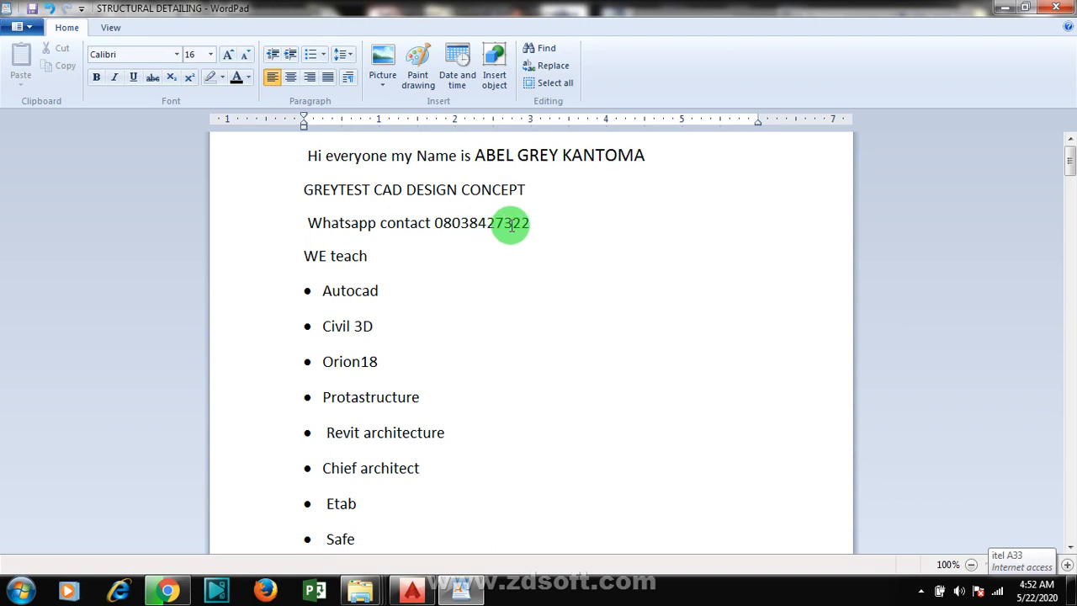
Read through the introduction document, examining the list of software taught and the Facebook page line
scroll(541, 228, down, 2)
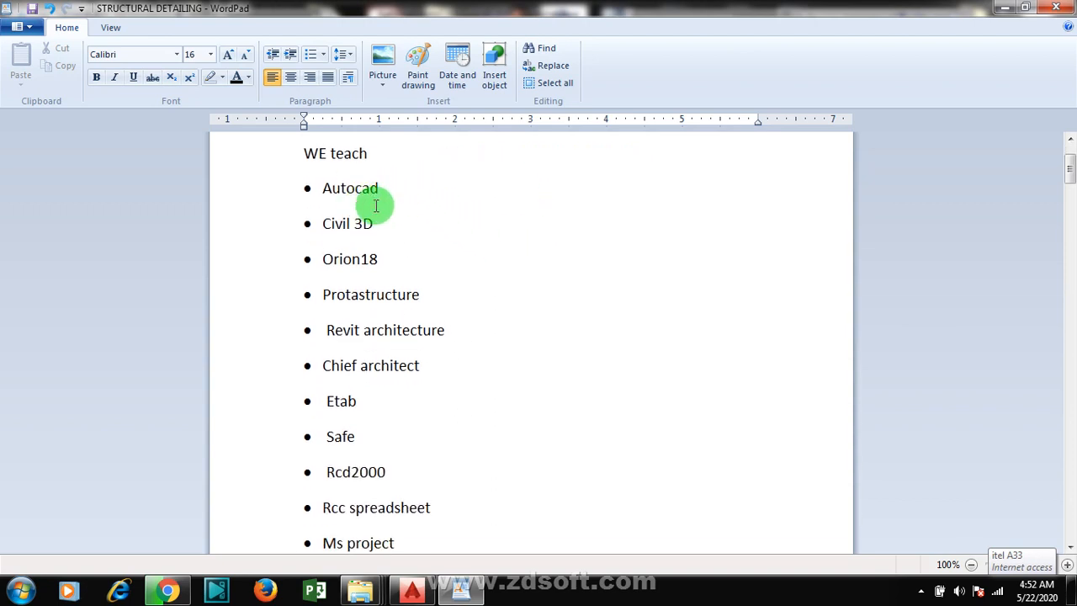
click(392, 186)
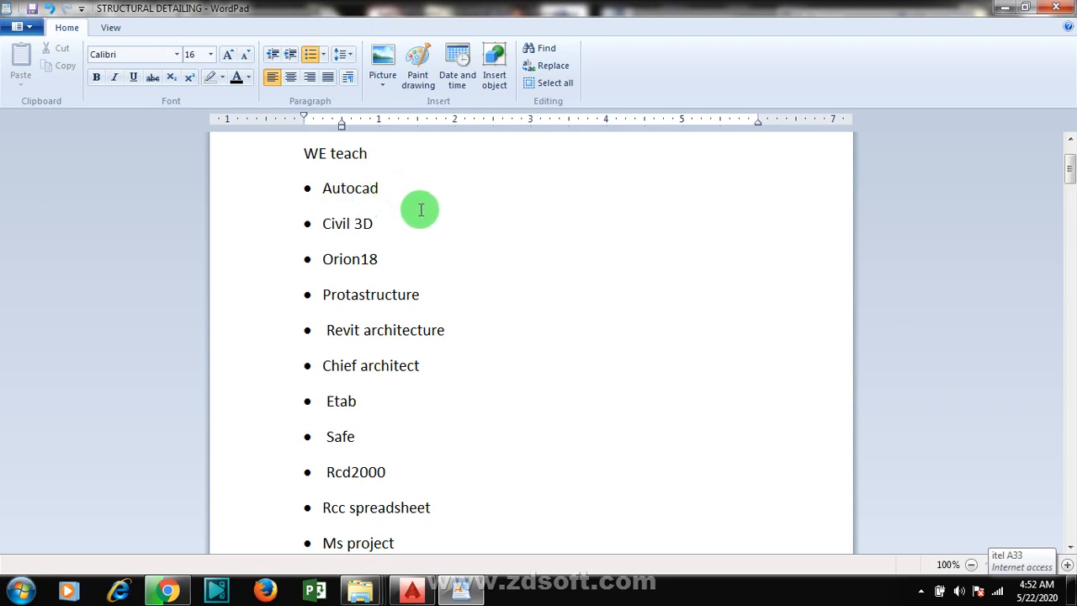
scroll(418, 210, down, 3)
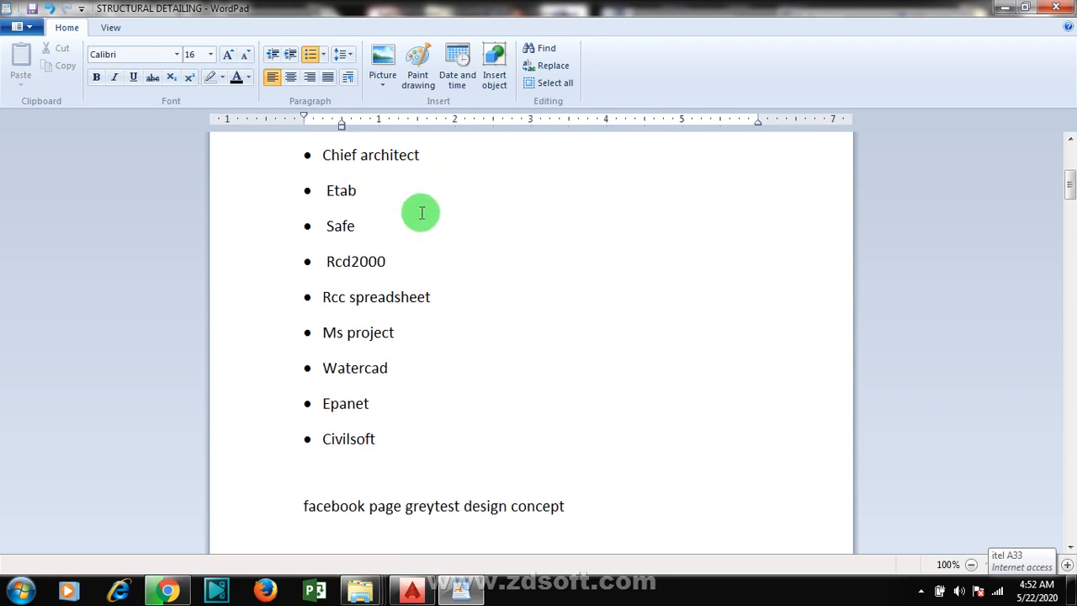
scroll(422, 213, up, 3)
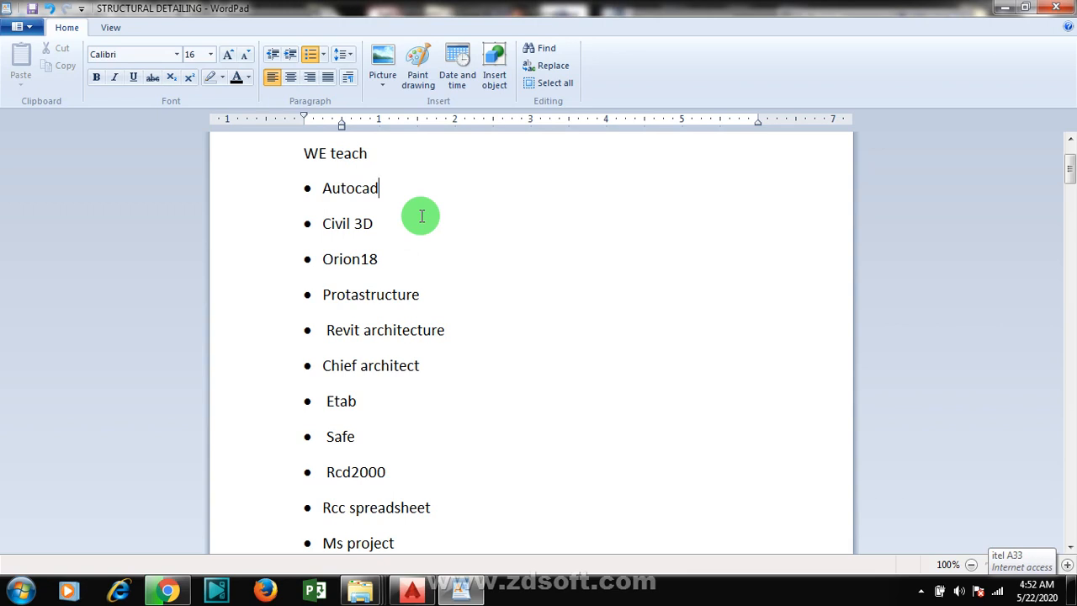
scroll(414, 250, down, 1)
scroll(416, 269, down, 2)
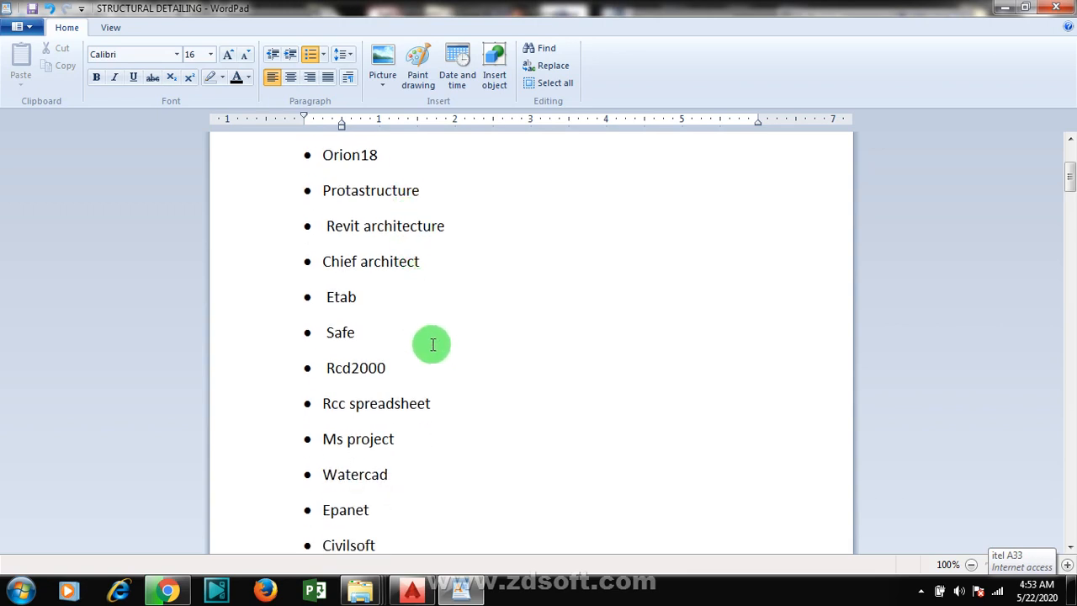
scroll(433, 365, down, 3)
scroll(429, 367, up, 3)
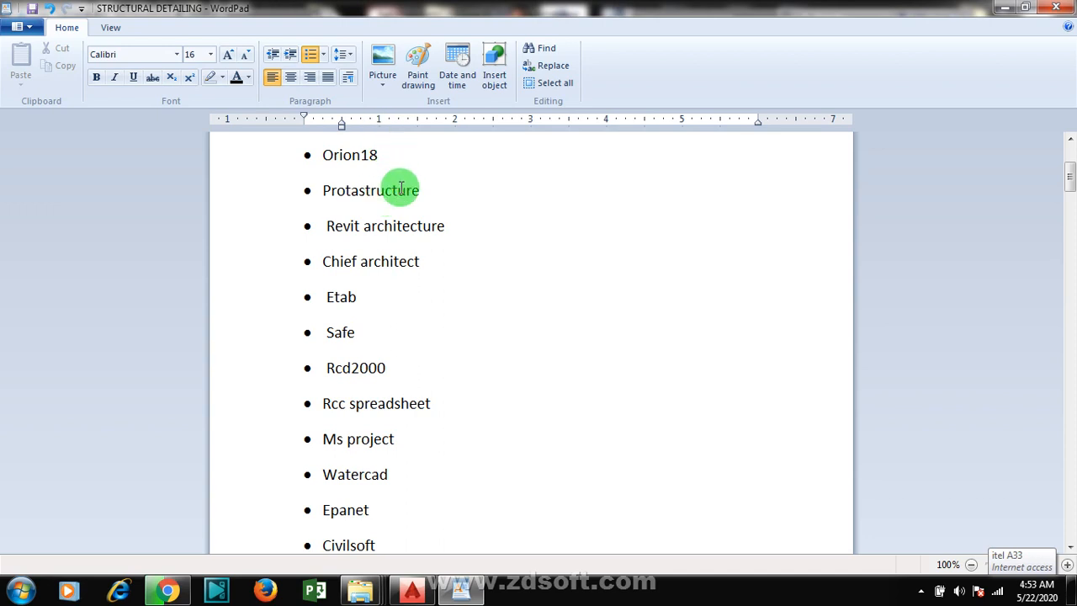
scroll(454, 219, down, 2)
scroll(459, 245, down, 1)
scroll(461, 261, up, 4)
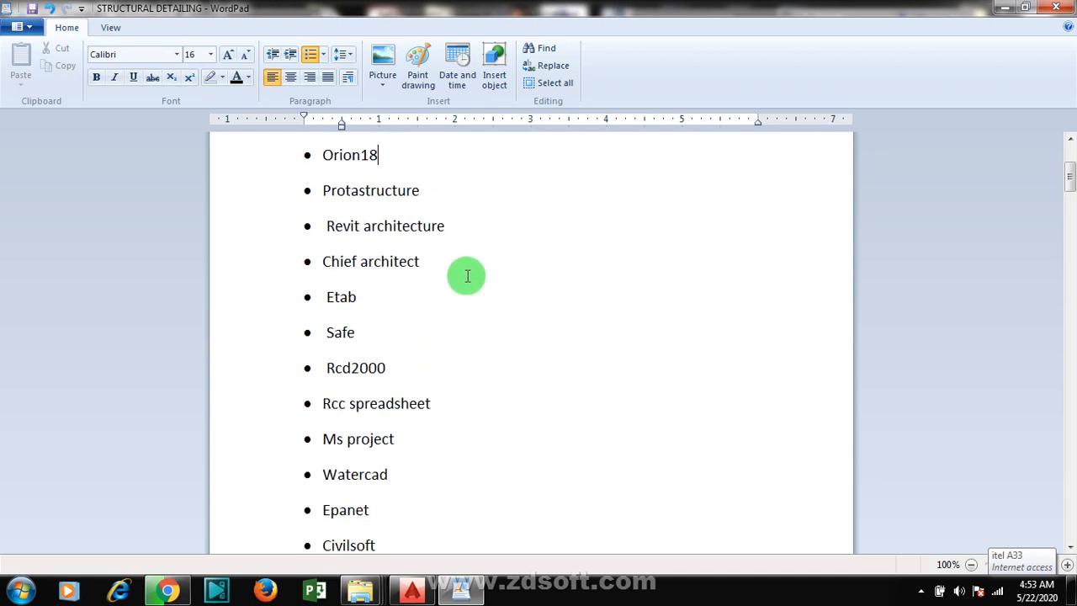
scroll(455, 271, up, 2)
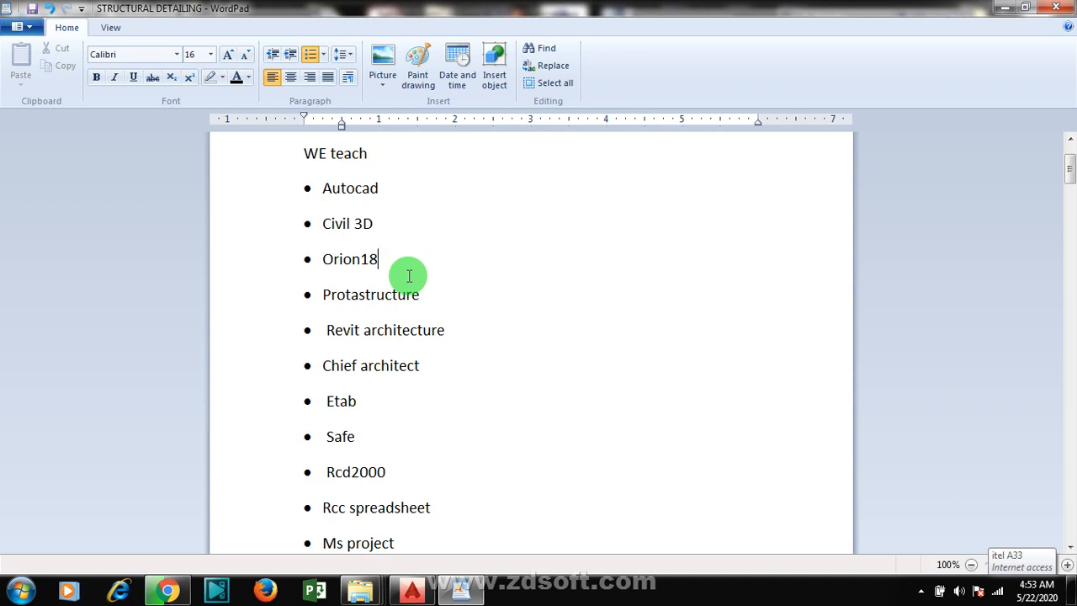
scroll(411, 286, down, 2)
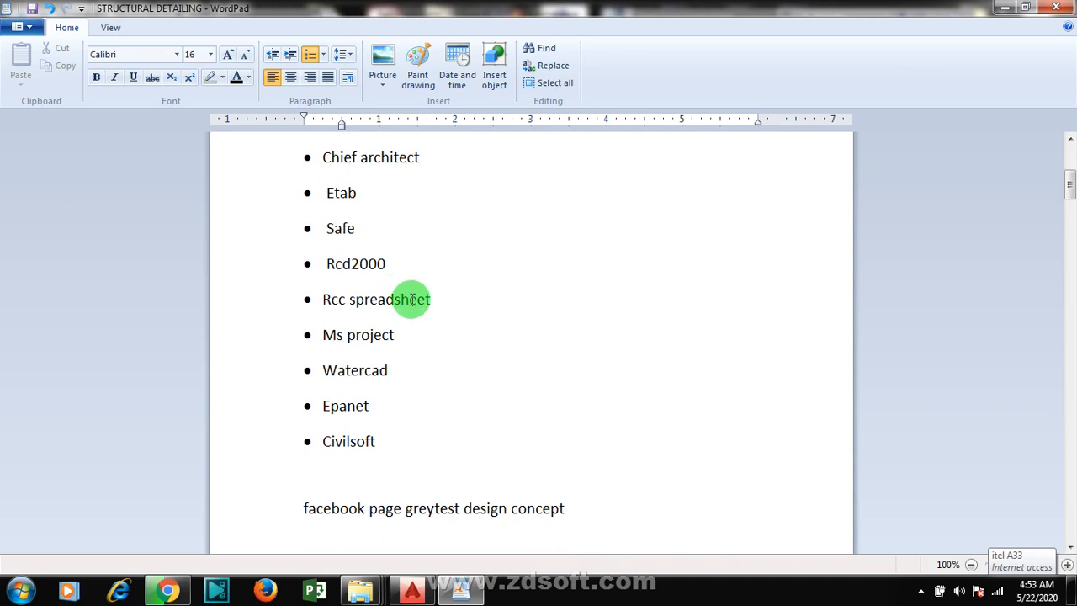
click(317, 510)
click(472, 510)
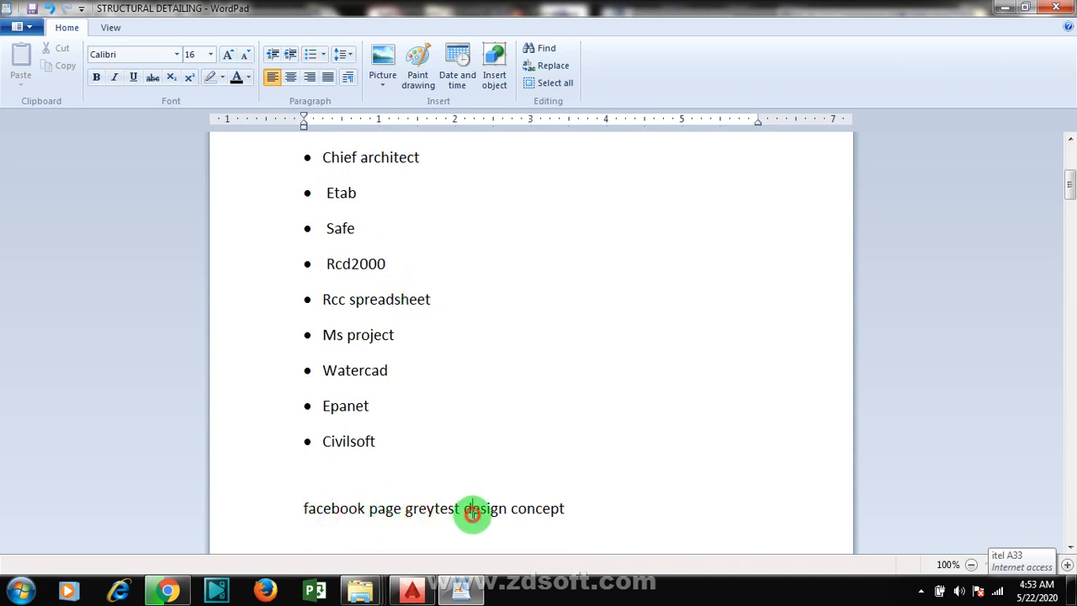
click(567, 508)
scroll(521, 411, up, 3)
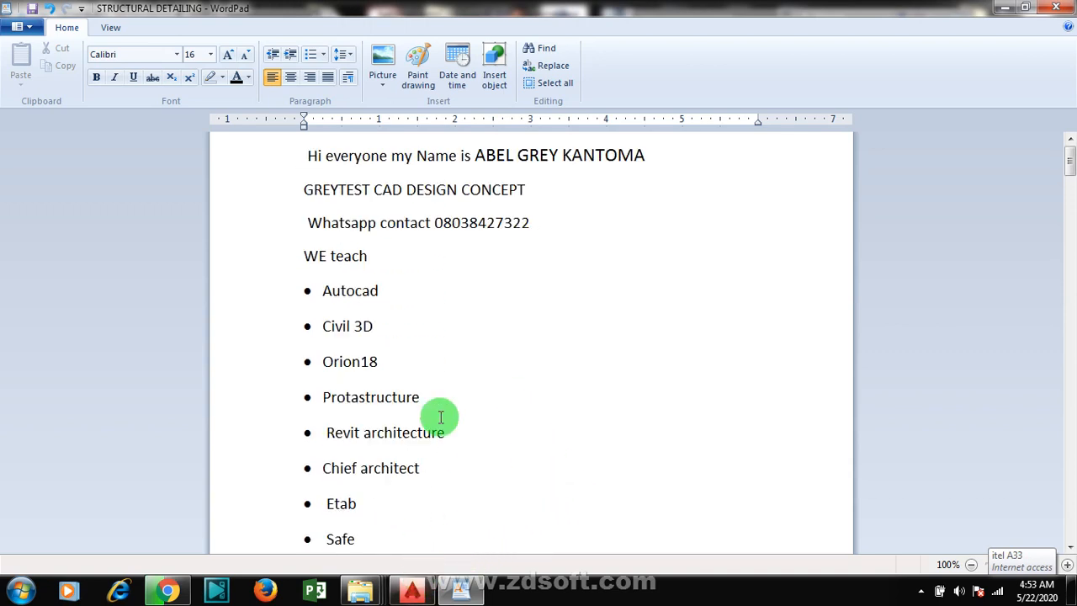
scroll(440, 416, down, 2)
scroll(443, 458, down, 1)
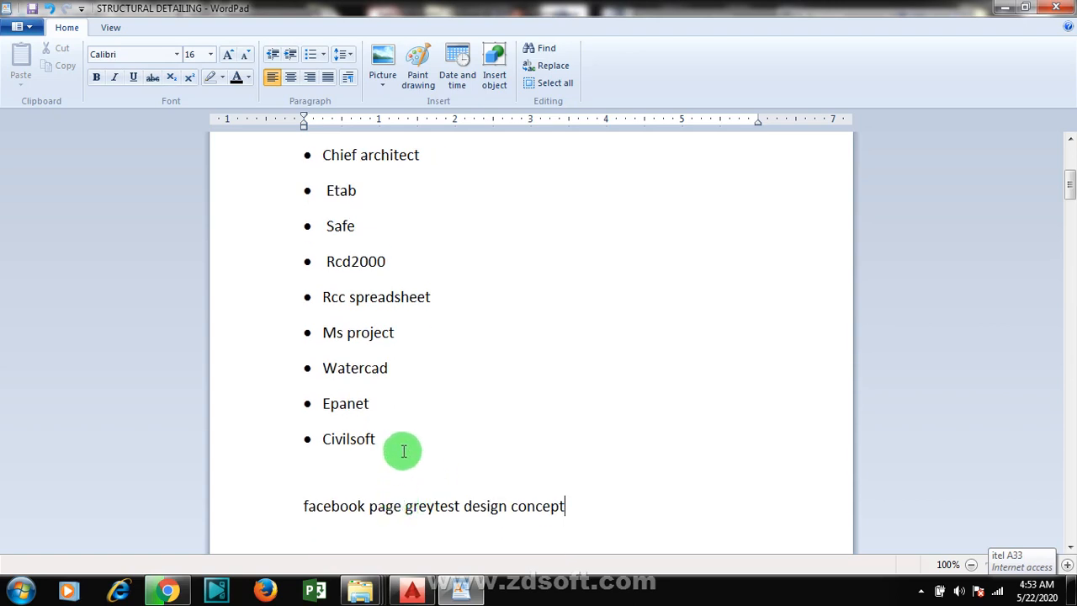
click(385, 437)
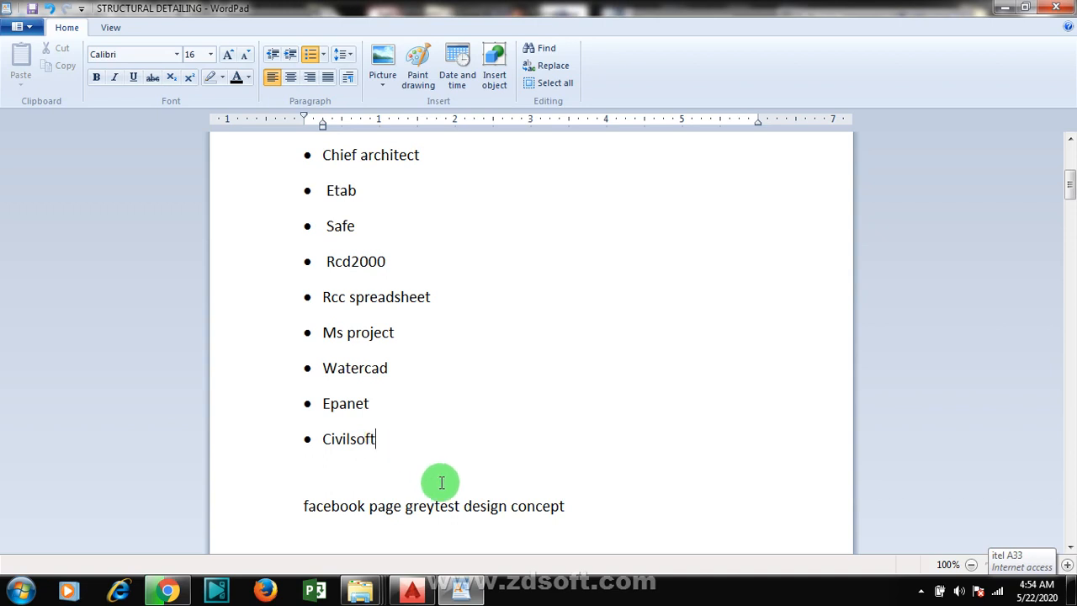
Minimise the introduction document and launch QuickCivilSeries QuickStructure from the desktop
click(1006, 10)
click(1000, 10)
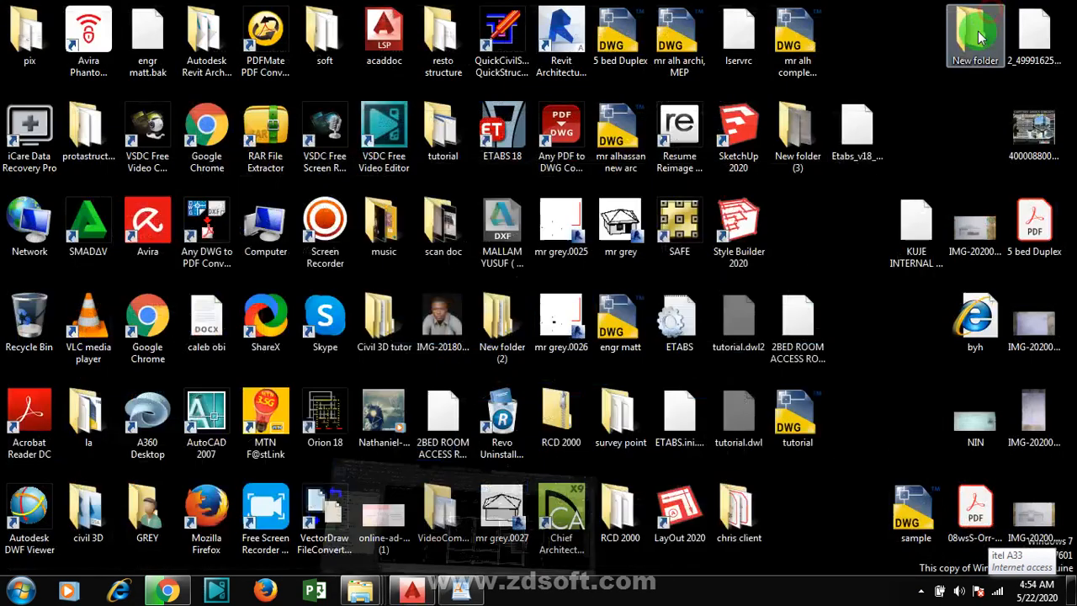
click(437, 65)
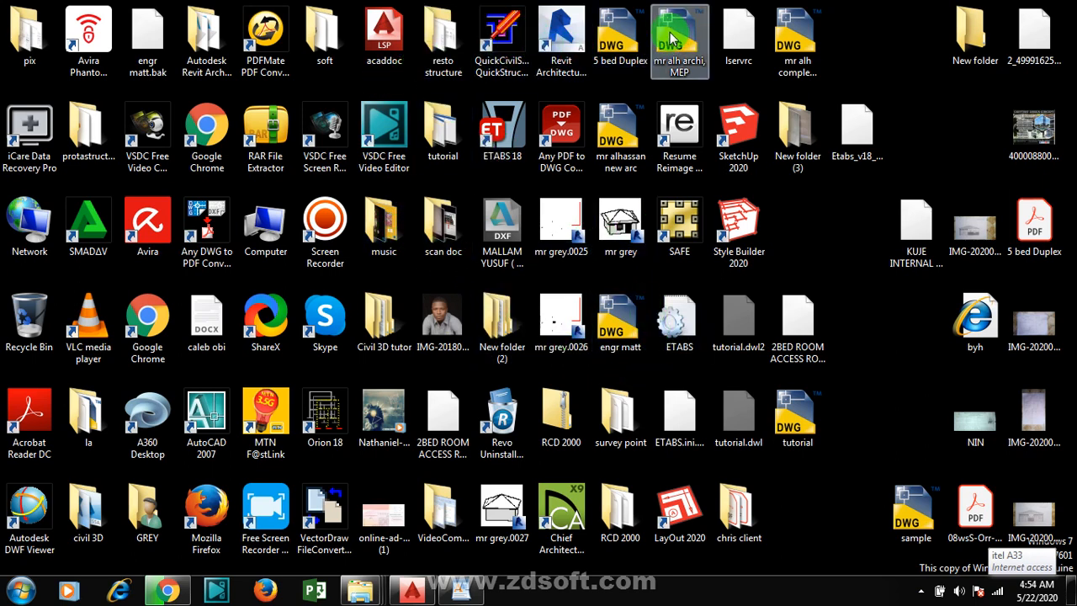
double_click(513, 46)
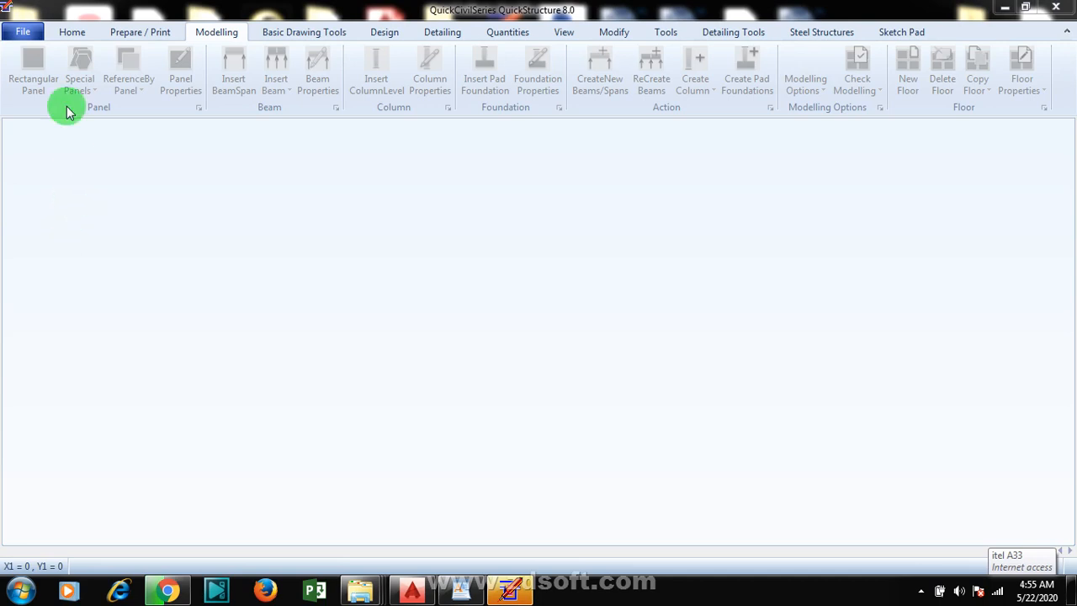
Start and confirm a floor modelling import from previous version 7.8, then dismiss the file selection without choosing a file
click(23, 34)
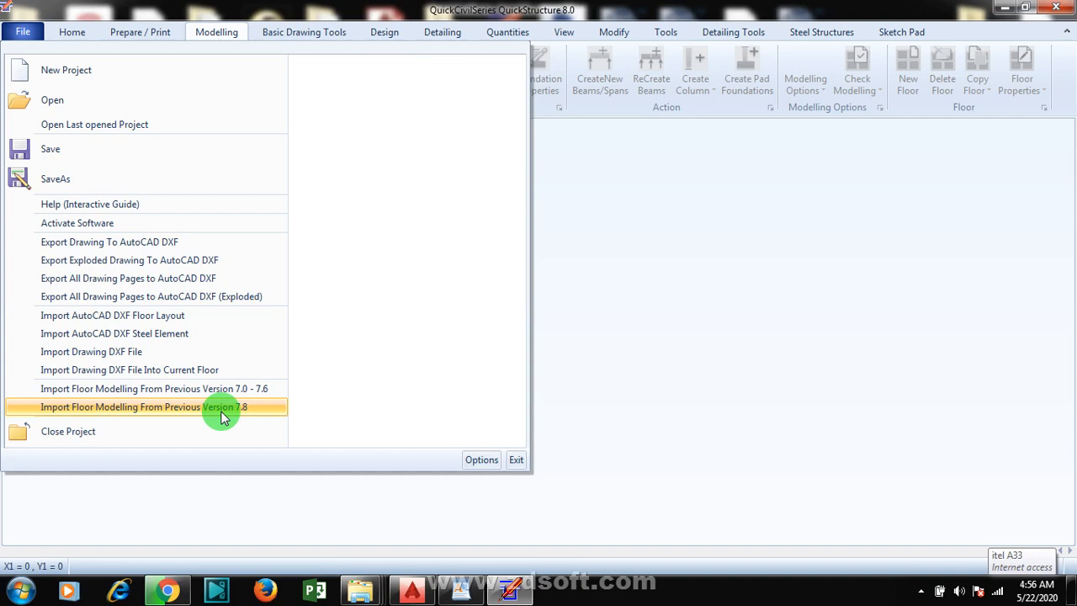
click(177, 408)
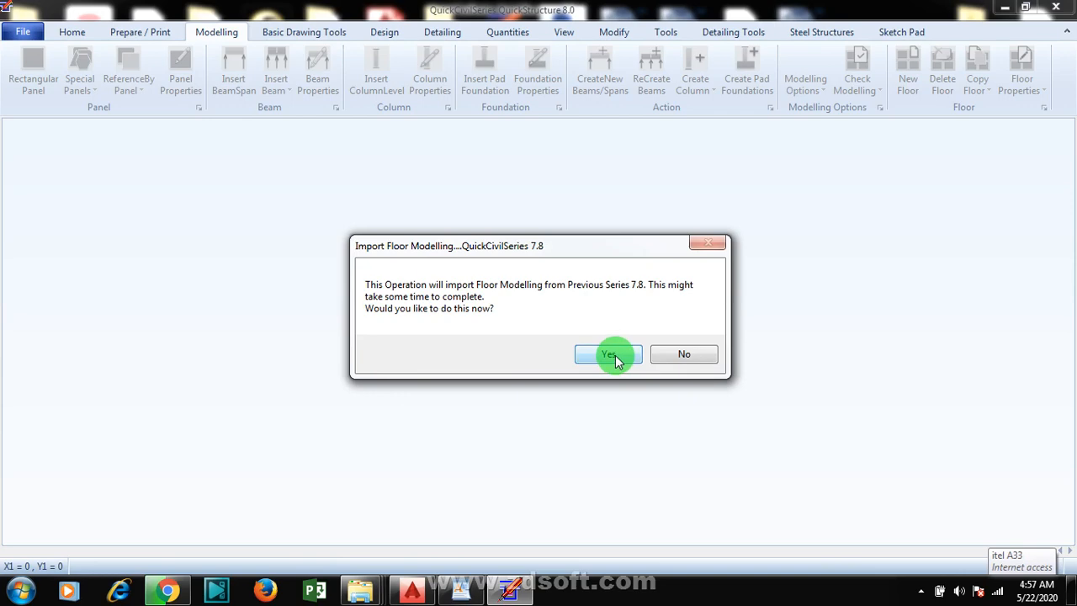
click(608, 354)
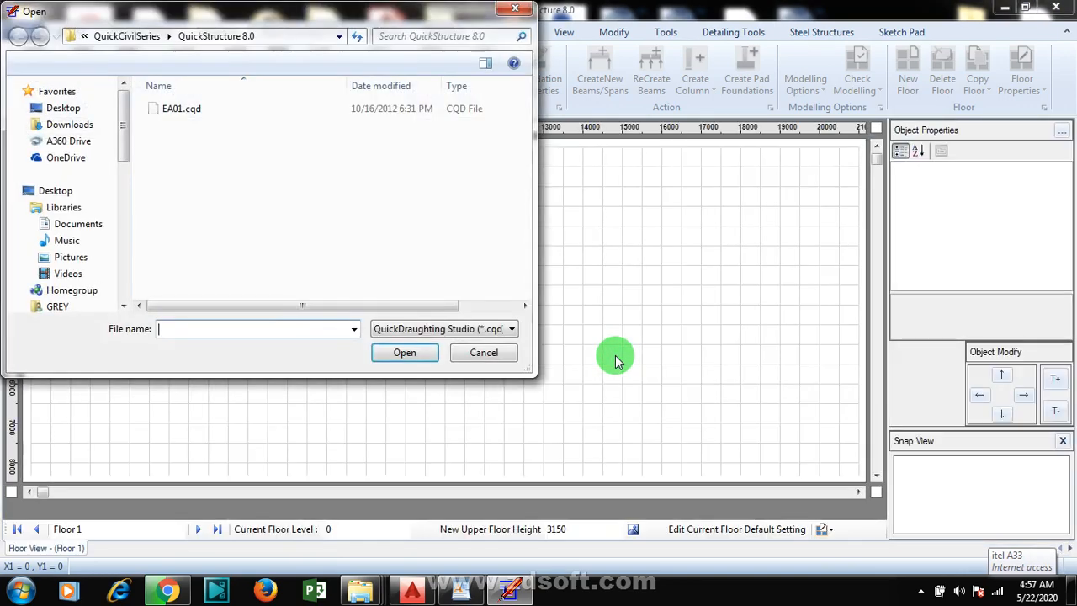
click(515, 11)
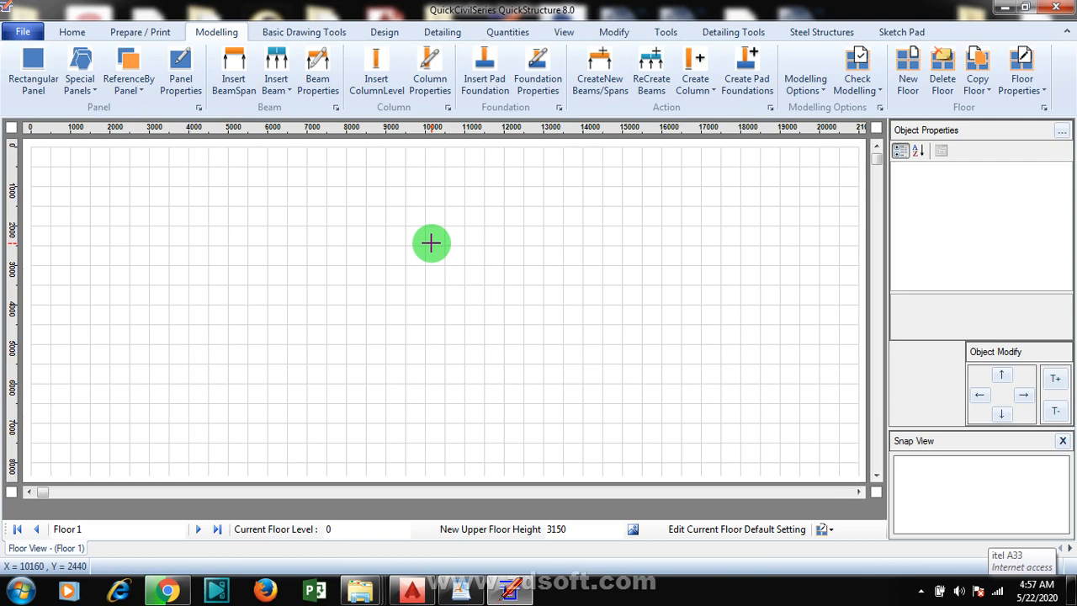
click(48, 94)
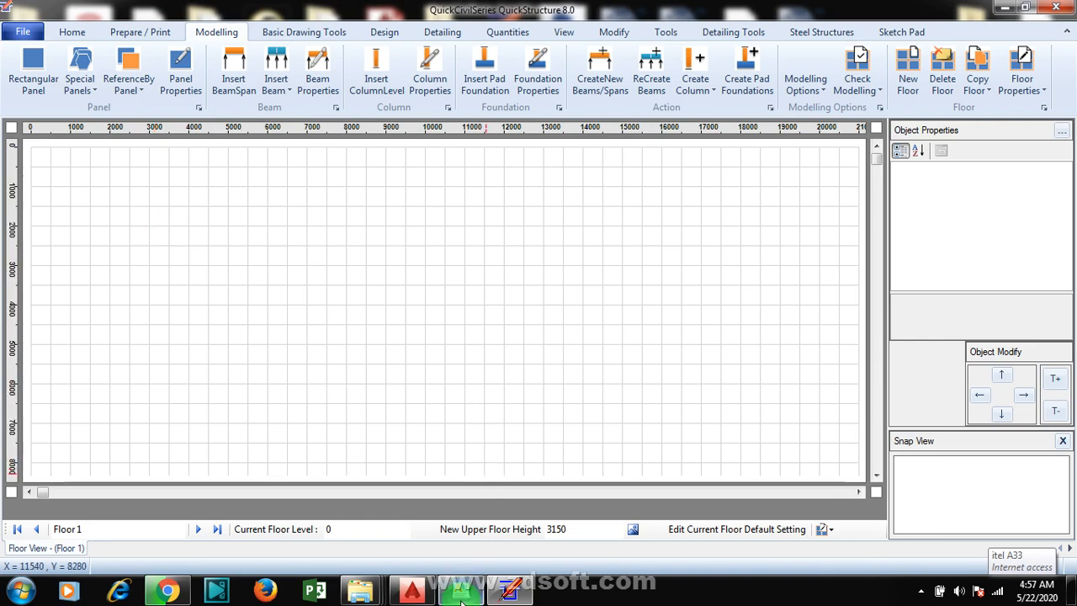
Switch to AutoCAD Civil 3D and examine the tutorial floor plan's grid spacings, beams, slab panels and staircase
click(412, 594)
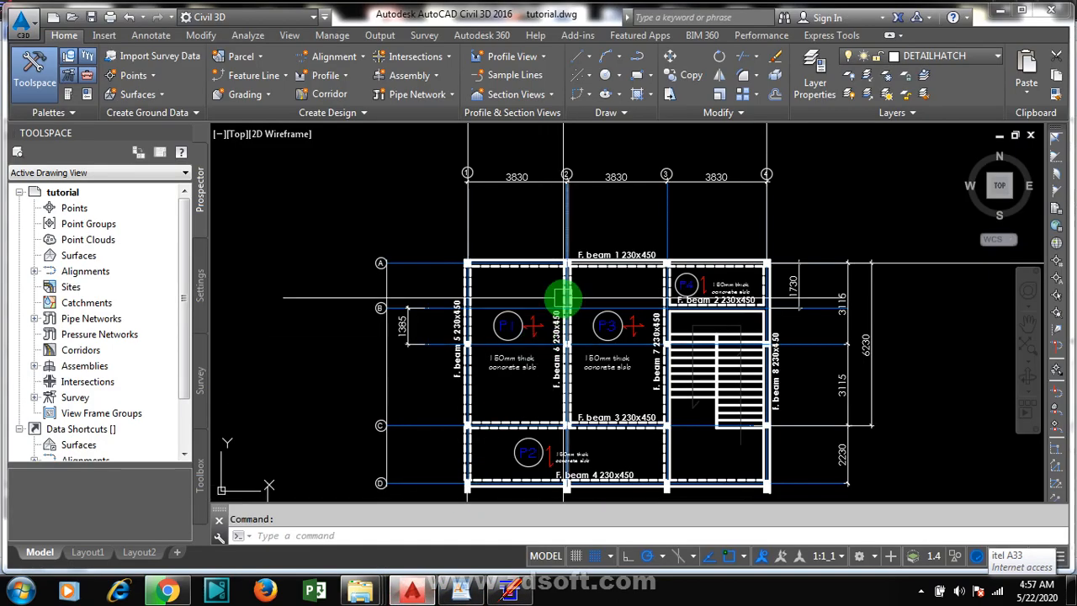
scroll(668, 244, up, 2)
scroll(687, 250, down, 1)
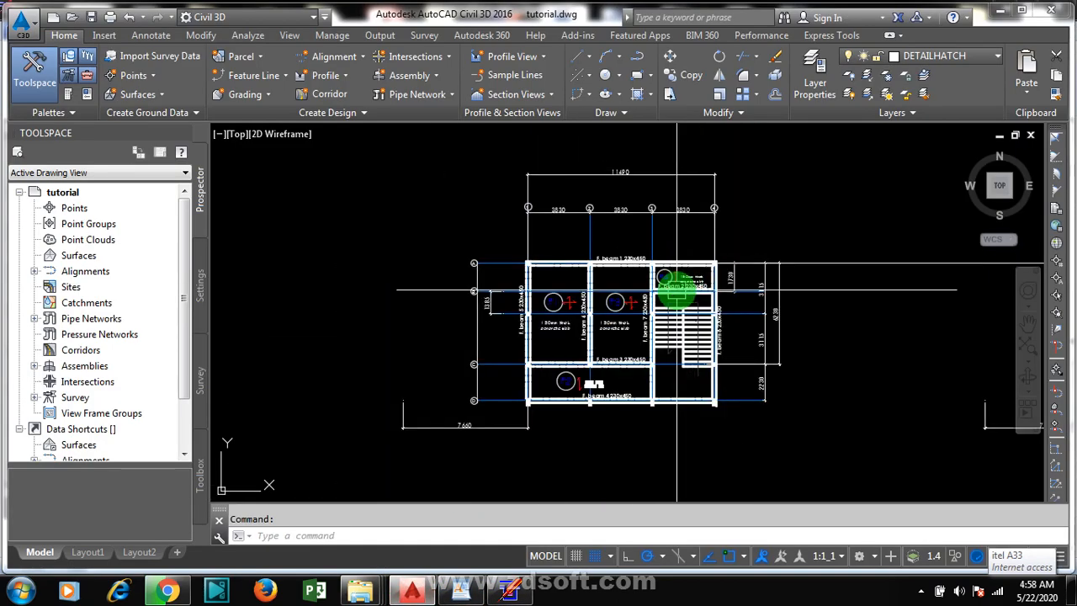
scroll(670, 281, up, 1)
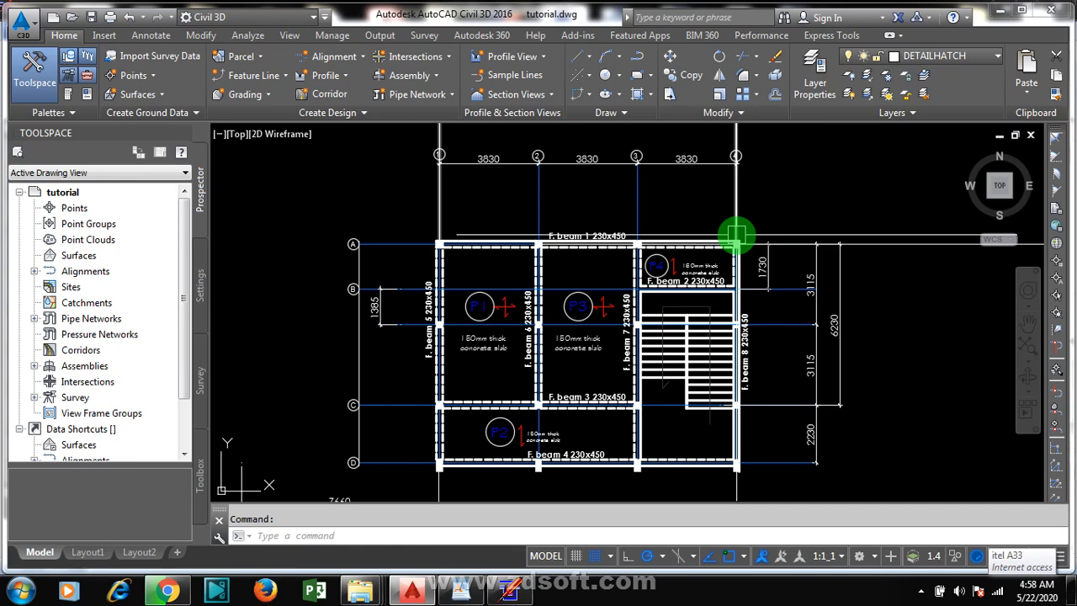
mouse_move(509, 589)
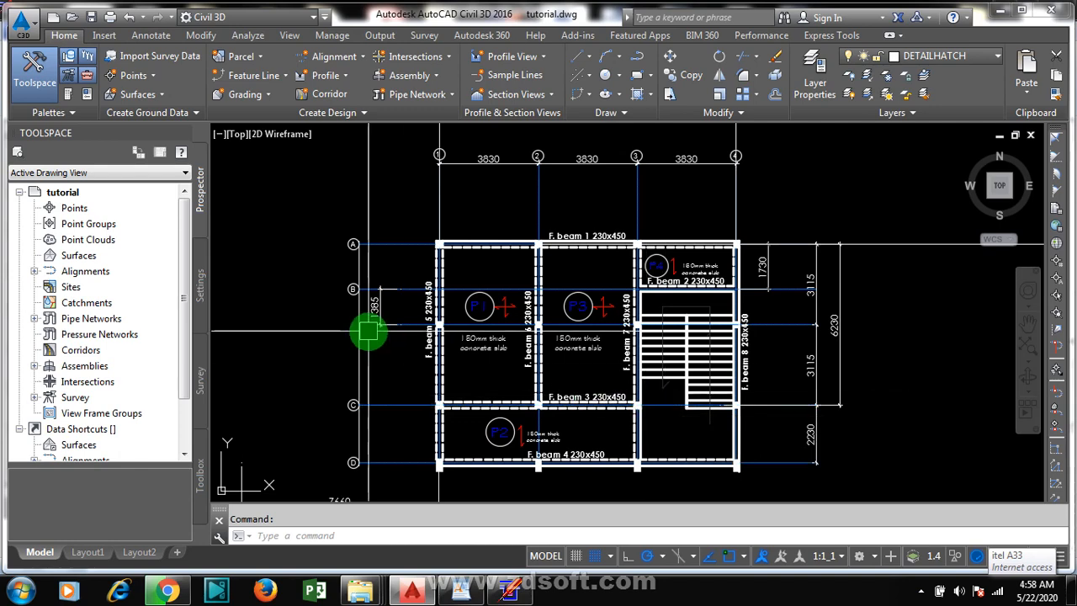
scroll(445, 327, down, 2)
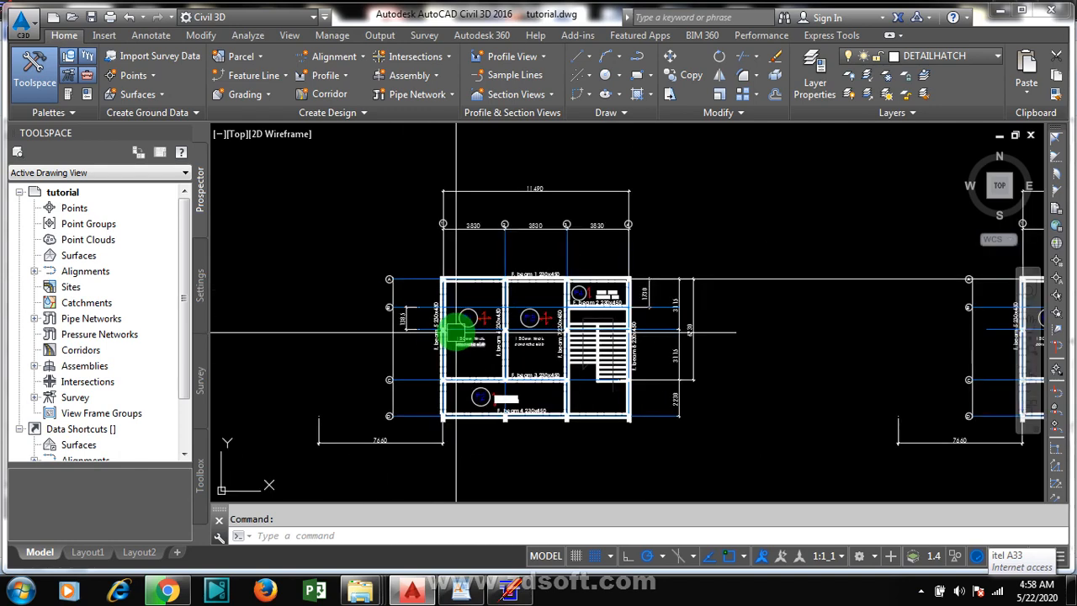
scroll(493, 294, up, 2)
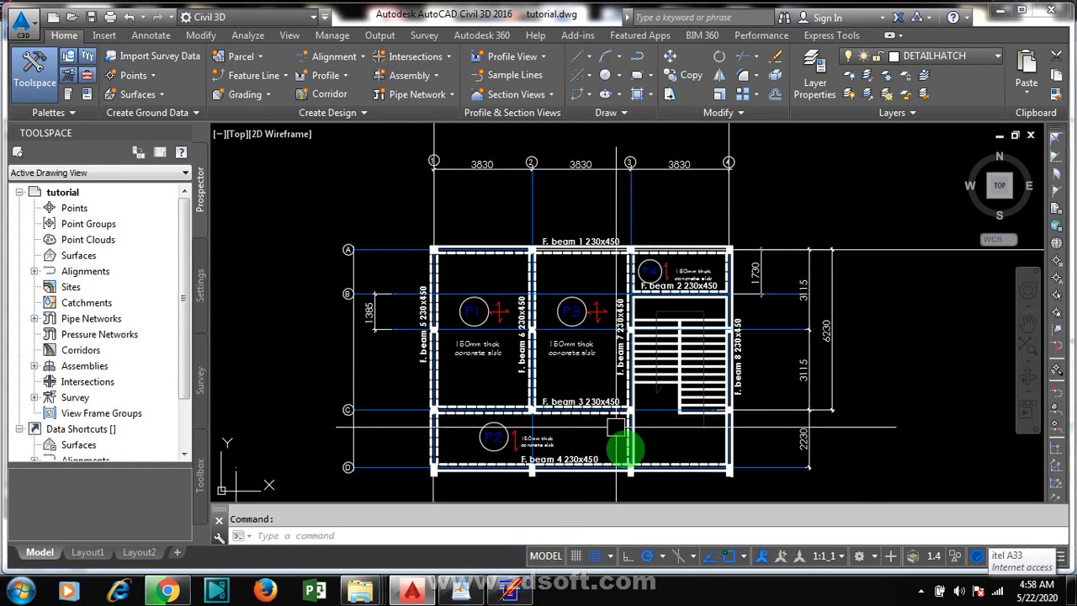
click(371, 317)
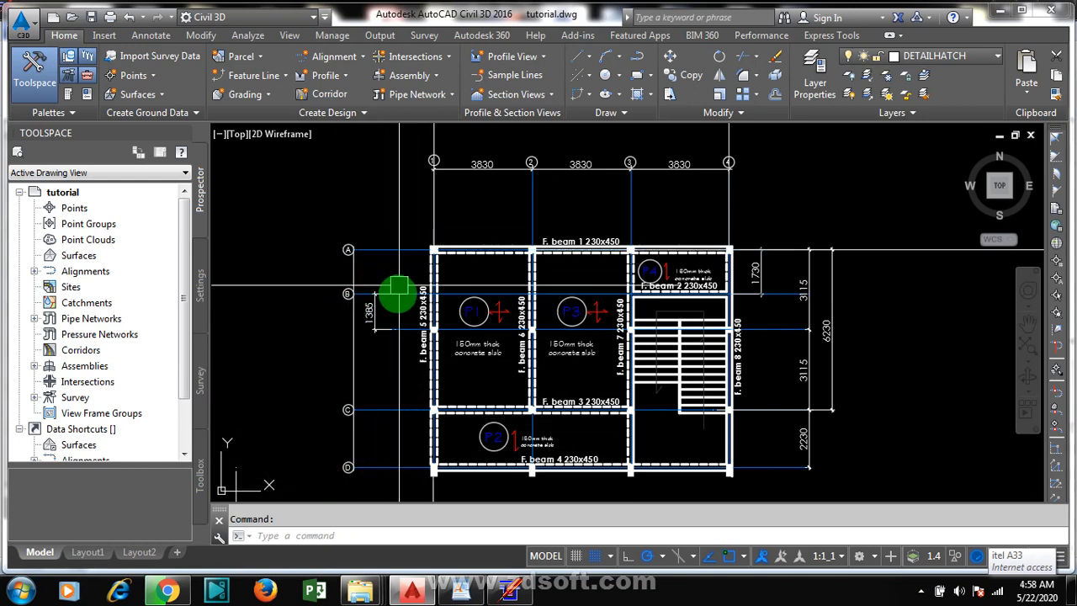
mouse_move(396, 293)
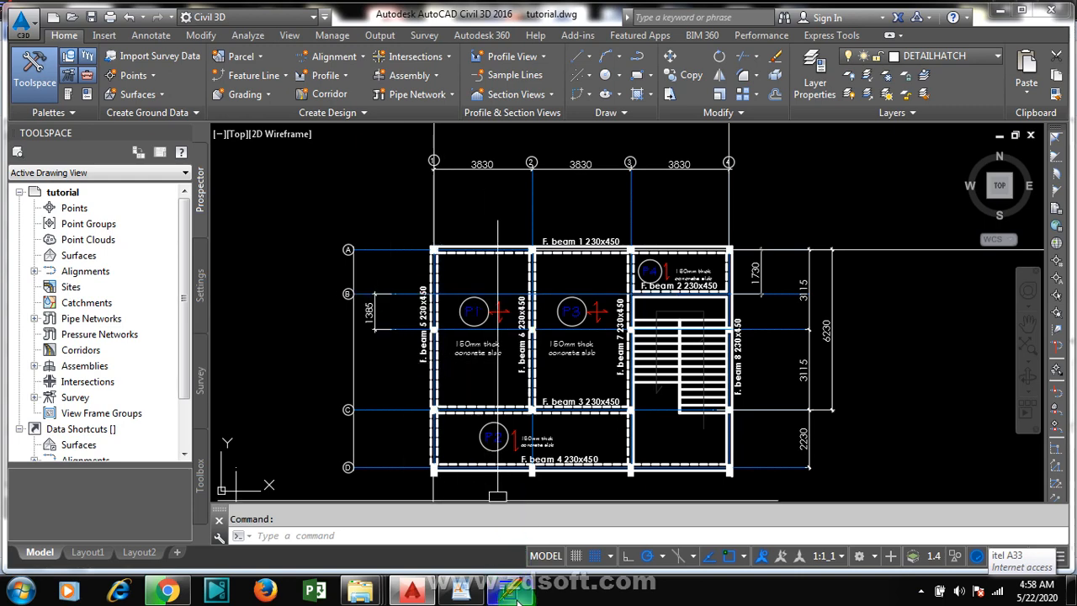
Switch to QuickStructure and look through the Home, Prepare / Print, Modelling, Basic Drawing Tools and Design commands
mouse_move(514, 593)
click(509, 505)
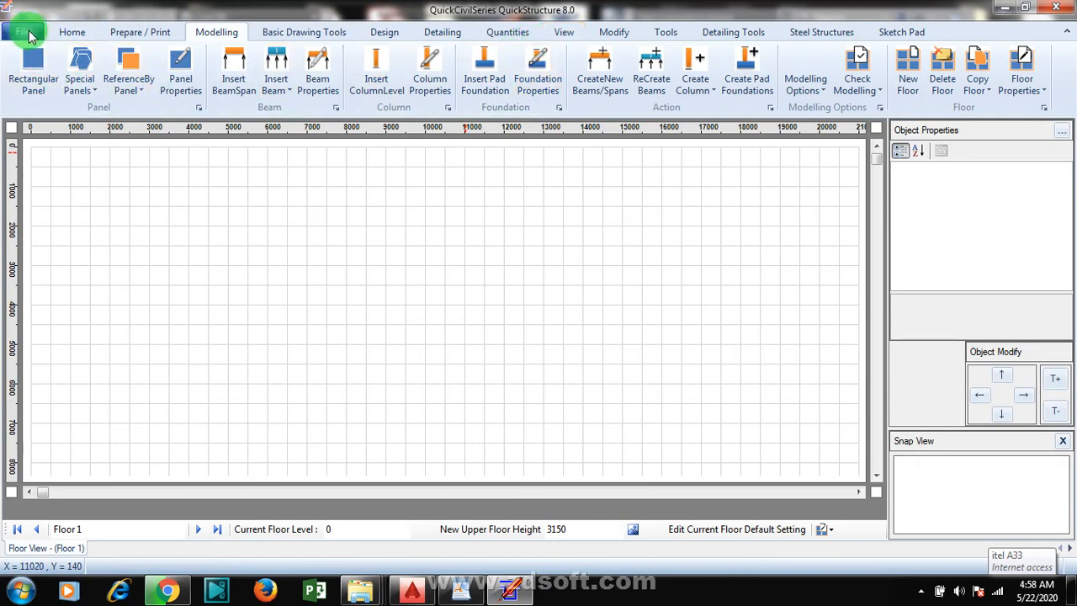
click(74, 34)
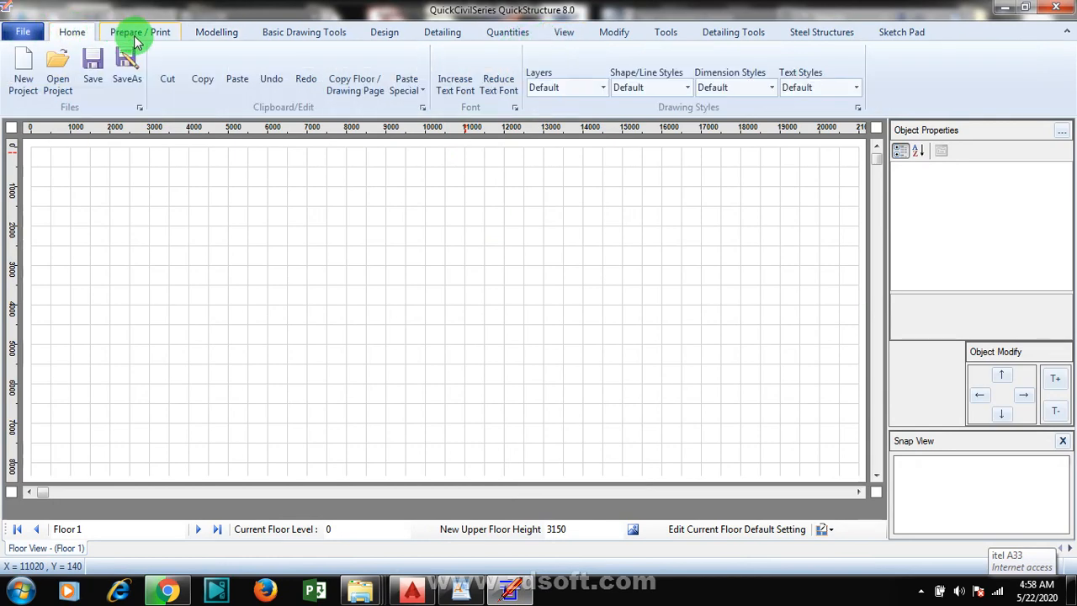
click(138, 34)
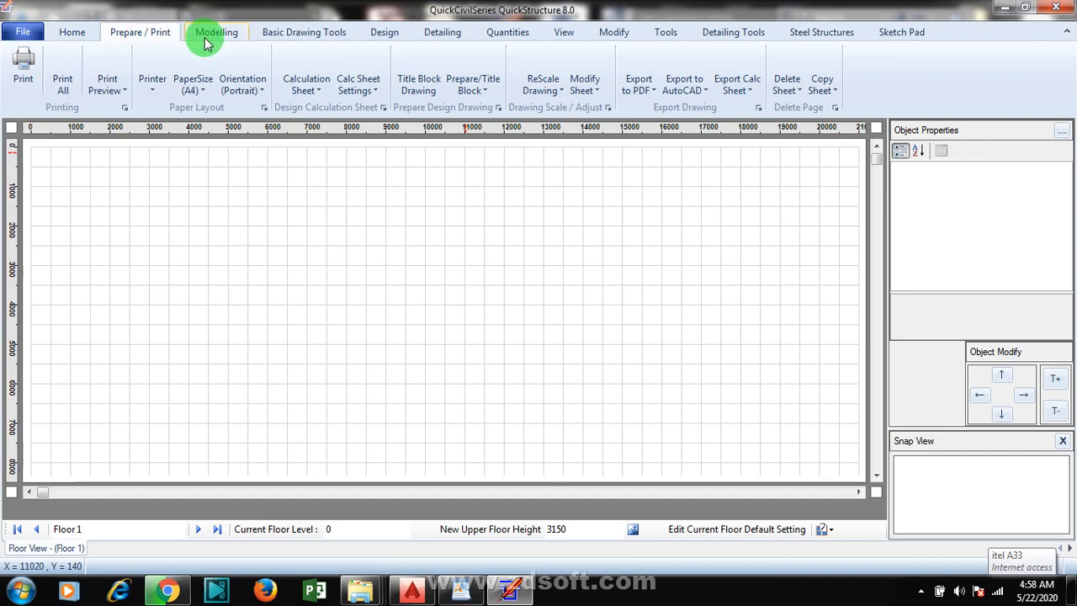
click(215, 41)
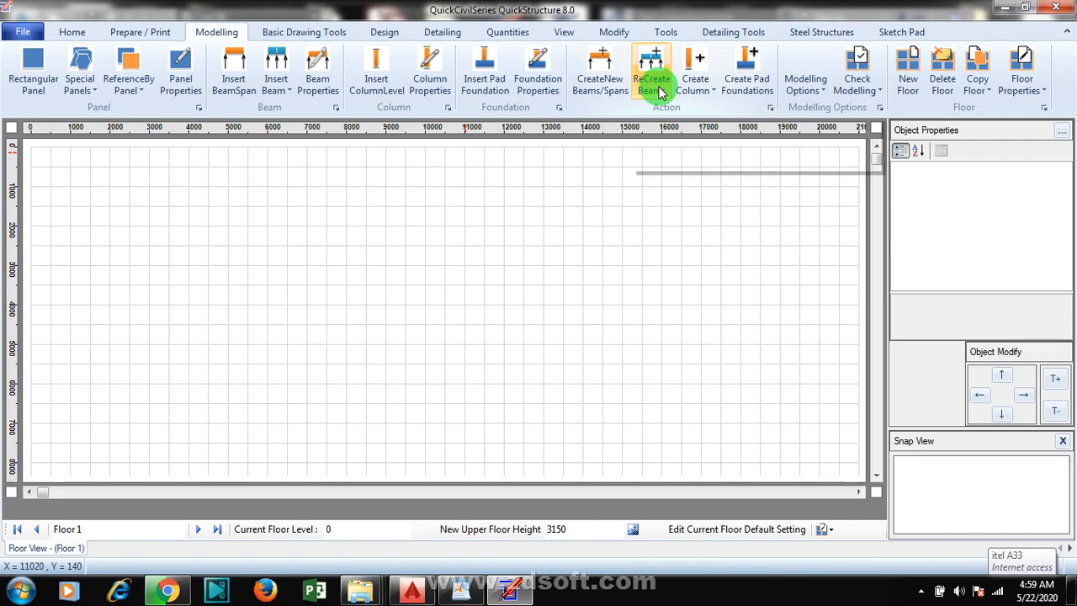
click(313, 31)
click(361, 87)
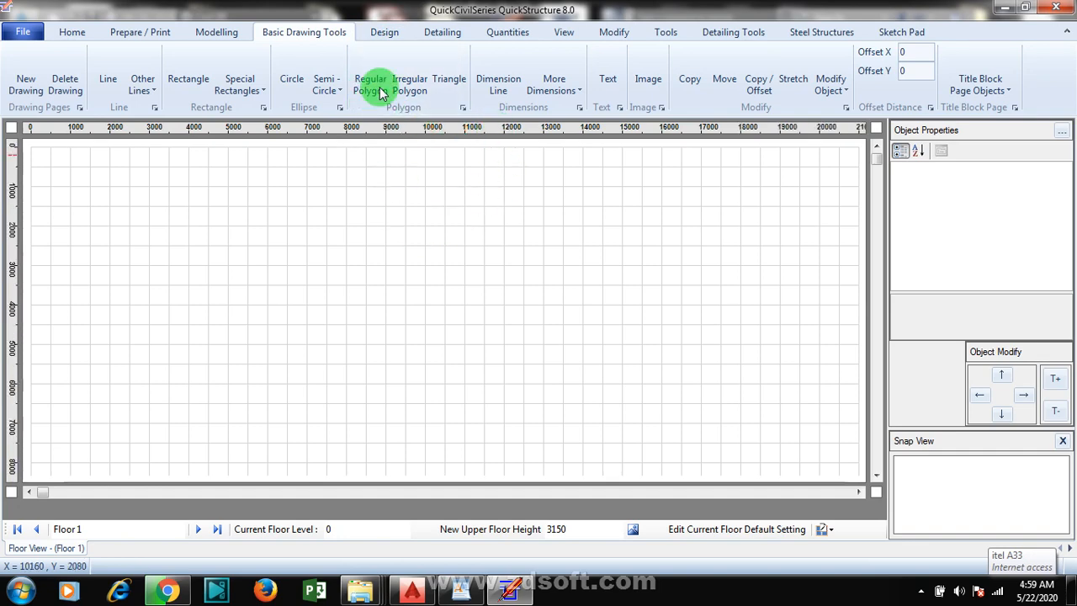
click(385, 37)
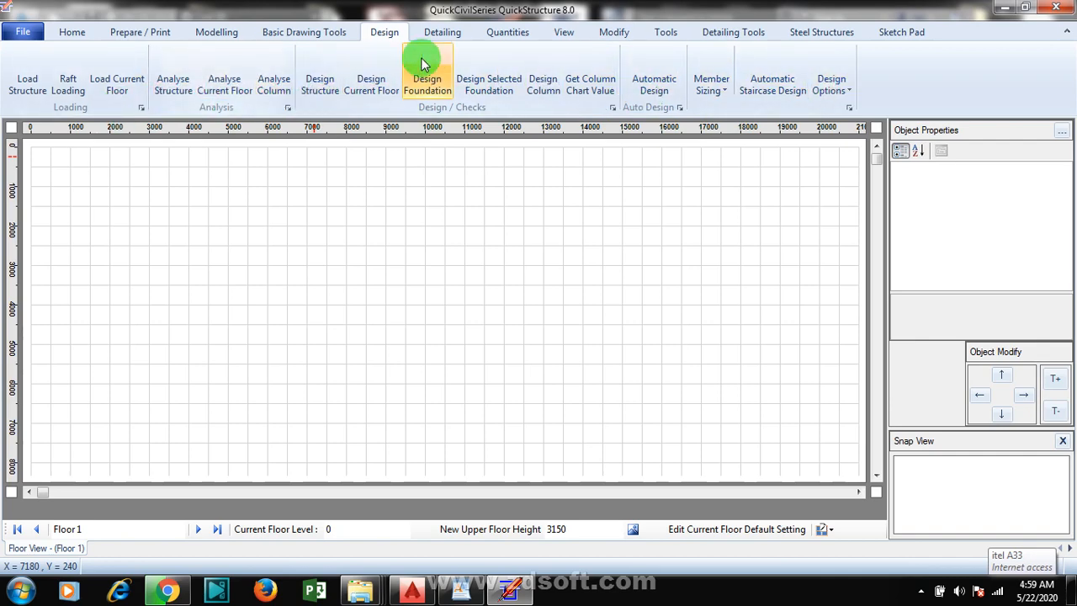
Look through the Detailing, Quantities, View, Modify, Tools, Detailing Tools, Steel Structures and Sketch Pad commands
click(444, 38)
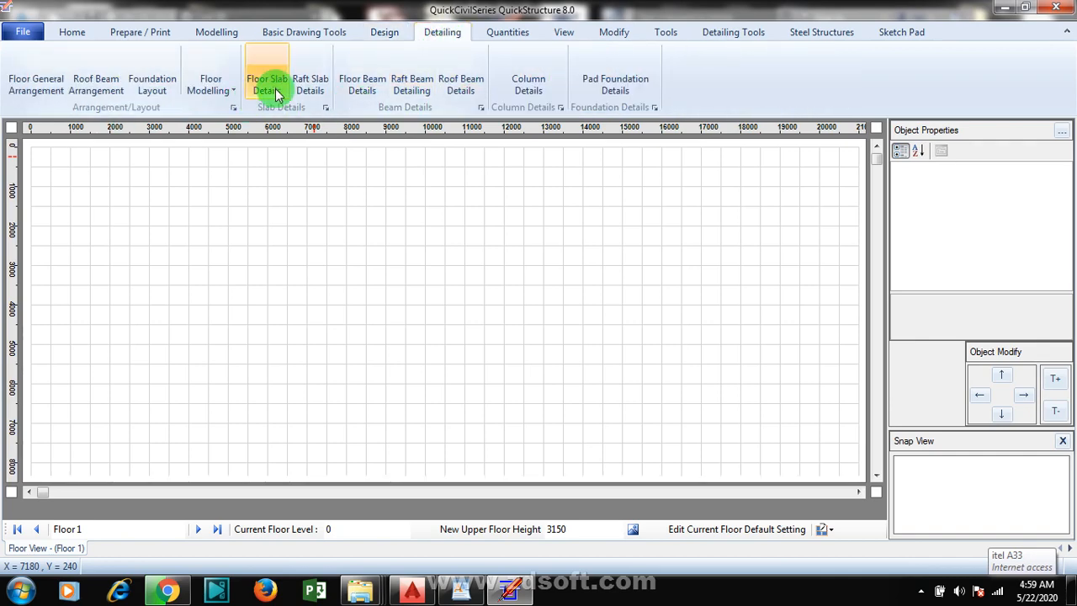
click(520, 37)
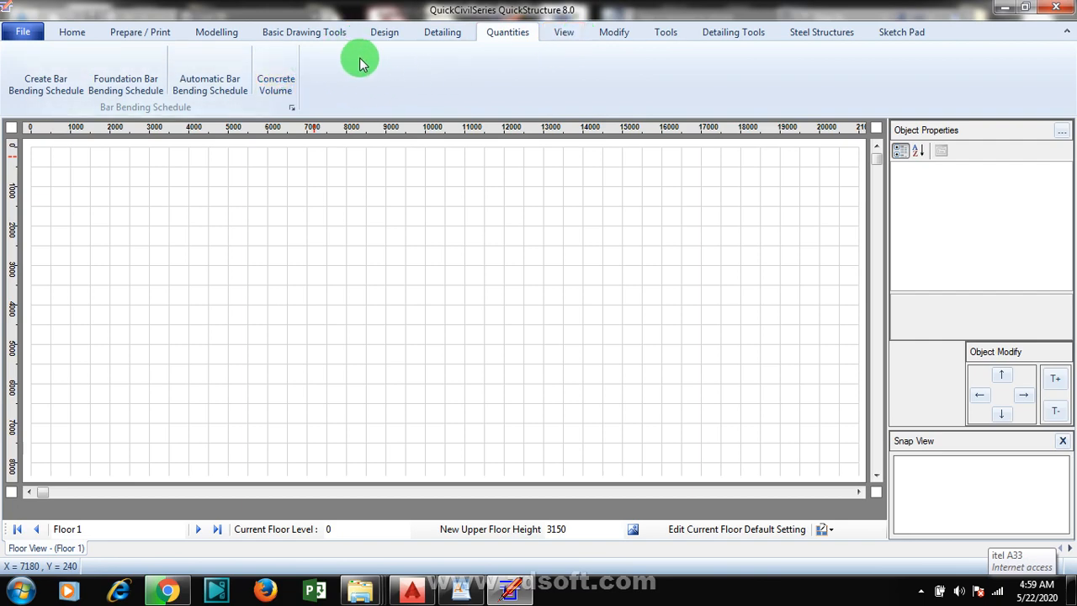
click(558, 35)
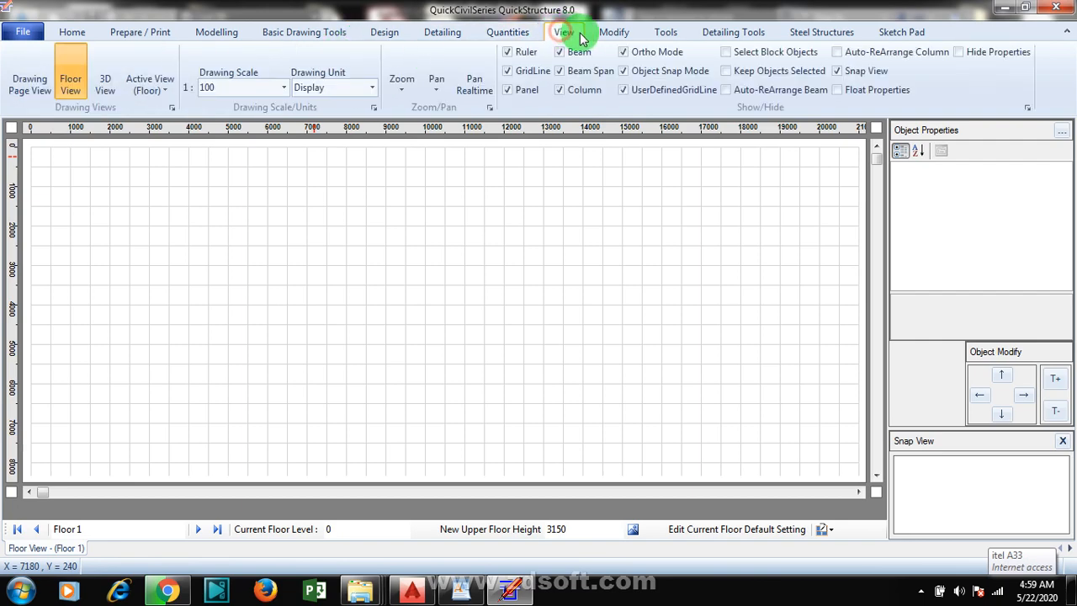
click(626, 37)
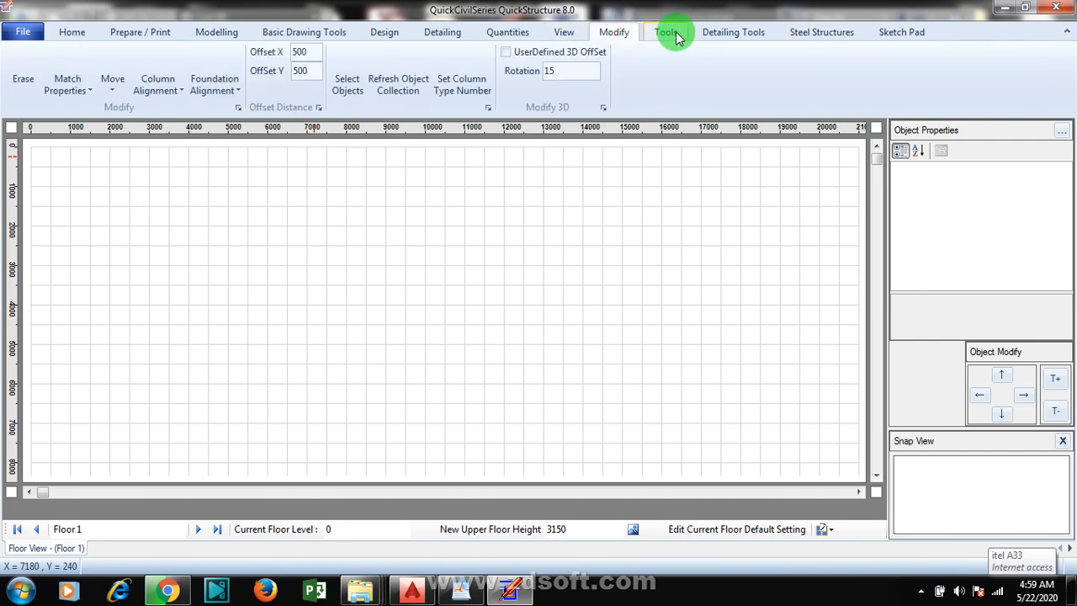
click(668, 37)
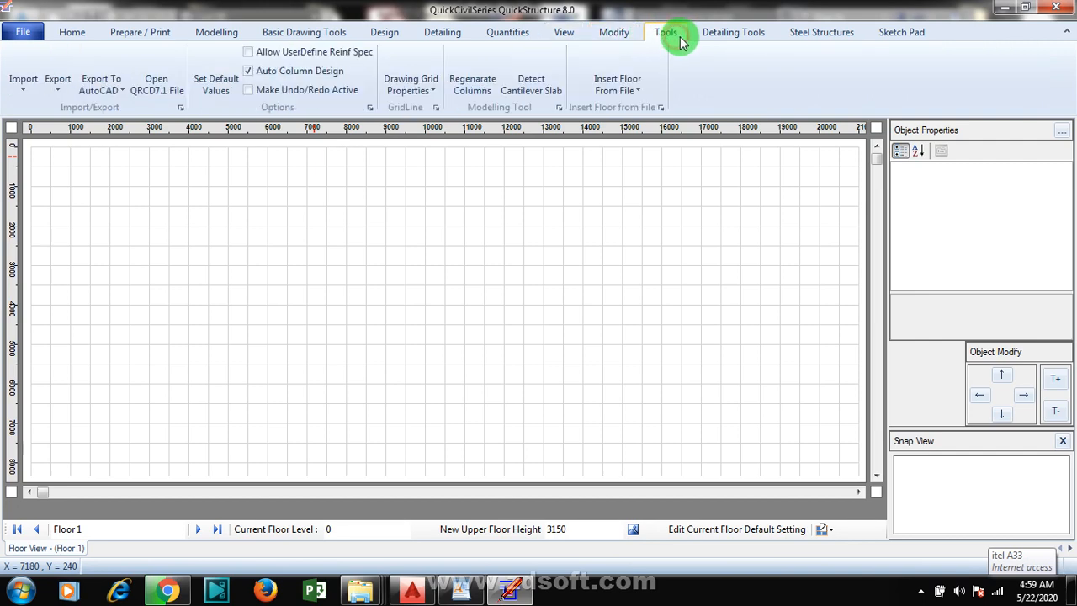
click(728, 41)
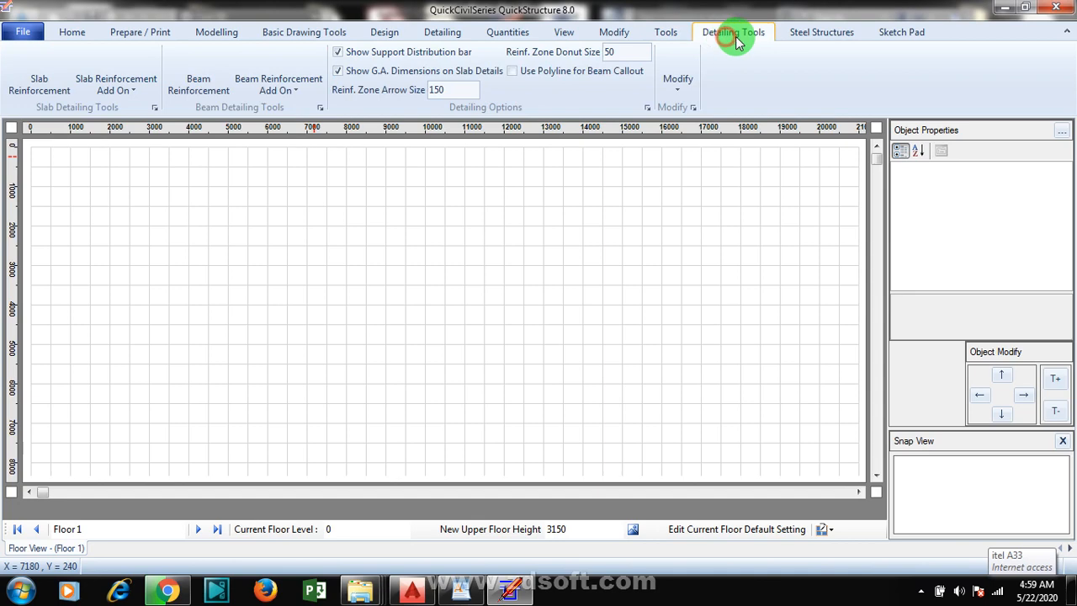
click(804, 37)
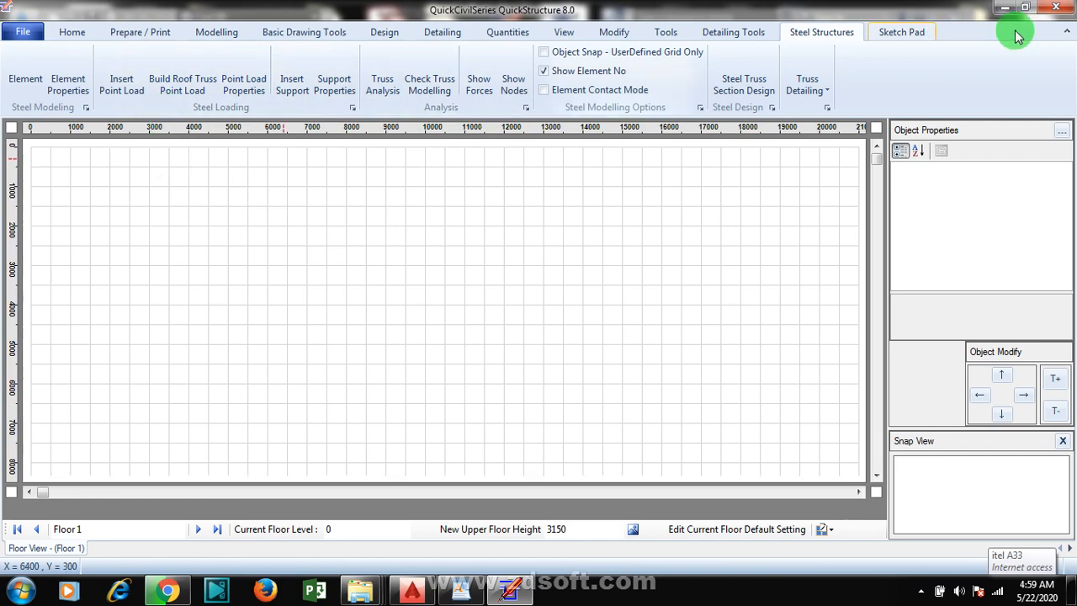
click(884, 34)
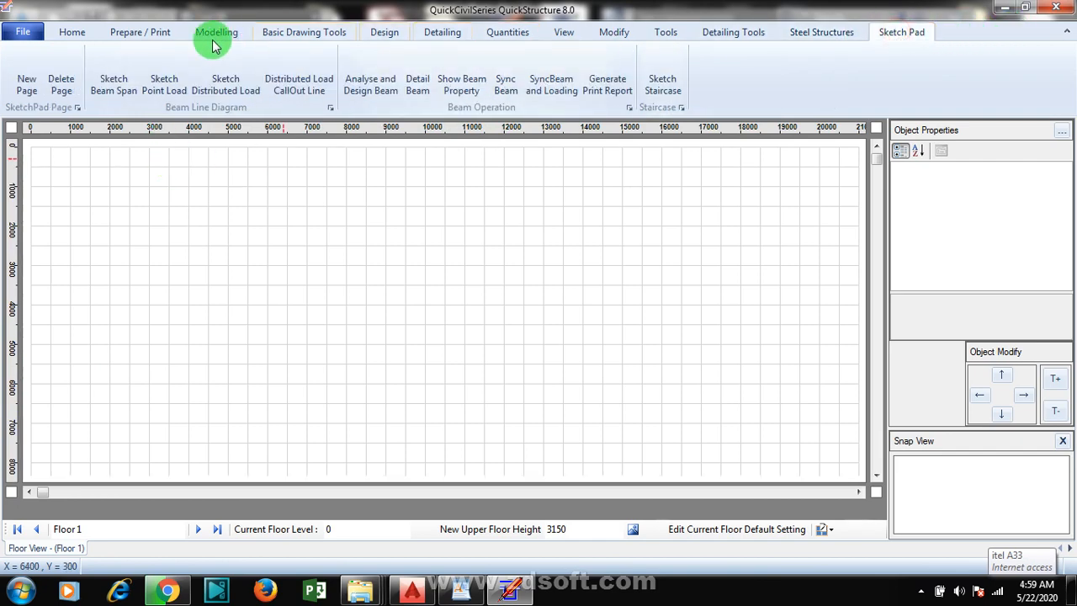
Start a new drawing grid with numbers on the X-axis and letters on the Y-axis
click(565, 33)
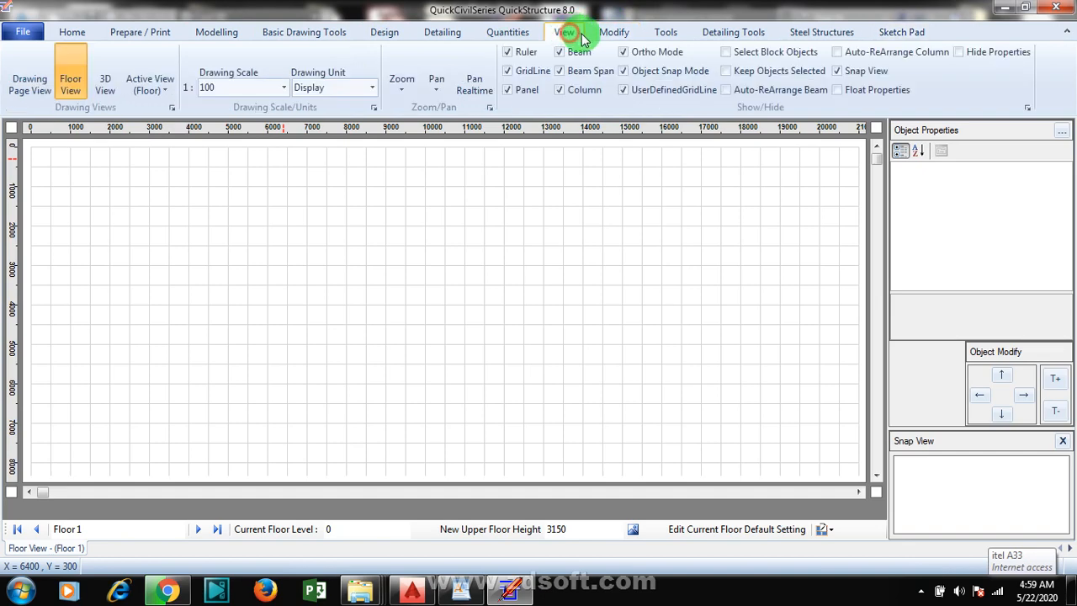
click(655, 32)
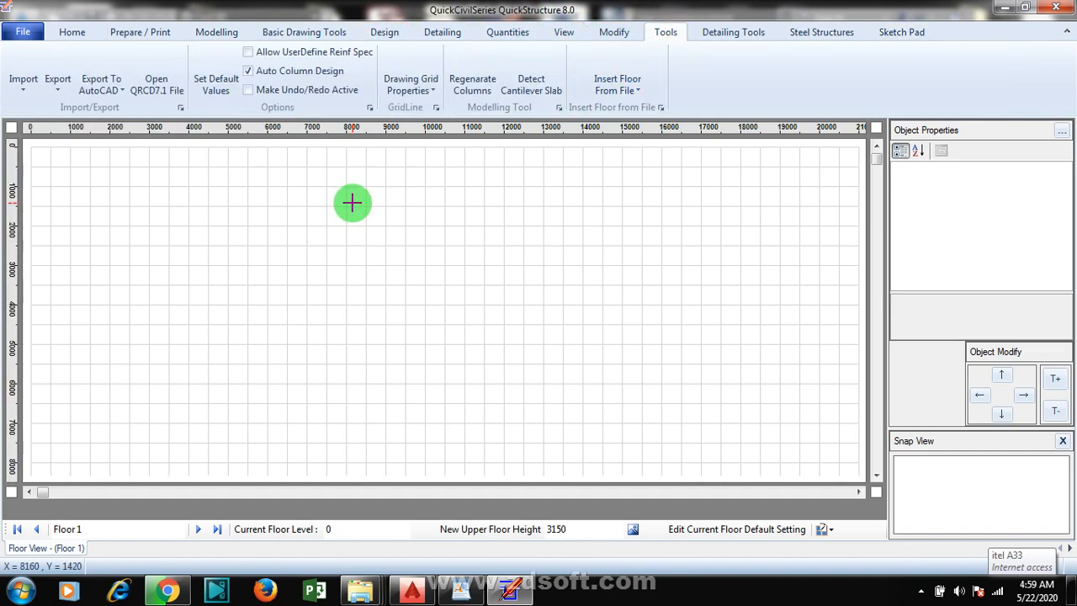
click(436, 92)
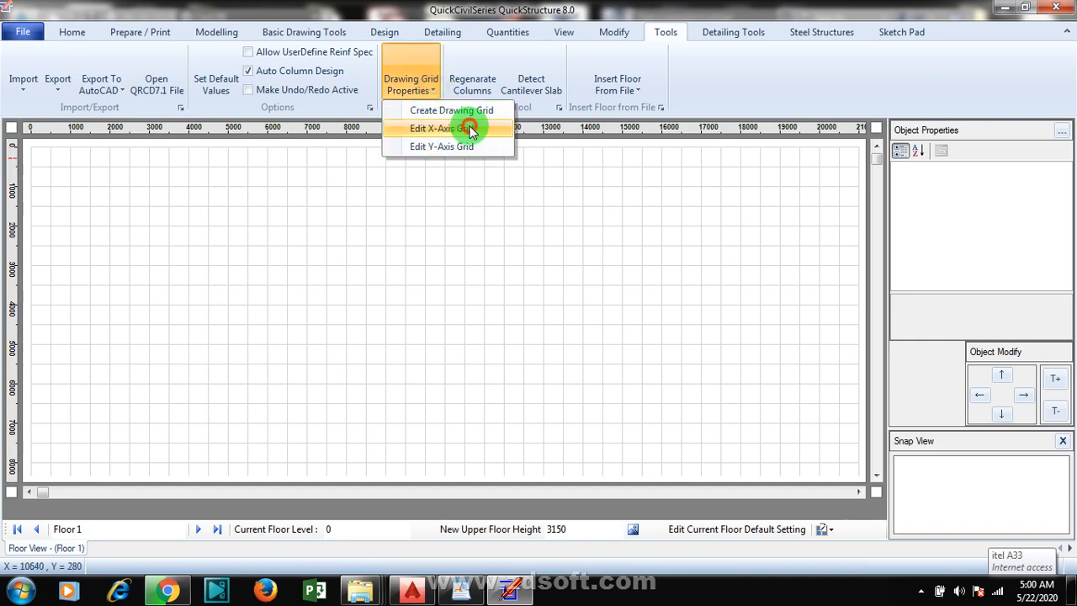
click(469, 131)
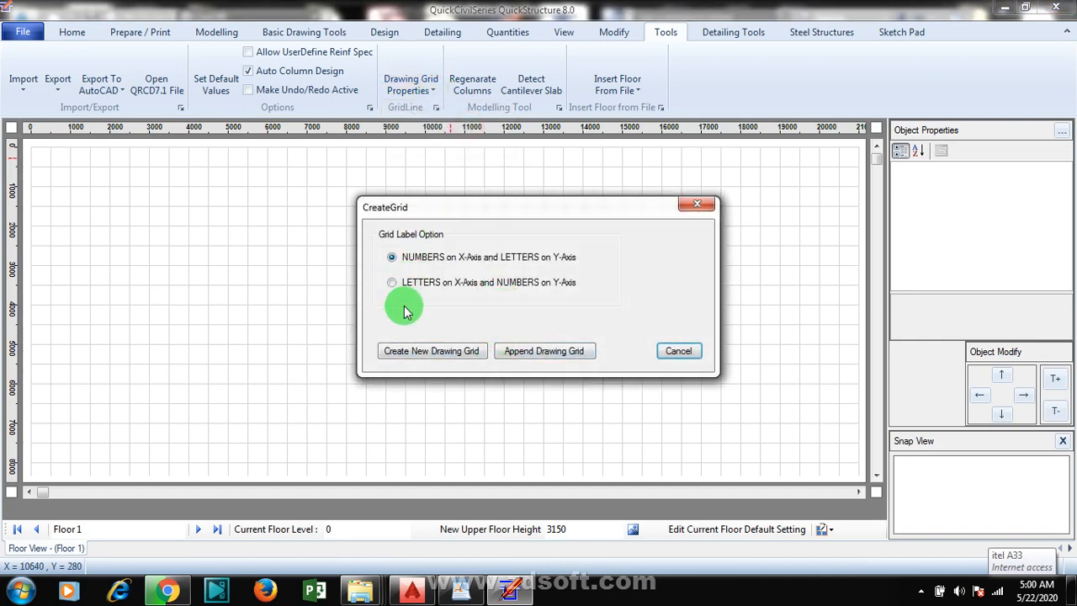
click(399, 287)
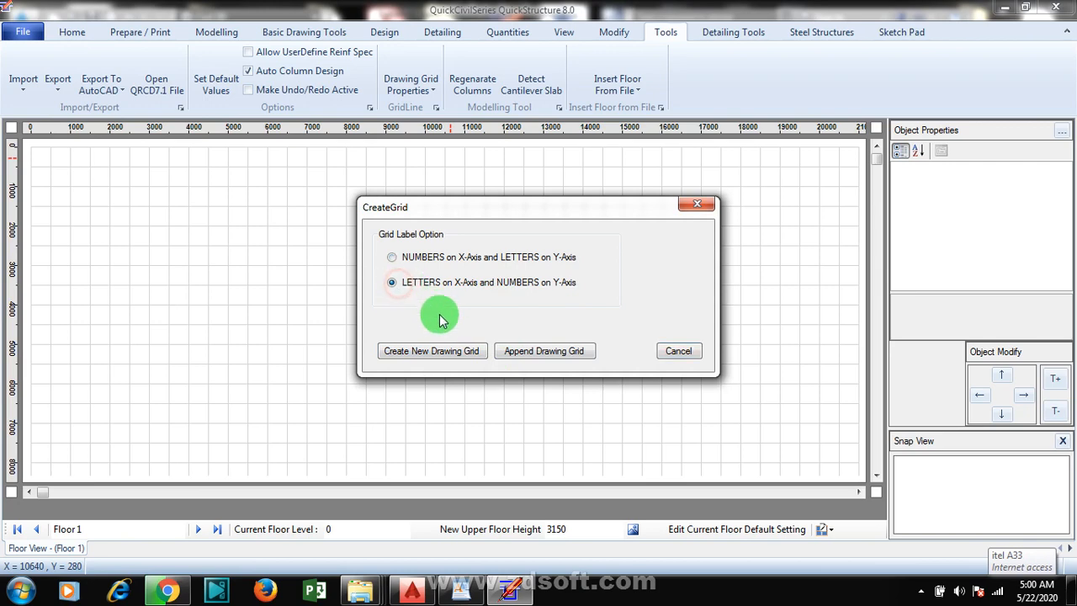
click(408, 256)
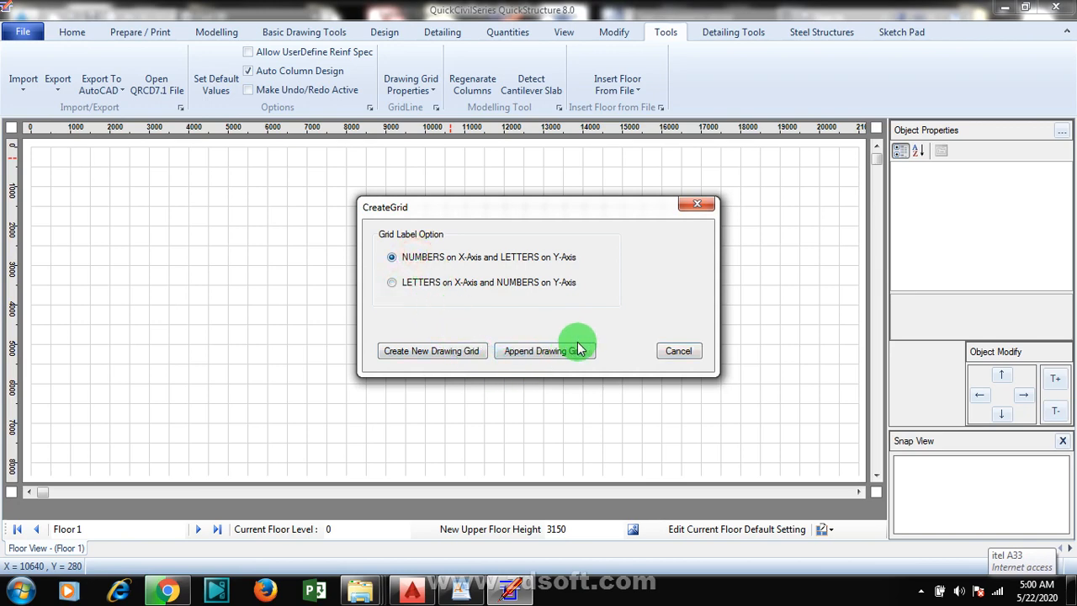
click(436, 358)
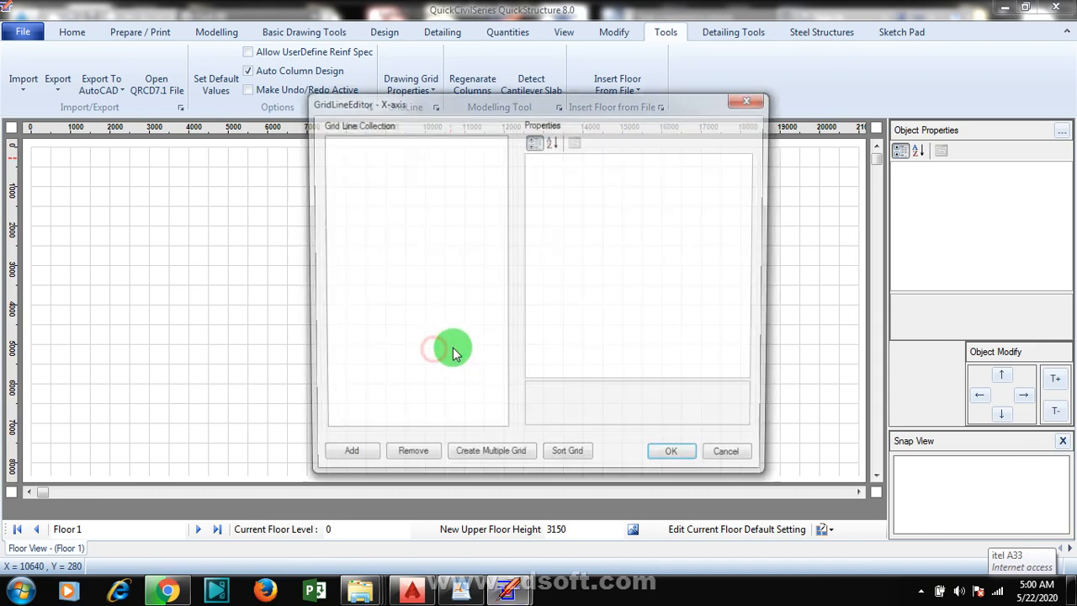
Add one X-axis grid line and create 4 more with the multiple grid option
click(351, 460)
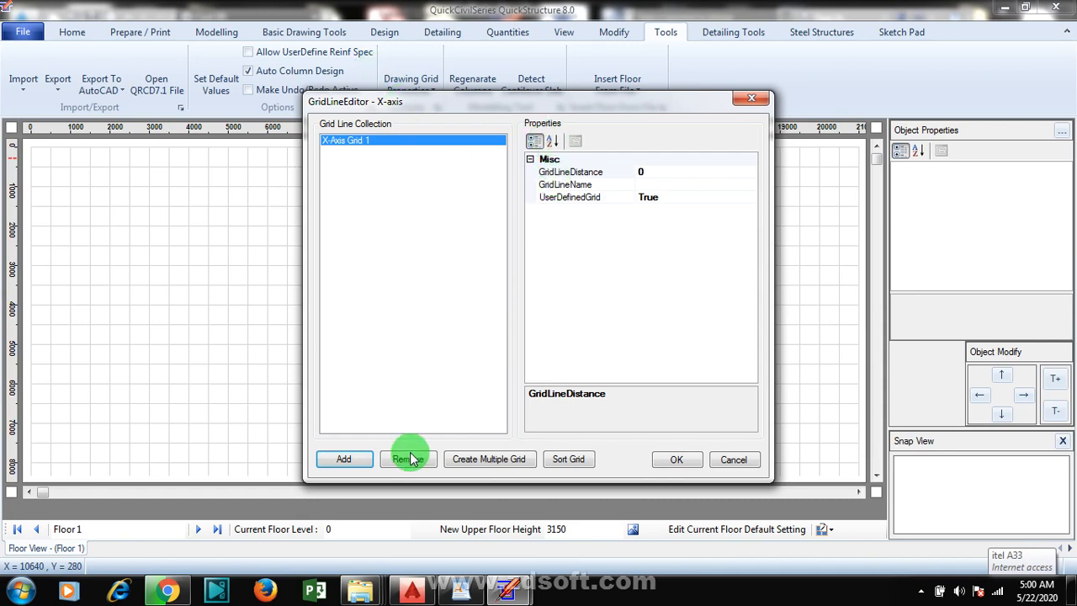
click(503, 463)
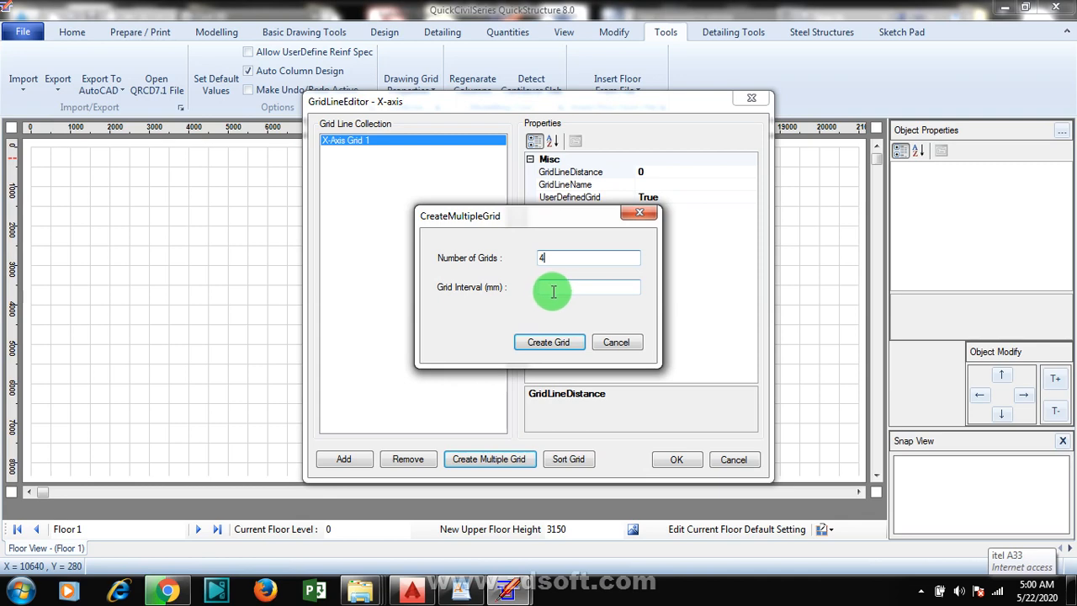
click(548, 342)
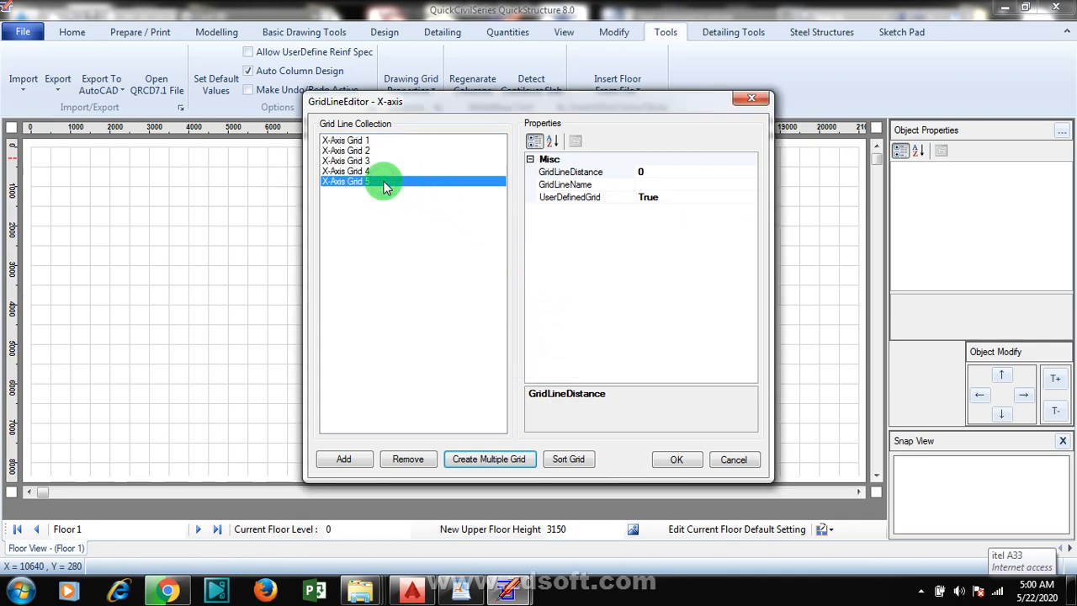
Remove the surplus grid line X-Axis Grid 5 from the X-axis grid collection
click(359, 141)
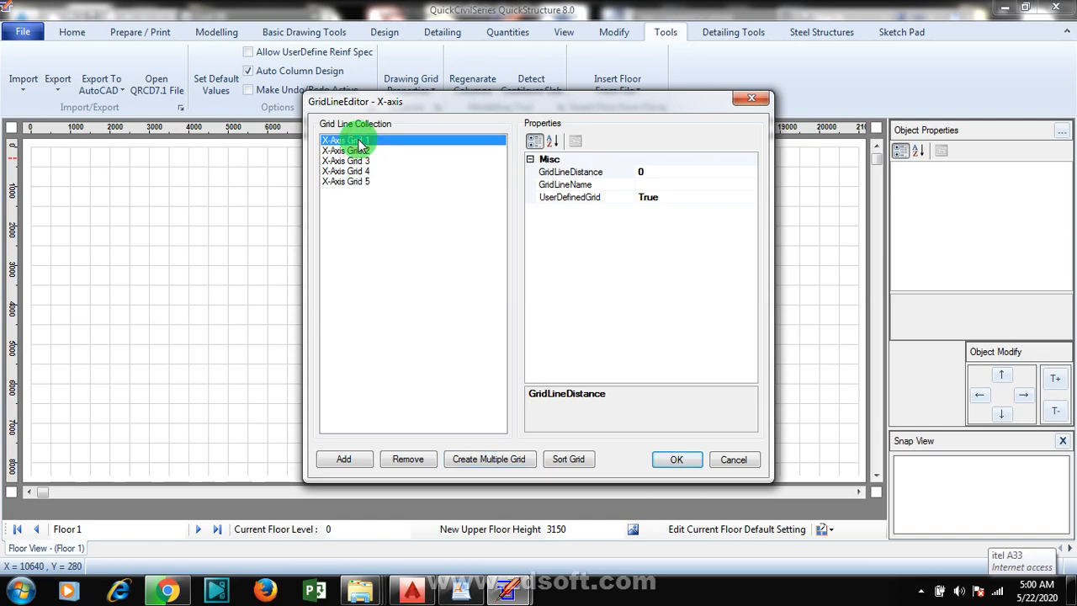
click(356, 183)
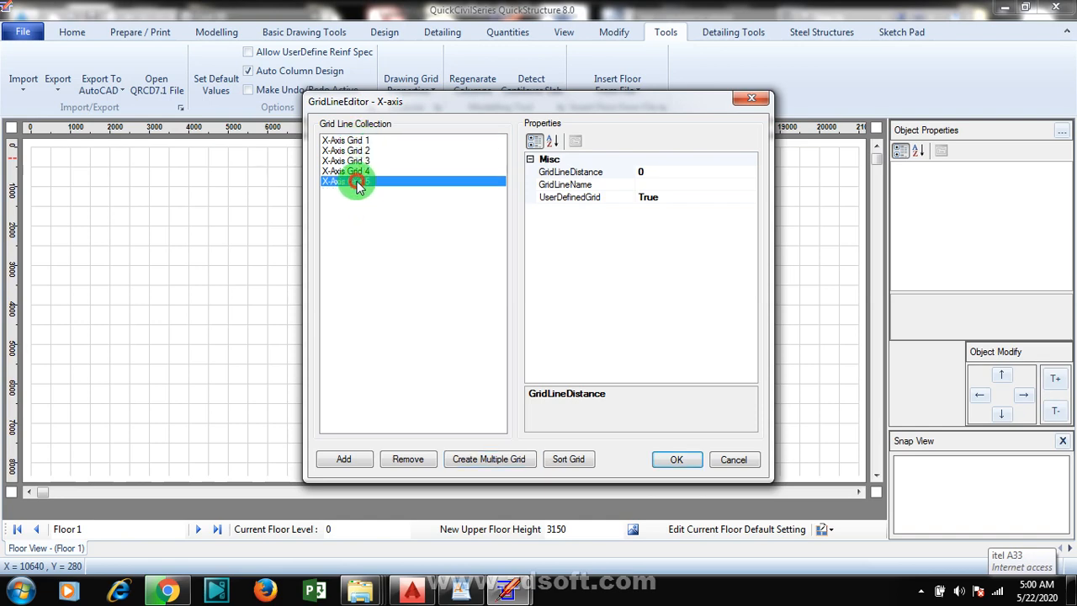
click(407, 459)
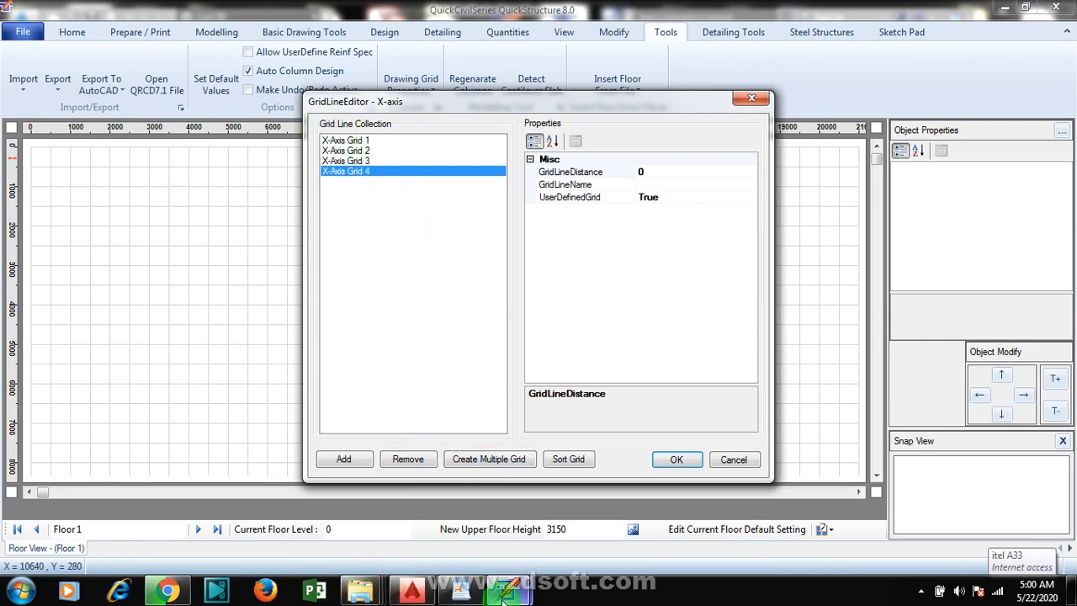
Switch to AutoCAD Civil 3D and examine the spacings between grid lines 1 to 4 along the top of the floor plan
click(411, 592)
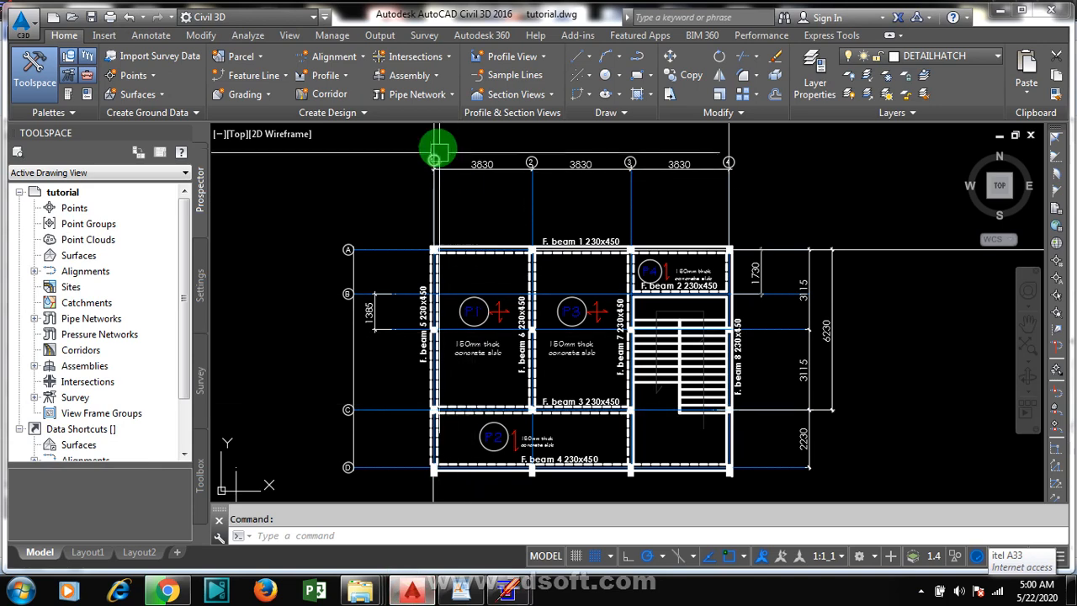
scroll(433, 149, up, 6)
scroll(454, 211, down, 6)
scroll(450, 262, up, 2)
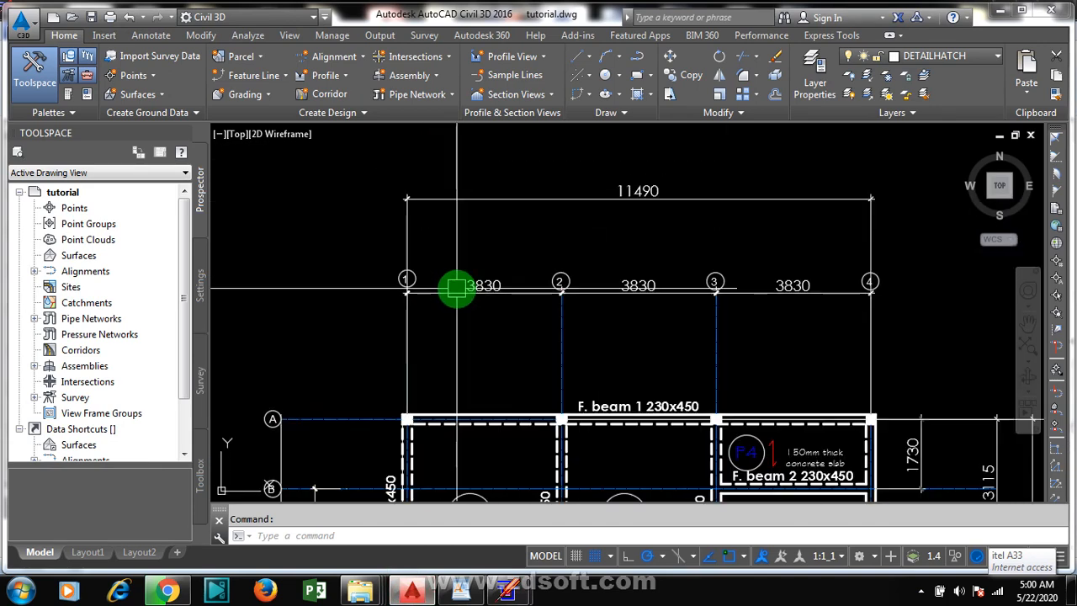
scroll(456, 287, up, 2)
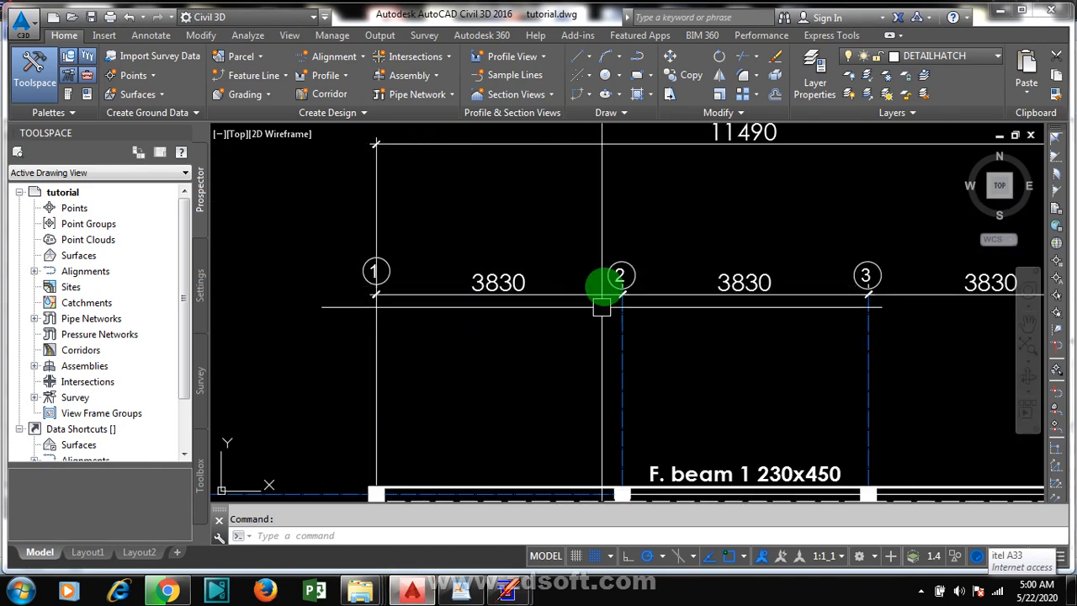
scroll(312, 233, down, 2)
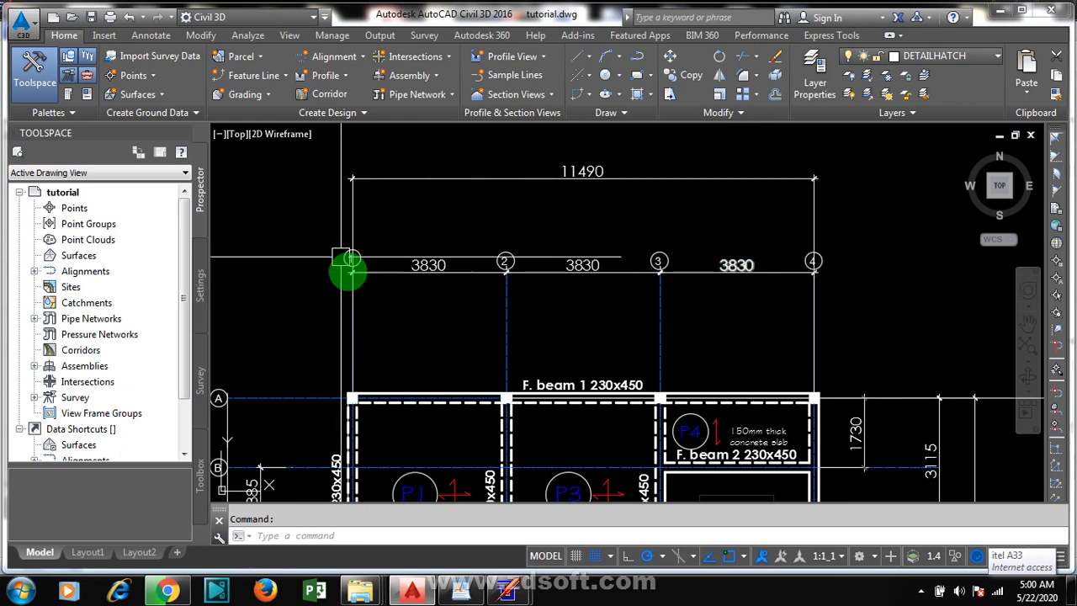
scroll(348, 268, up, 3)
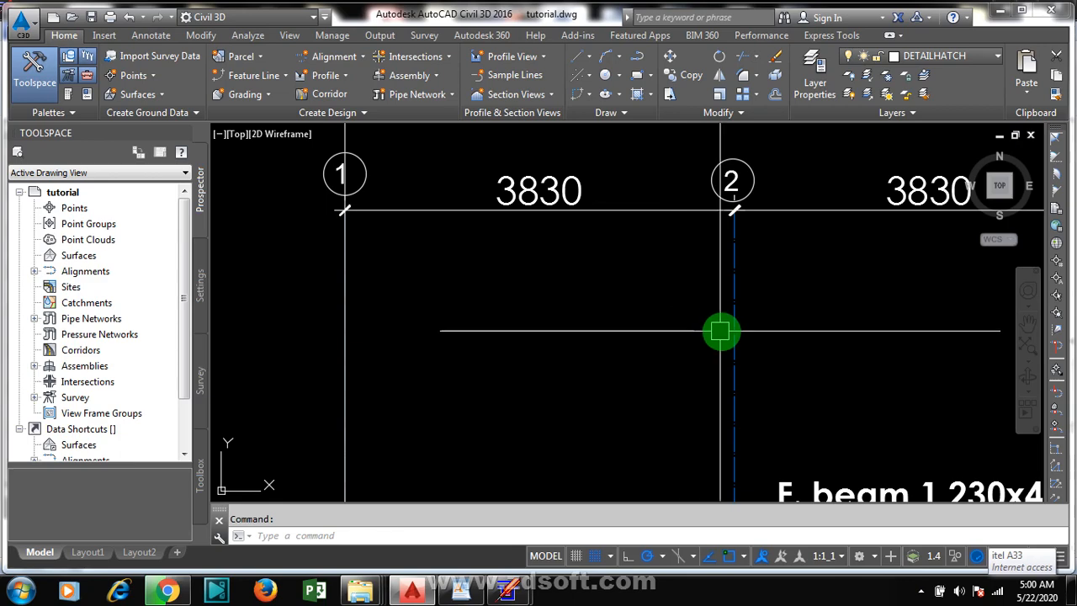
scroll(442, 325, down, 2)
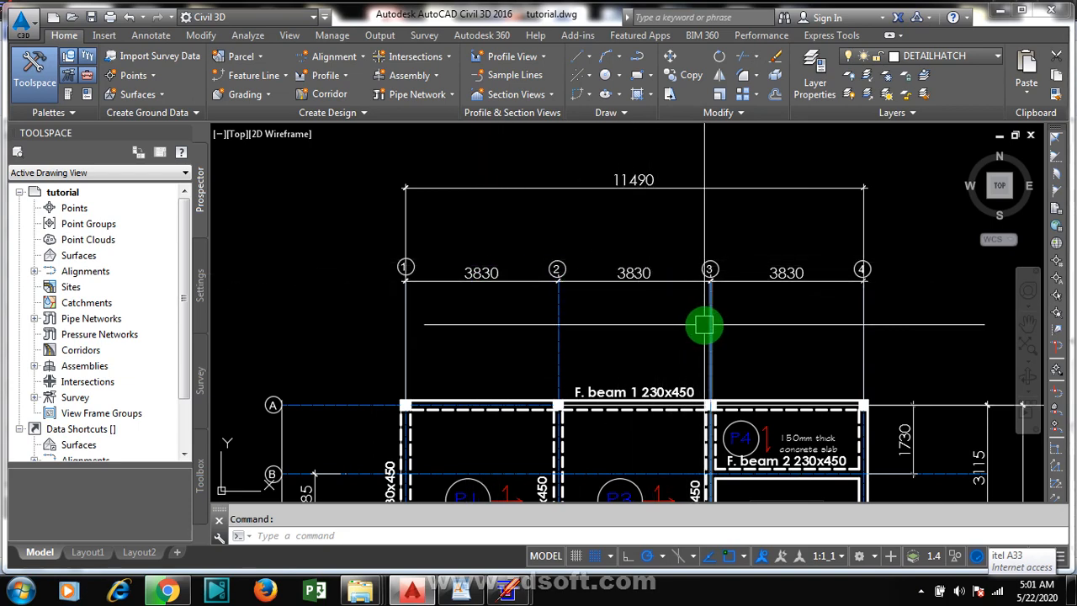
mouse_move(705, 324)
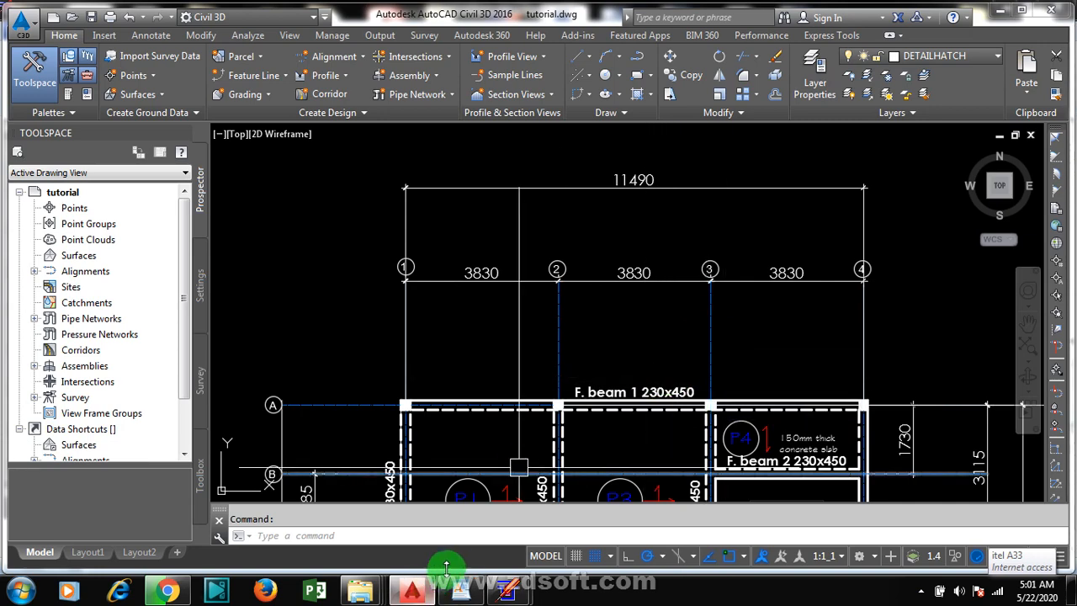
mouse_move(519, 595)
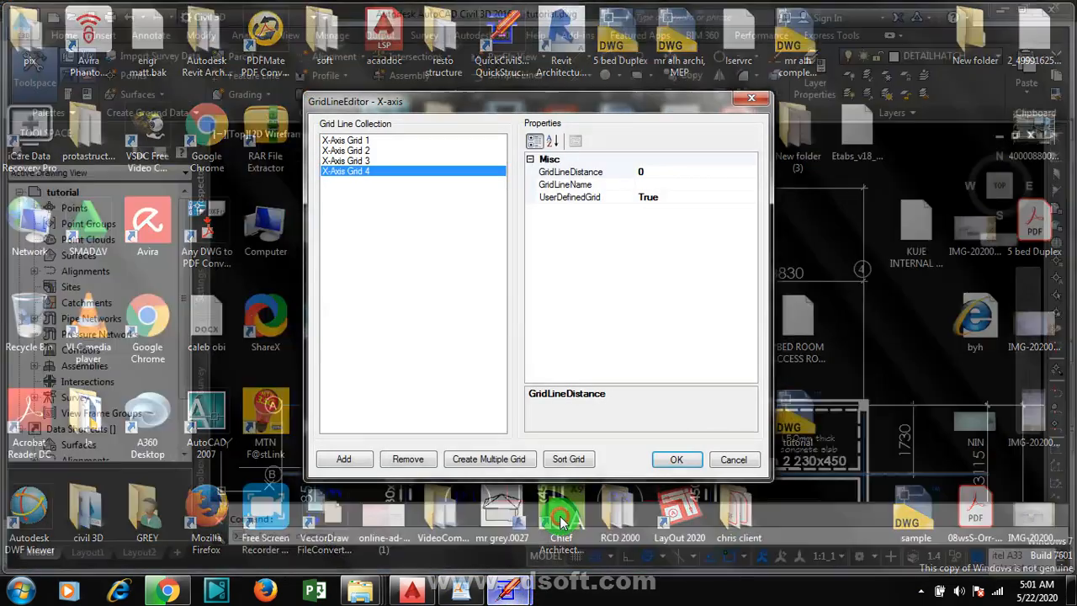
Switch back to the X-axis grid line editor in QuickStructure and set the distance of X-Axis Grid 2 to 3830
click(553, 512)
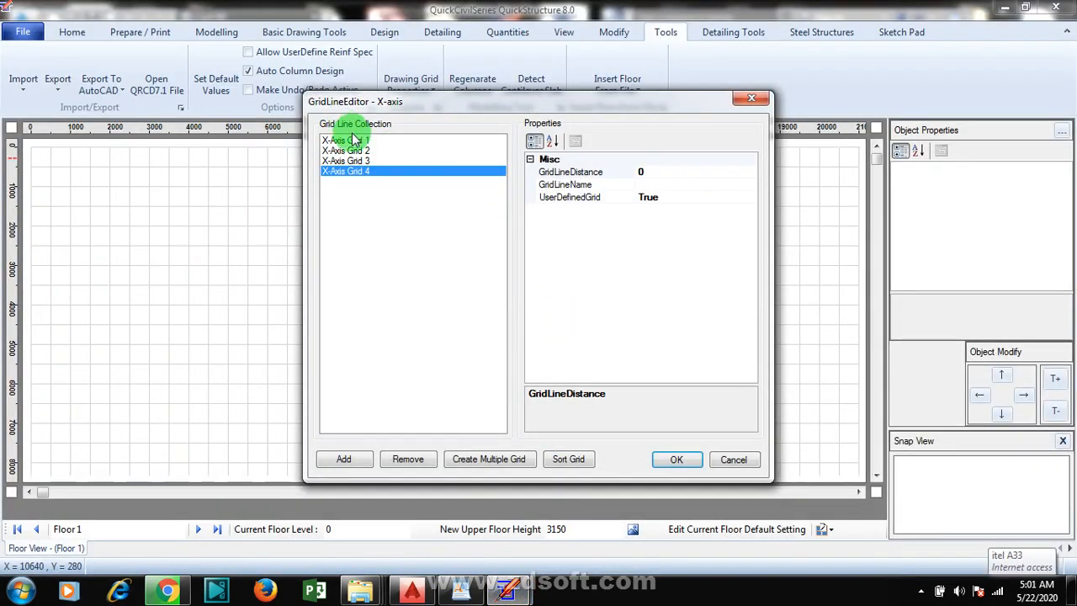
click(344, 140)
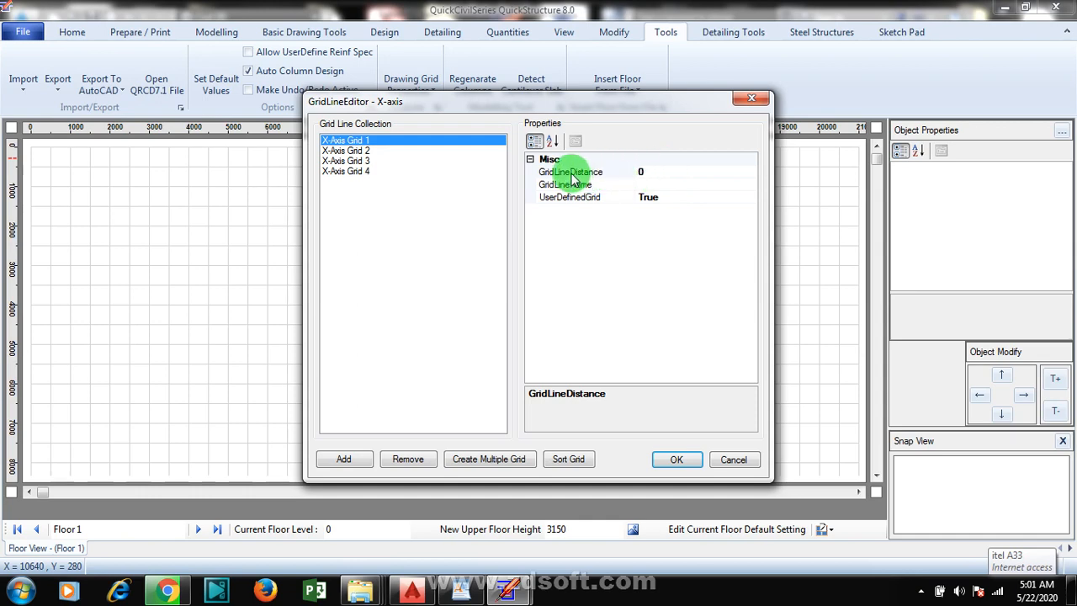
click(669, 197)
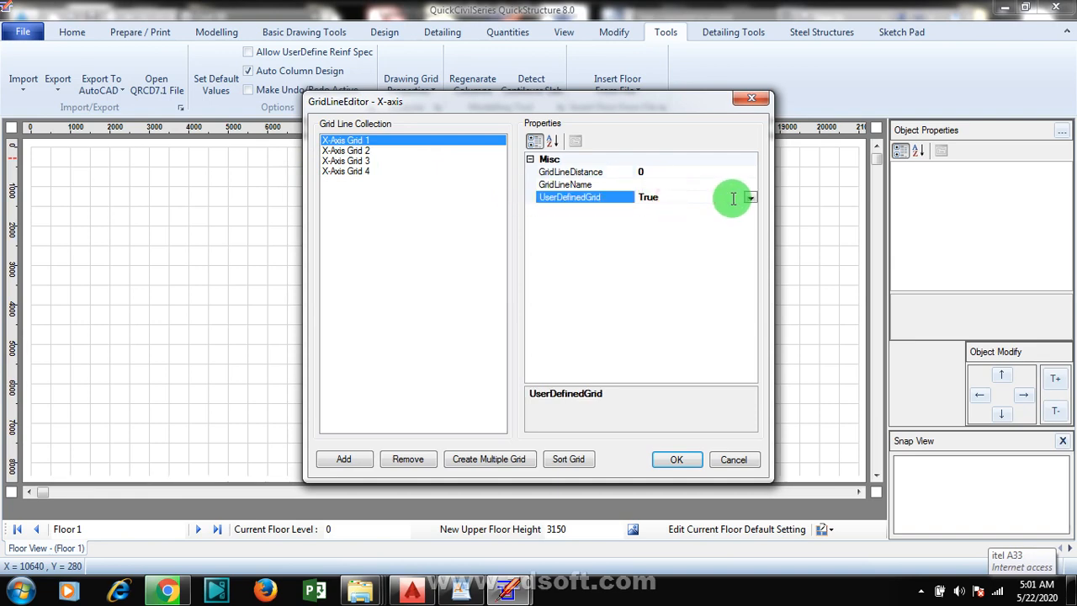
click(657, 185)
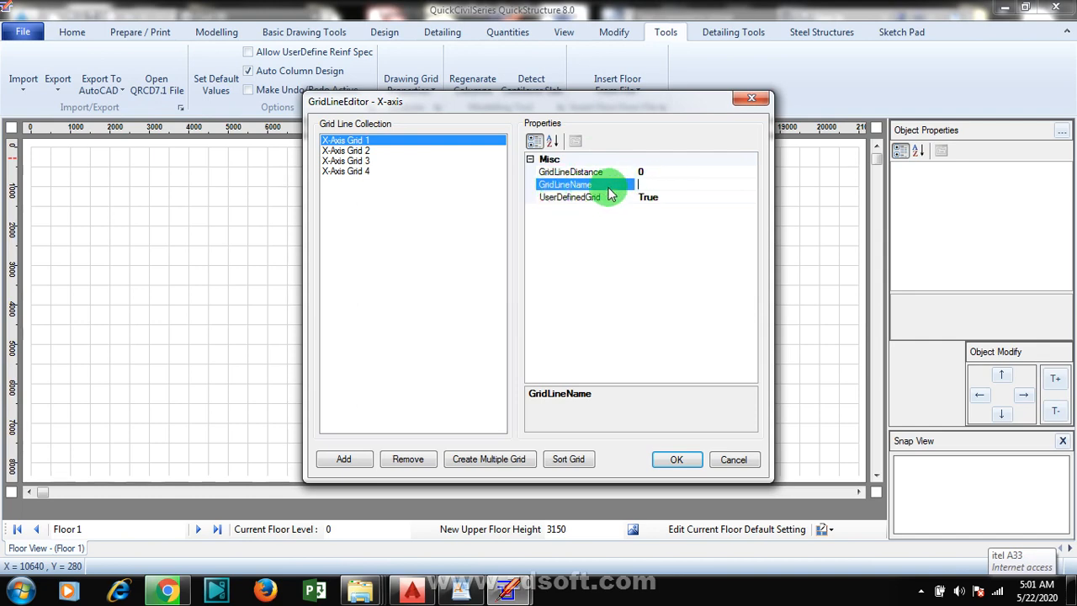
click(354, 152)
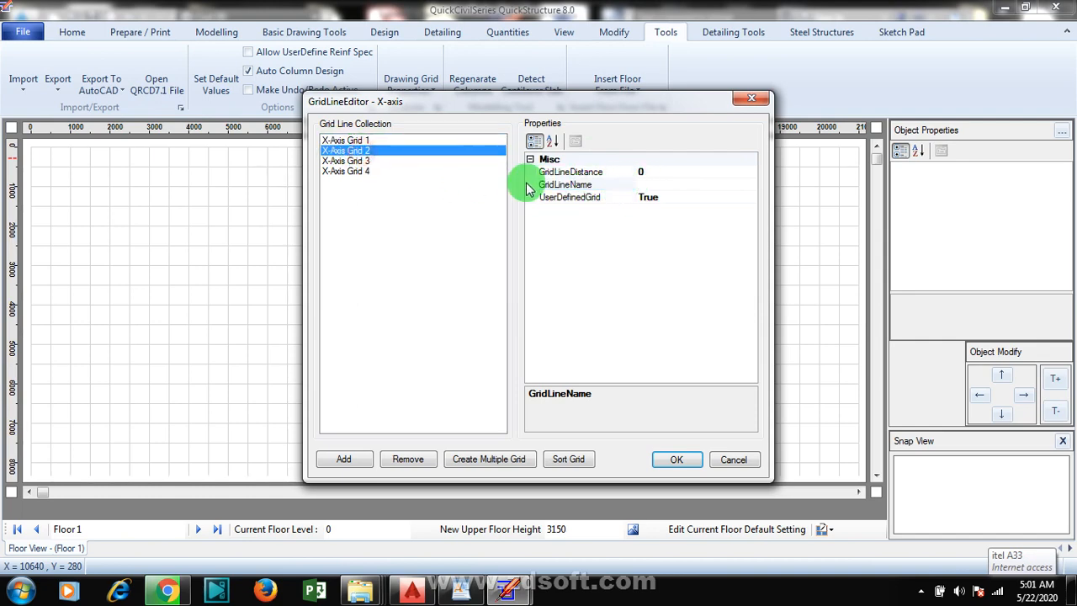
click(654, 172)
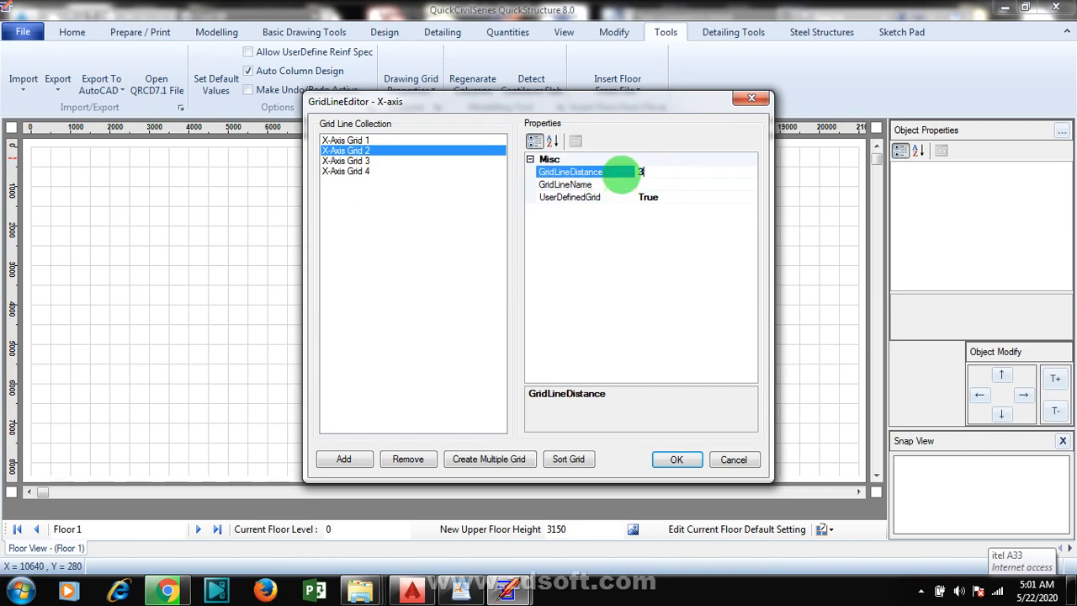
text(3830)
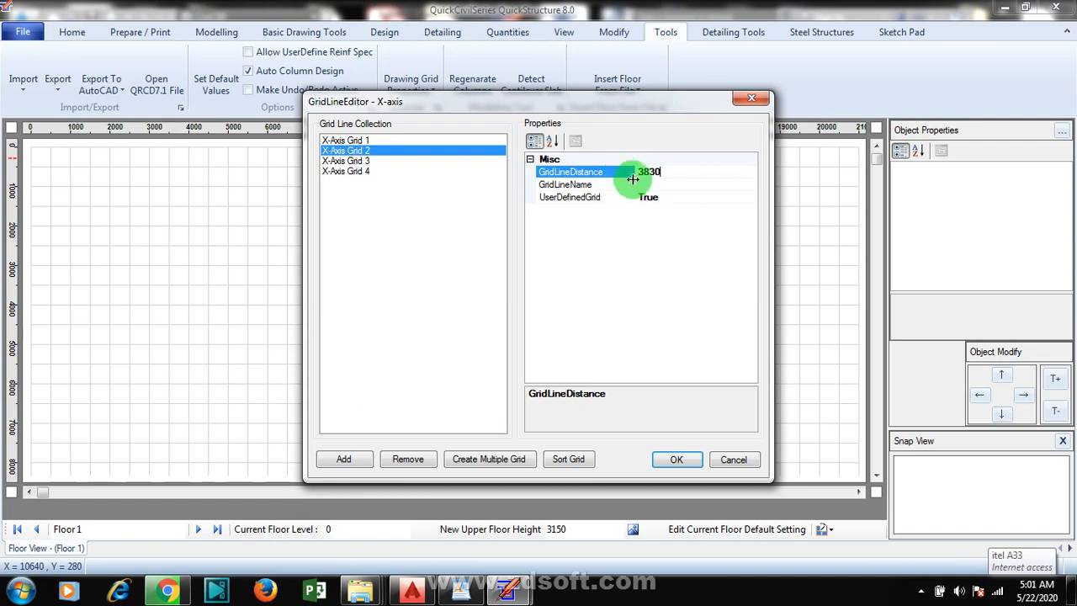
Set the distance of X-Axis Grid 3 to 7660 and X-Axis Grid 4 to 11490, and accept the X-axis grid
click(345, 162)
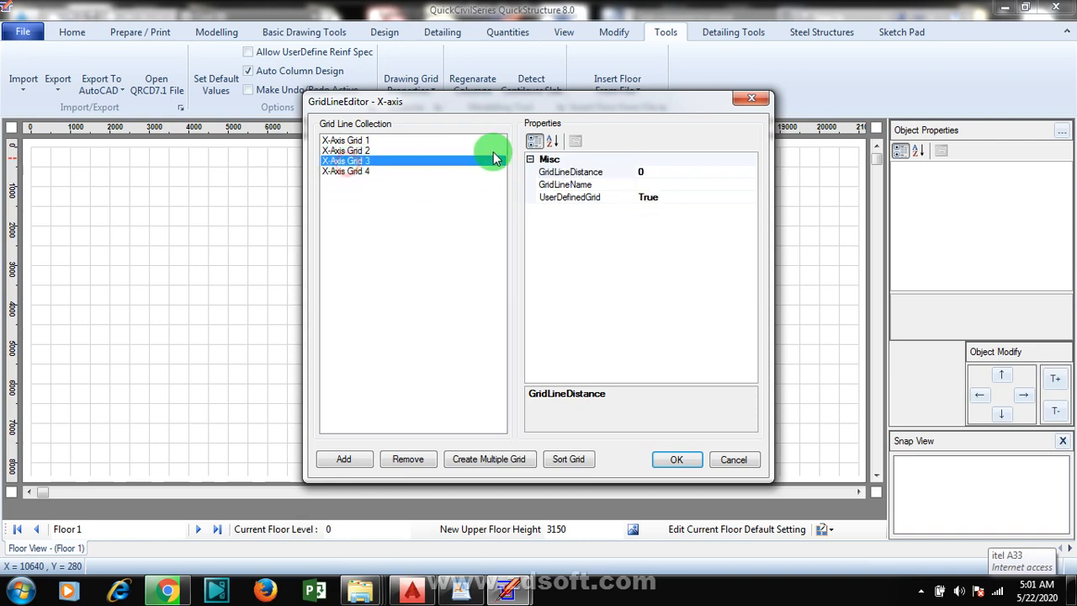
click(649, 170)
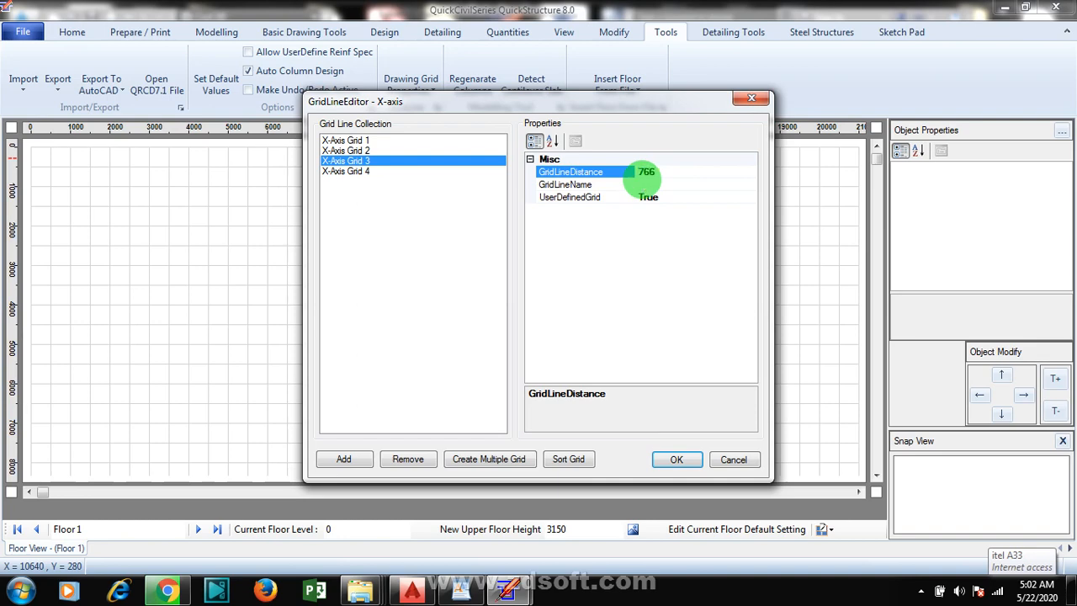
click(349, 171)
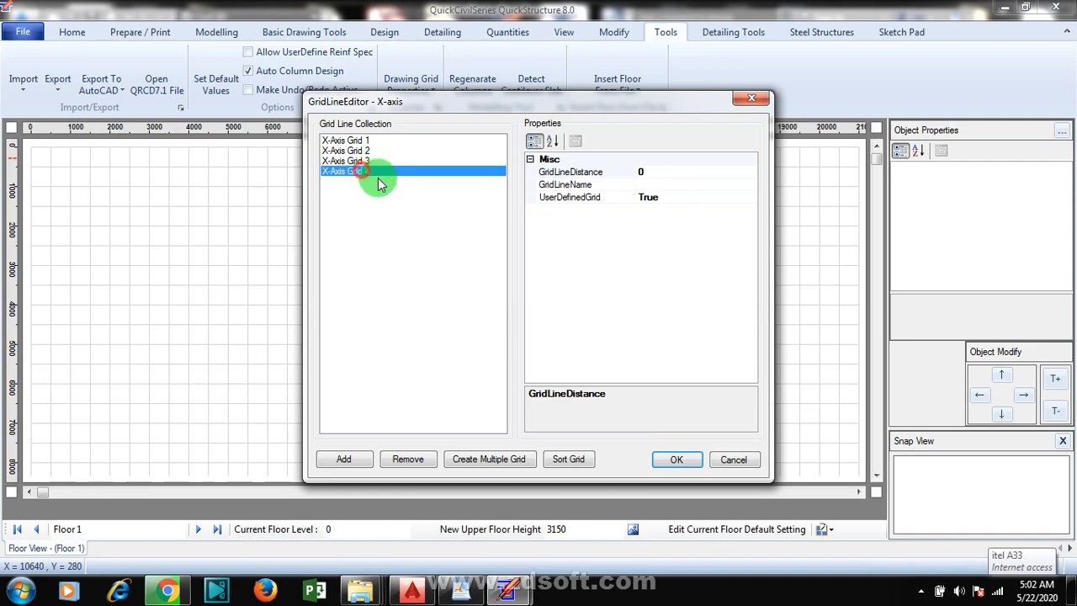
click(666, 172)
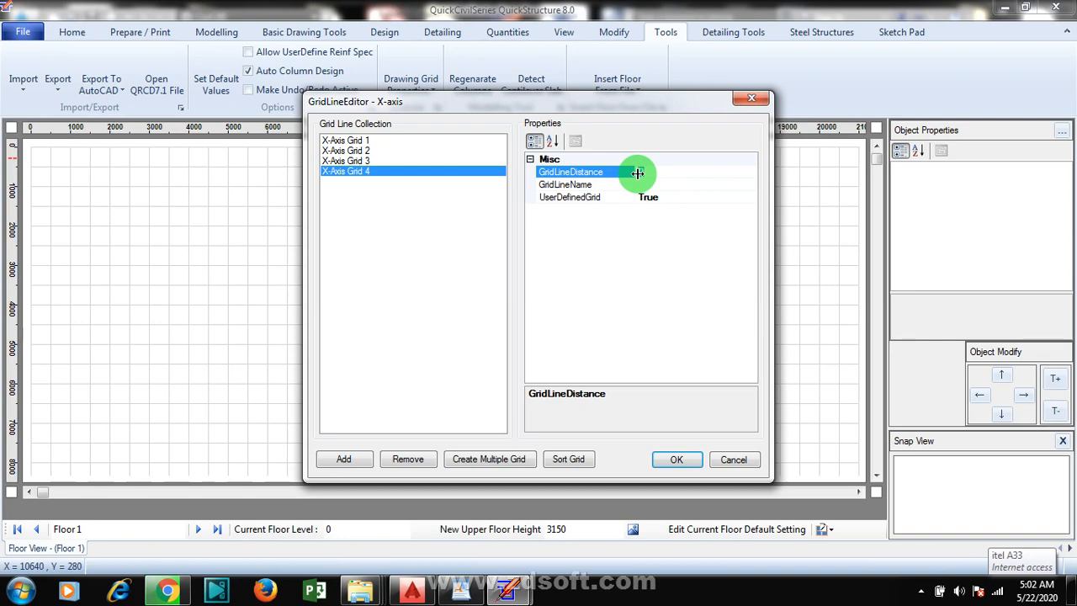
click(637, 173)
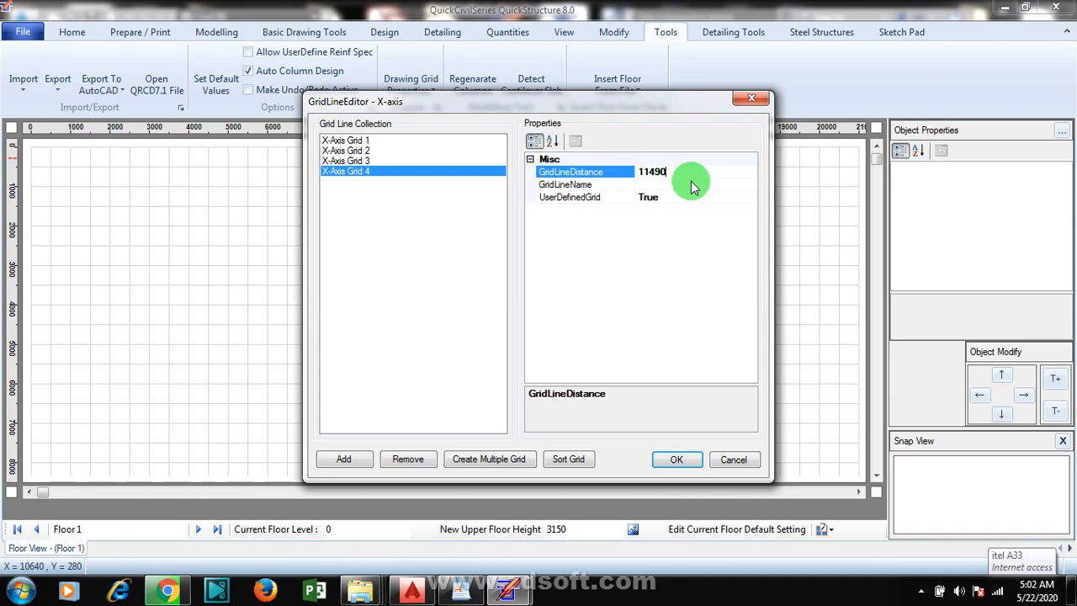
click(571, 369)
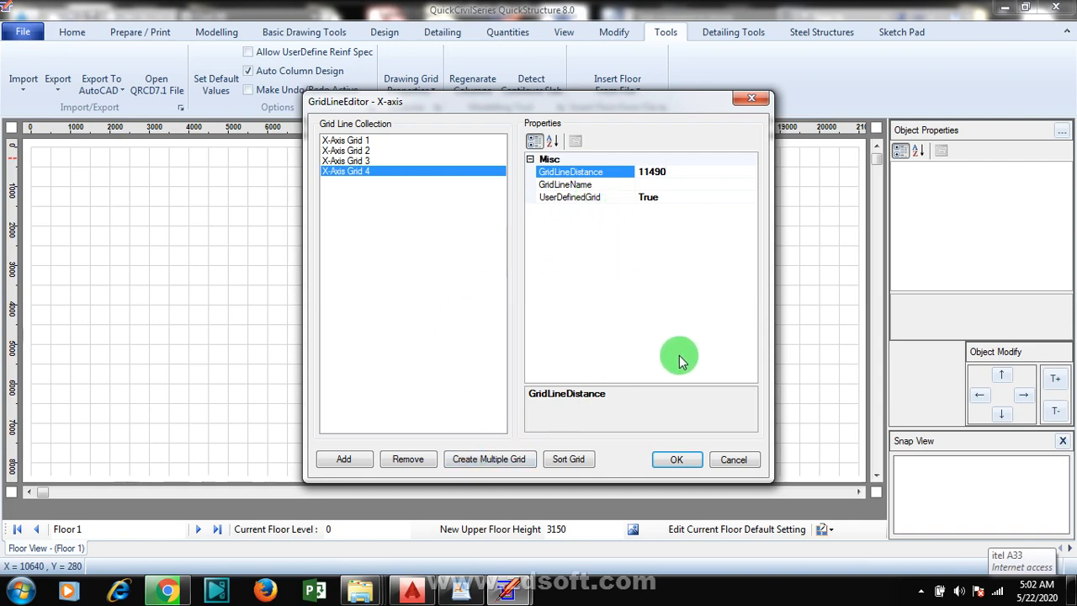
click(676, 461)
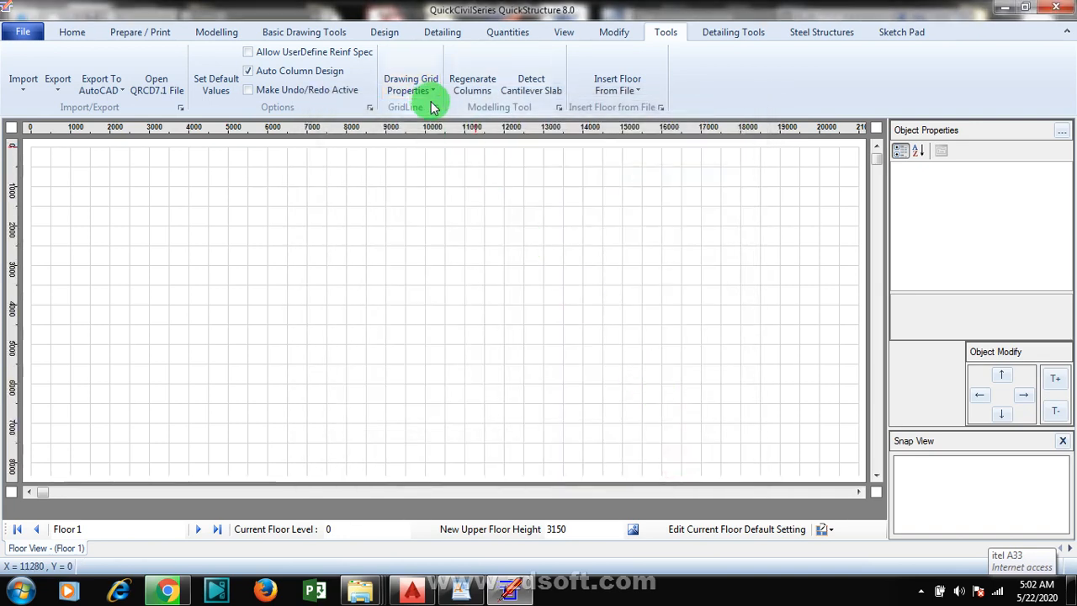
Open the Y-axis drawing grid for editing
click(426, 91)
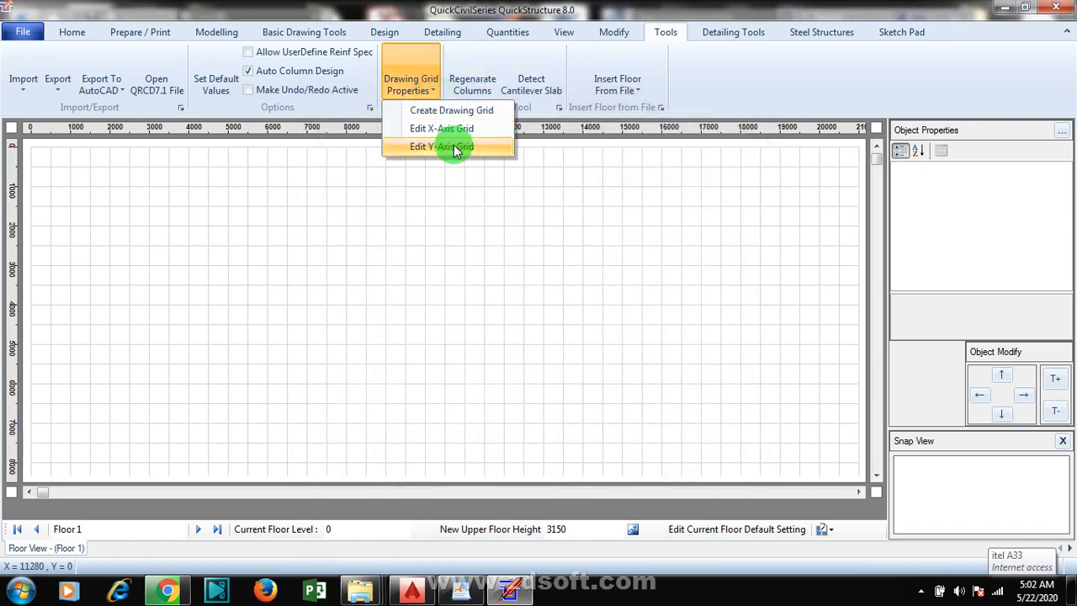
click(458, 147)
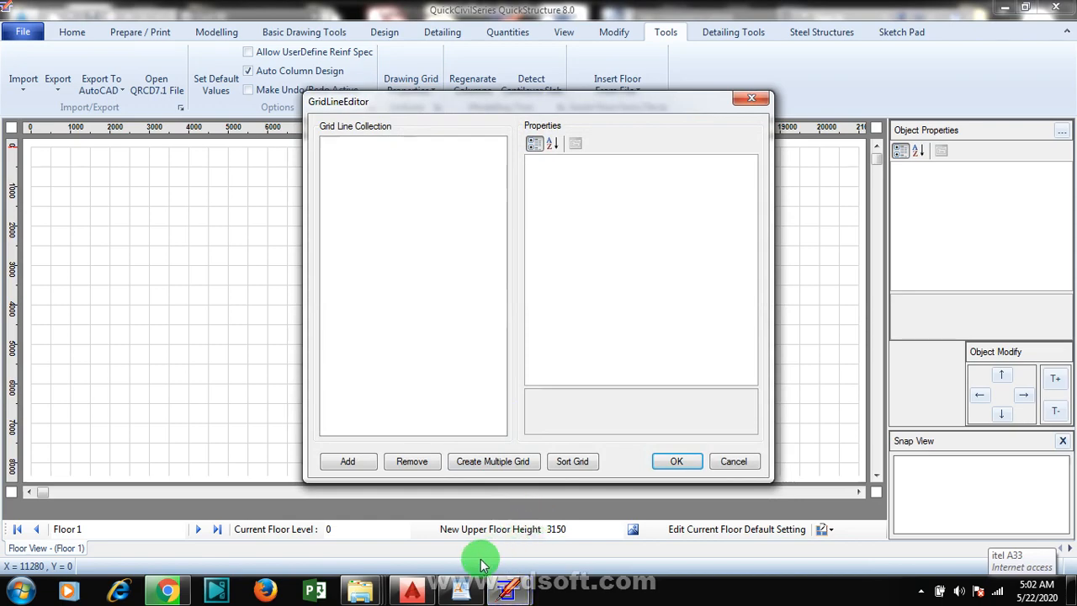
Switch to AutoCAD Civil 3D and examine grid lines A to D and the intermediate column line between B and C
click(412, 594)
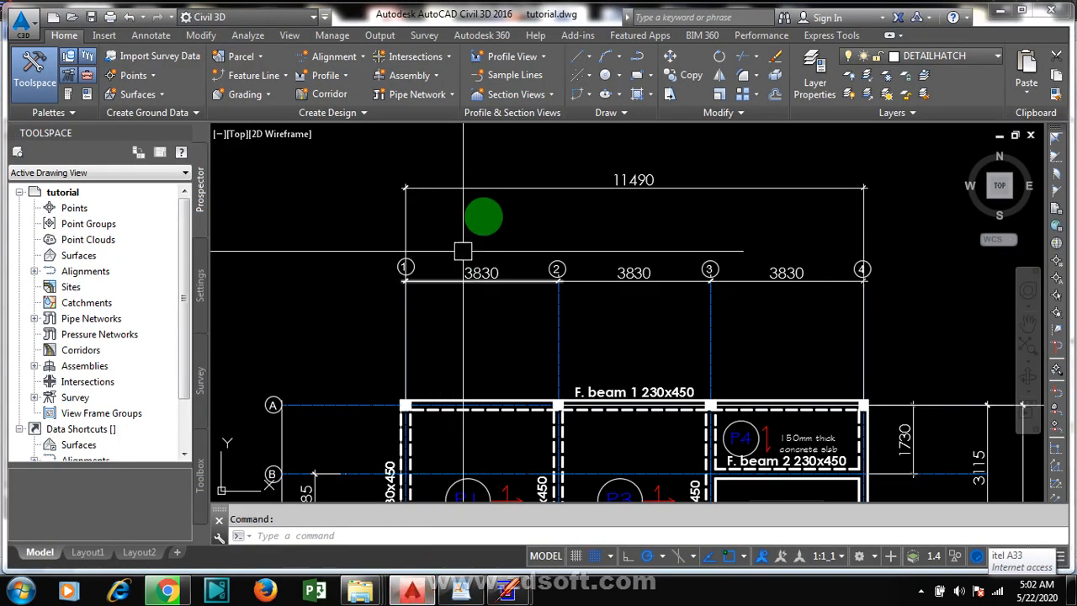
scroll(529, 168, down, 3)
scroll(467, 257, up, 3)
scroll(467, 257, up, 3)
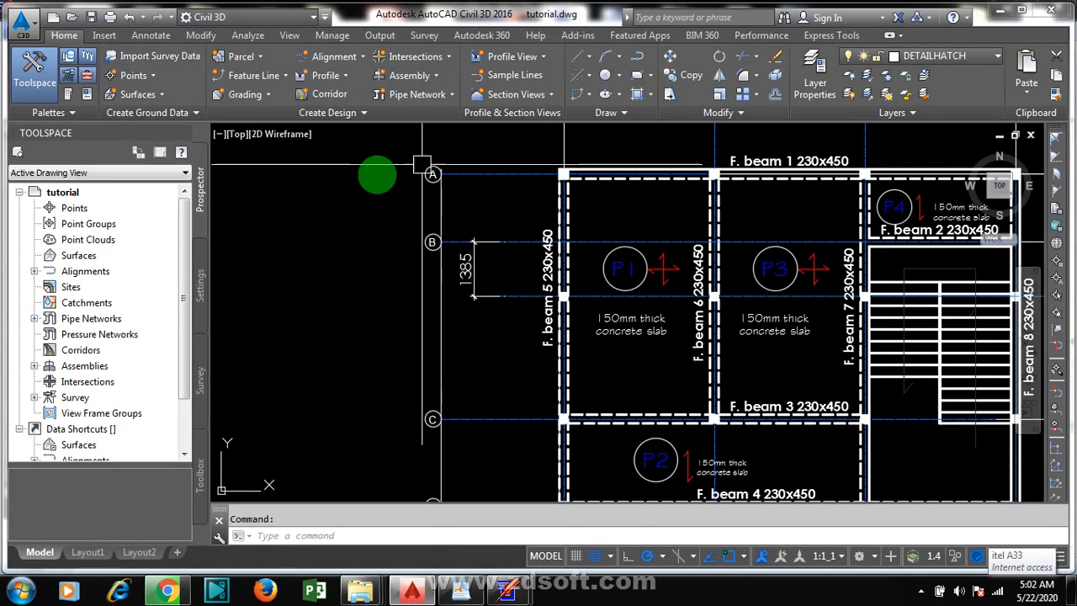
scroll(440, 180, down, 3)
scroll(439, 178, up, 3)
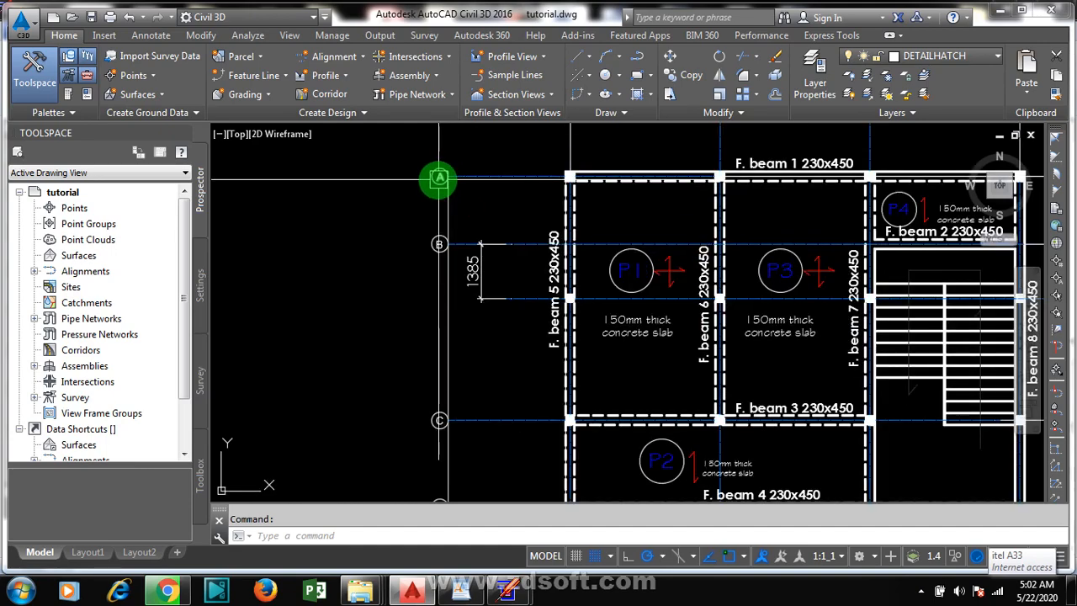
scroll(446, 237, down, 3)
scroll(456, 361, up, 3)
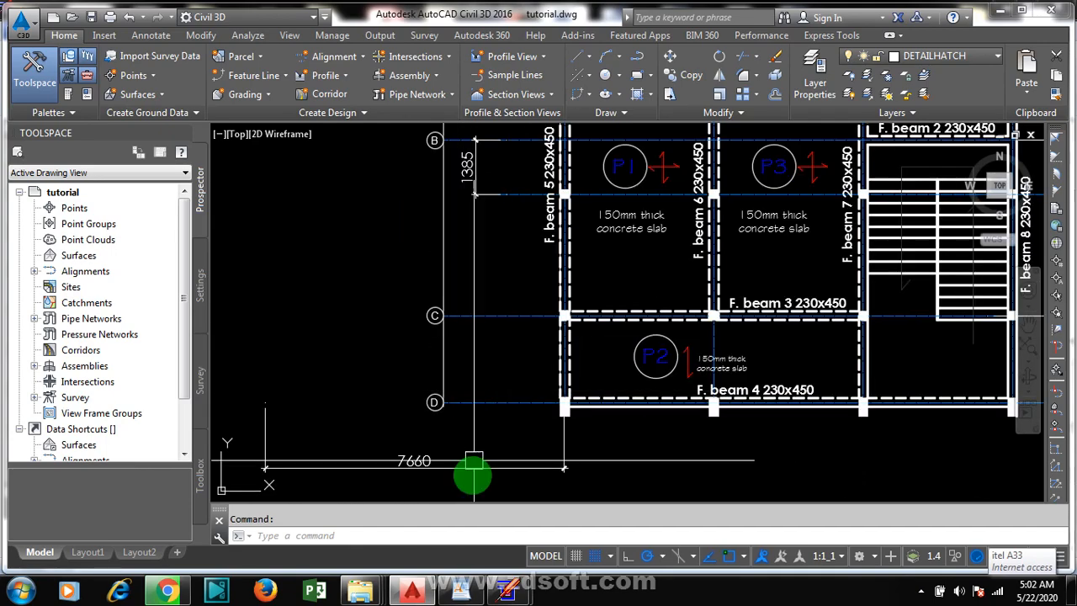
scroll(474, 464, down, 3)
scroll(466, 354, up, 3)
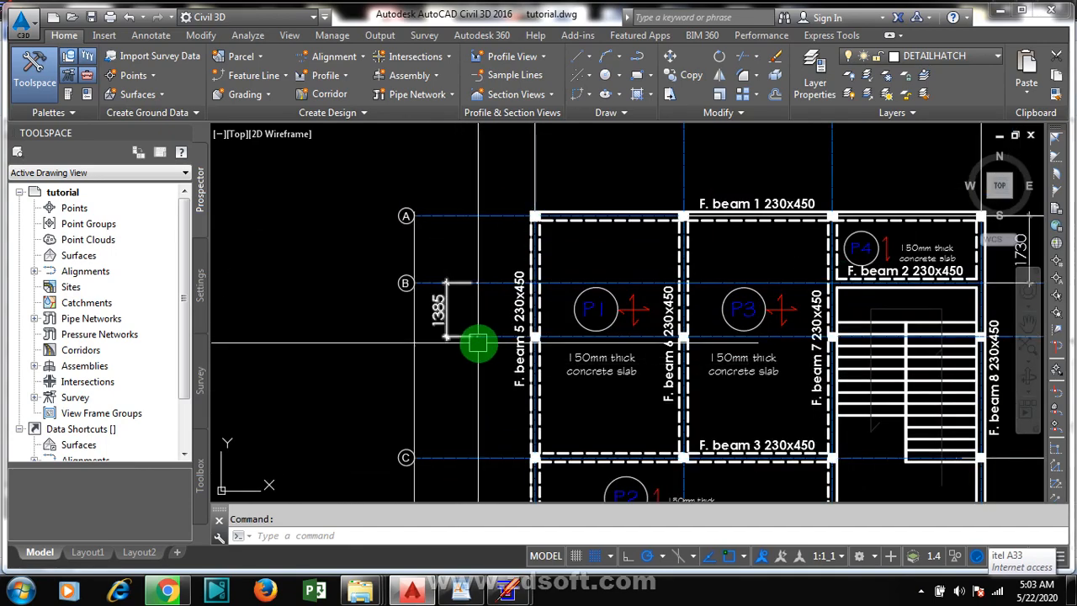
scroll(481, 348, up, 2)
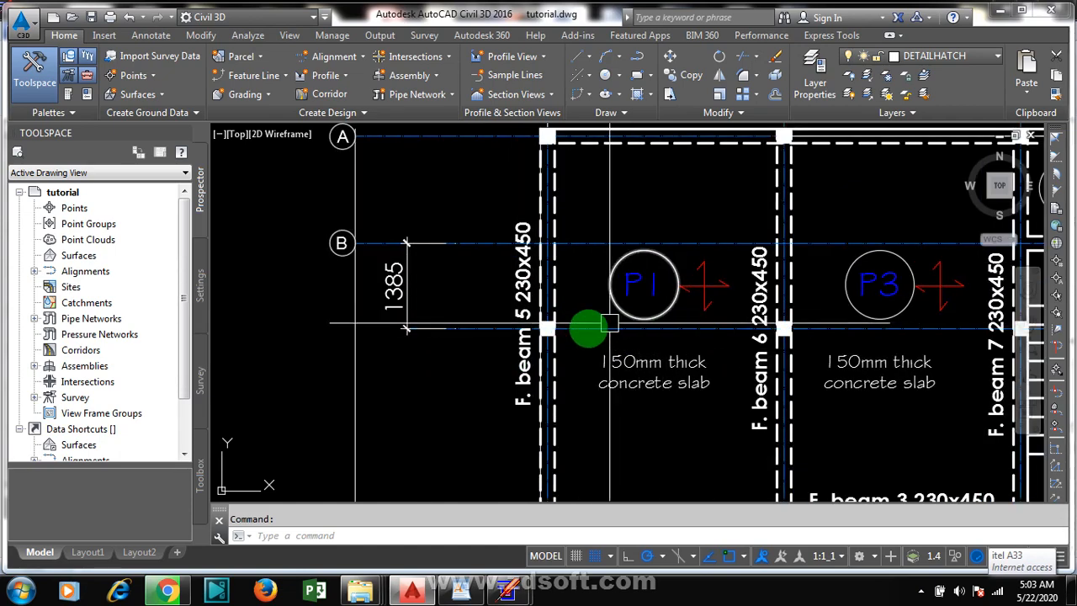
scroll(488, 365, down, 4)
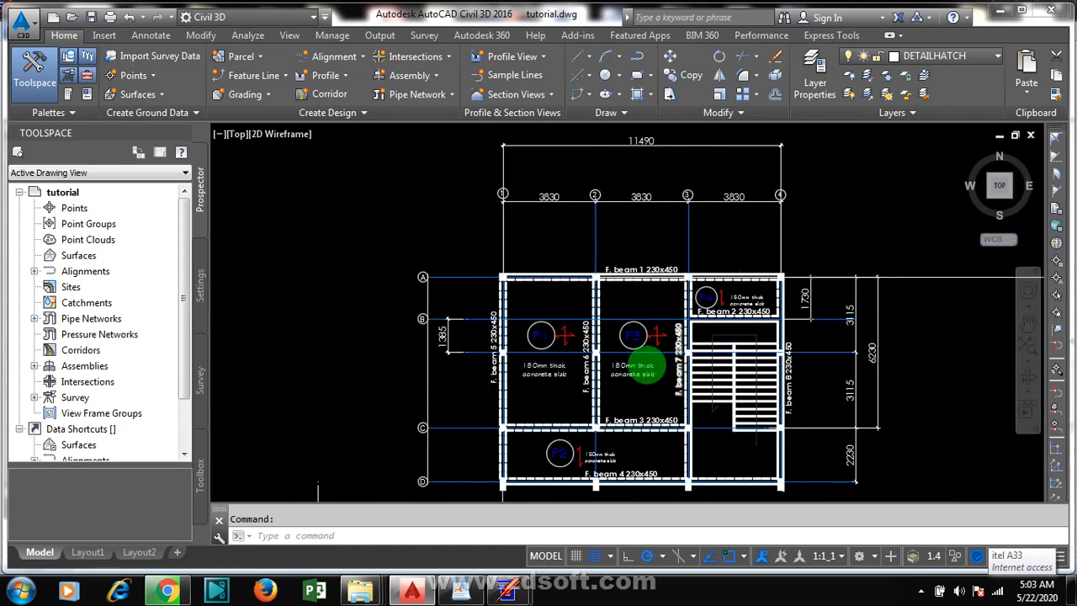
scroll(645, 360, up, 2)
scroll(500, 378, down, 2)
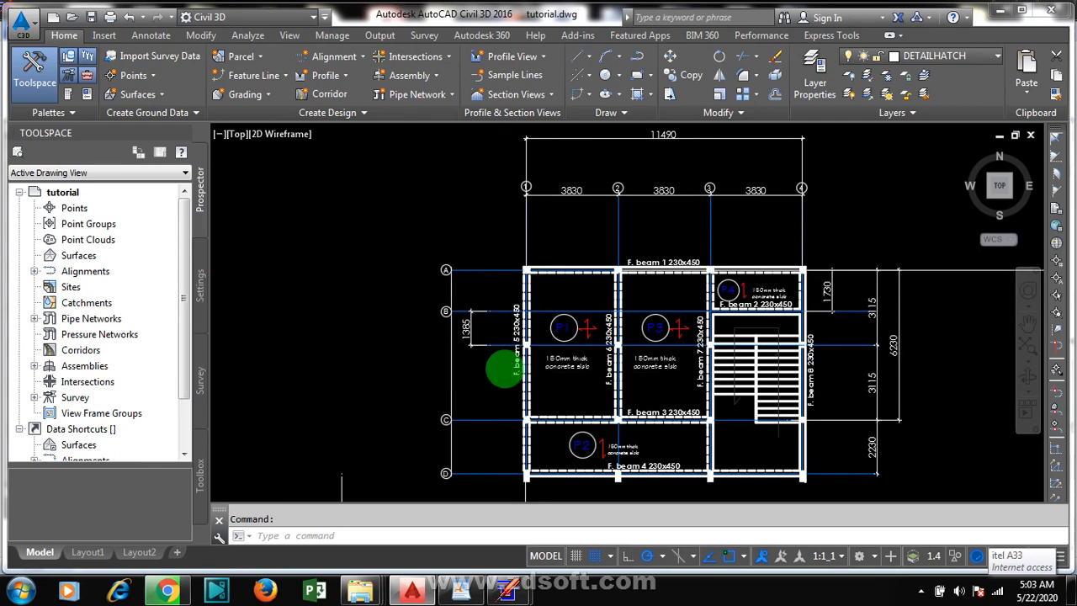
scroll(504, 374, up, 2)
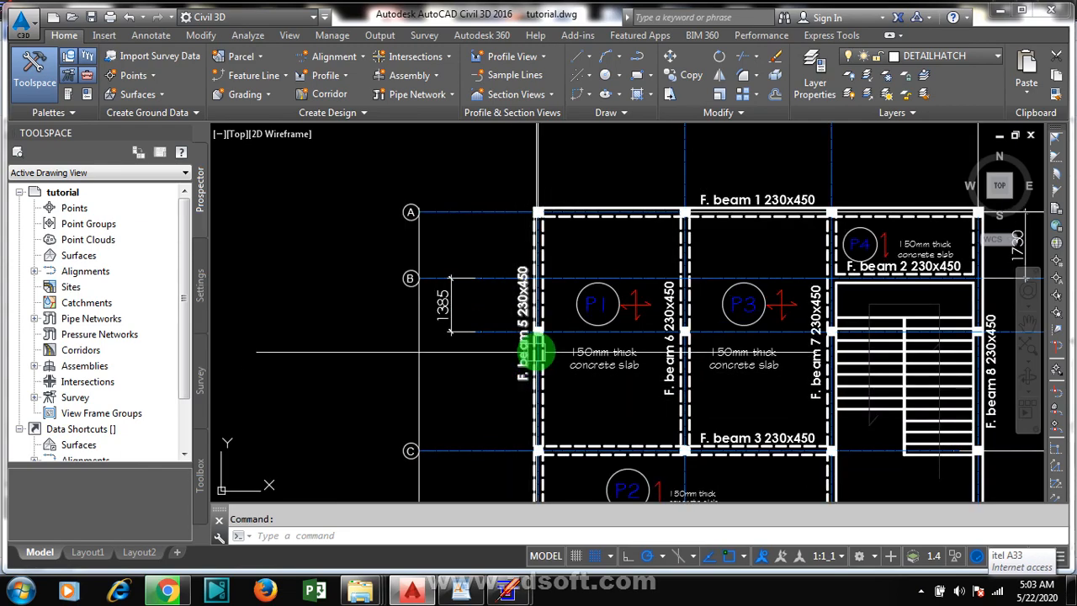
scroll(558, 300, down, 2)
scroll(557, 323, up, 2)
scroll(554, 296, up, 2)
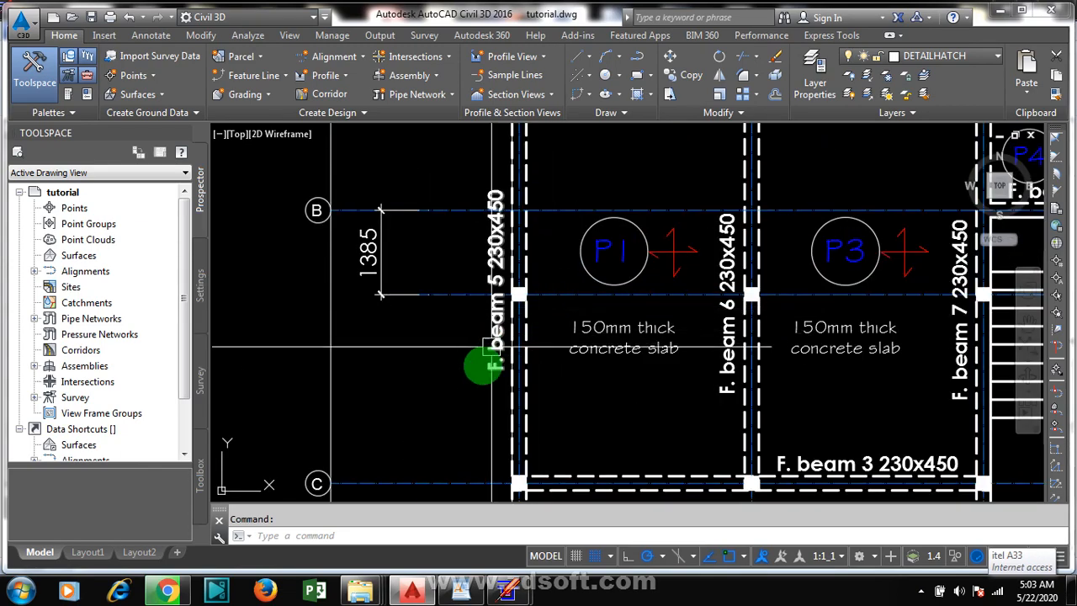
scroll(489, 345, down, 2)
scroll(498, 334, up, 2)
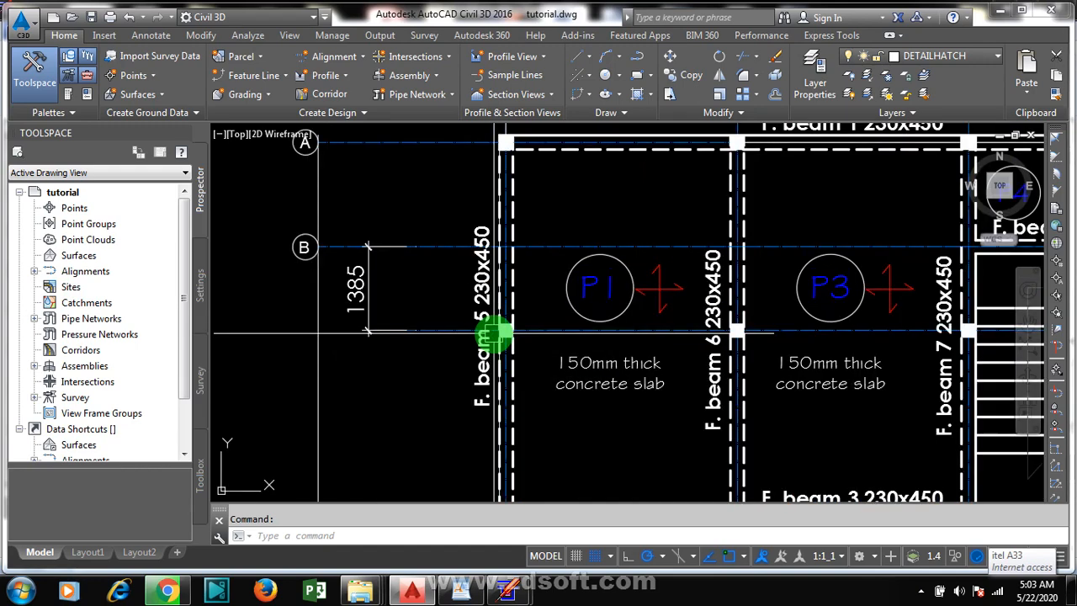
scroll(492, 336, down, 2)
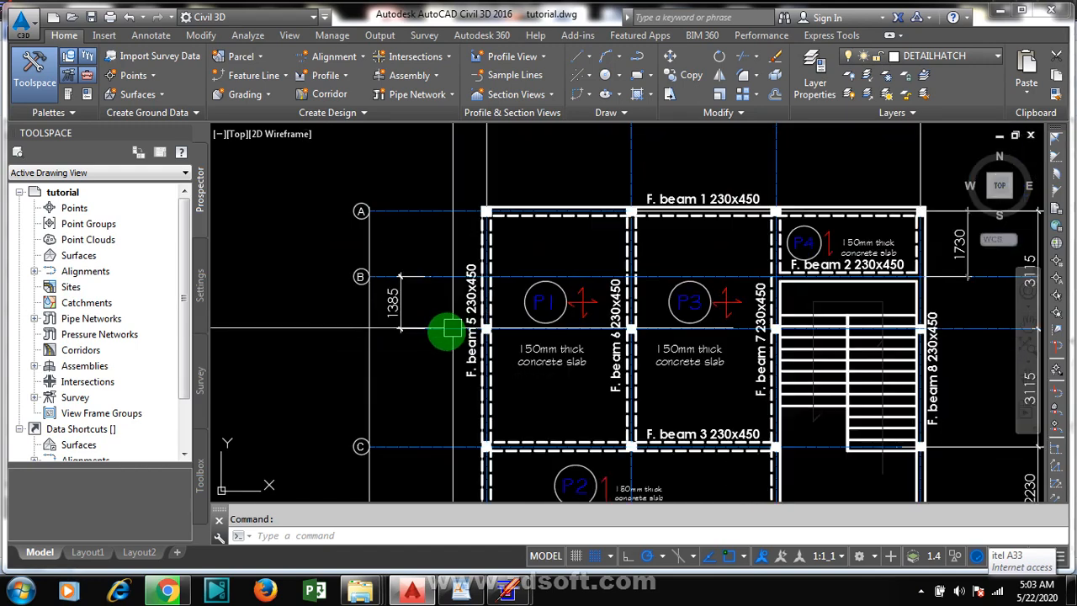
scroll(395, 324, up, 2)
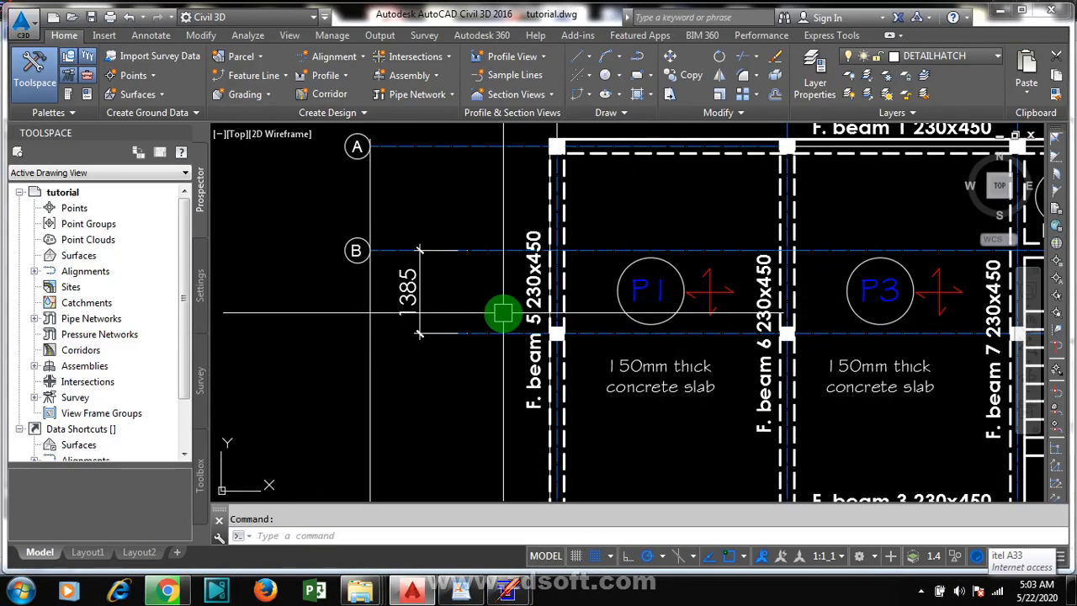
Return to the Y-axis grid line editor in QuickStructure and set the number of grids for multiple grid creation to 5
mouse_move(526, 596)
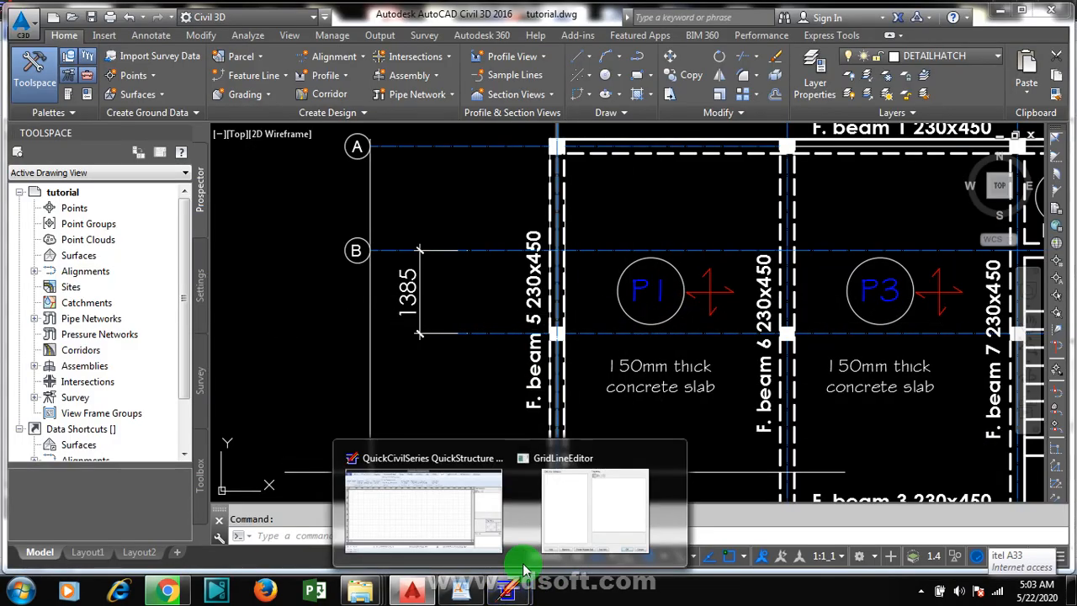
click(614, 505)
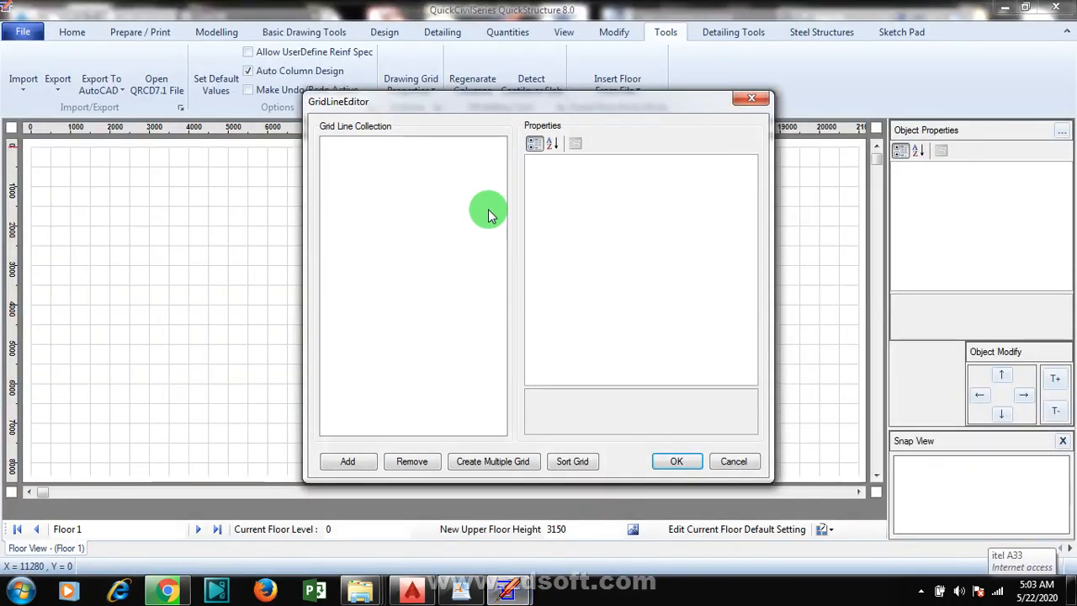
click(492, 463)
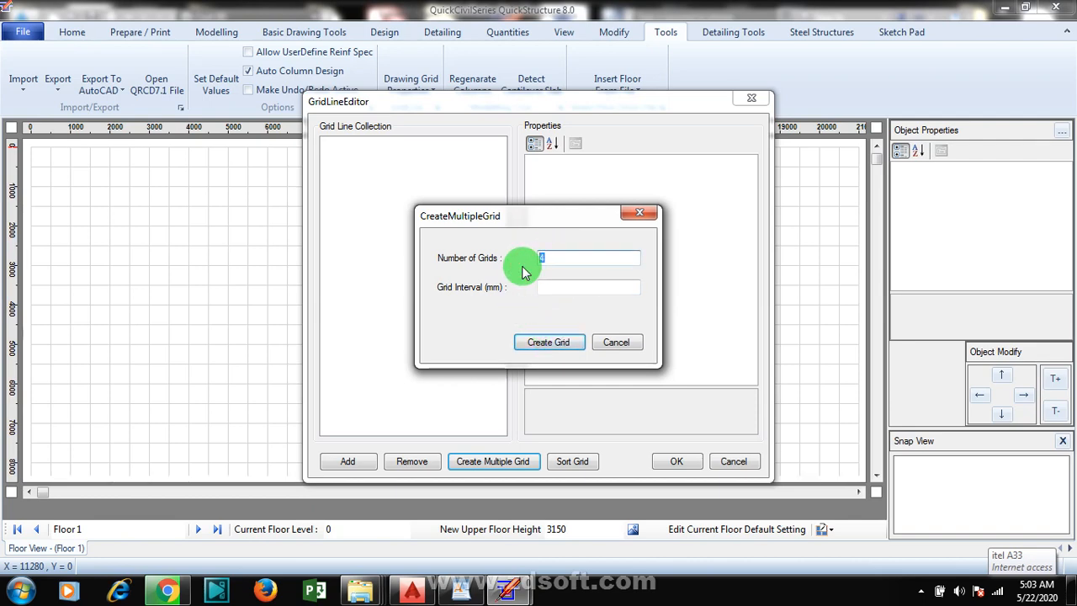
text(5)
Switch to AutoCAD Civil 3D and recheck the grid lines and the intermediate column line between B and C
click(499, 594)
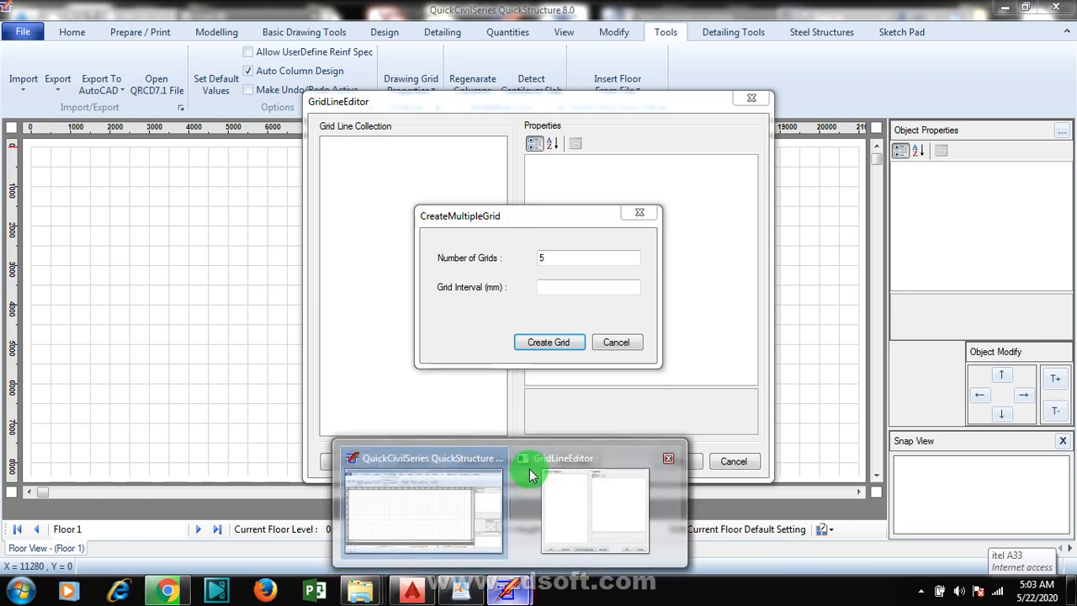
click(621, 519)
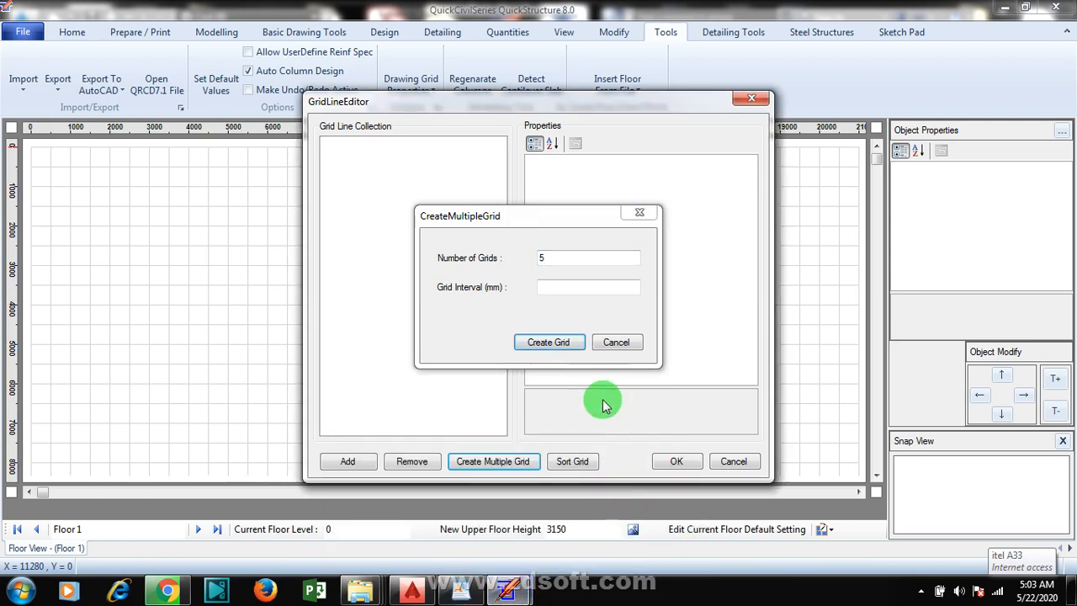
click(411, 589)
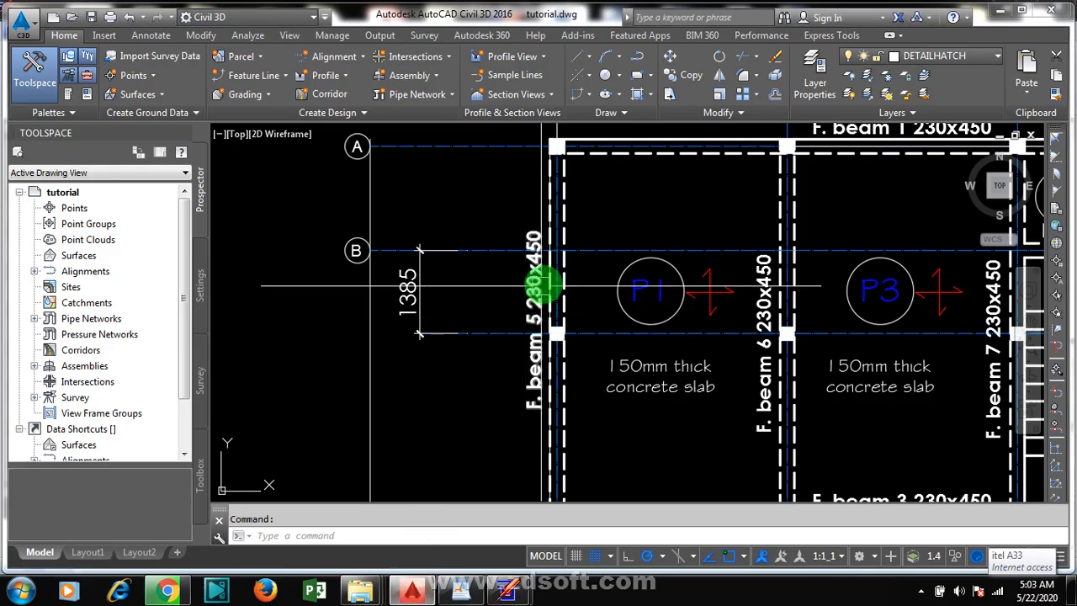
scroll(481, 297, up, 4)
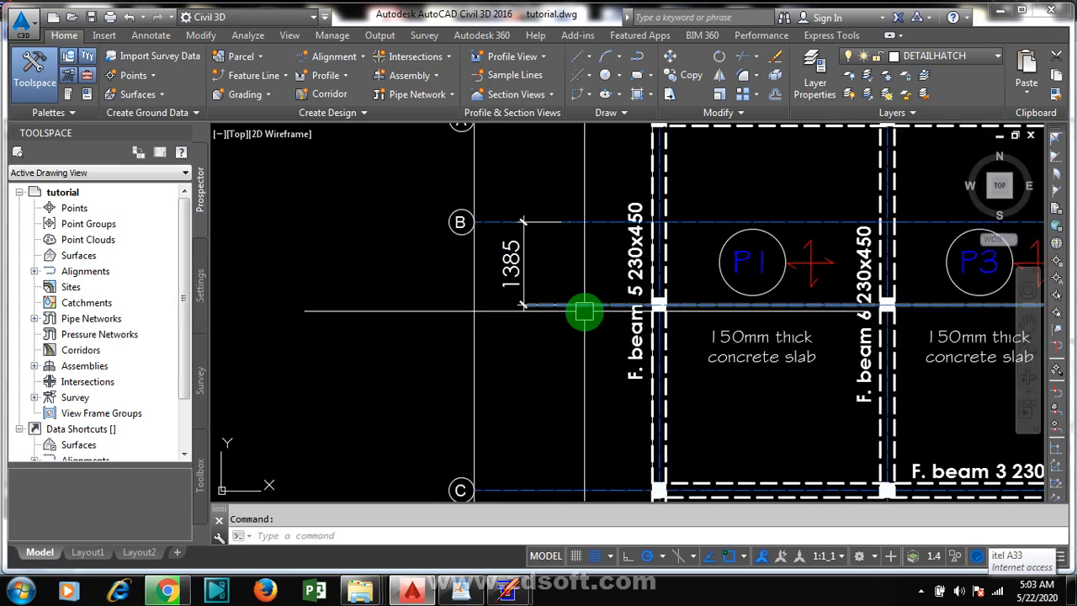
Return to QuickStructure, create the five Y-axis grids, and set the distance of Y-Axis Grid 1 to 0
mouse_move(514, 595)
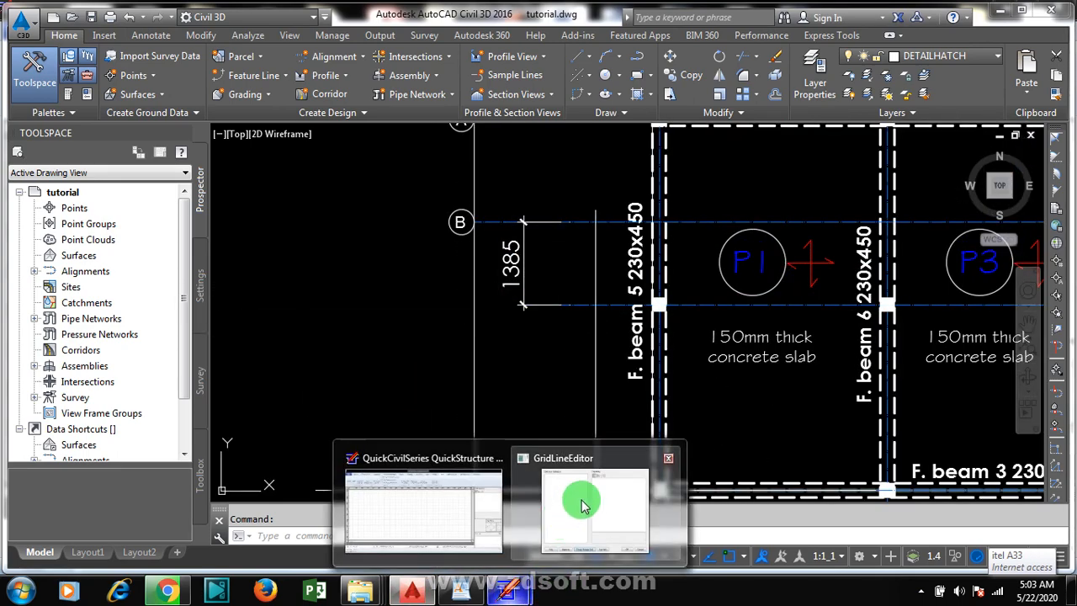
click(578, 505)
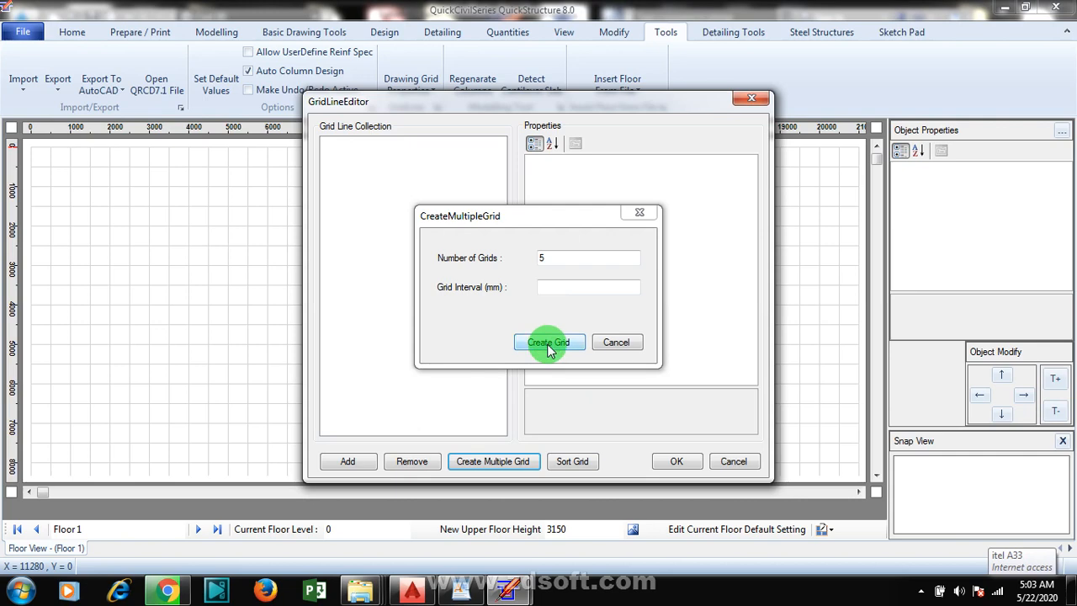
click(549, 345)
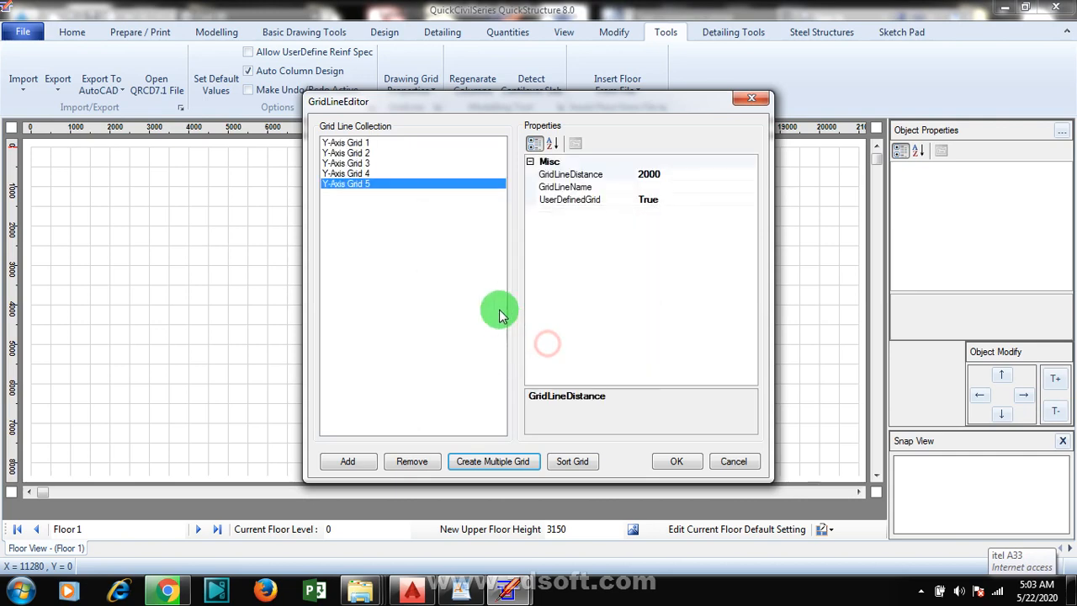
click(343, 143)
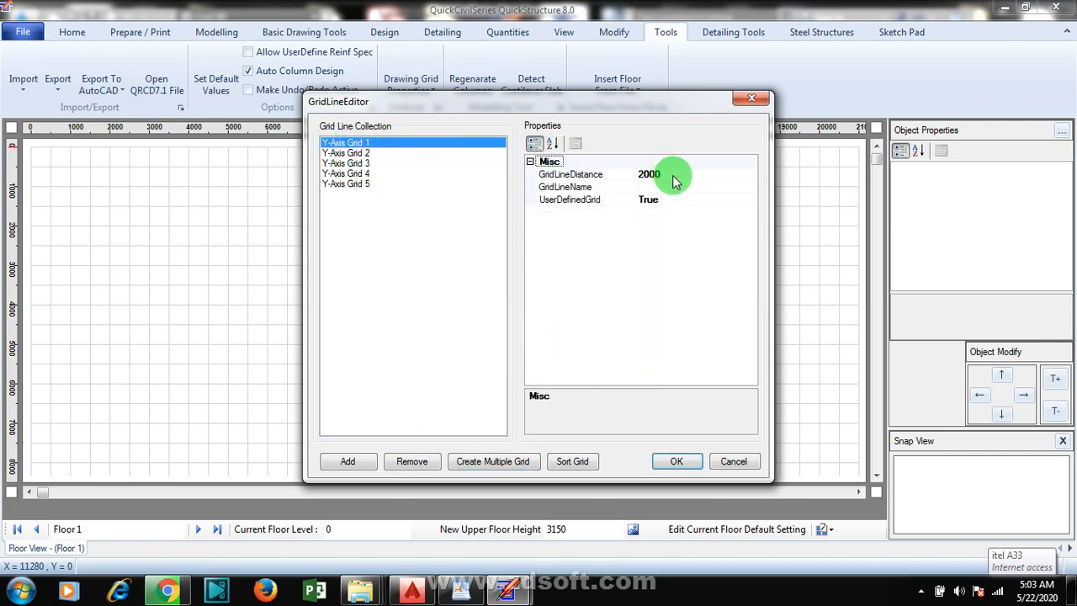
text(0)
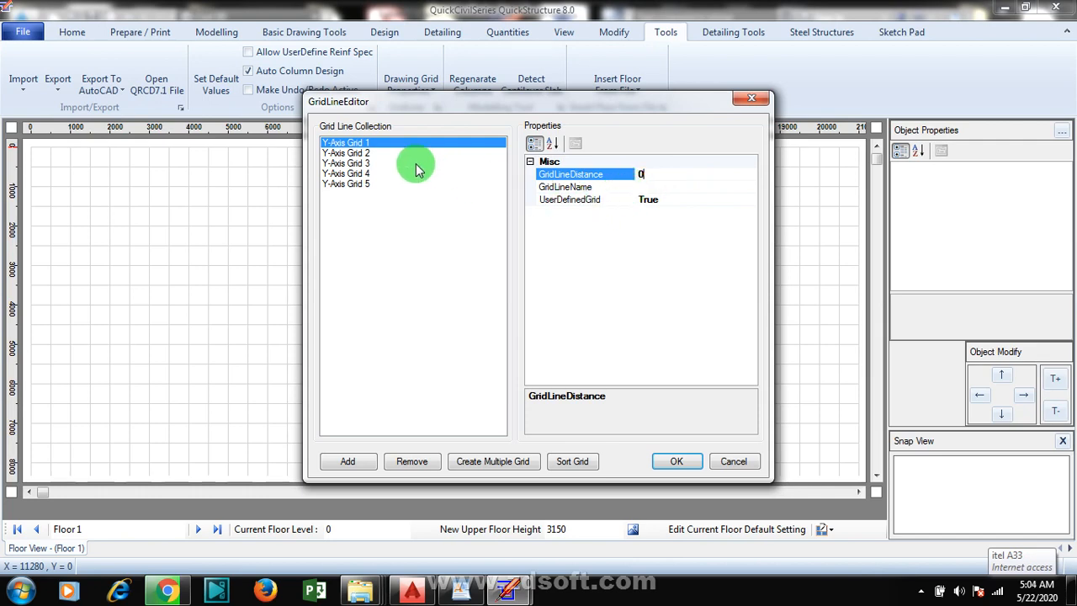
Look up the A-to-B spacing in the AutoCAD Civil 3D floor plan and set the distance of Y-Axis Grid 2 to 1730 in QuickStructure
click(344, 157)
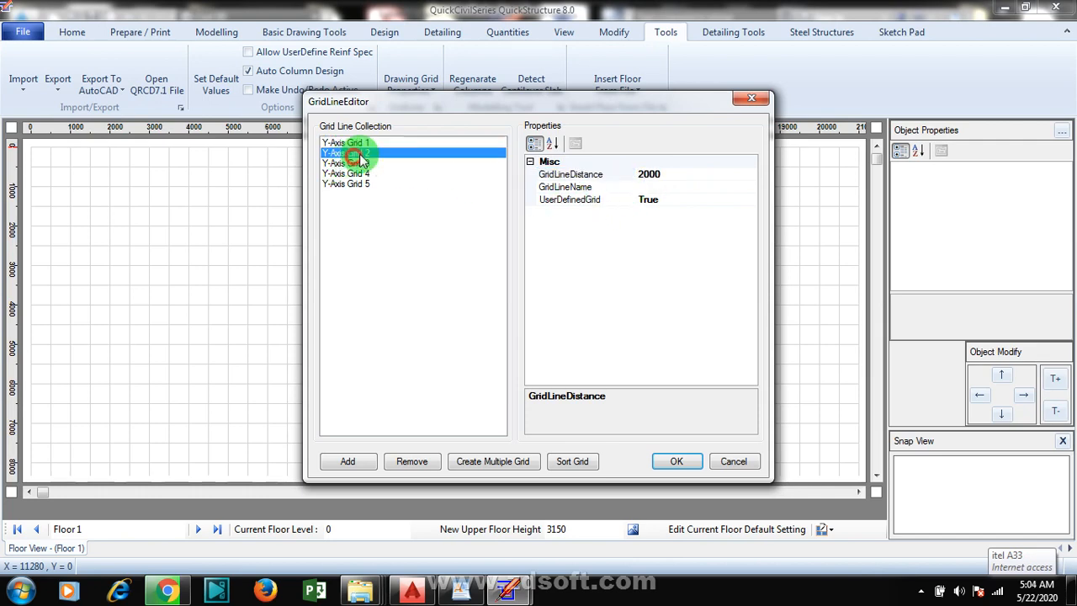
click(678, 175)
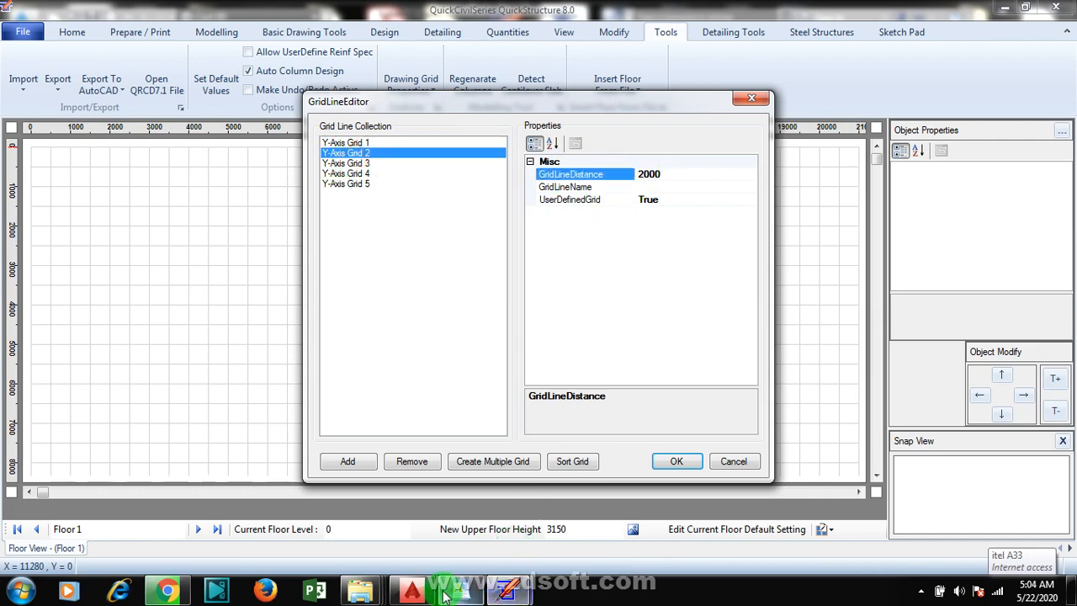
click(414, 595)
scroll(529, 336, down, 5)
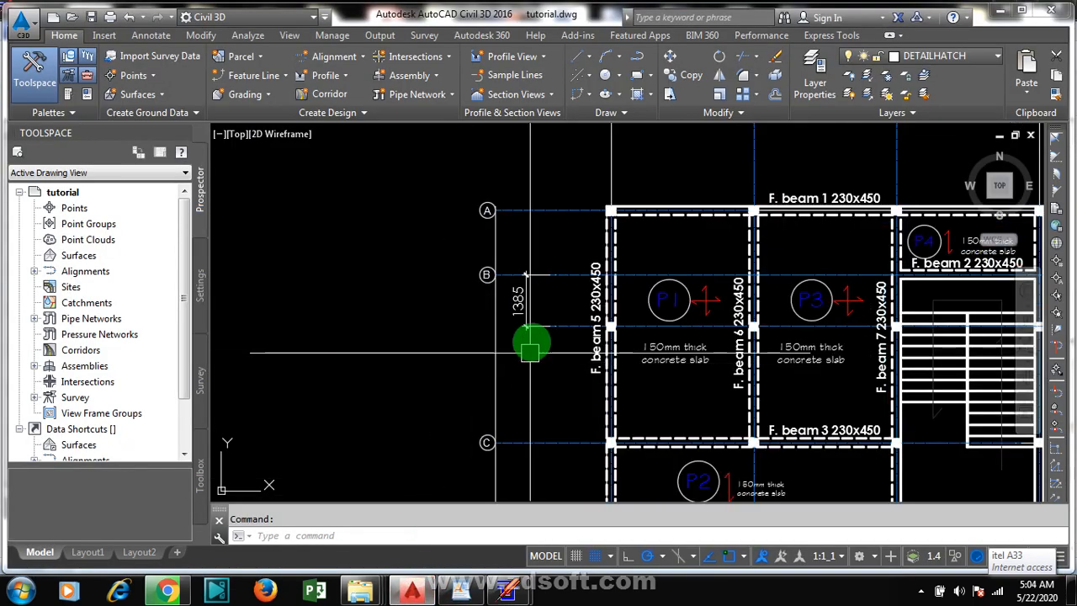
scroll(914, 272, up, 4)
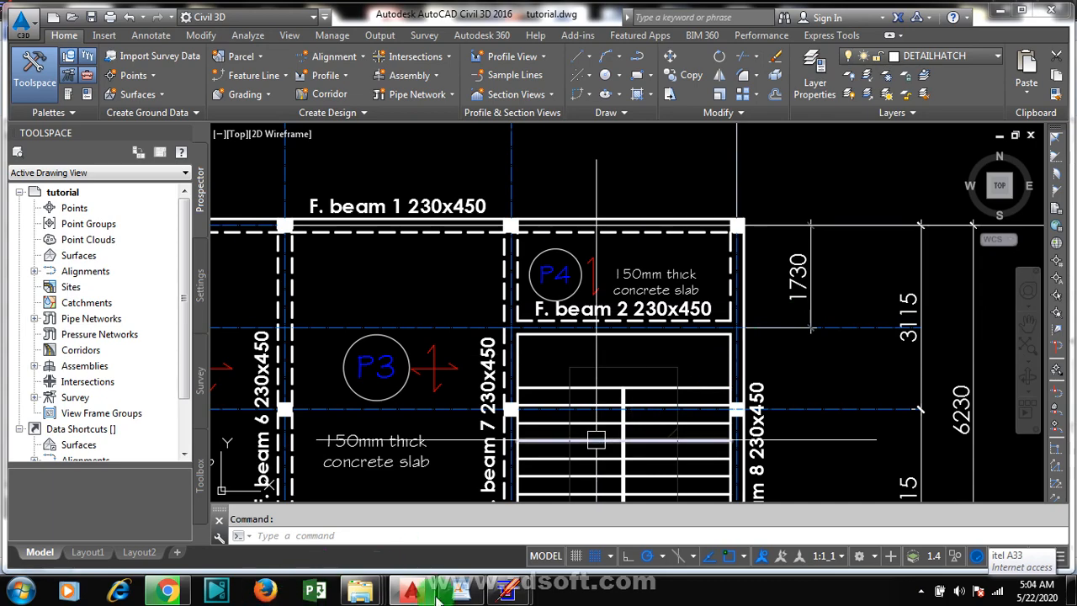
mouse_move(515, 595)
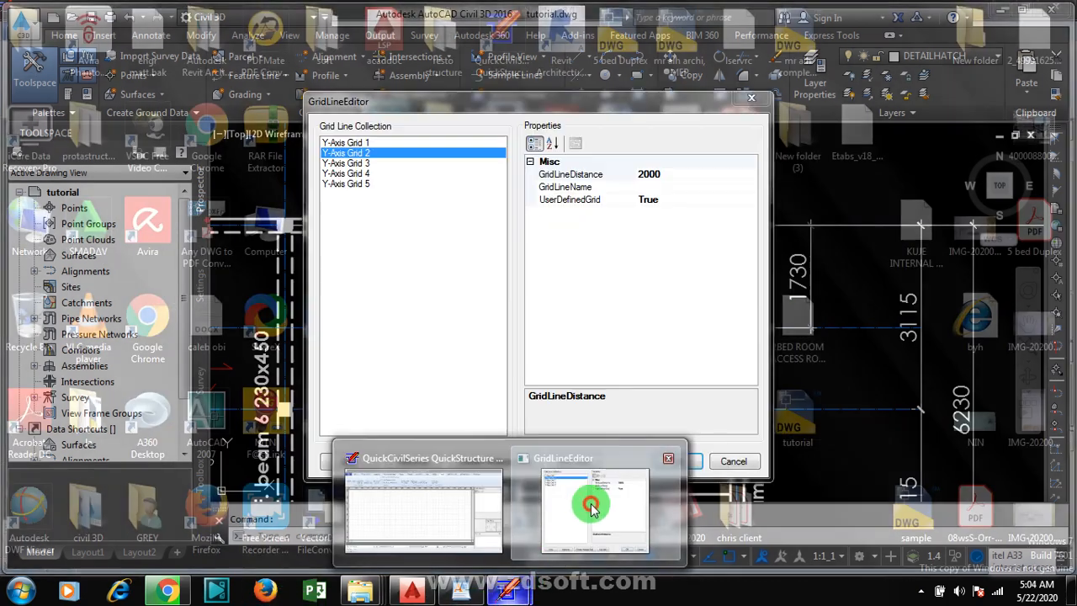
click(578, 501)
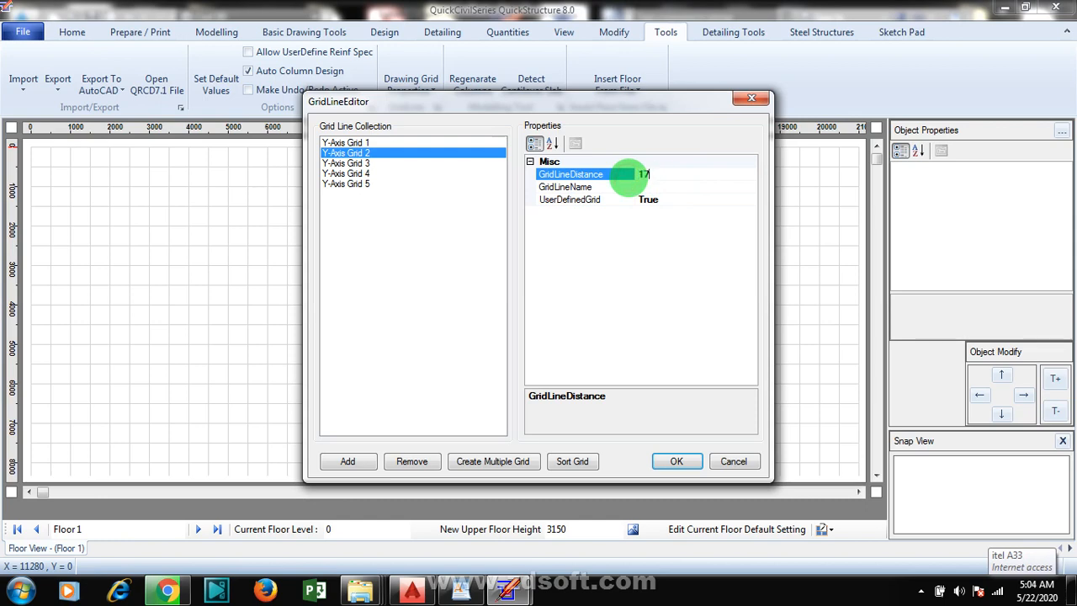
text(0)
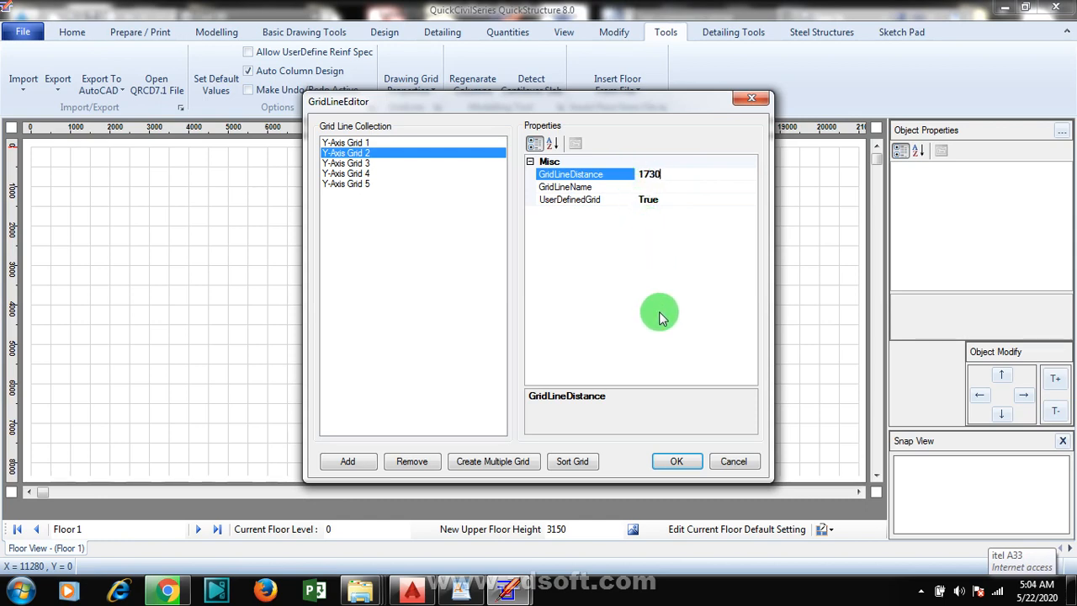
click(412, 593)
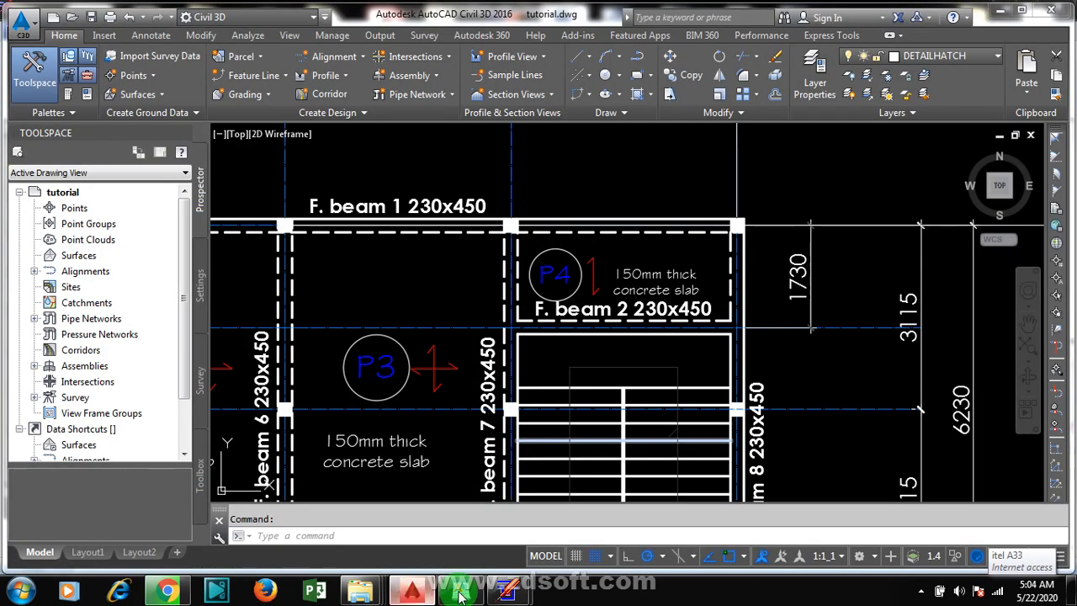
mouse_move(459, 596)
click(570, 450)
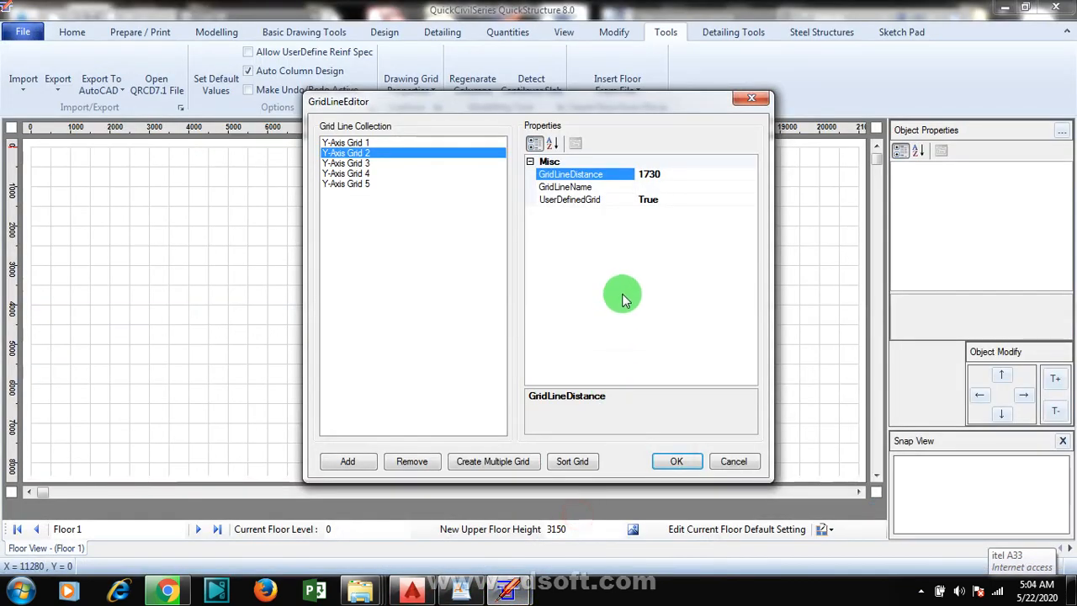
Look up the spacing from A to the intermediate column line in AutoCAD Civil 3D and set QuickStructure's Y-Axis Grid 3 distance to 3115
click(354, 164)
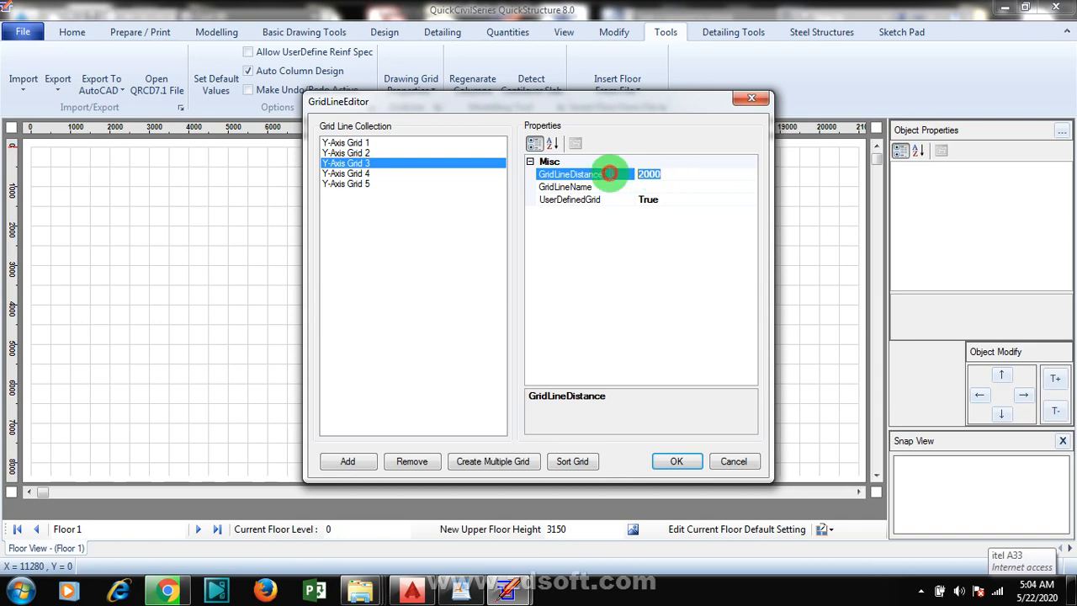
click(464, 593)
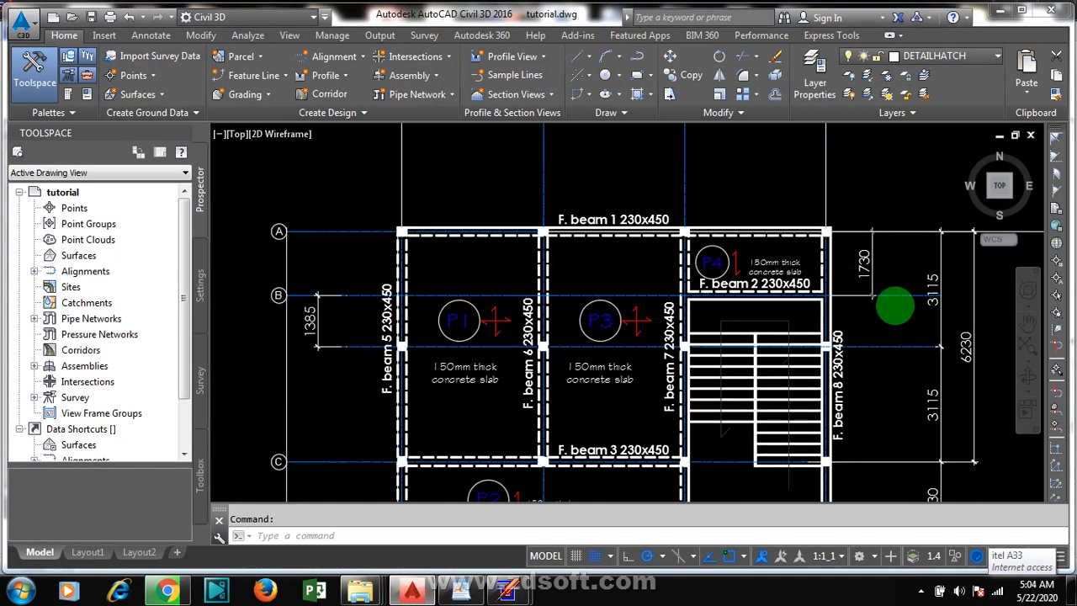
scroll(894, 305, down, 3)
scroll(916, 301, up, 3)
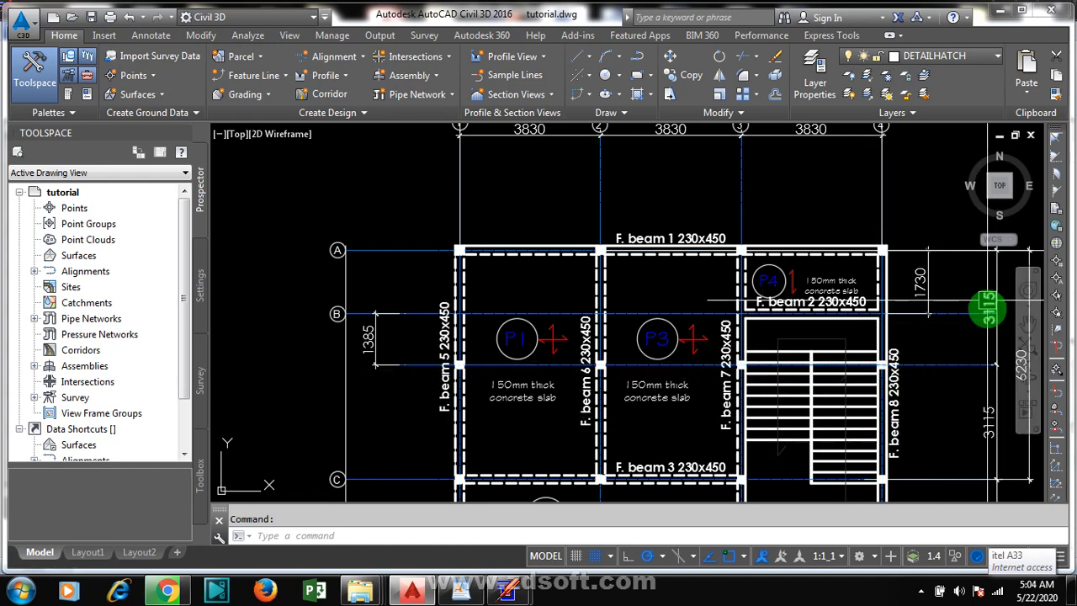
scroll(989, 309, up, 4)
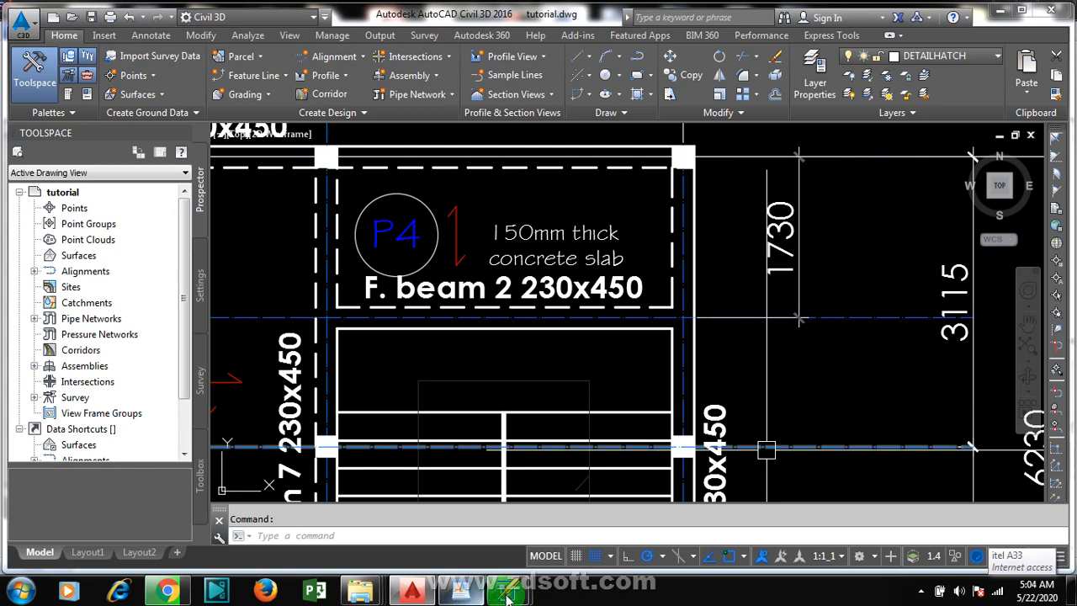
mouse_move(524, 596)
click(580, 509)
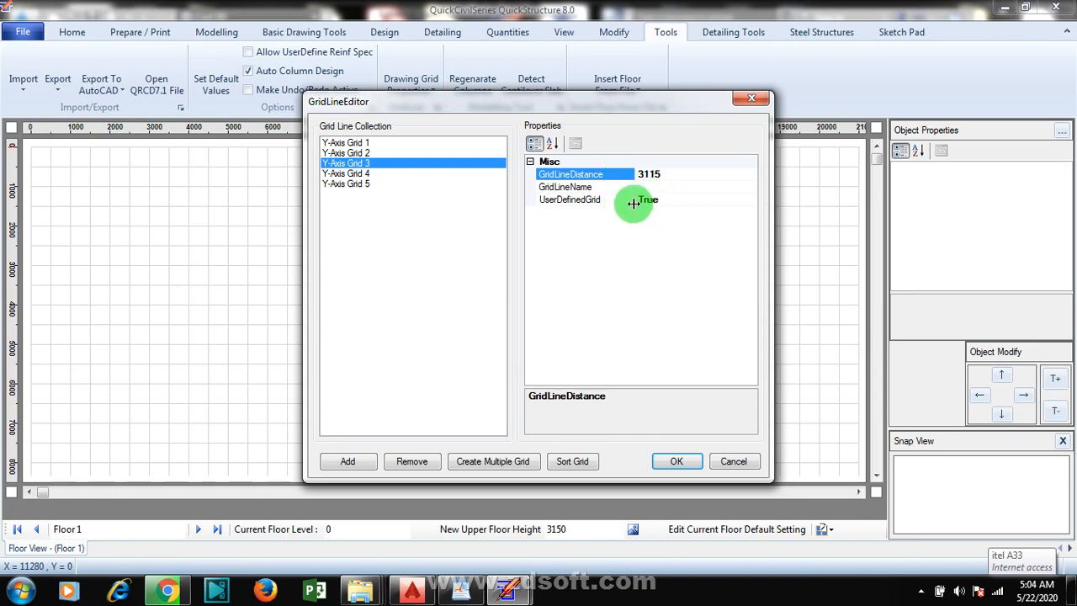
Look up the overall A-to-C dimension in the AutoCAD Civil 3D floor plan and set QuickStructure's Y-Axis Grid 4 distance to 6230
click(354, 175)
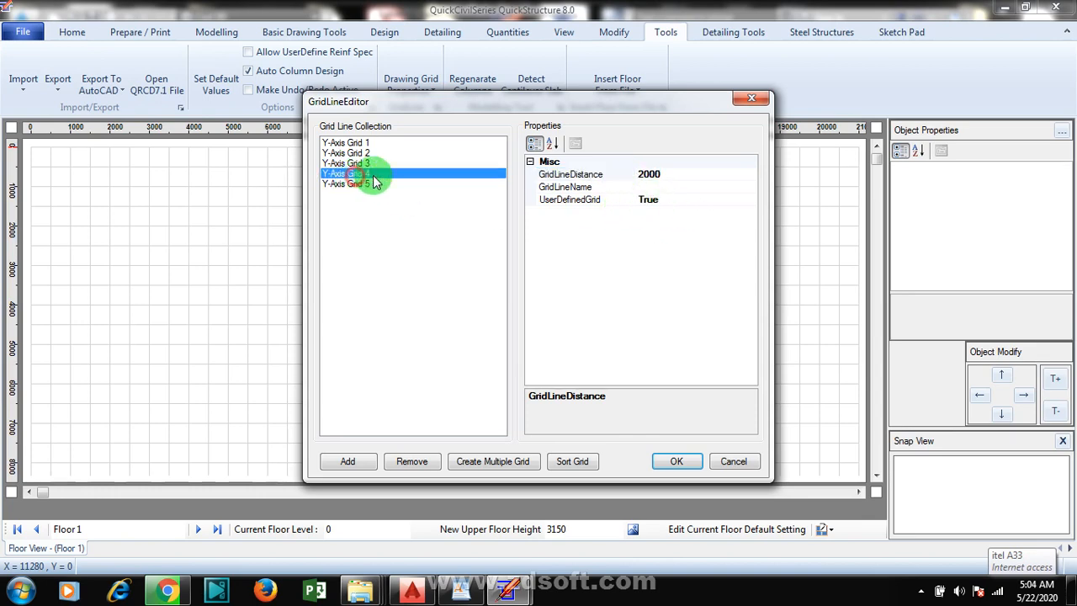
click(667, 178)
click(622, 181)
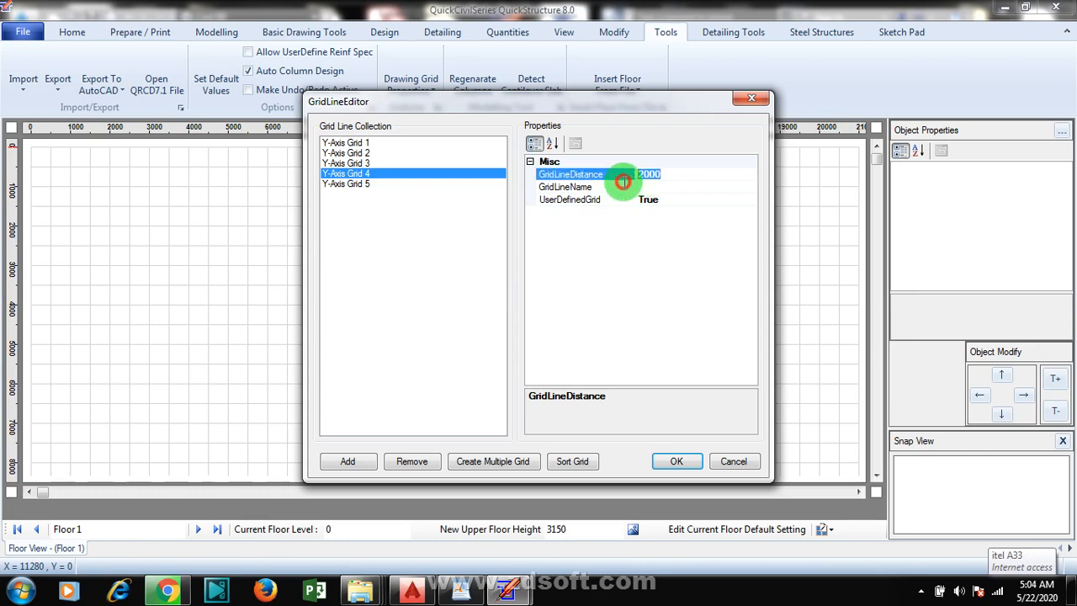
click(502, 591)
click(409, 513)
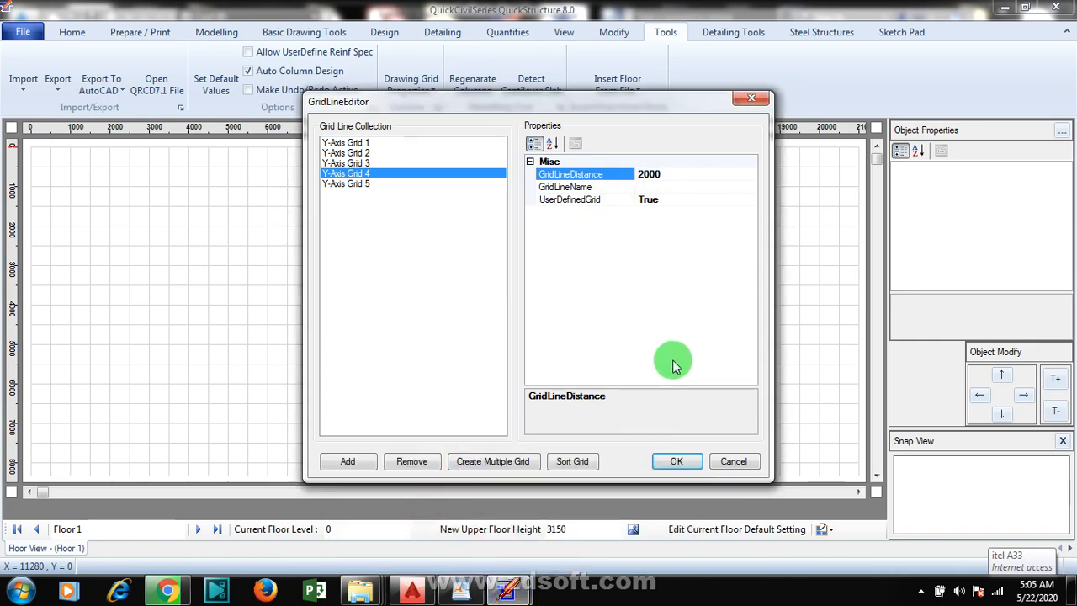
click(505, 593)
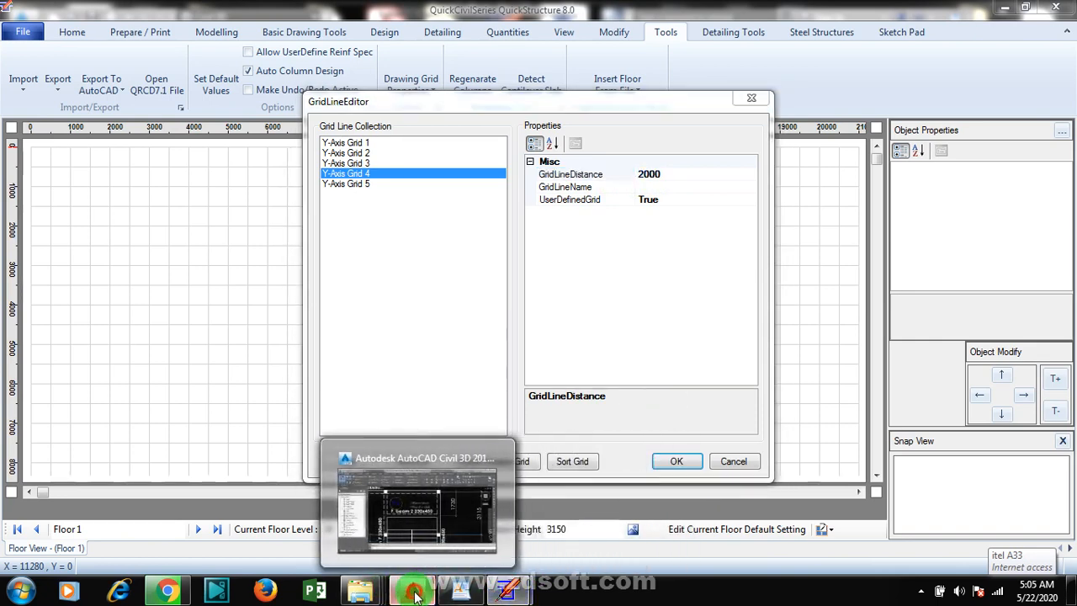
click(413, 591)
scroll(785, 267, down, 2)
scroll(785, 278, down, 2)
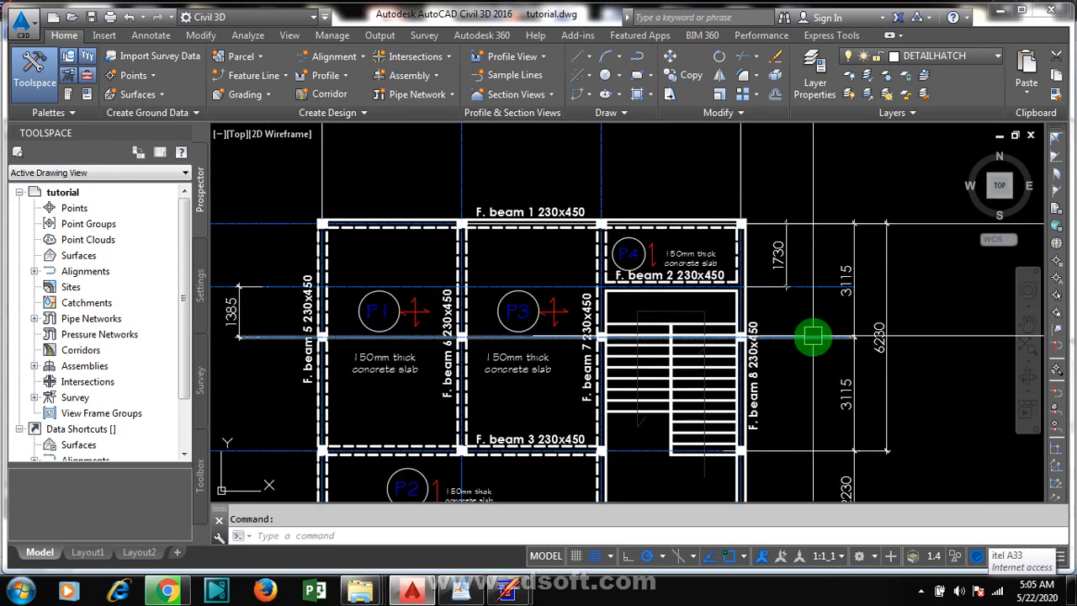
scroll(636, 378, down, 3)
scroll(547, 408, up, 2)
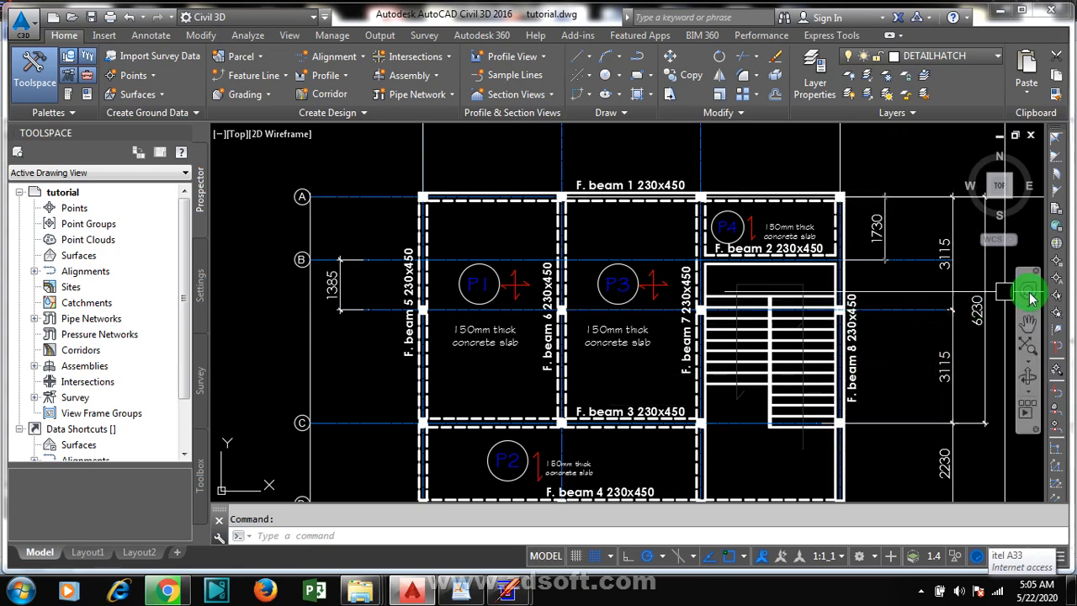
scroll(730, 287, up, 3)
scroll(858, 306, down, 2)
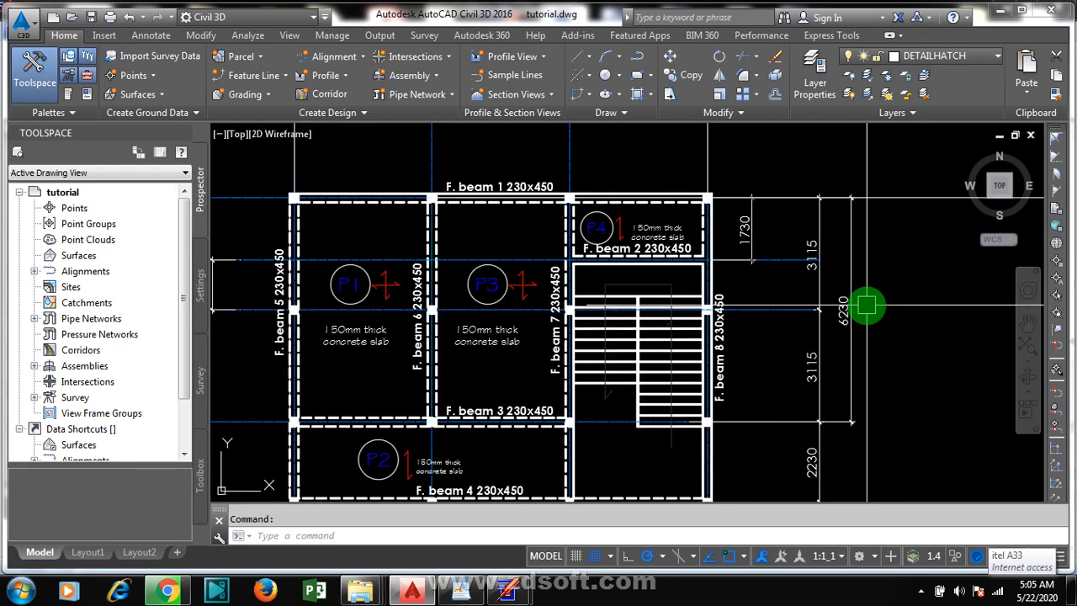
scroll(861, 305, up, 2)
scroll(871, 331, down, 2)
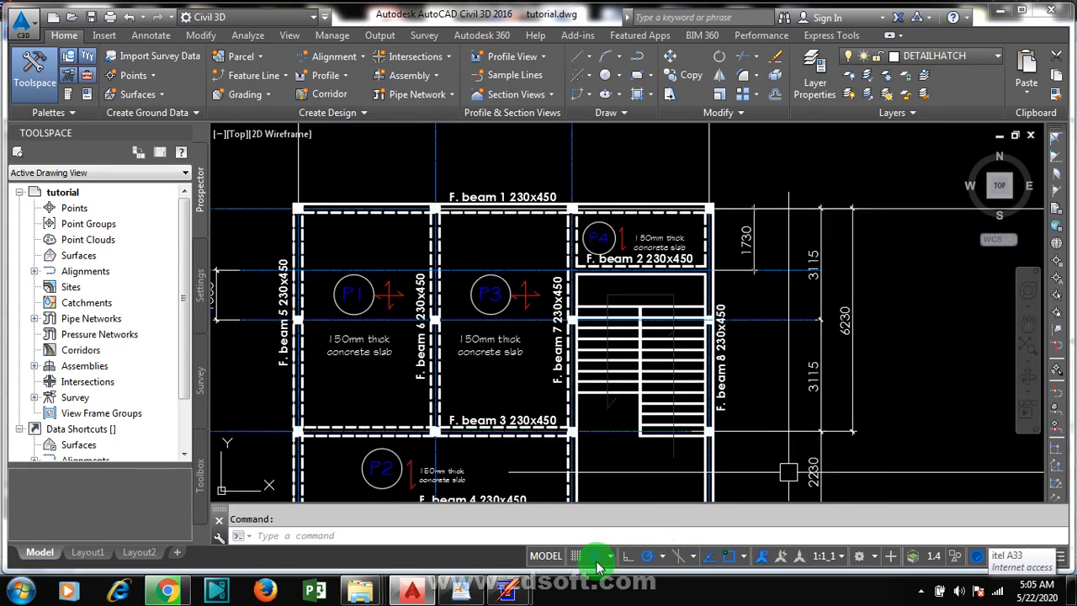
mouse_move(515, 593)
click(560, 488)
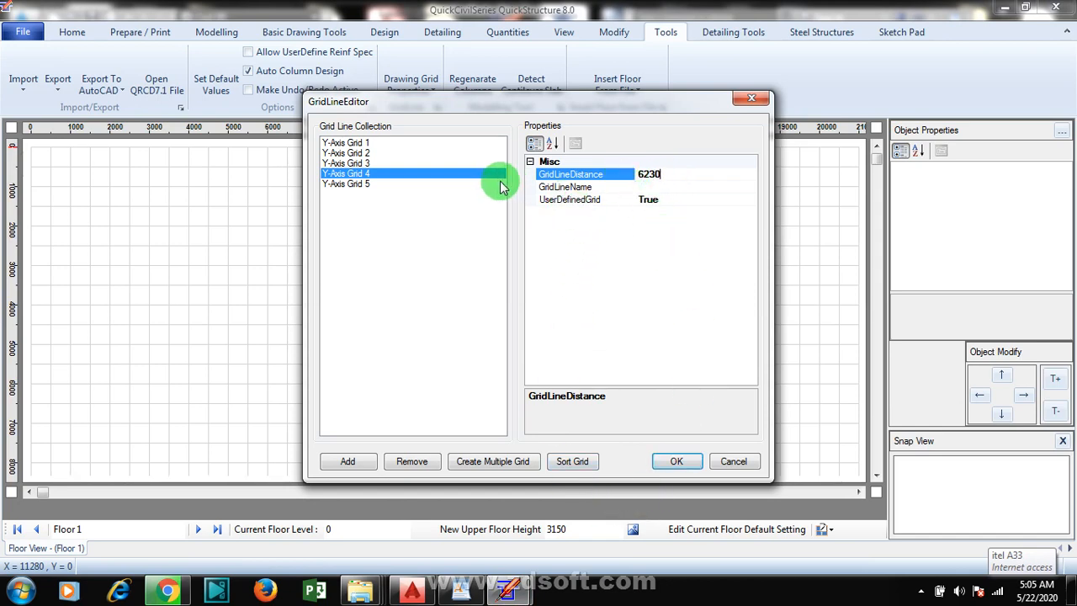
Select the distance of Y-Axis Grid 5 and look up the A-to-C and C-to-D dimensions in the AutoCAD Civil 3D floor plan
click(357, 185)
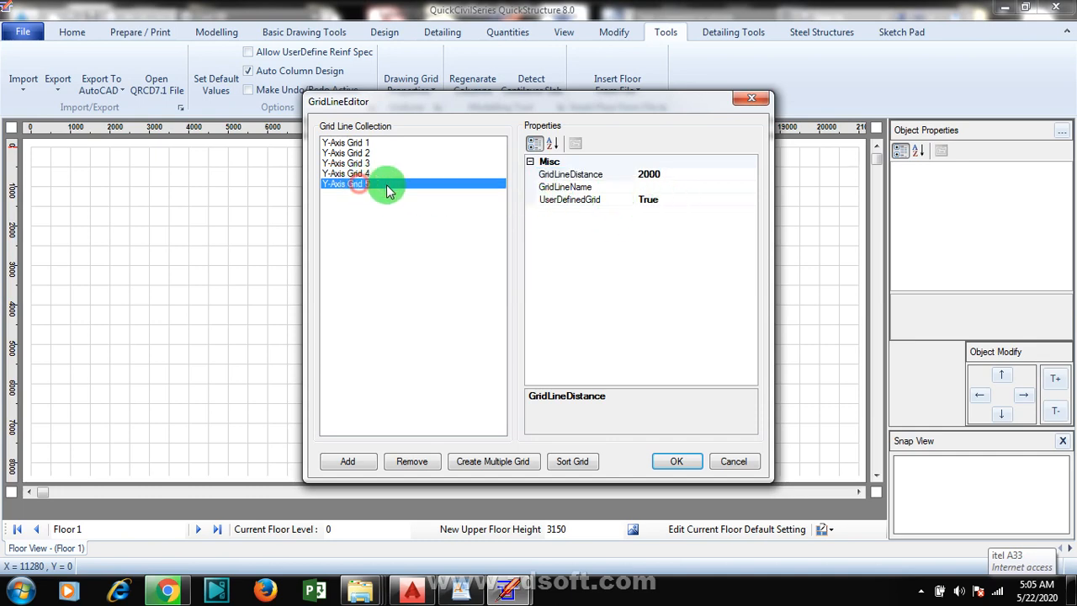
click(667, 184)
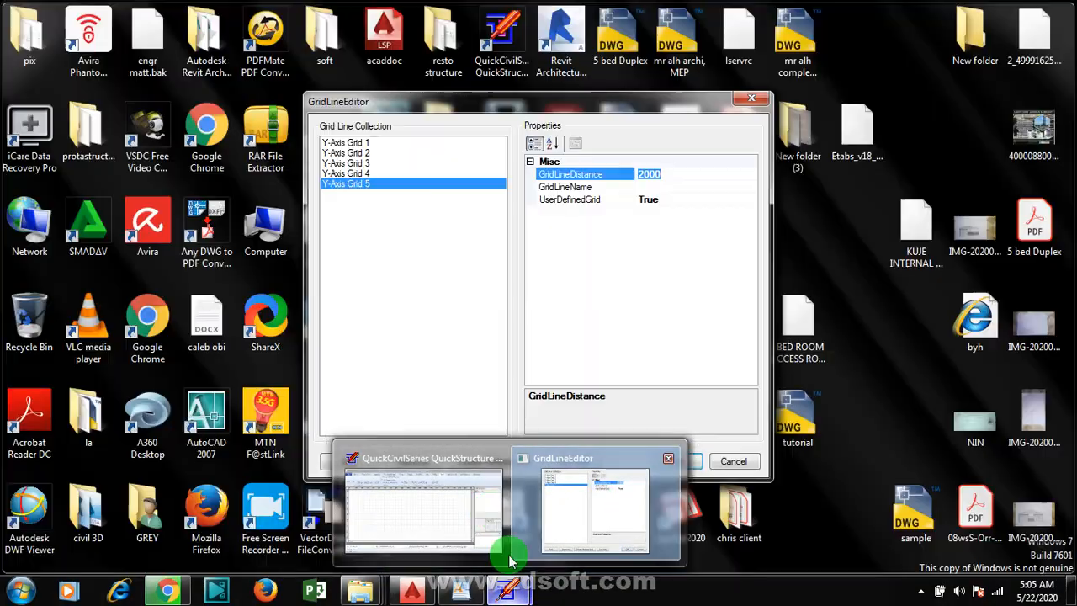
mouse_move(421, 596)
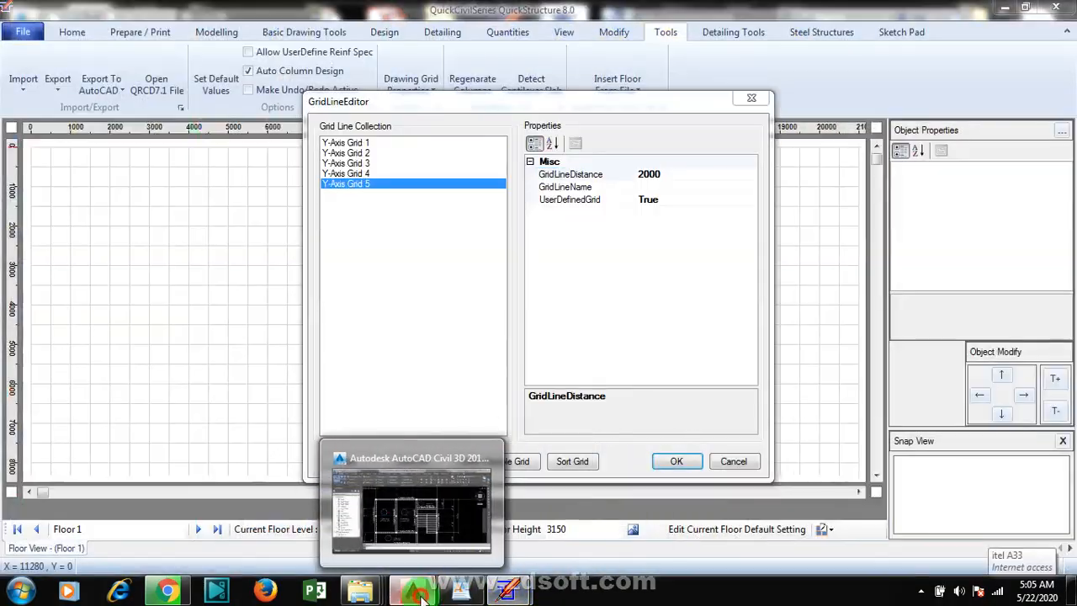
click(421, 454)
scroll(884, 294, down, 3)
scroll(862, 331, up, 6)
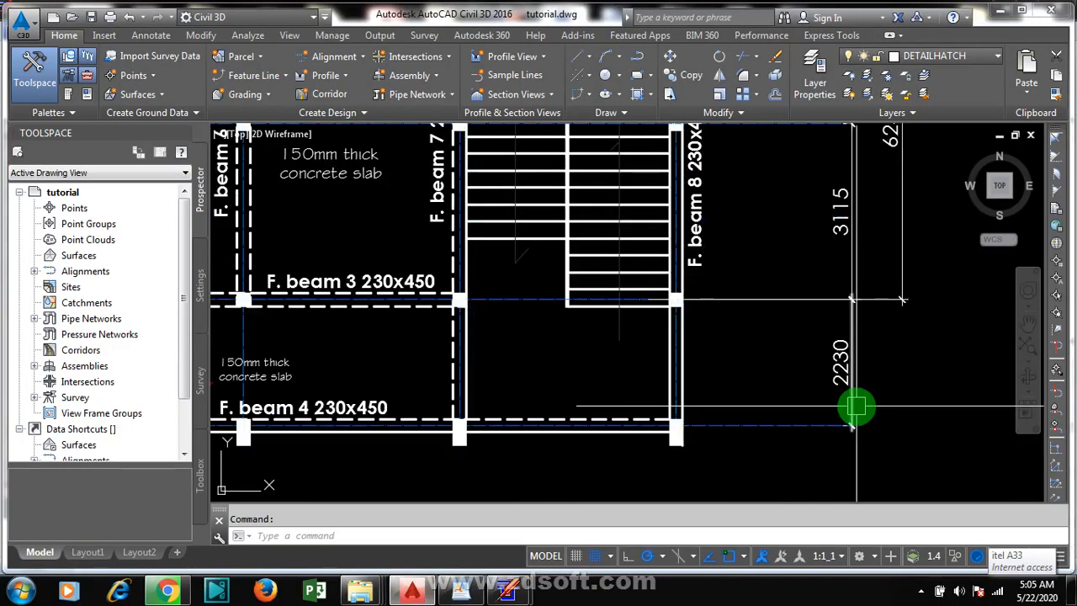
scroll(449, 360, down, 2)
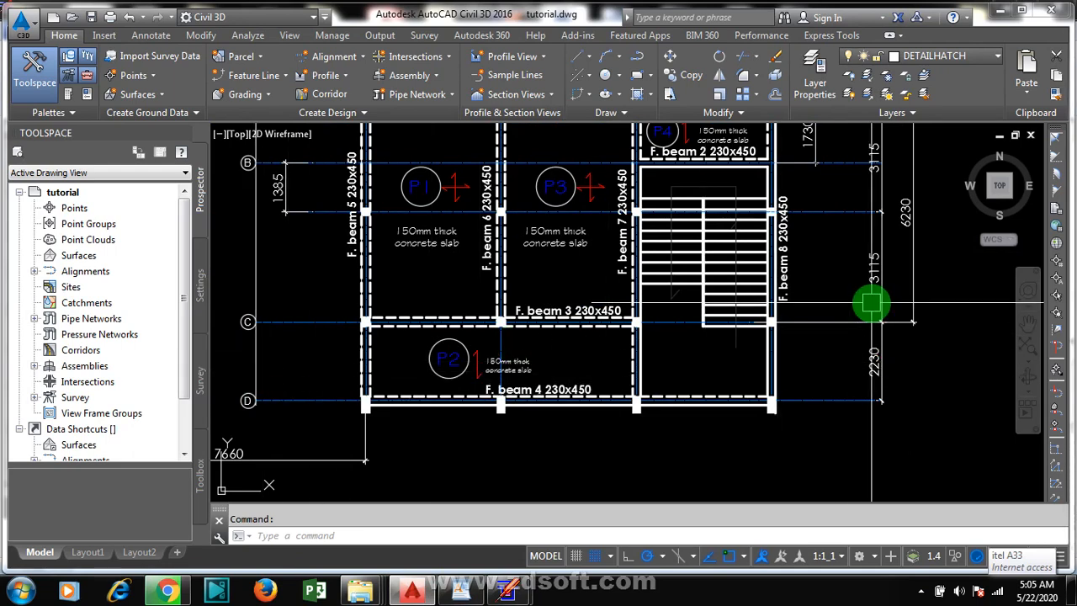
scroll(892, 325, down, 2)
scroll(942, 241, up, 2)
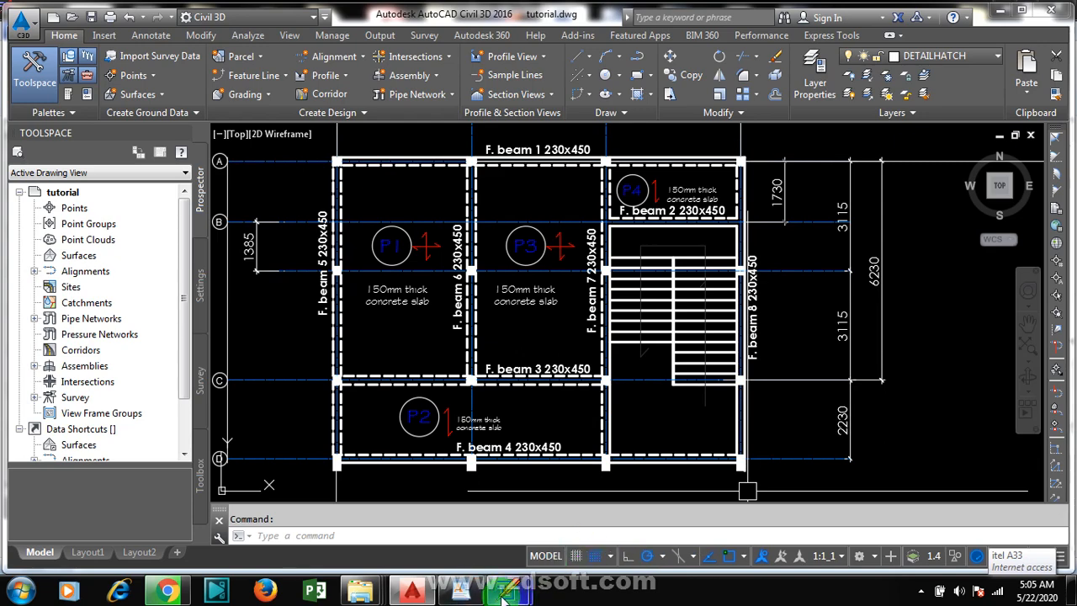
Return to QuickStructure's grid line editor, set the distance of Y-Axis Grid 5 to 8460, and accept the Y-axis grids
mouse_move(509, 591)
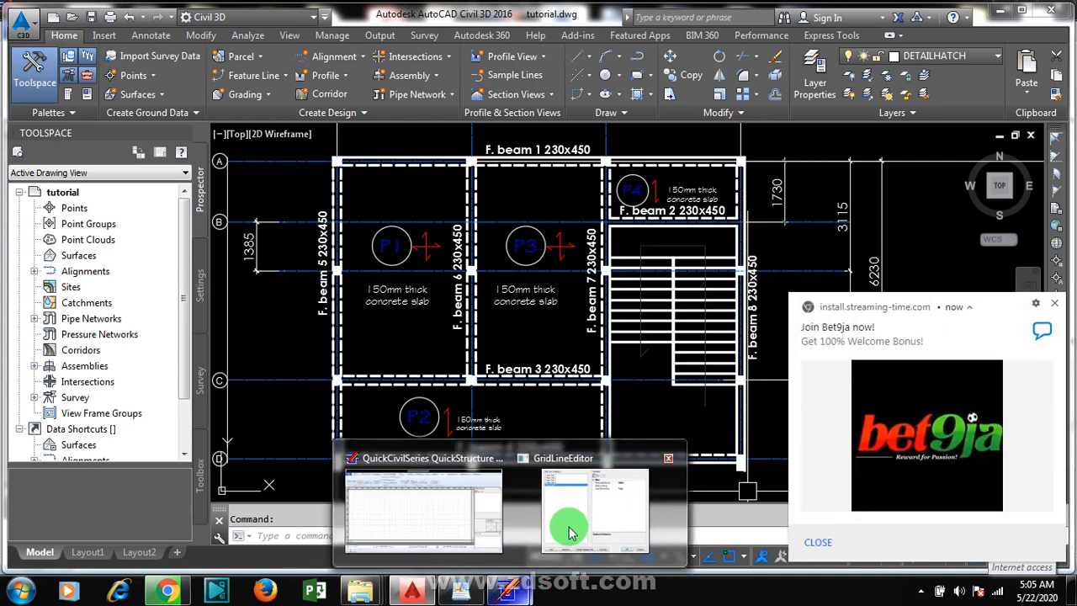
click(595, 501)
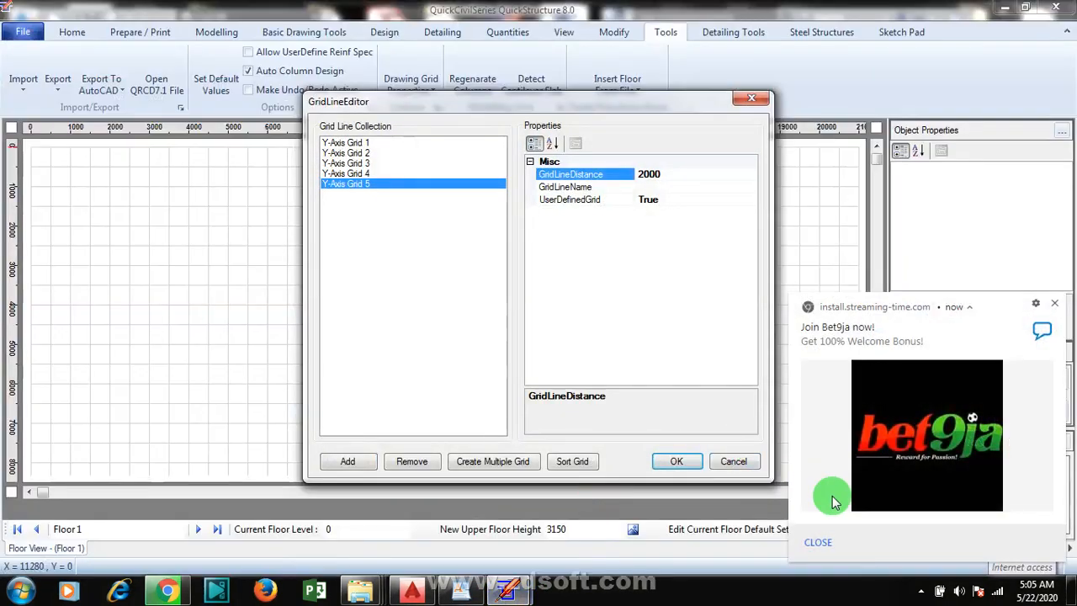
click(1057, 305)
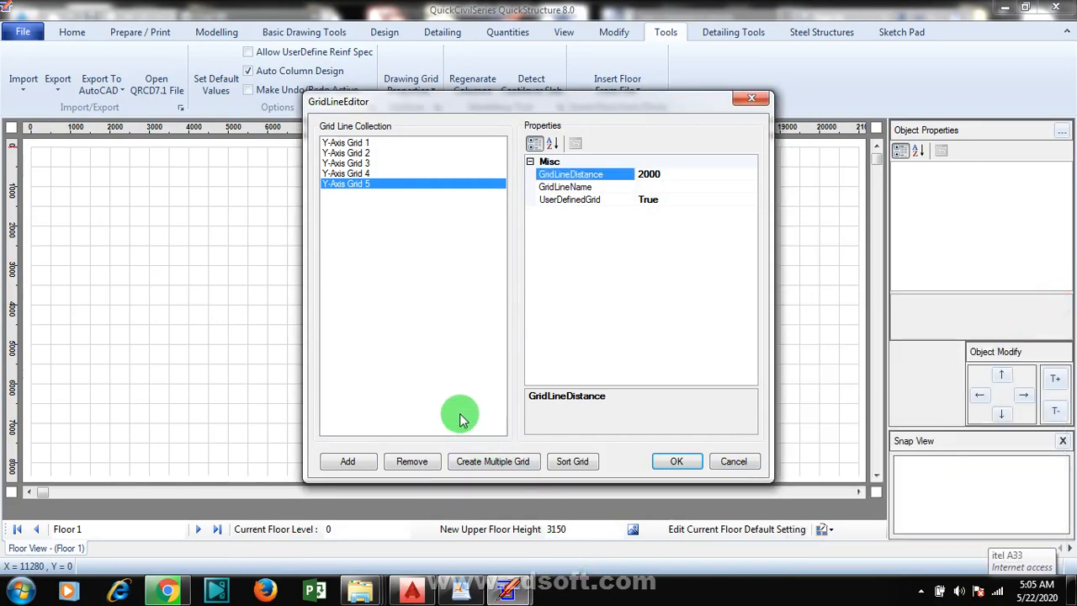
drag(673, 174, 629, 173)
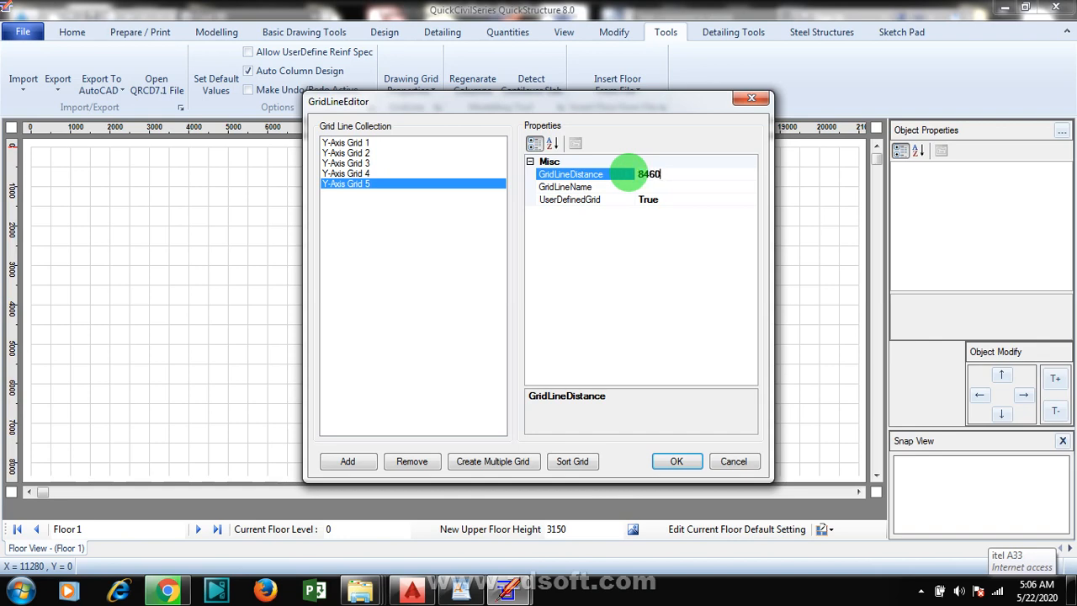
click(675, 464)
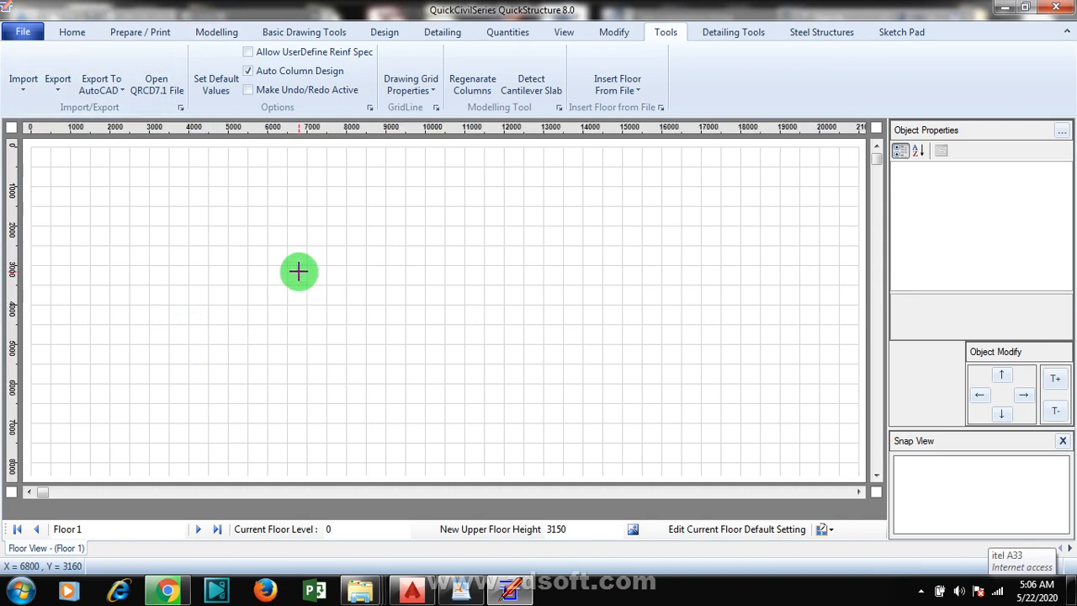
Hide the default background gridlines, leaving the user-defined grid on, and set the drawing scale to 1:125
click(564, 33)
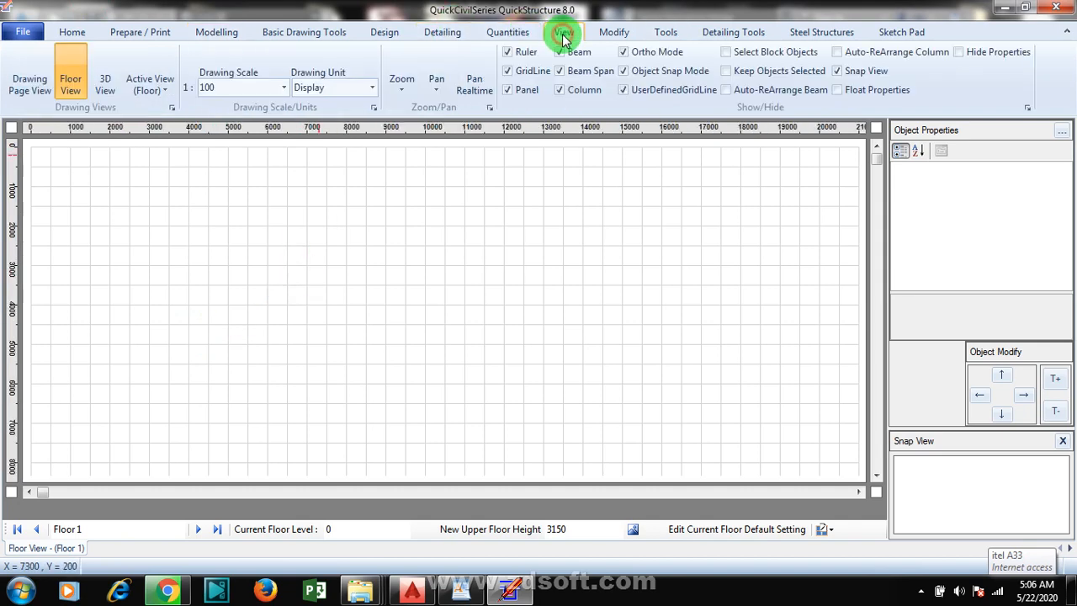
click(506, 73)
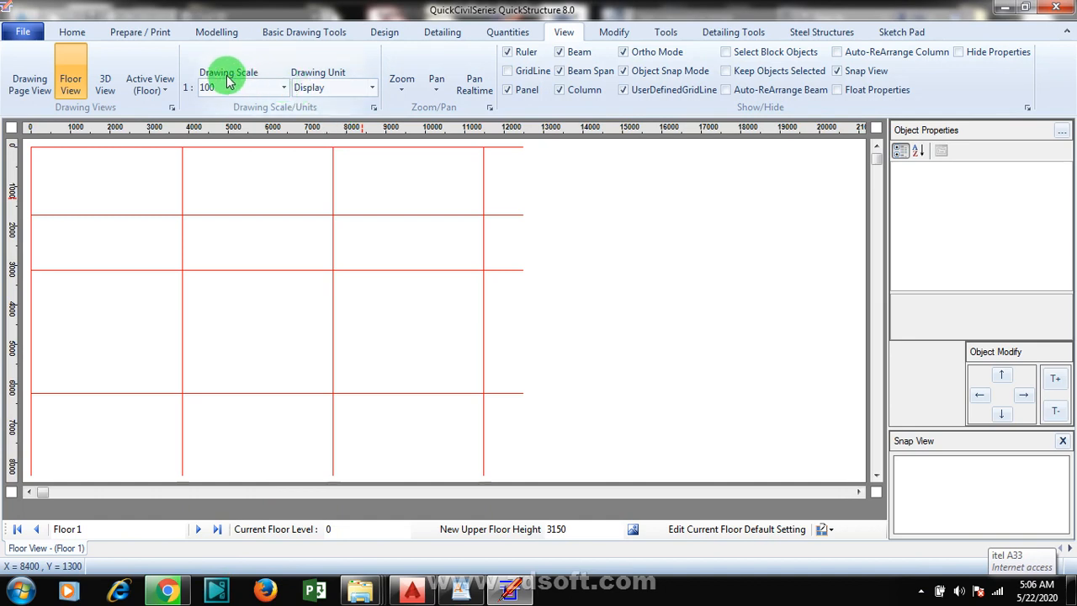
click(283, 89)
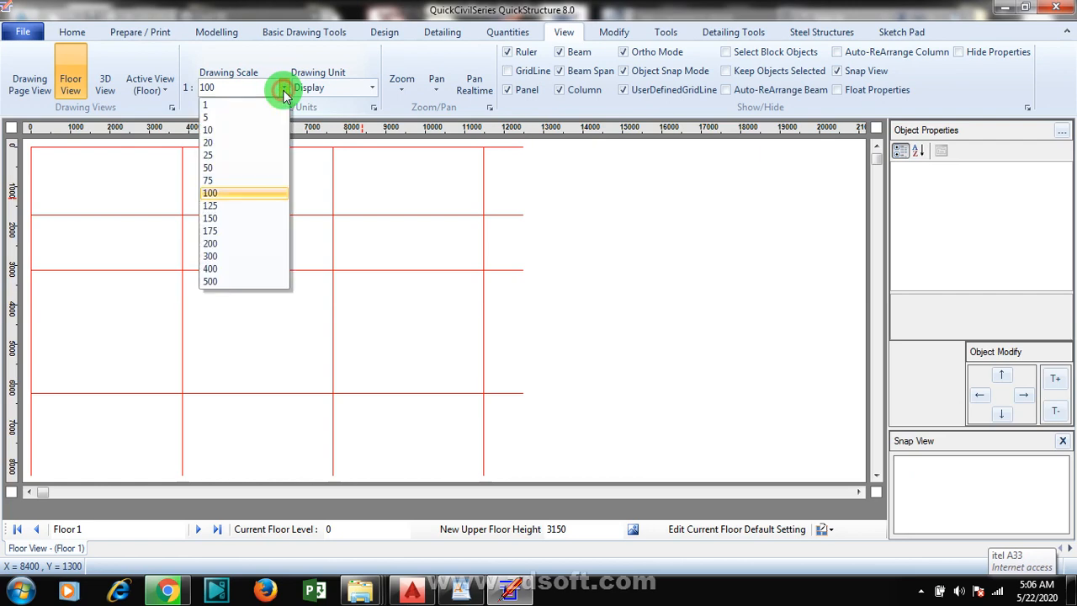
click(228, 236)
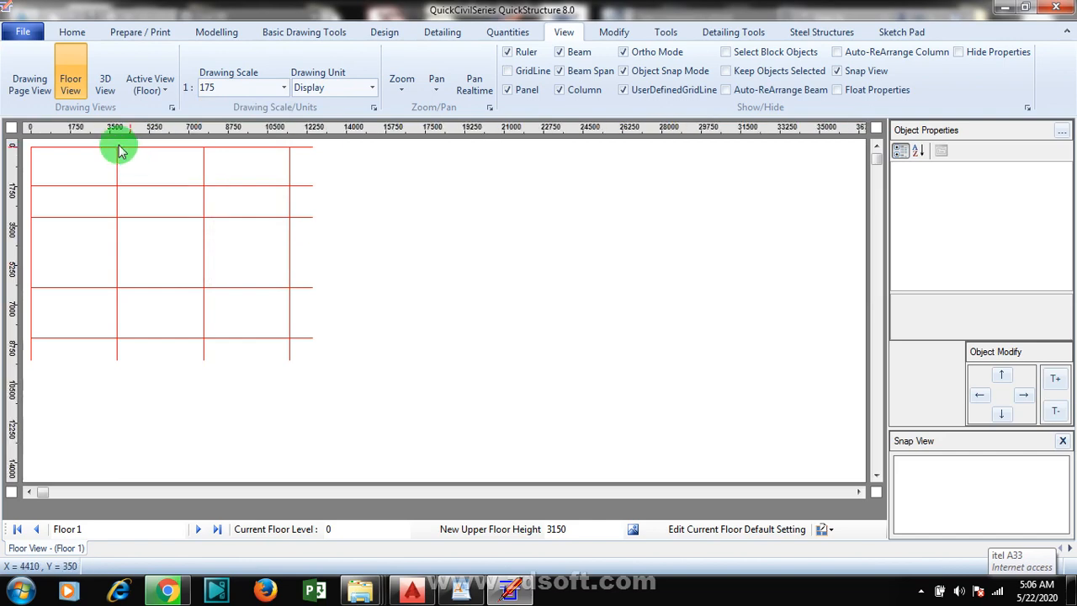
click(283, 88)
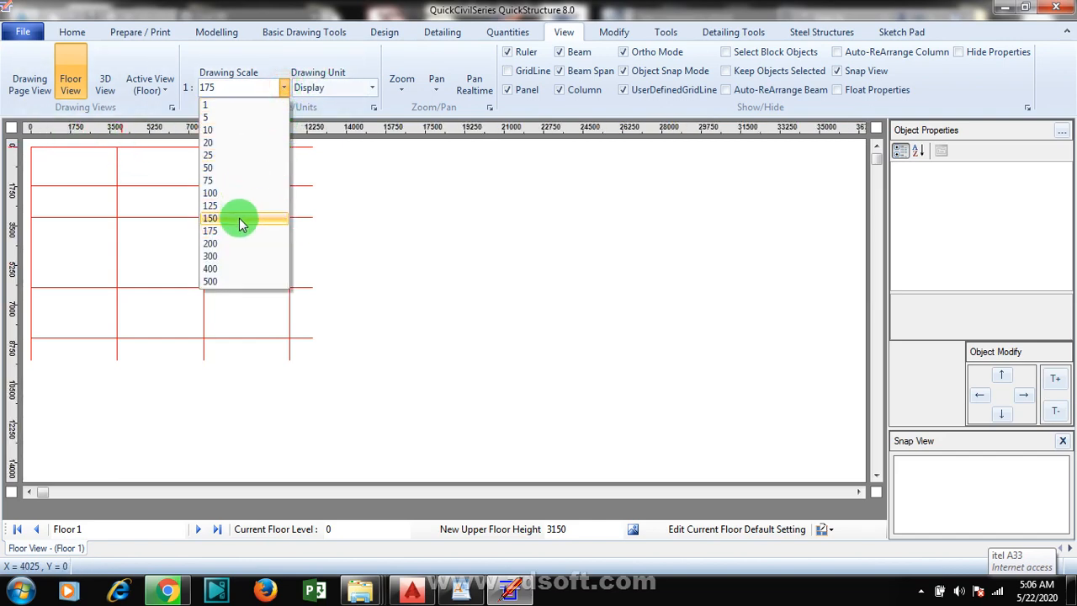
click(238, 218)
click(284, 88)
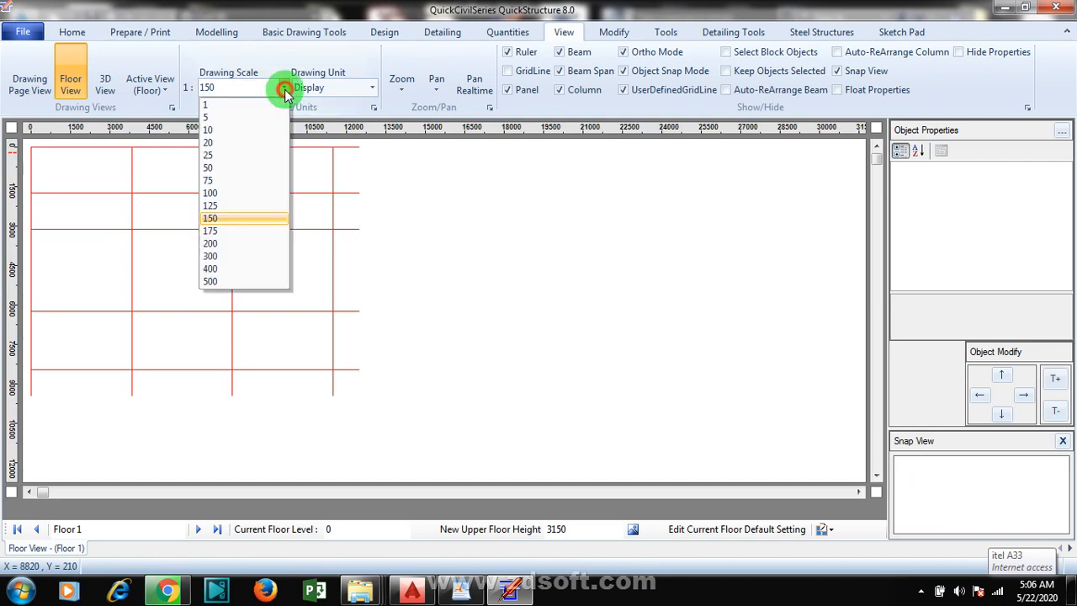
click(226, 206)
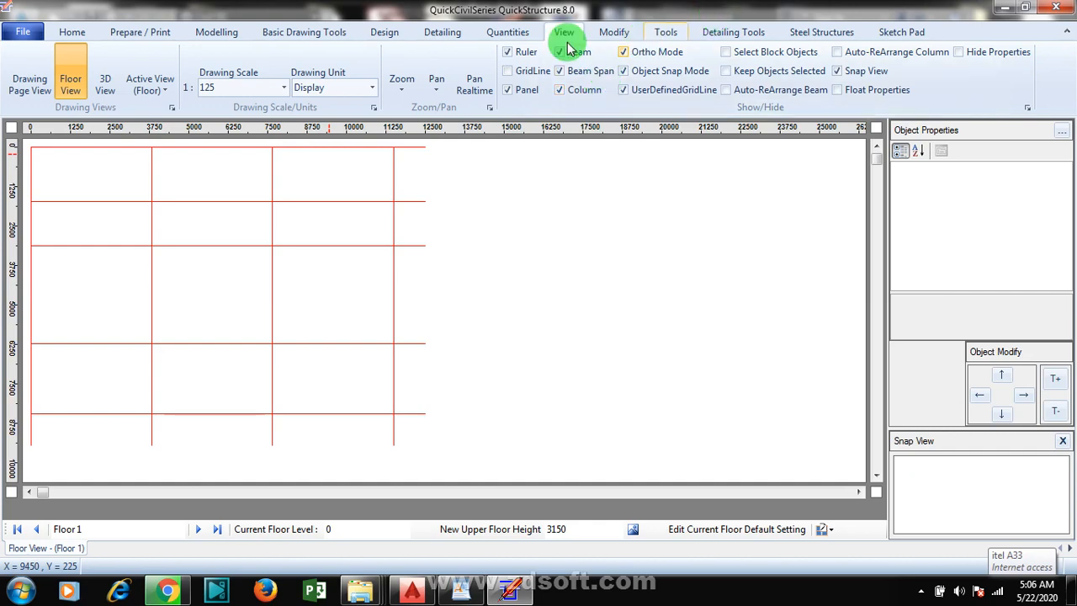
Bring up the modelling tools and view the panel properties
click(616, 34)
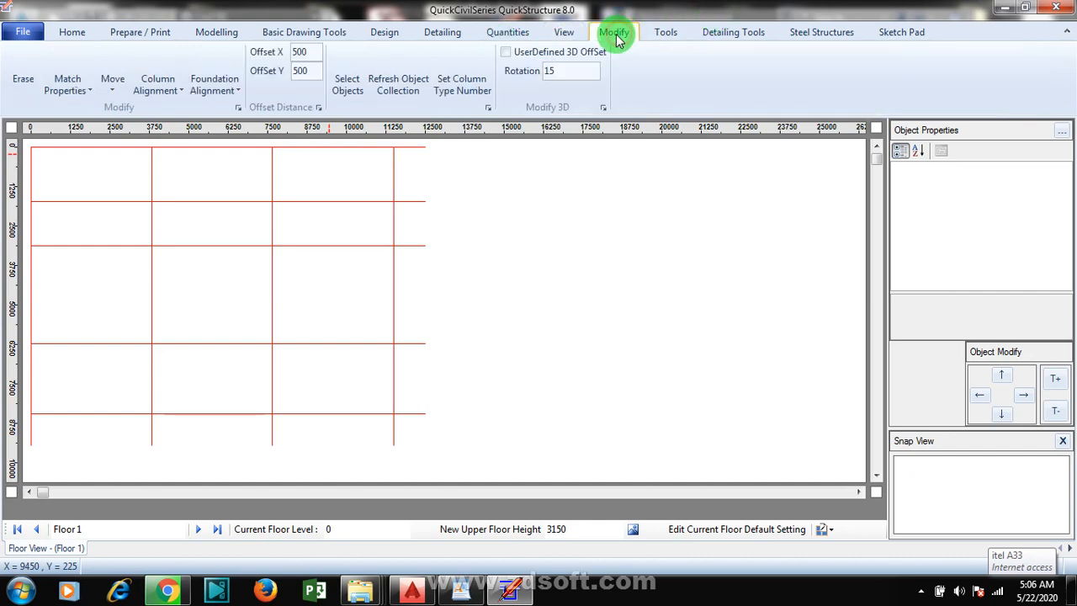
click(225, 42)
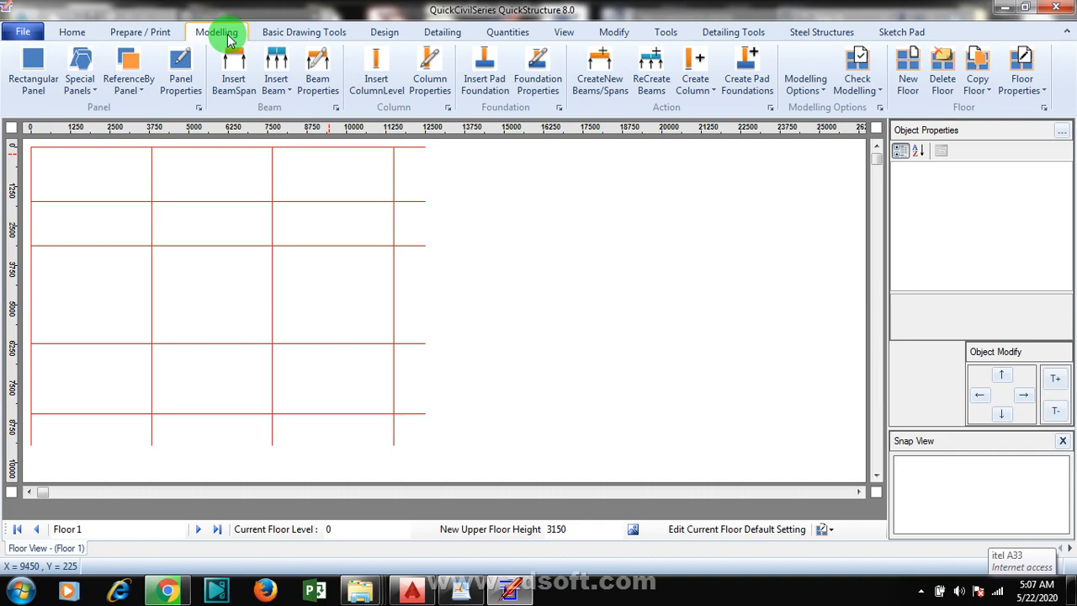
click(192, 67)
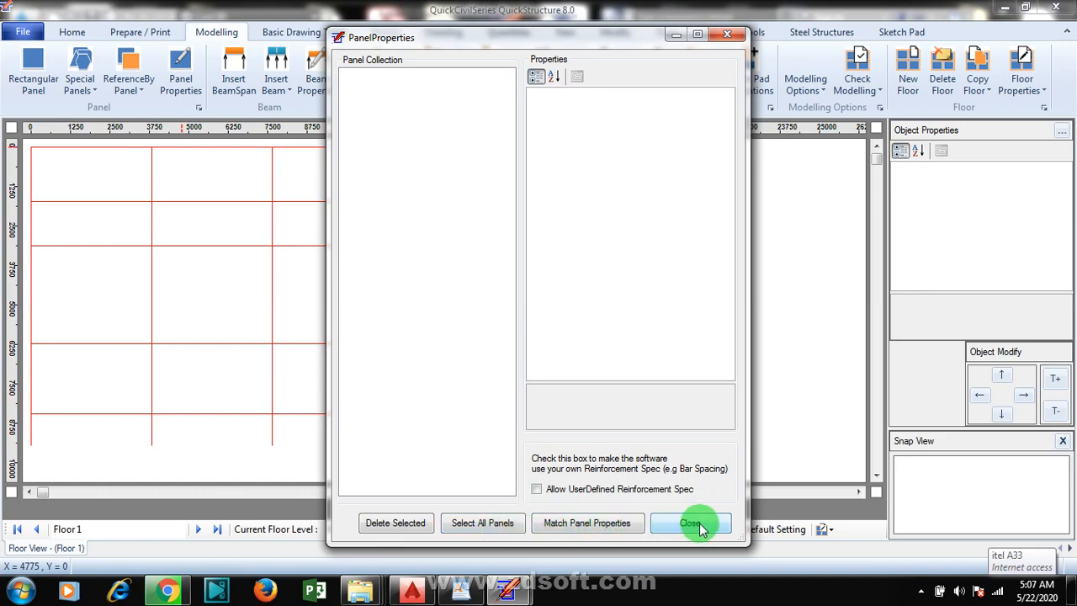
click(728, 34)
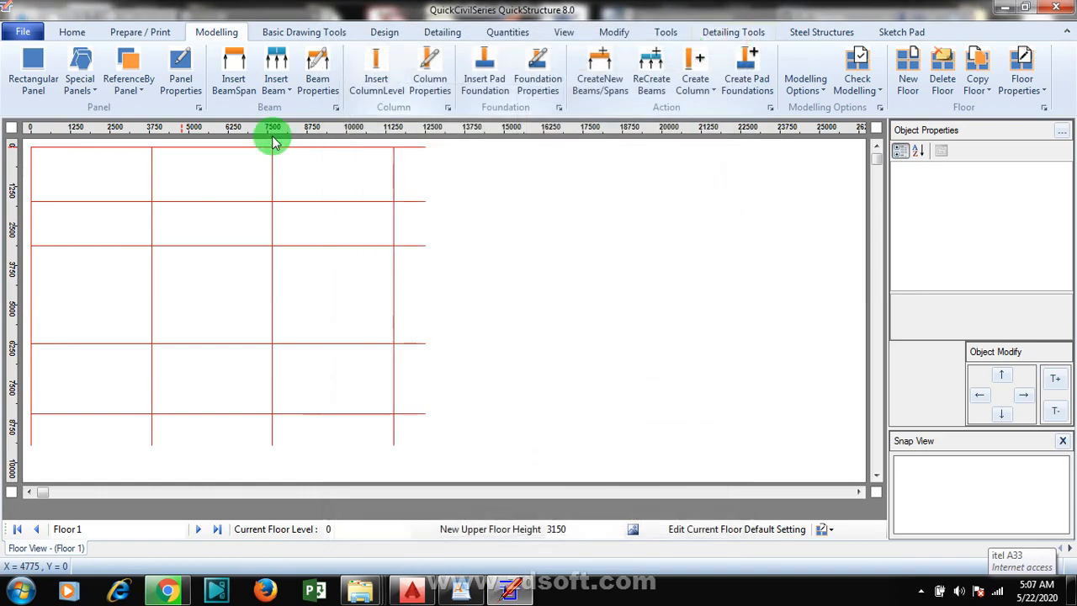
click(194, 82)
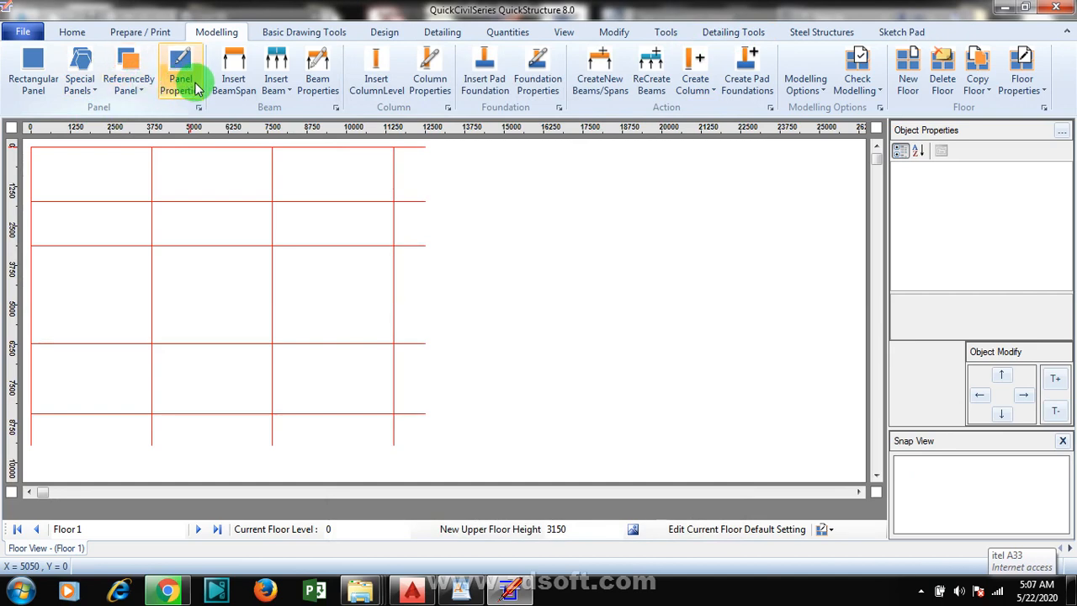
Draw a rectangular panel from the grid origin to the second X-axis and third Y-axis grid lines, and check panel P1 in AutoCAD Civil 3D
click(46, 77)
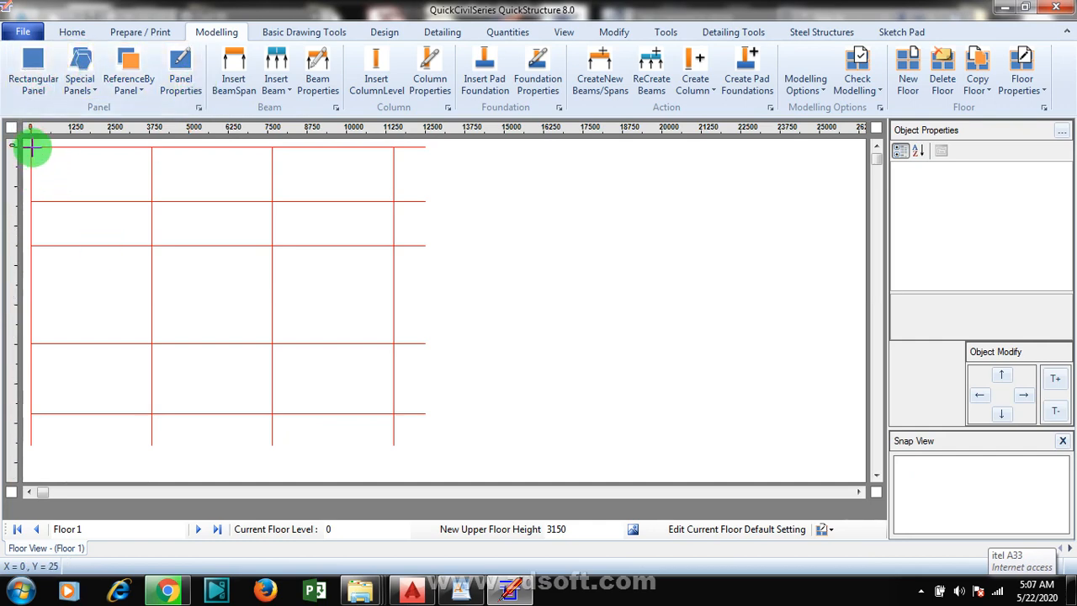
drag(30, 148, 152, 245)
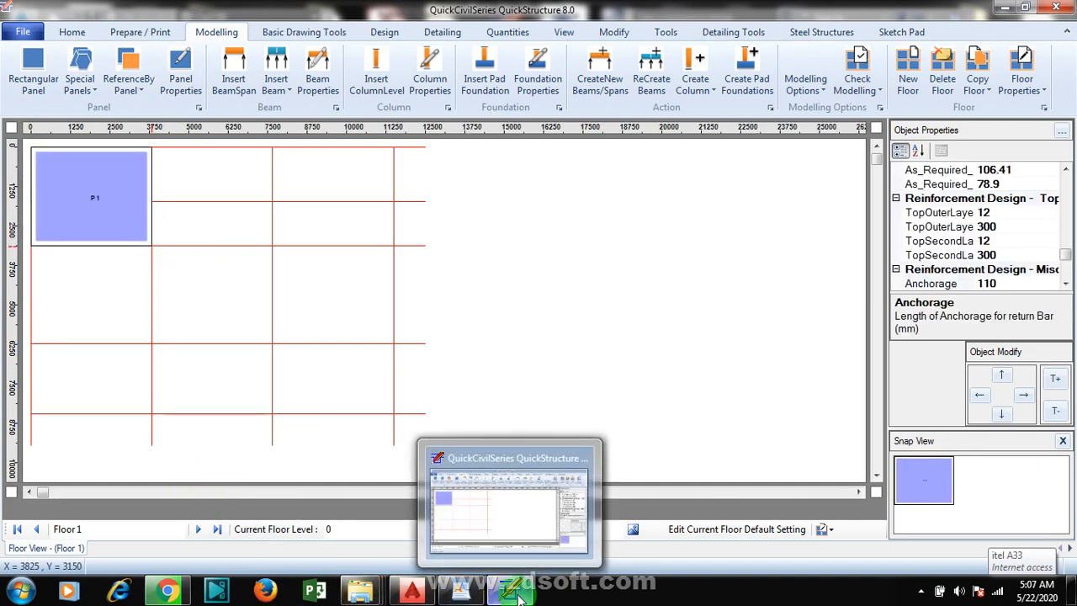
click(410, 592)
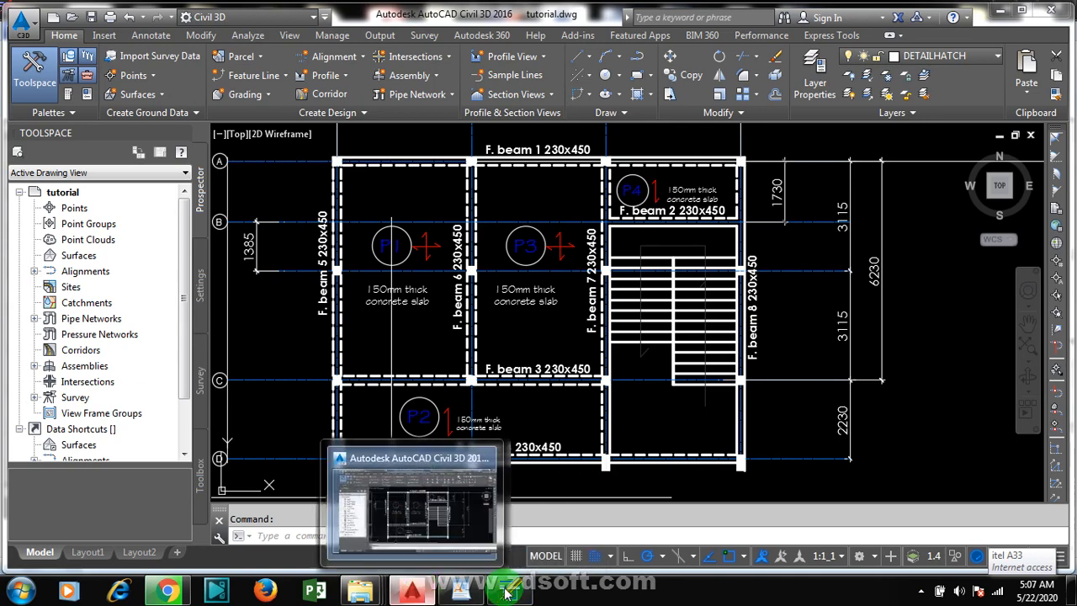
click(497, 520)
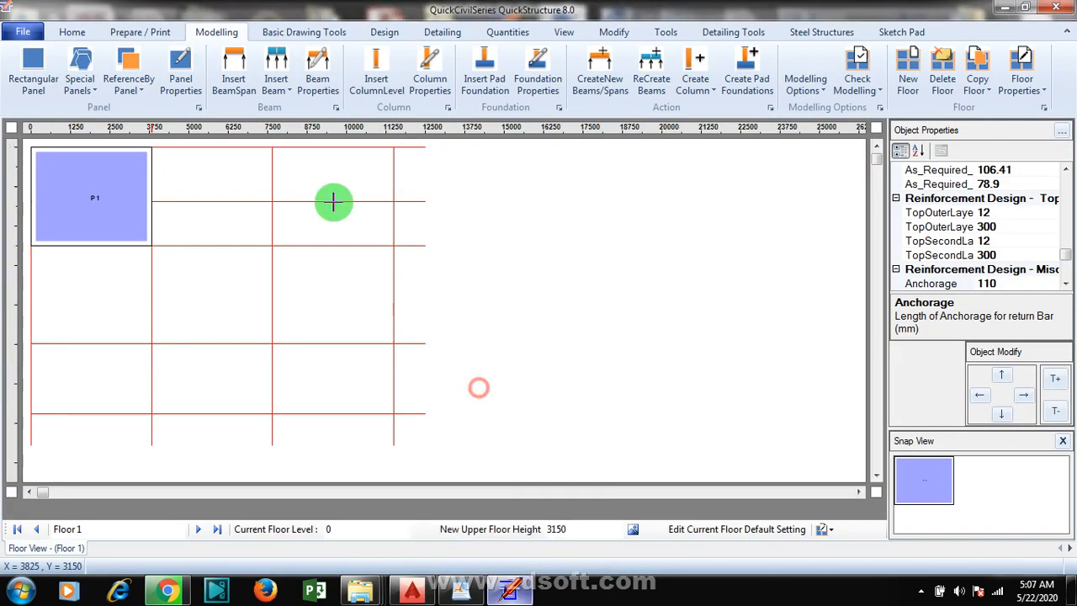
Delete the rectangular panel spanning from the grid origin to the third Y-axis grid line
right_click(94, 200)
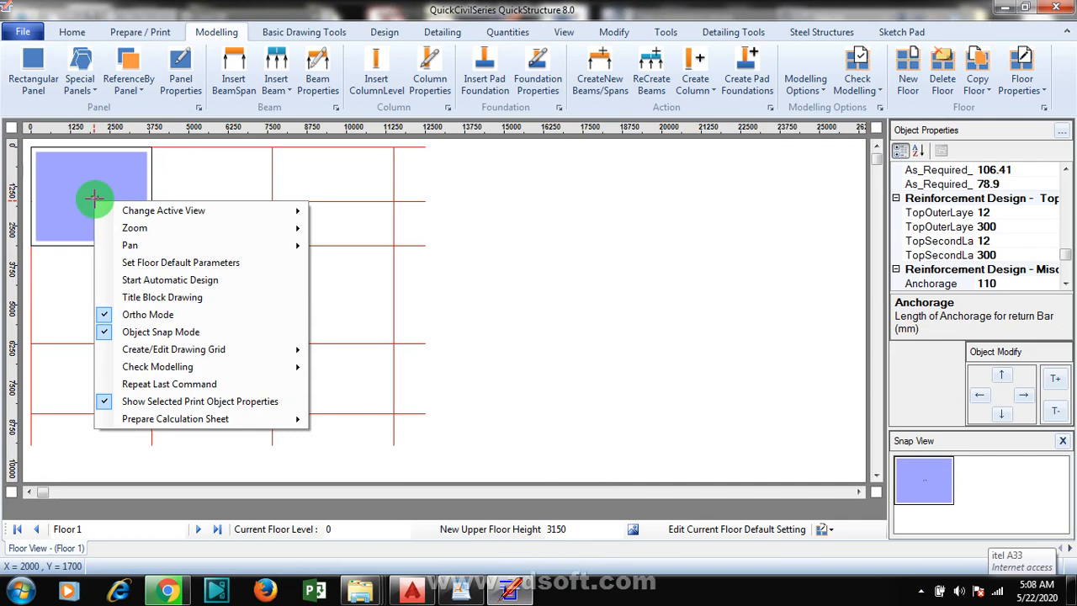
click(69, 264)
click(95, 187)
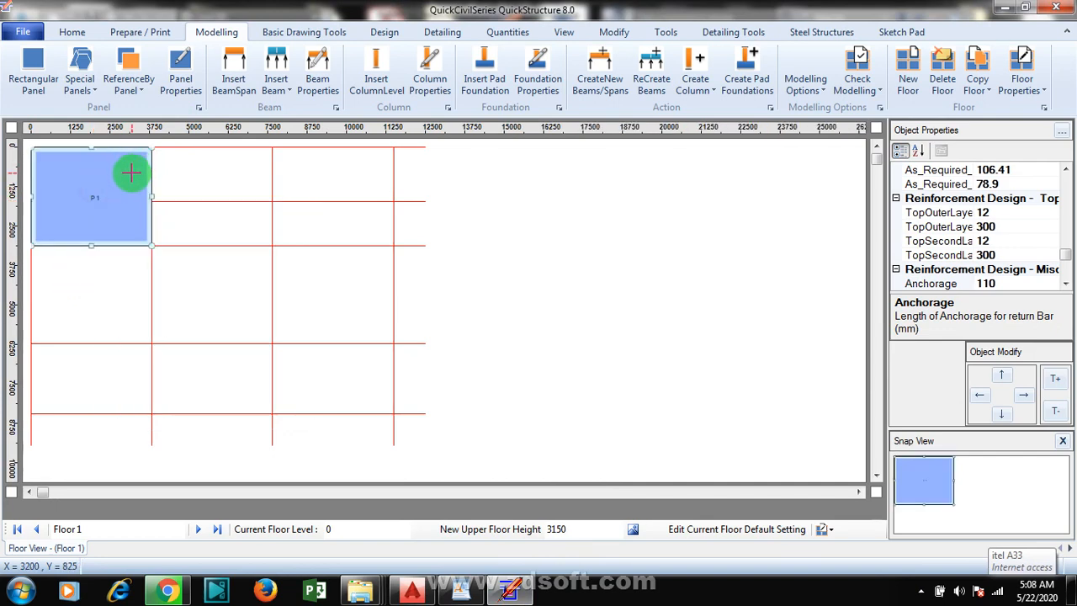
right_click(131, 174)
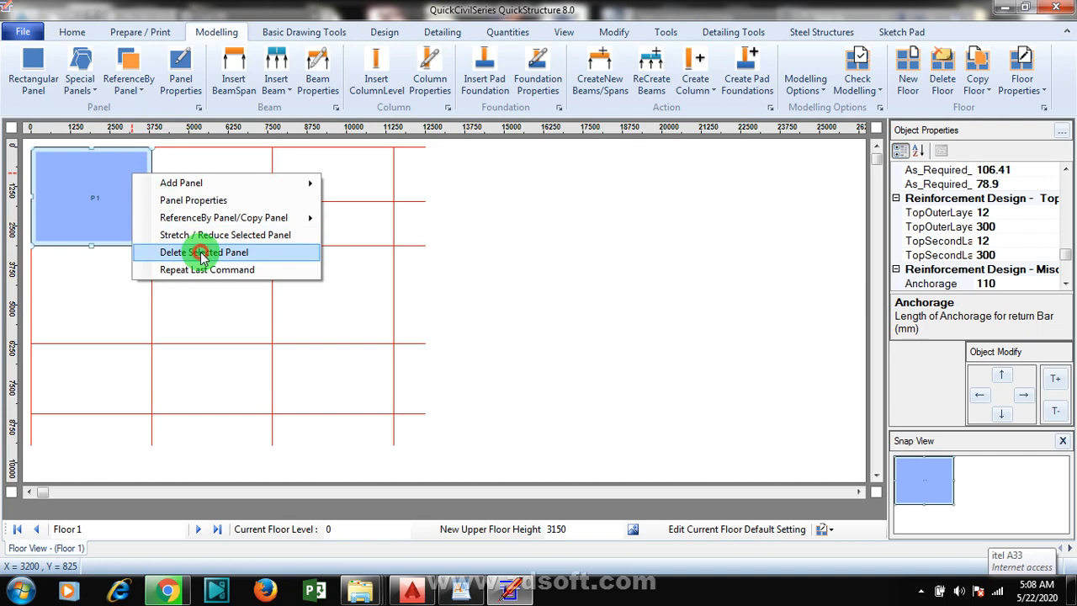
click(201, 252)
click(609, 345)
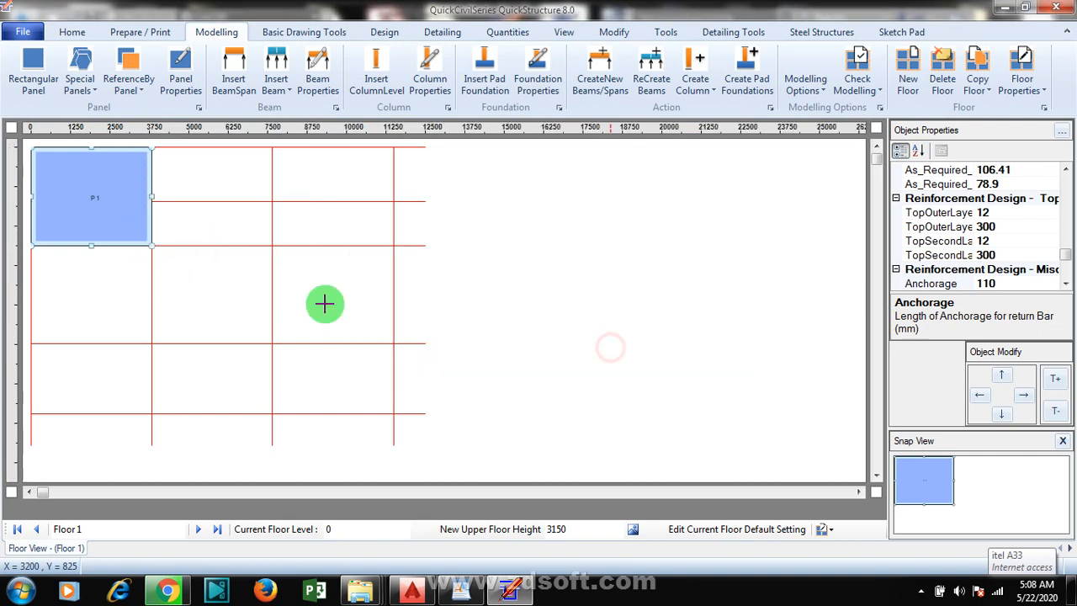
Draw a rectangular slab panel from the grid origin to the intersection of the second X-axis and fourth Y-axis grid lines
click(38, 63)
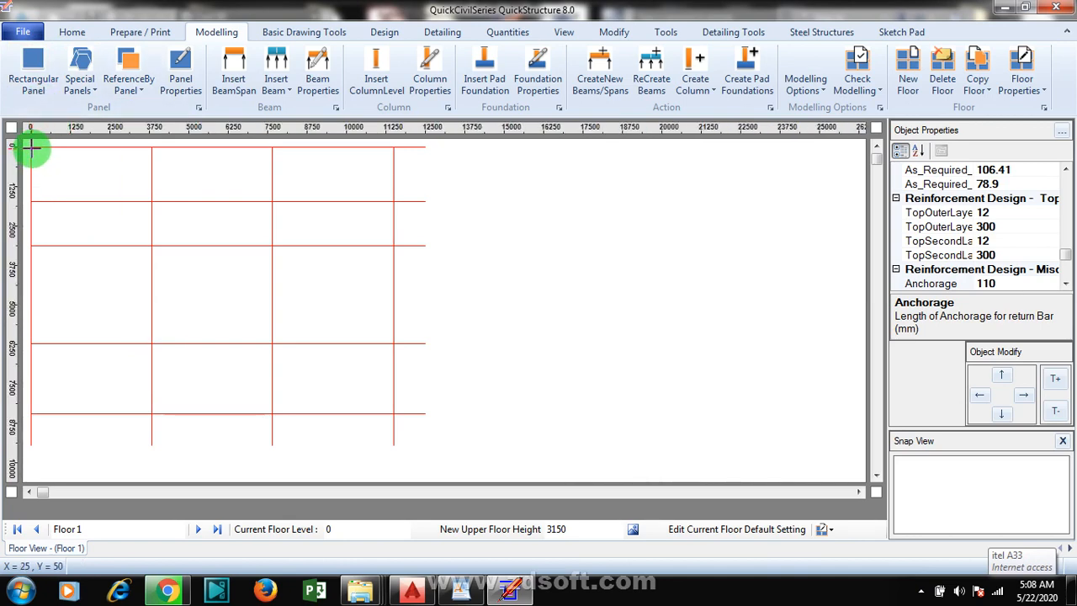
drag(32, 148, 153, 246)
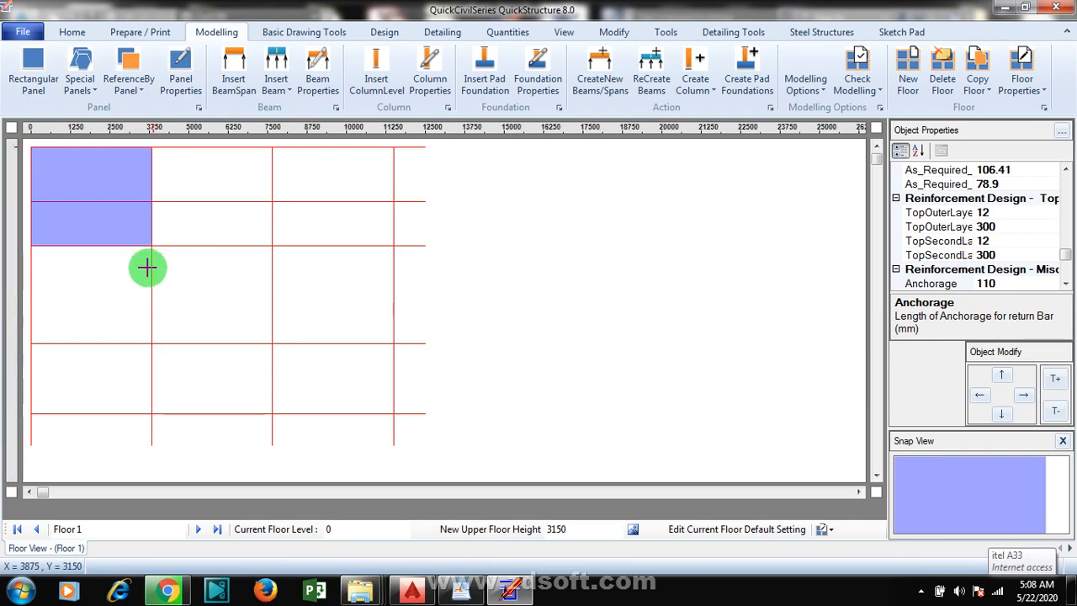
click(154, 343)
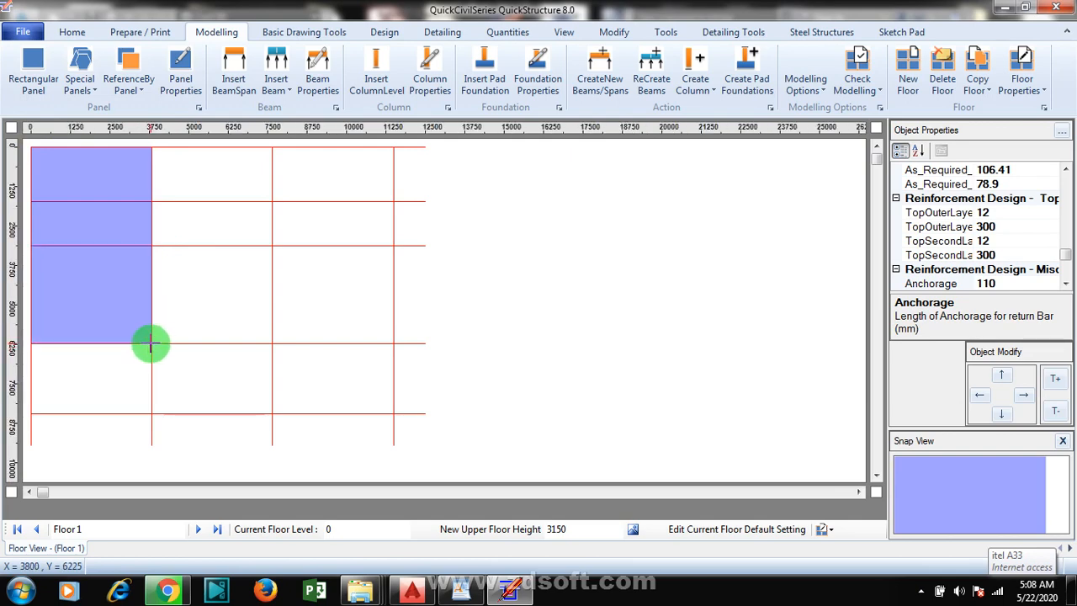
right_click(152, 340)
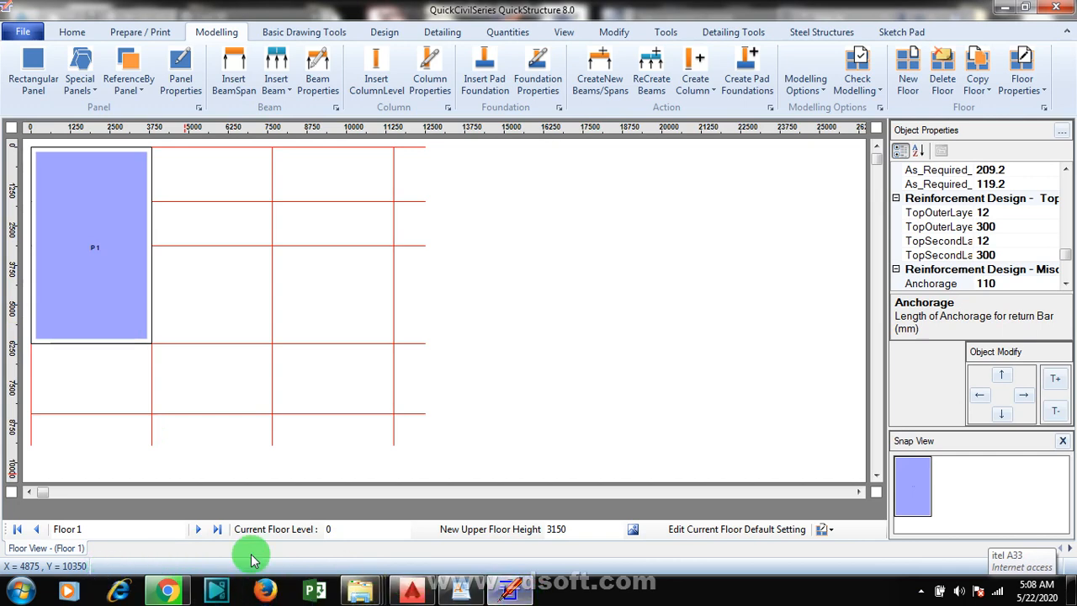
Check panel P2 in AutoCAD Civil 3D, then draw its rectangular panel in QuickStructure from the first X-axis/fourth Y-axis to the third X-axis/fifth Y-axis intersection
click(412, 593)
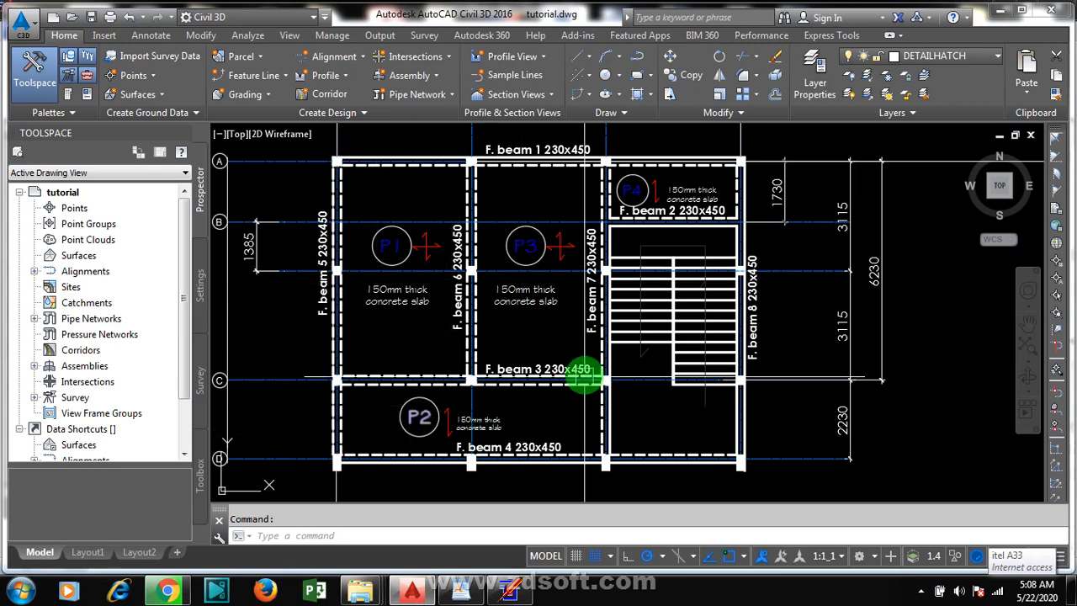
click(509, 592)
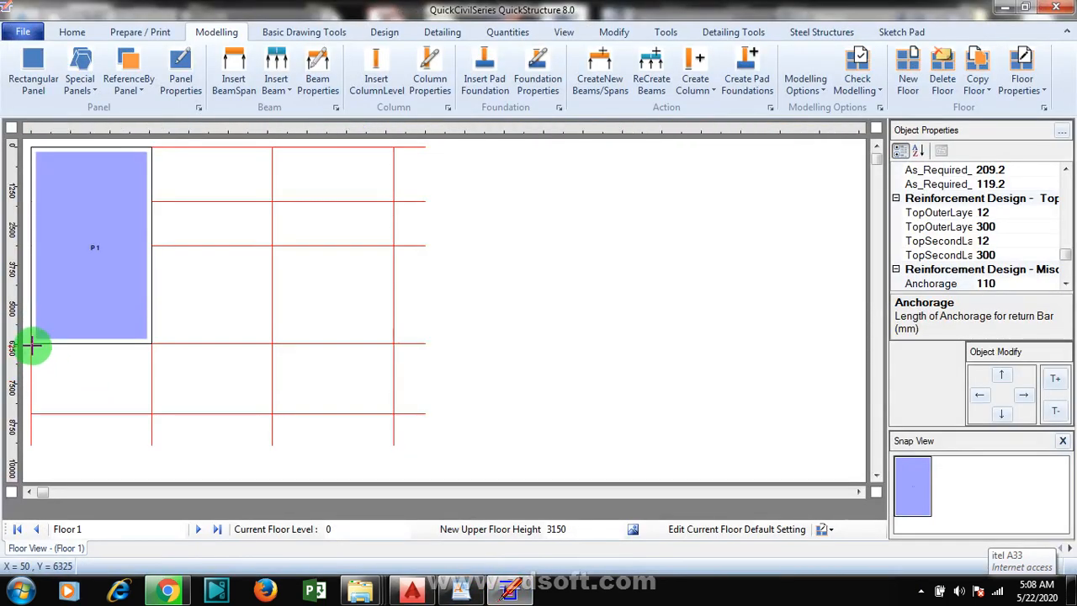
click(241, 361)
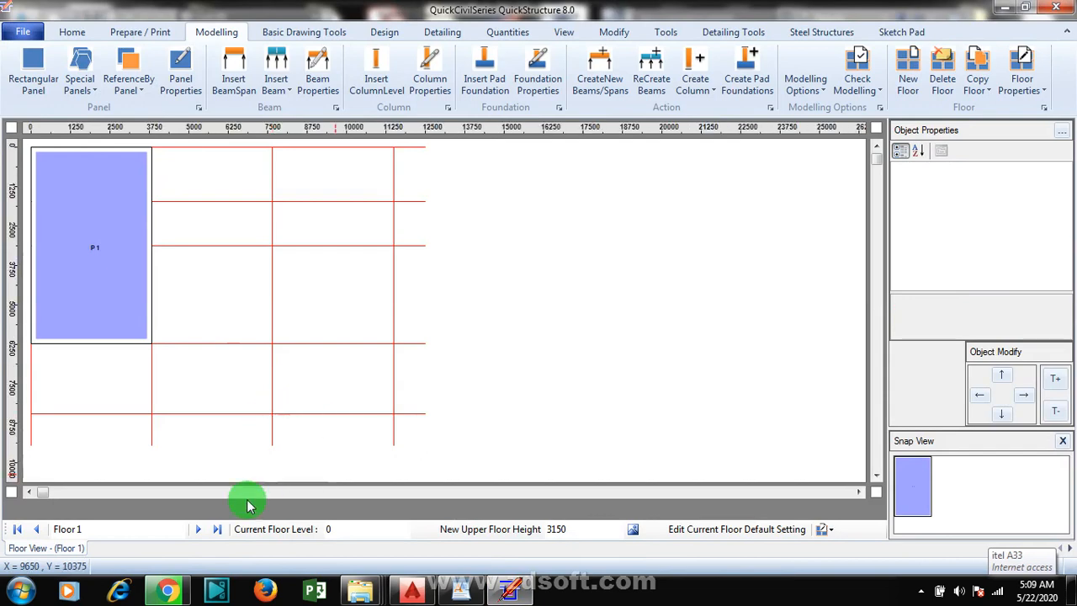
click(34, 63)
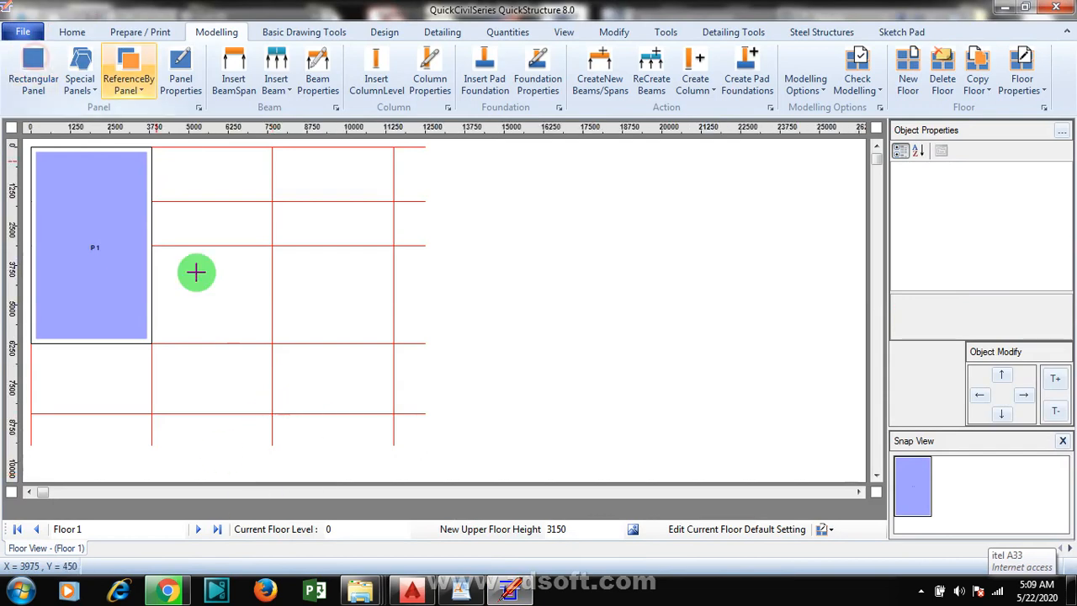
click(152, 414)
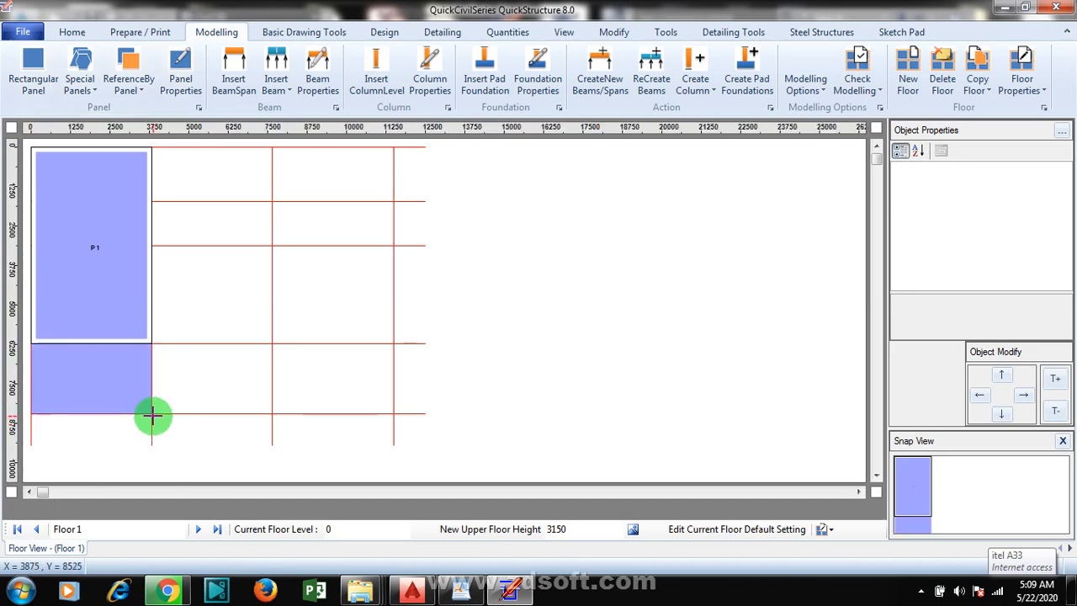
click(274, 412)
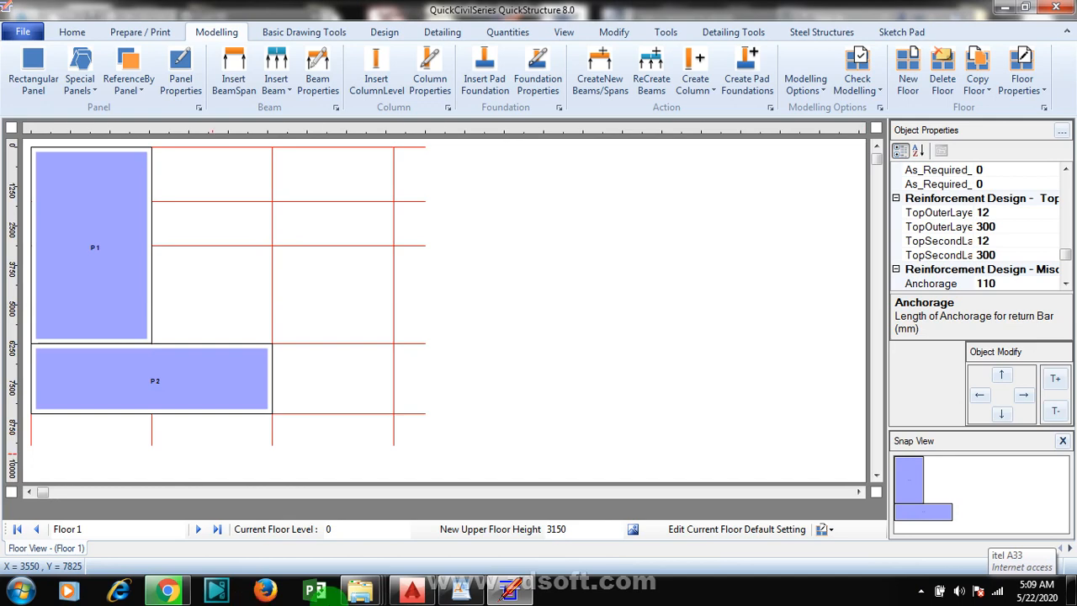
Check panel P3 in AutoCAD Civil 3D and draw it in QuickStructure from the second X-axis/first Y-axis to the third X-axis/fourth Y-axis intersection
mouse_move(429, 590)
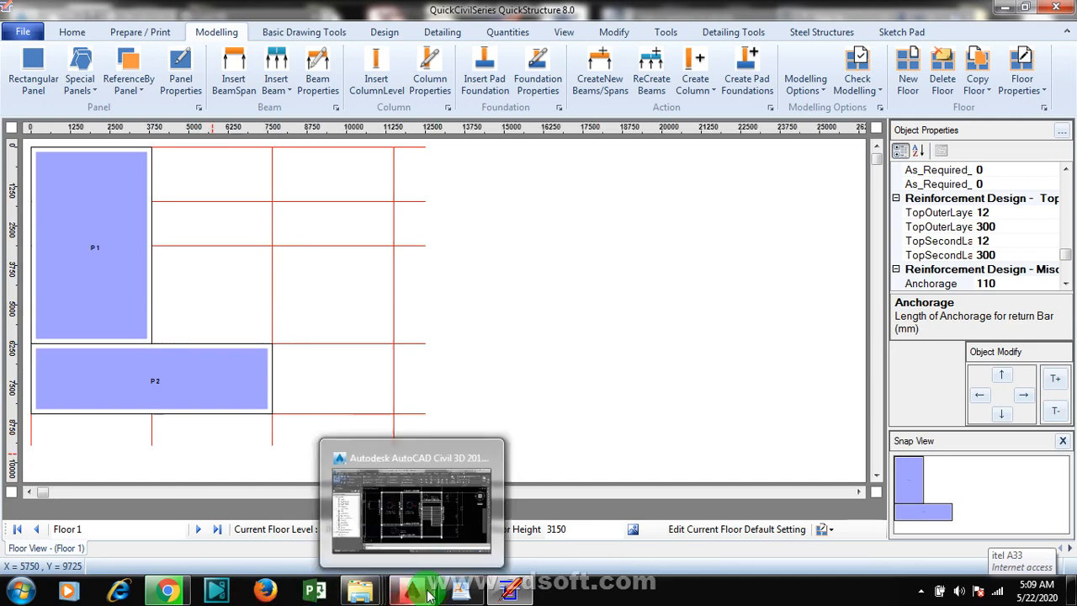
click(434, 517)
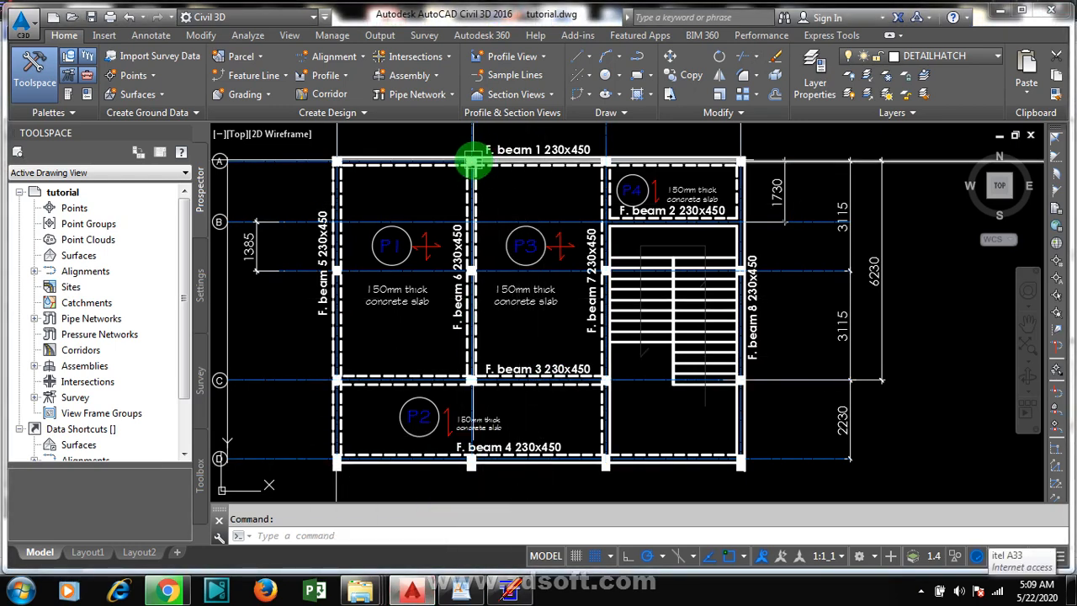
click(511, 596)
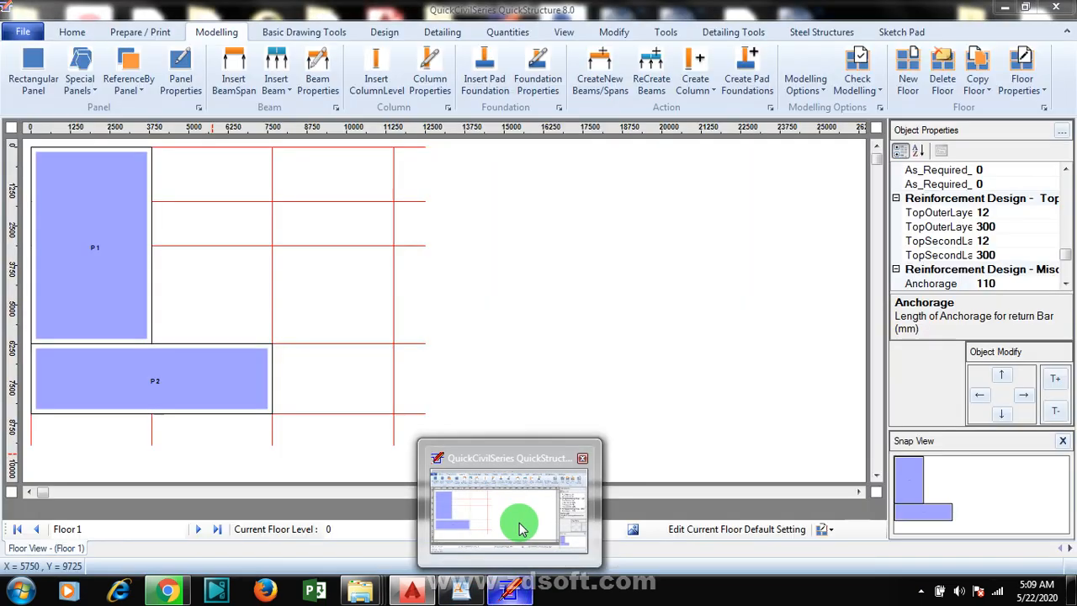
click(412, 593)
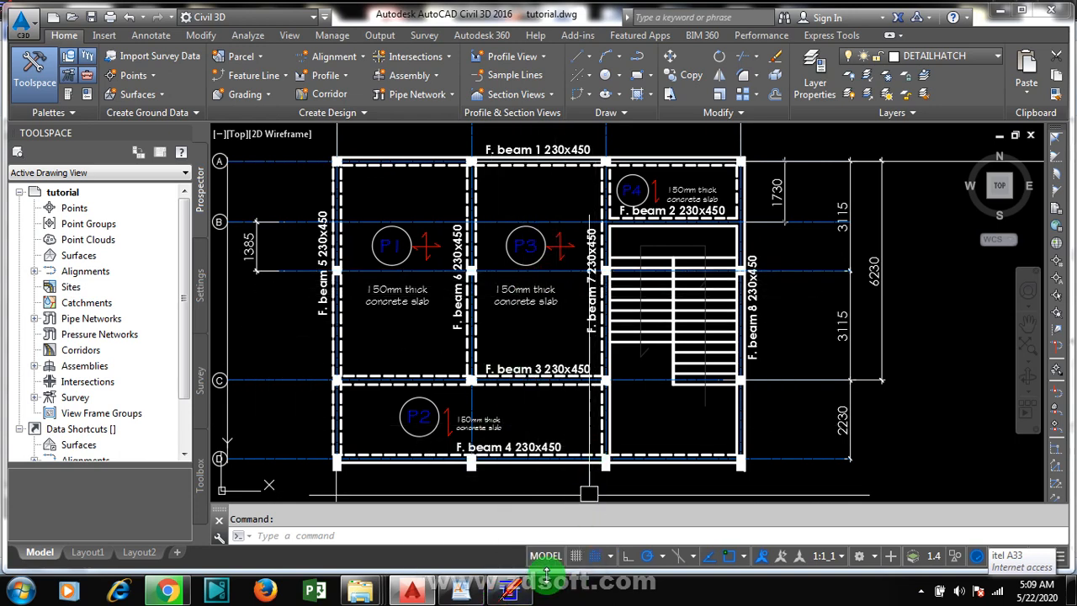
click(509, 589)
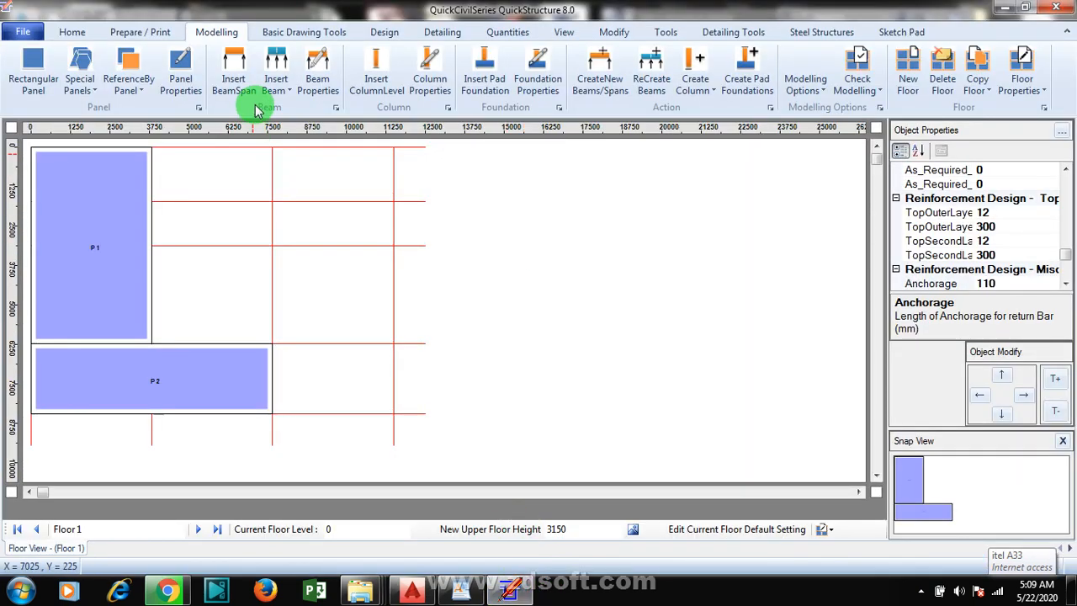
click(32, 71)
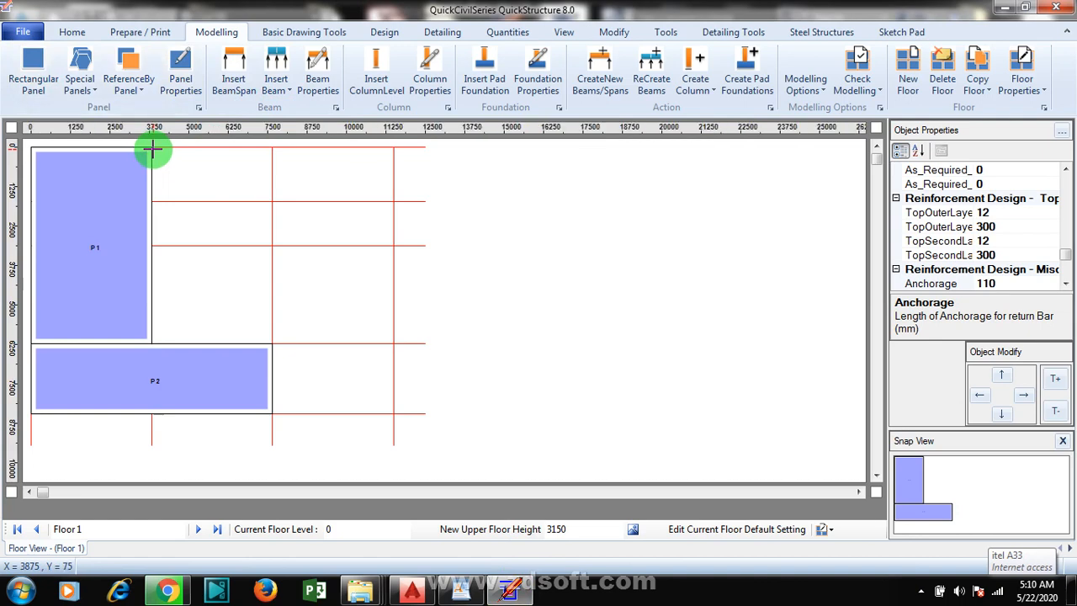
drag(152, 150, 272, 341)
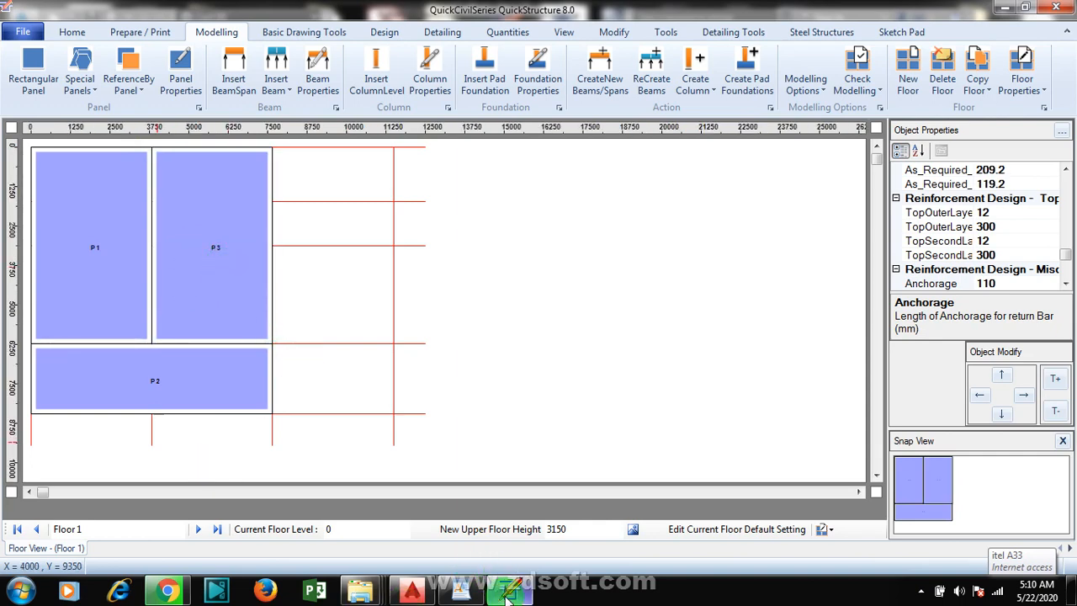
Check panel P4 in AutoCAD Civil 3D and draw it in QuickStructure from the third X-axis/first Y-axis to the fourth X-axis/second Y-axis intersection
click(412, 591)
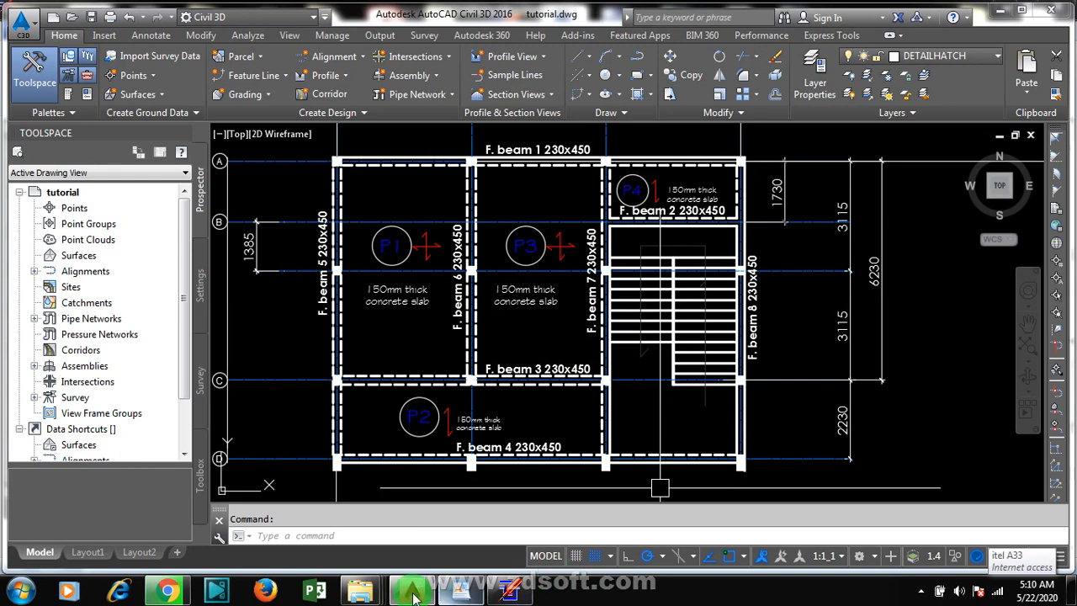
click(513, 594)
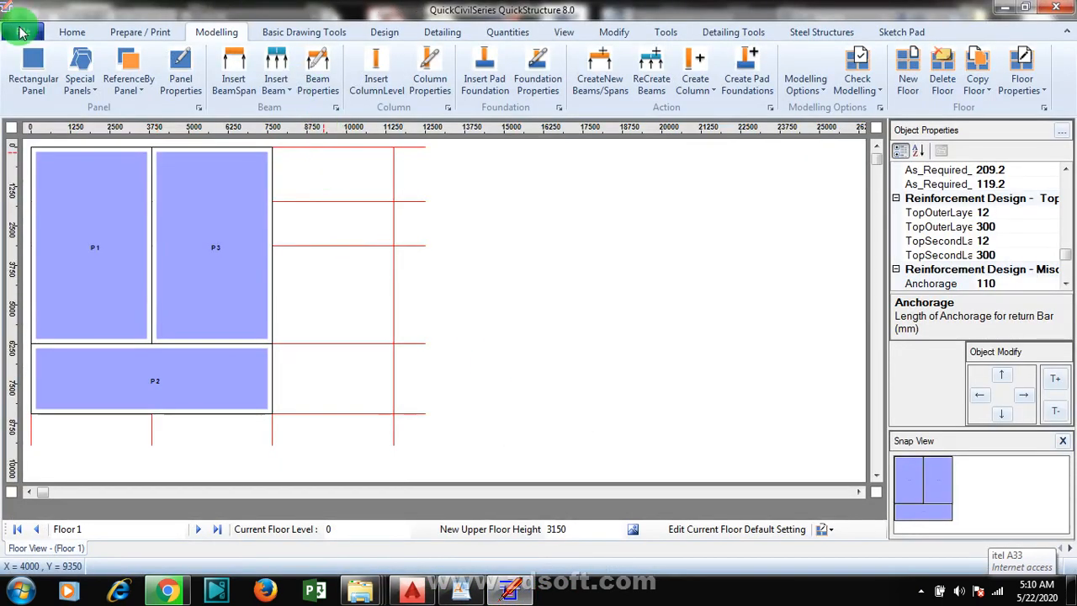
click(31, 71)
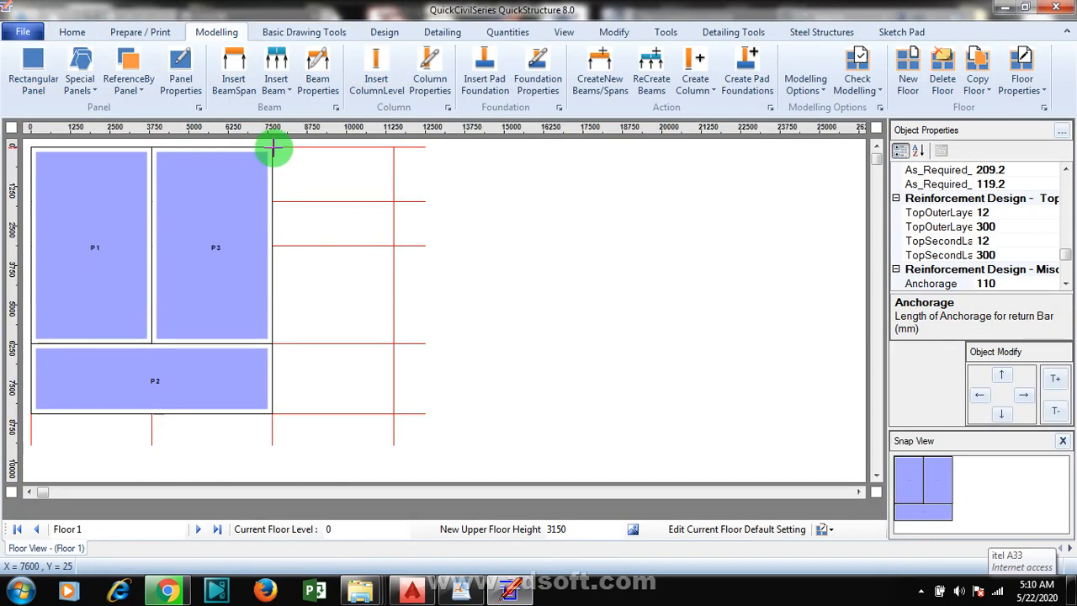
mouse_move(273, 148)
mouse_down()
mouse_move(396, 210)
mouse_move(393, 199)
mouse_up()
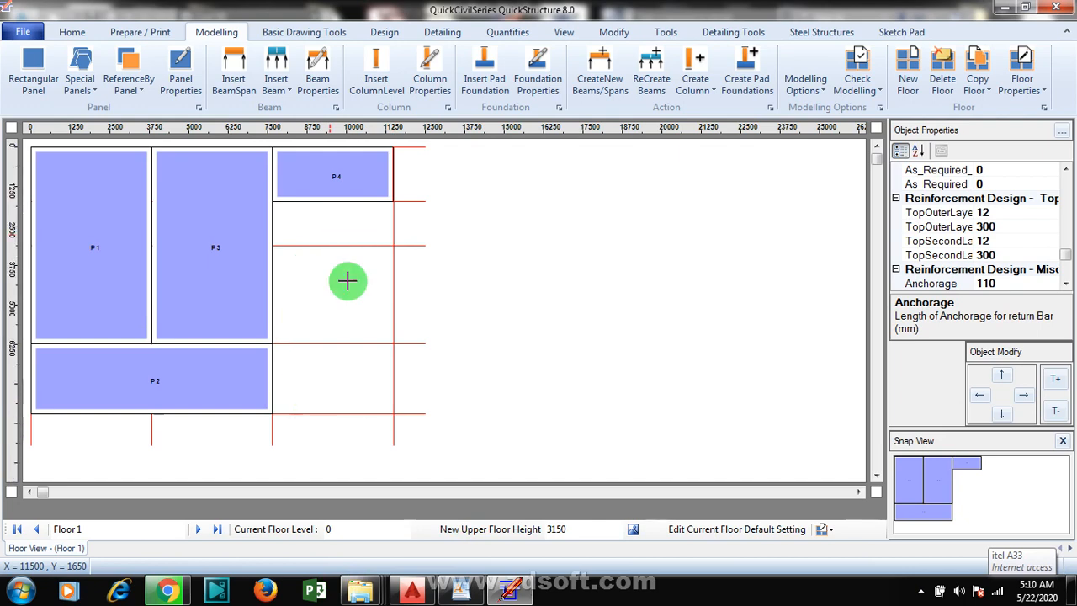
Check the staircase bay in AutoCAD Civil 3D and draw a rectangular panel in QuickStructure covering everything below P4 down to the fifth Y-axis
click(407, 589)
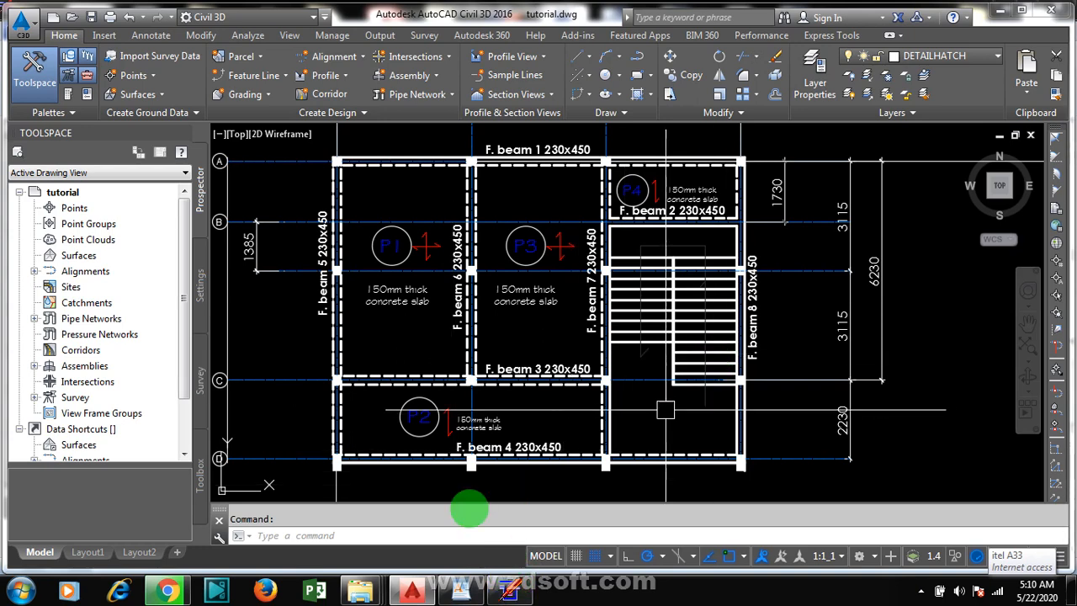
mouse_move(517, 593)
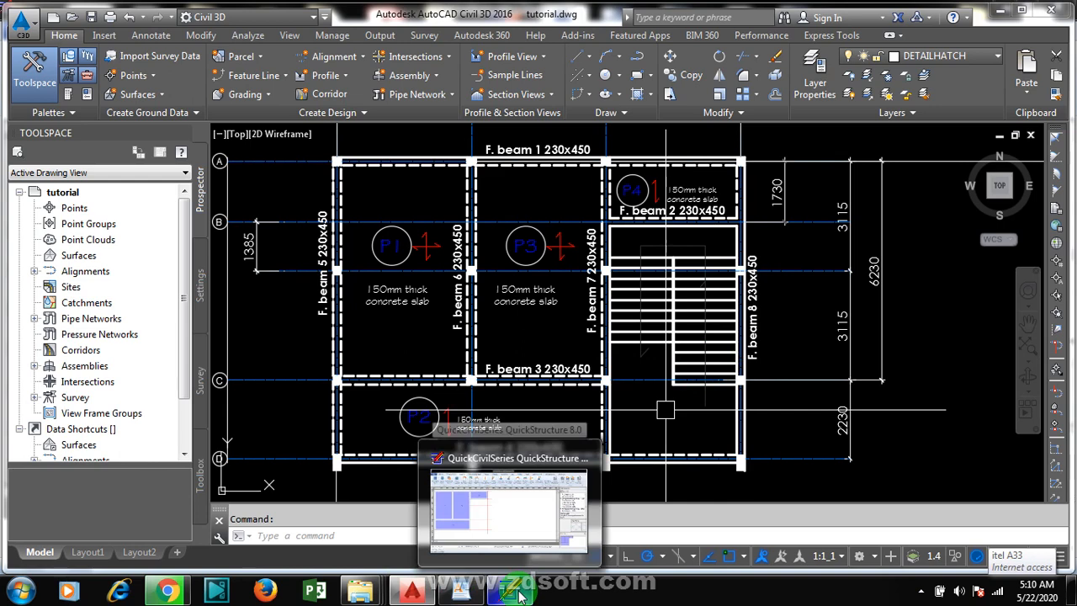
click(530, 519)
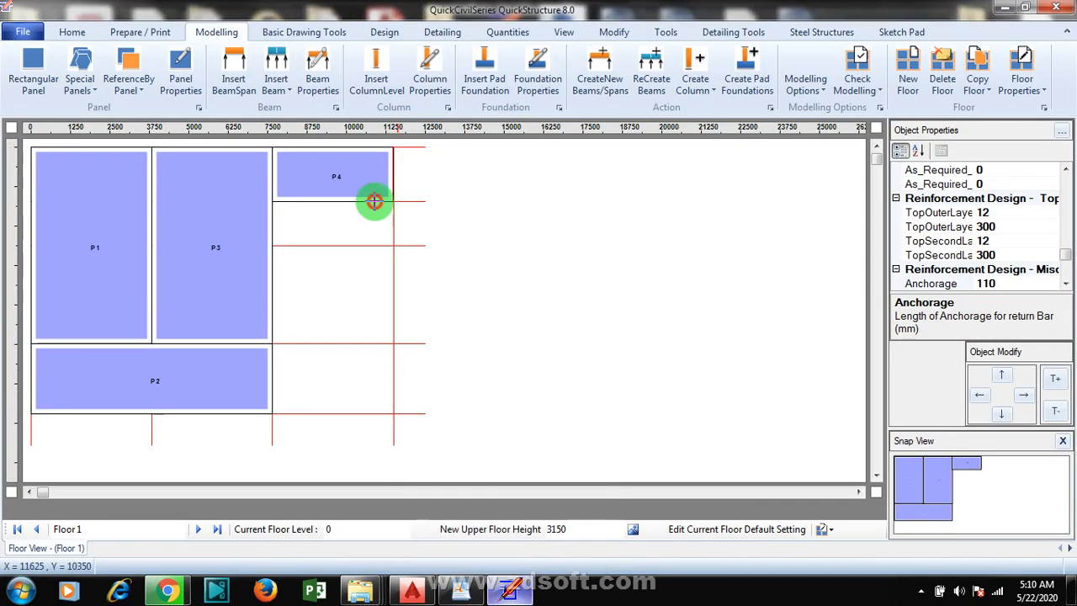
click(25, 72)
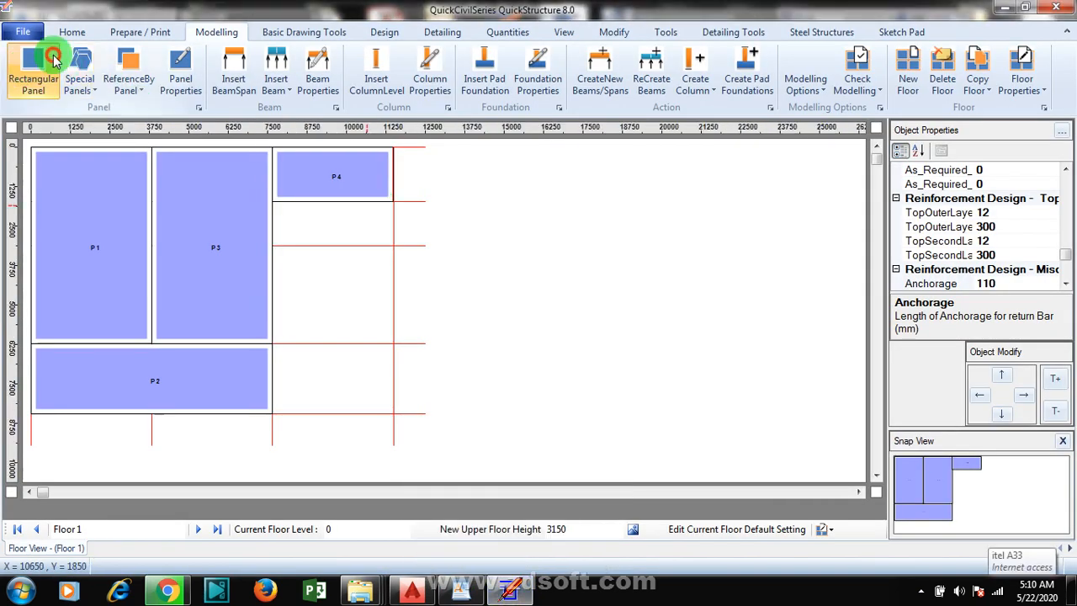
click(275, 197)
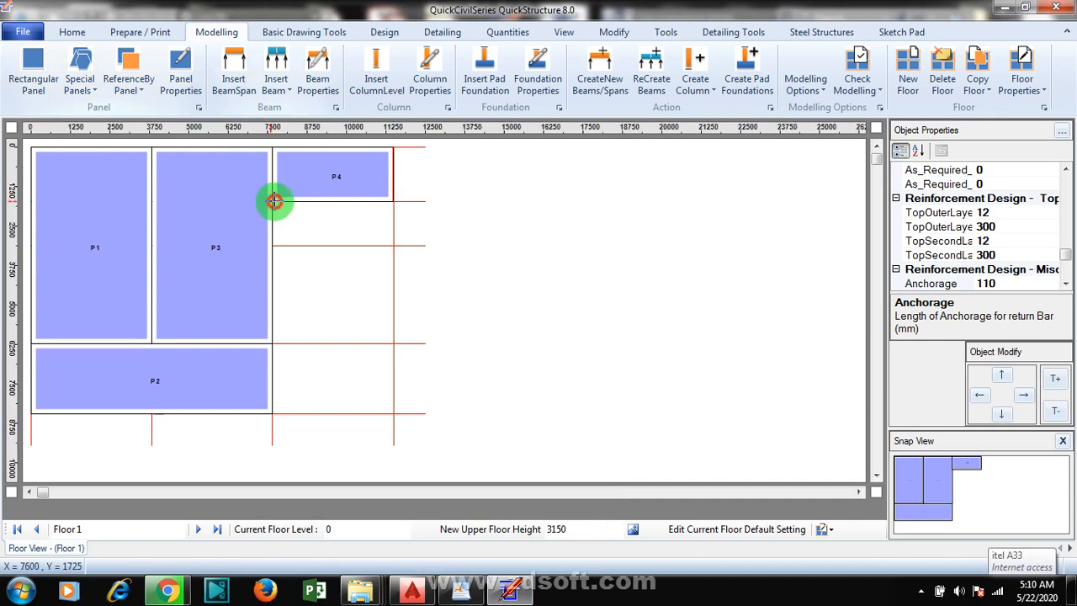
click(402, 414)
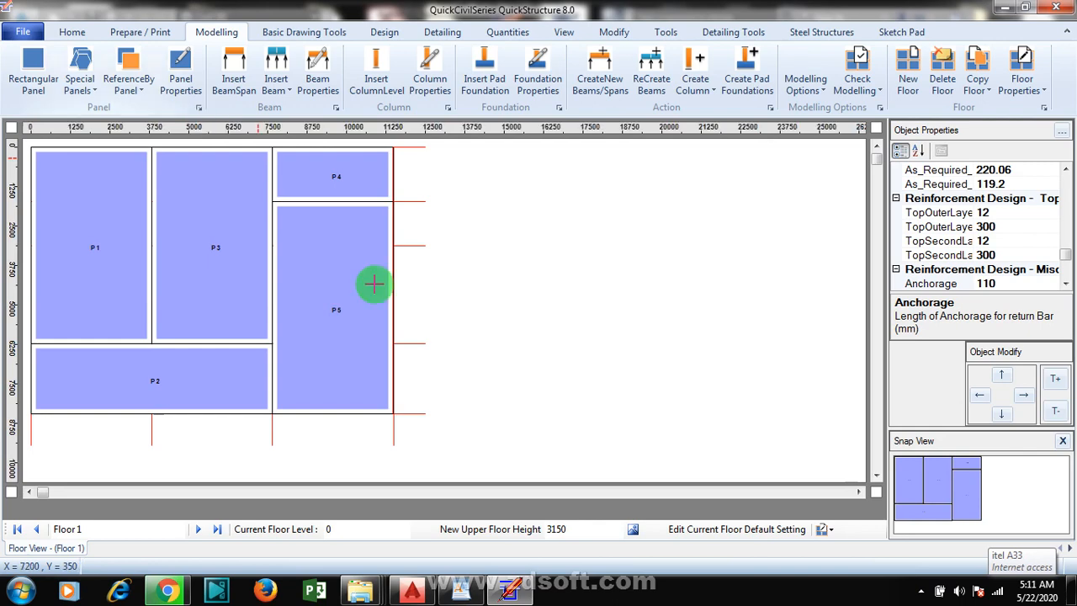
Select the staircase panel P5 and review its object properties from reinforcement design back up to appearance
click(362, 244)
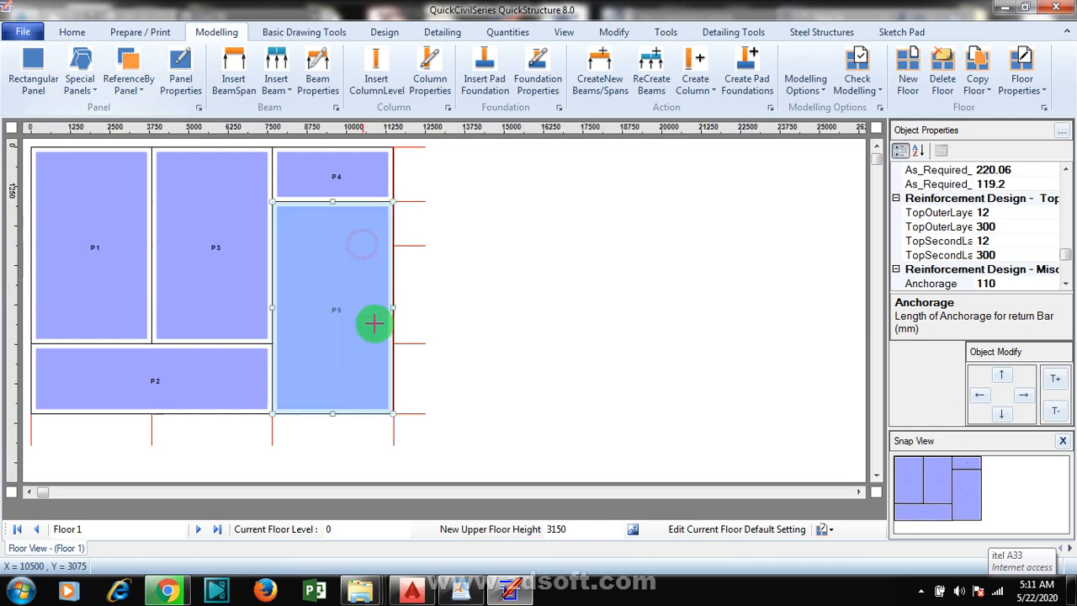
click(1067, 171)
click(1067, 172)
click(1066, 172)
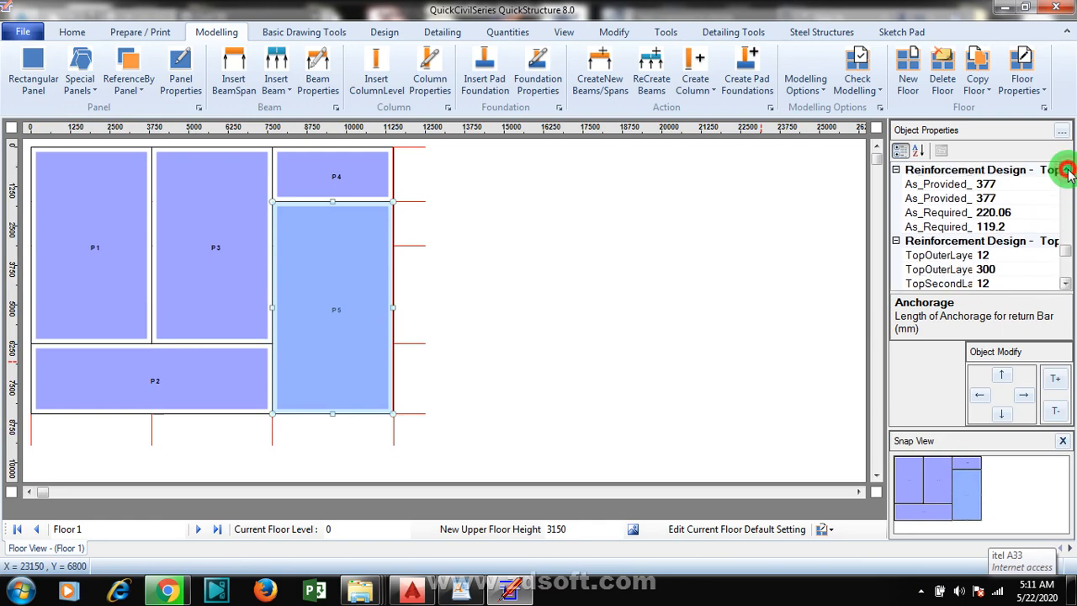
click(1067, 172)
click(1067, 172)
click(1066, 171)
click(1067, 172)
click(1066, 172)
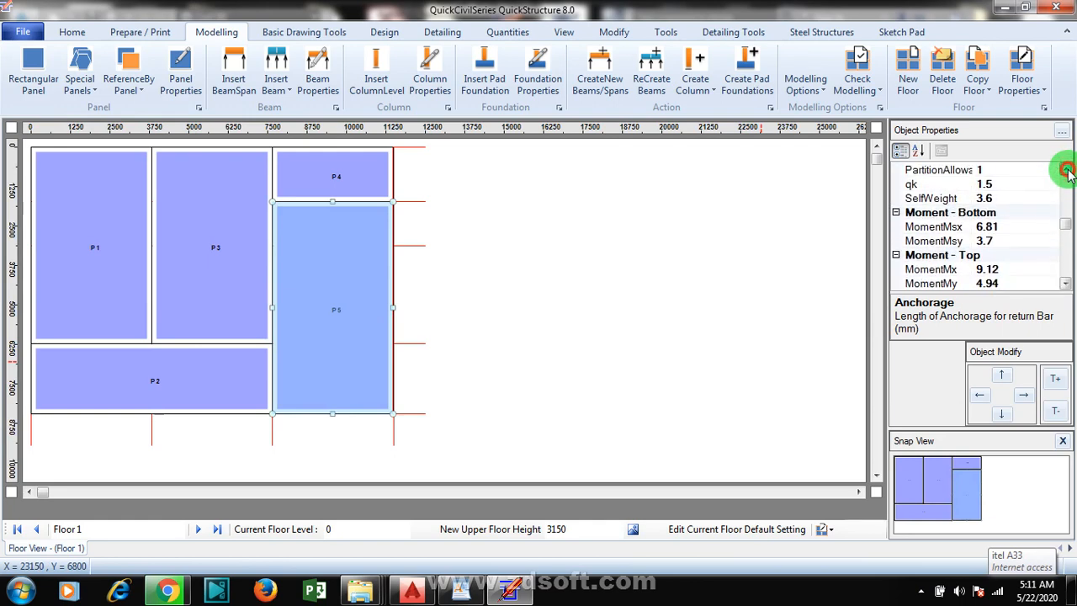
click(1067, 172)
click(1066, 170)
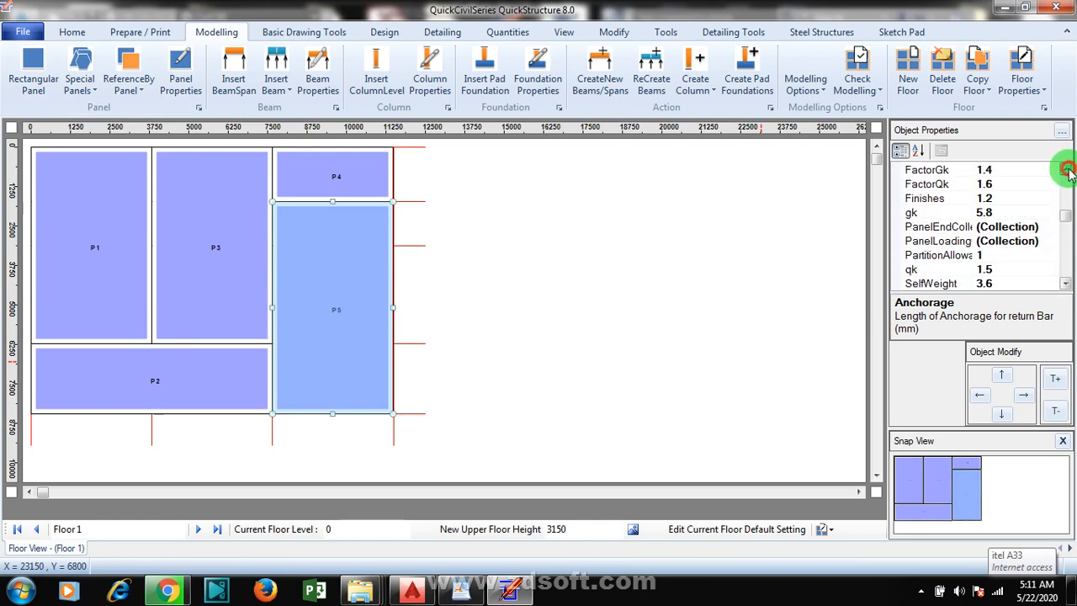
click(1067, 170)
click(1067, 170)
click(1067, 170)
click(1066, 170)
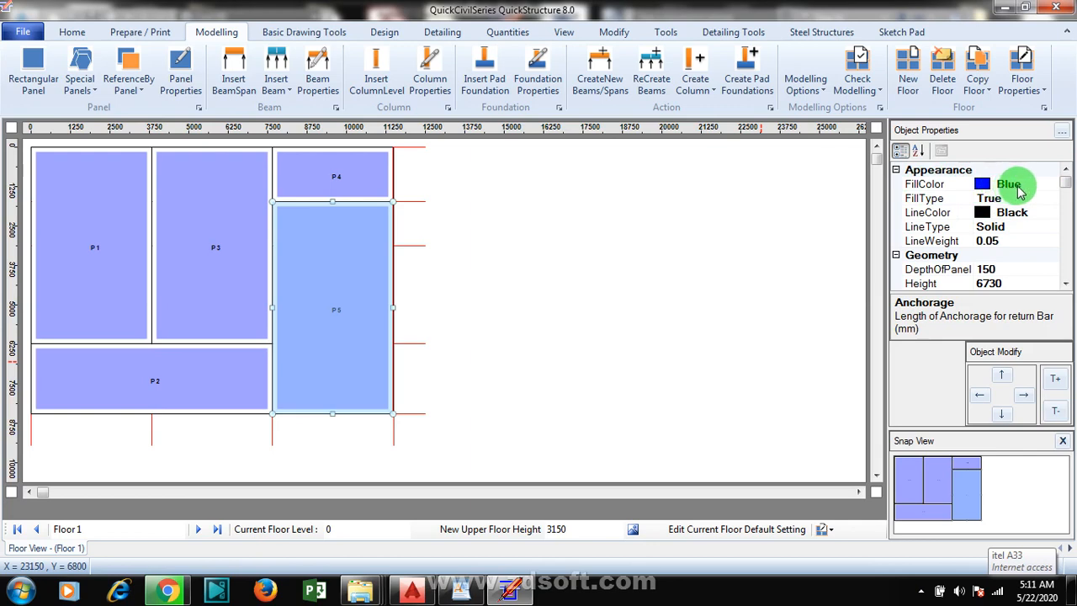
Examine the appearance properties of panel P5, including fill color, line color and the available line types
click(1020, 185)
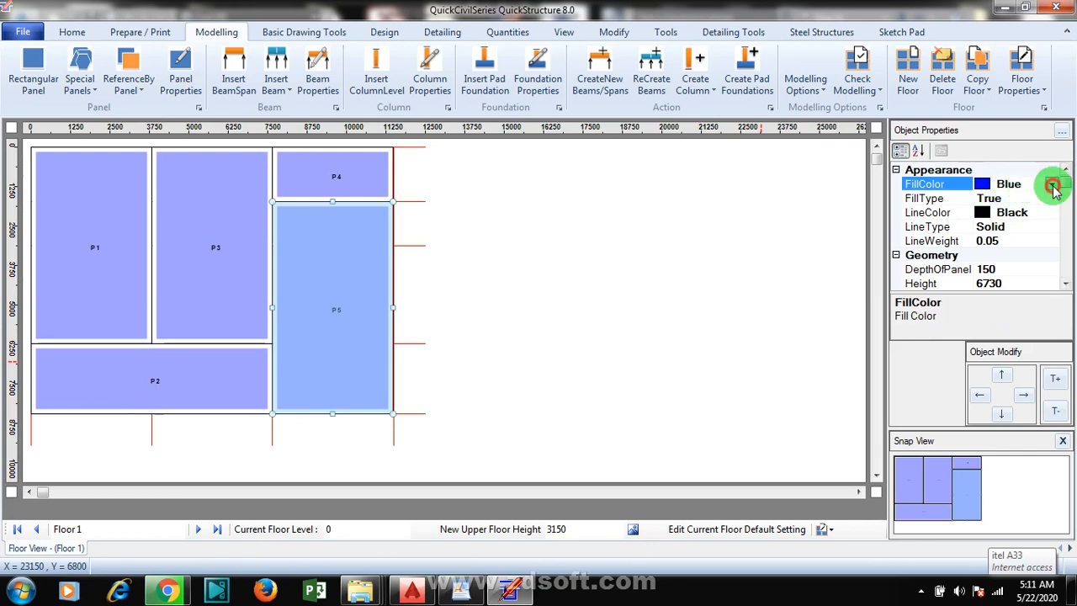
click(1051, 185)
click(1052, 185)
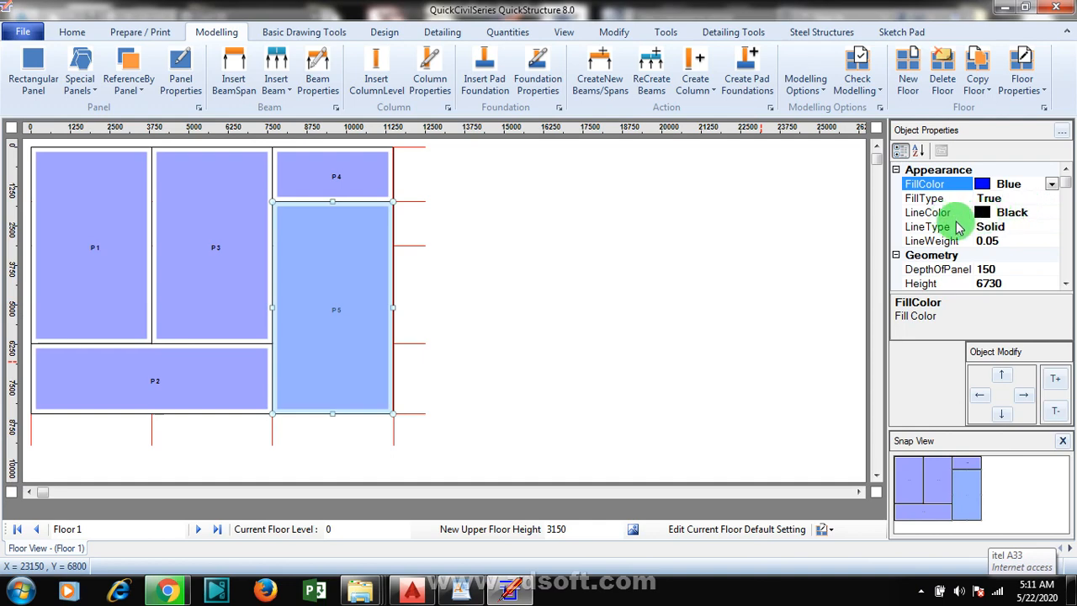
click(951, 213)
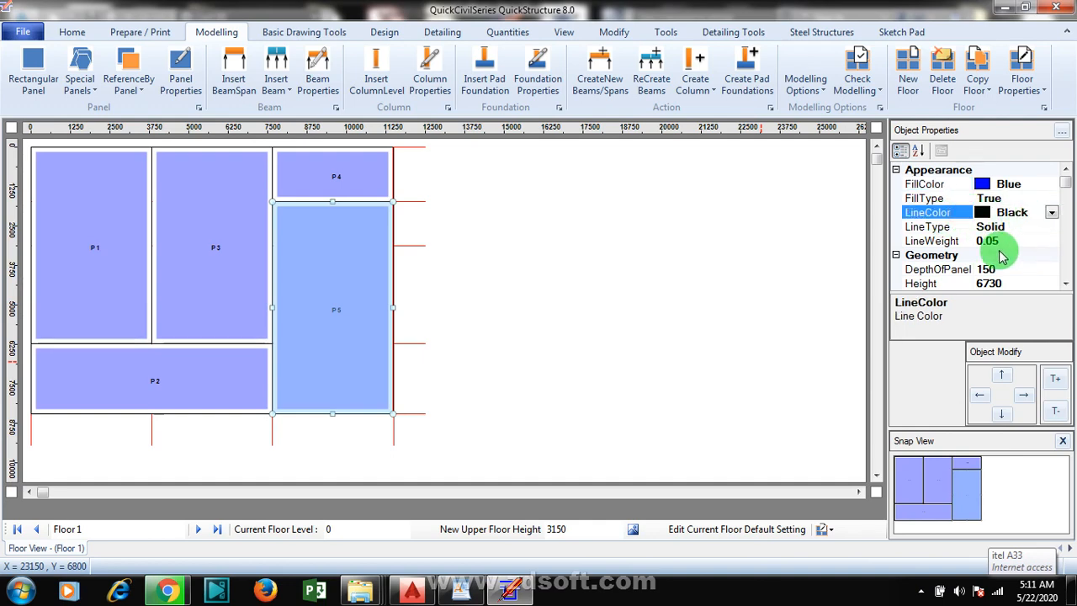
click(997, 226)
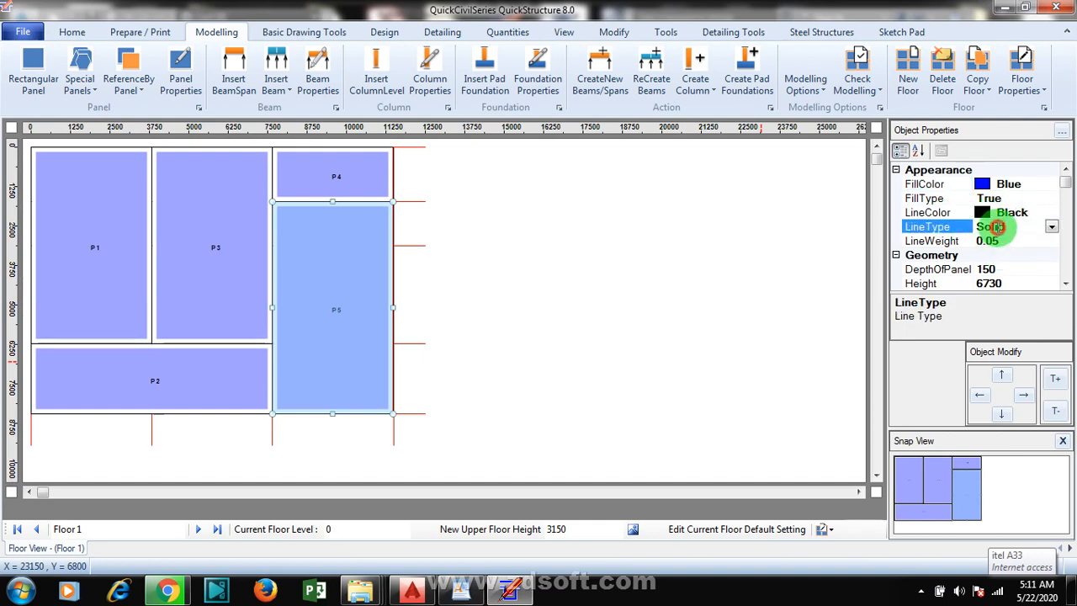
click(1050, 228)
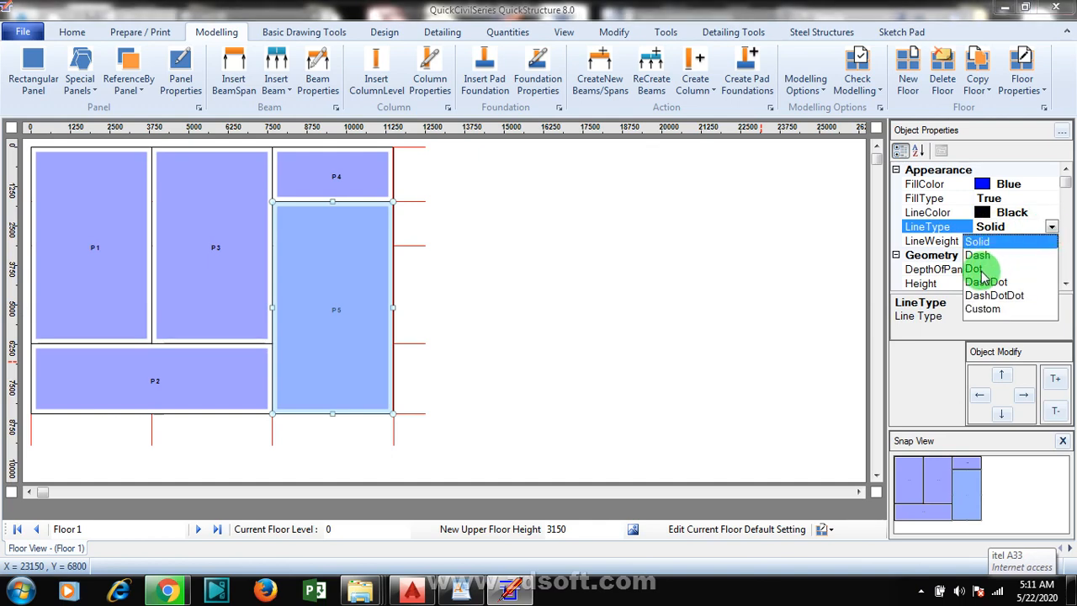
click(1050, 228)
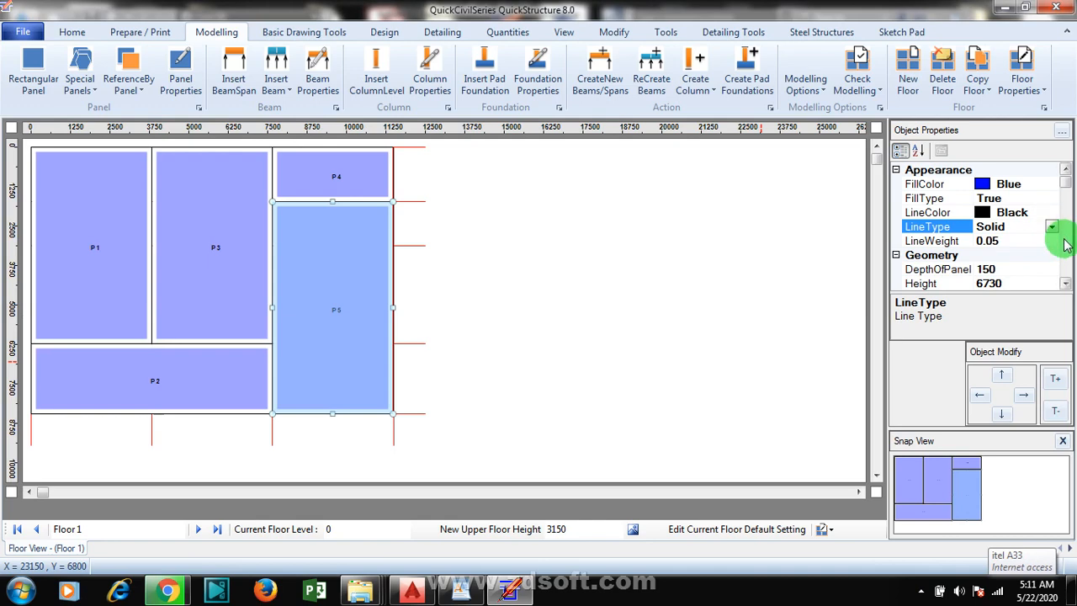
Examine the geometry properties of panel P5, including panel depth, height, edge condition, start point and width
click(1065, 285)
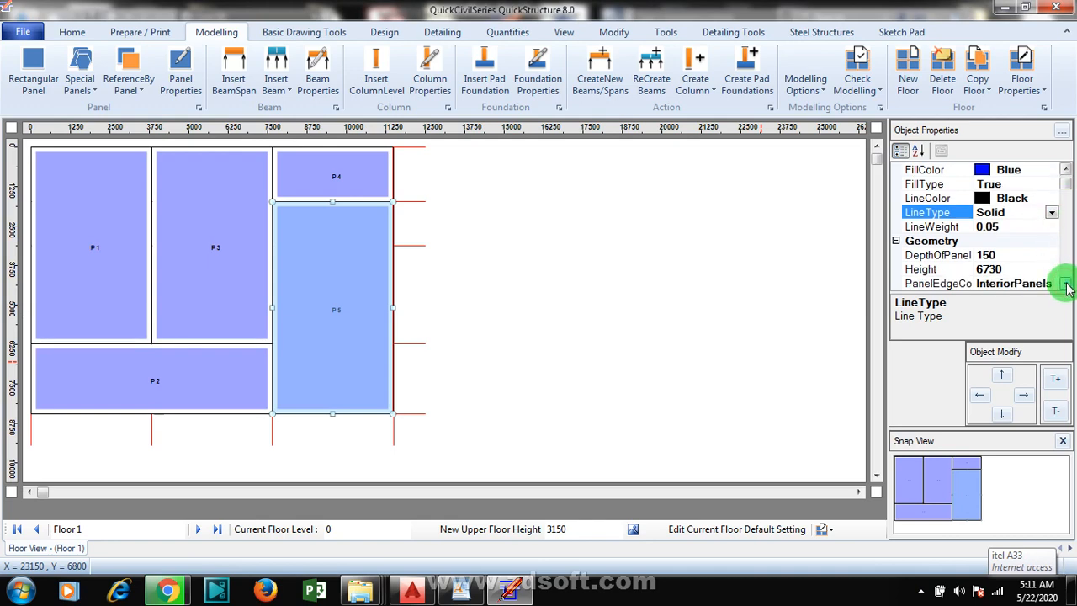
click(1065, 286)
click(1065, 286)
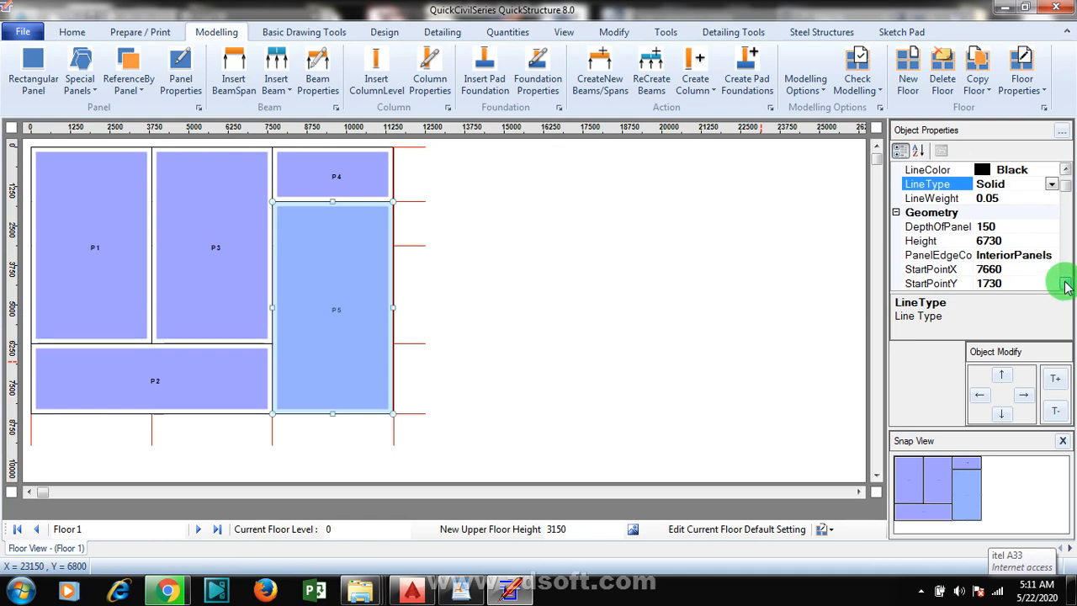
click(1010, 241)
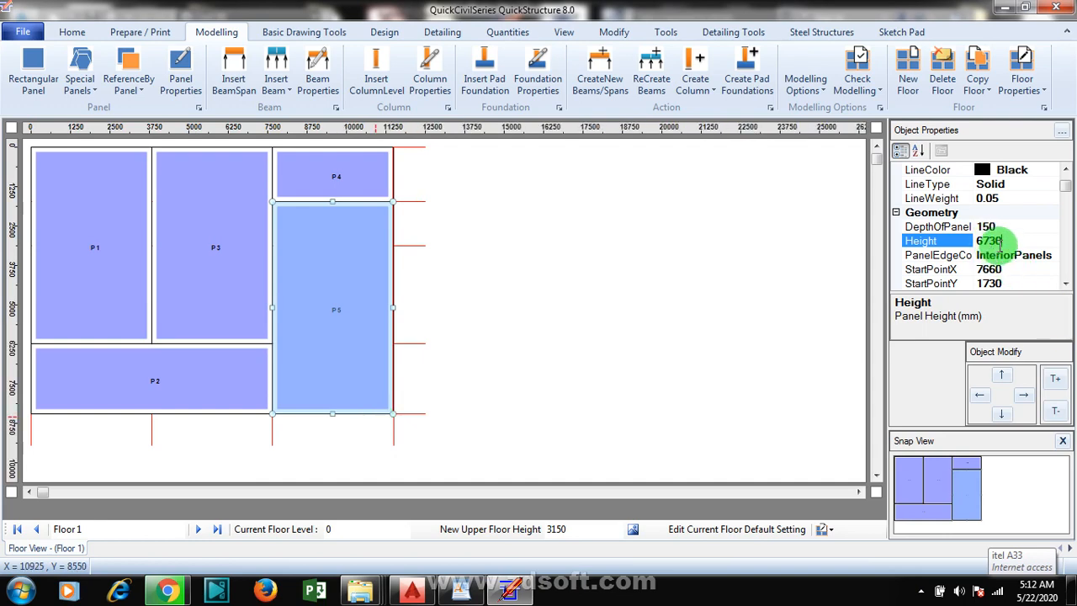
click(1065, 286)
click(1065, 286)
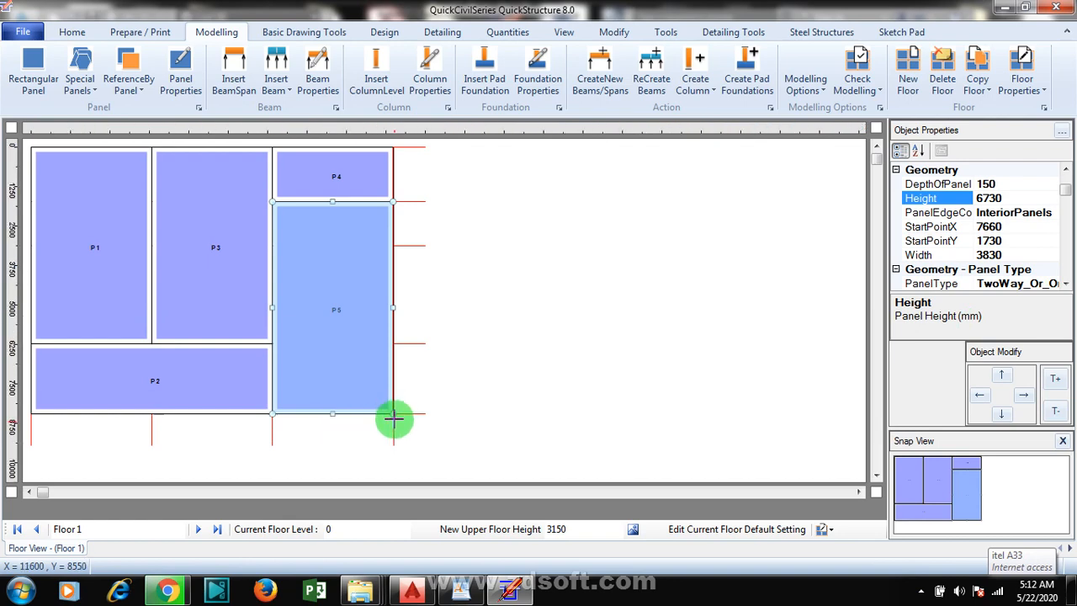
Set the panel type of P5 to StaircaseVoid
click(1065, 286)
click(1065, 286)
click(1065, 287)
click(1065, 286)
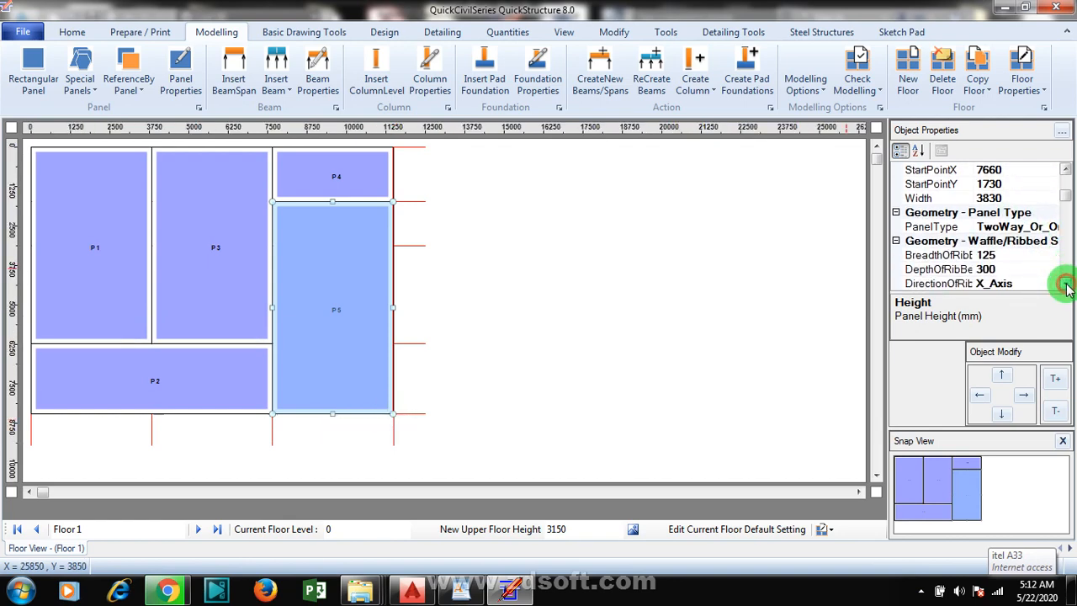
click(1065, 286)
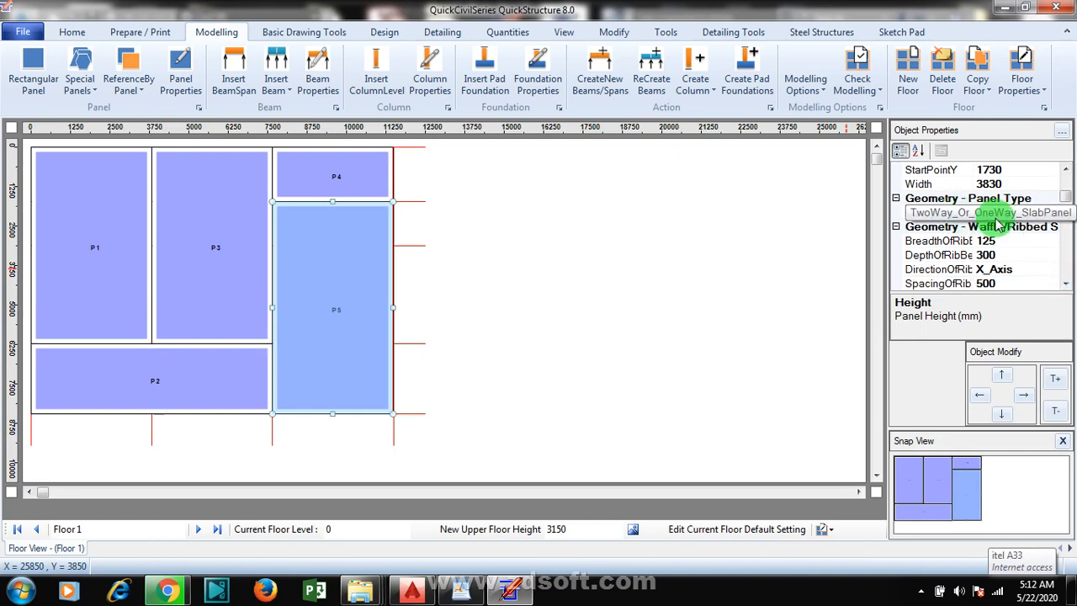
click(1024, 215)
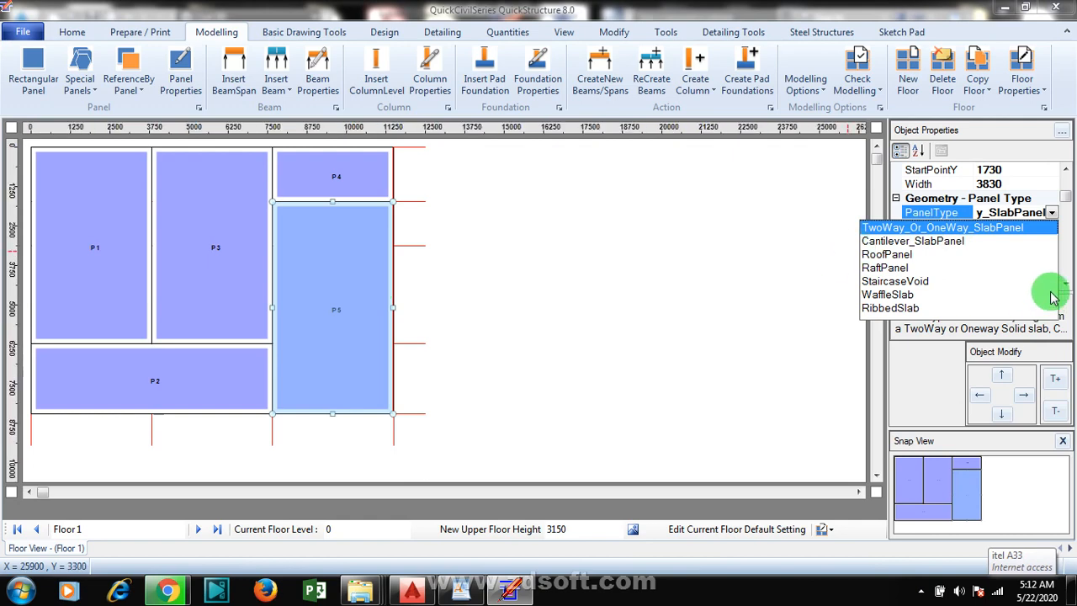
click(894, 280)
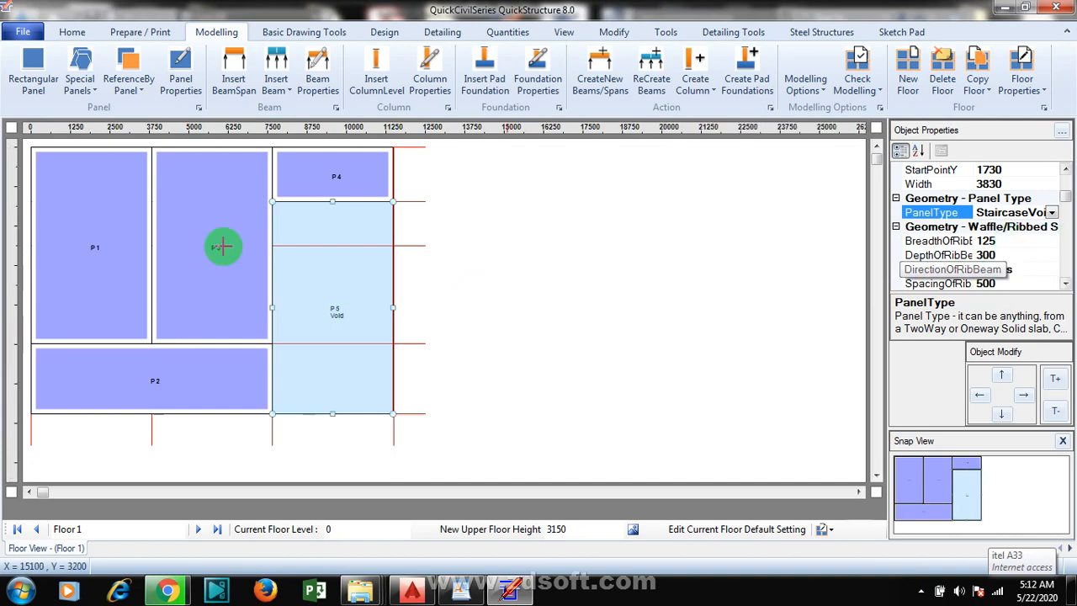
Select panel P4 and examine its waffle/ribbed slab settings for rib beam breadth, depth, direction and spacing
click(225, 245)
click(360, 174)
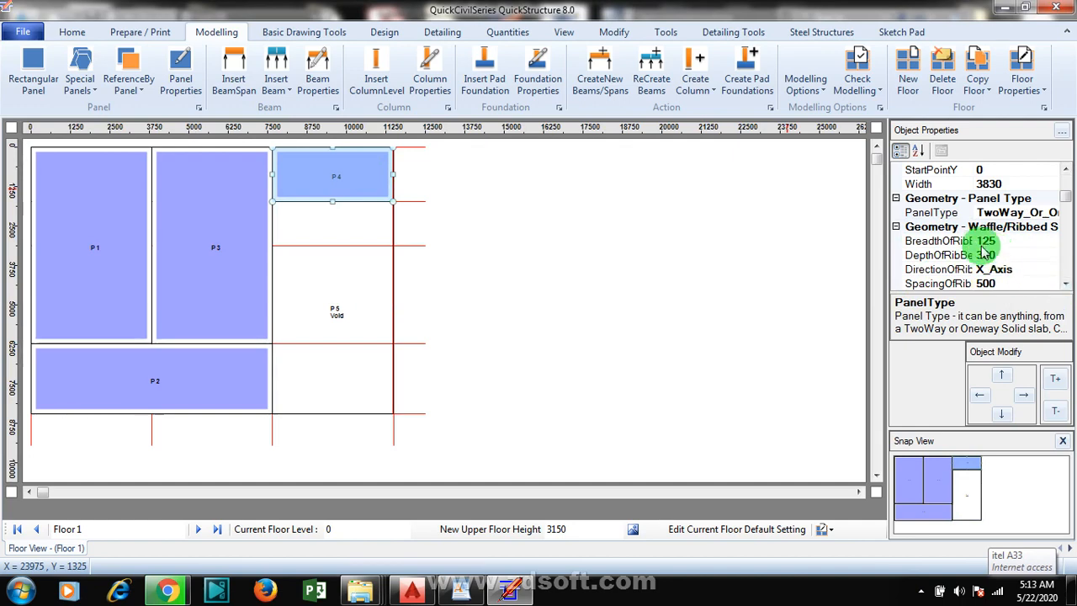
click(1066, 286)
click(1065, 286)
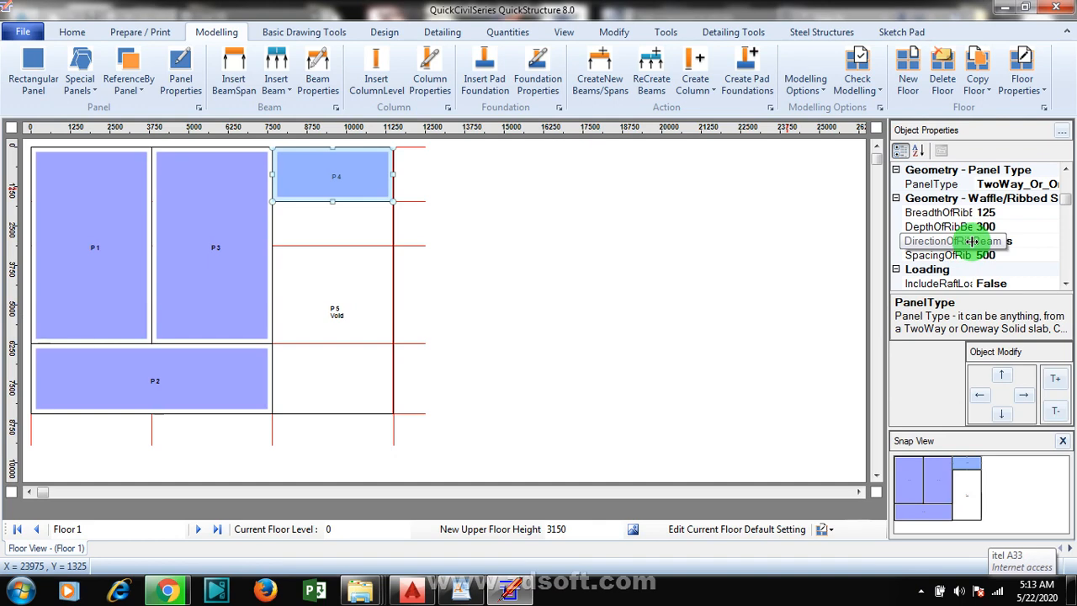
click(1040, 205)
click(1013, 212)
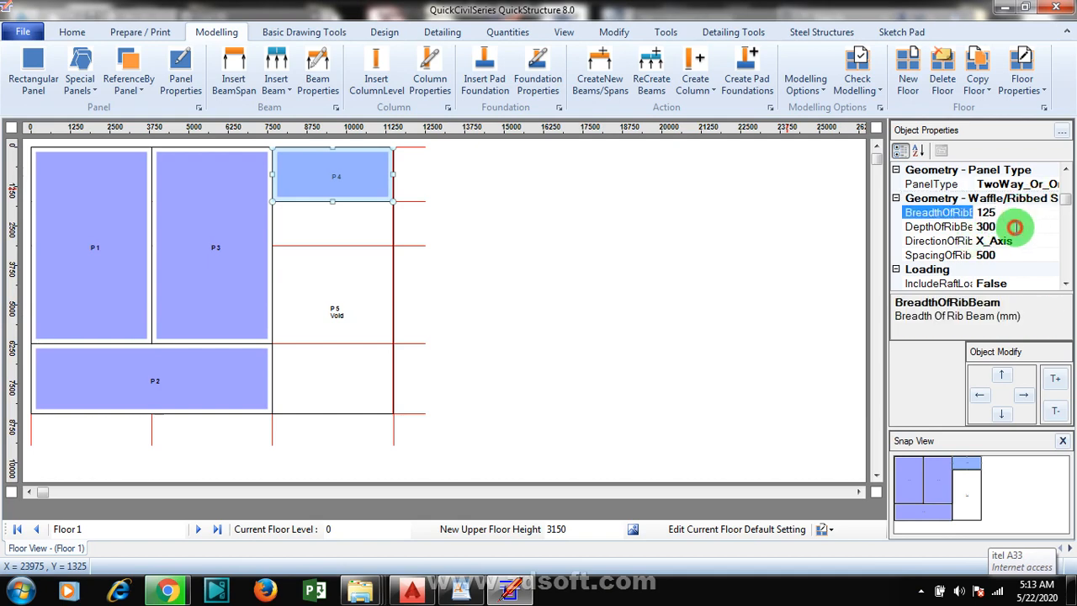
click(1013, 226)
click(1016, 242)
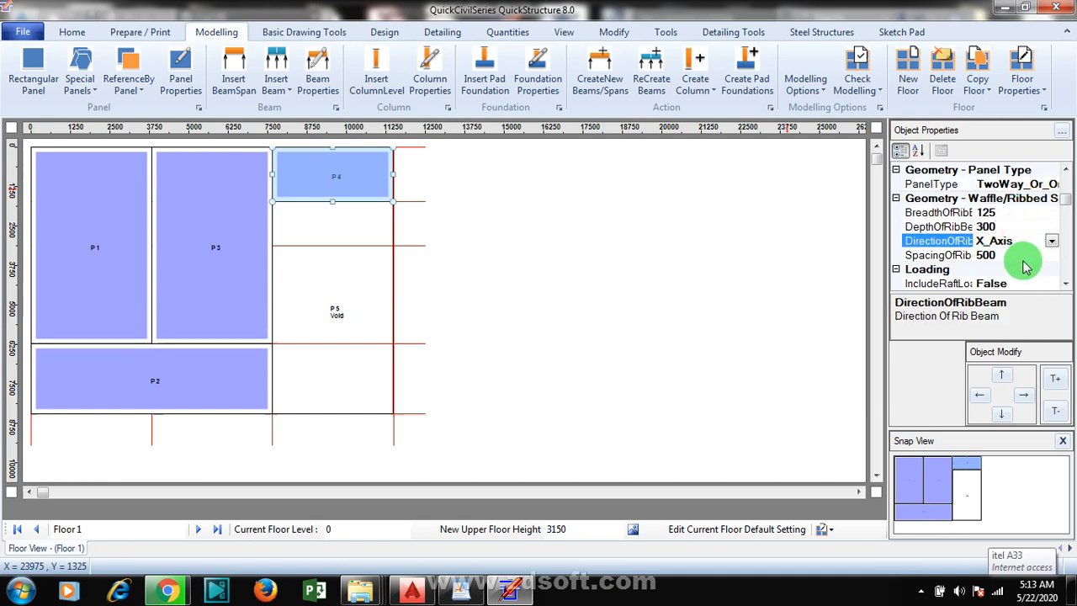
click(1023, 255)
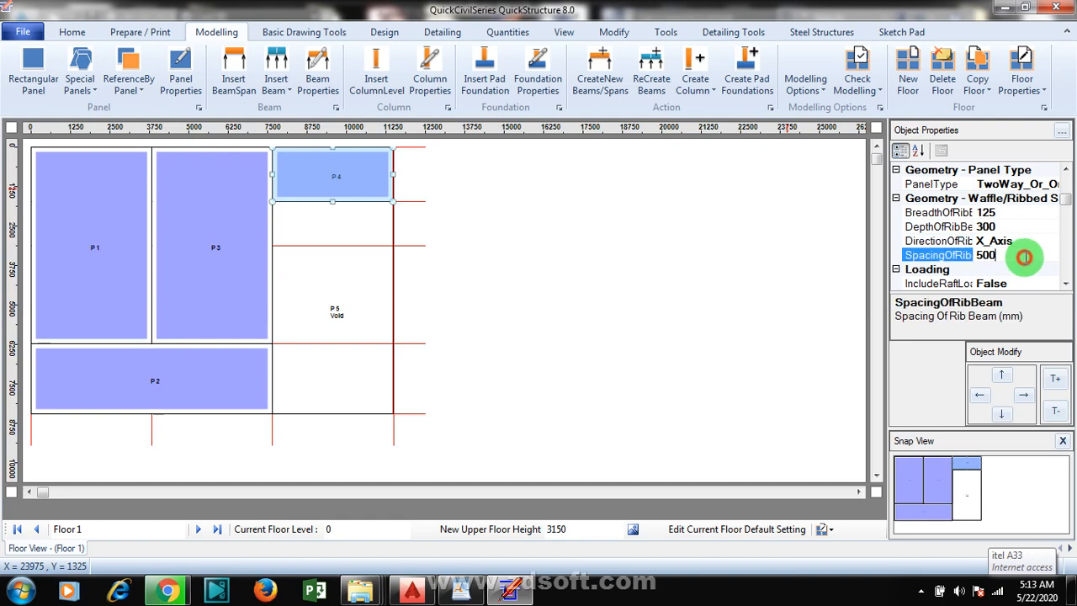
Look through panel P4's raft, roof and slab load inclusion settings and its slab loading properties
click(1066, 284)
click(1066, 285)
click(1066, 285)
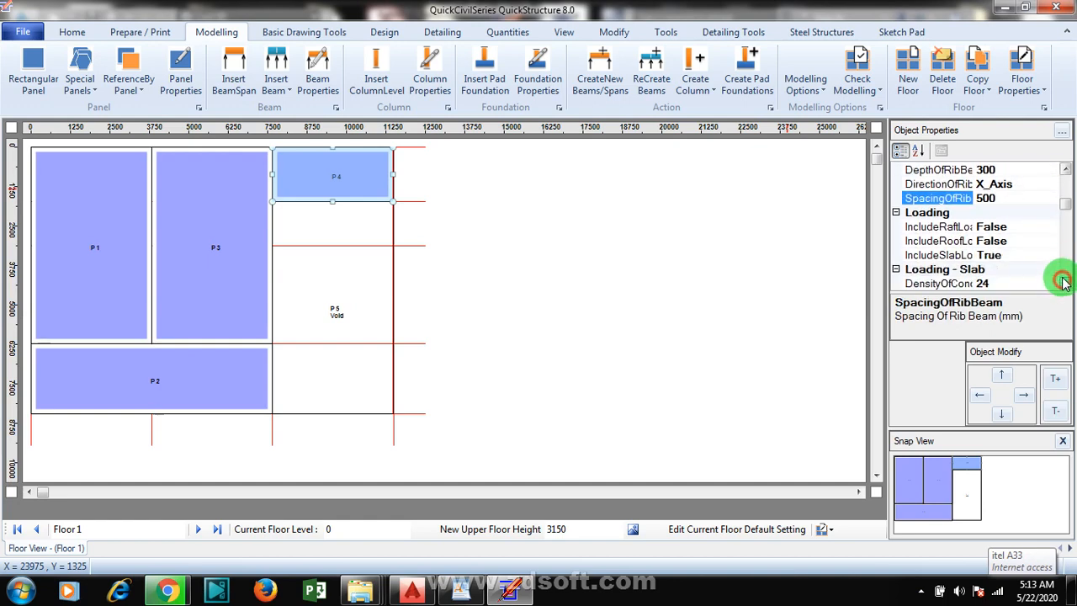
click(1066, 284)
click(1066, 284)
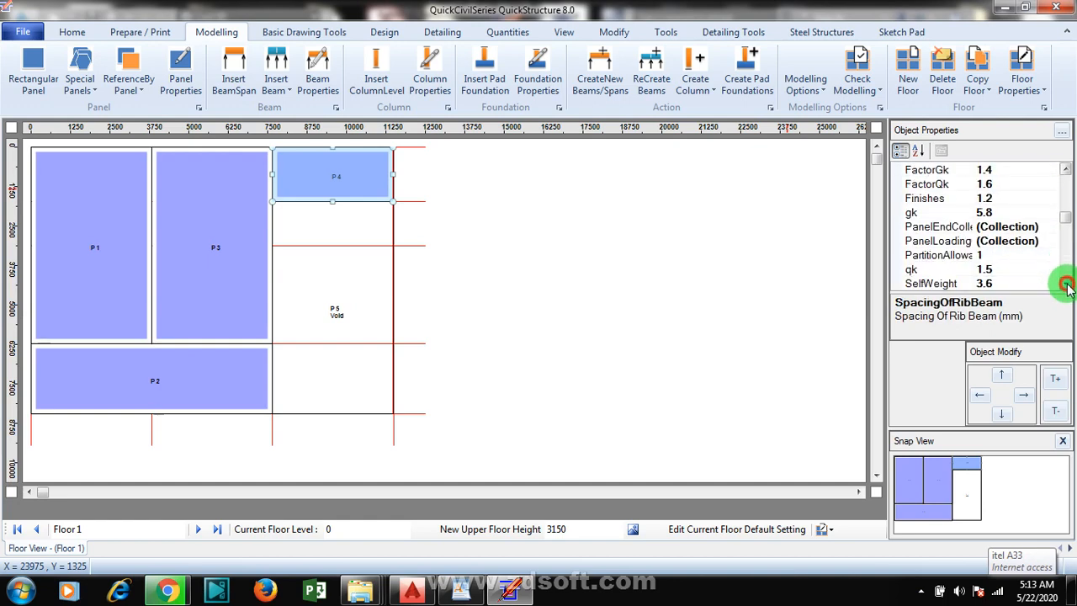
click(1066, 180)
click(1066, 181)
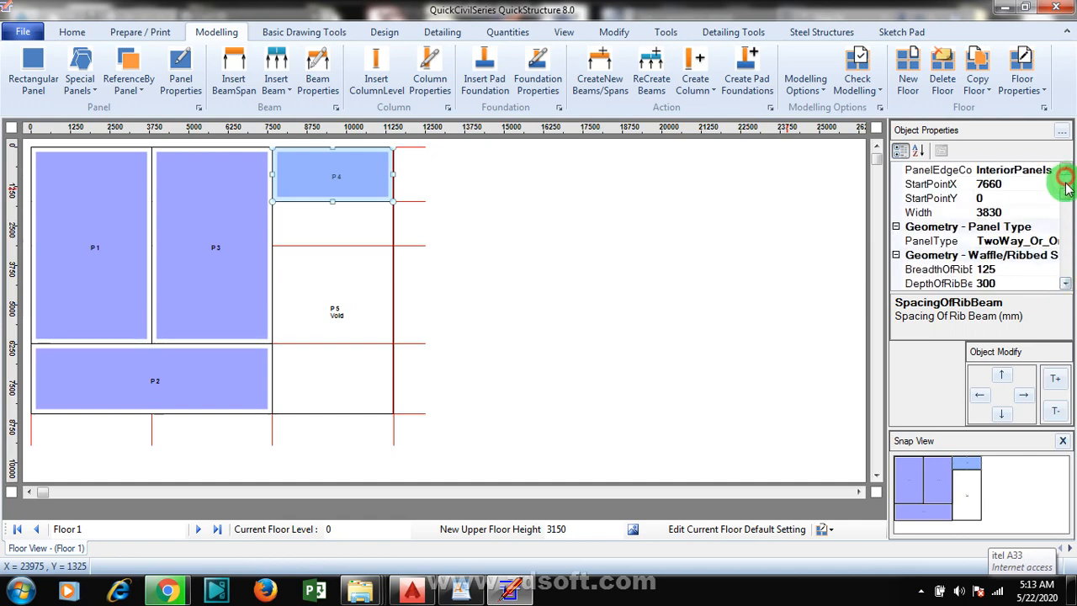
click(1066, 284)
click(1066, 284)
click(1066, 284)
click(1066, 284)
click(1066, 285)
click(1066, 284)
click(1066, 285)
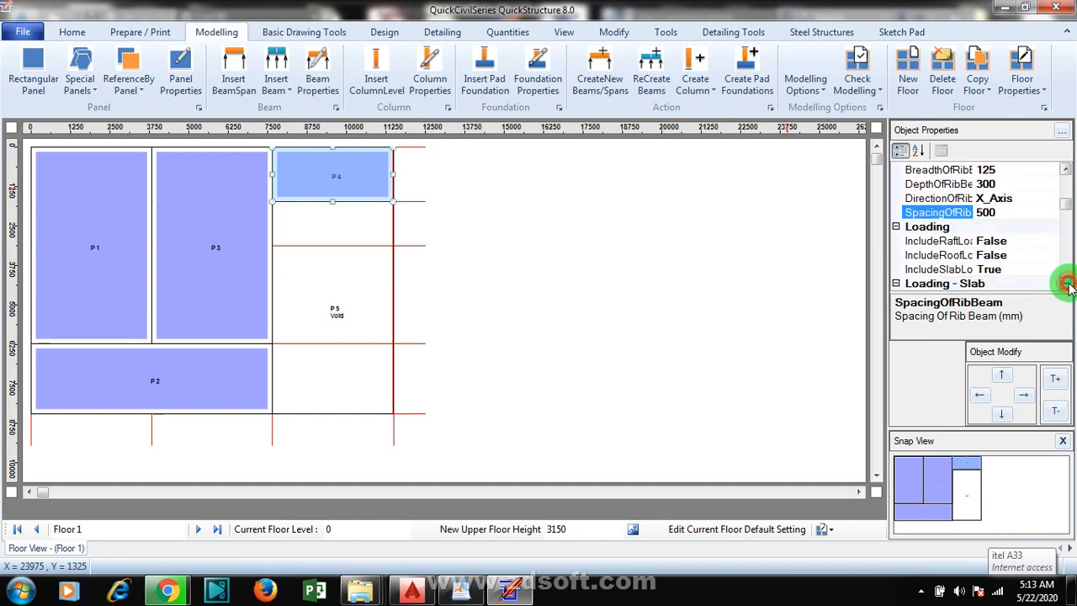
click(1066, 284)
click(1066, 284)
click(1066, 284)
click(1066, 285)
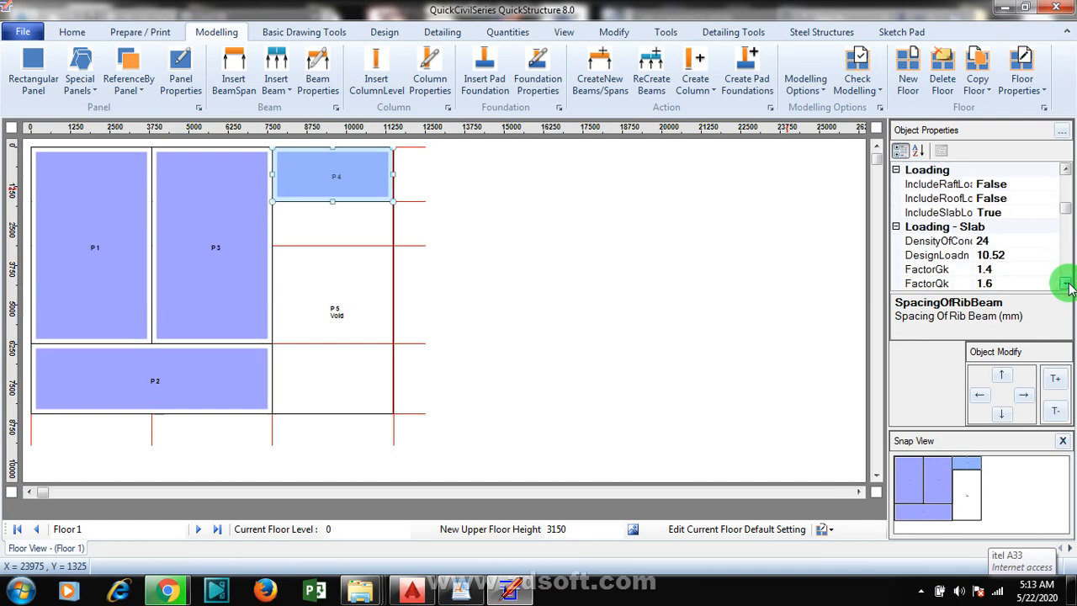
click(1066, 285)
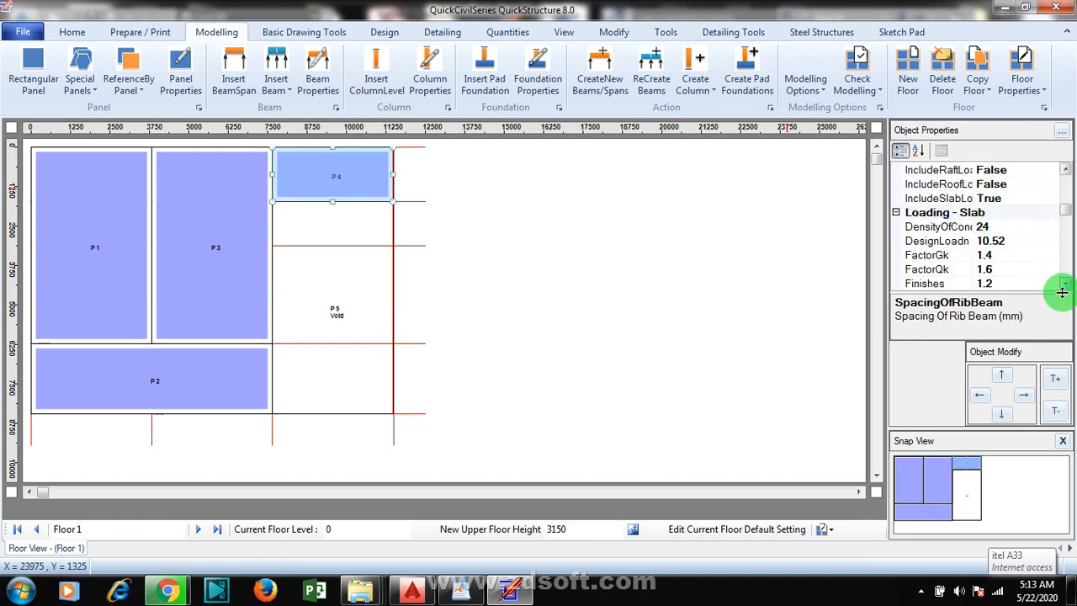
click(1066, 284)
click(1066, 284)
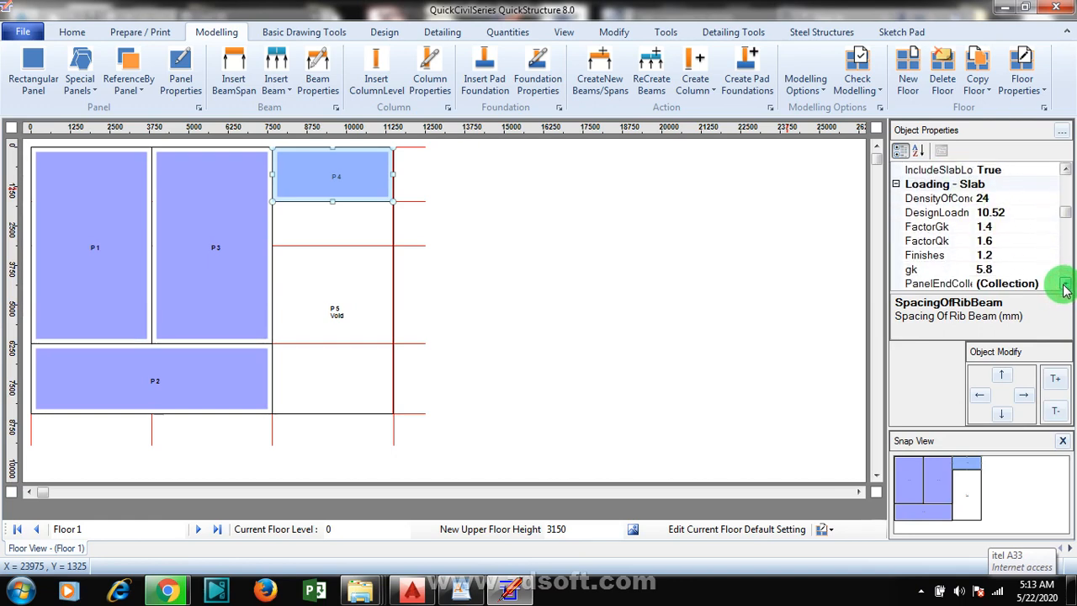
Examine panel P4's concrete density, Gk and Qk load factors and finishes load
click(1000, 198)
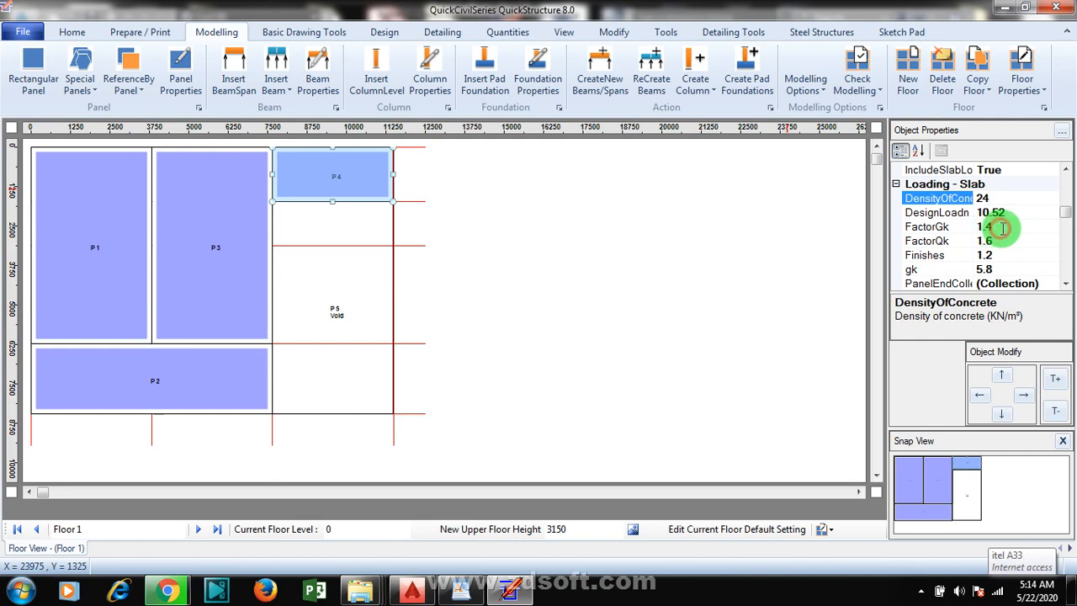
click(991, 228)
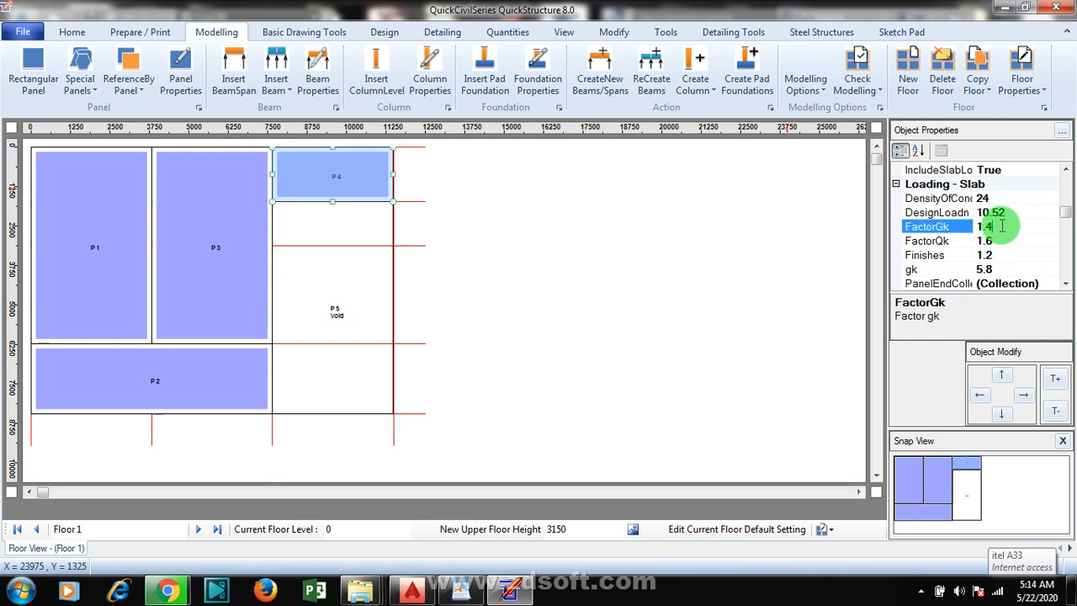
click(998, 241)
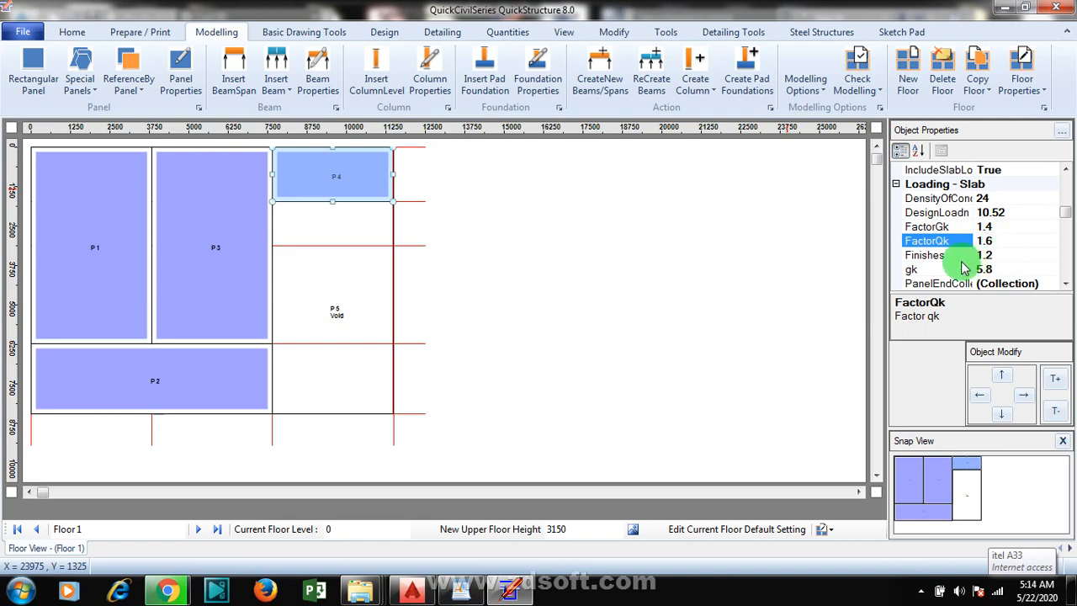
click(1009, 255)
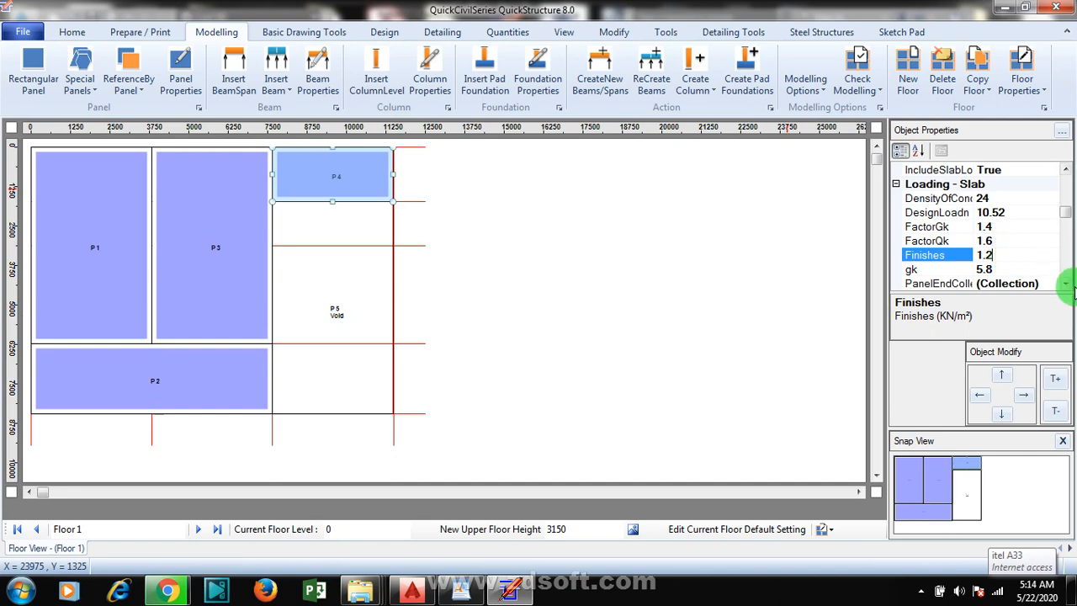
Review panel P4's remaining slab loading properties, including gk, partition allowance, qk and self weight, against the design load
double_click(1065, 283)
click(1065, 282)
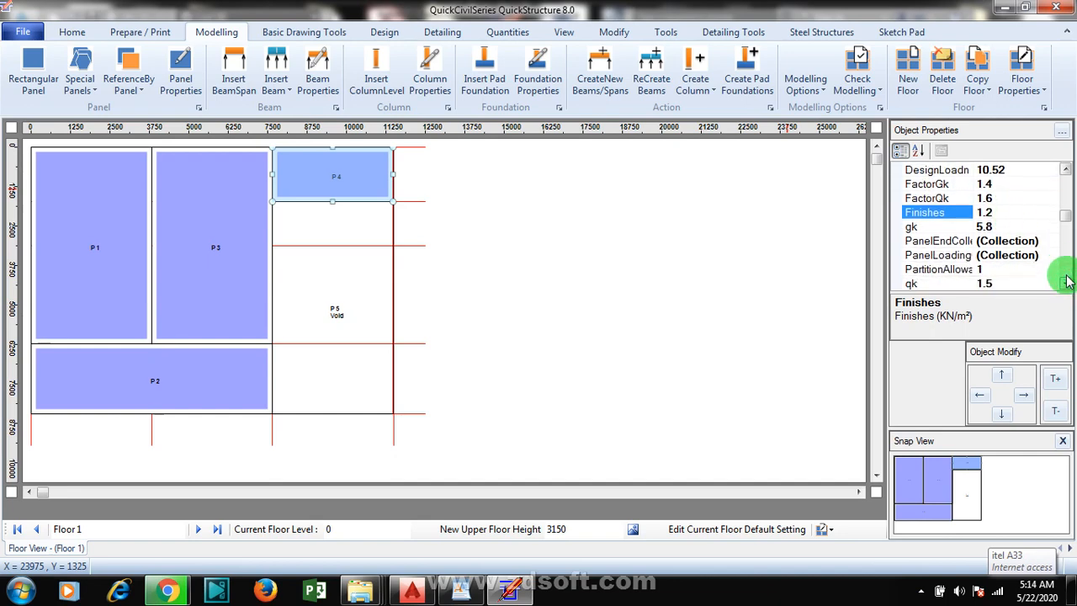
click(1065, 283)
click(1065, 283)
click(1065, 284)
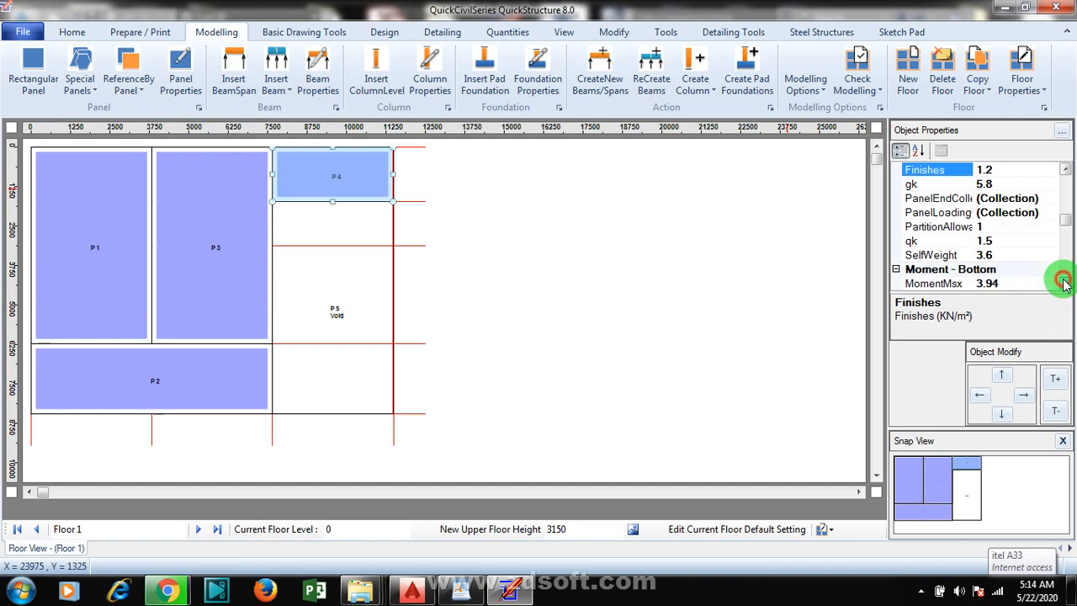
click(1066, 170)
double_click(1065, 169)
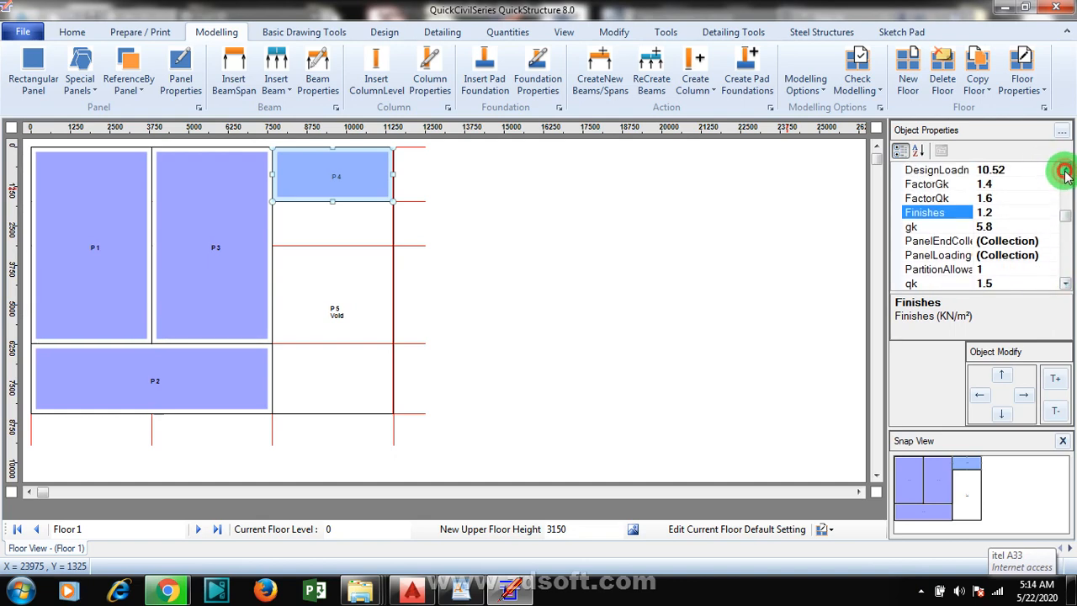
click(1065, 170)
double_click(1065, 170)
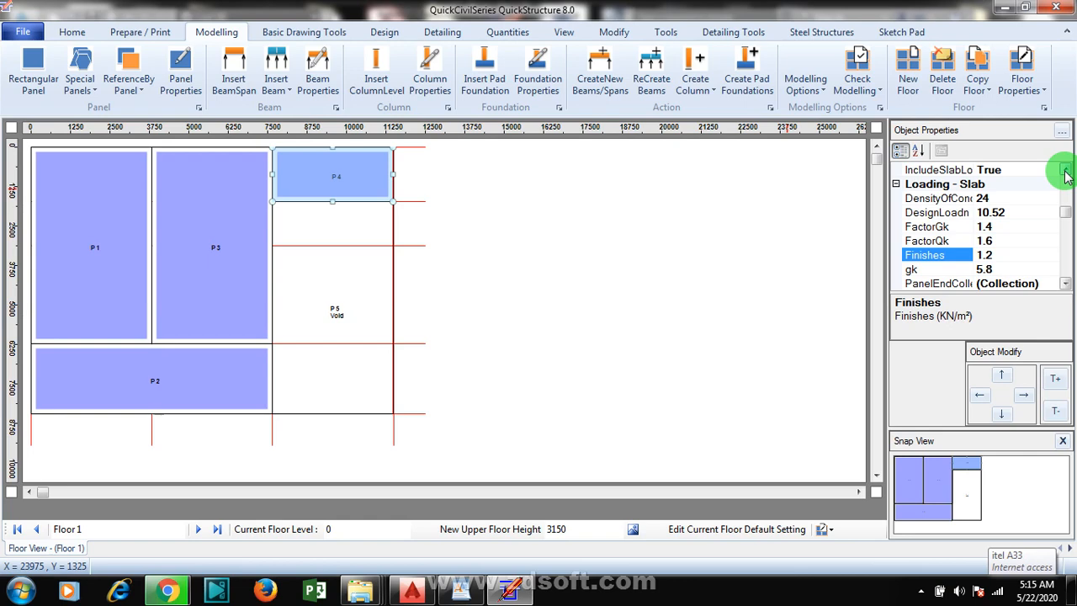
click(1065, 287)
click(1065, 287)
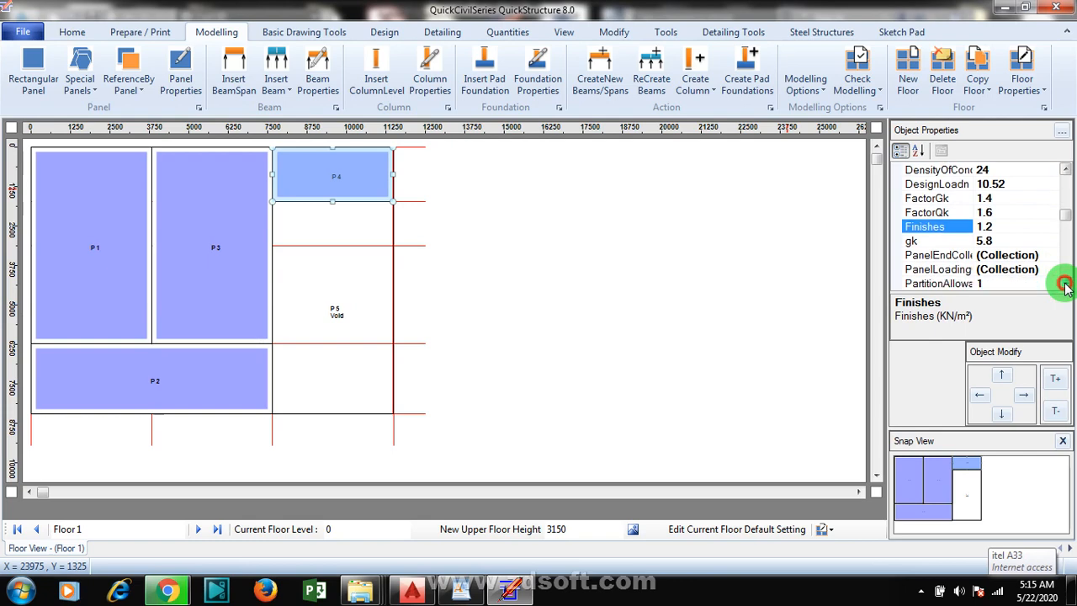
Look through panel P4's remaining slab loading properties and bottom moments, and return to its slab load factors
click(1065, 287)
click(1065, 287)
click(1065, 287)
click(1065, 287)
click(1065, 287)
click(1065, 287)
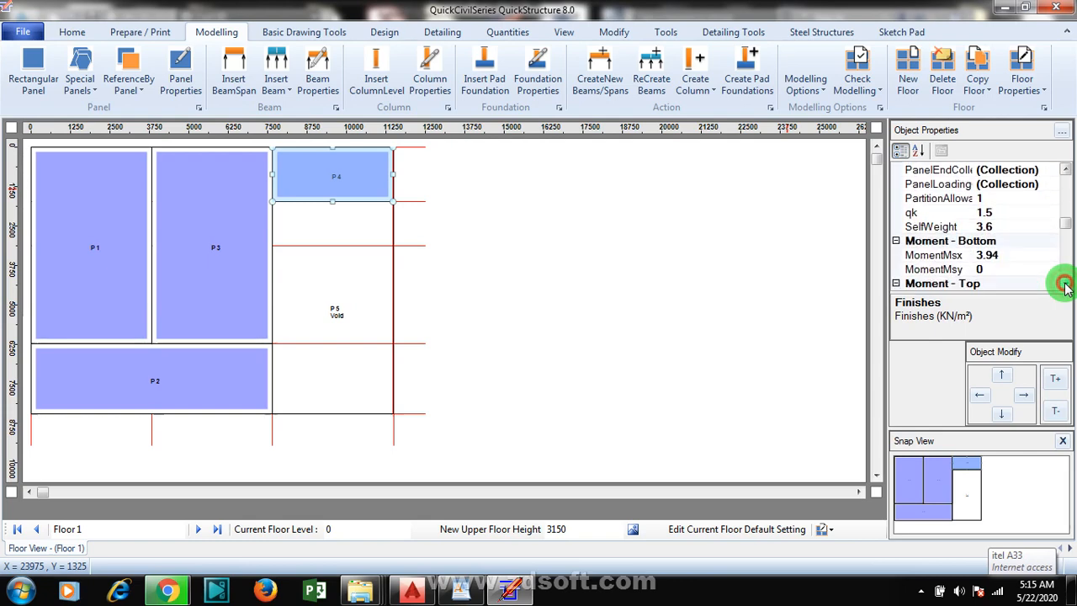
click(1065, 287)
click(1065, 286)
click(1064, 171)
click(1065, 170)
click(1064, 171)
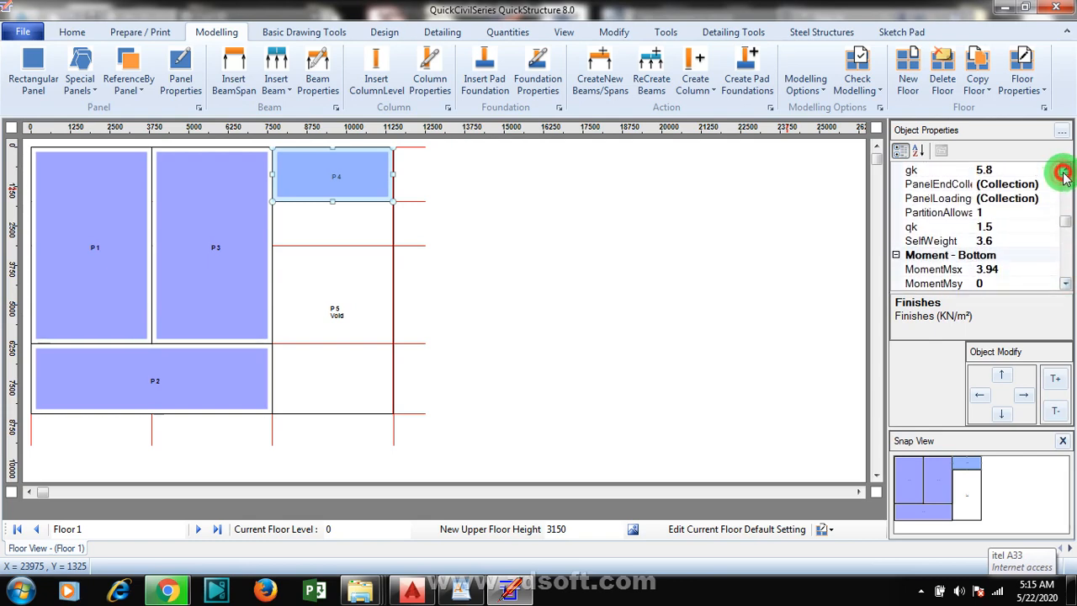
click(1064, 171)
click(1065, 171)
click(1064, 171)
click(1064, 170)
click(1065, 171)
click(1064, 171)
click(1064, 171)
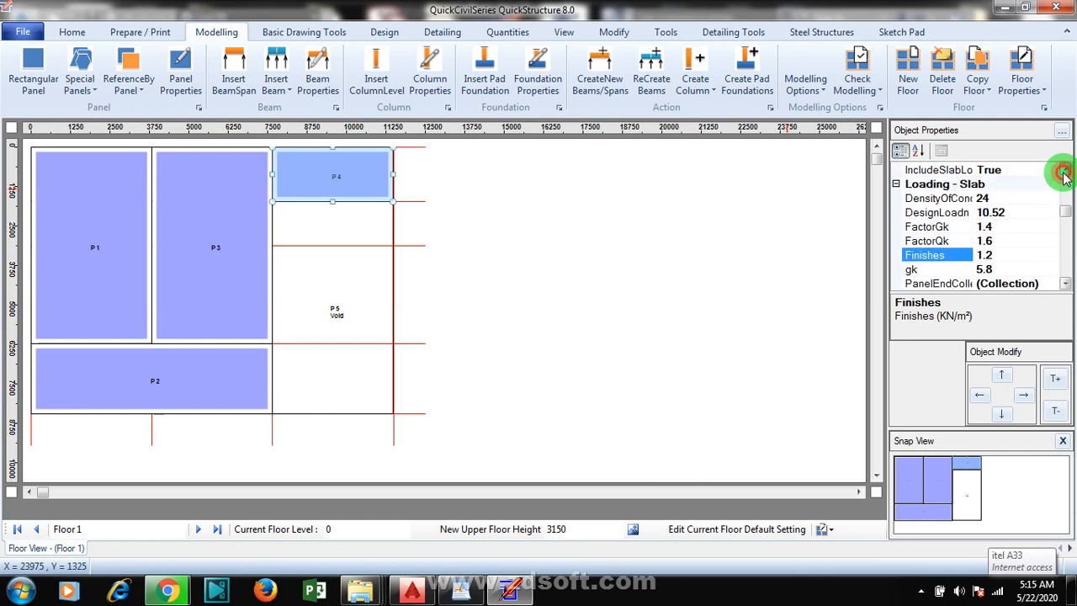
click(1064, 171)
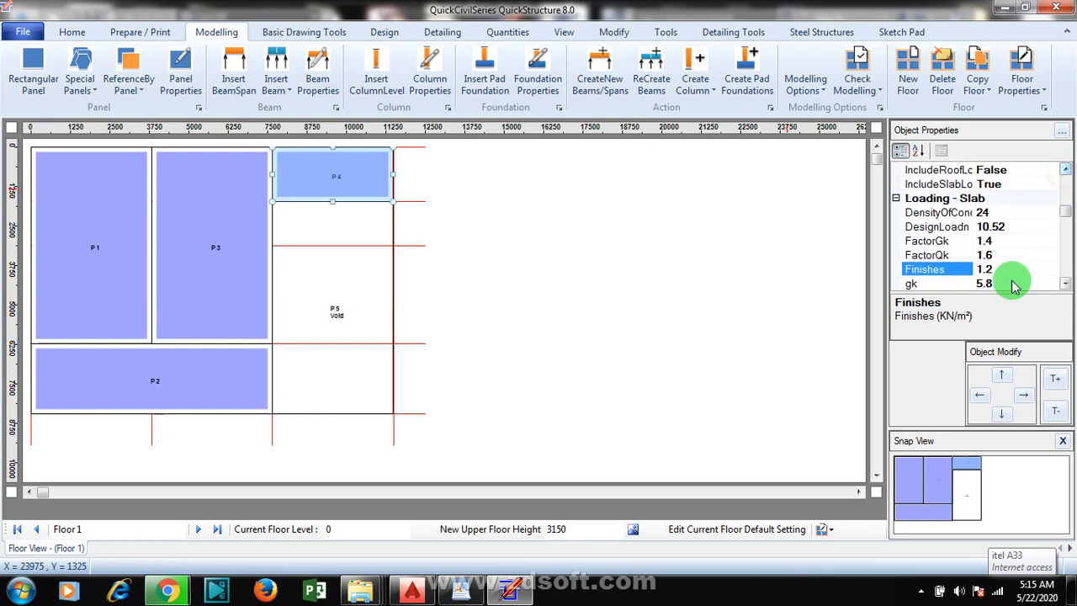
Recheck panel P4's raft, roof and slab load inclusion settings together with its concrete density and design load
click(1065, 170)
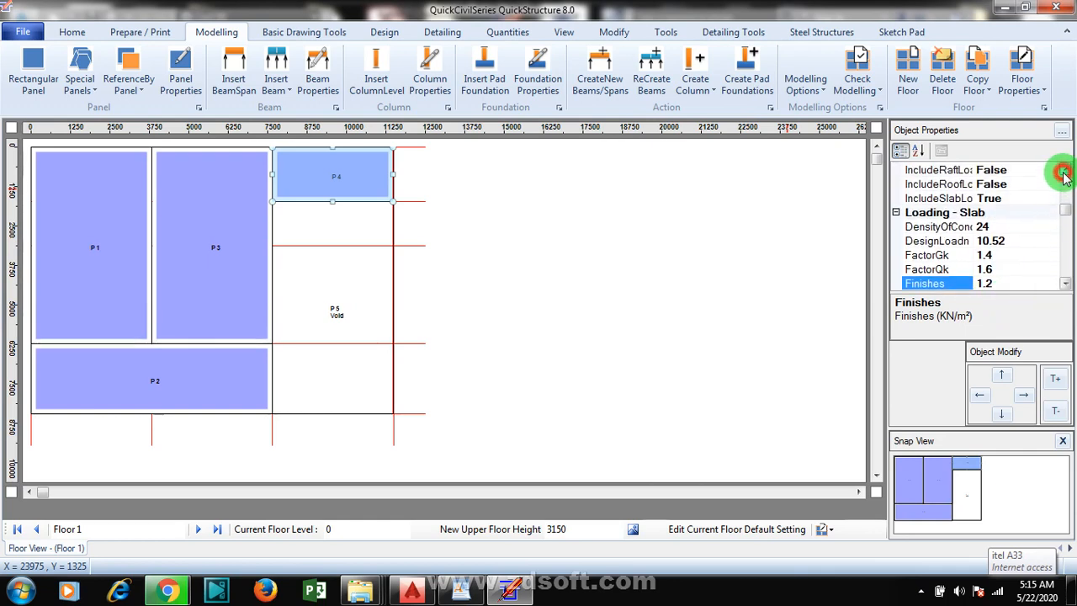
click(1064, 171)
click(1064, 170)
click(1064, 171)
click(1064, 170)
click(1065, 171)
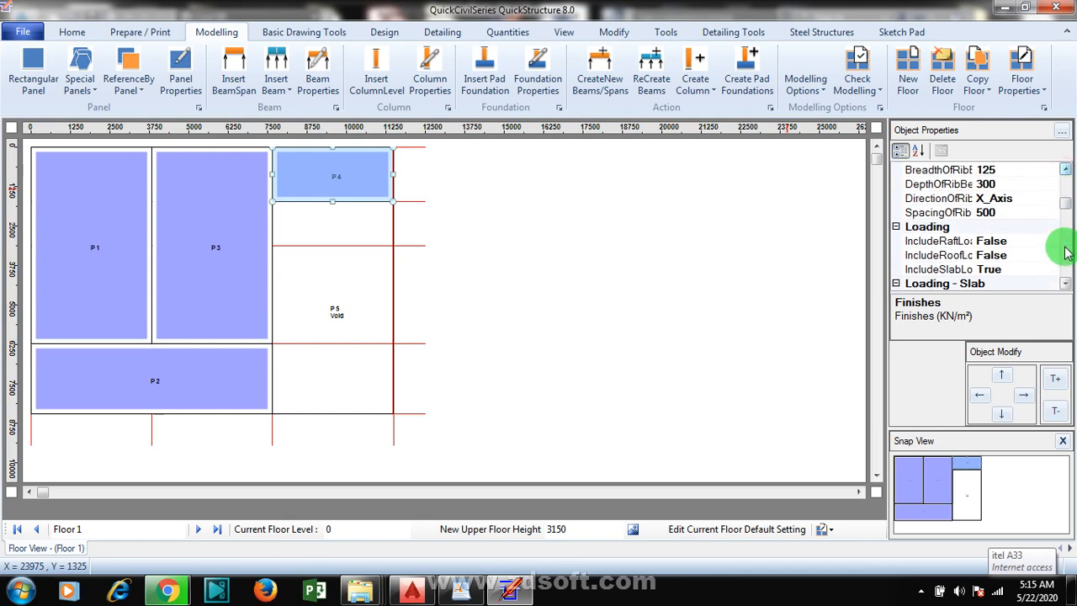
click(1065, 283)
click(1066, 284)
click(1065, 283)
click(1066, 284)
click(1065, 284)
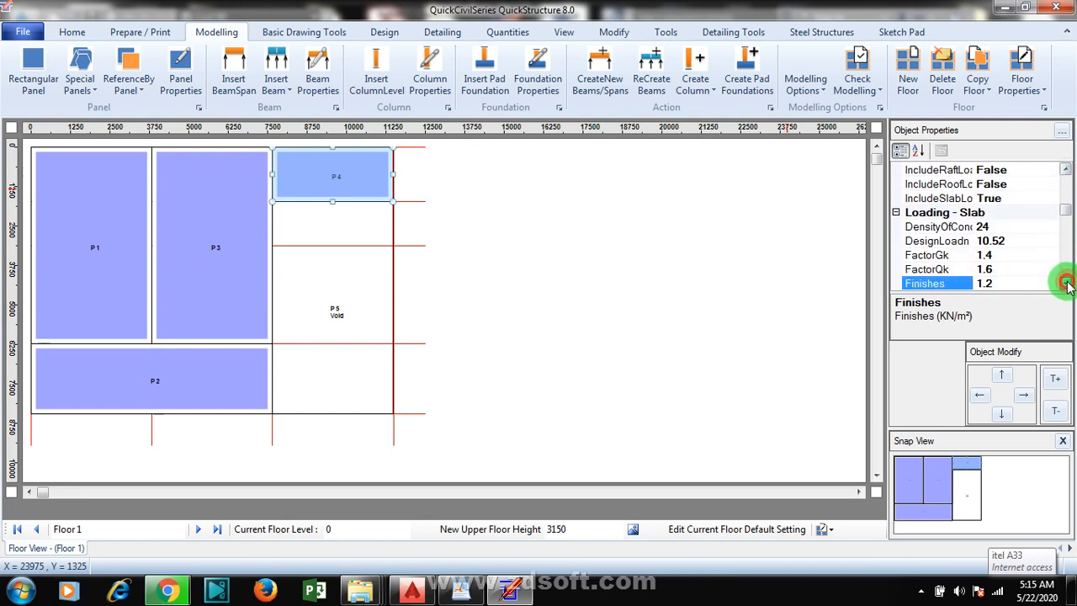
click(1065, 283)
click(1066, 284)
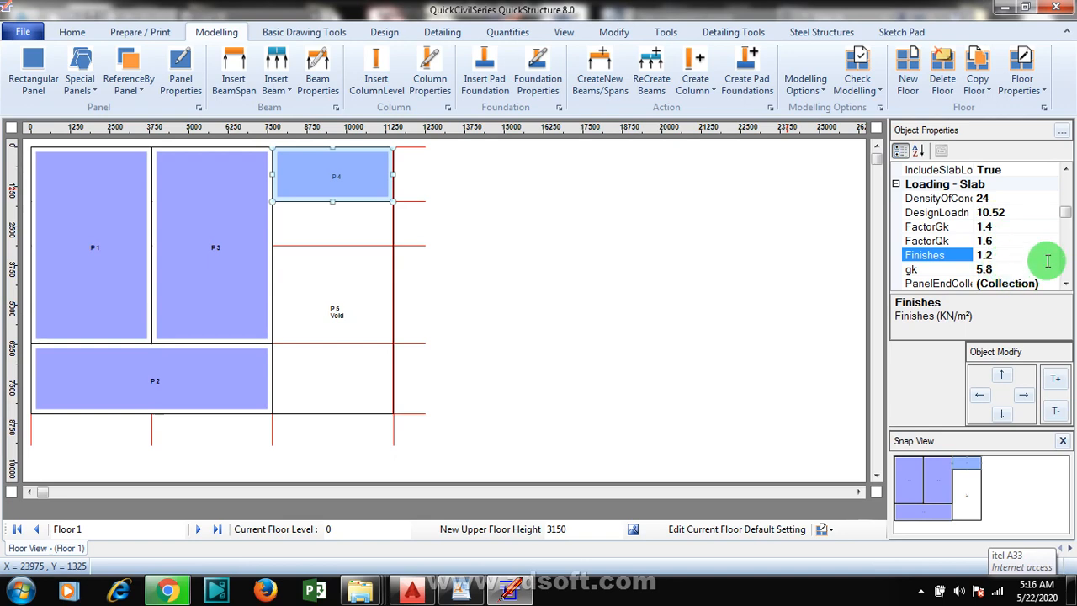
Examine panel P4's partition allowance alongside its finishes, gk, qk and self weight loads
click(1066, 170)
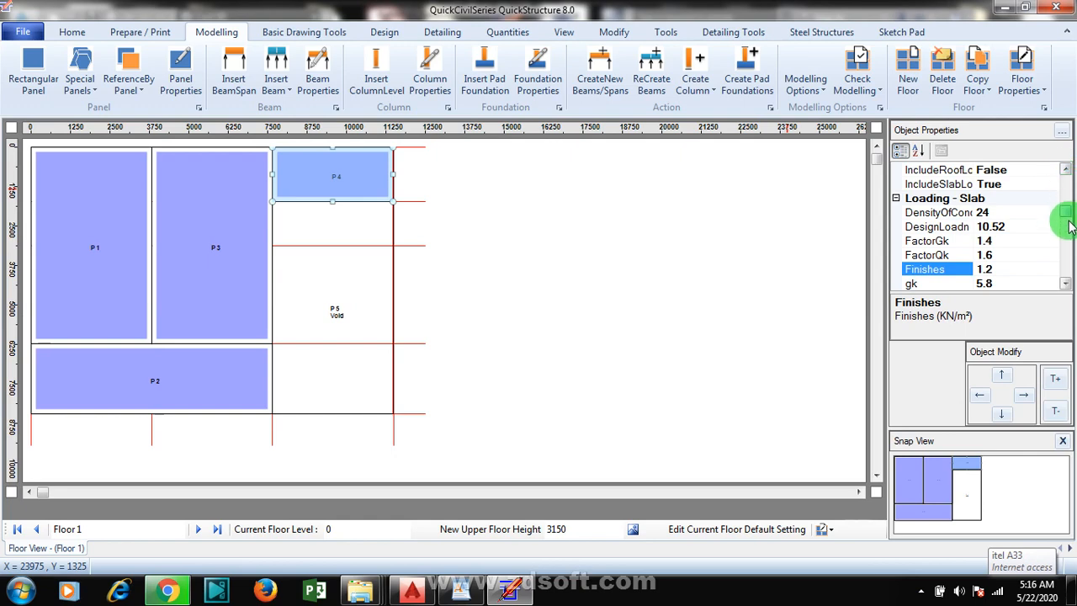
click(1066, 286)
click(1066, 286)
click(1066, 286)
click(1066, 286)
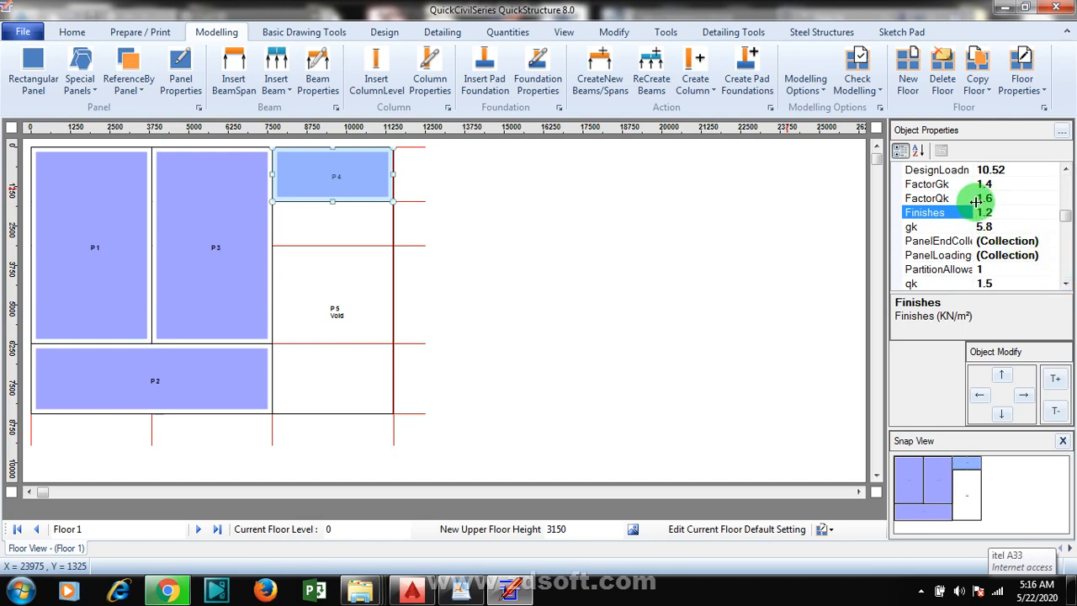
click(986, 271)
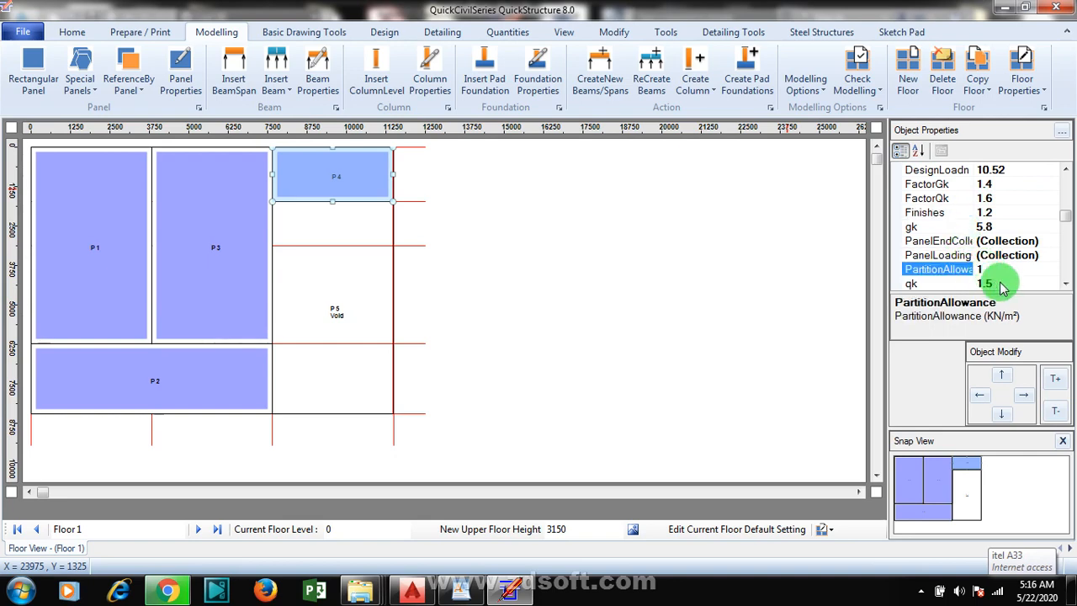
click(1064, 284)
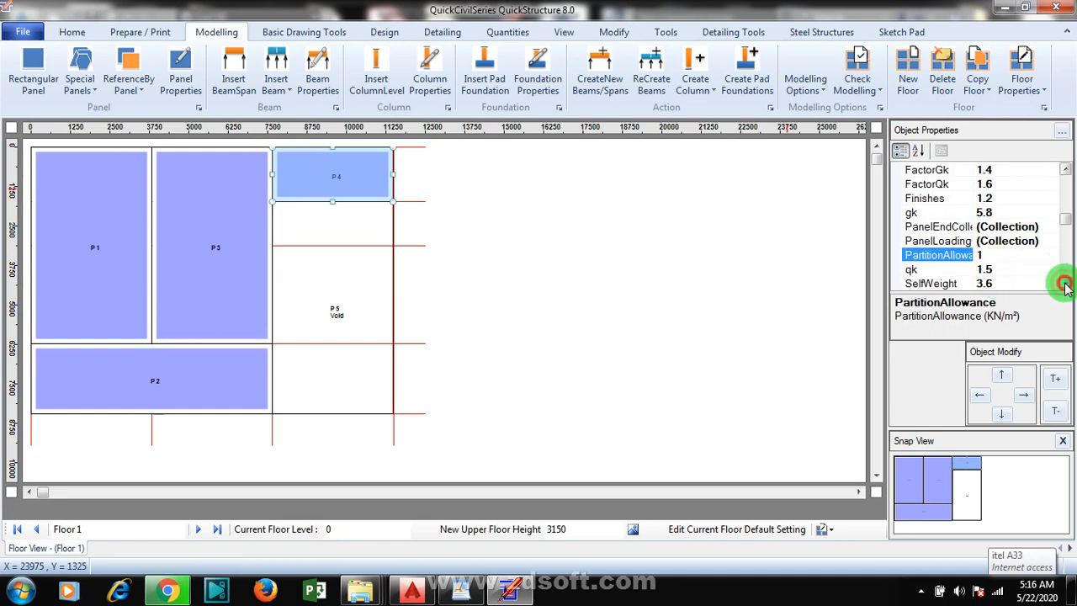
click(1064, 284)
click(1063, 171)
click(1063, 170)
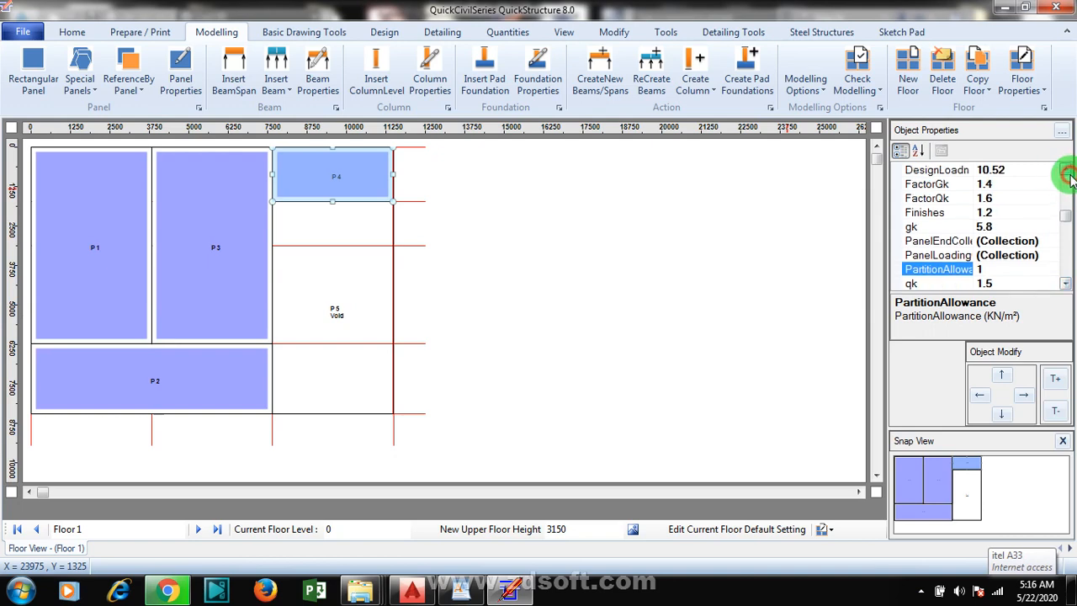
click(1063, 171)
click(1064, 171)
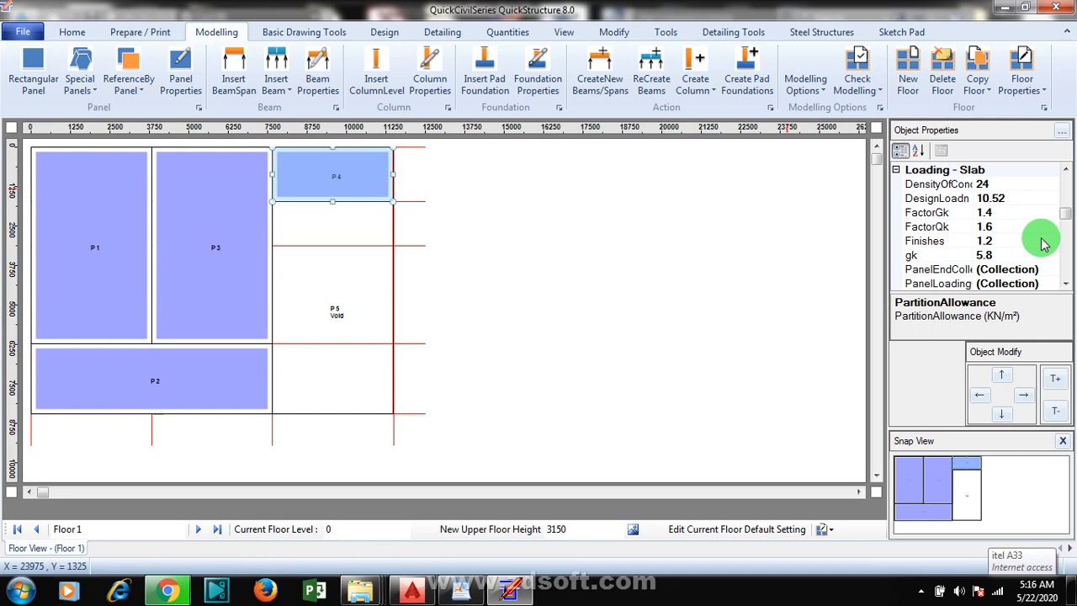
Compare panel P4's design load with its Gk and Qk factors, characteristic loads and self weight
click(1065, 170)
click(1065, 169)
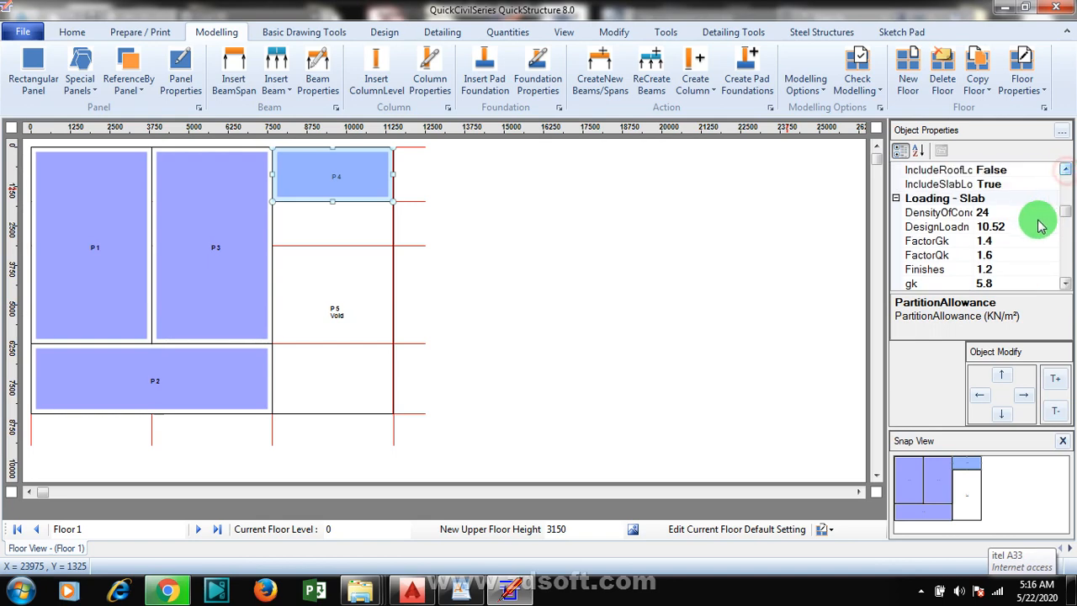
click(1065, 284)
click(1065, 284)
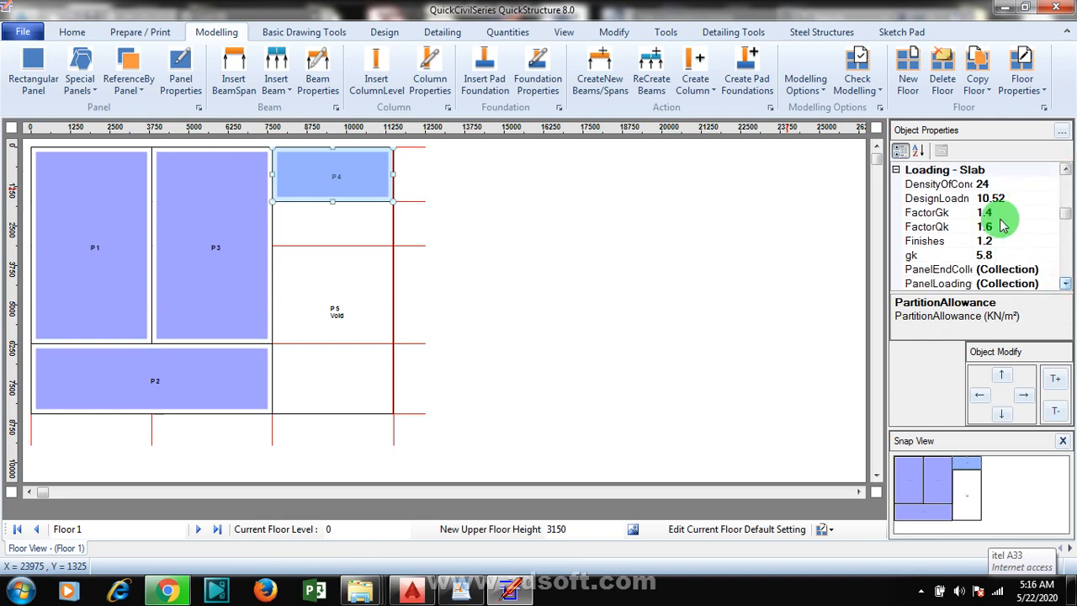
click(1065, 169)
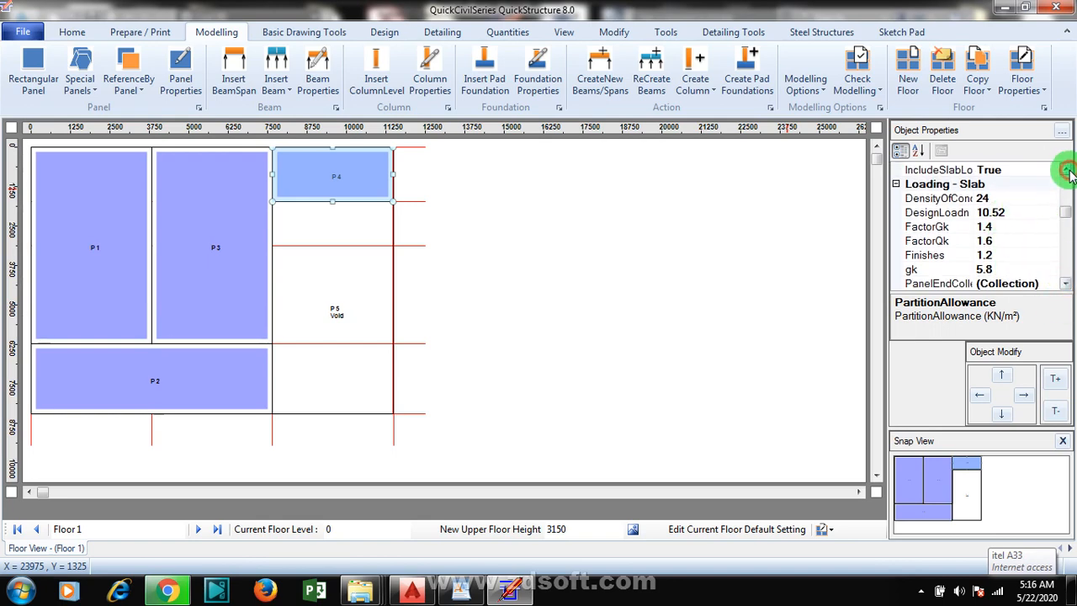
click(1065, 169)
click(1065, 169)
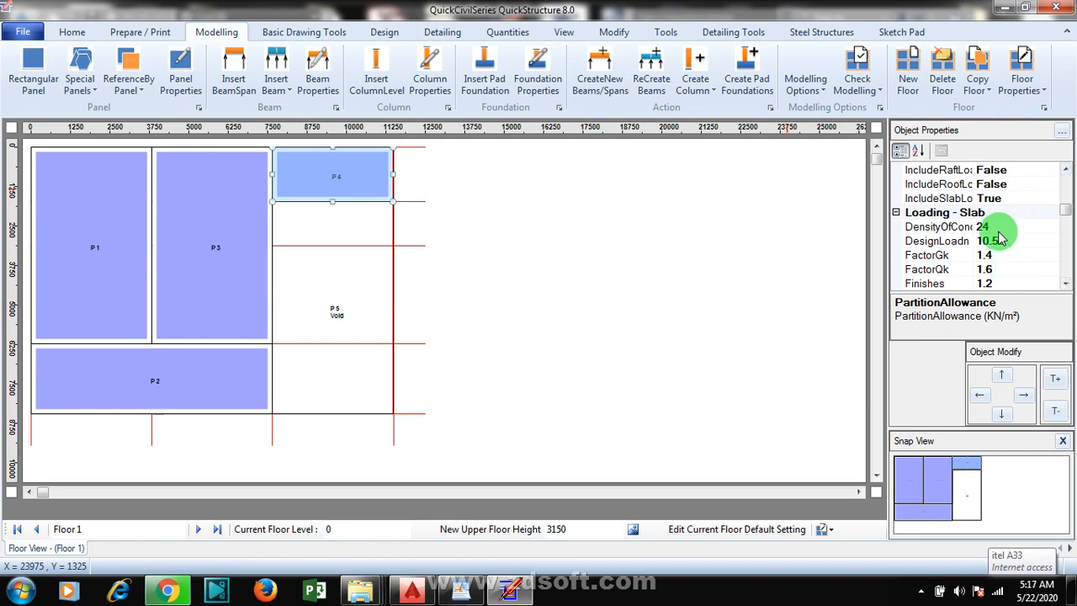
click(1066, 286)
click(1066, 286)
click(1066, 286)
click(1066, 286)
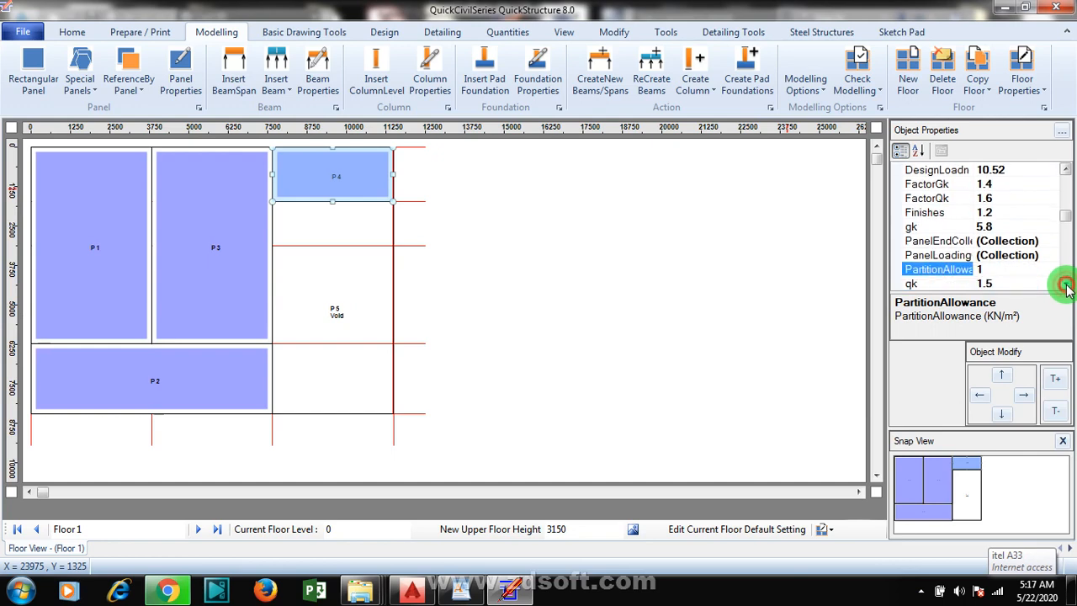
click(1066, 286)
click(1066, 286)
Look back over panel P4's loading, waffle/ribbed slab and panel type settings up to its geometry properties
click(1066, 169)
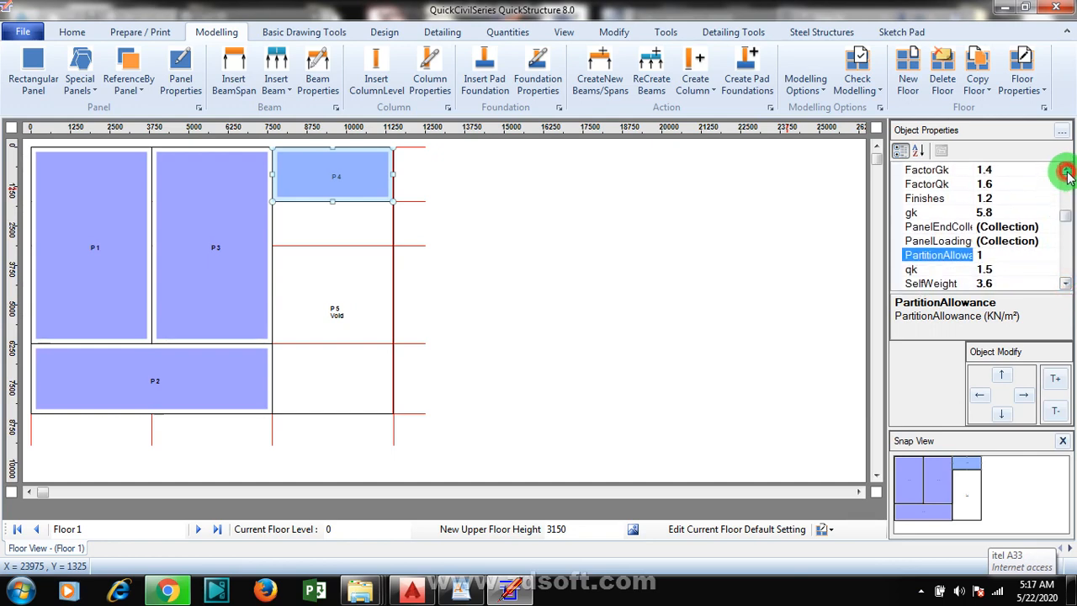
click(1065, 169)
click(1066, 169)
click(1066, 169)
click(1066, 169)
click(1066, 169)
click(1066, 169)
click(1066, 169)
click(1066, 169)
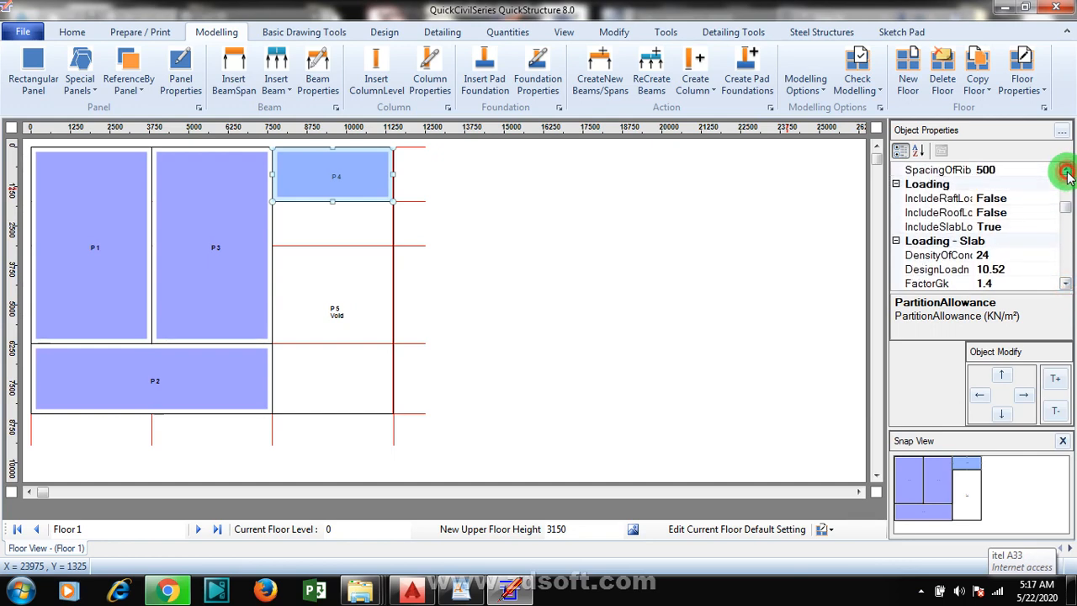
click(1066, 169)
click(1066, 169)
click(1066, 169)
click(1066, 169)
click(1066, 169)
click(1066, 169)
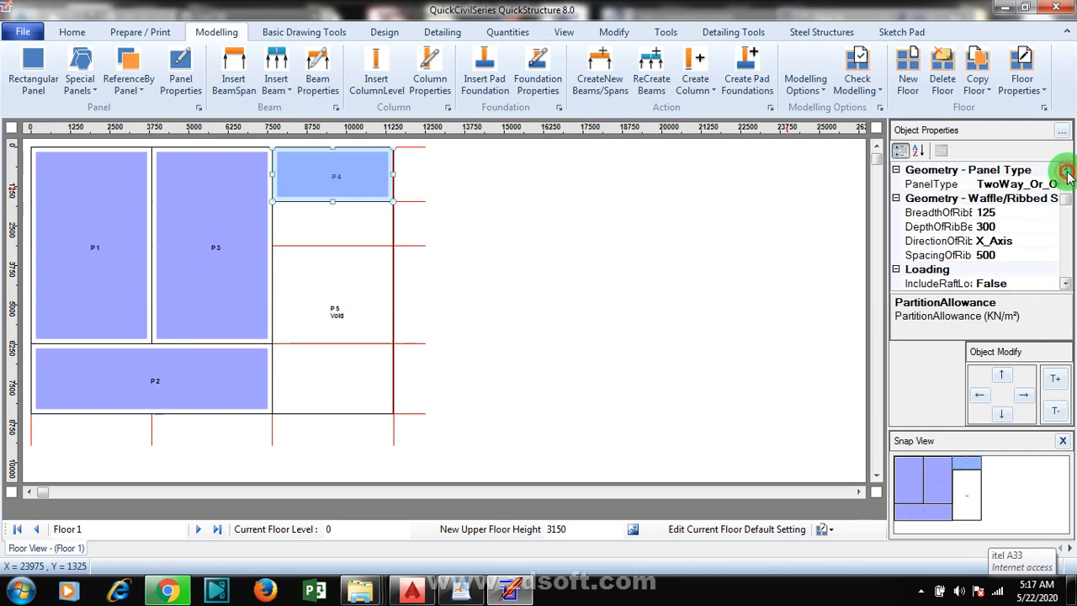
click(1066, 169)
click(1066, 169)
click(1066, 169)
click(1066, 170)
click(1066, 169)
click(1066, 169)
click(1066, 169)
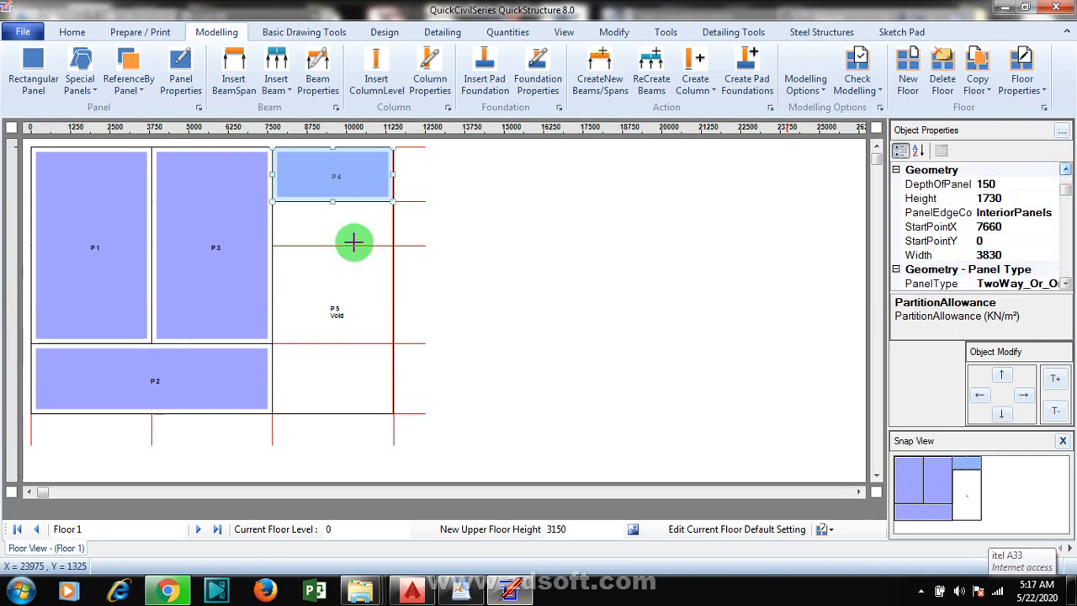
click(454, 223)
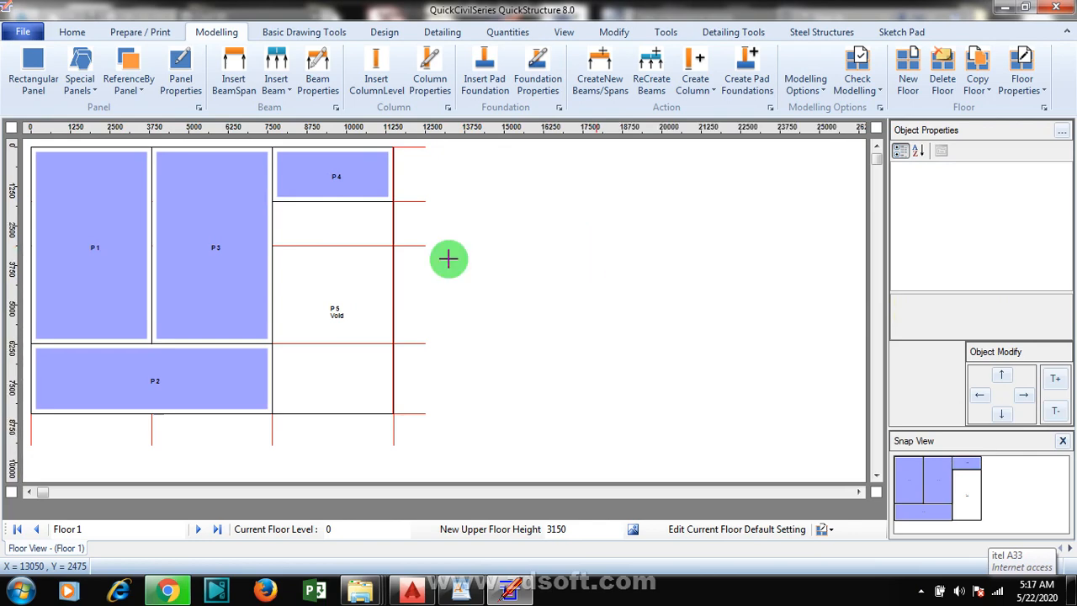
click(920, 592)
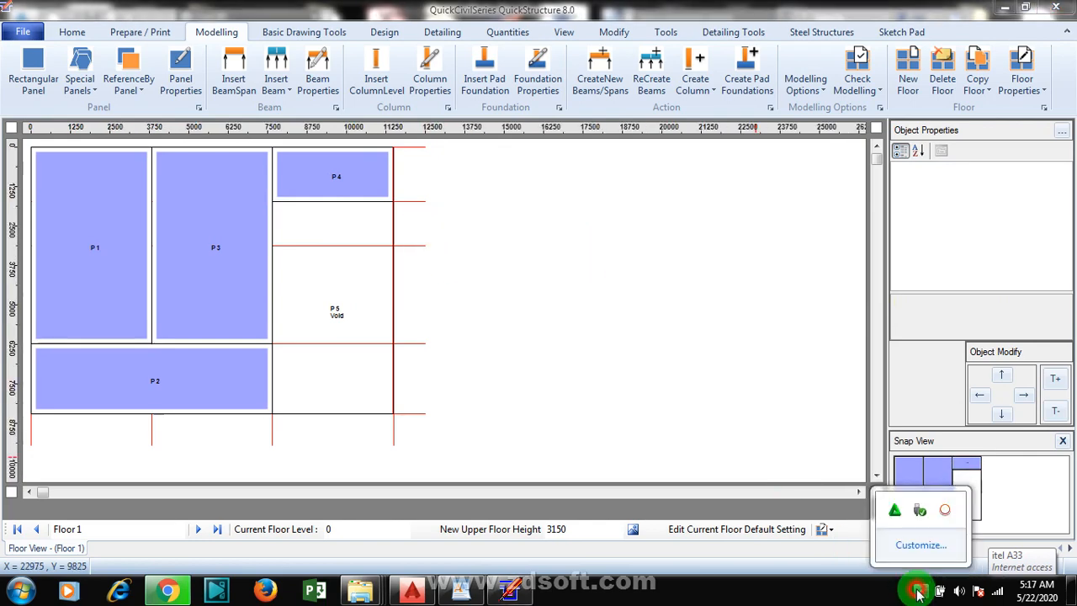
click(919, 592)
click(918, 591)
click(919, 591)
click(919, 591)
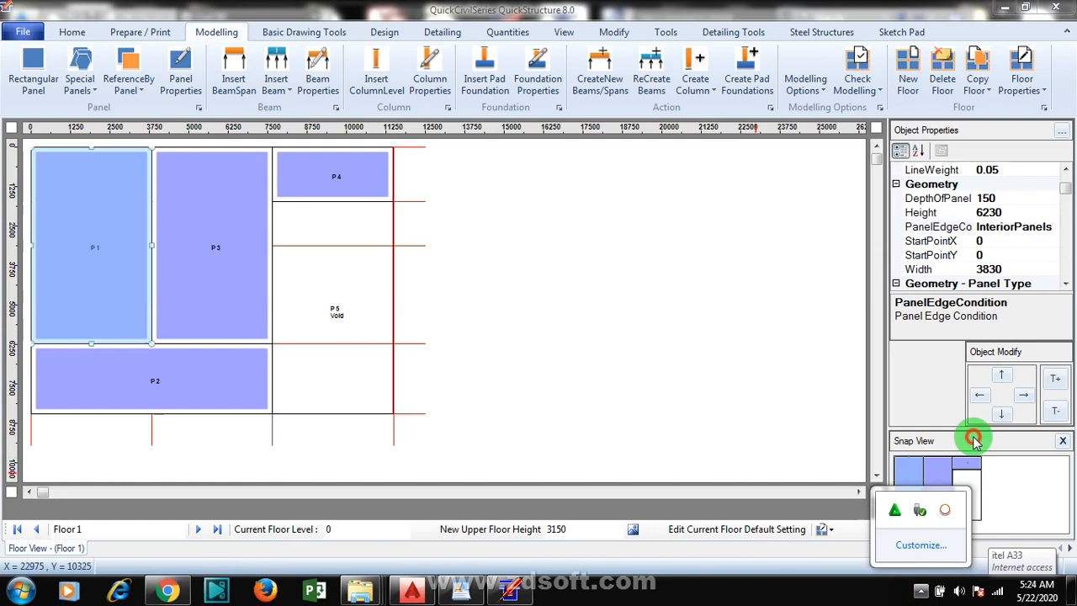
click(973, 440)
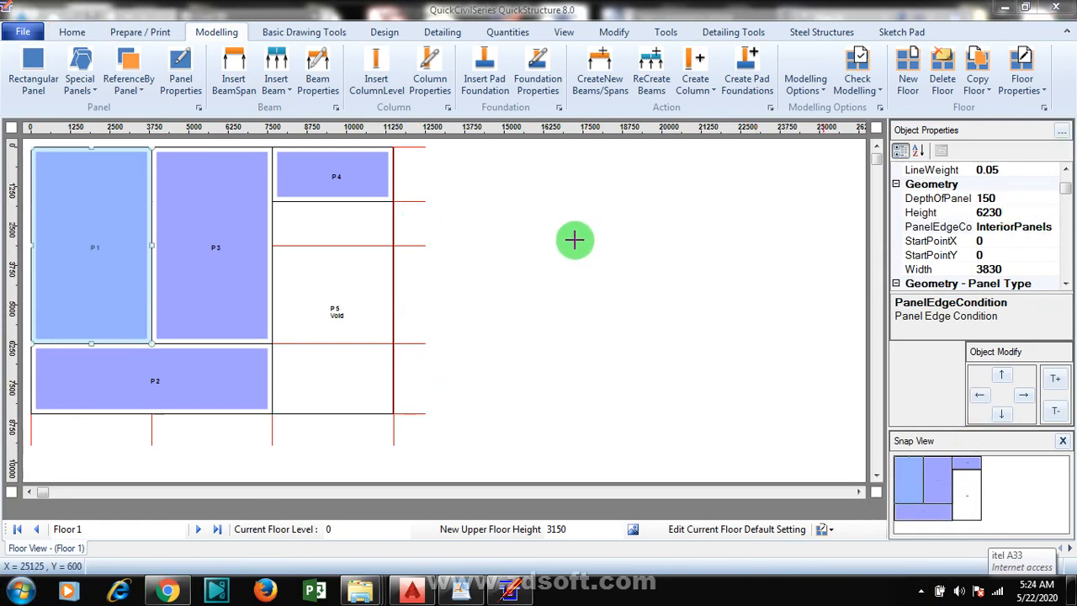
Set panel P4's edge condition to Three_Edges_Discontinuous_One_Short_Edge_Continuous
click(353, 182)
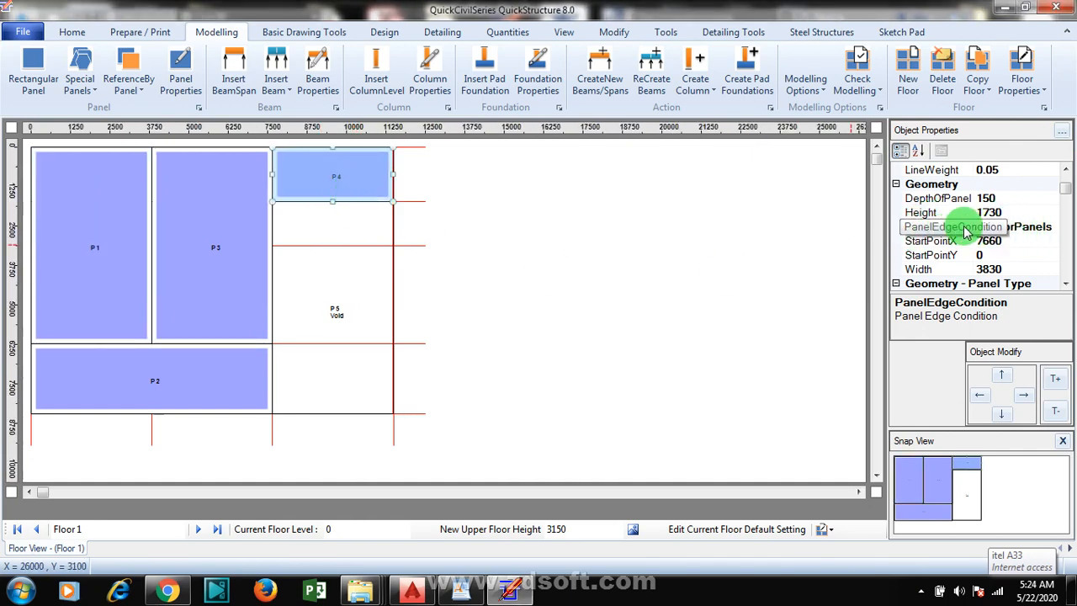
click(1052, 227)
click(1054, 227)
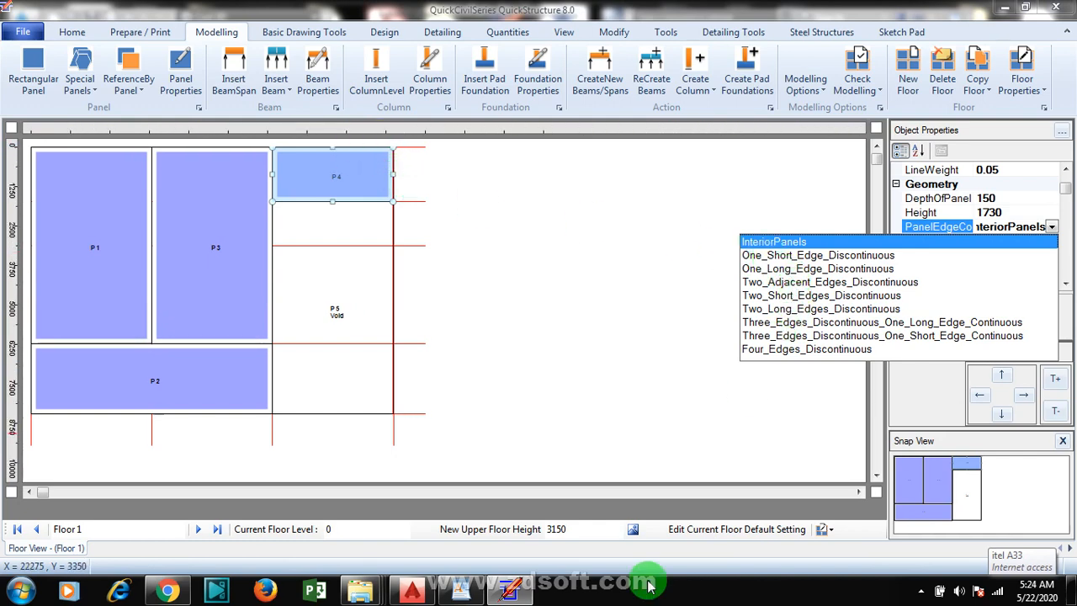
click(778, 282)
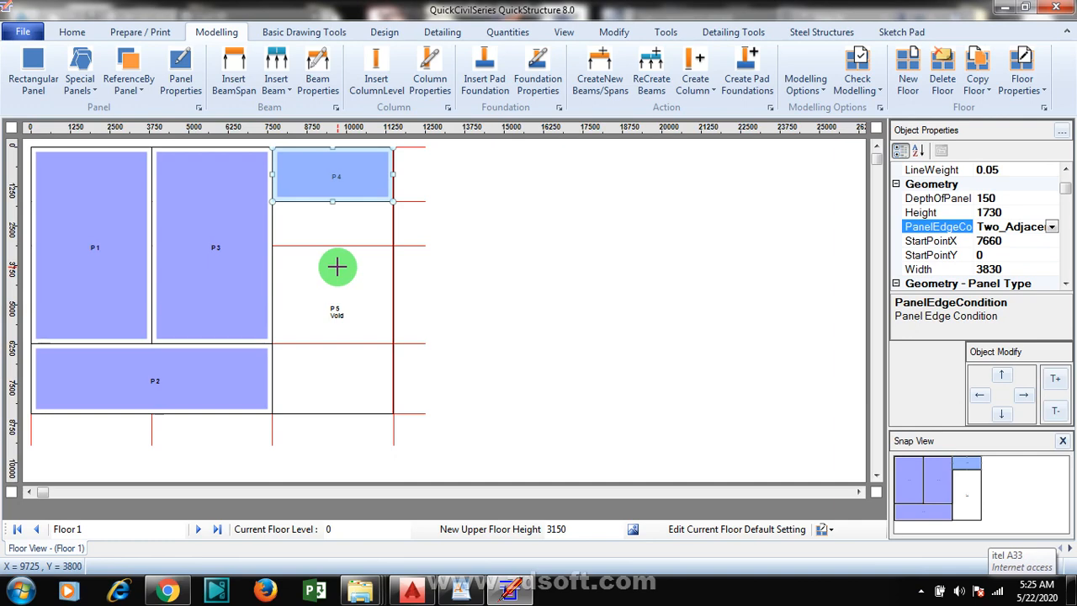
click(1052, 227)
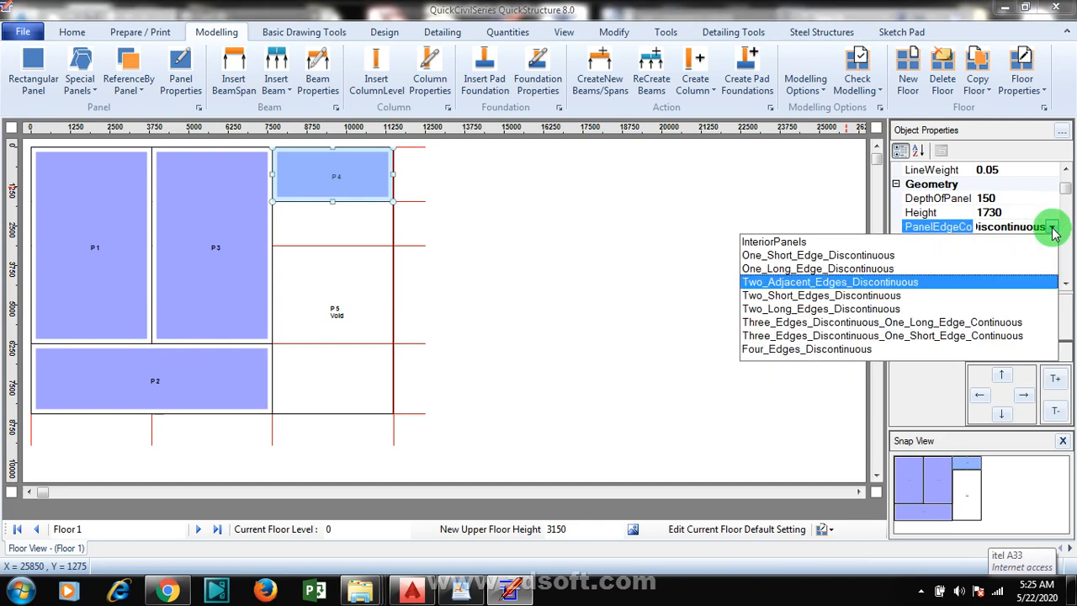
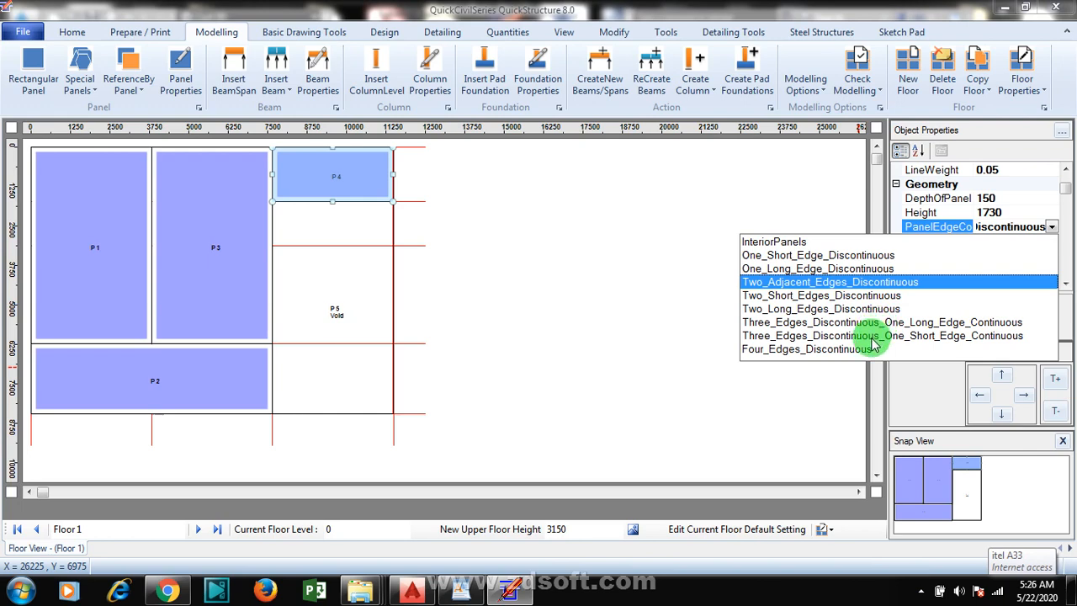
click(872, 337)
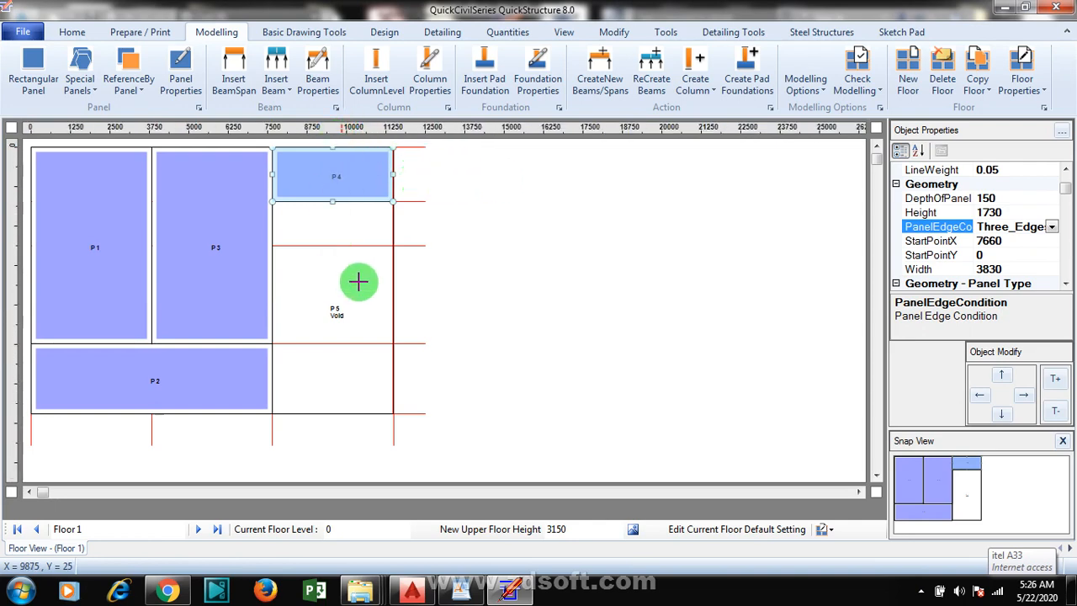
Set panel P3's edge condition to One_Short_Edge_Discontinuous
click(248, 234)
click(1043, 228)
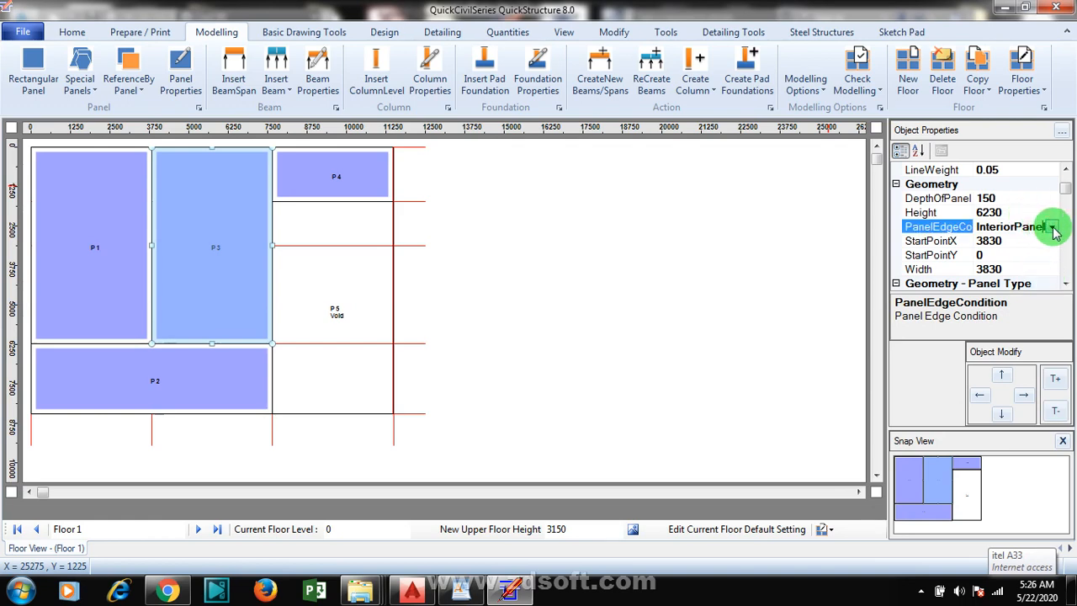
click(1053, 228)
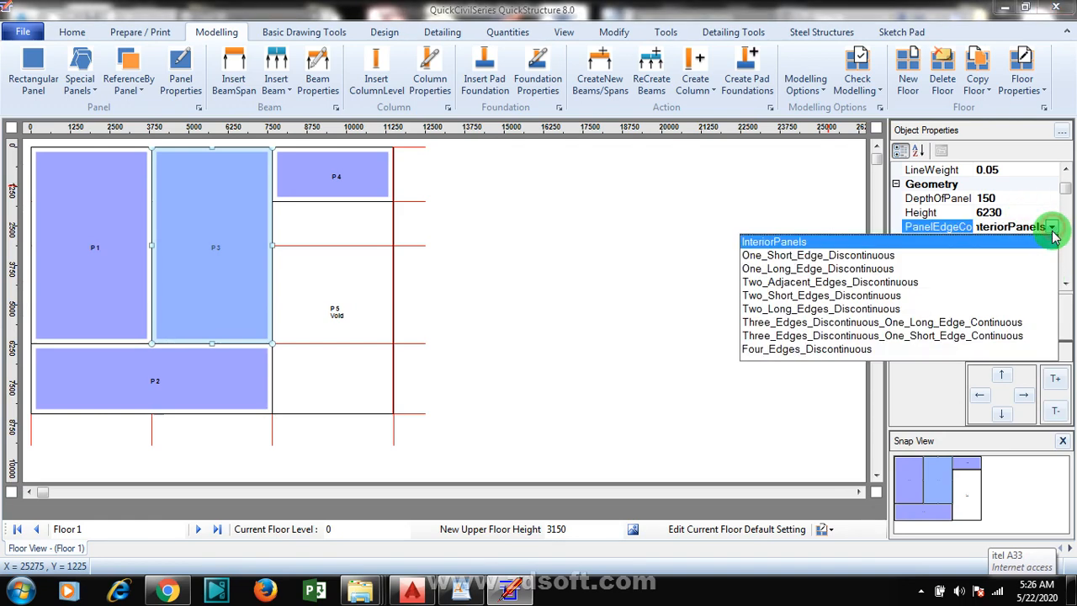
click(795, 256)
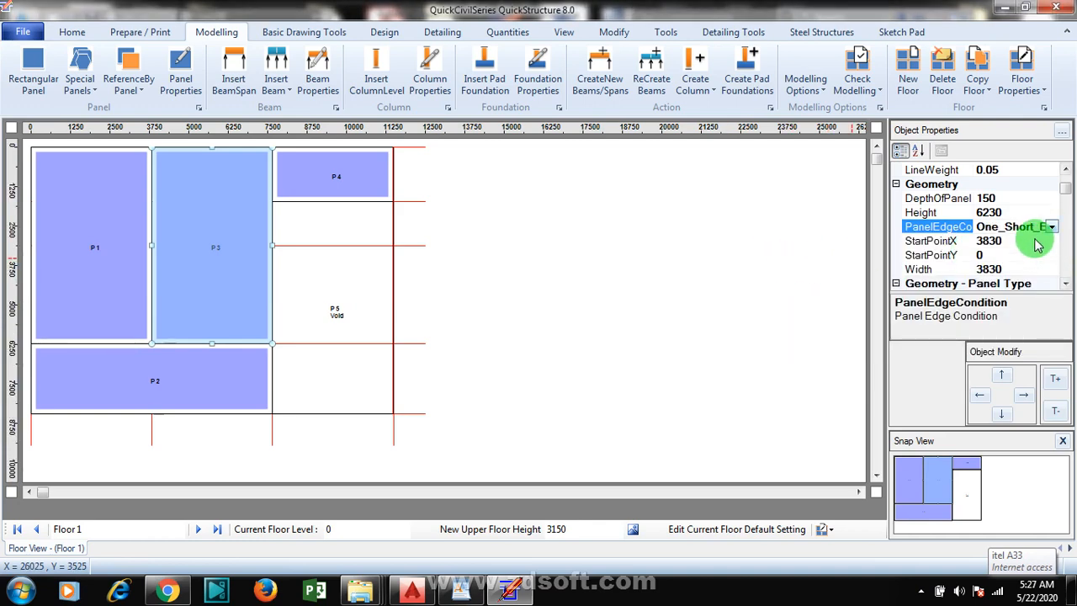
Set panel P2's edge condition to Three_Edges_Discontinuous_One_Long_Edge_Continuous
click(177, 379)
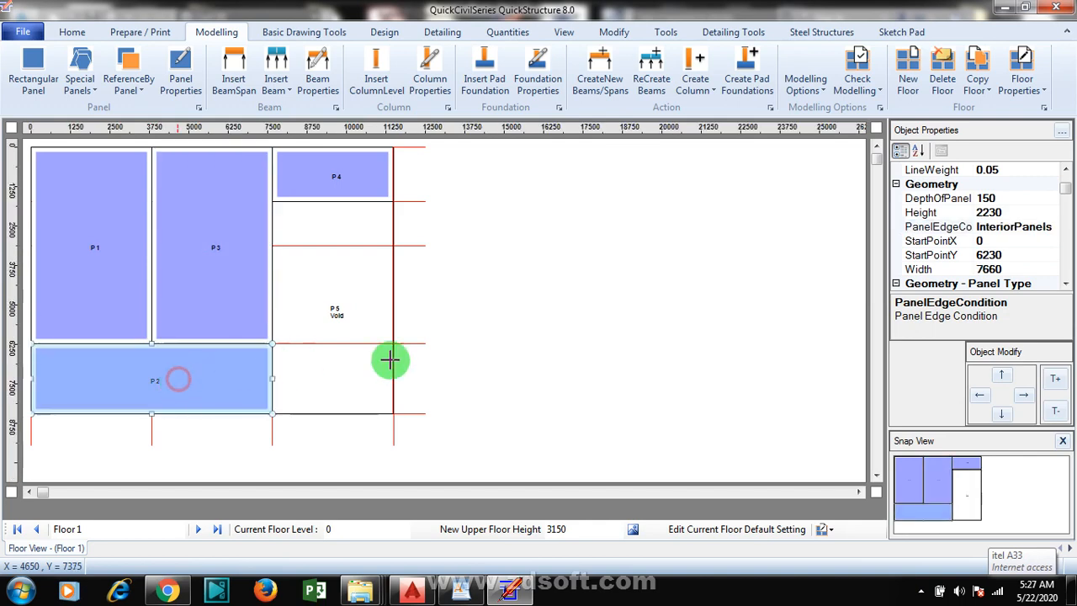
click(1031, 227)
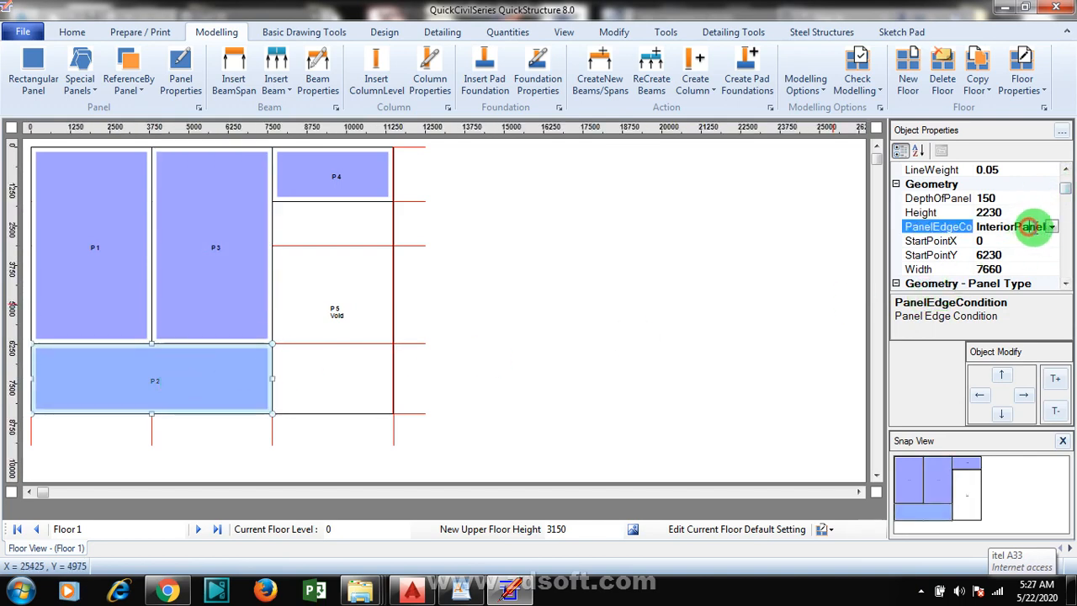
click(1052, 227)
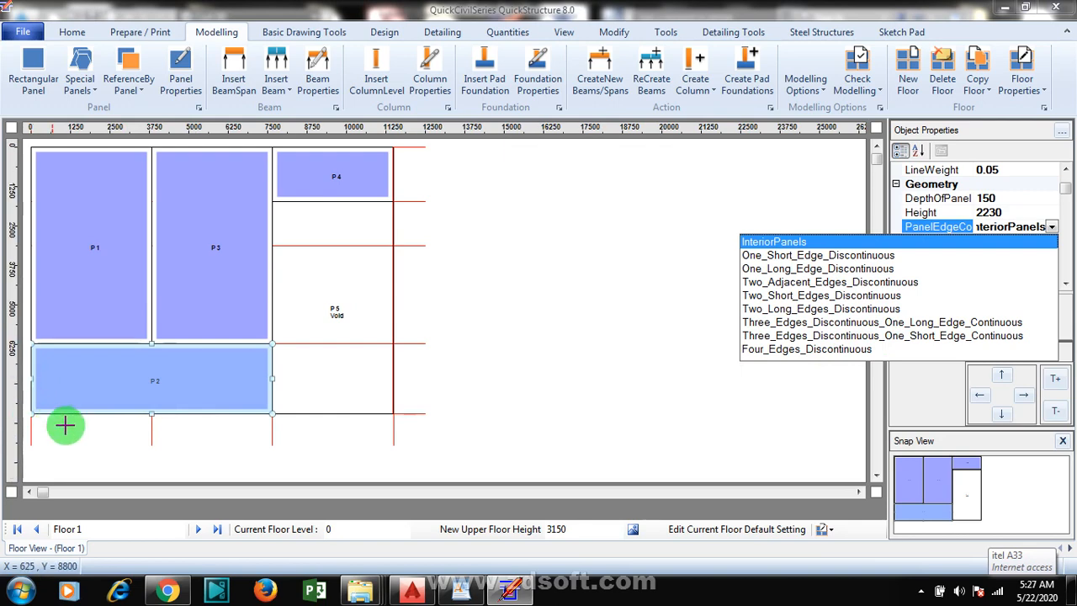
click(875, 323)
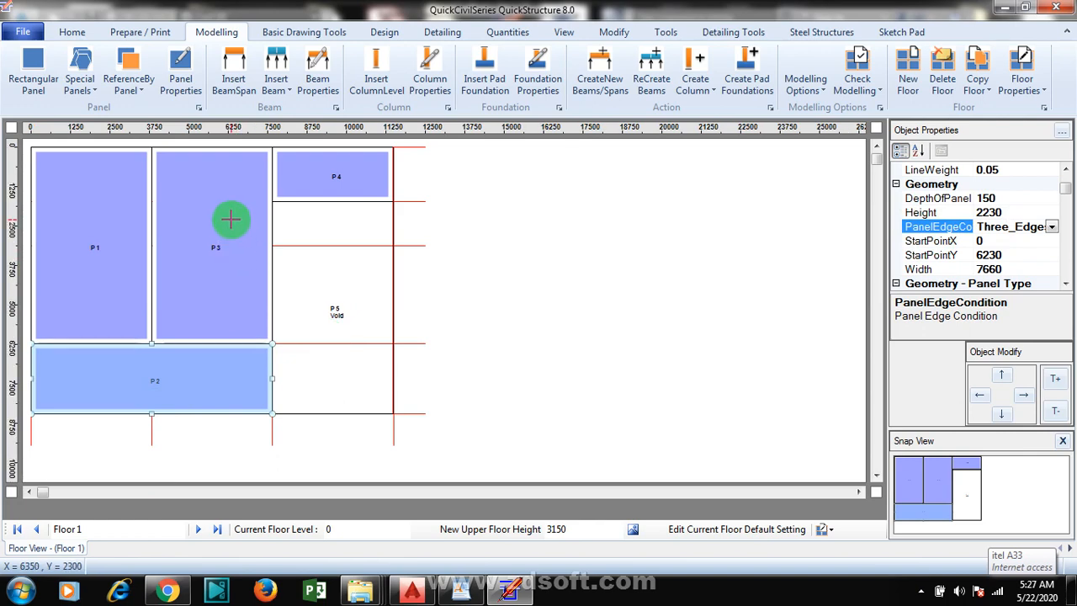
Set panel P1's edge condition to Two_Adjacent_Edges_Discontinuous and clear the selection
click(102, 243)
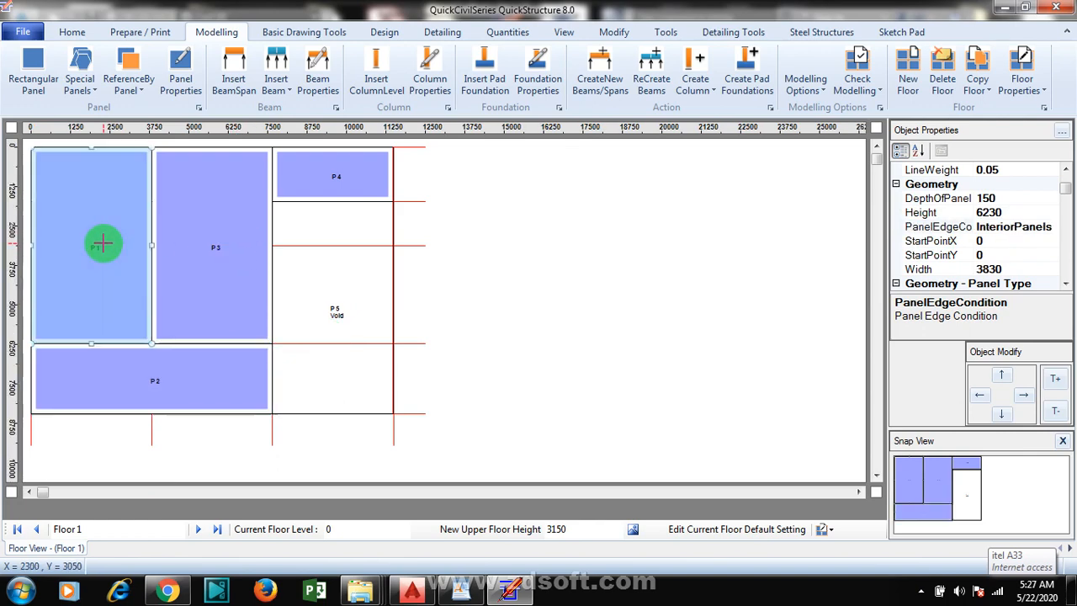
click(1046, 227)
click(1050, 227)
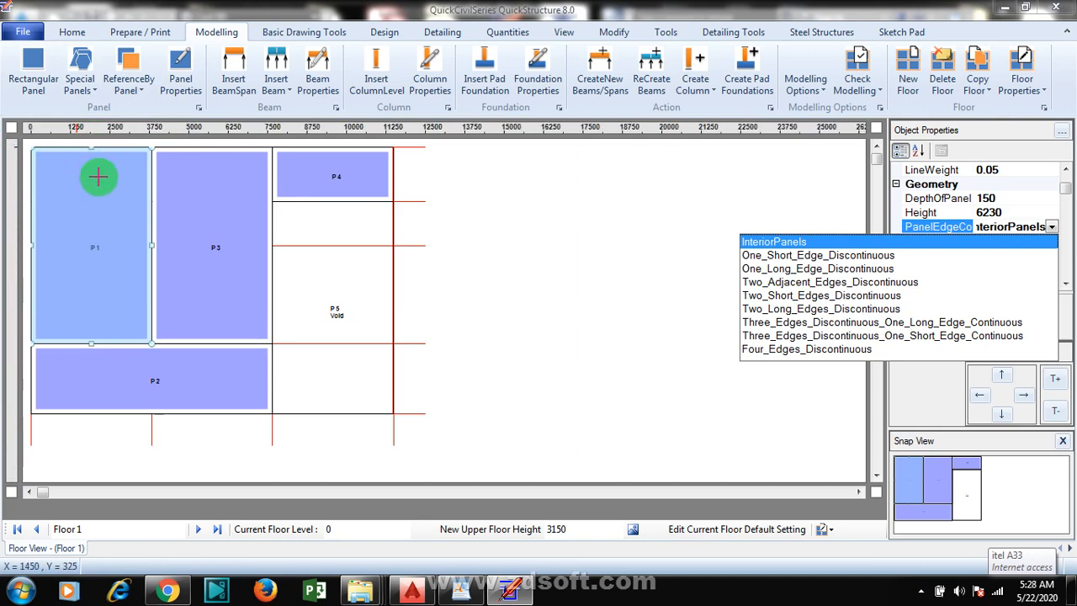
click(862, 283)
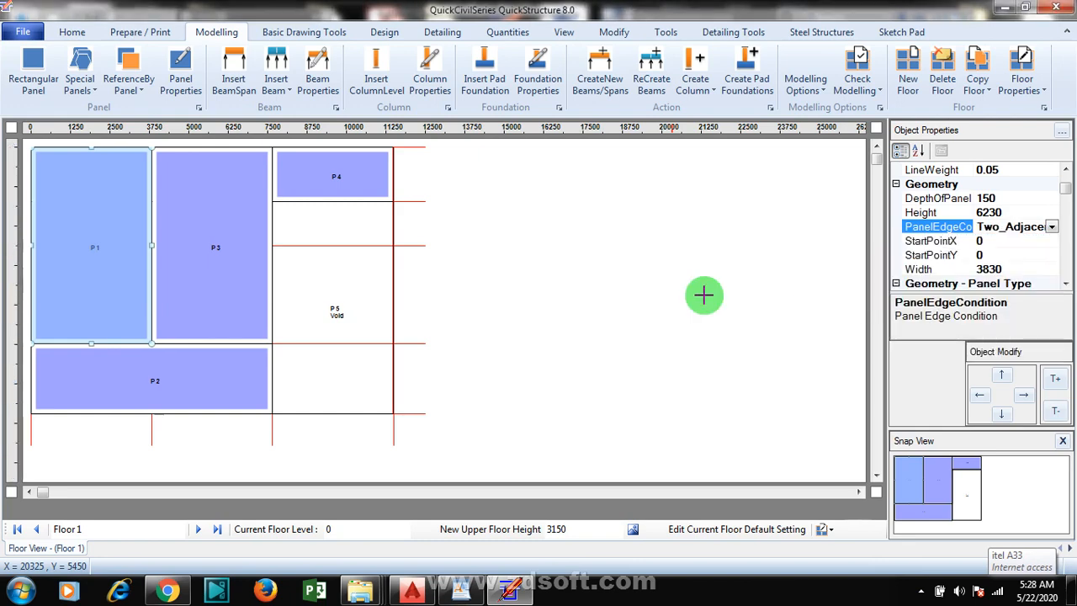
click(697, 309)
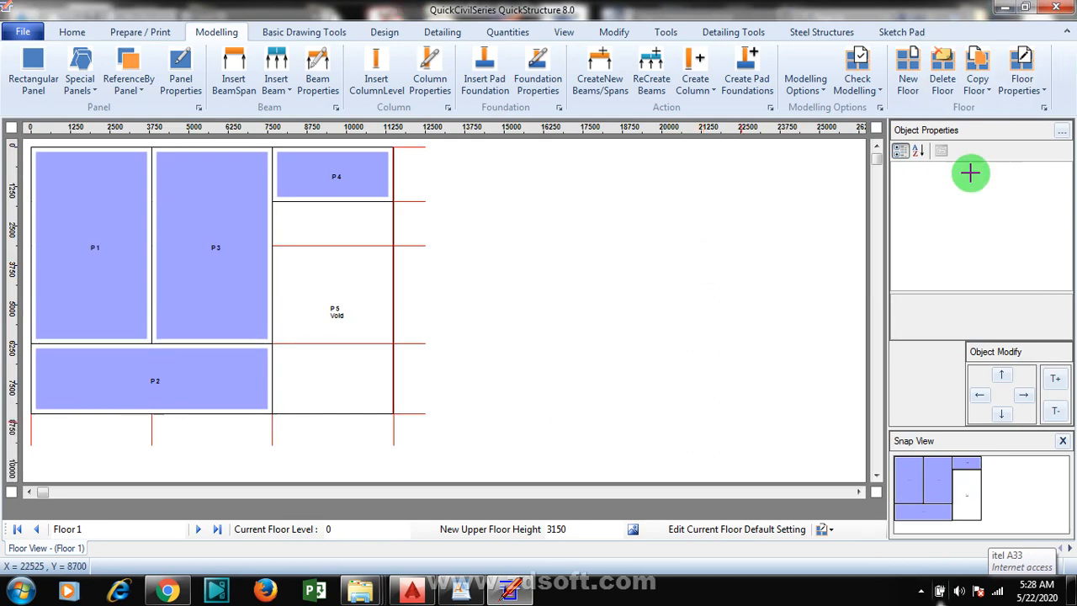
click(912, 593)
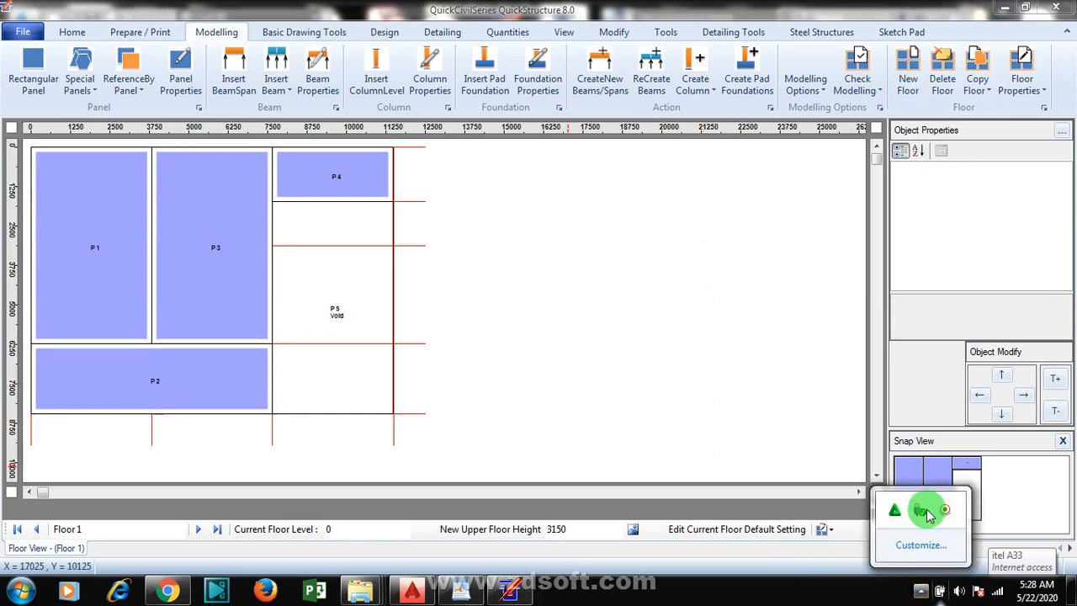
right_click(944, 511)
click(959, 432)
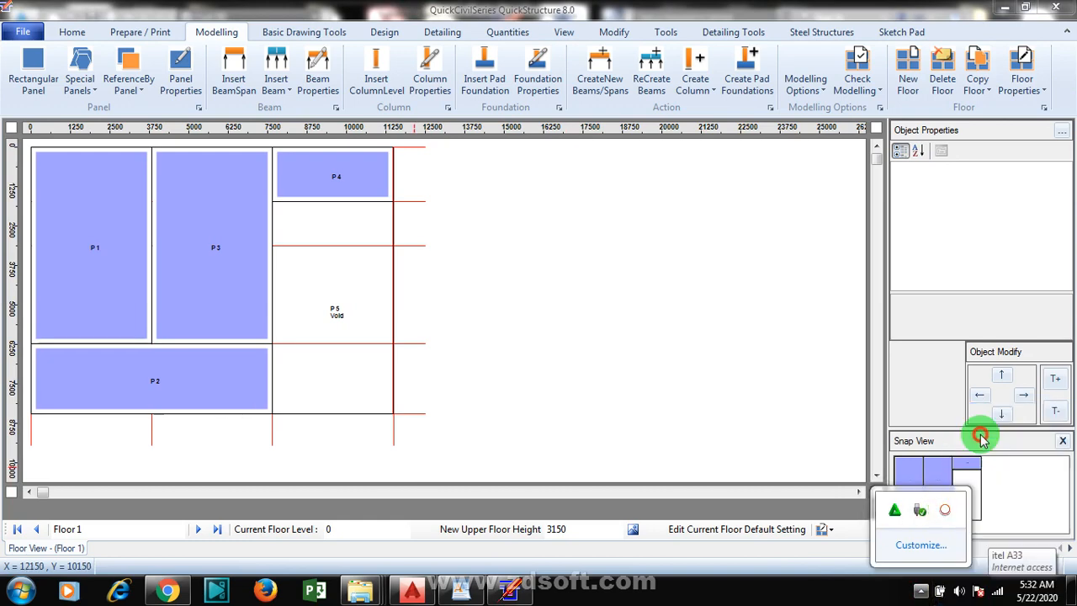
Create new beams and spans for the whole Floor 1 panel layout
click(338, 300)
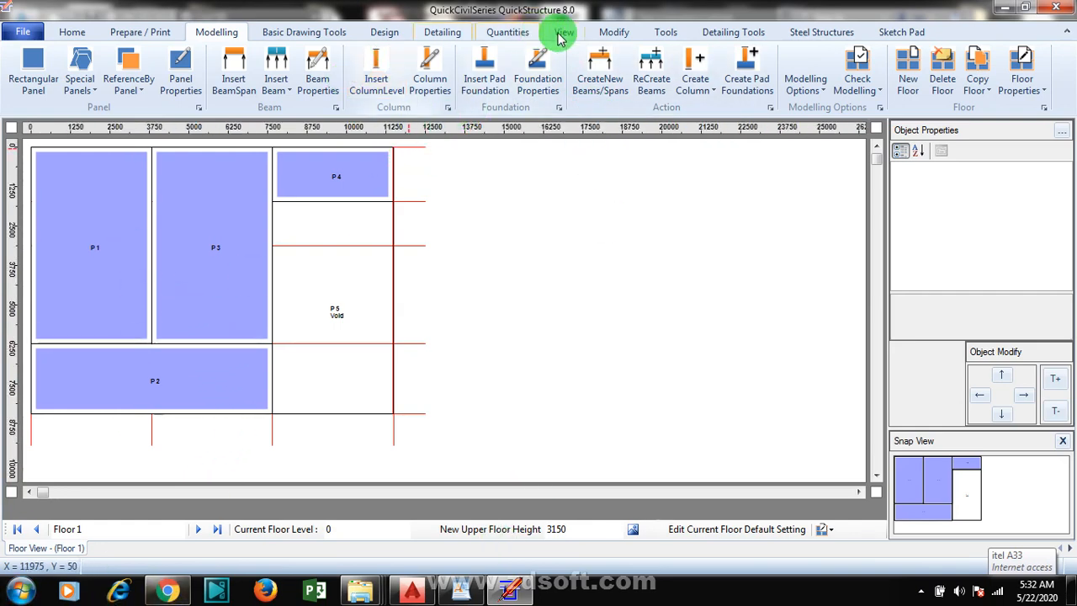
click(601, 99)
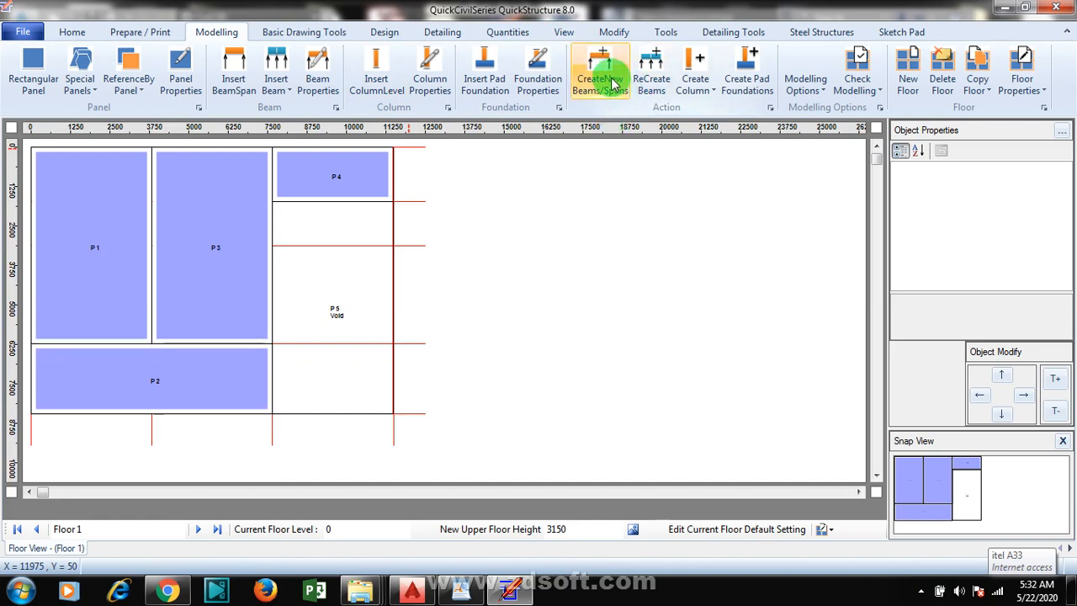
click(601, 74)
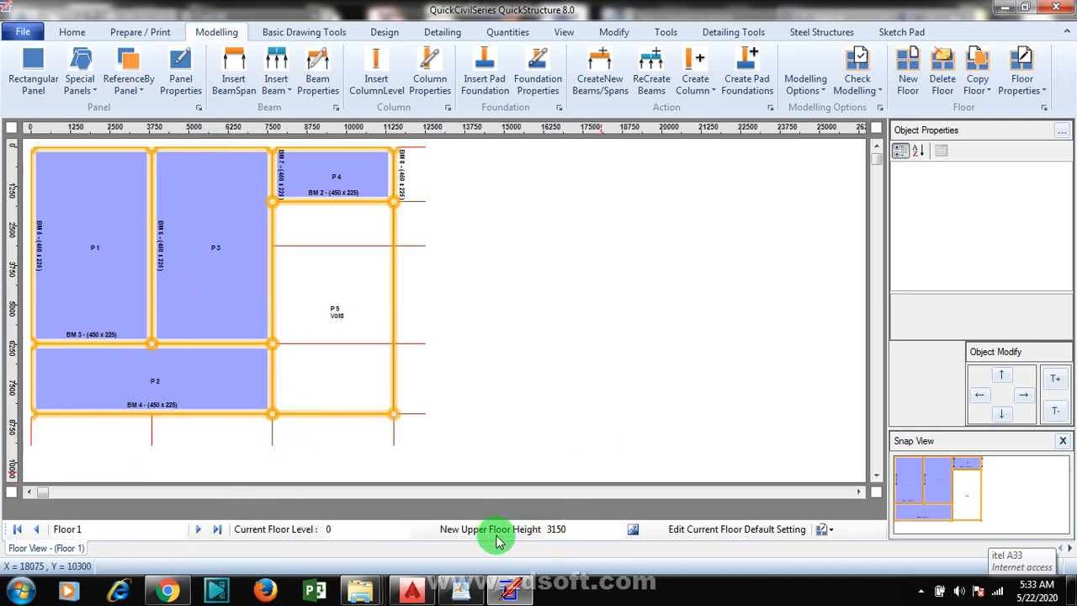
click(921, 592)
click(921, 591)
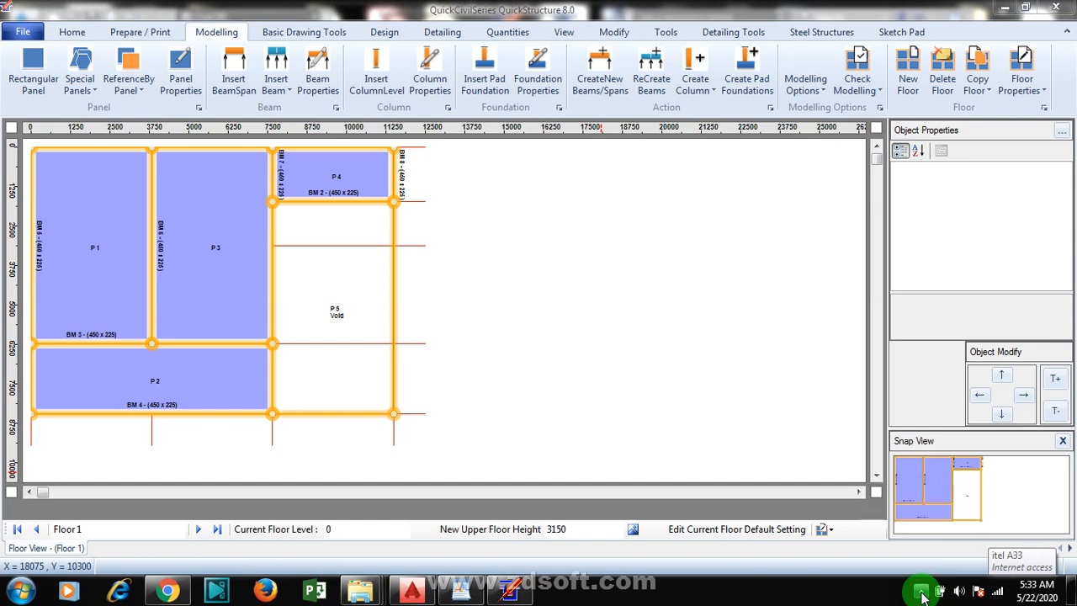
Examine the spans, supports and geometry of Beam 1 and Beam 2, moving the beam properties window aside to compare with the plan
click(321, 84)
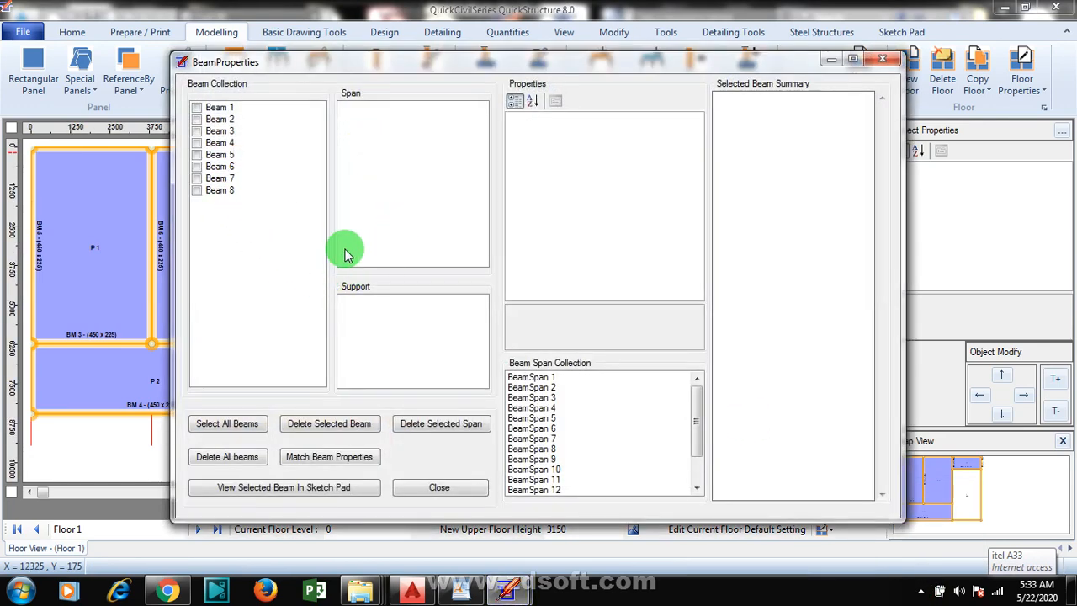
click(207, 108)
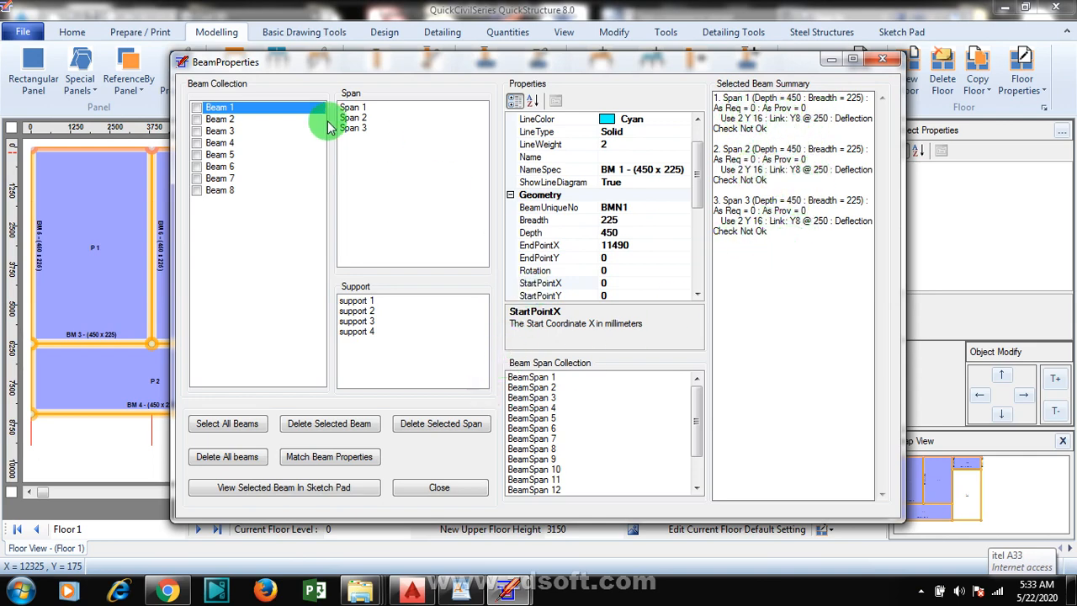
click(225, 119)
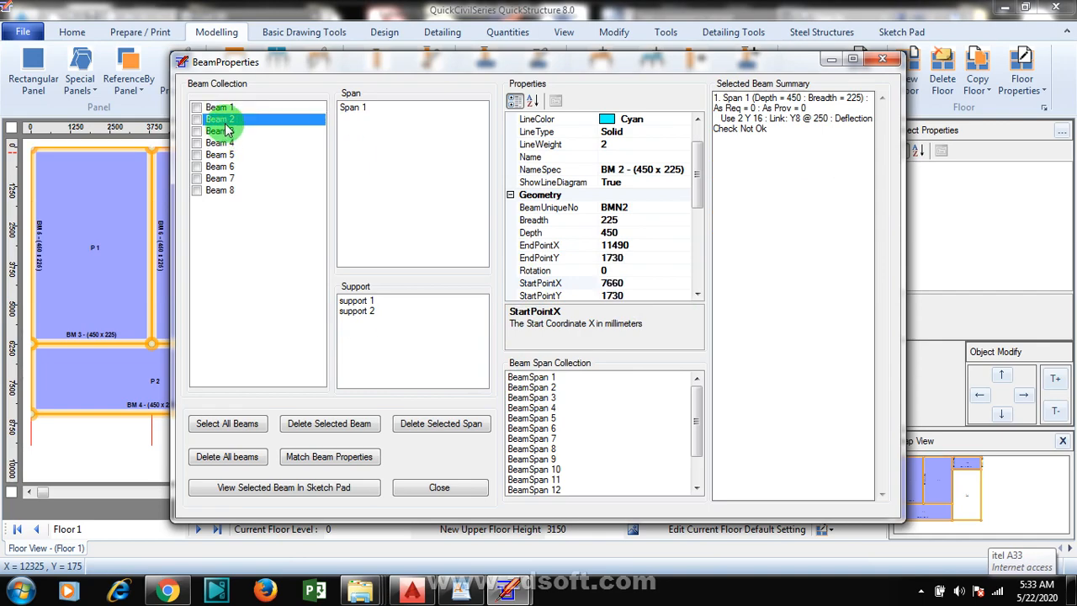
drag(433, 60, 709, 64)
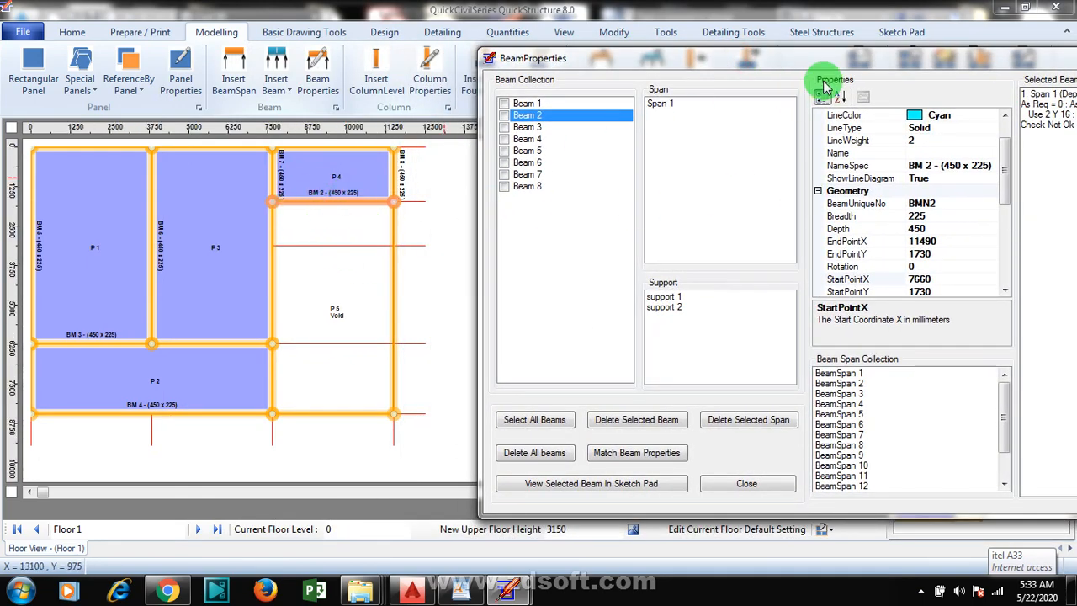
drag(855, 66, 739, 64)
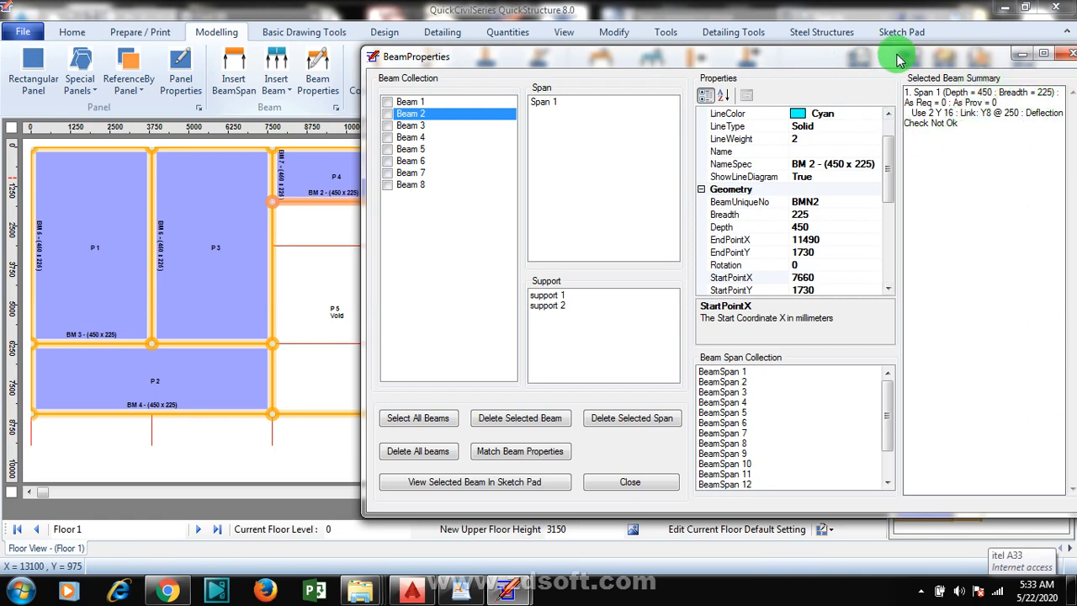
drag(901, 56, 996, 50)
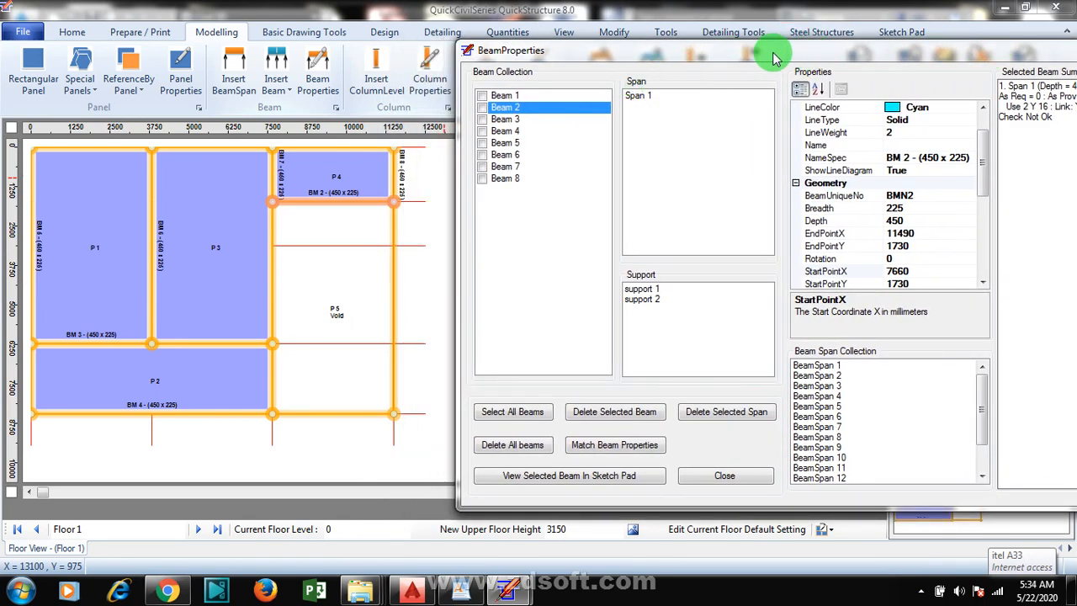
drag(818, 57, 780, 51)
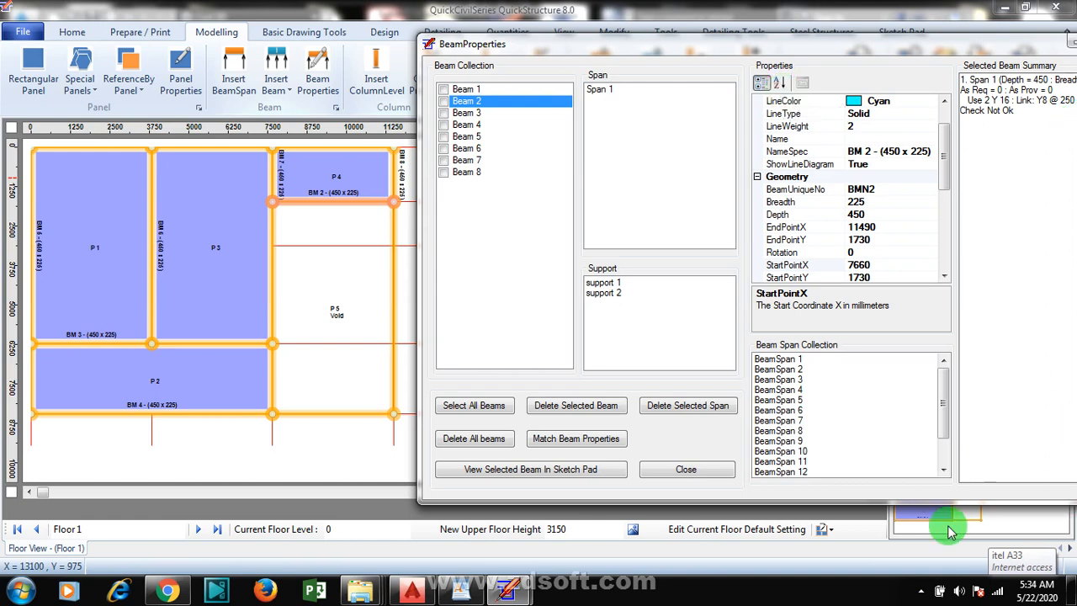
click(921, 591)
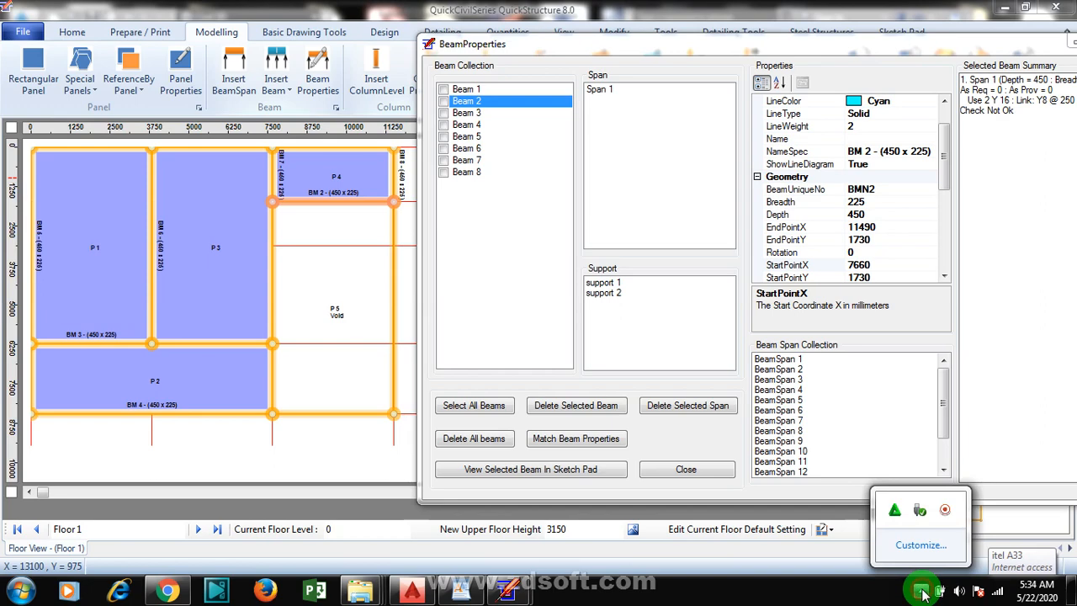
right_click(945, 510)
click(989, 432)
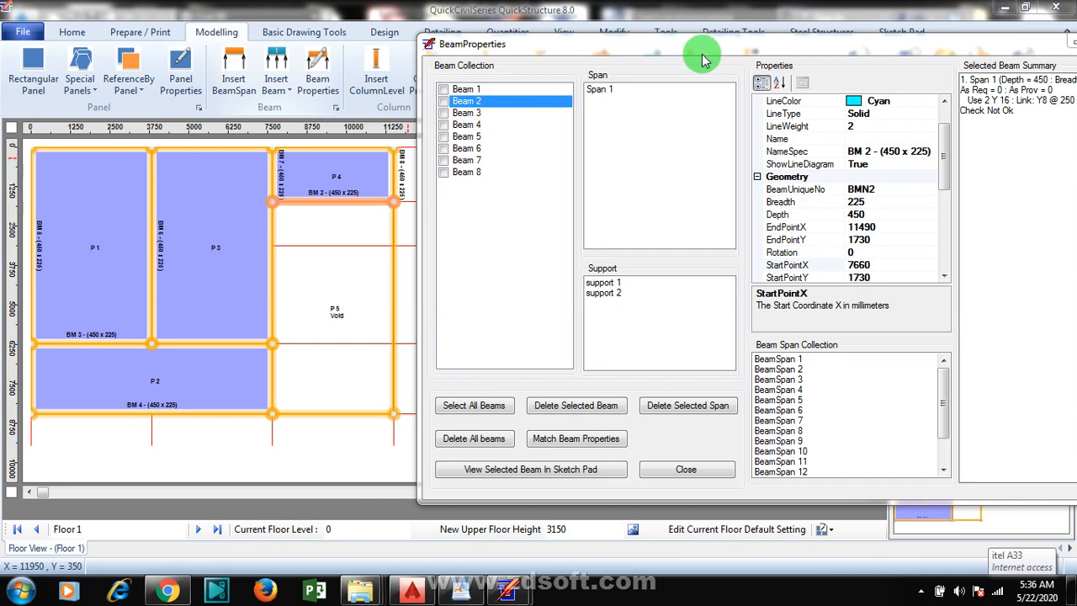
Locate Beam 3 on the floor plan from the beam collection, and close the beam properties
drag(708, 54, 595, 53)
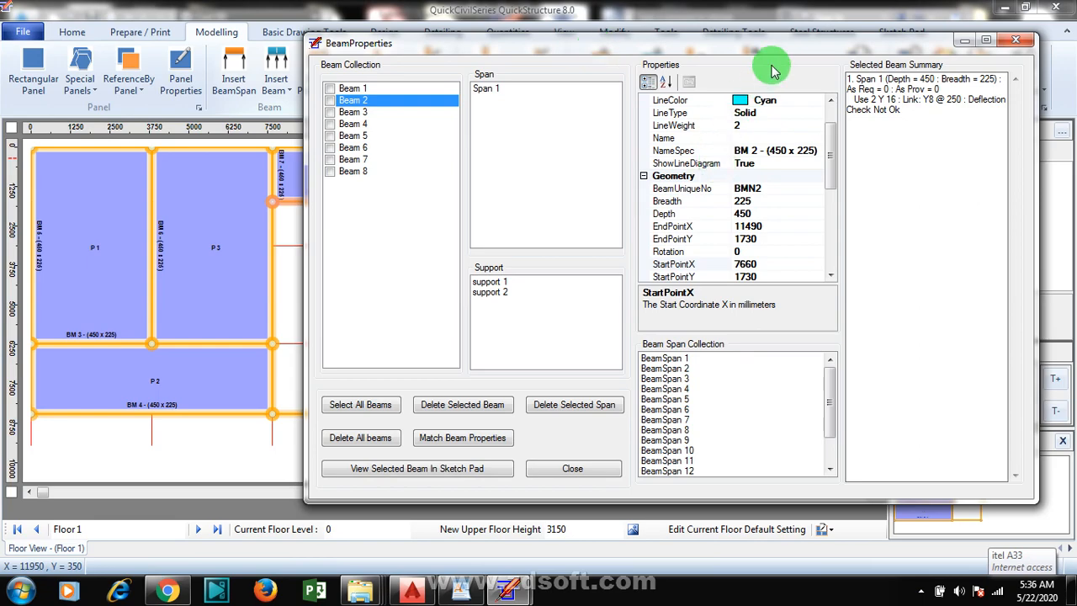
drag(774, 48, 718, 33)
click(510, 105)
click(1001, 33)
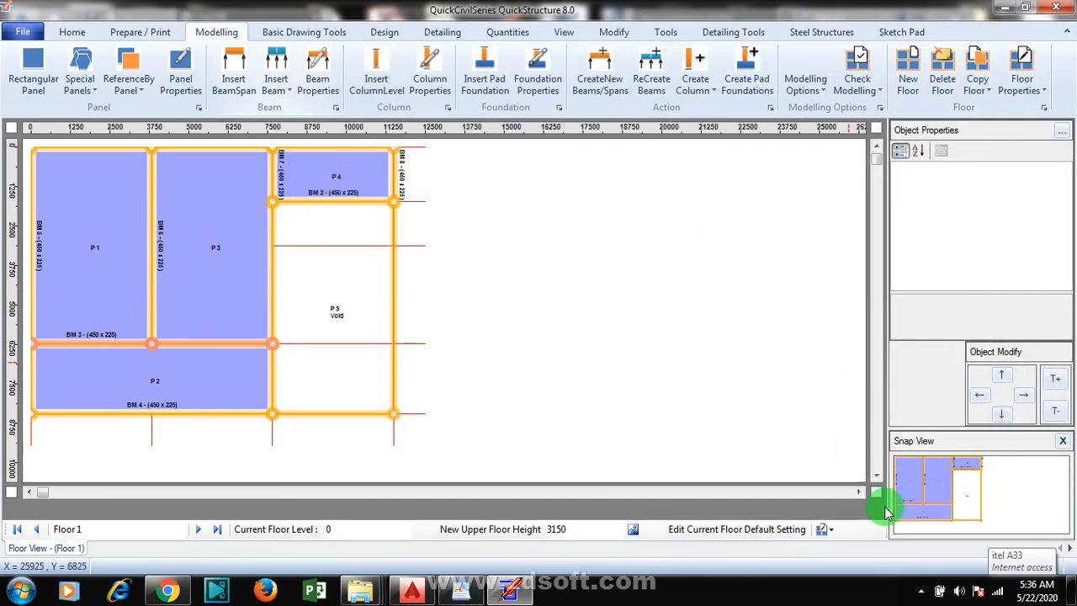
click(921, 592)
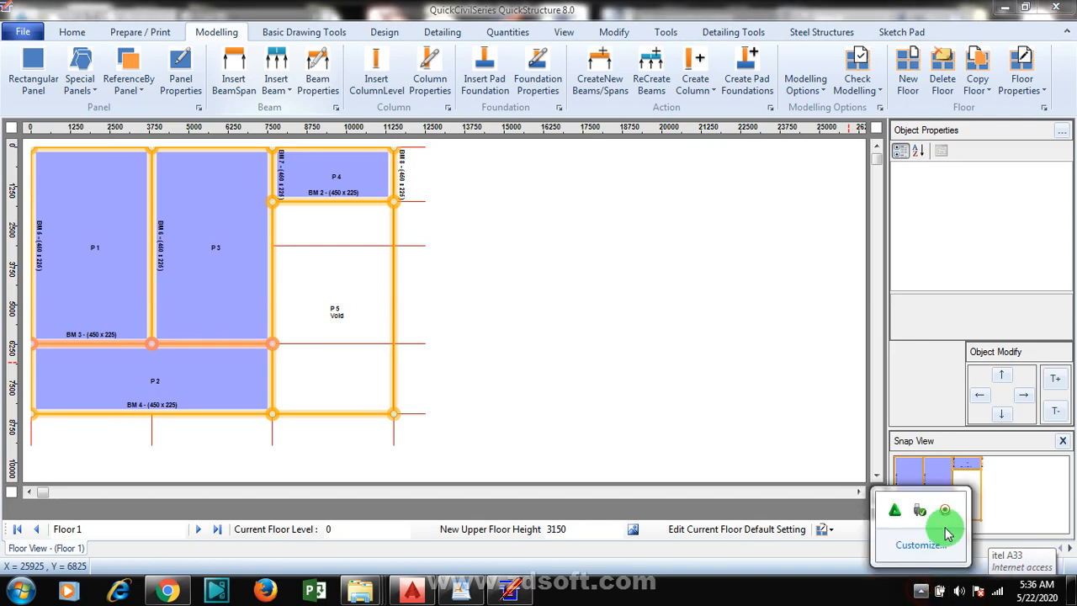
right_click(946, 511)
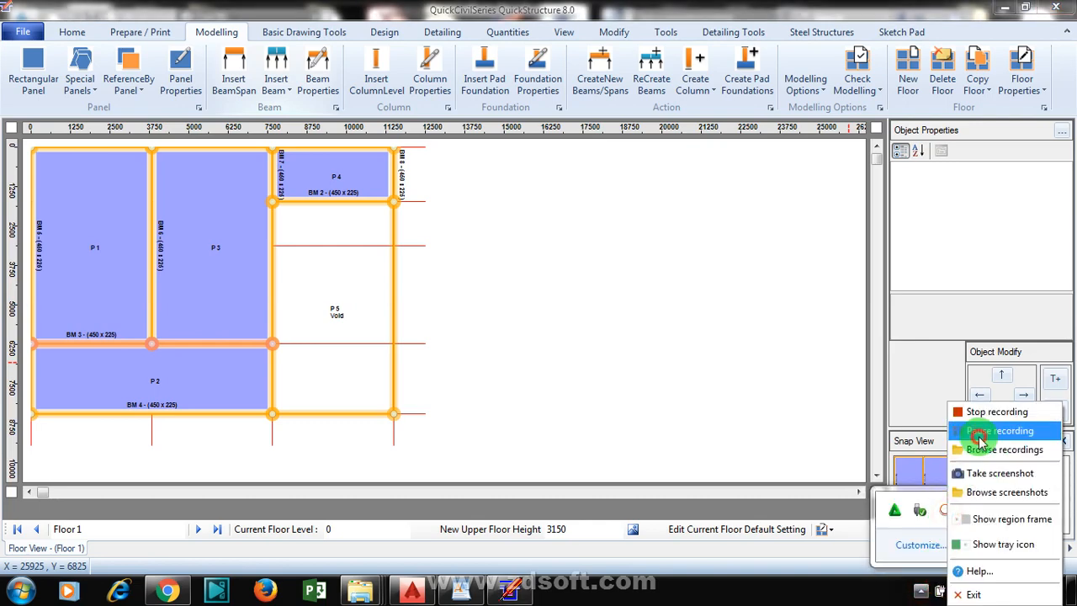
click(967, 431)
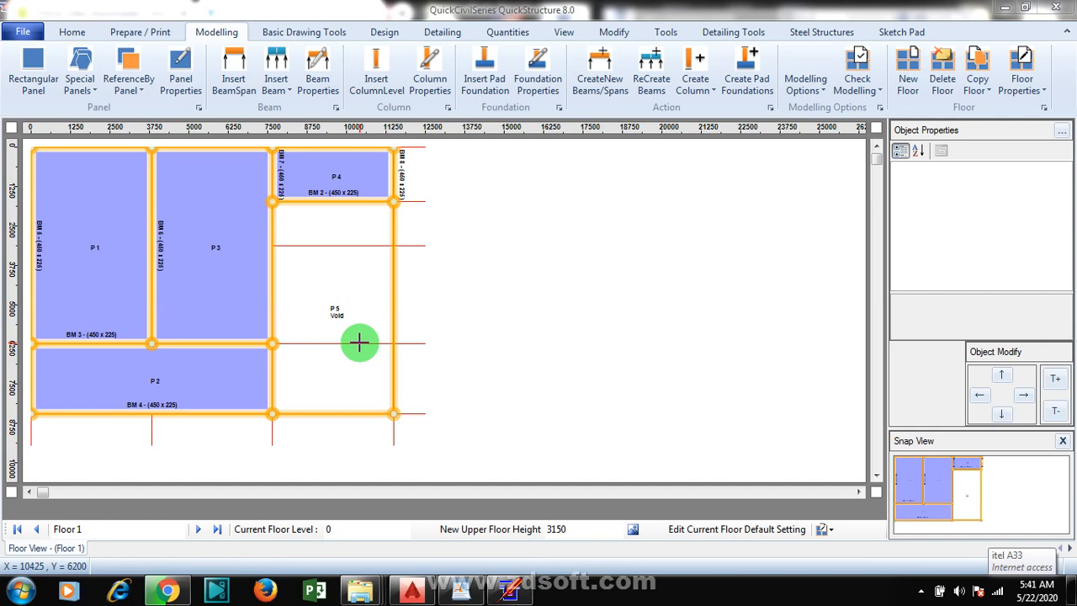
Open the settings for copying and creating multiple floors and set the number of floors to 2
click(983, 91)
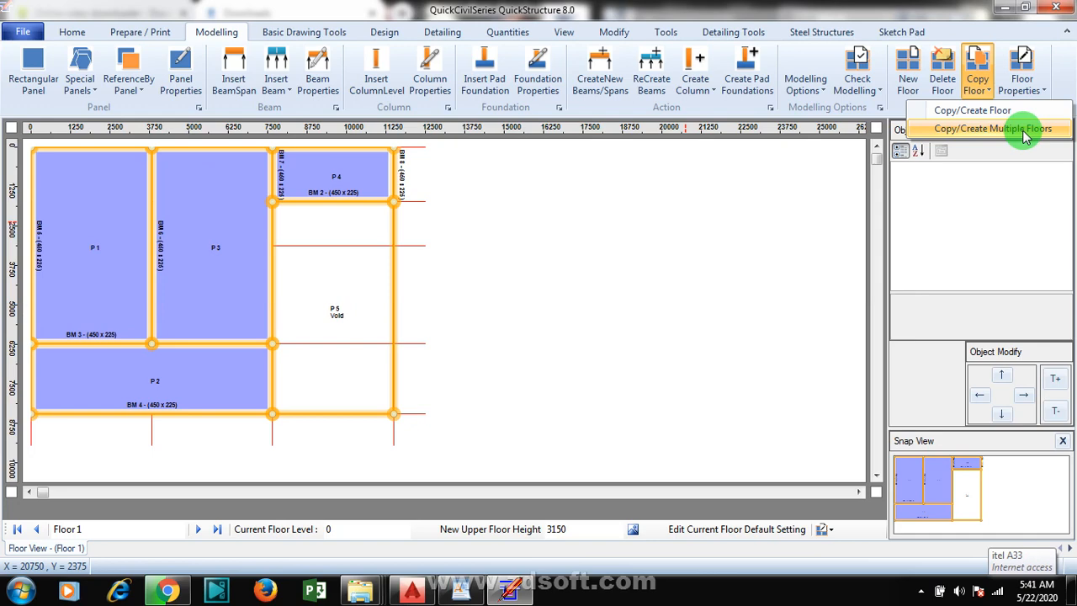
click(969, 136)
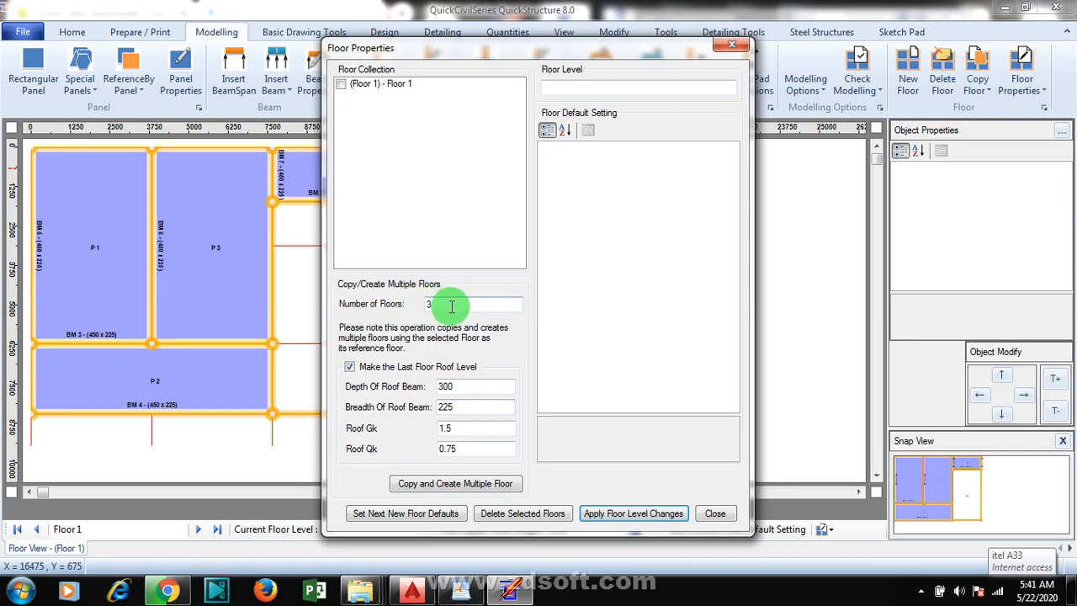
click(421, 305)
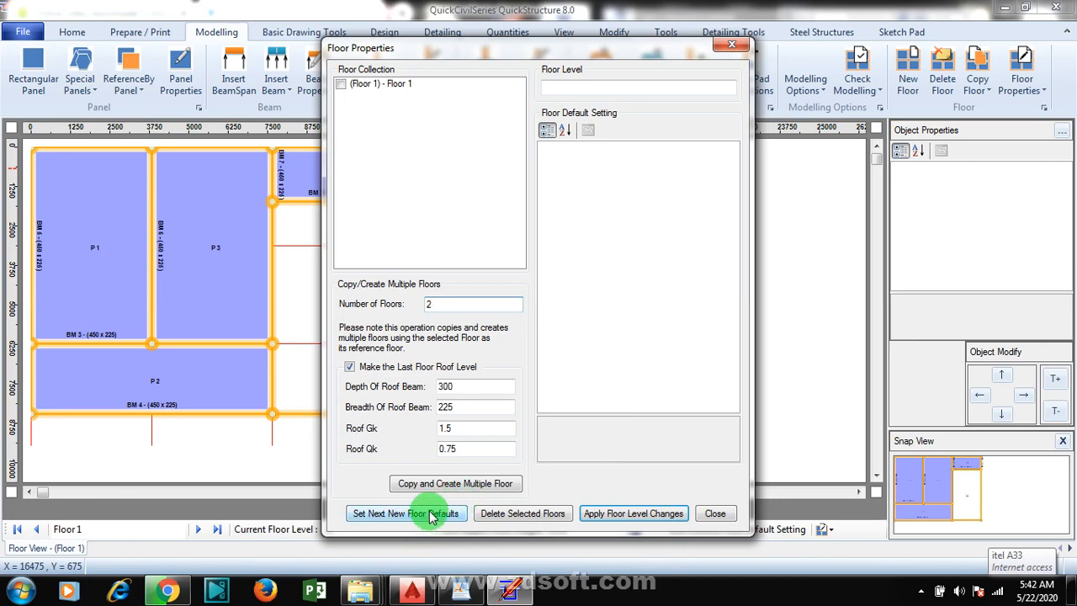
Apply the floor level changes and agree to create columns for the whole structure, repeating the application once
click(645, 515)
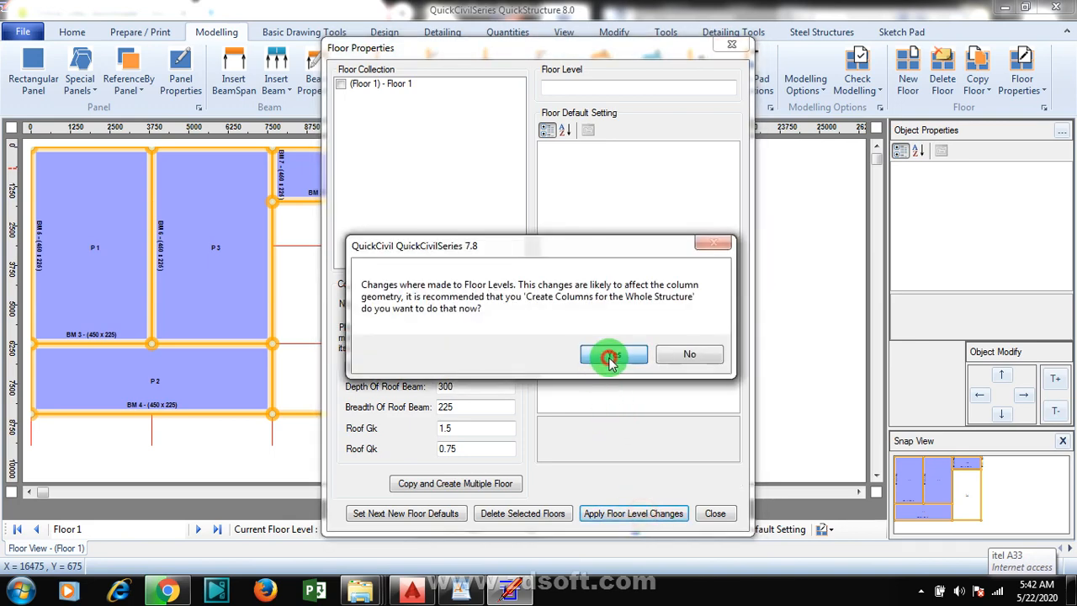
click(610, 356)
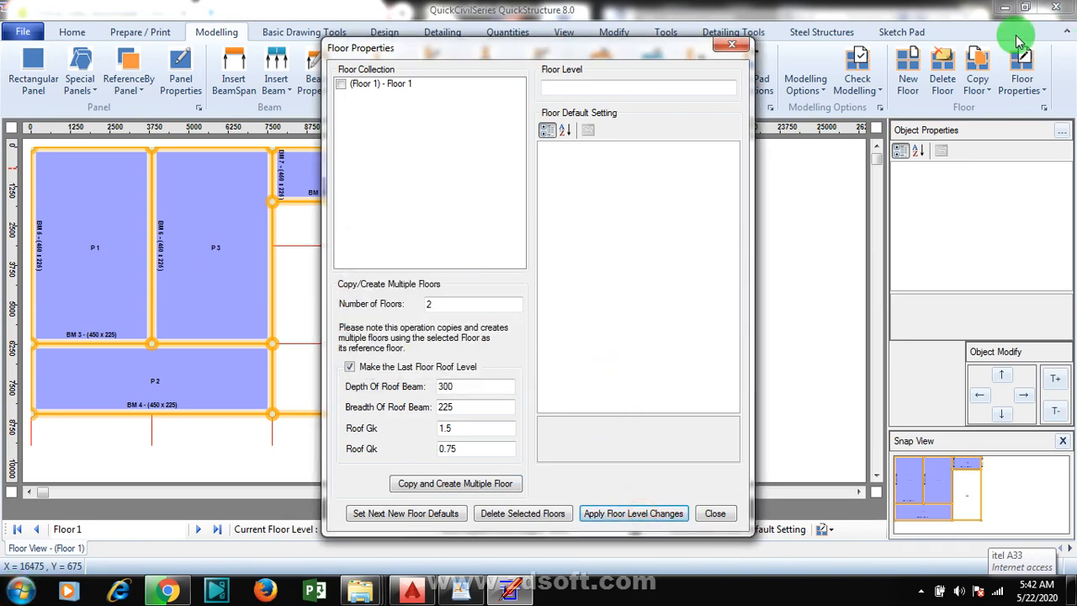
click(626, 516)
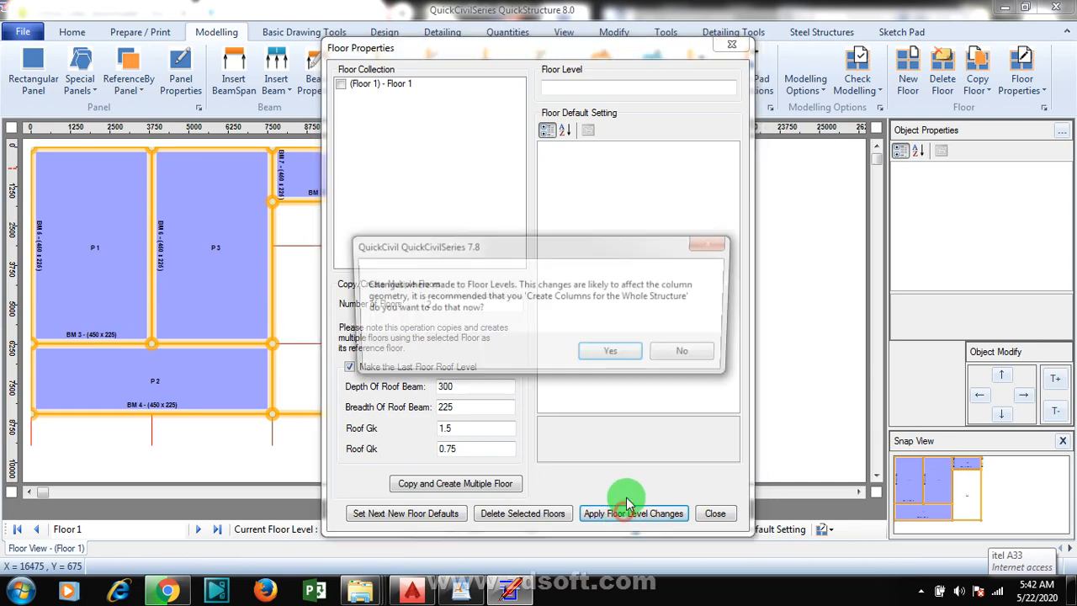
click(620, 353)
Apply the next new floor's default settings and reapply the floor level changes, agreeing to create columns for the whole structure
click(421, 515)
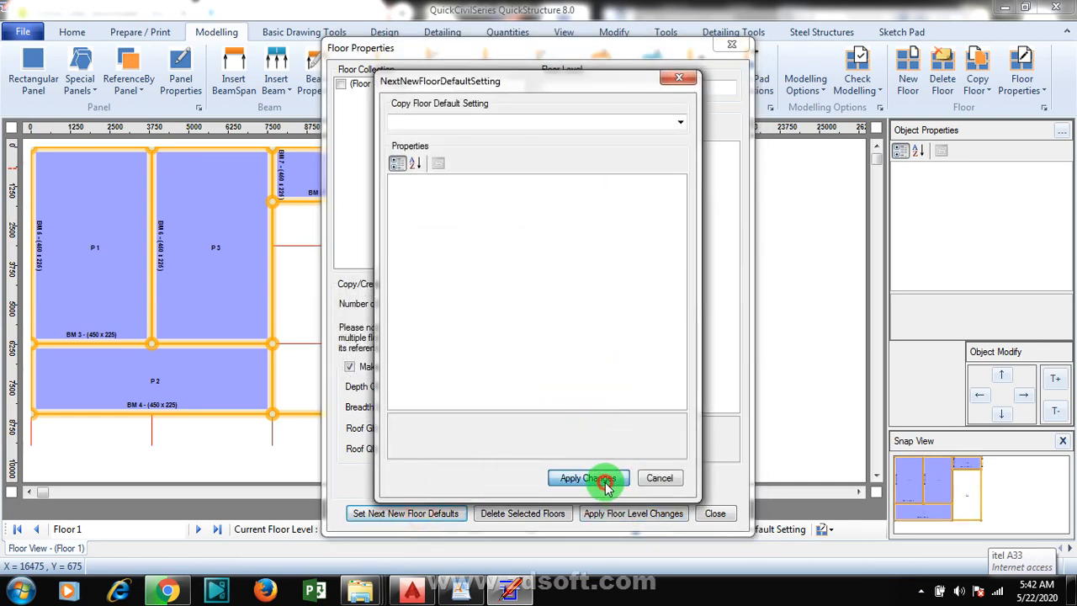
click(606, 484)
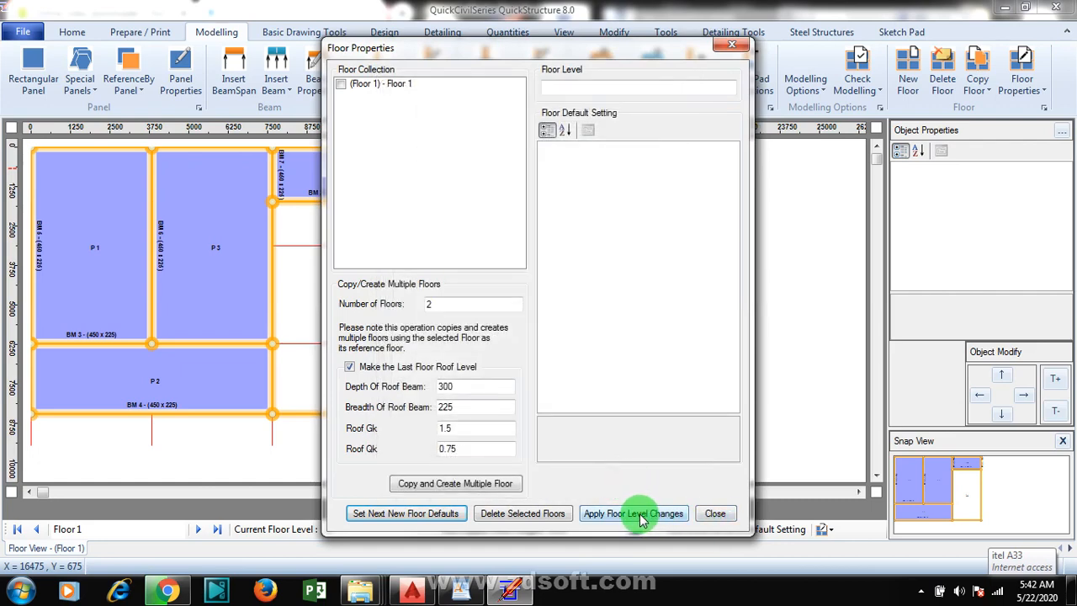
click(640, 517)
click(620, 357)
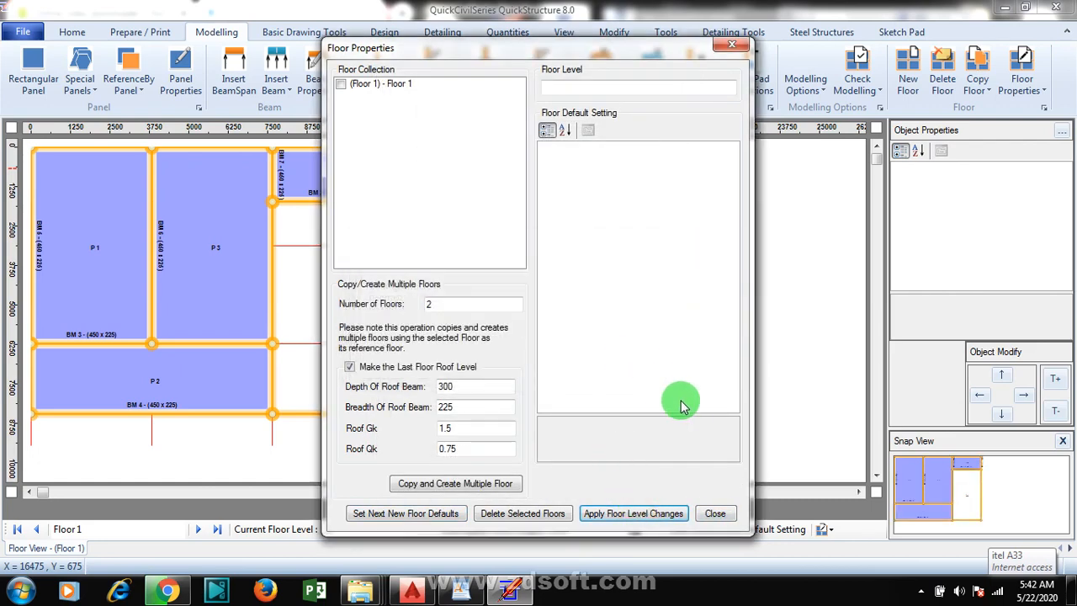
click(922, 590)
click(922, 590)
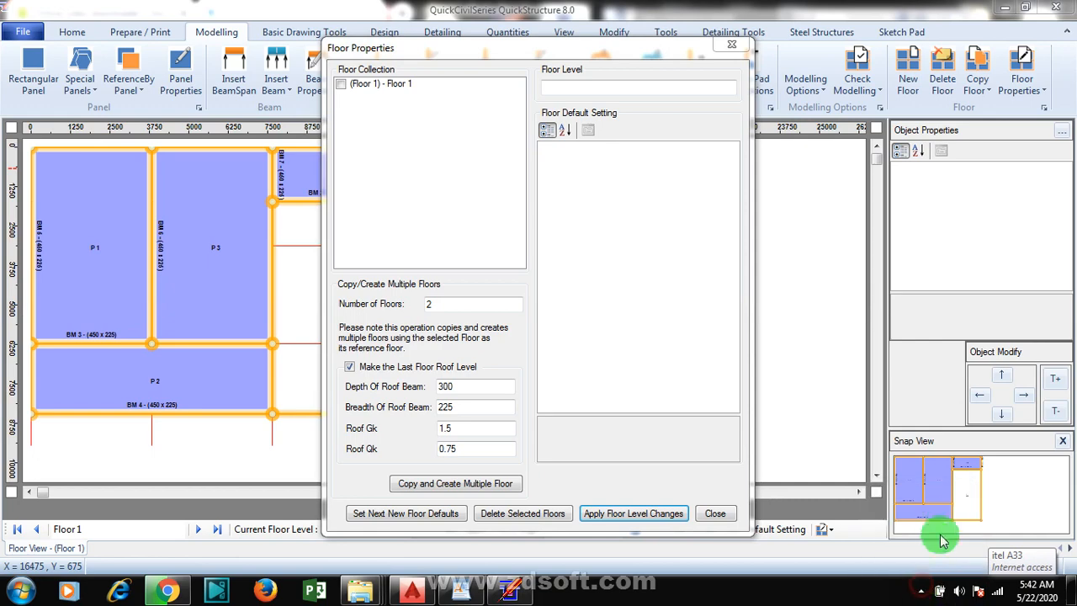
click(924, 591)
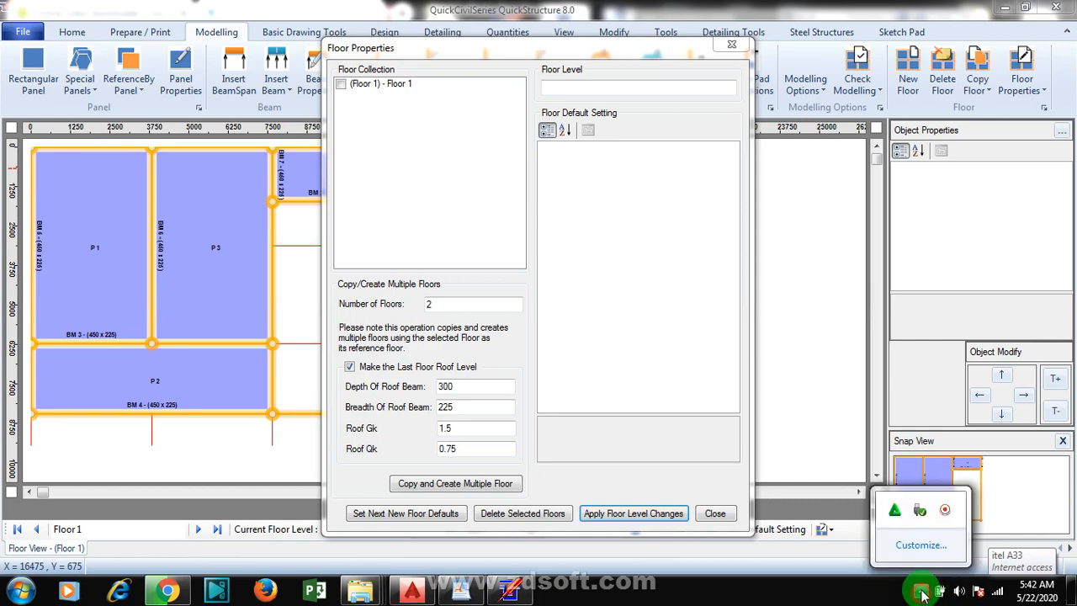
right_click(945, 519)
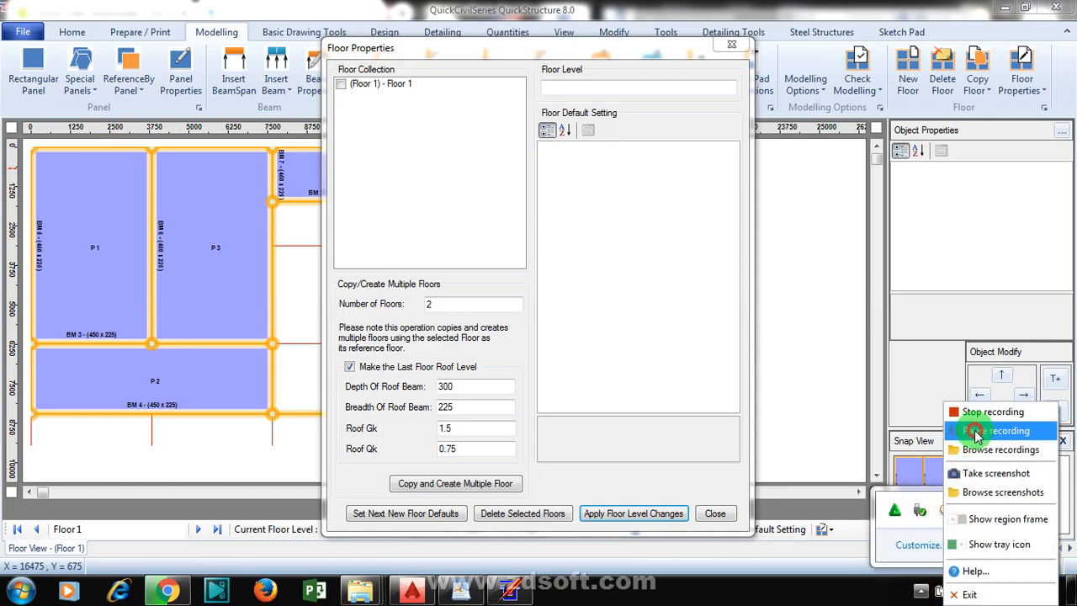
click(976, 431)
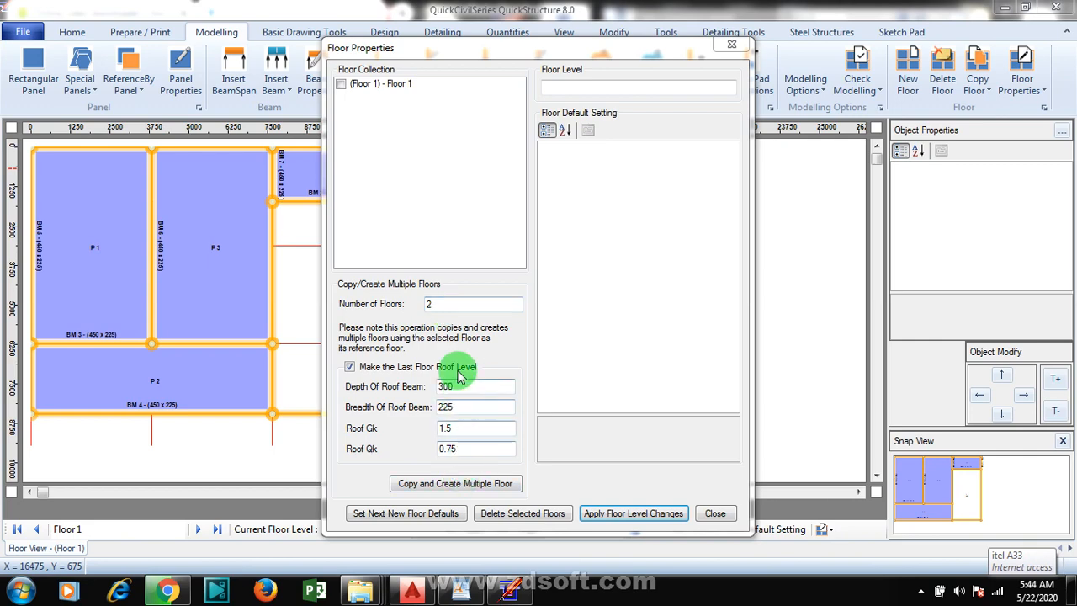
Copy and create 2 additional floors using Floor 1 as the reference floor, making the last floor the roof level
click(443, 488)
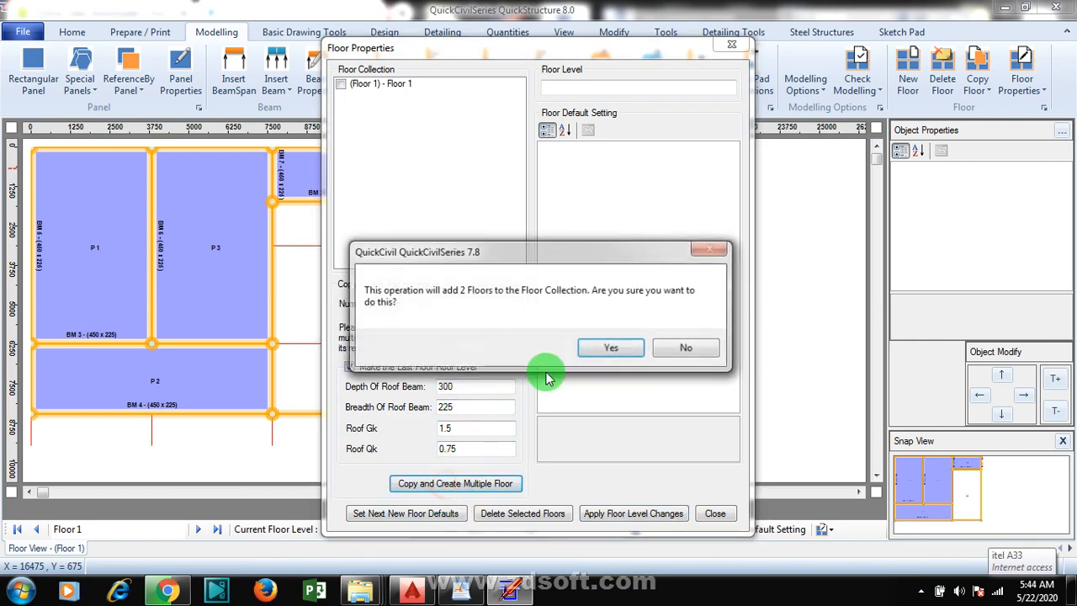
click(608, 352)
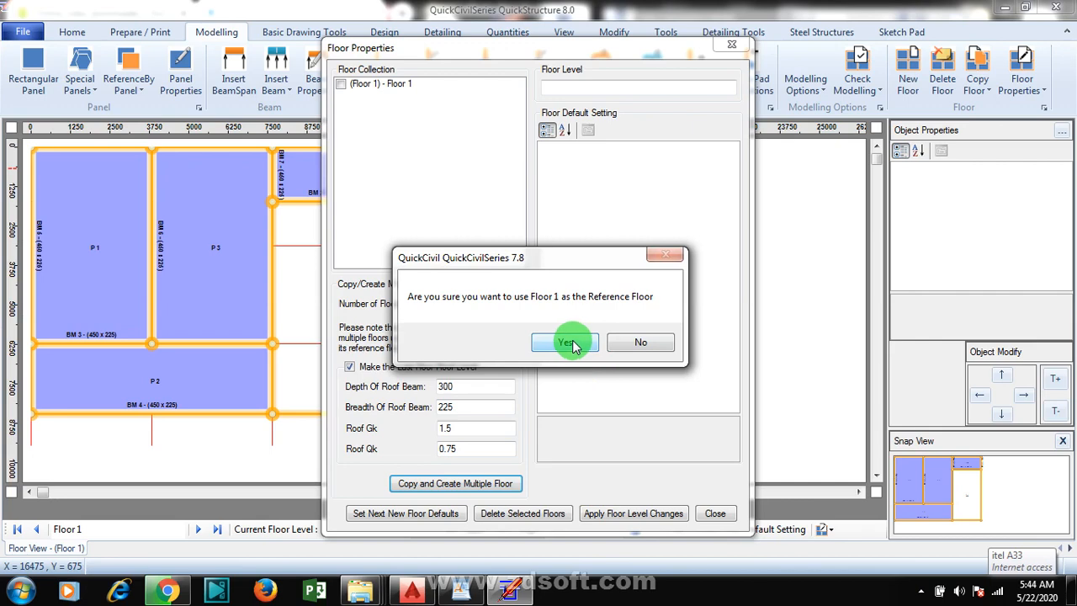
click(572, 344)
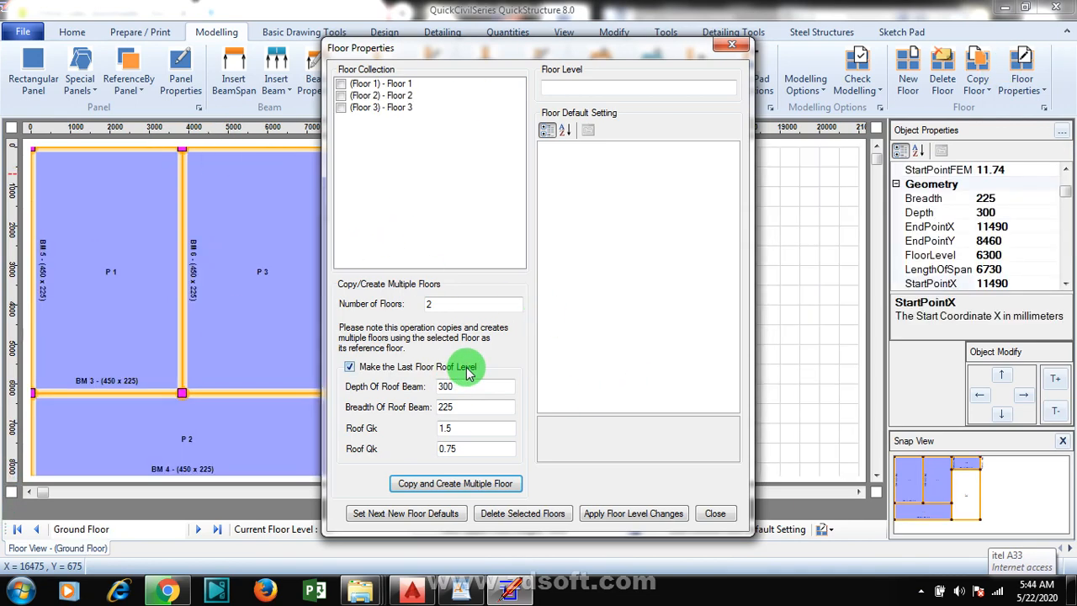
Inspect the floor level and default settings of Floor 1, Floor 2 and Floor 3 in the floor properties
click(375, 86)
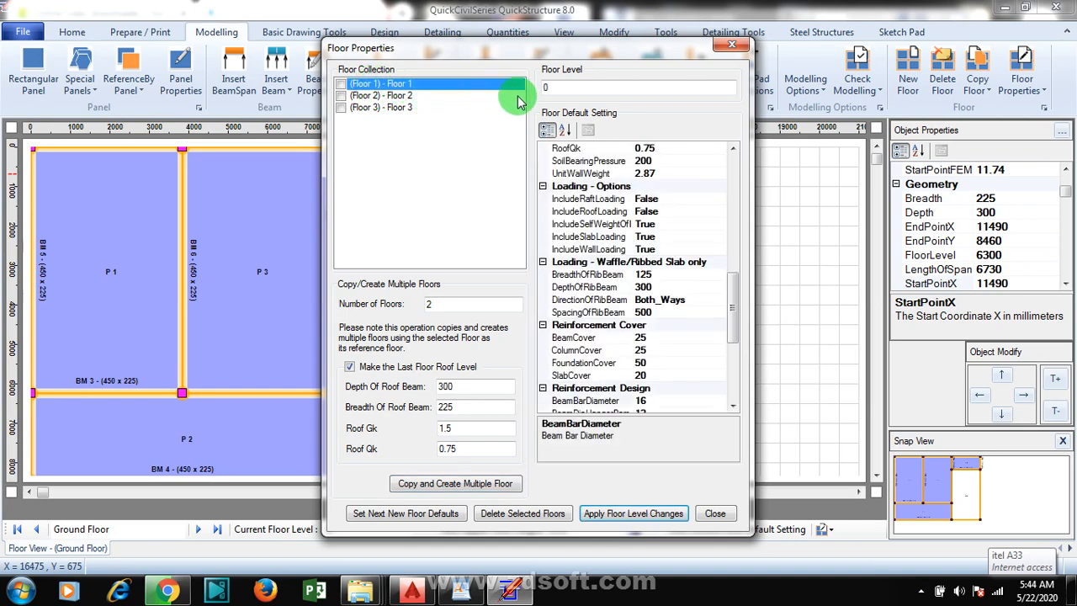
click(547, 88)
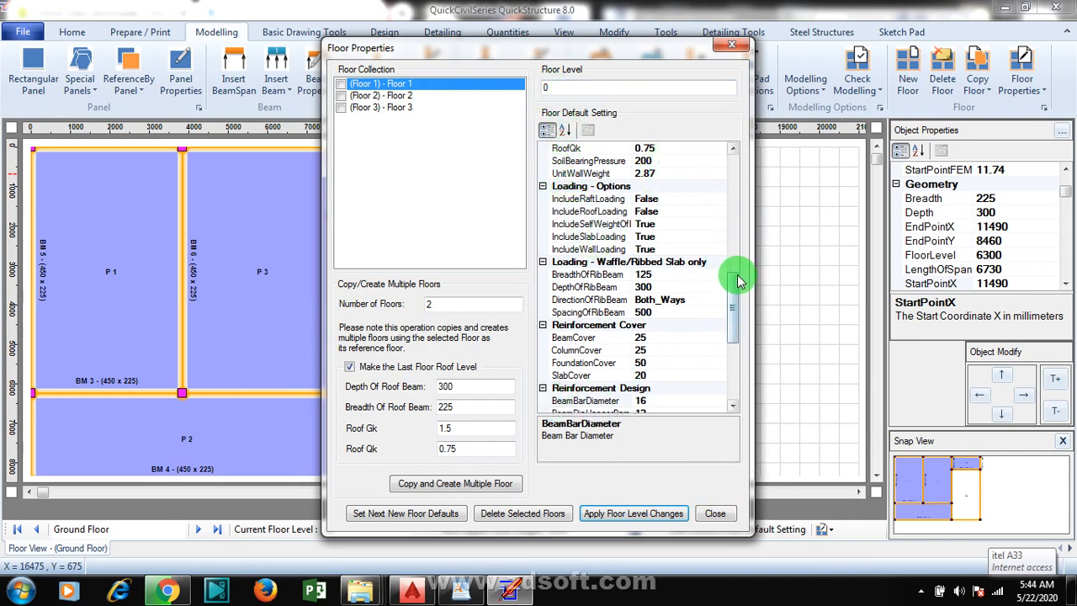
drag(736, 313, 729, 159)
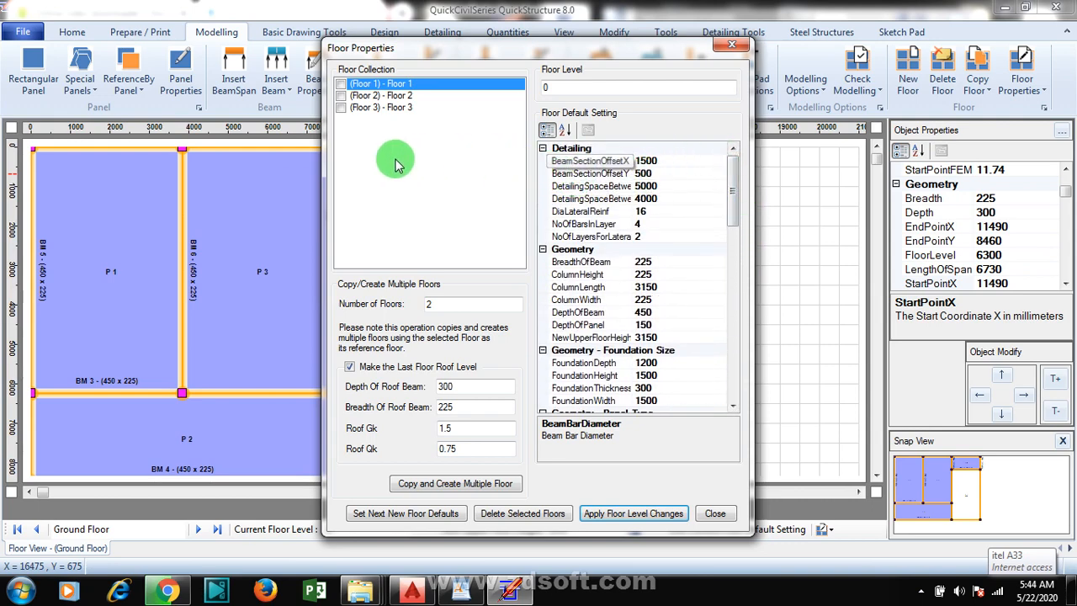
click(362, 96)
click(379, 108)
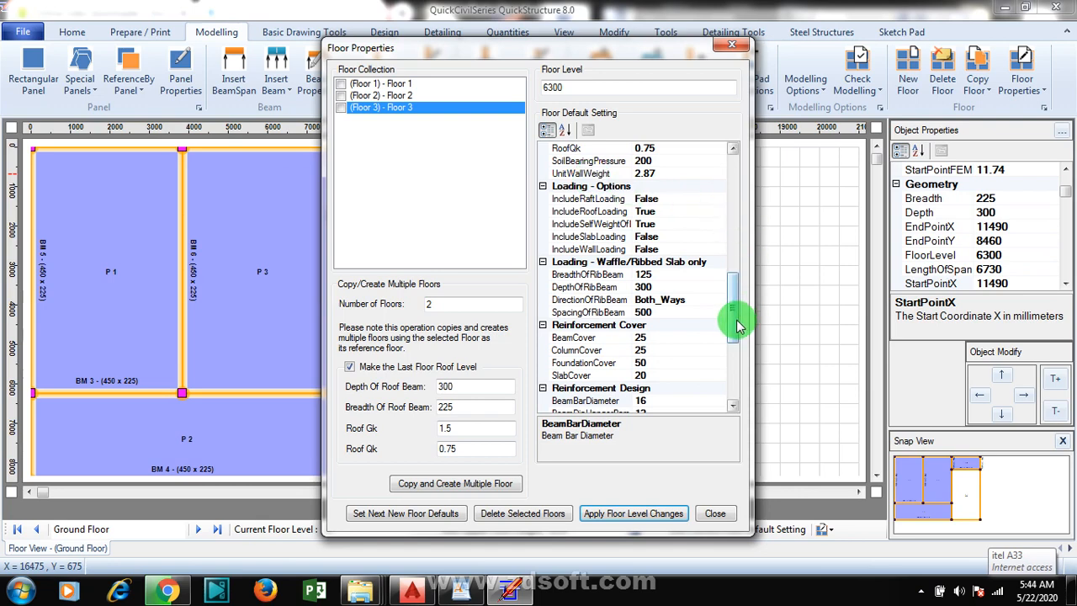
mouse_move(737, 325)
mouse_down()
mouse_move(716, 241)
mouse_move(729, 188)
mouse_move(743, 366)
mouse_move(735, 372)
mouse_move(715, 179)
mouse_up()
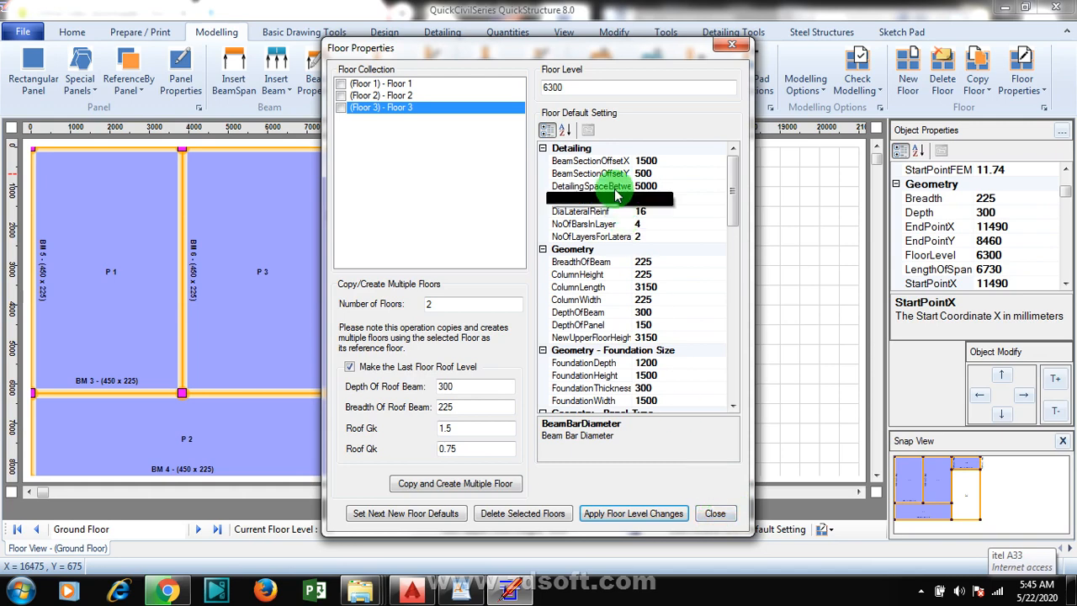
Compare the floor levels and loading options of Floor 2 and Floor 3, and close the floor properties
click(408, 95)
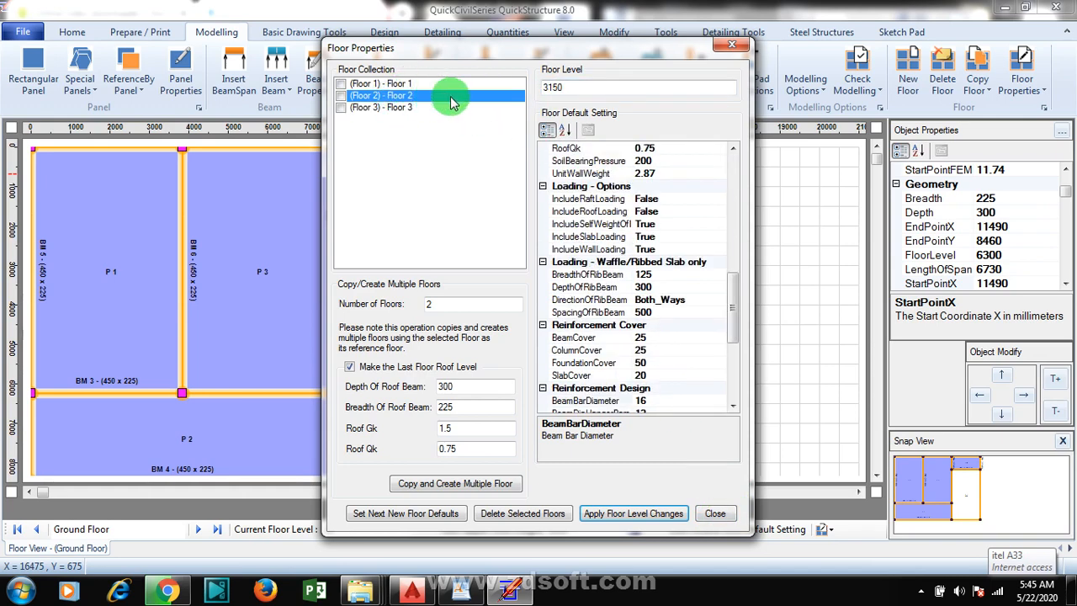
click(378, 98)
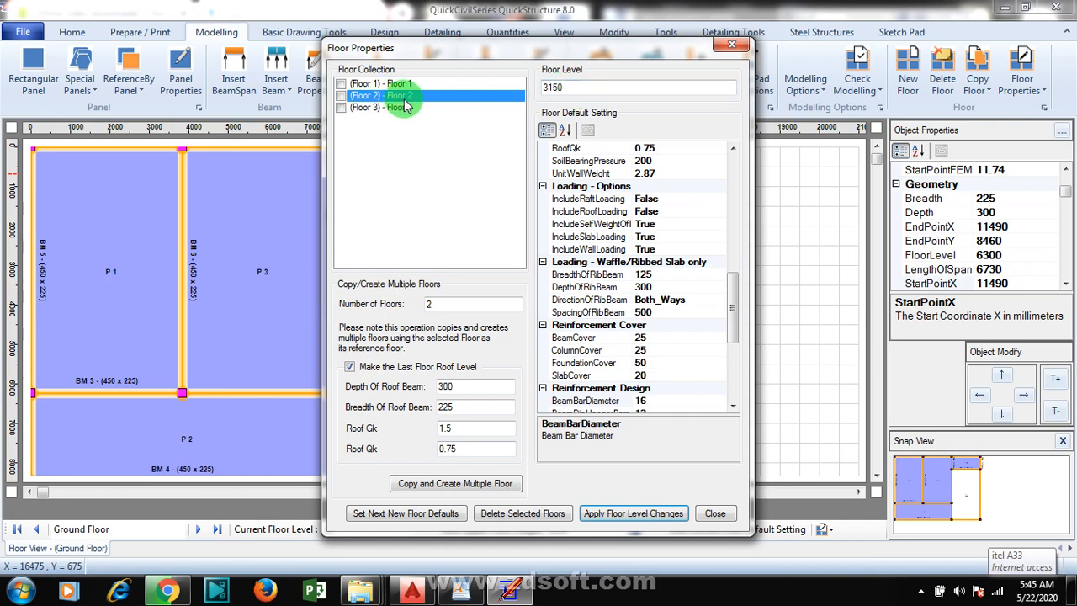
click(407, 110)
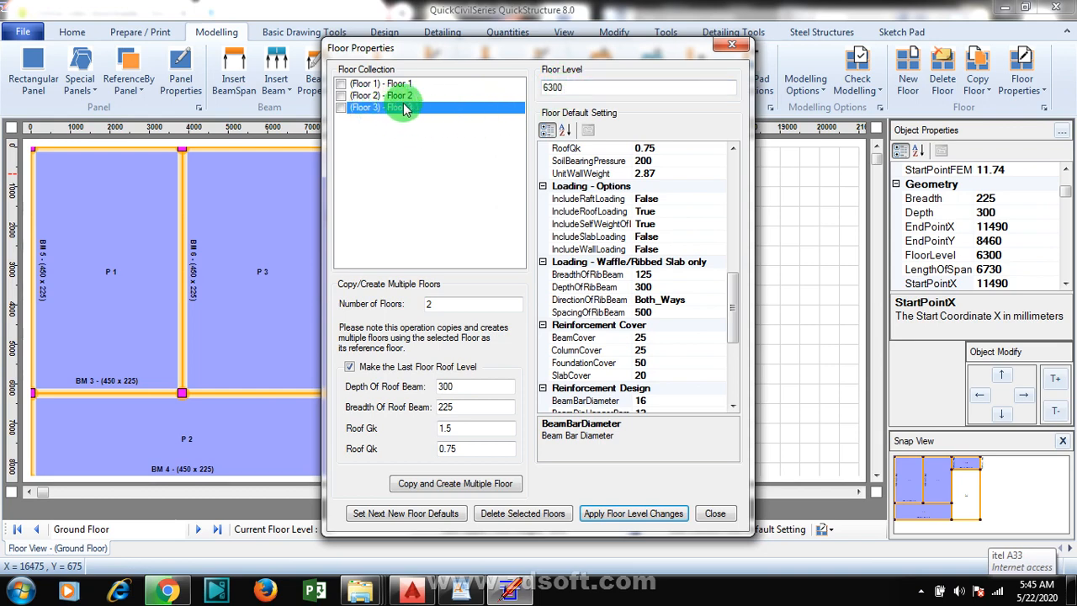
click(406, 97)
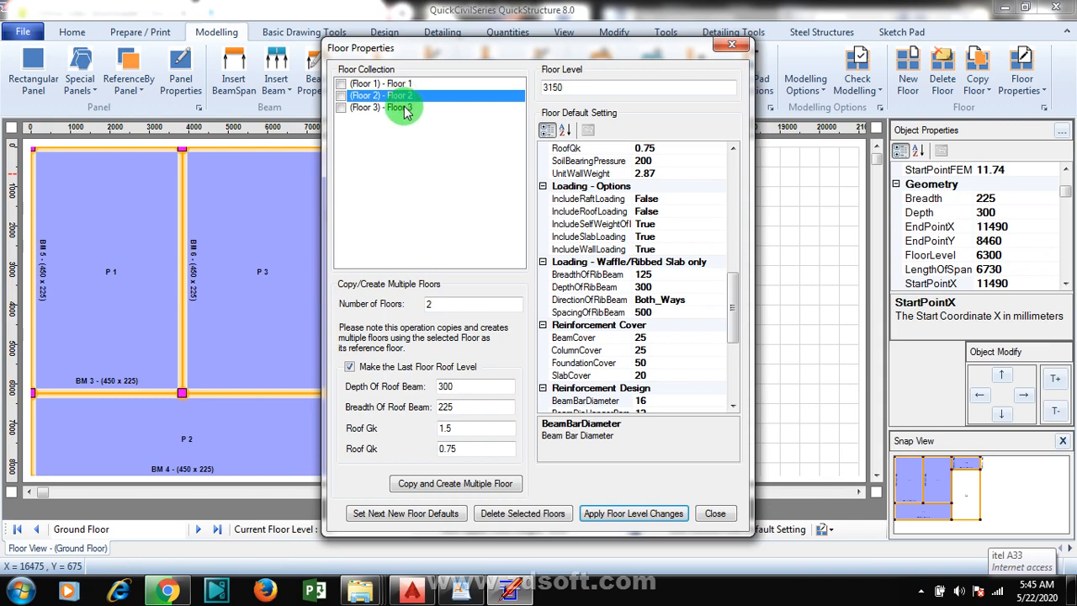
click(406, 109)
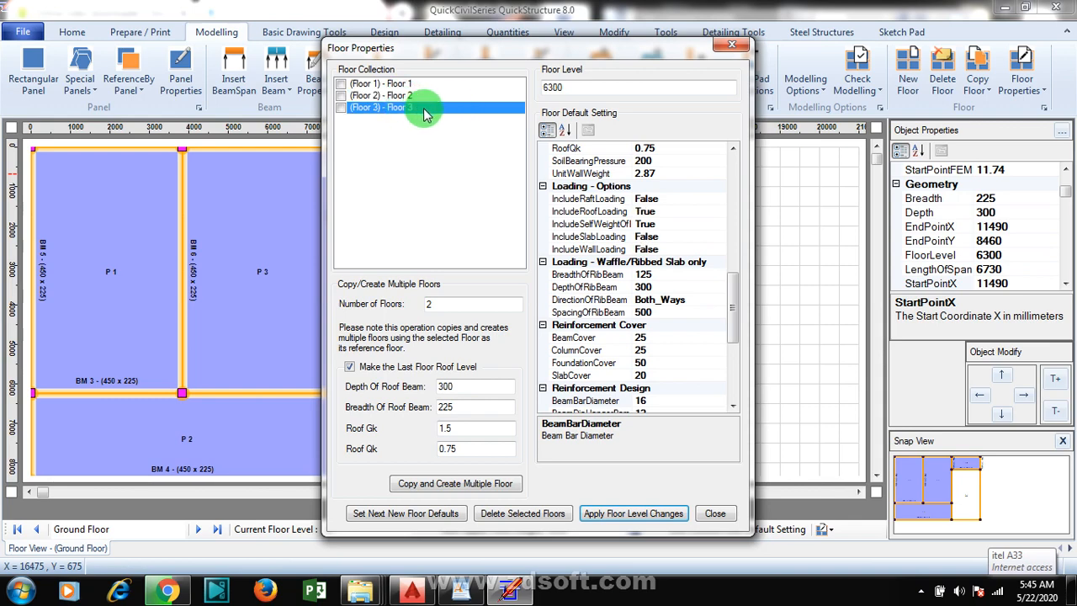
click(553, 86)
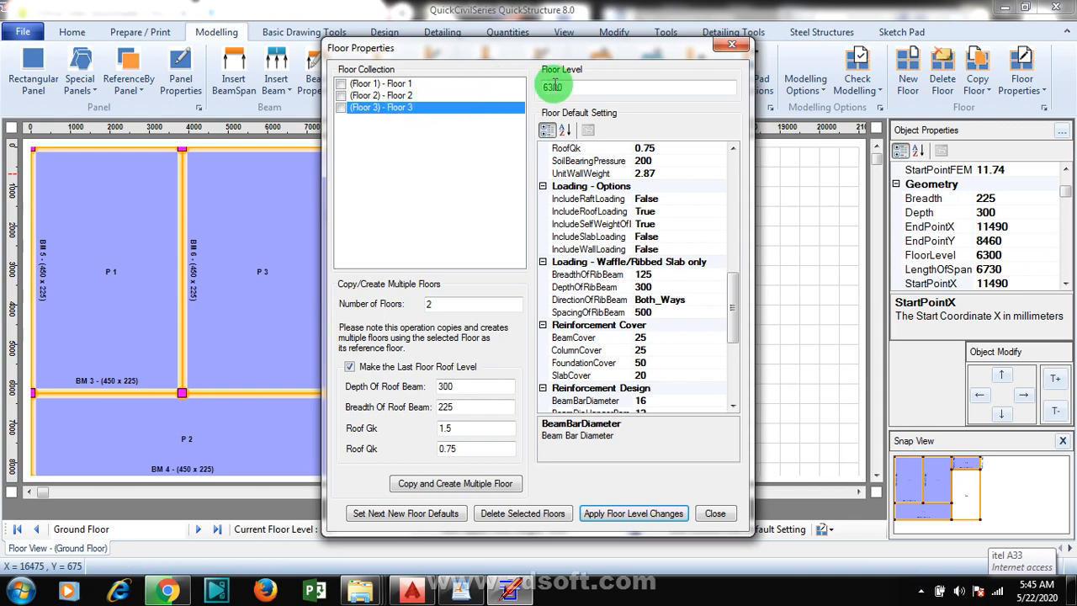
click(416, 96)
click(562, 88)
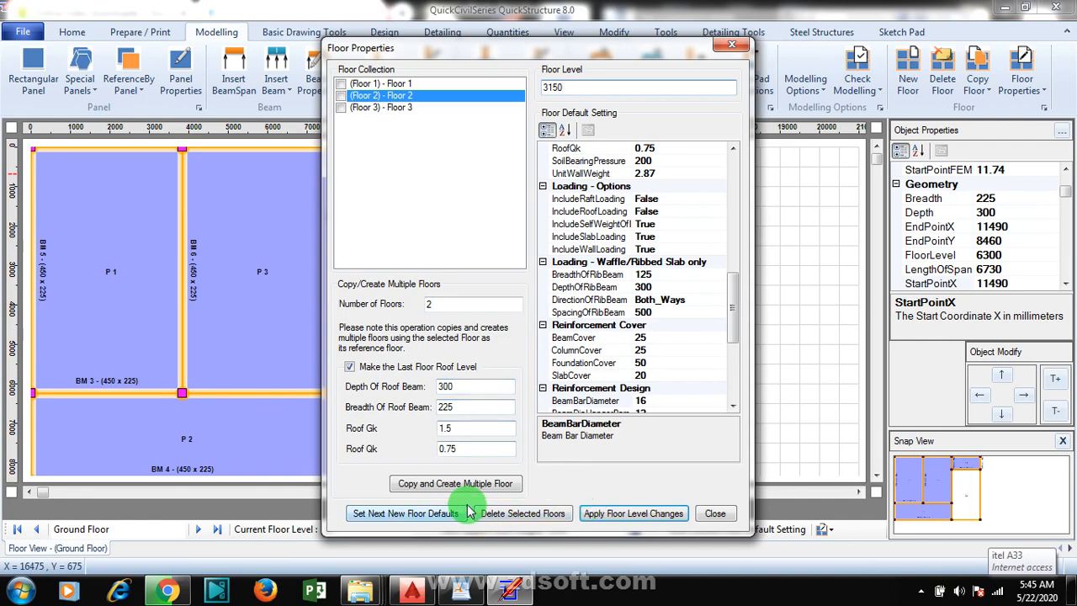
click(716, 515)
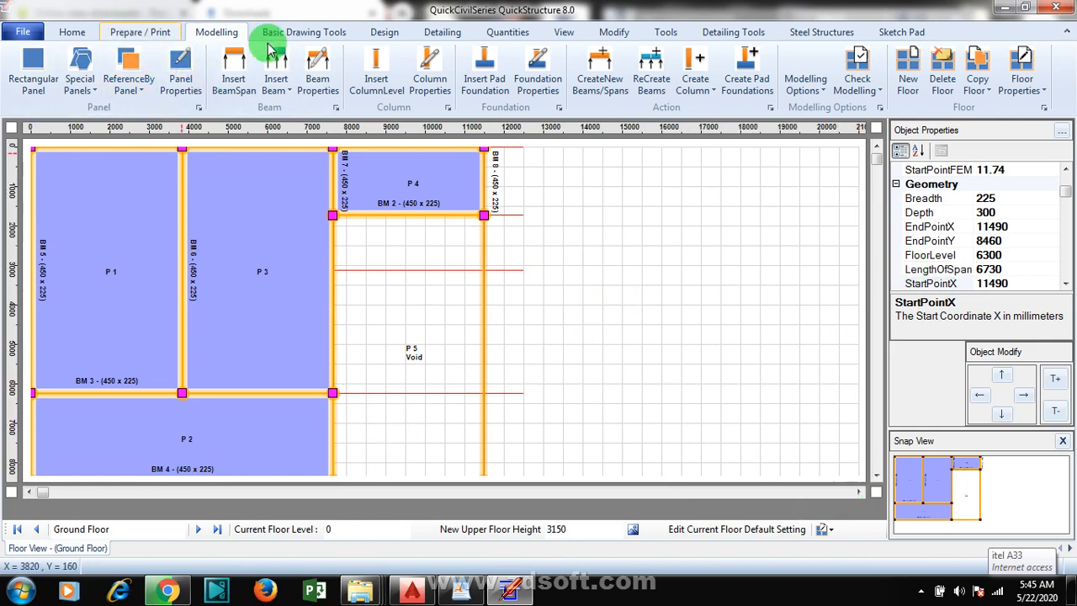
Set the drawing scale of the floor view to 1:125
click(568, 33)
click(284, 90)
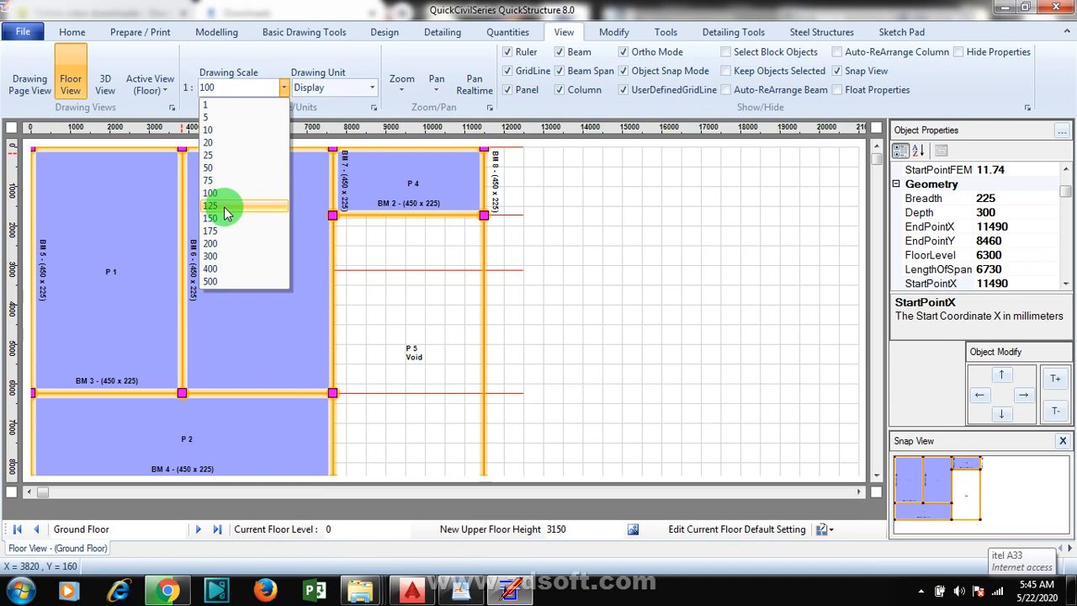
click(223, 206)
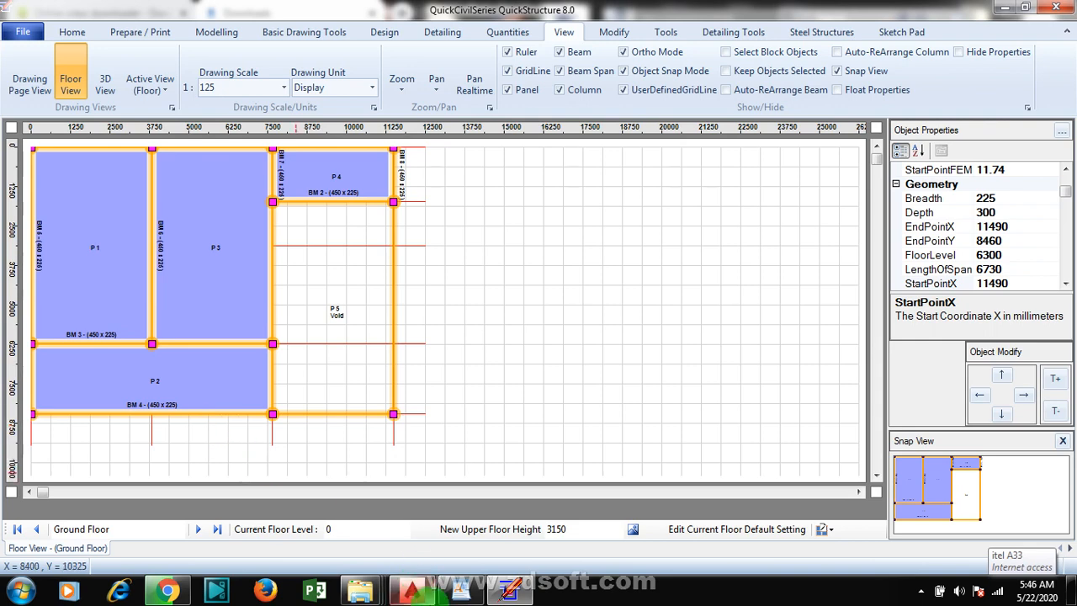
Switch to AutoCAD Civil 3D to examine the beam and slab layout in tutorial.dwg, and return to QuickStructure
click(416, 592)
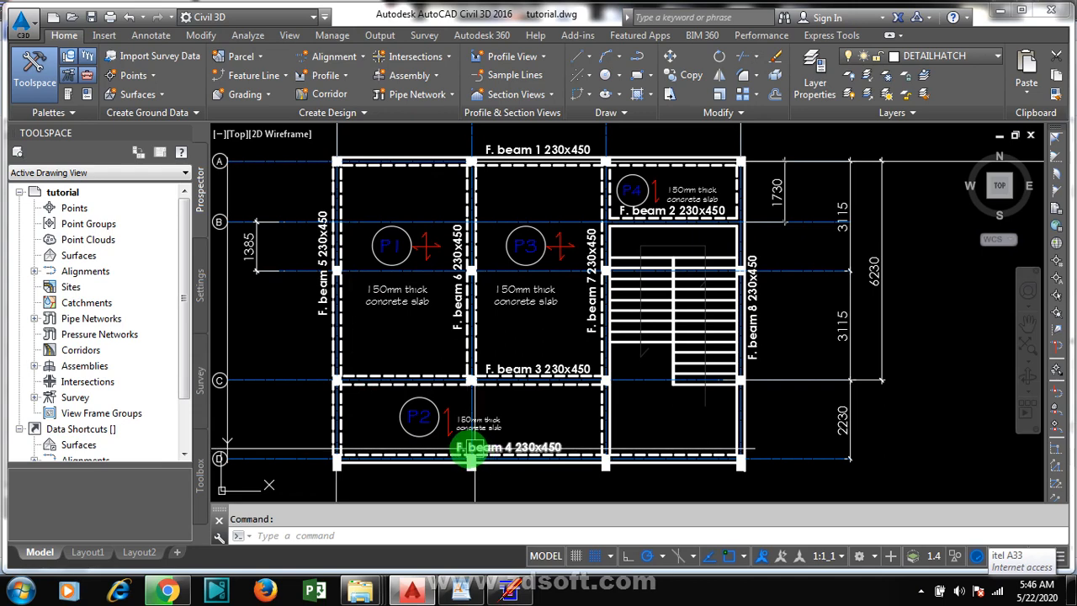
click(509, 572)
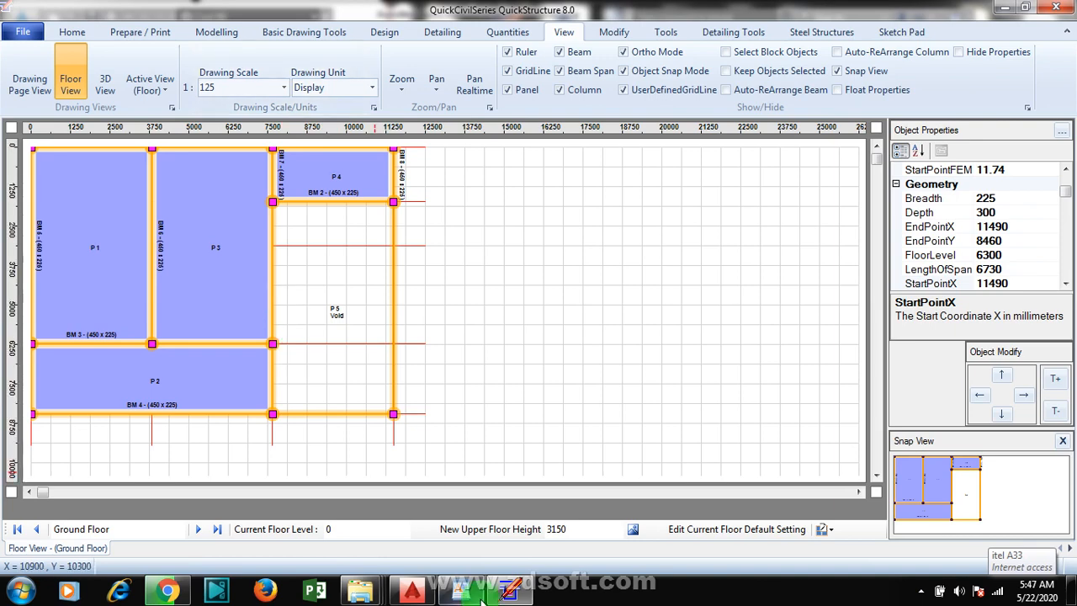
mouse_move(491, 596)
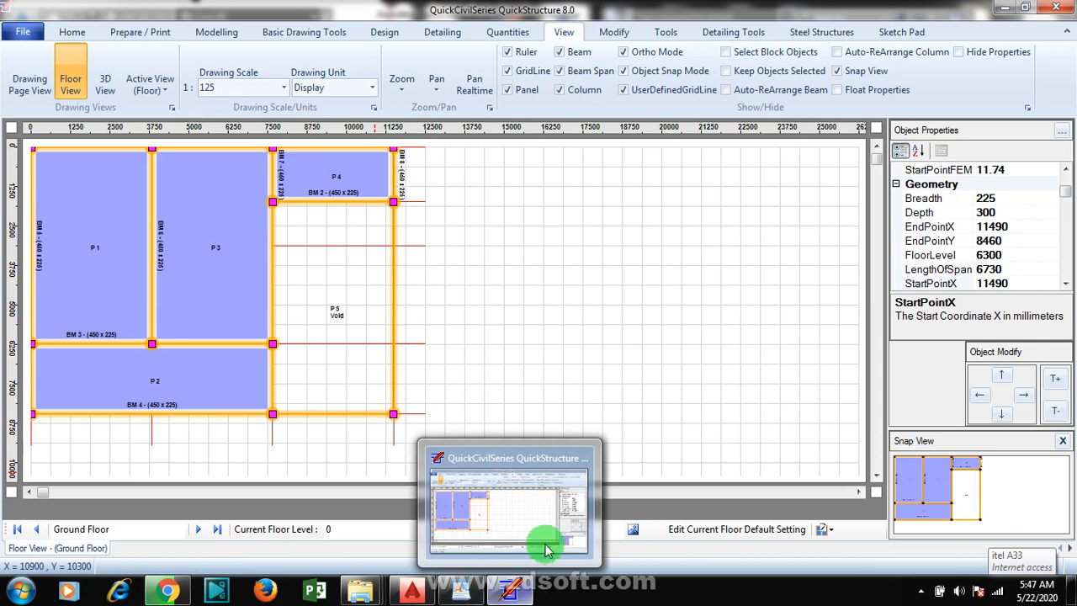
click(923, 591)
right_click(944, 510)
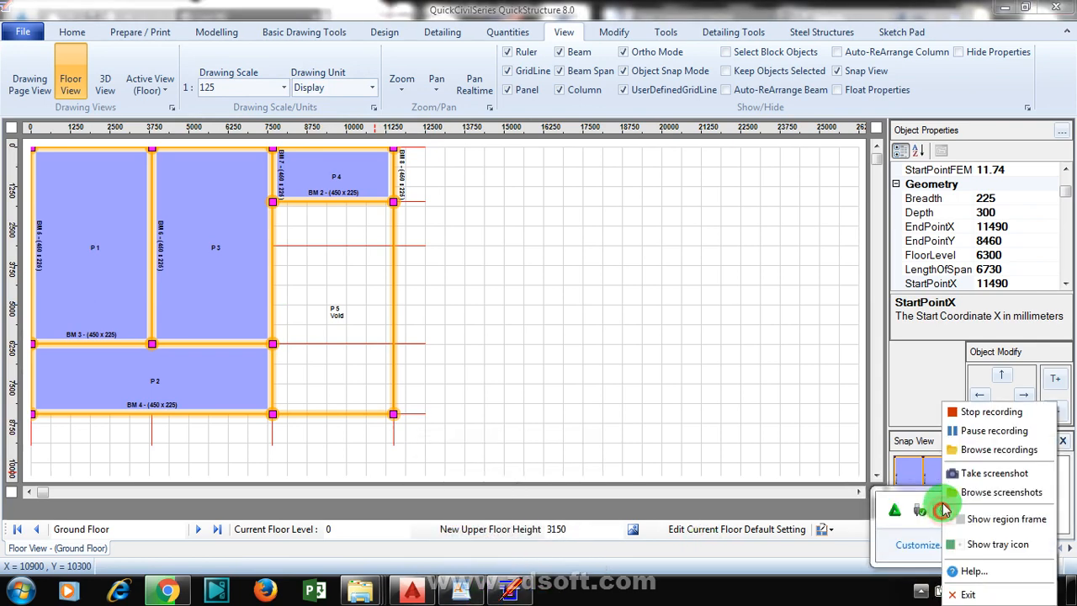
click(976, 433)
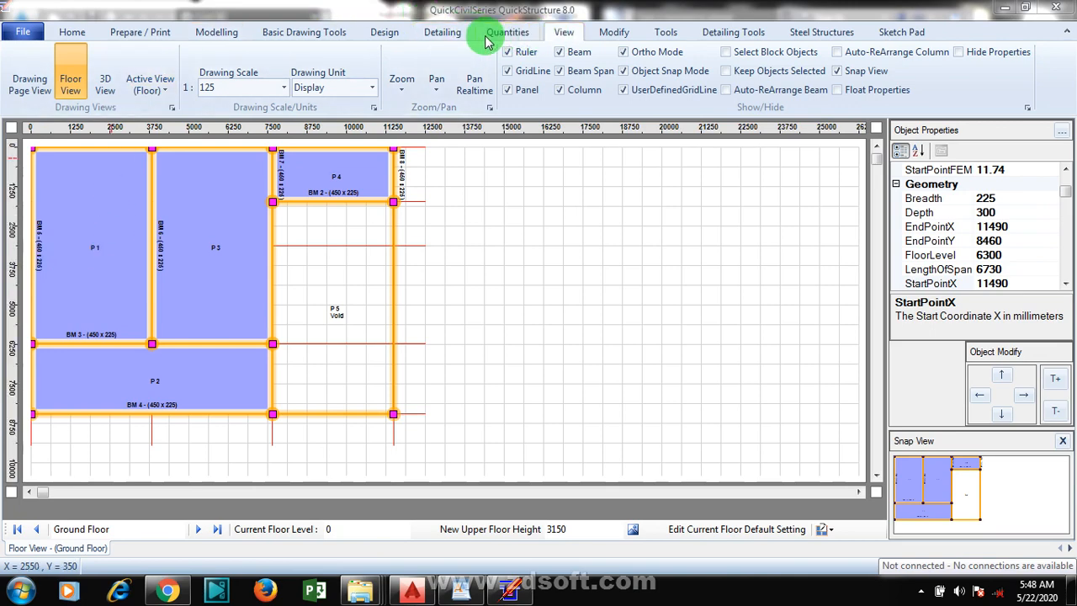
click(217, 34)
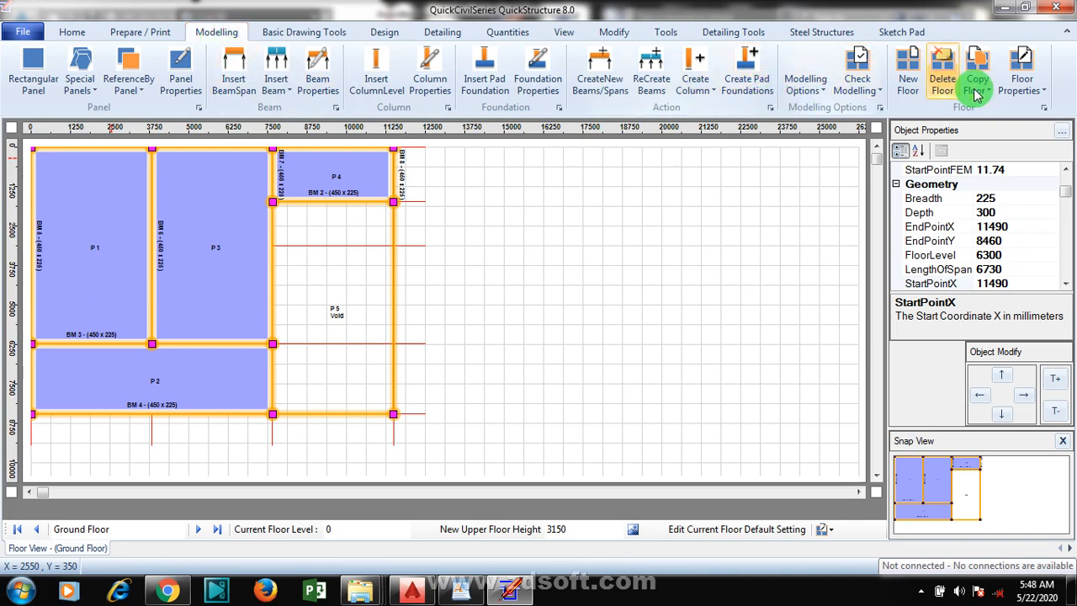
click(1043, 92)
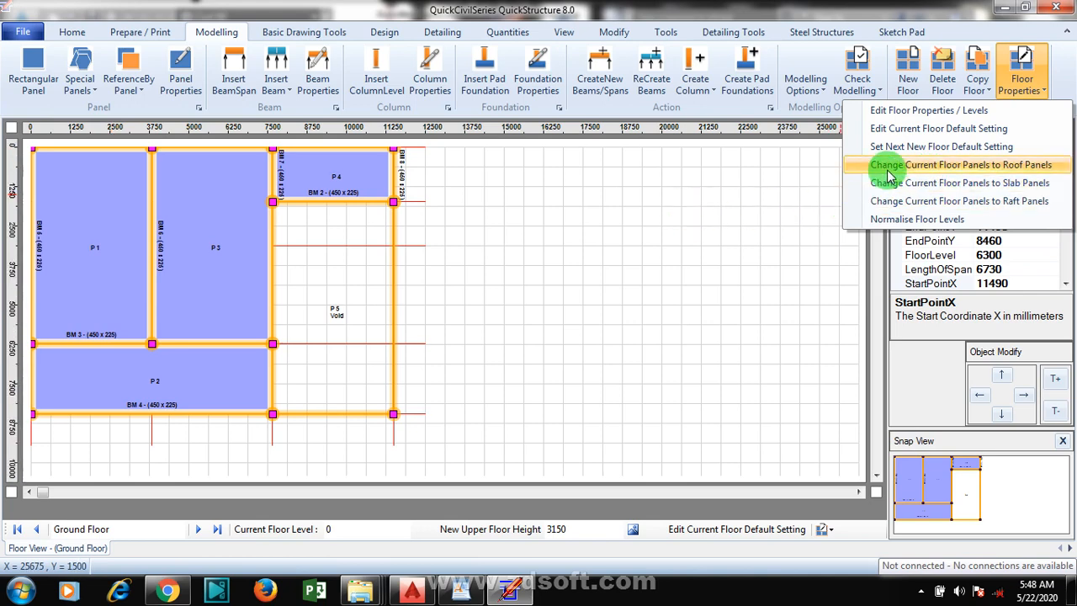
click(664, 286)
click(122, 528)
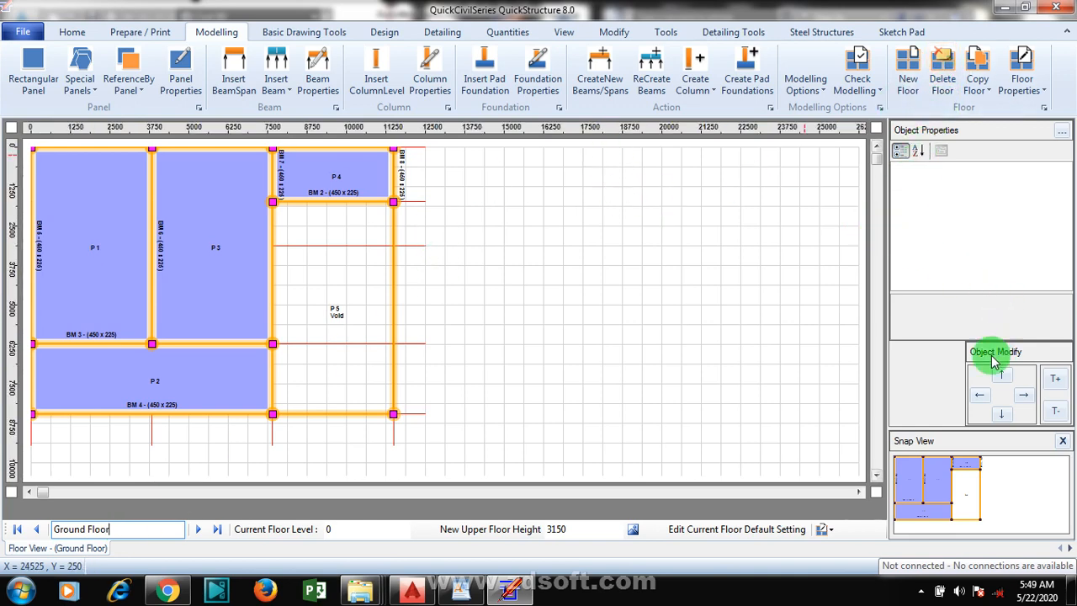
click(1024, 84)
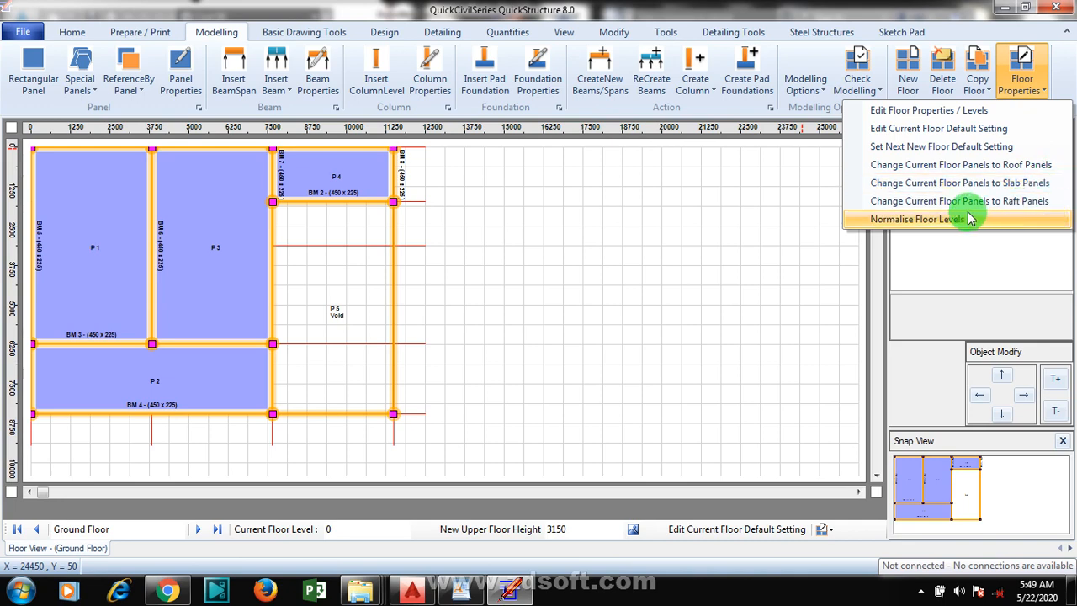
click(738, 196)
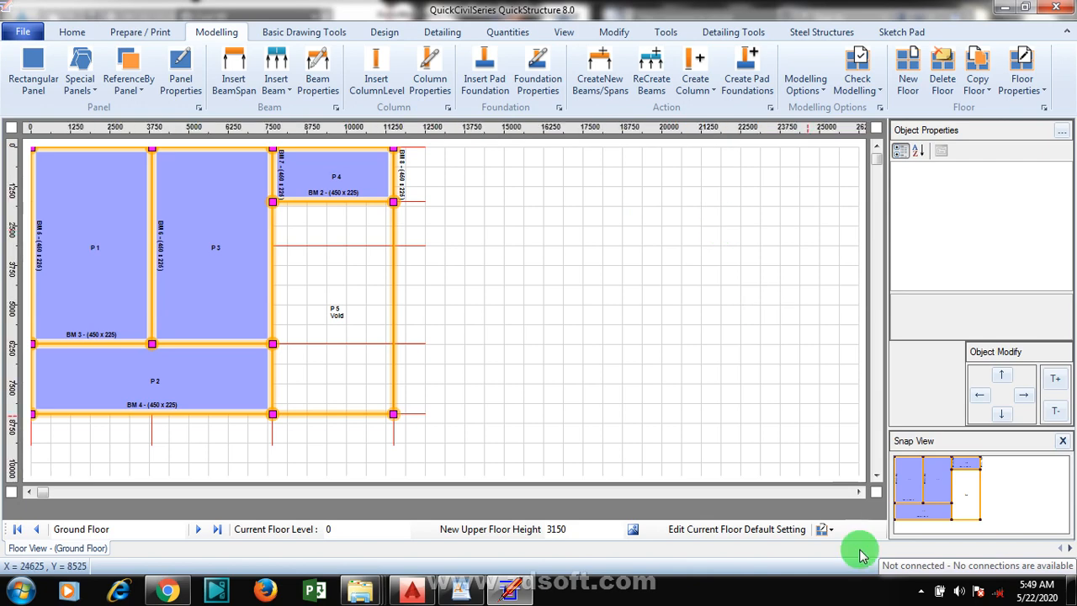
click(921, 590)
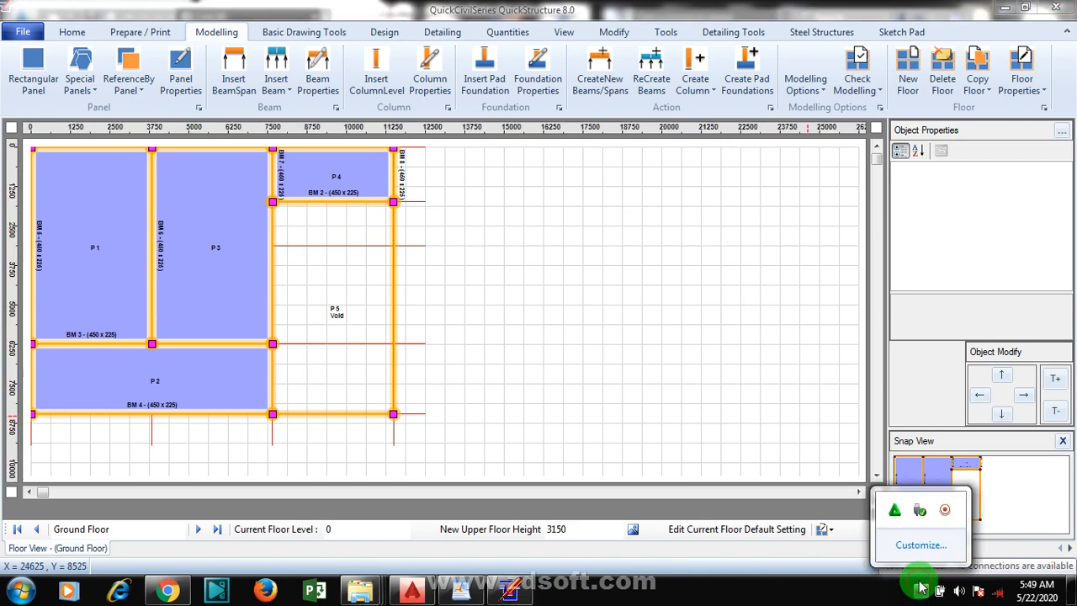
right_click(945, 515)
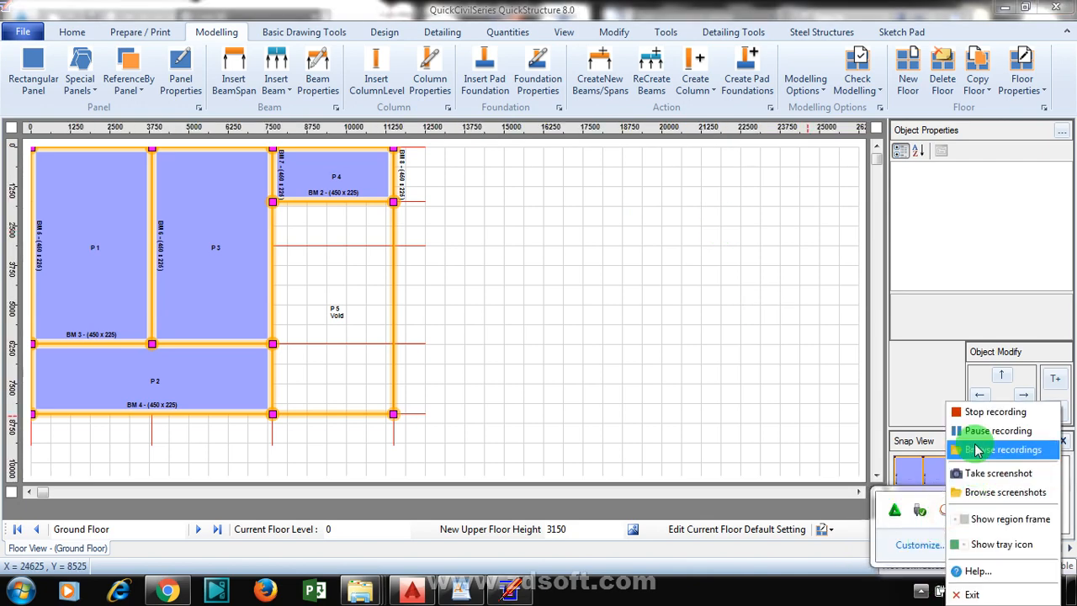
click(977, 430)
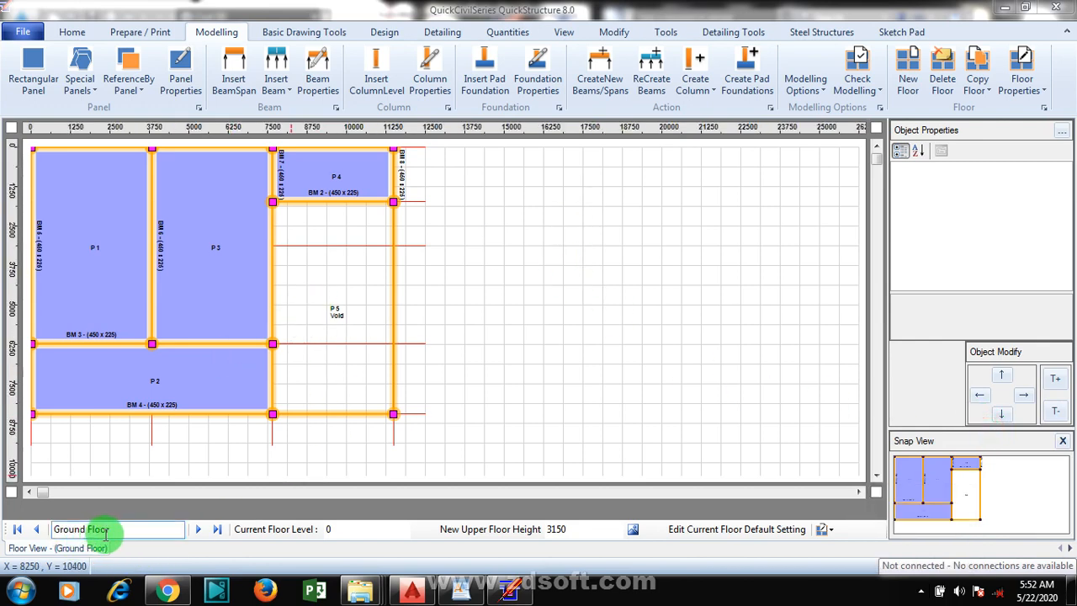
Change the Roof Level floor's panels to roof panels, applying its current floor default settings as part of the conversion
click(220, 531)
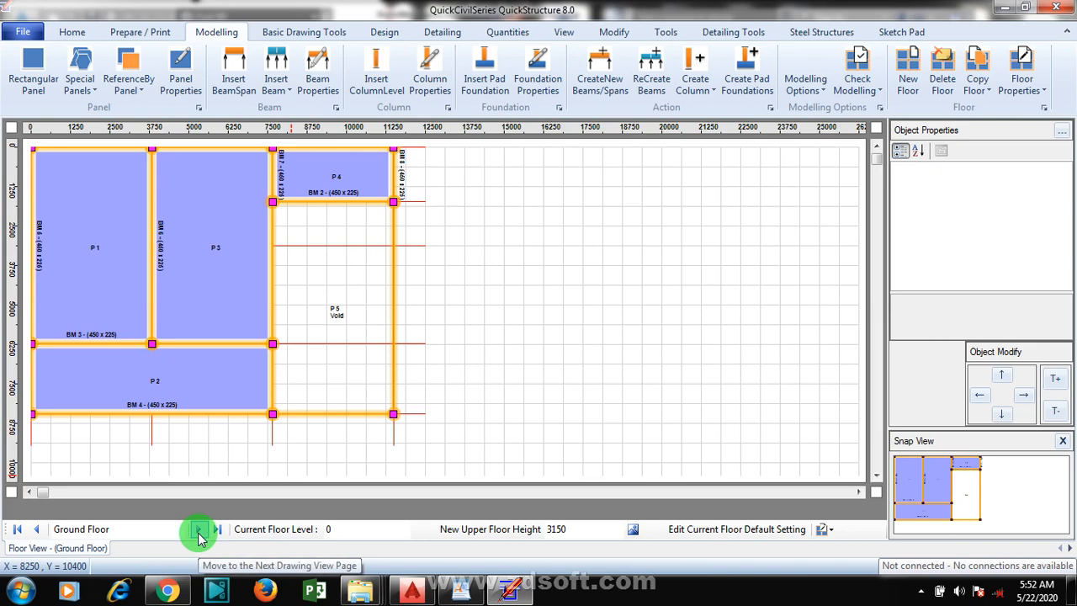
click(198, 530)
click(199, 531)
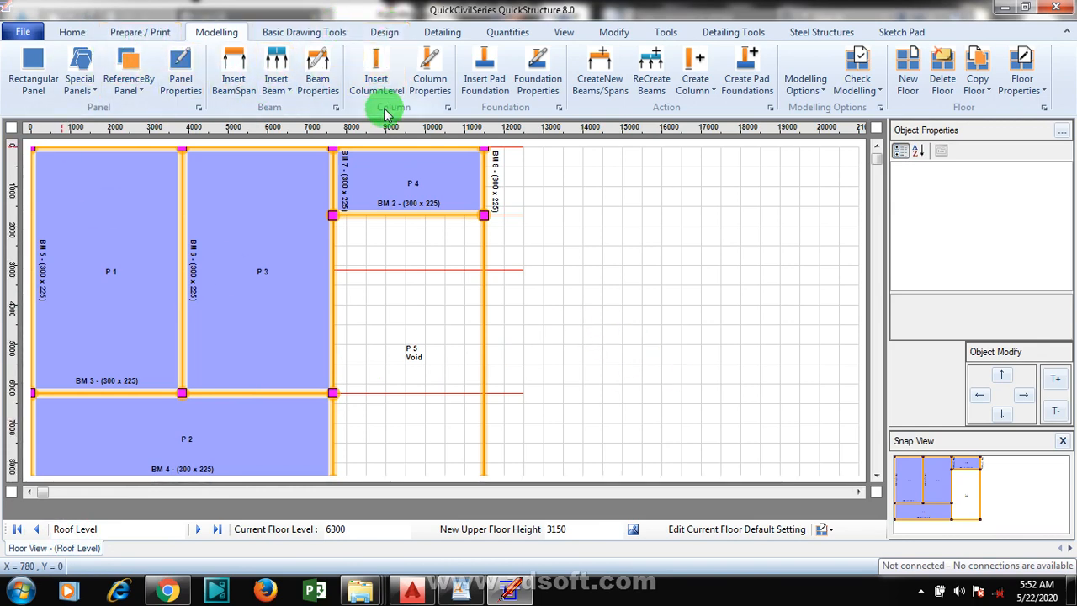
click(1043, 98)
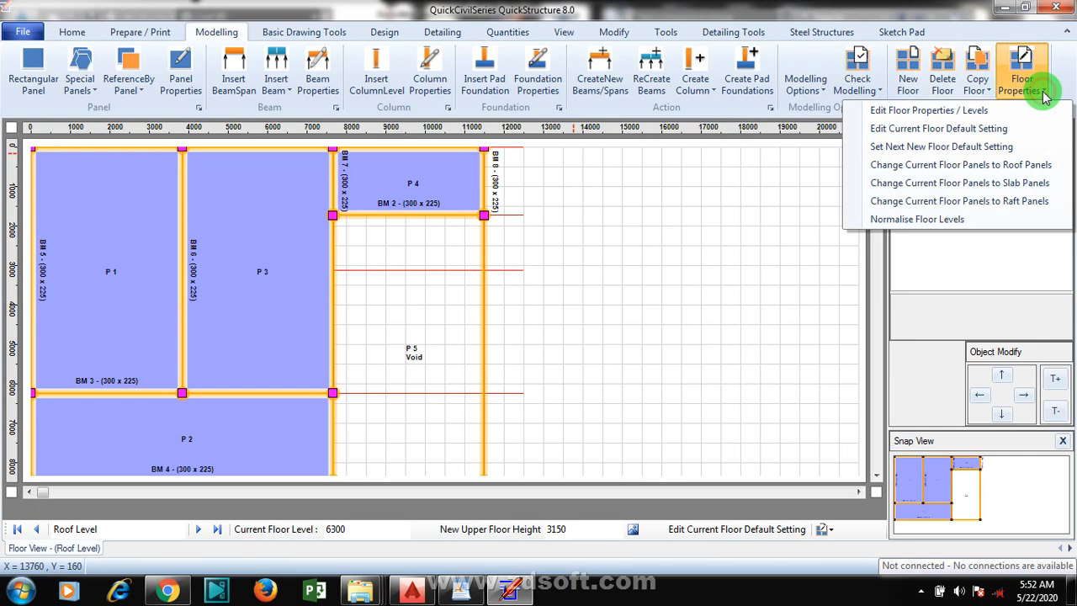
click(1035, 167)
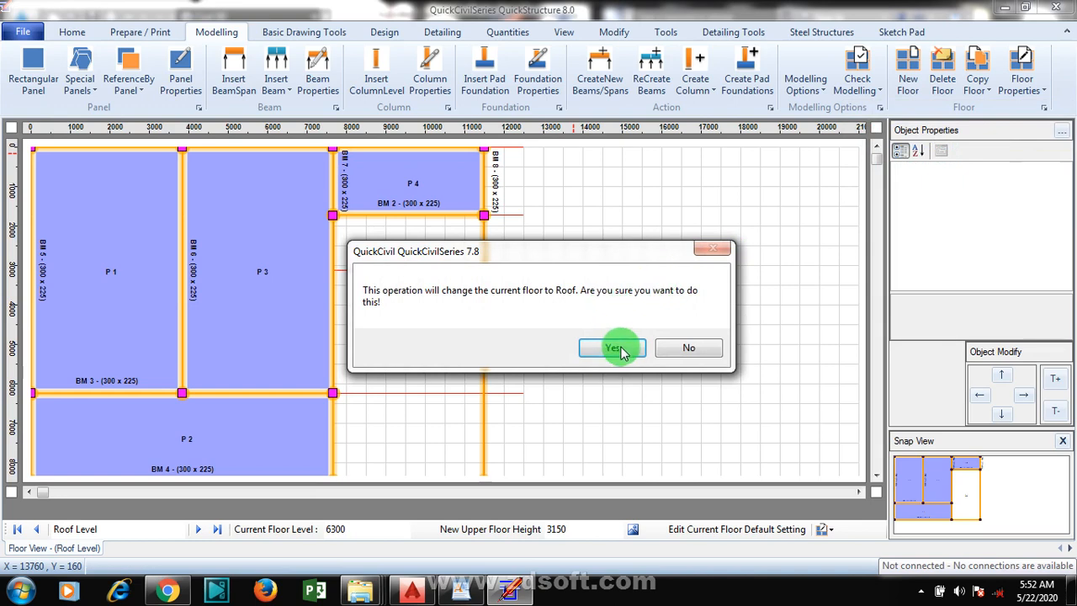
click(623, 355)
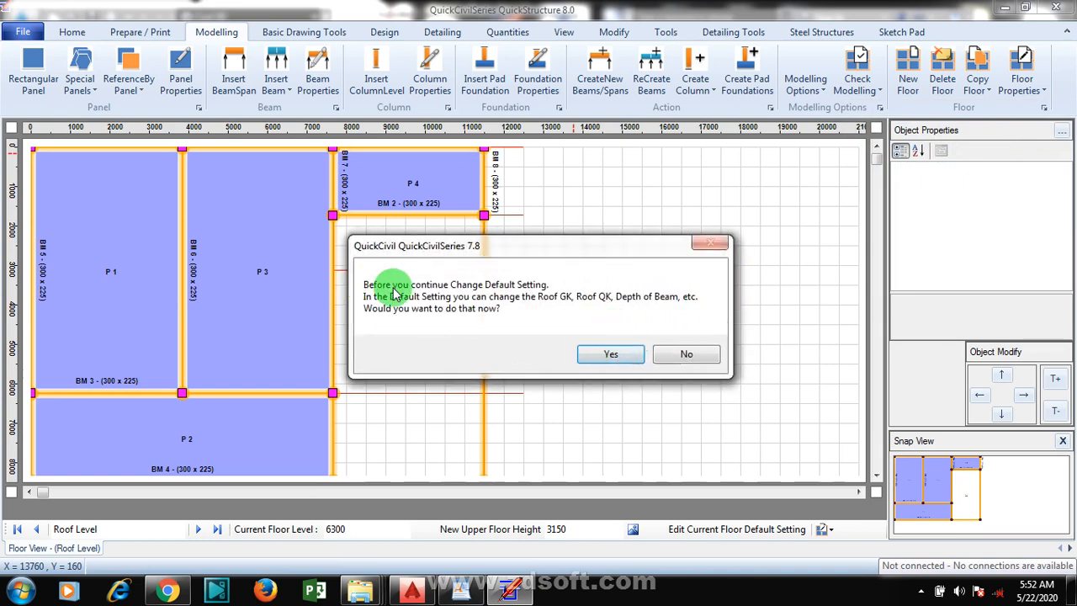
click(599, 355)
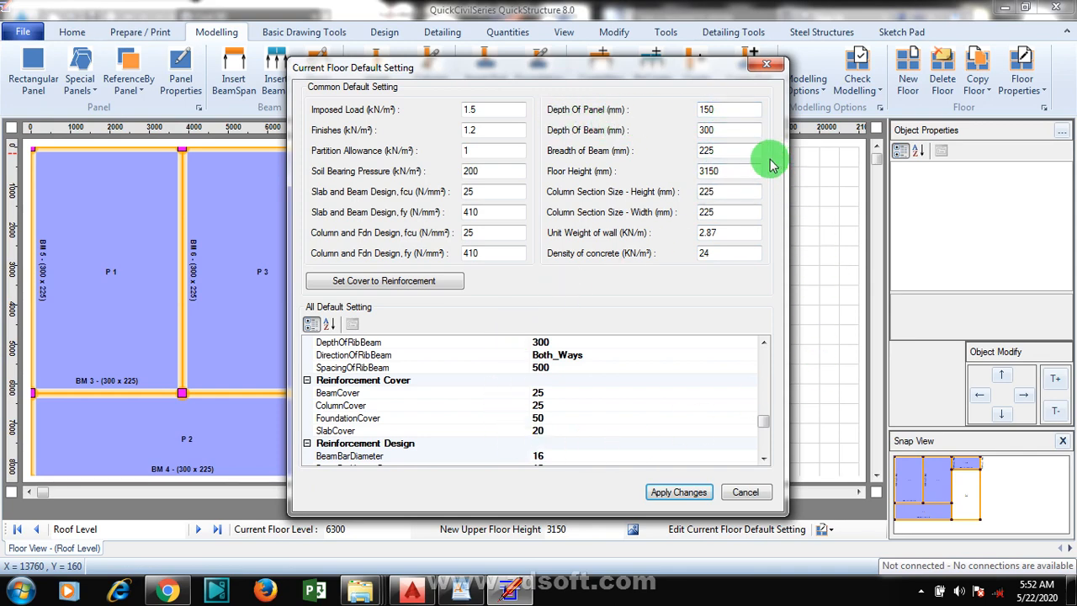
click(678, 492)
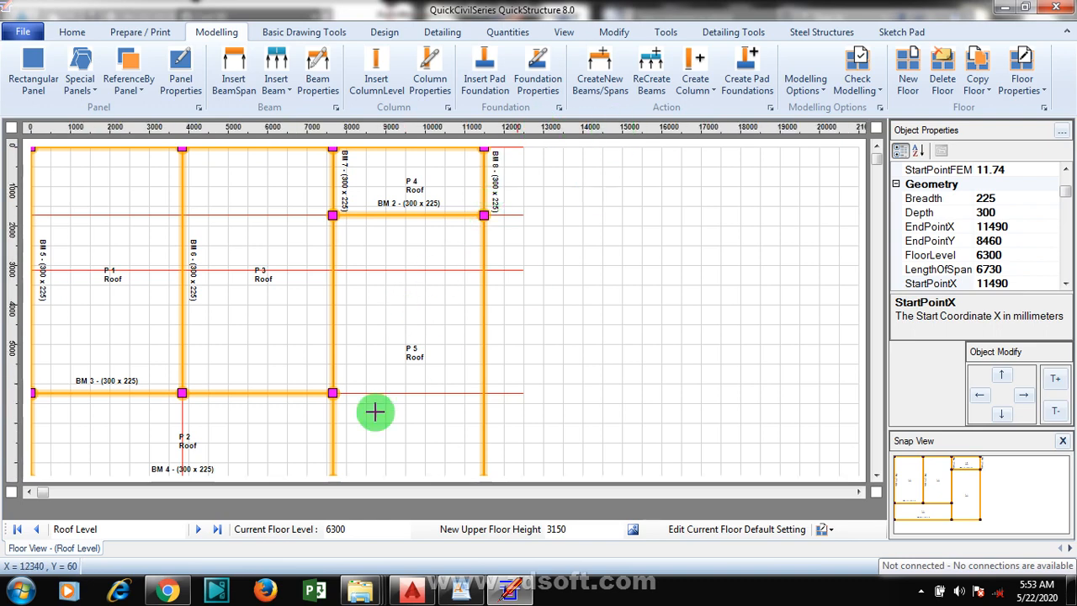
Delete slab panel P 3, between beams BM 6 and BM 7, from the Ground Floor
click(36, 529)
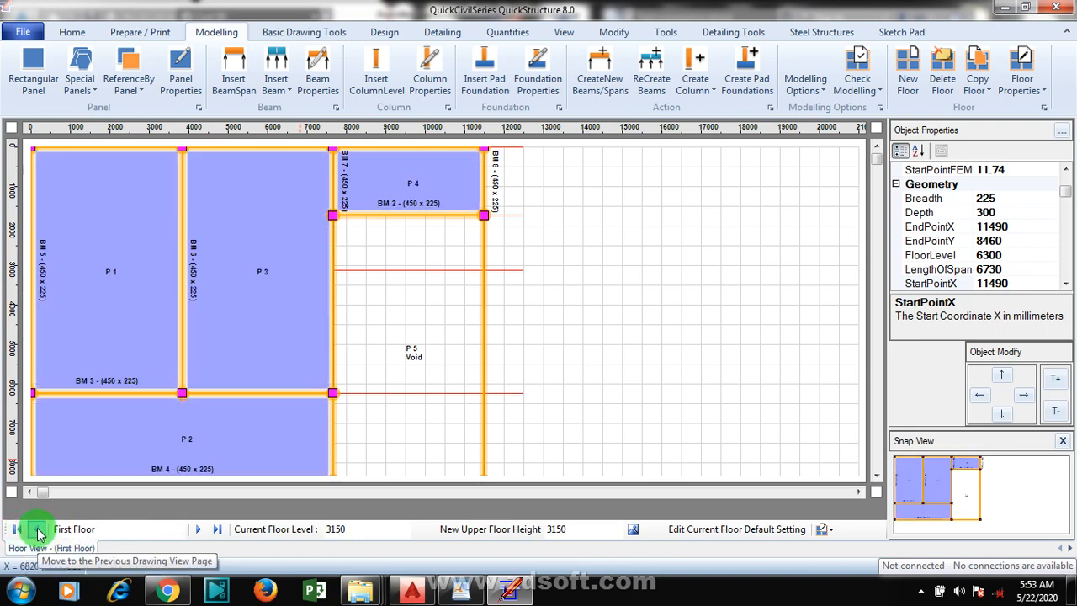
click(36, 529)
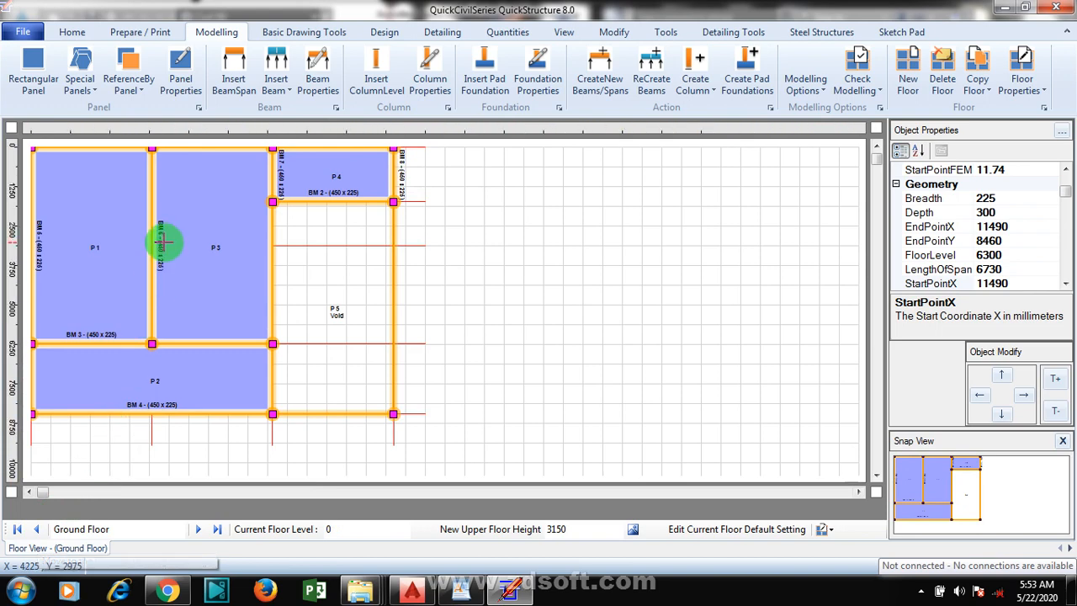
click(195, 246)
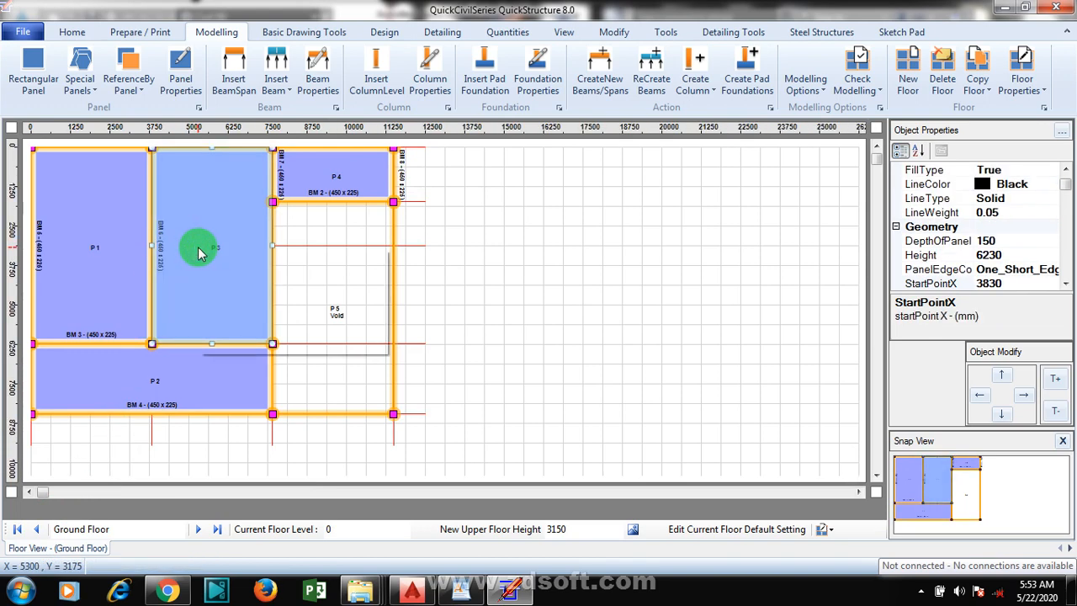
click(446, 202)
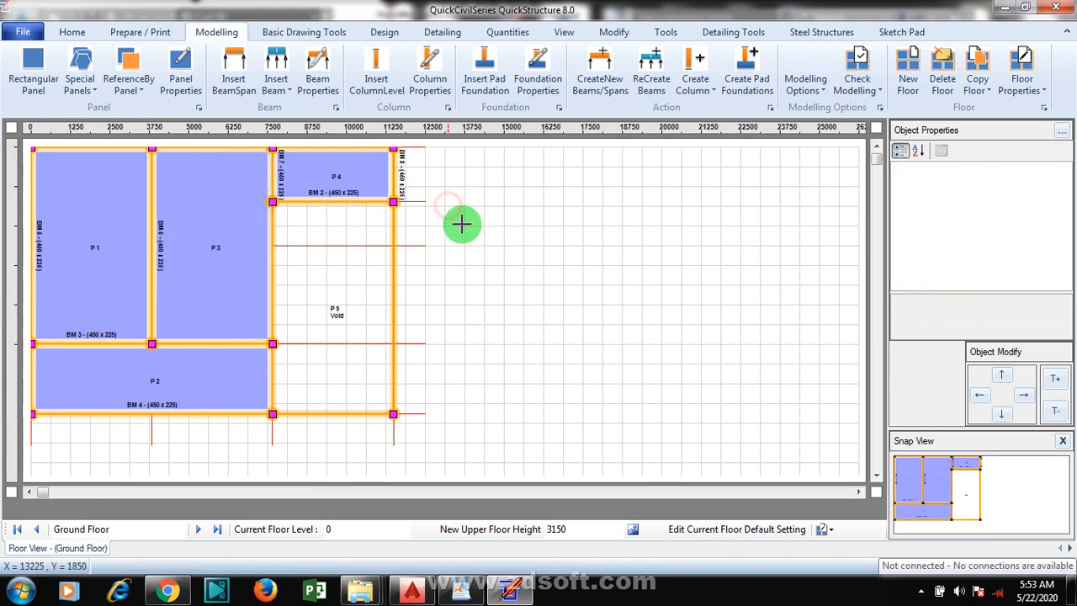
click(1043, 93)
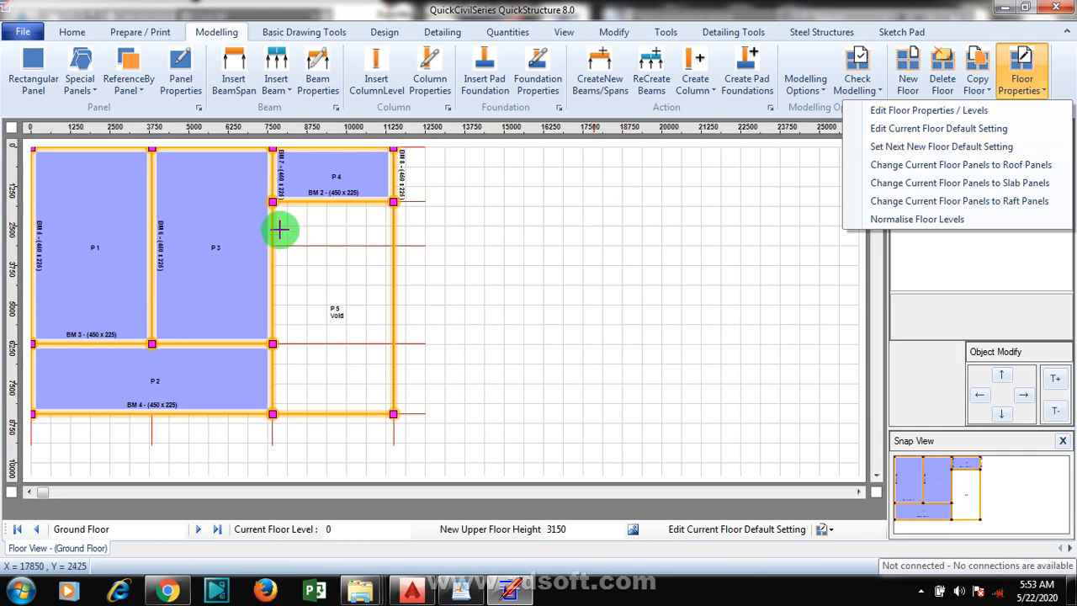
click(495, 245)
click(194, 248)
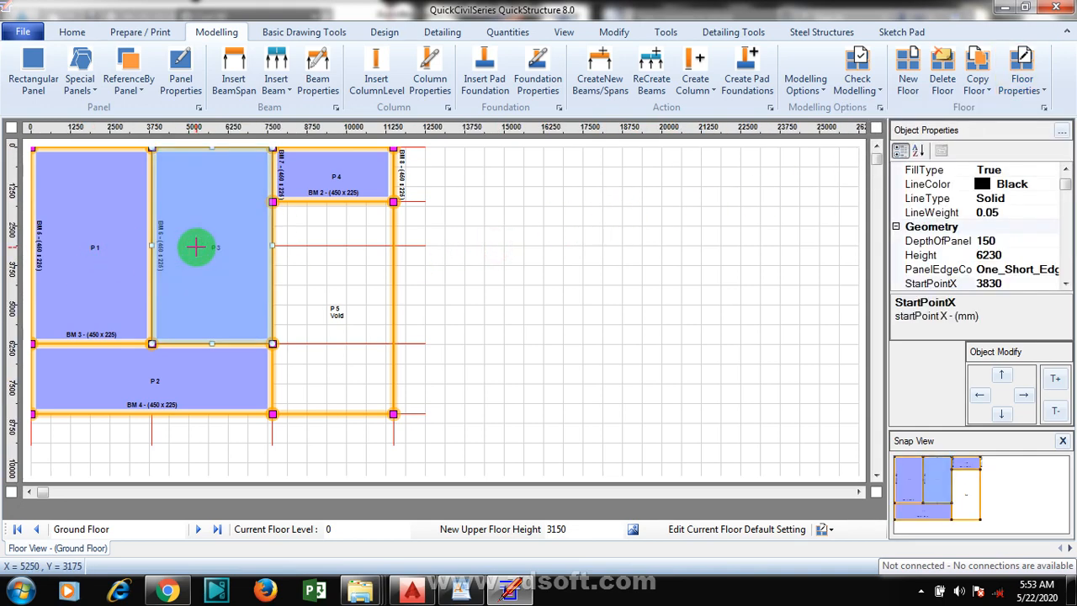
right_click(200, 253)
click(236, 326)
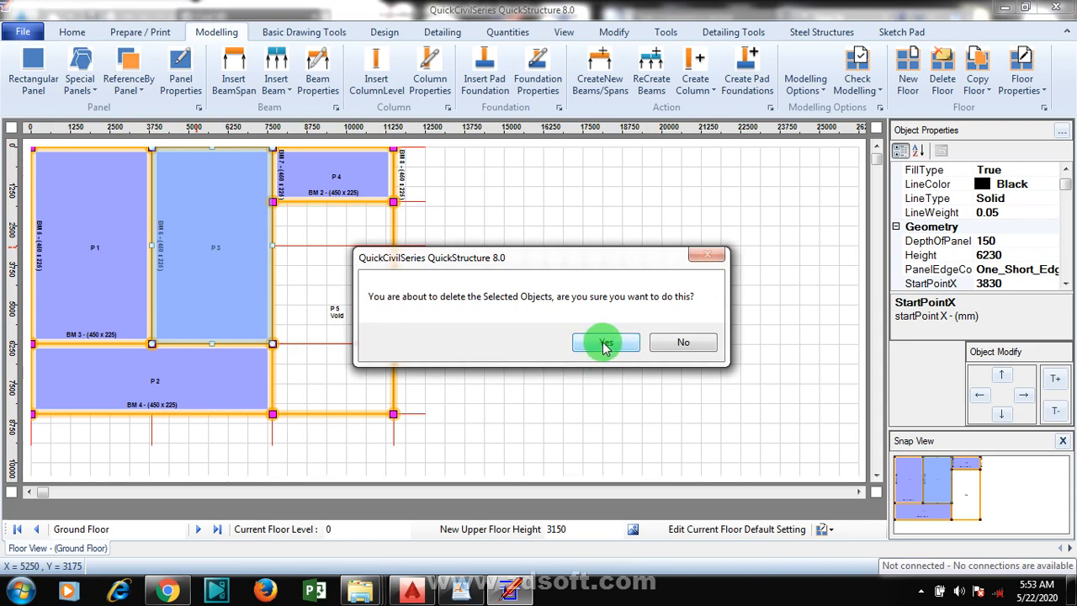
click(604, 345)
Delete the wide slab panel P 2 between beams BM 3 and BM 4 on the Ground Floor
click(235, 373)
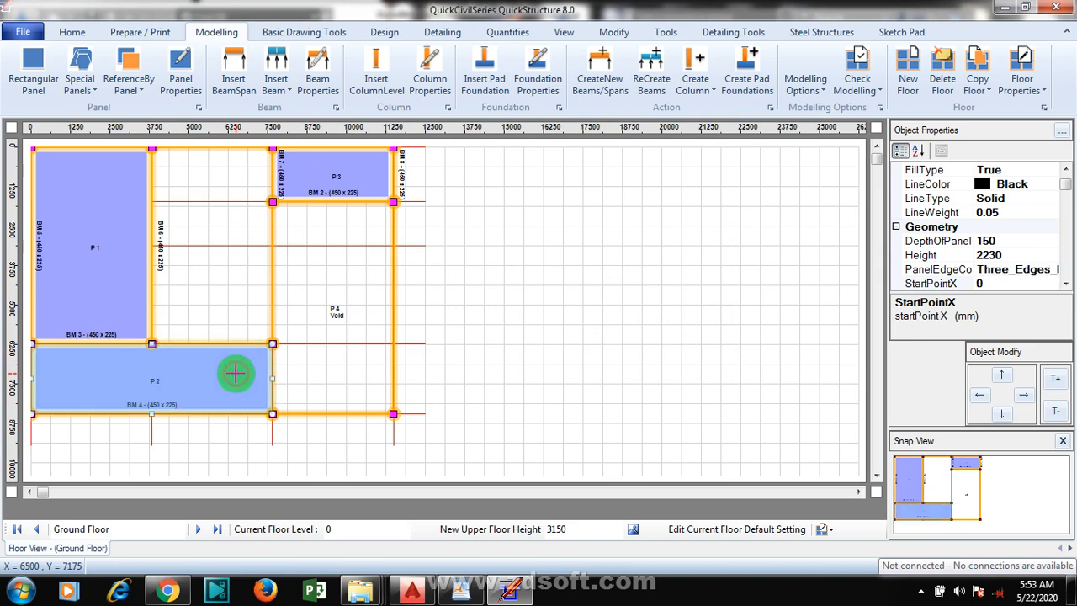
right_click(236, 376)
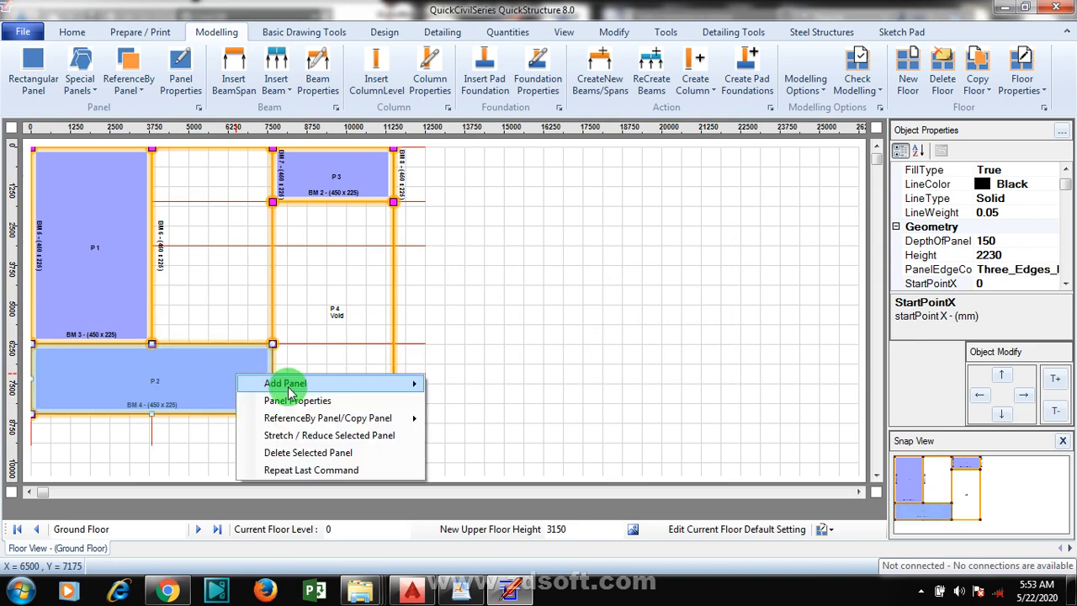
click(339, 453)
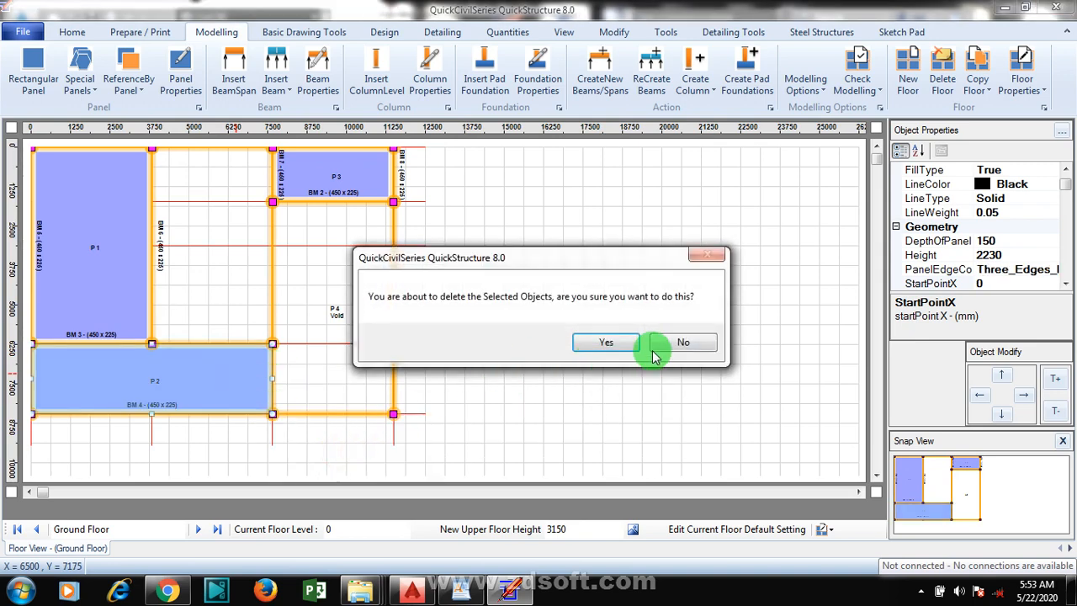
click(619, 351)
Delete the small Ground Floor slab panel enclosed by beams BM 2, BM 7 and BM 8
click(352, 185)
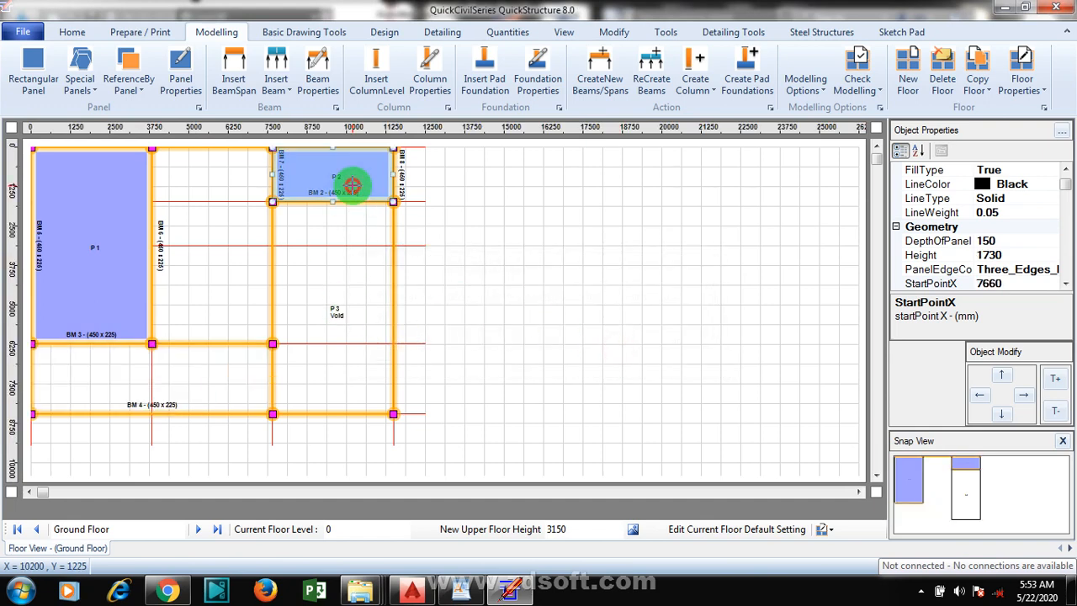
right_click(352, 186)
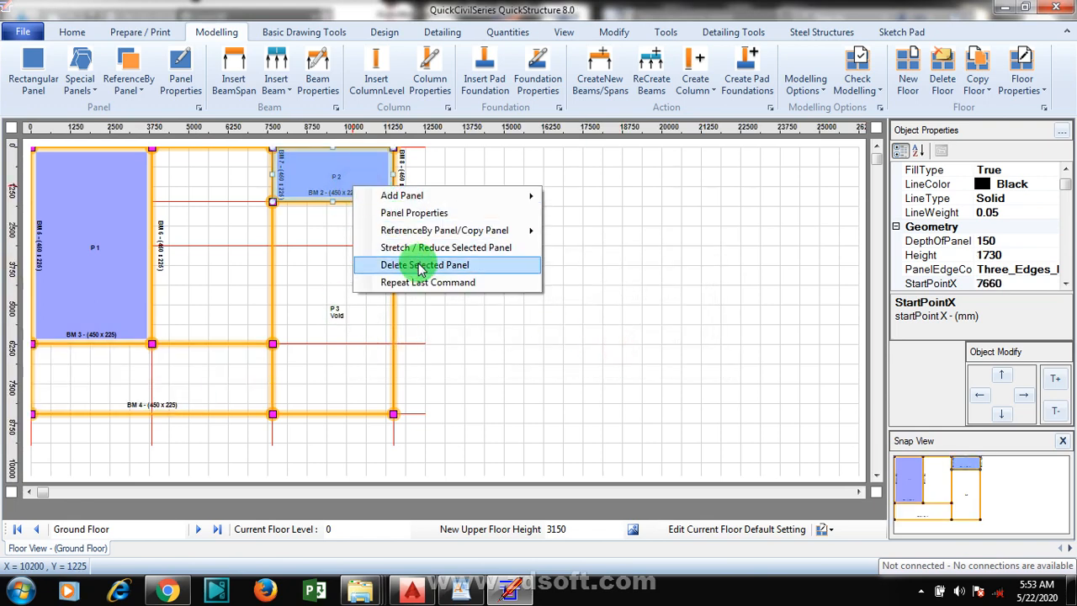
click(421, 266)
click(617, 346)
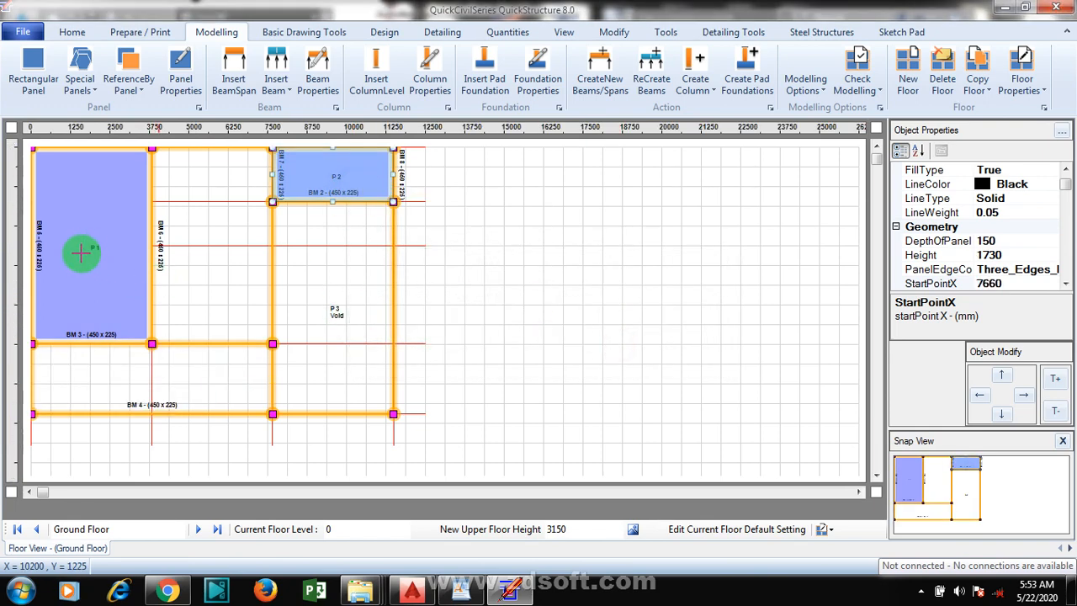
Delete the remaining Ground Floor slab panel P 1 between beams BM 5 and BM 6
click(103, 208)
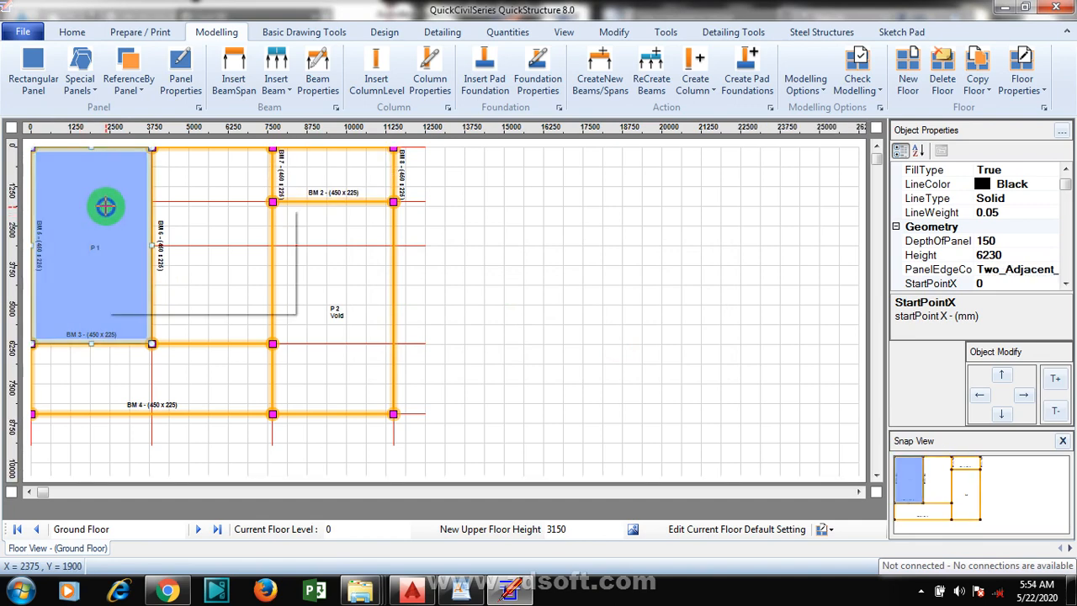
right_click(108, 209)
click(211, 283)
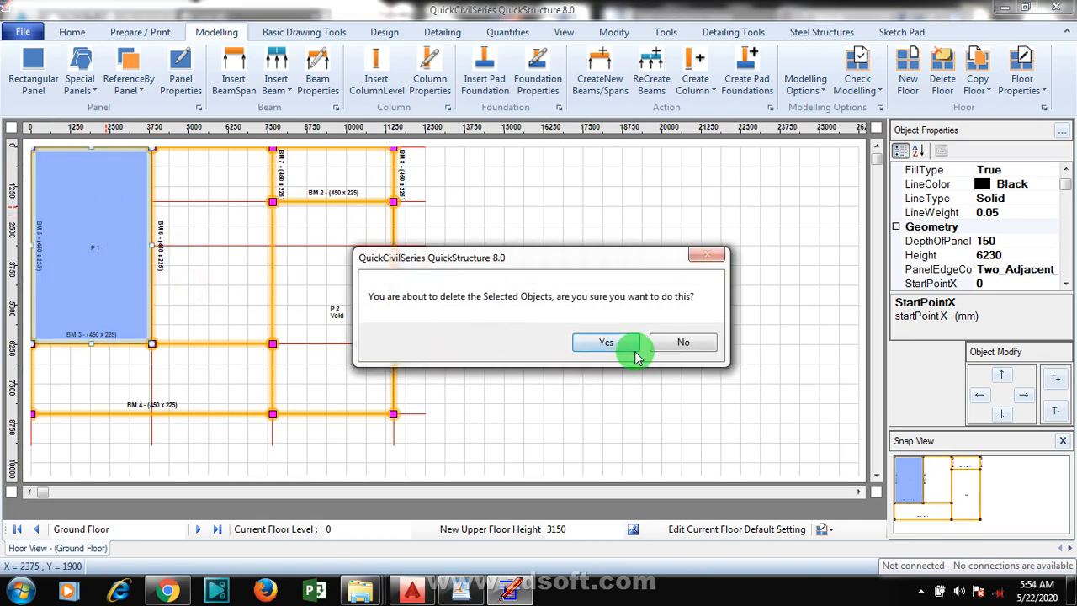
click(625, 350)
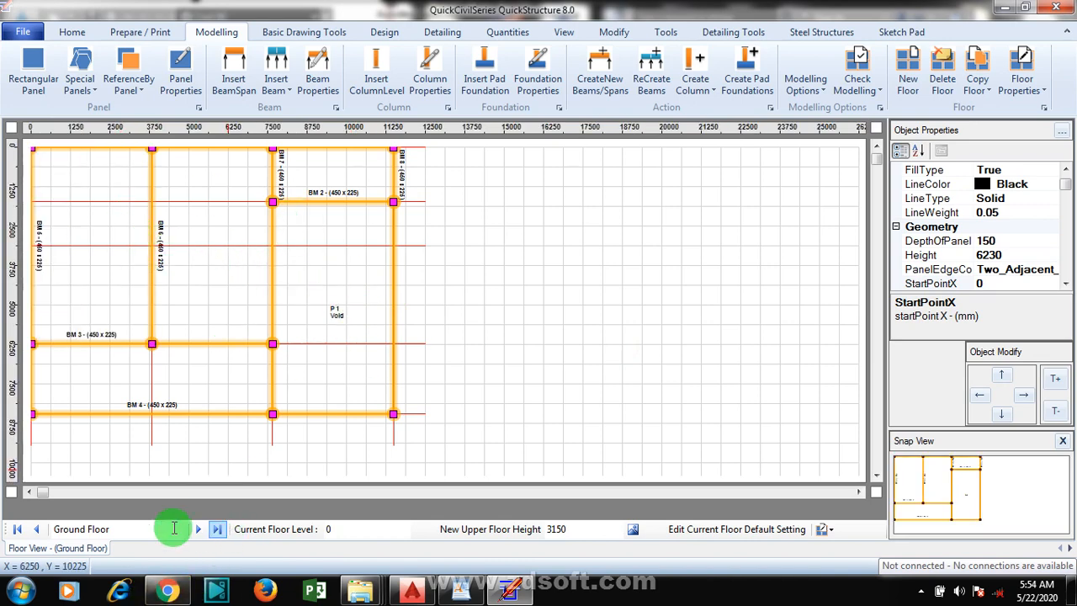
Review the panels of the Roof Level and go back to the First Floor
click(222, 535)
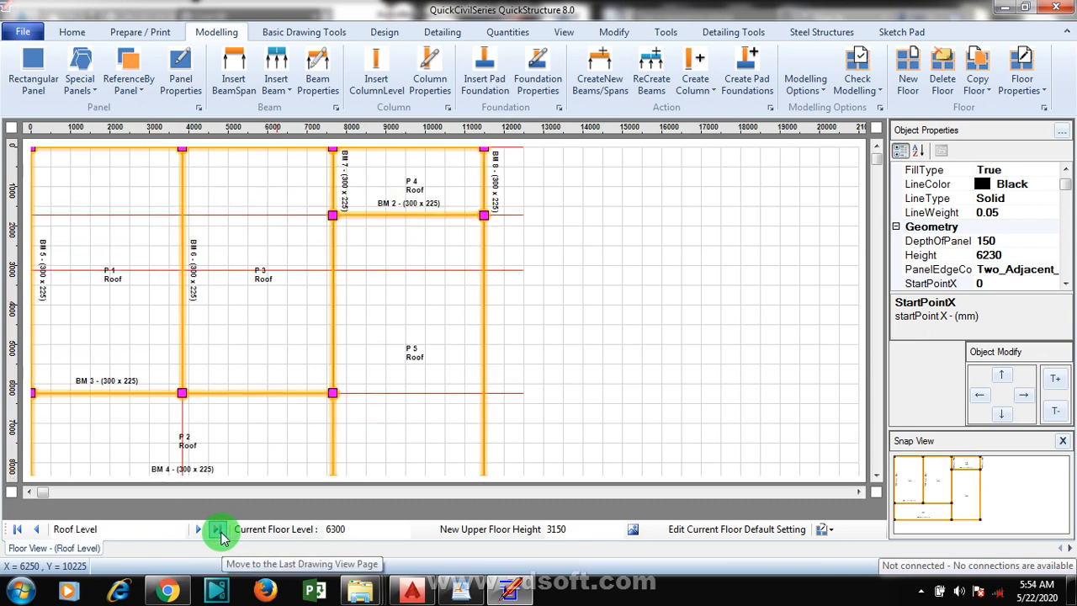
click(30, 531)
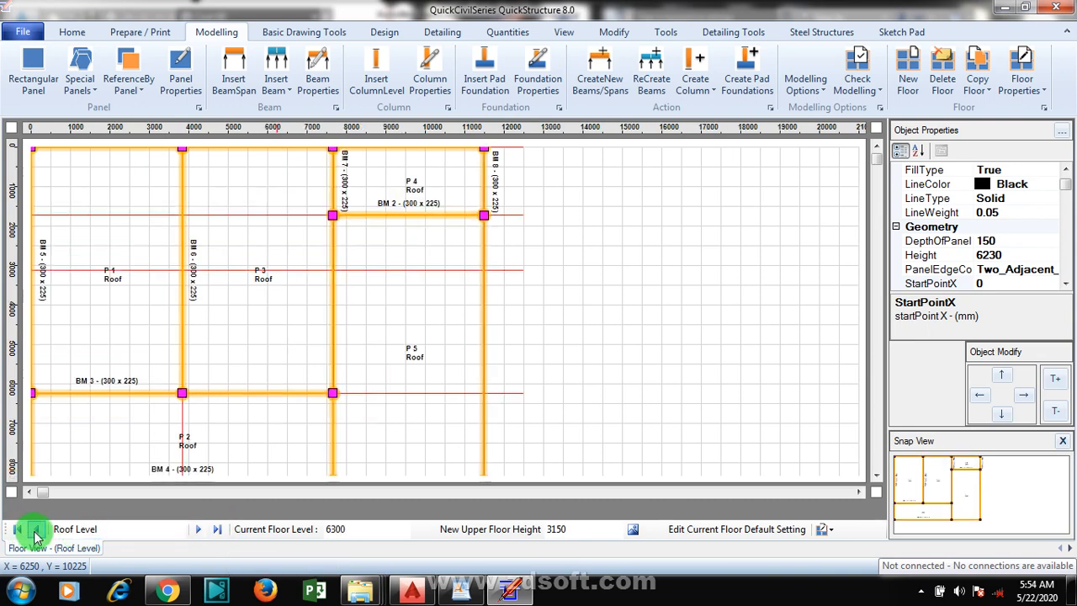
click(34, 530)
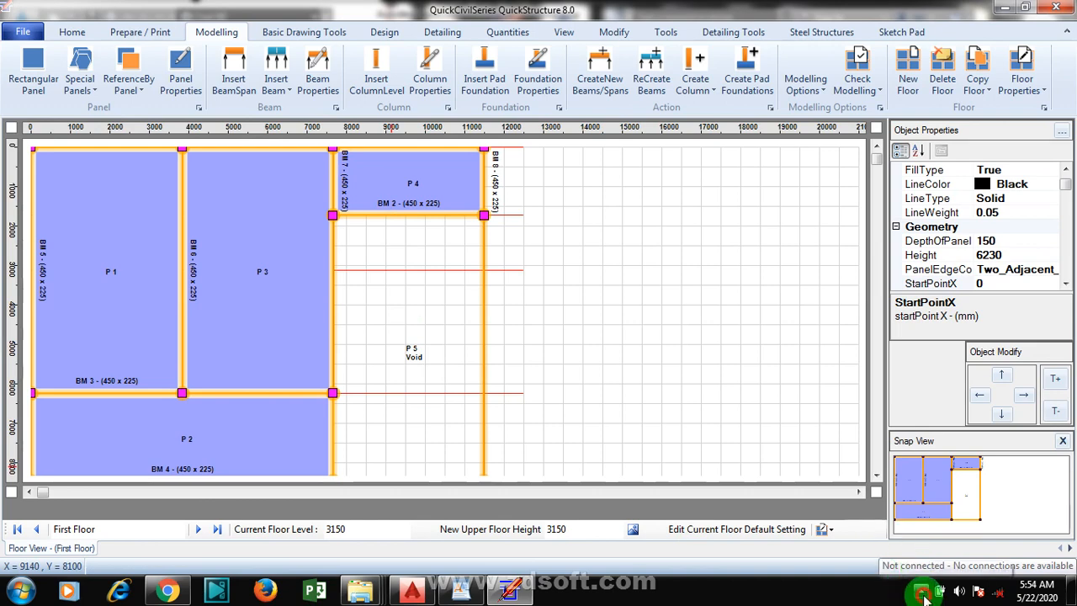
click(923, 592)
click(925, 594)
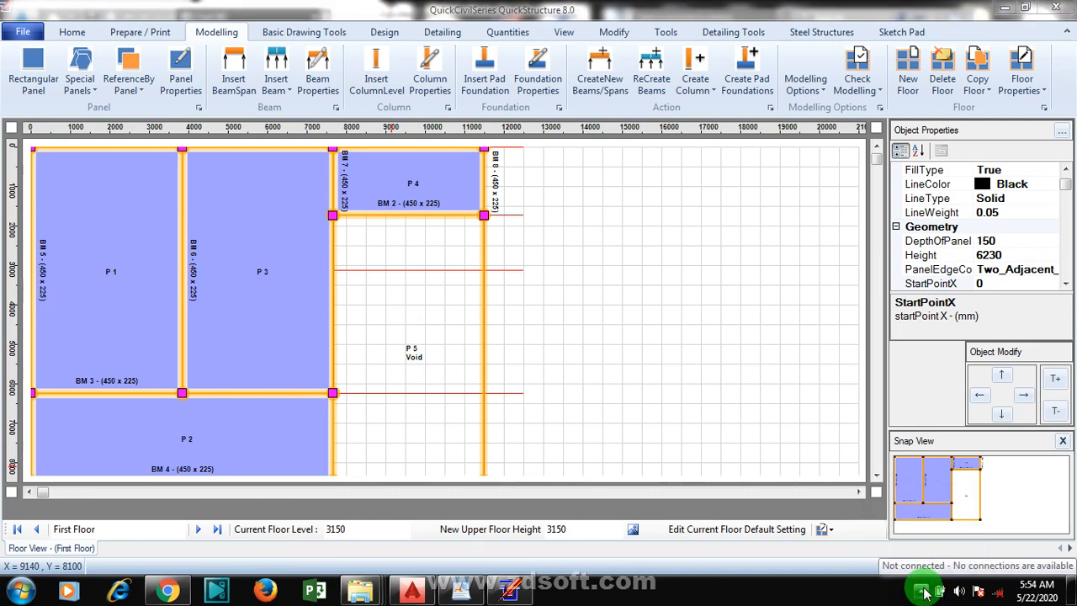
click(923, 592)
right_click(945, 511)
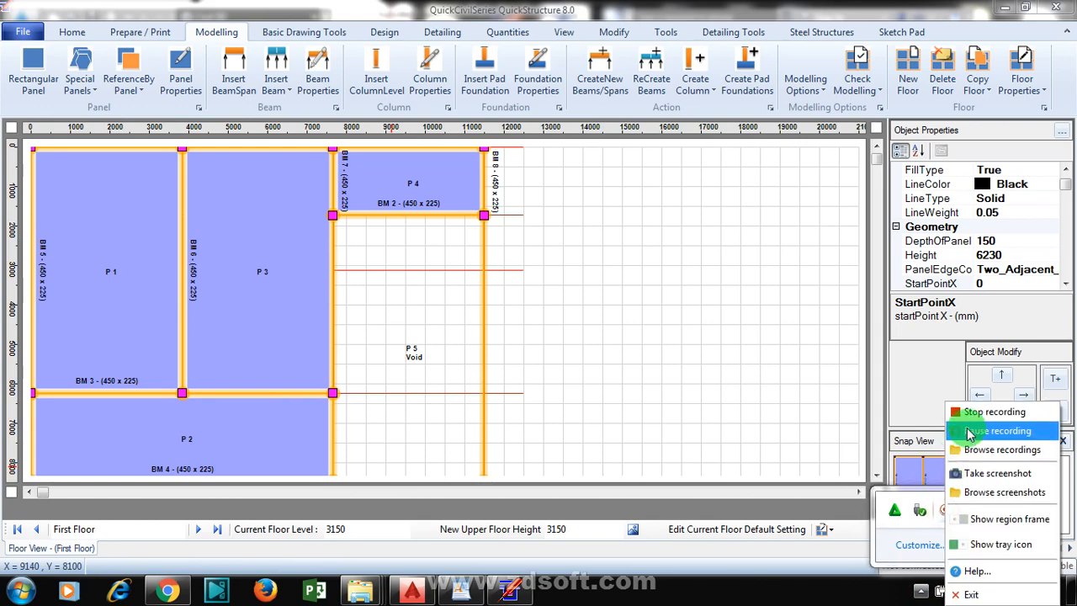
click(970, 432)
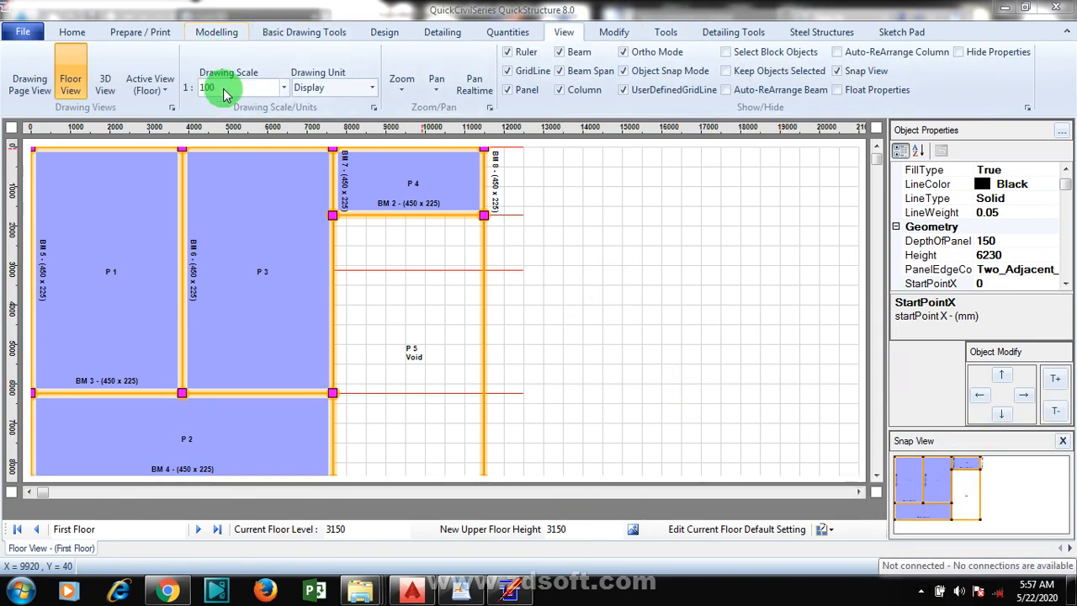
Set the drawing scale of the First Floor view to 1:125 and leave all objects deselected
click(284, 88)
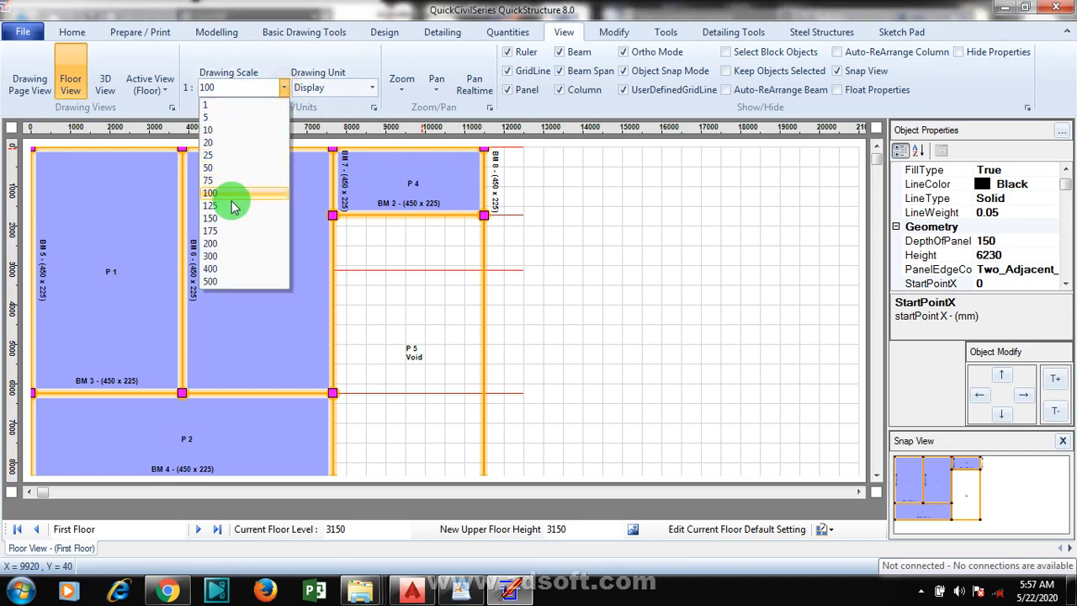
click(214, 219)
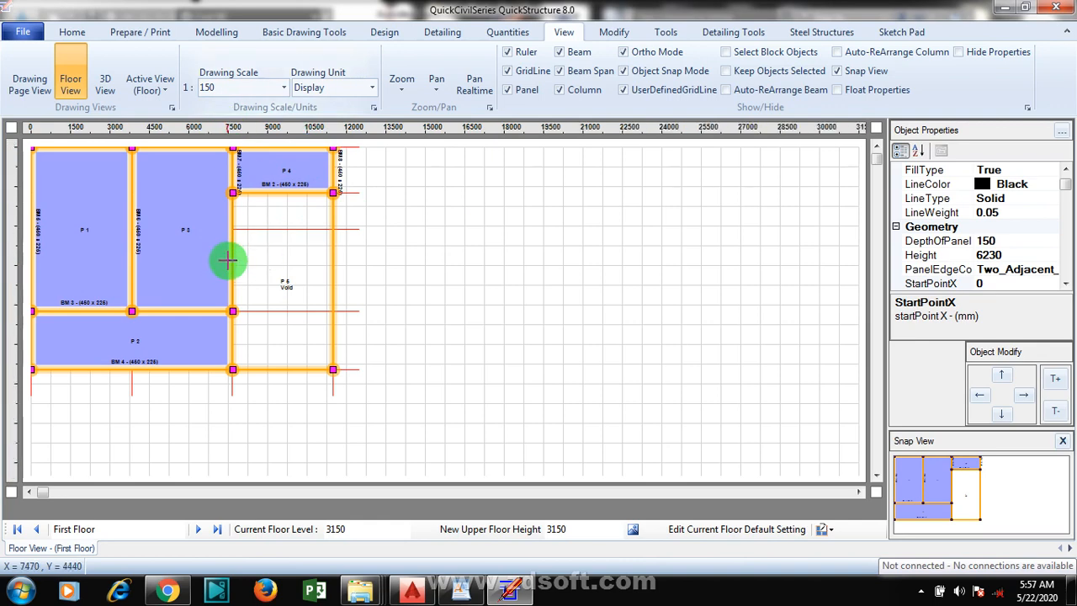
click(283, 89)
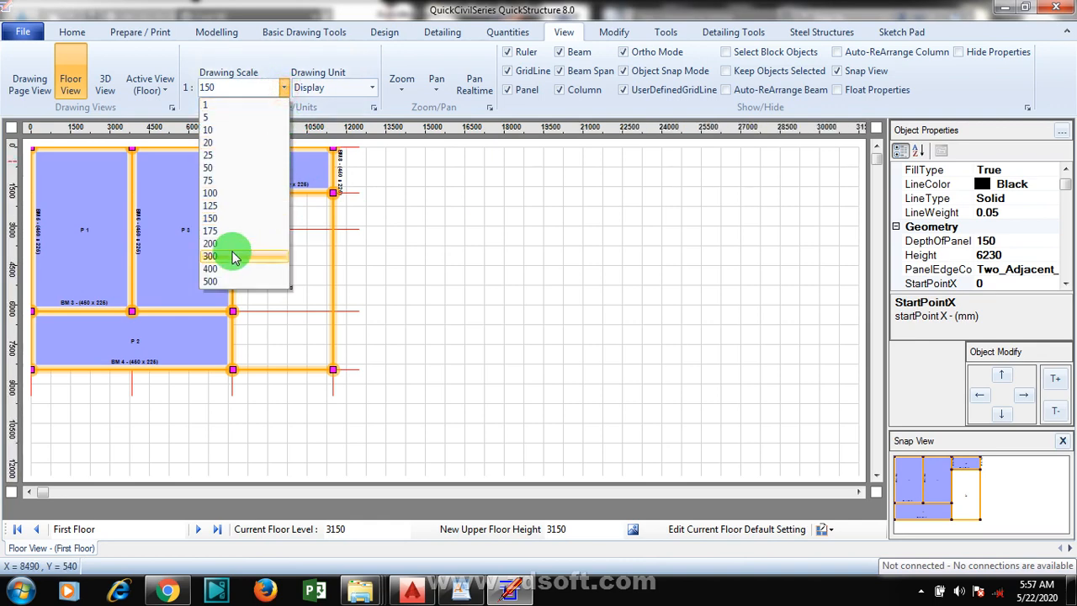
click(232, 206)
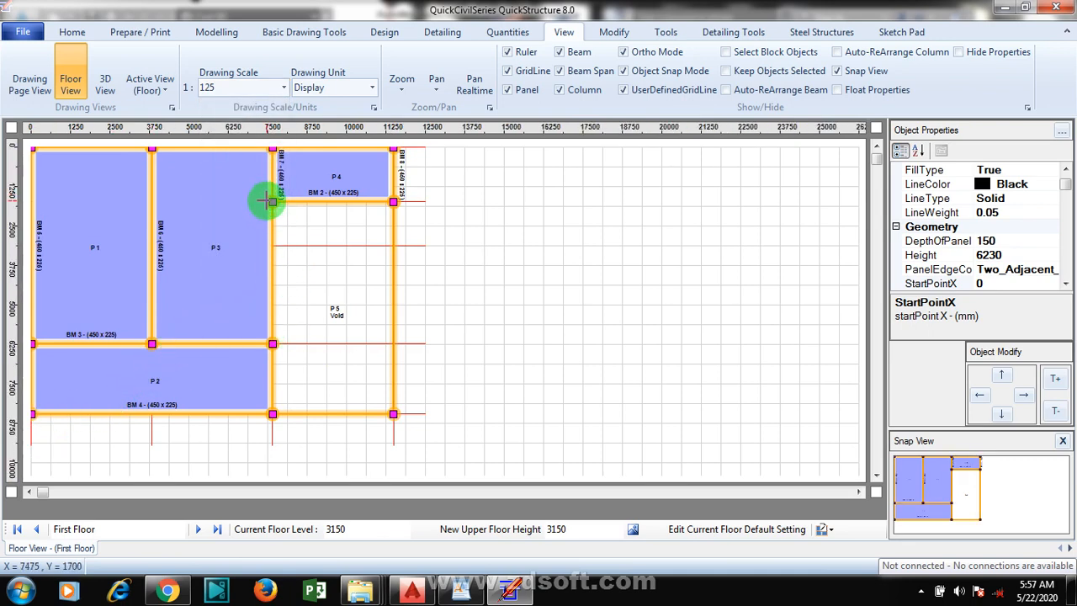
click(394, 205)
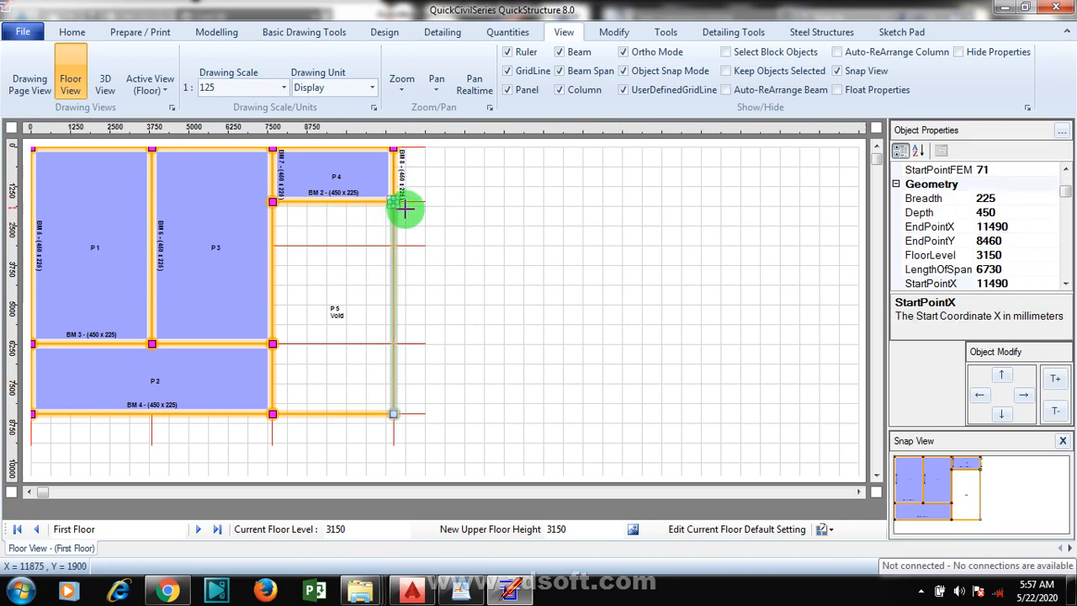
click(447, 242)
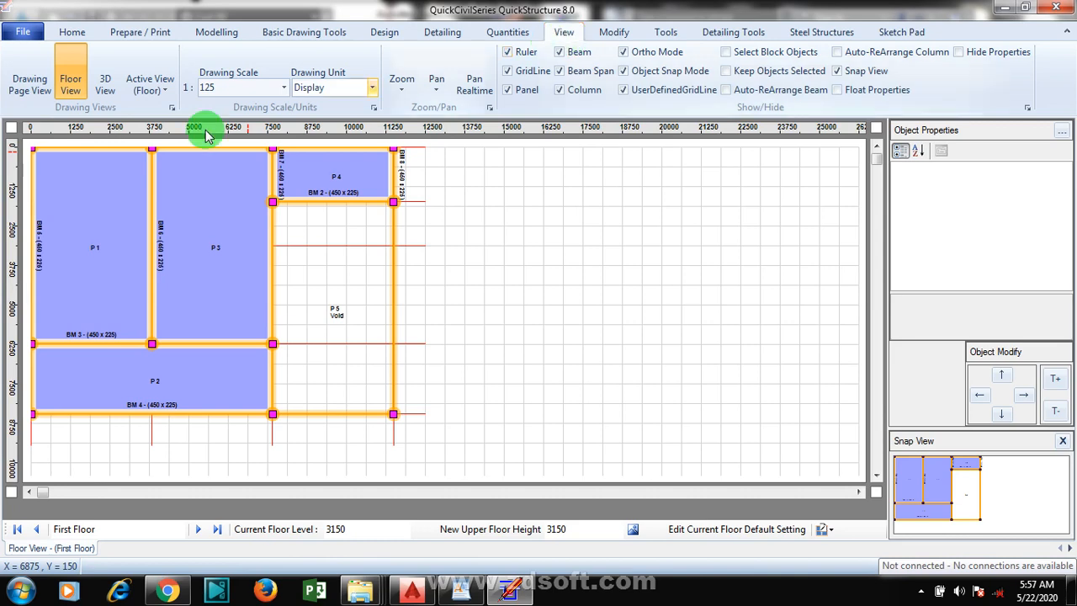
Switch the First Floor view to the Column Map View
click(167, 93)
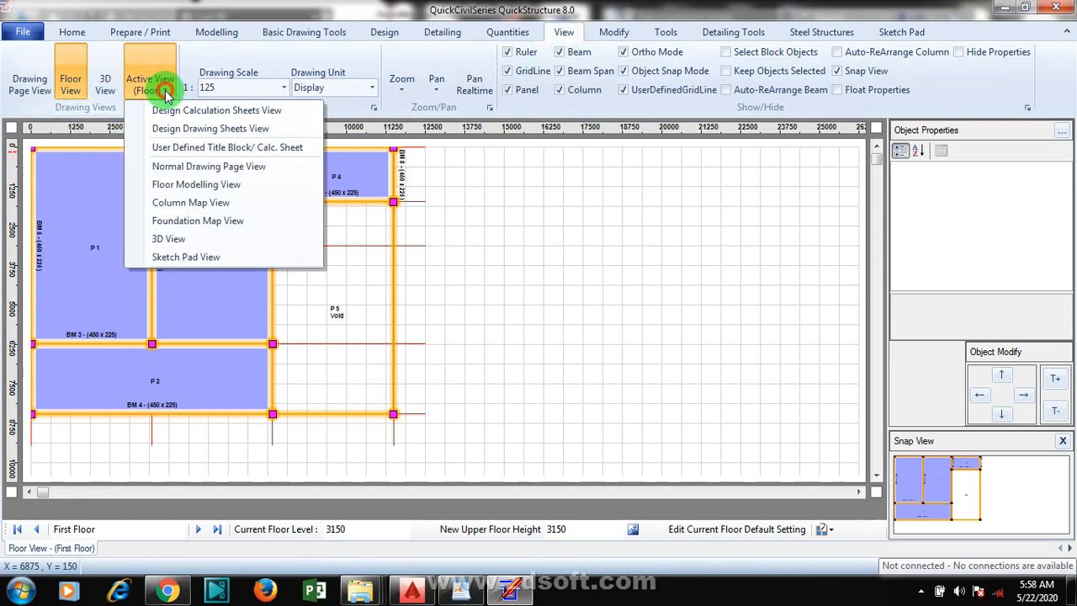
click(156, 75)
click(162, 88)
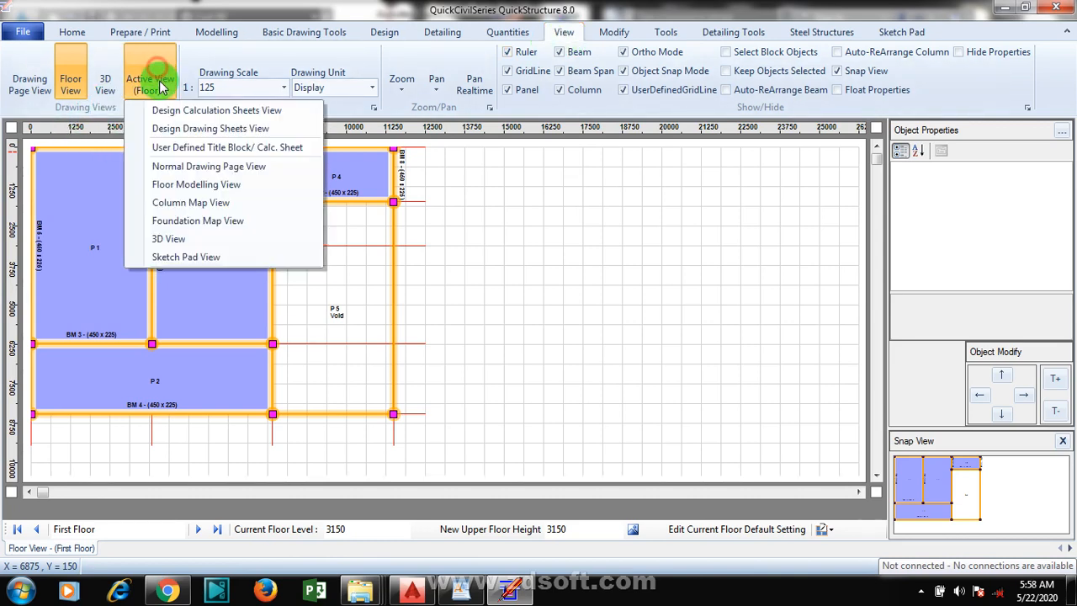
click(164, 92)
click(164, 92)
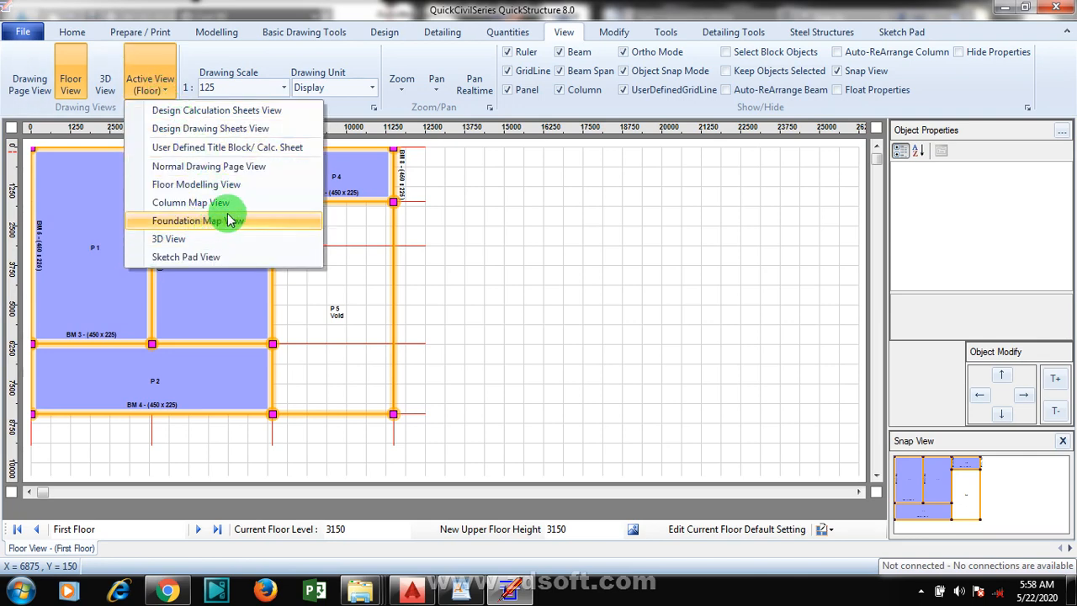
click(249, 204)
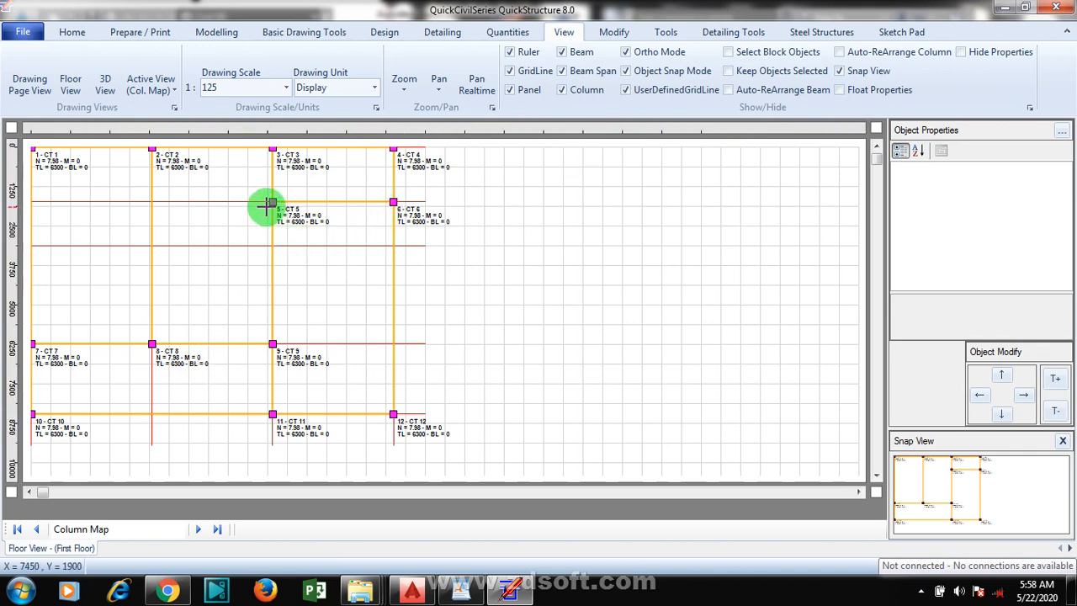
Examine the appearance, geometry, loading and member properties of column CT 5 in the column map
click(273, 202)
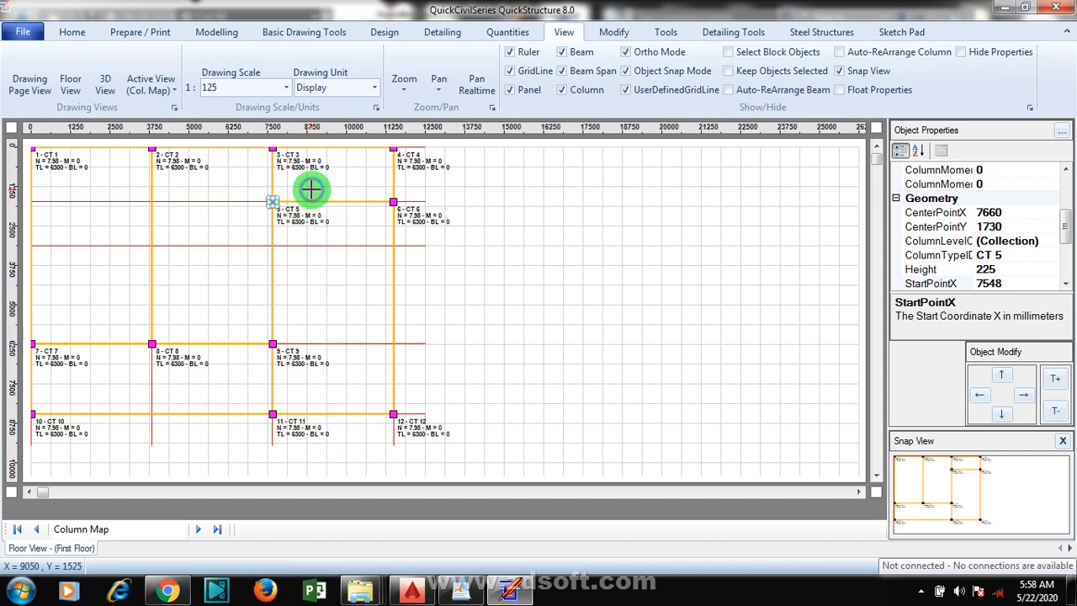
click(299, 235)
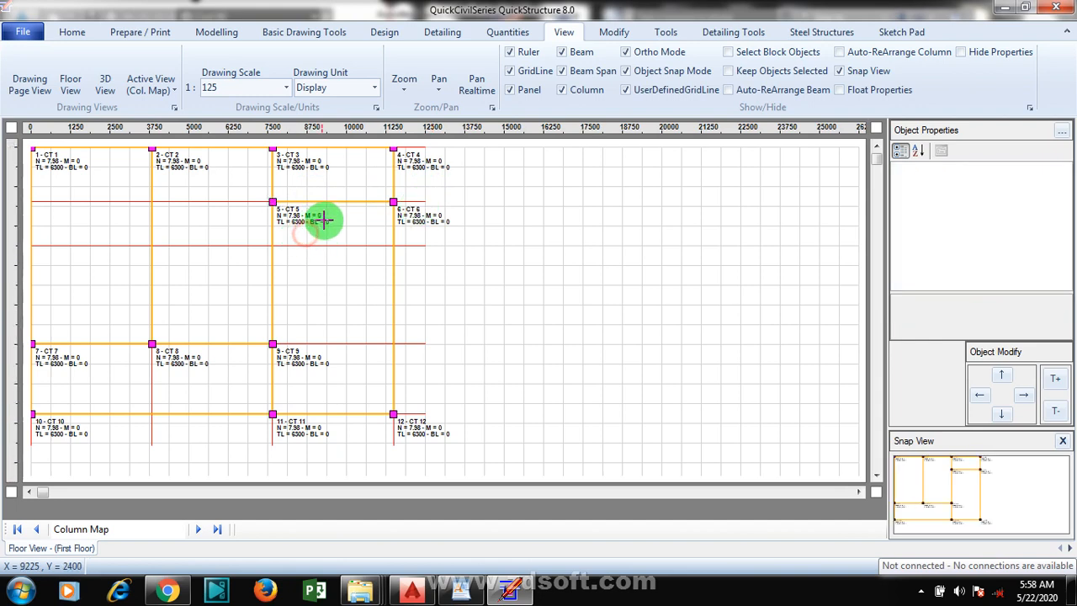
click(273, 202)
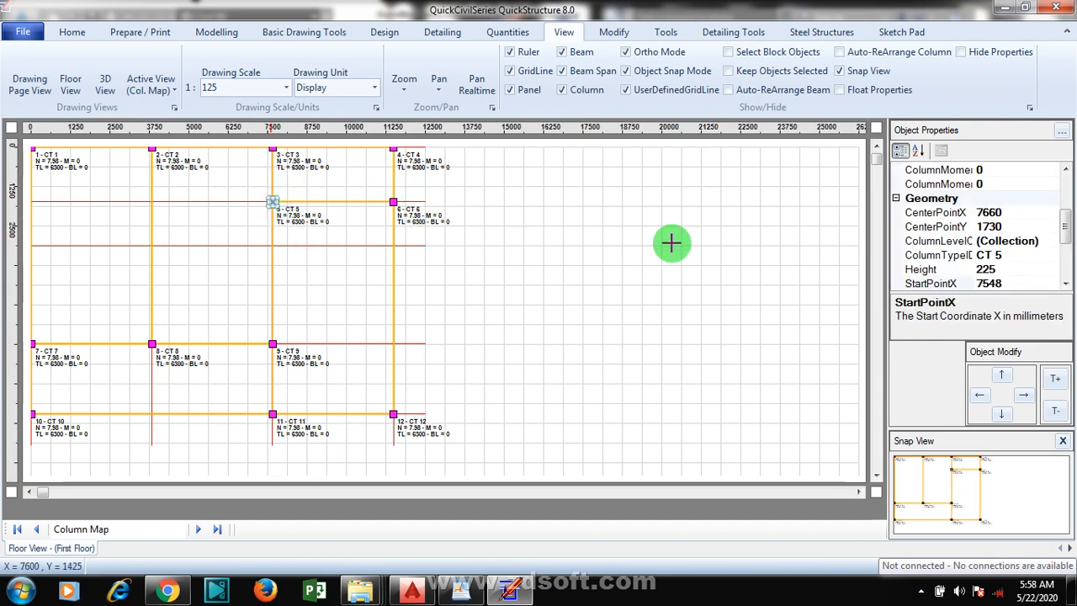
drag(1067, 235, 1053, 184)
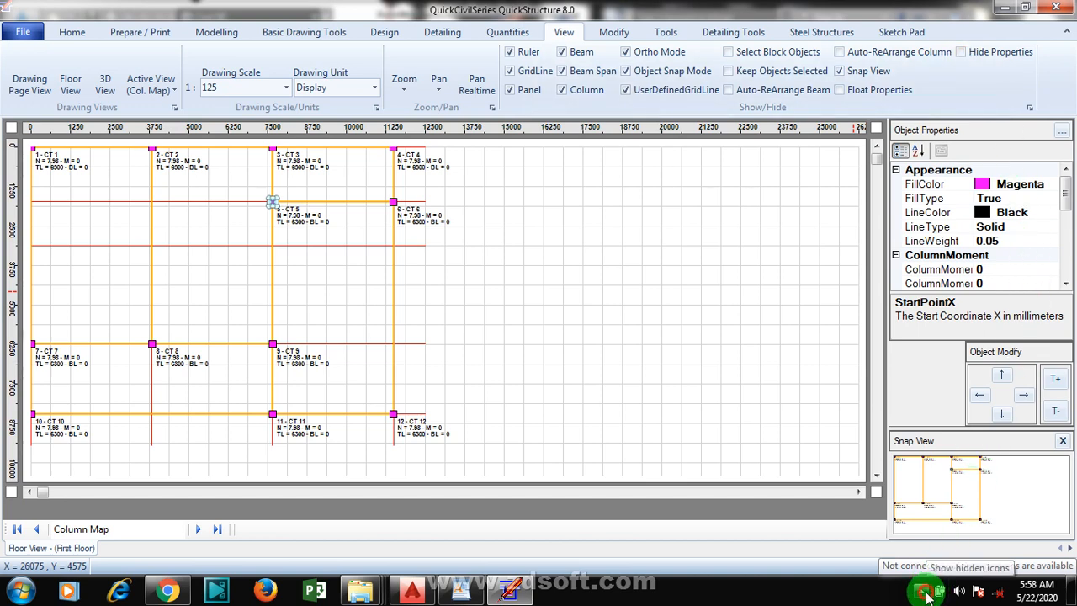
click(1066, 285)
click(1066, 285)
click(1066, 285)
click(1066, 285)
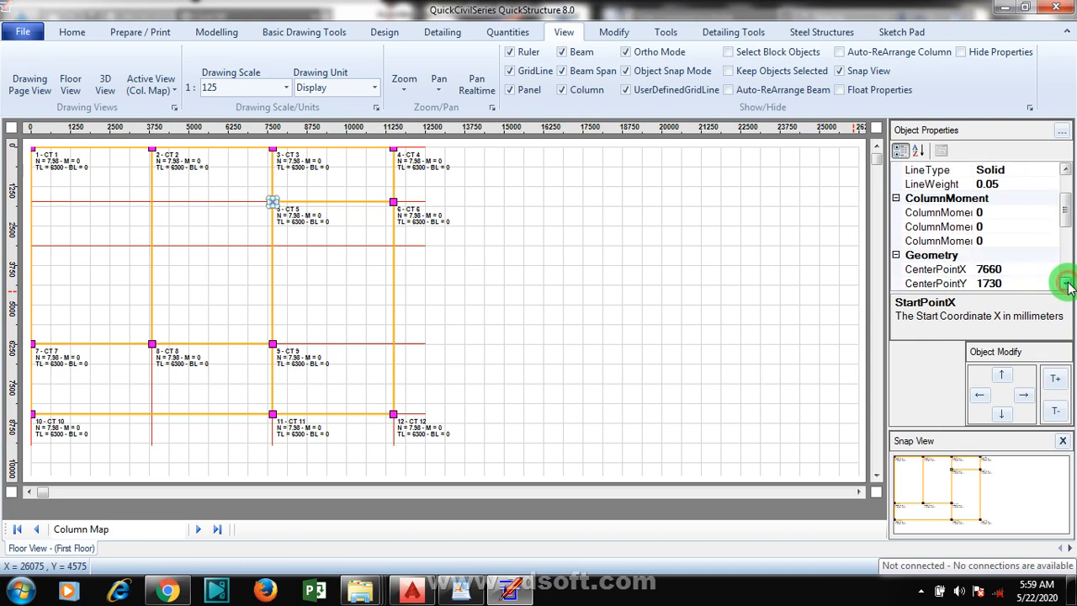
click(1066, 285)
click(1066, 285)
click(1066, 285)
click(1066, 285)
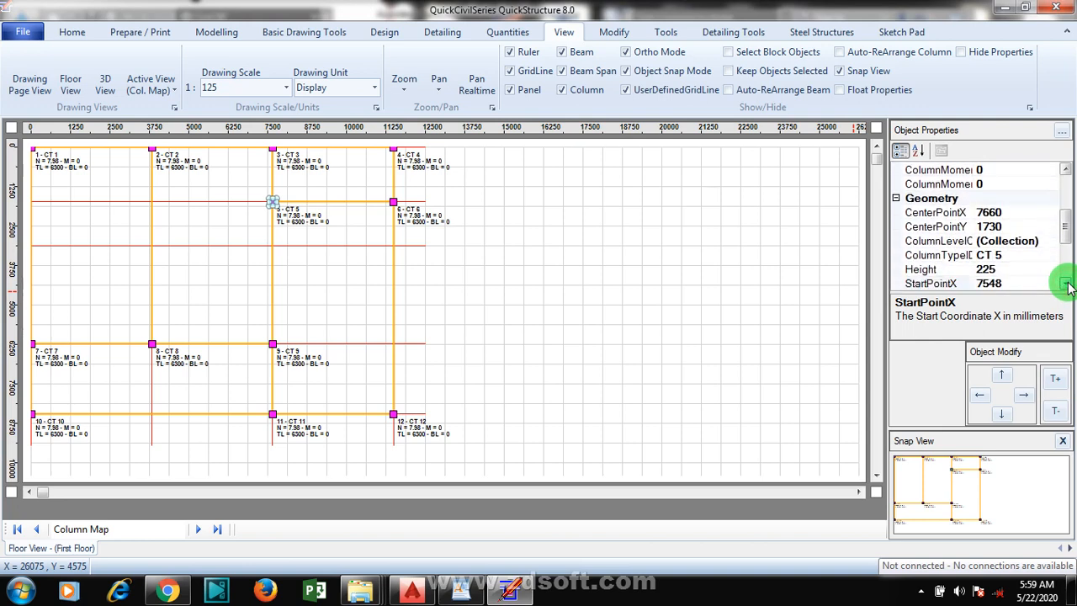
click(1066, 285)
click(1066, 285)
click(1066, 285)
click(1066, 286)
click(1066, 285)
click(1066, 285)
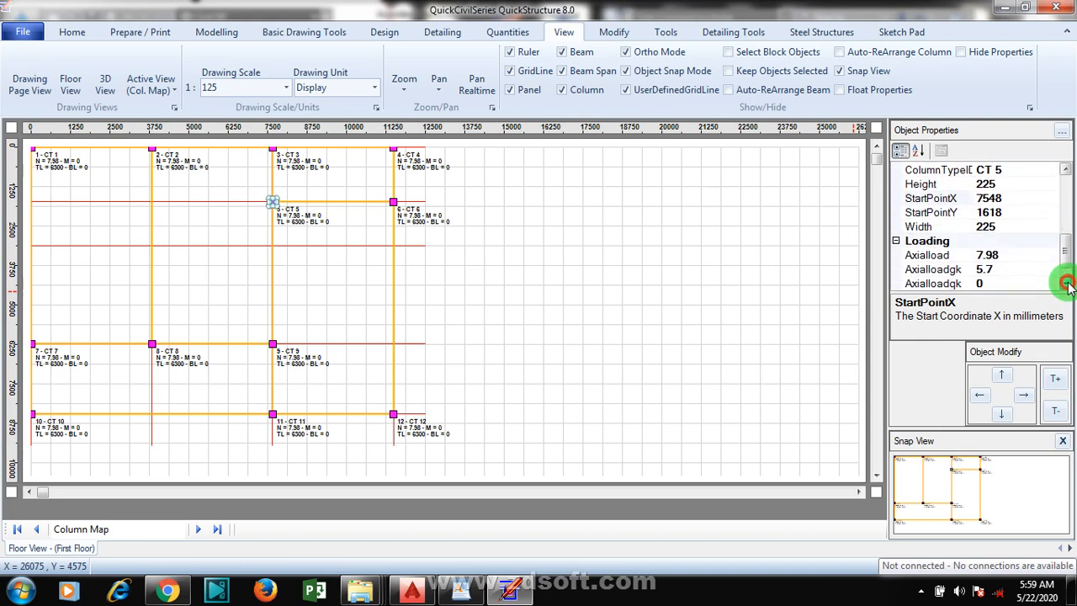
click(1066, 285)
click(1066, 285)
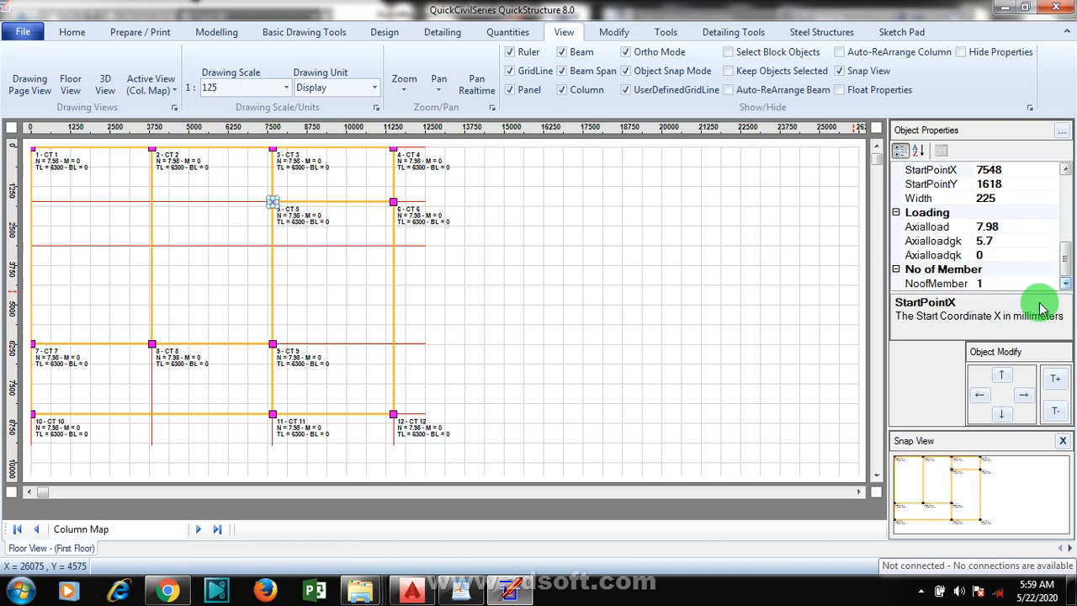
click(922, 593)
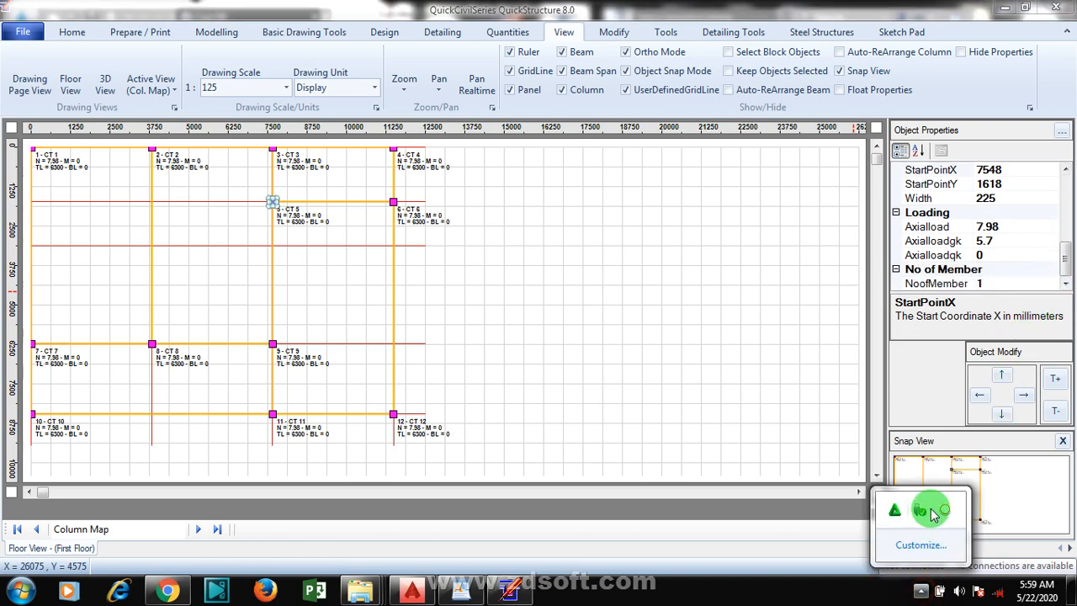
right_click(949, 510)
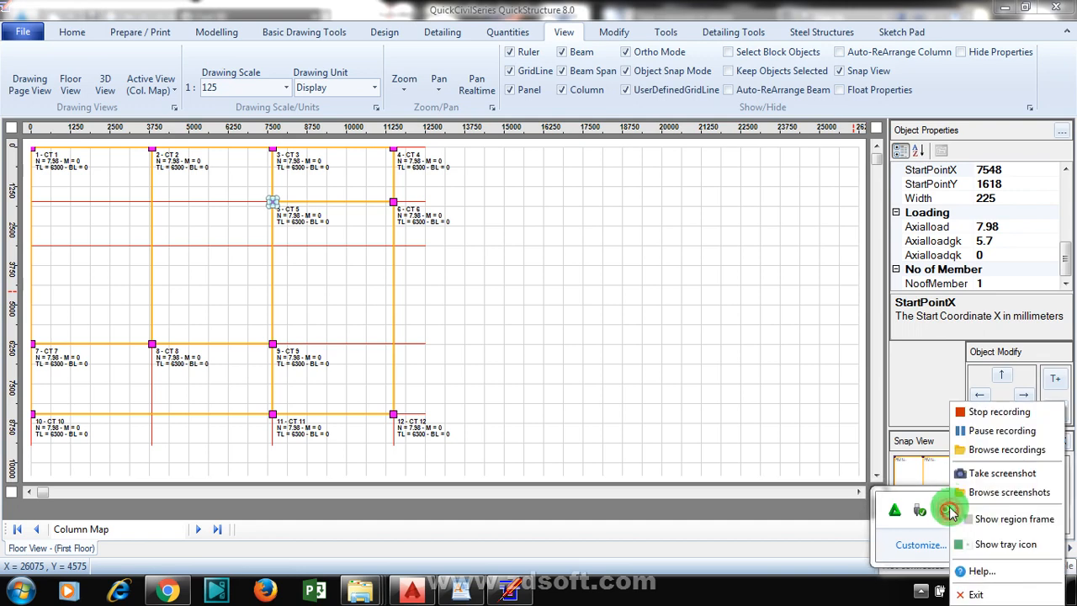
click(967, 424)
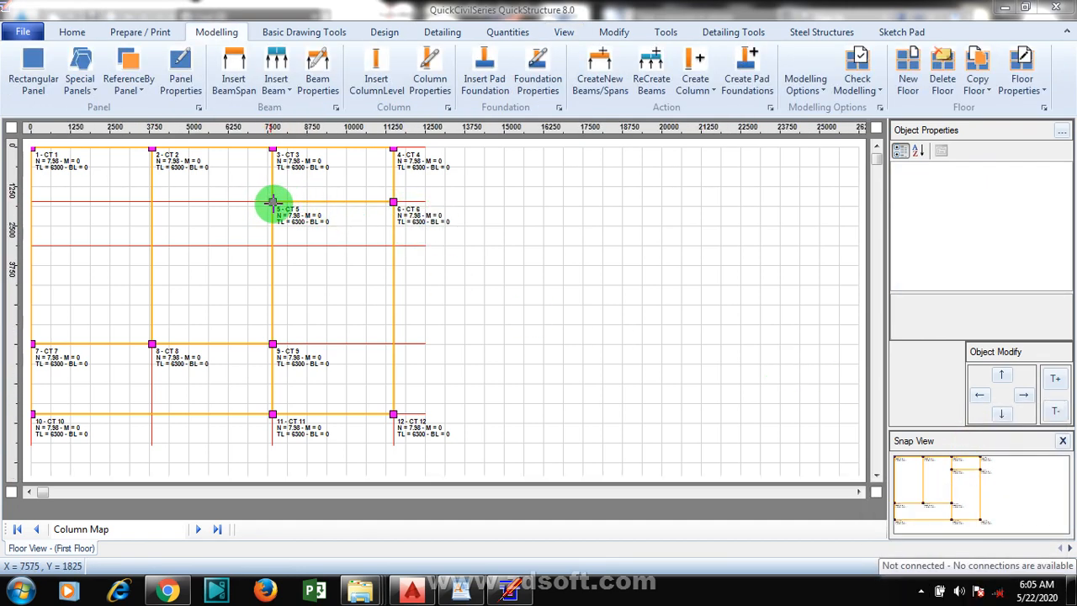
Delete the two columns at the ends of the short horizontal beam below CT 3 and CT 4, confirming each deletion
click(273, 202)
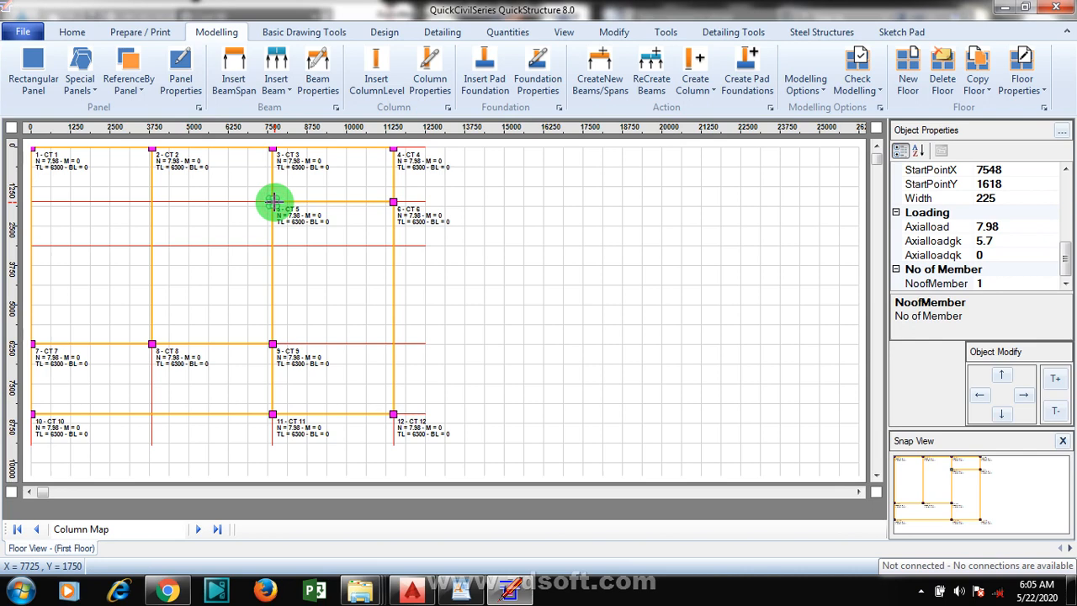
key(Delete)
click(587, 347)
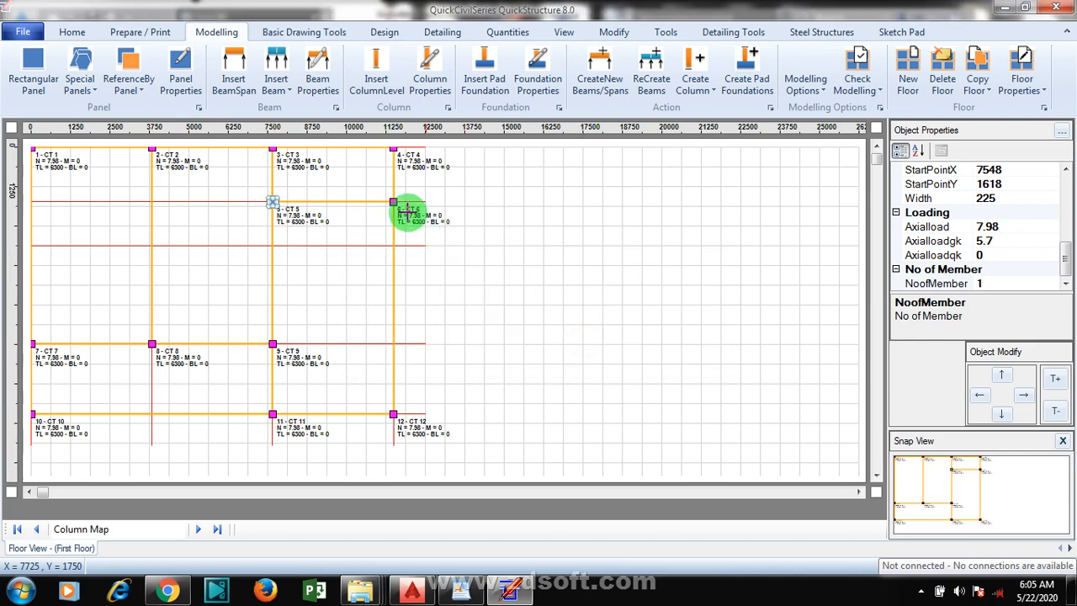
click(393, 203)
click(388, 222)
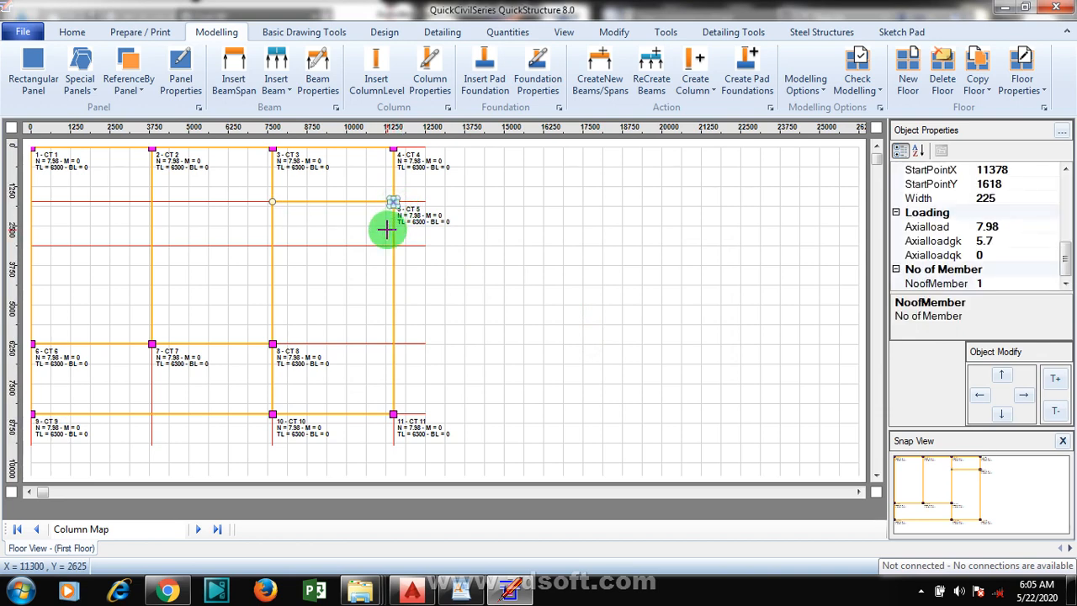
key(Delete)
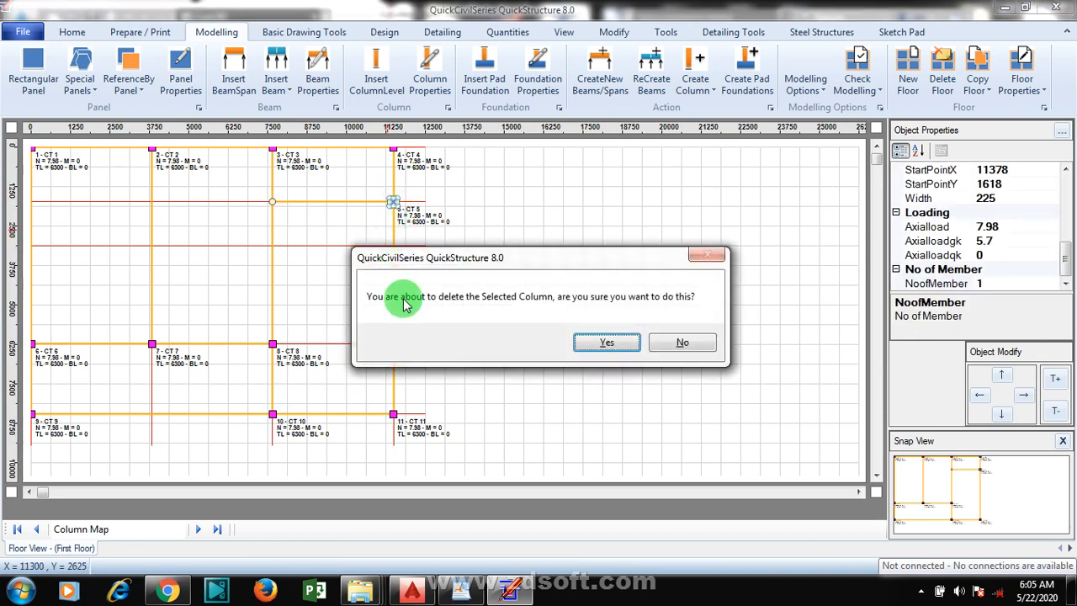
click(615, 344)
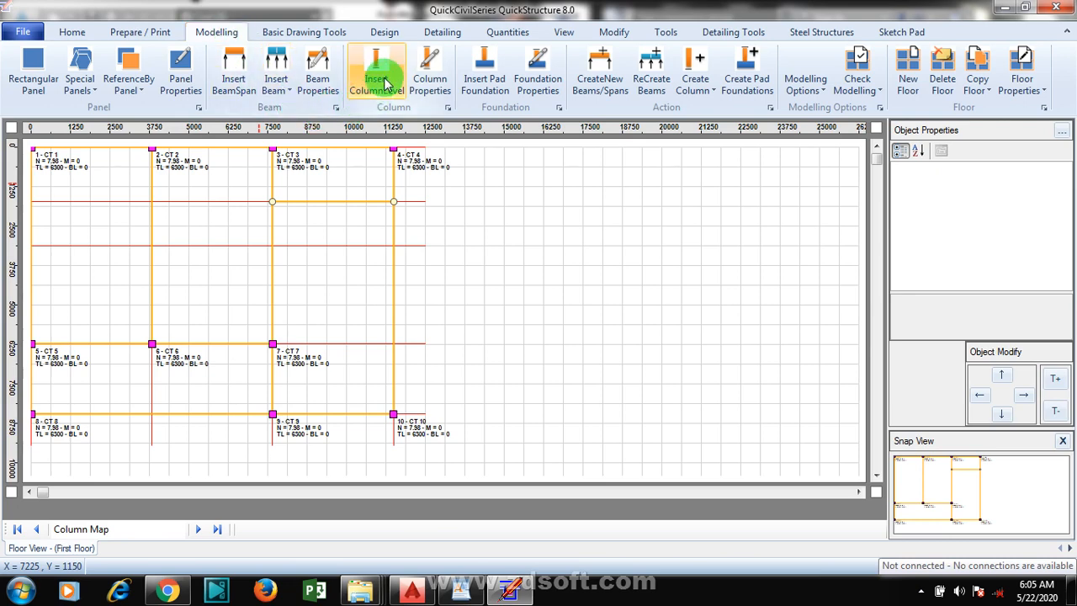
Insert column levels on the lowest beam between CT 8 and CT 9, and where the third horizontal gridline crosses the CT 3 and CT 4 beam lines
click(152, 413)
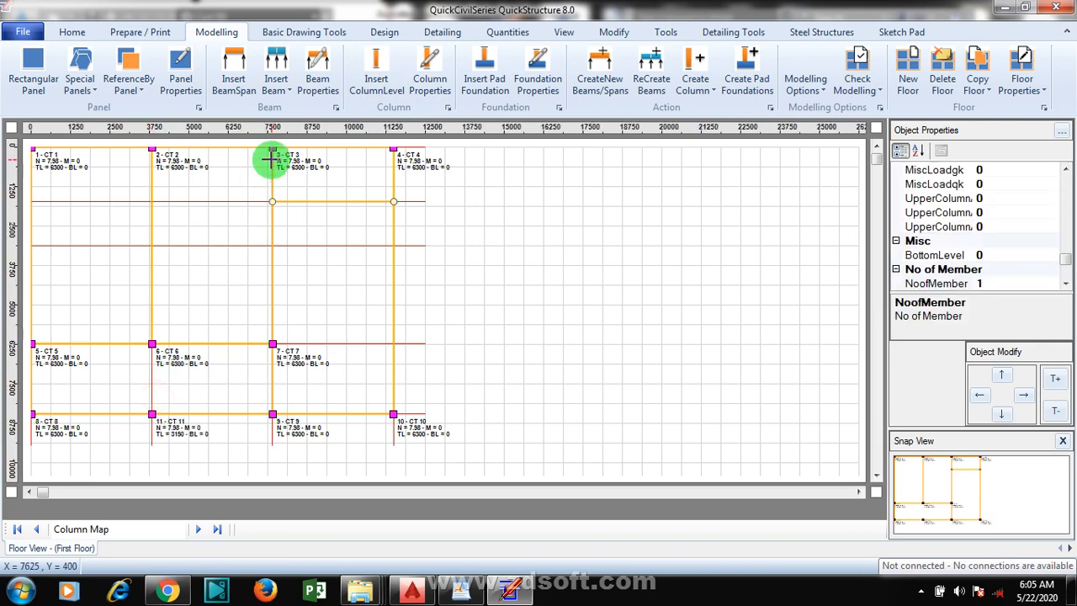
click(278, 239)
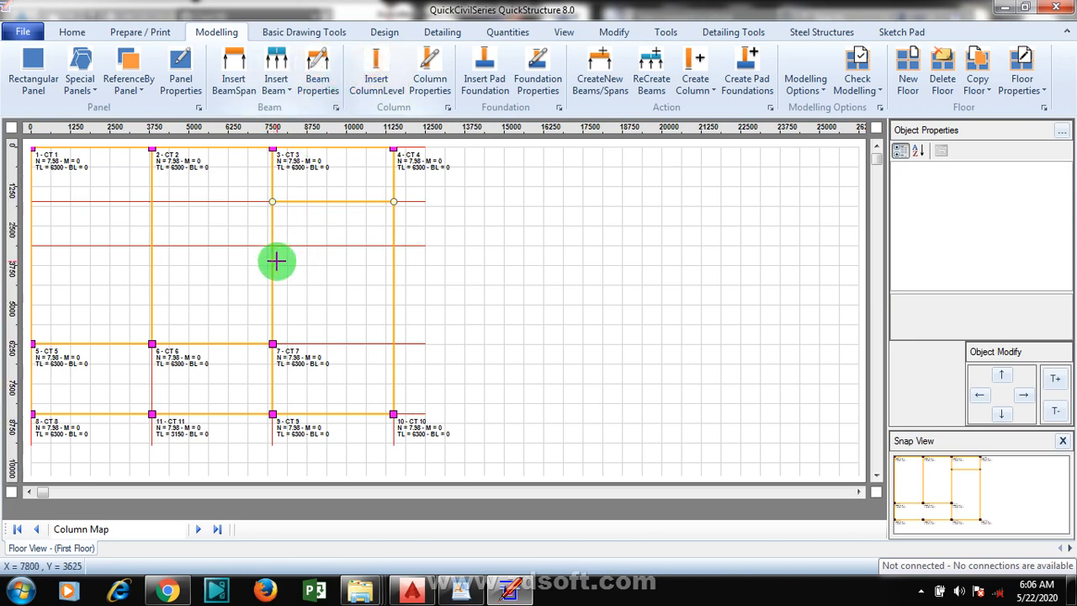
click(272, 246)
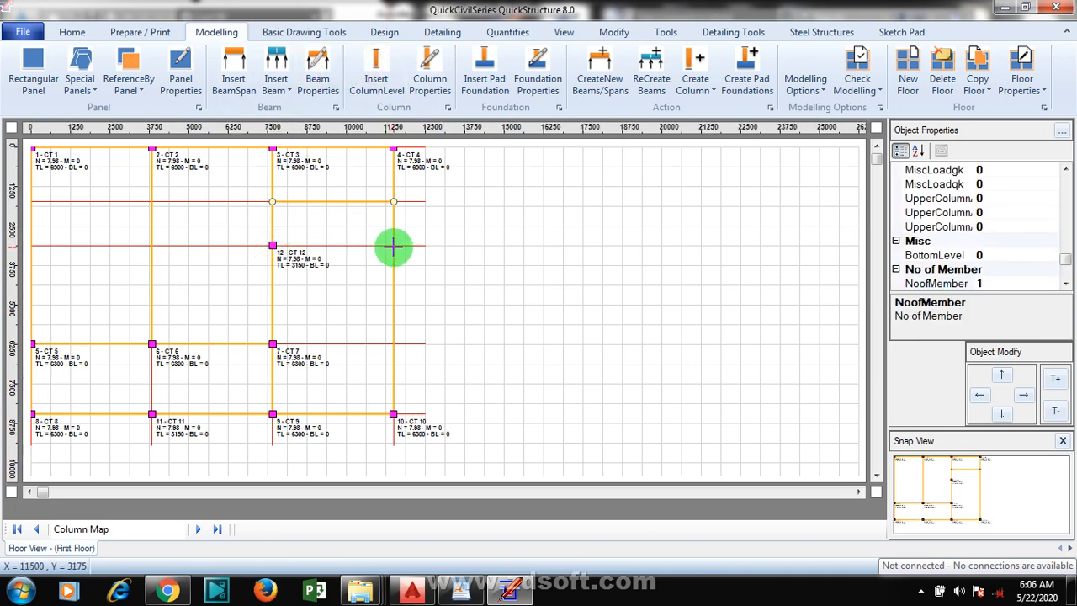
right_click(393, 220)
click(373, 93)
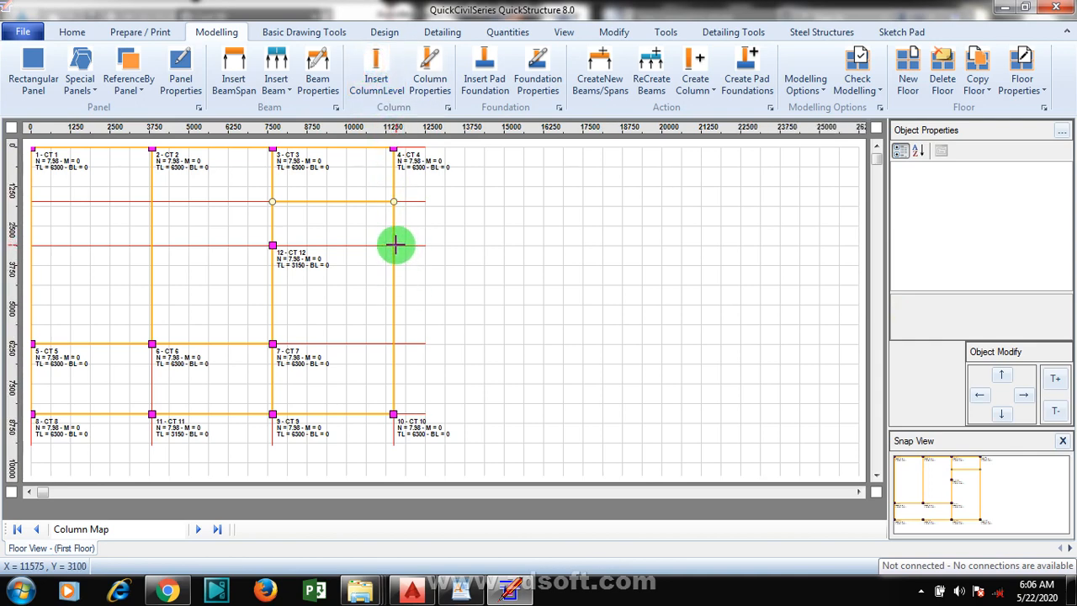
click(395, 245)
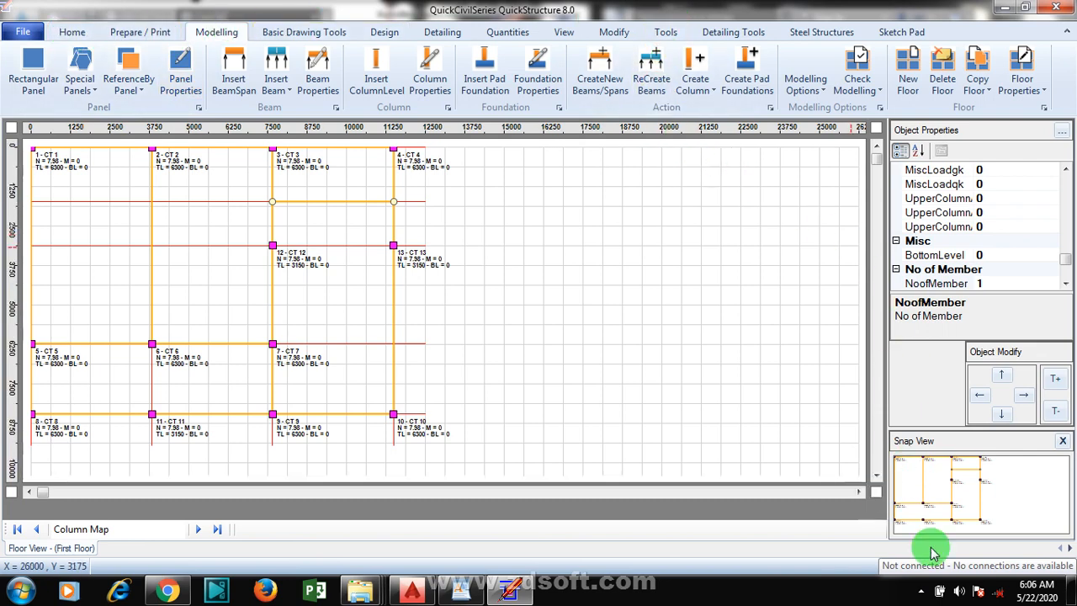
click(918, 594)
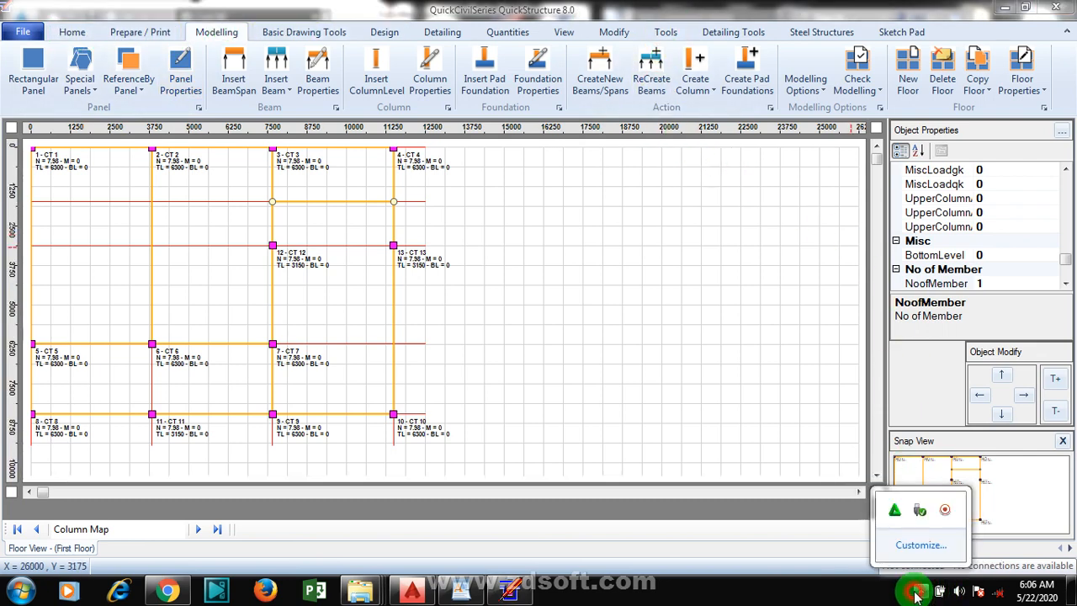
click(921, 590)
click(920, 591)
click(923, 588)
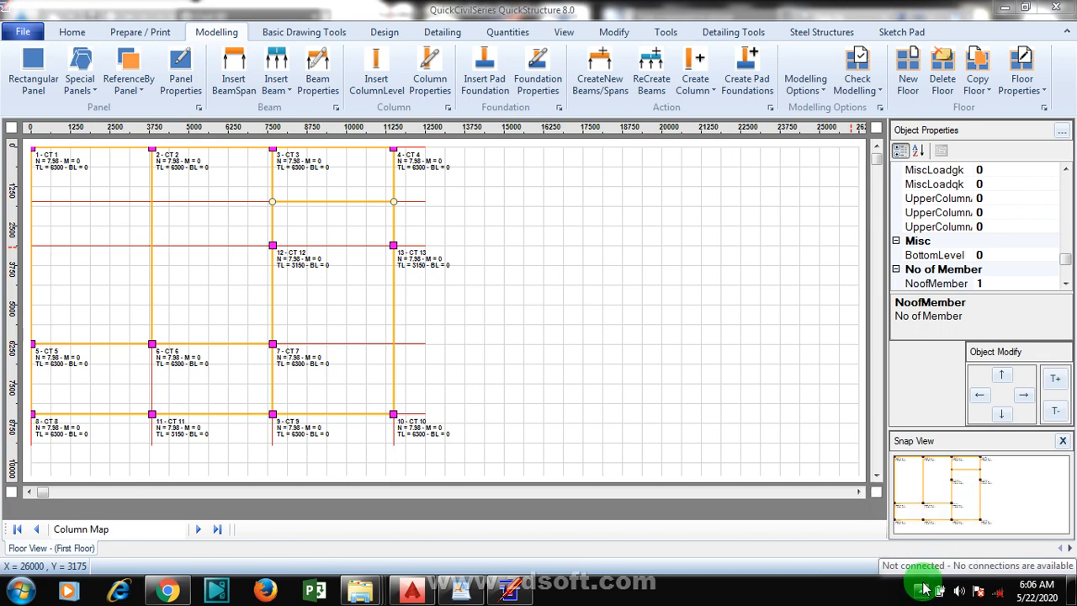
click(922, 592)
right_click(944, 516)
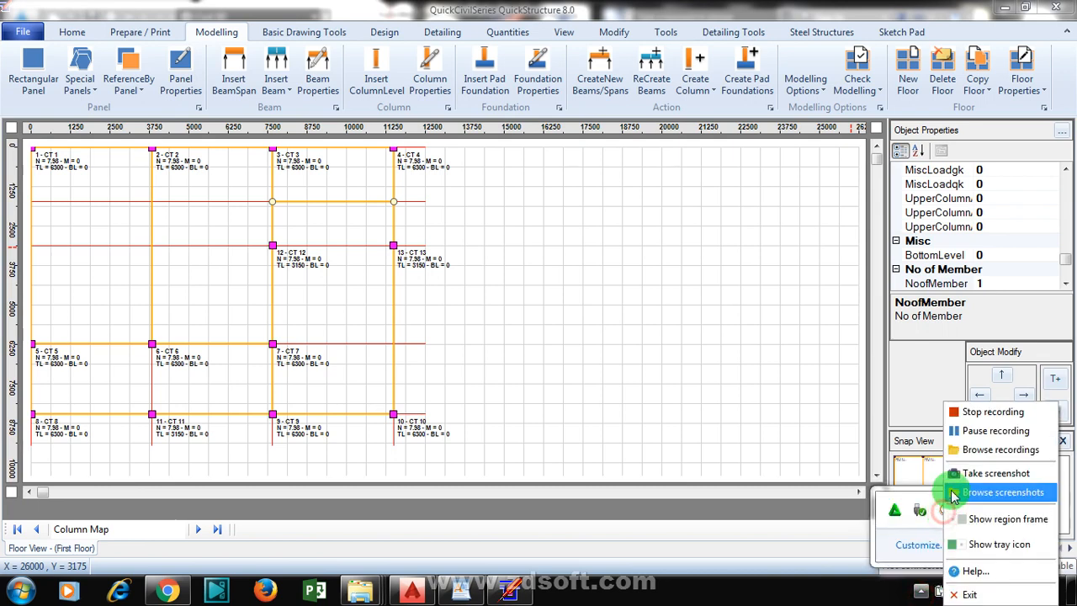
click(988, 432)
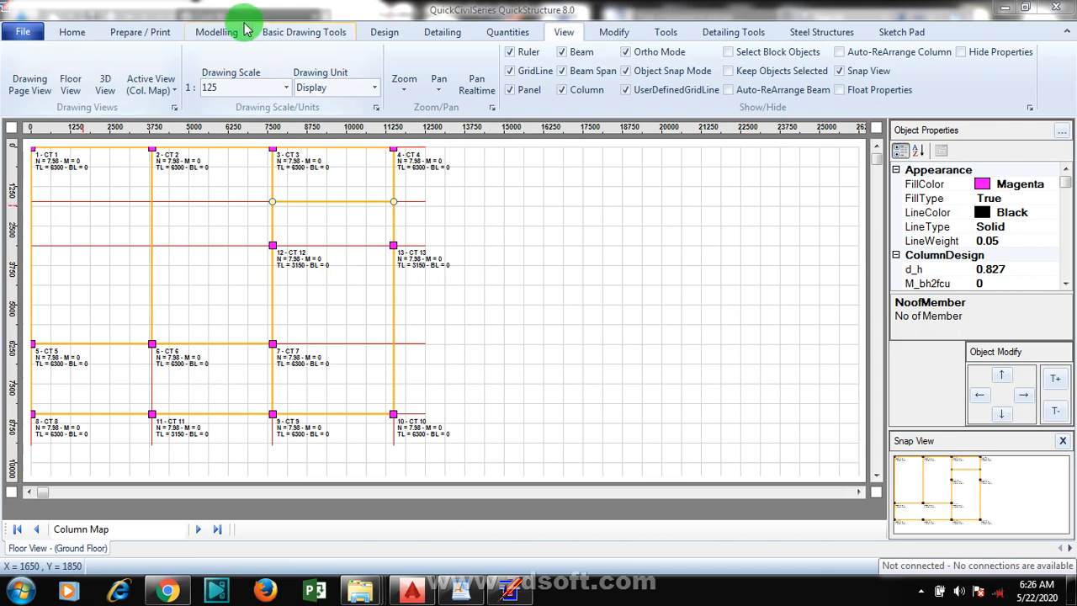
Try to insert column levels where the third horizontal gridline crosses the beam lines through CT 2 and CT 1
click(226, 42)
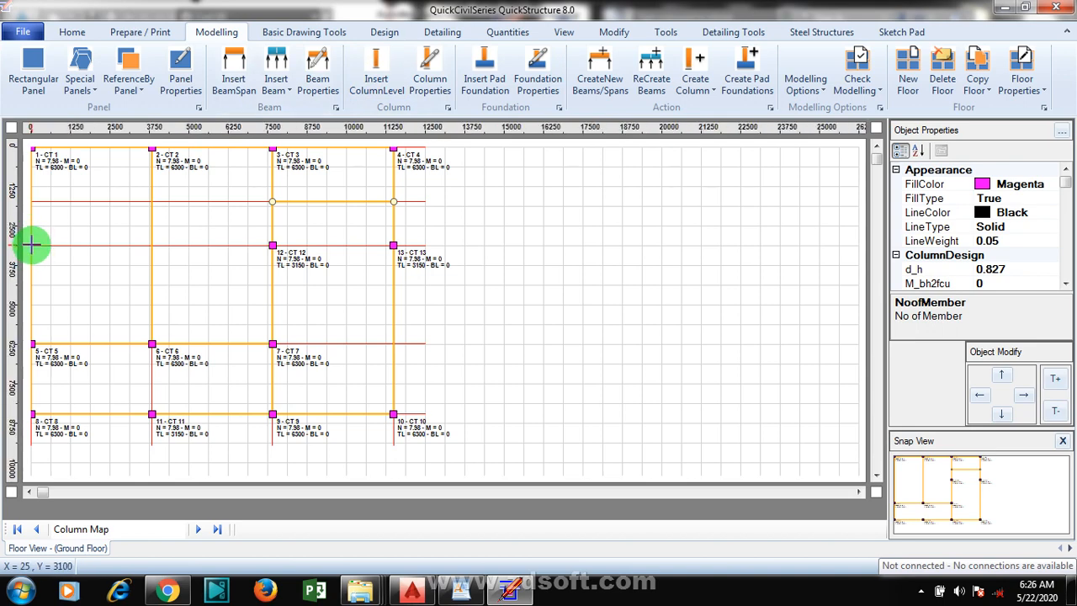
click(86, 229)
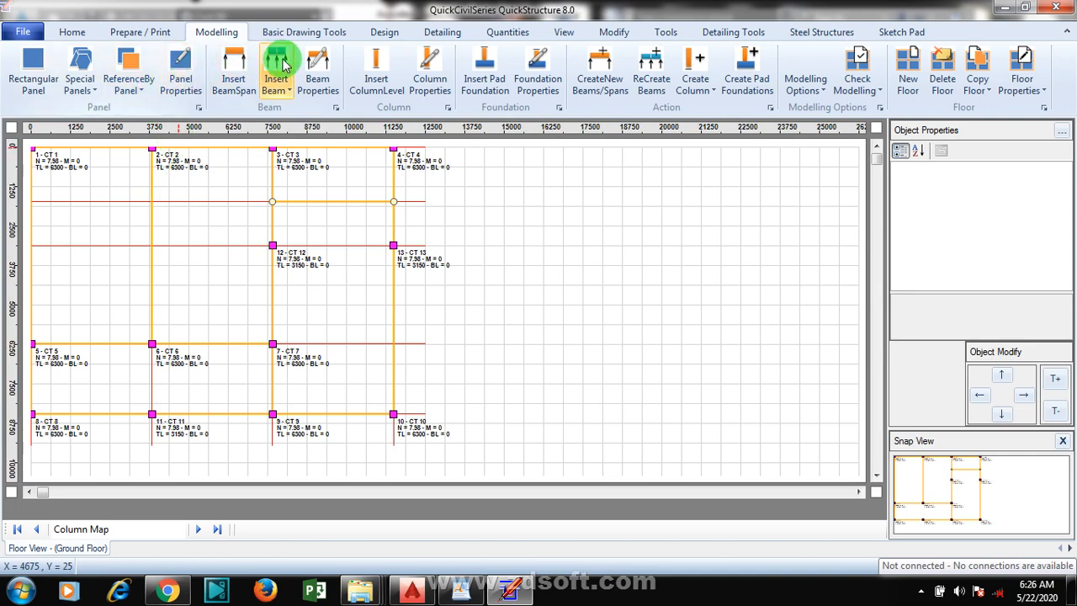
click(377, 68)
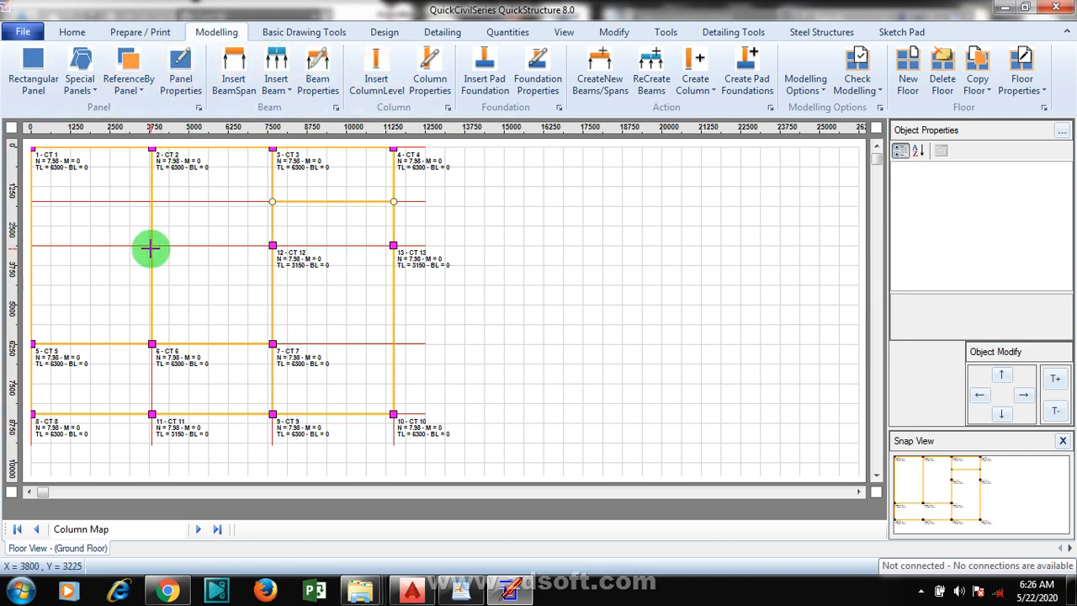
click(151, 243)
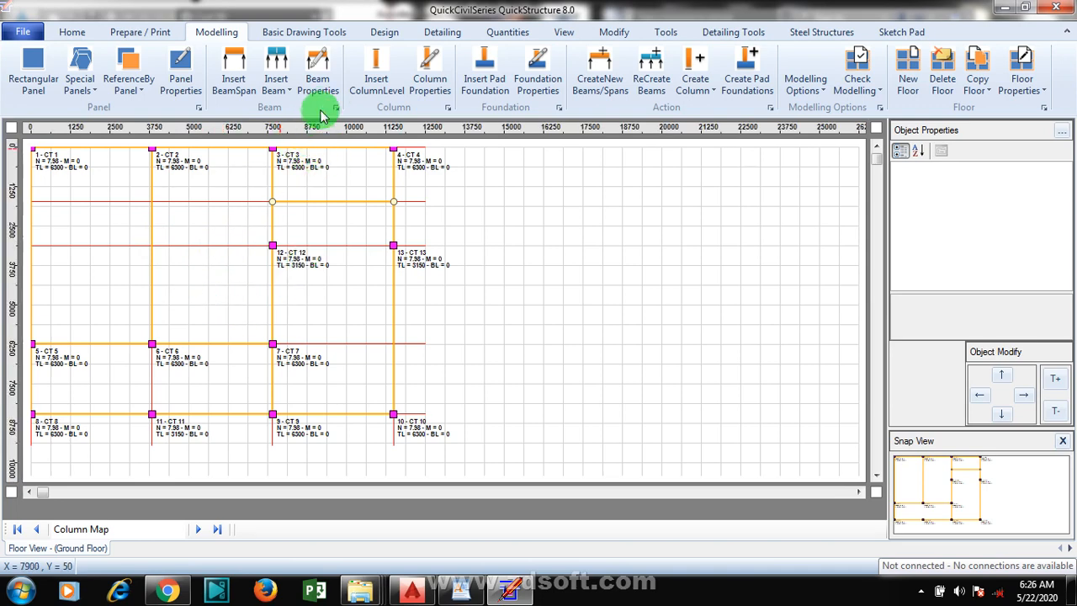
click(370, 74)
click(30, 257)
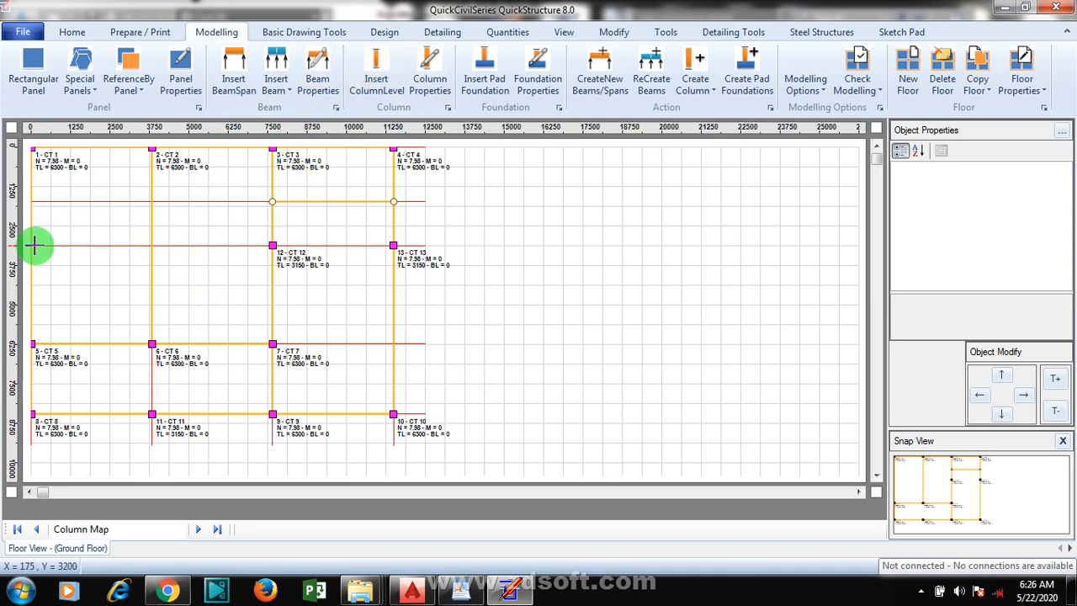
click(47, 246)
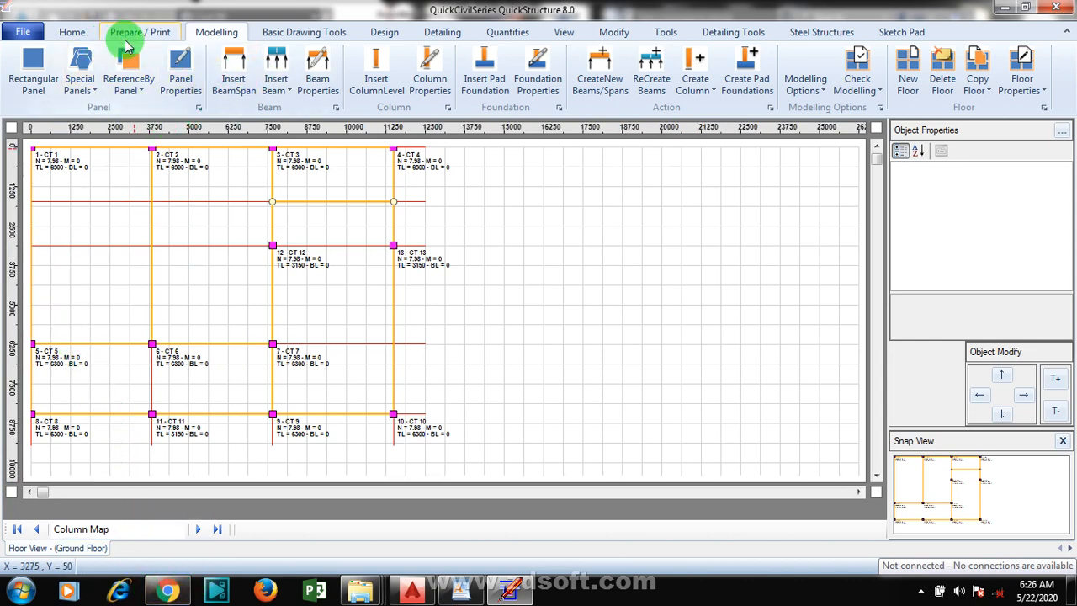
click(93, 95)
click(137, 89)
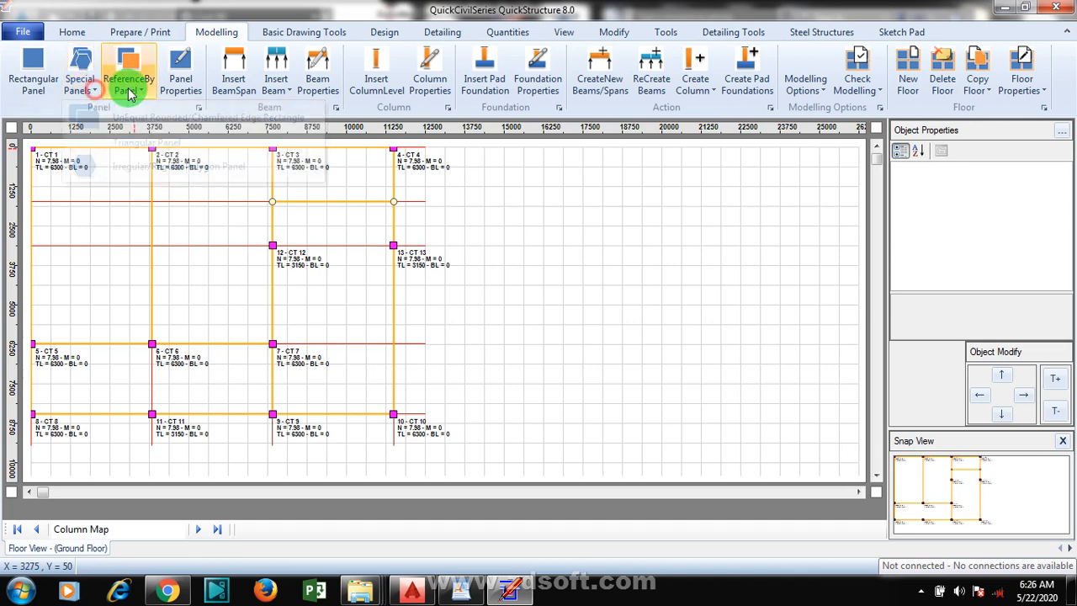
click(147, 91)
click(148, 91)
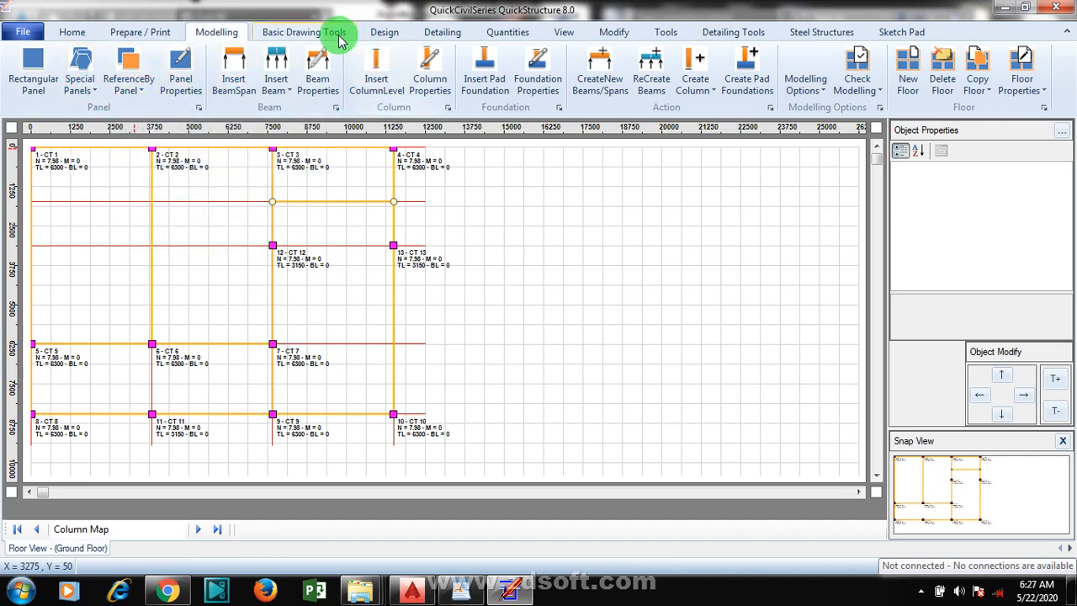
click(564, 33)
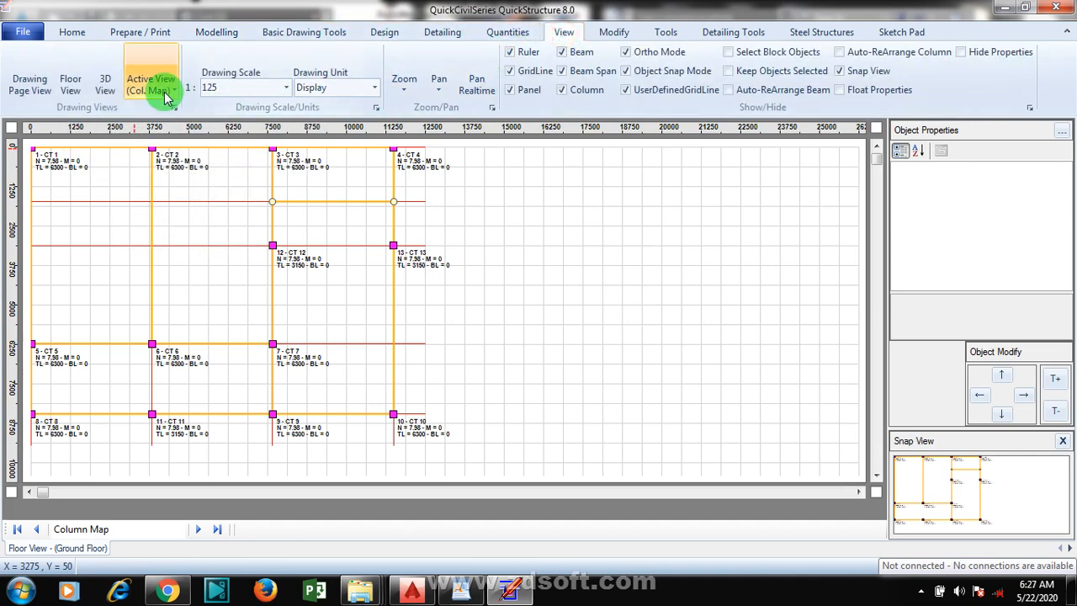
click(151, 84)
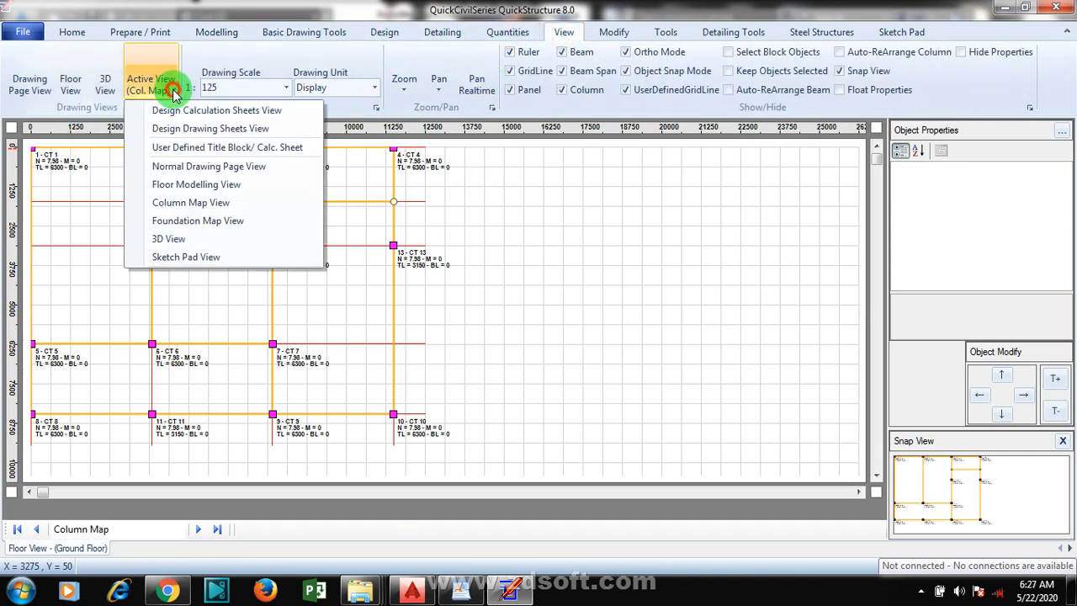
click(272, 209)
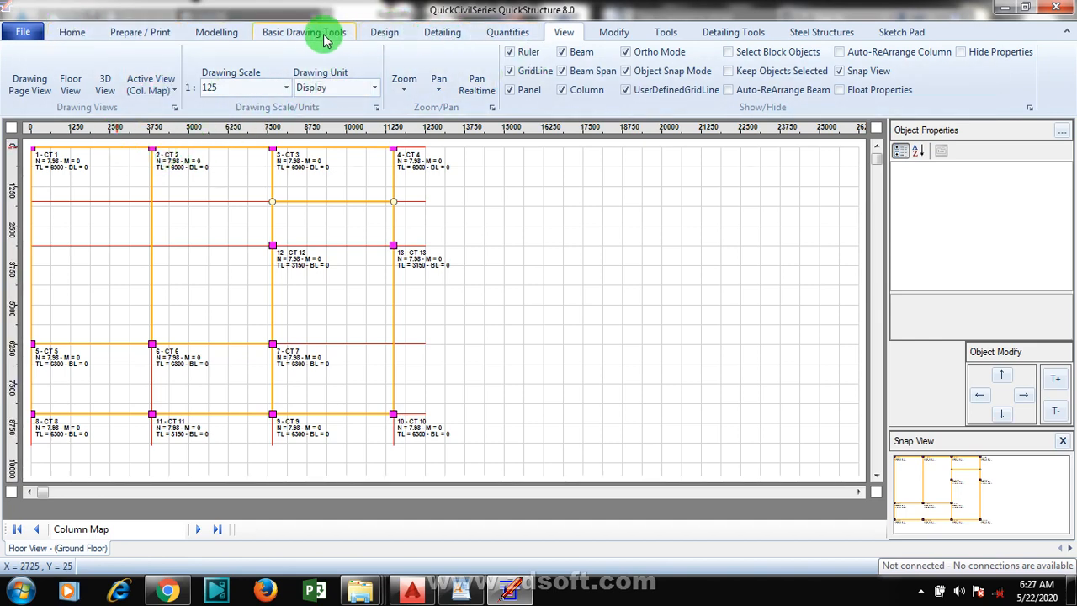
Try to insert a column level where the horizontal gridline through CT 12 crosses the beam line between CT 2 and CT 6
click(212, 37)
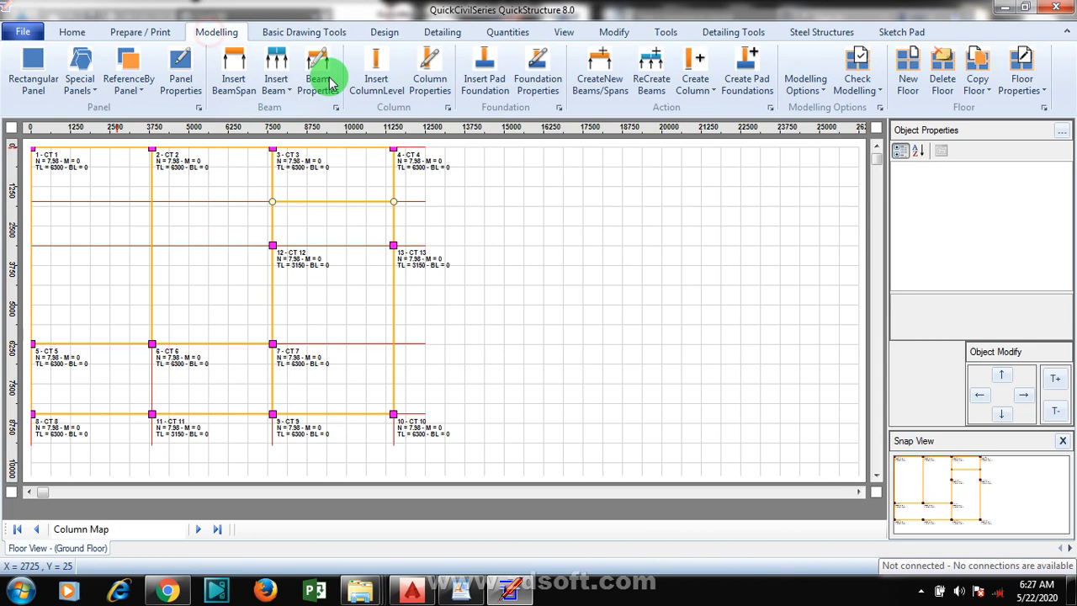
click(382, 74)
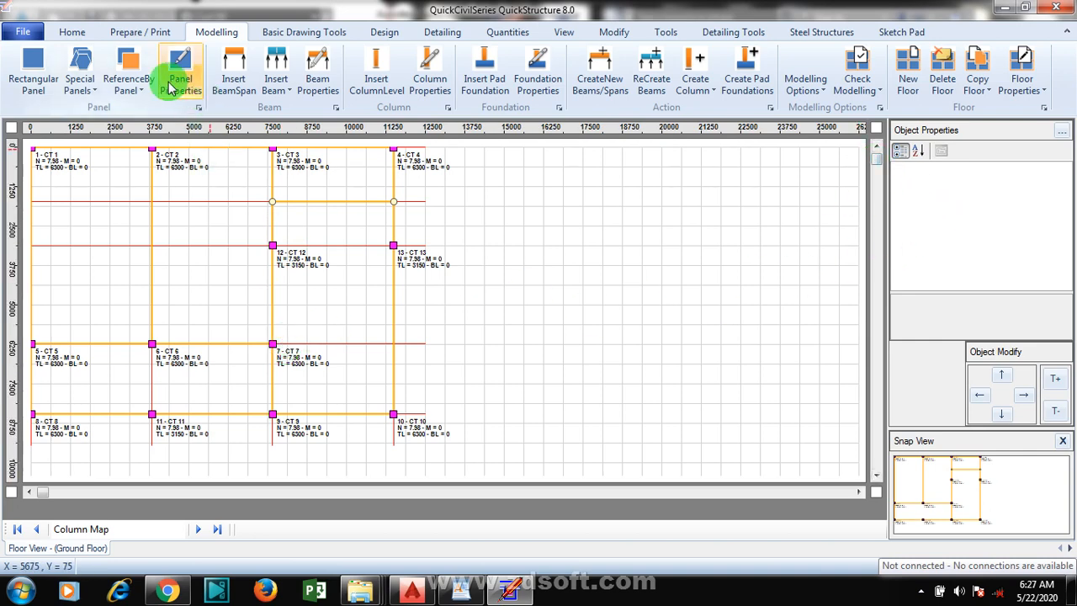
click(252, 71)
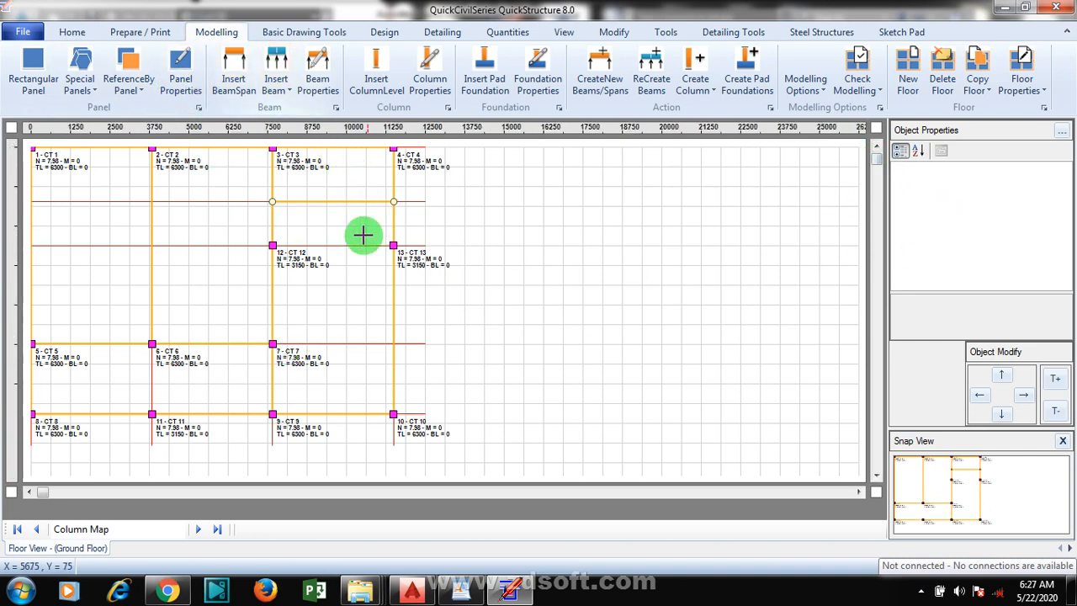
click(272, 244)
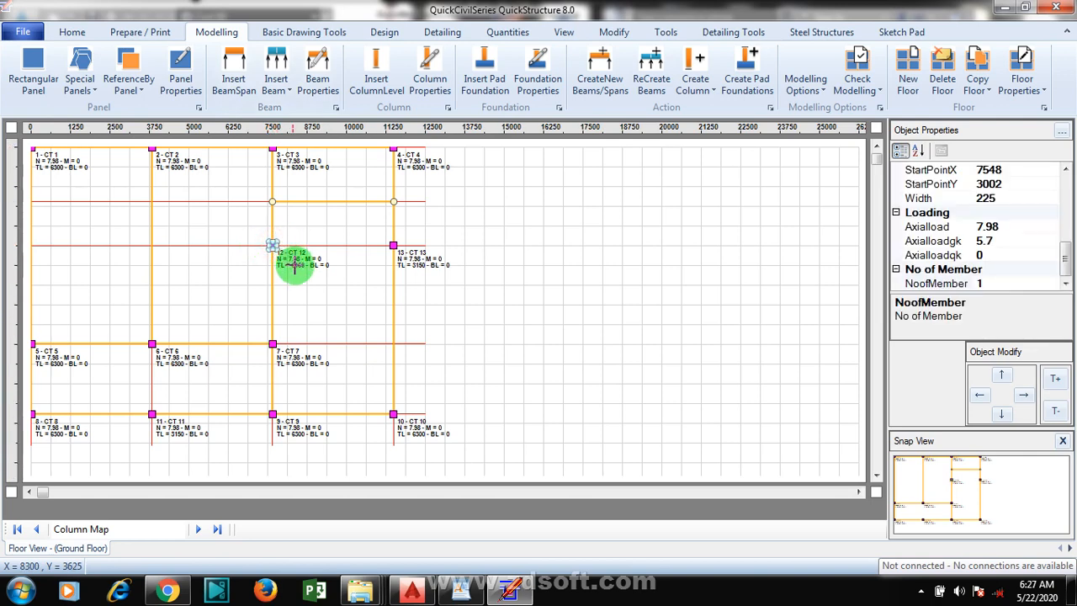
click(163, 251)
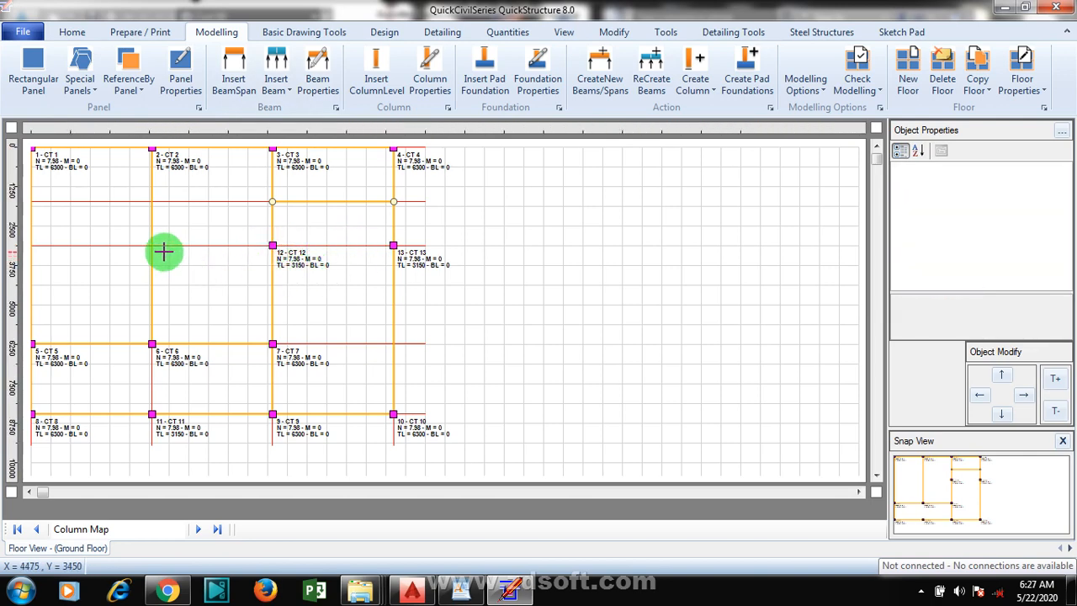
click(376, 66)
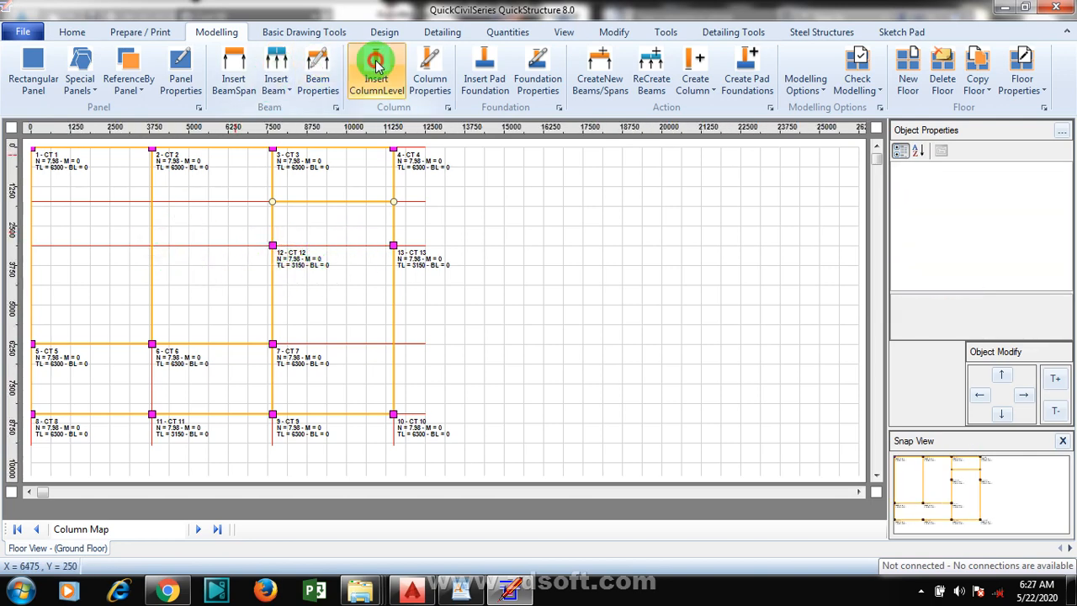
click(151, 246)
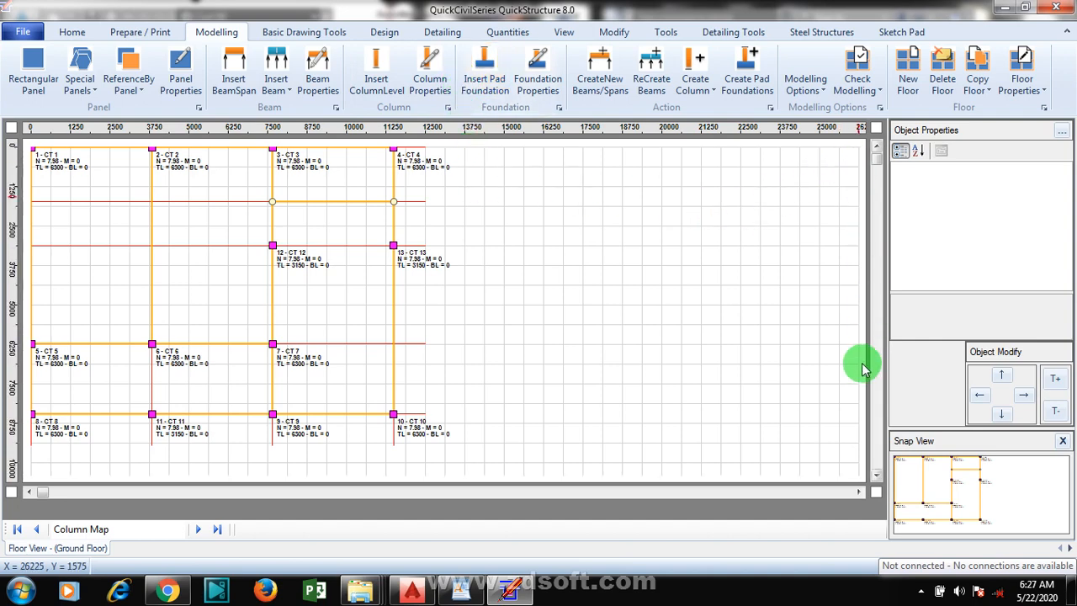
Examine the columns, beams and slabs in the 3D view, followed by the ground floor plan in floor view
click(875, 480)
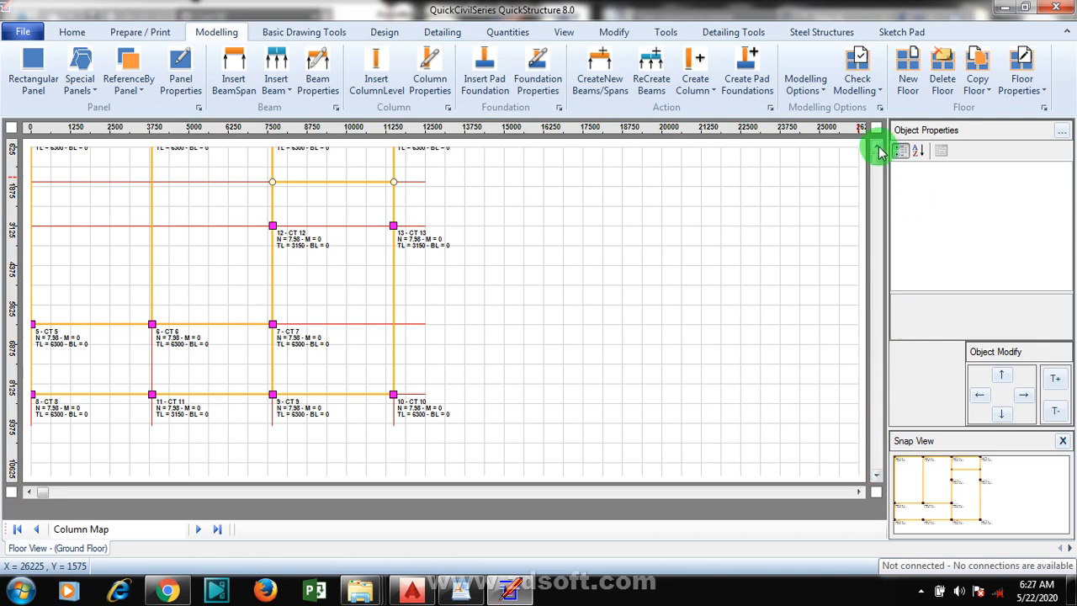
click(879, 150)
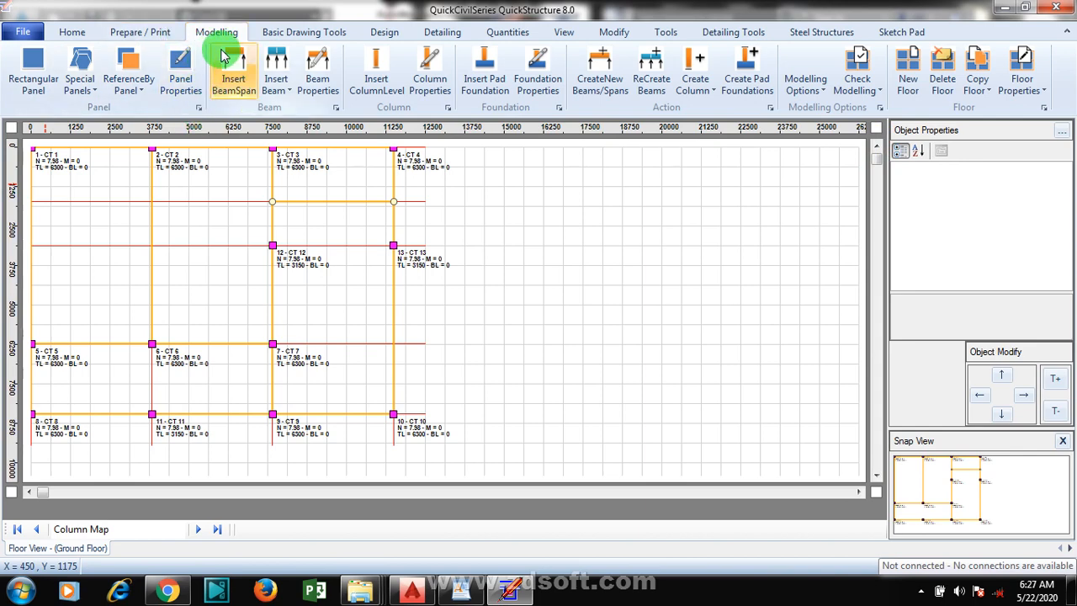
click(575, 33)
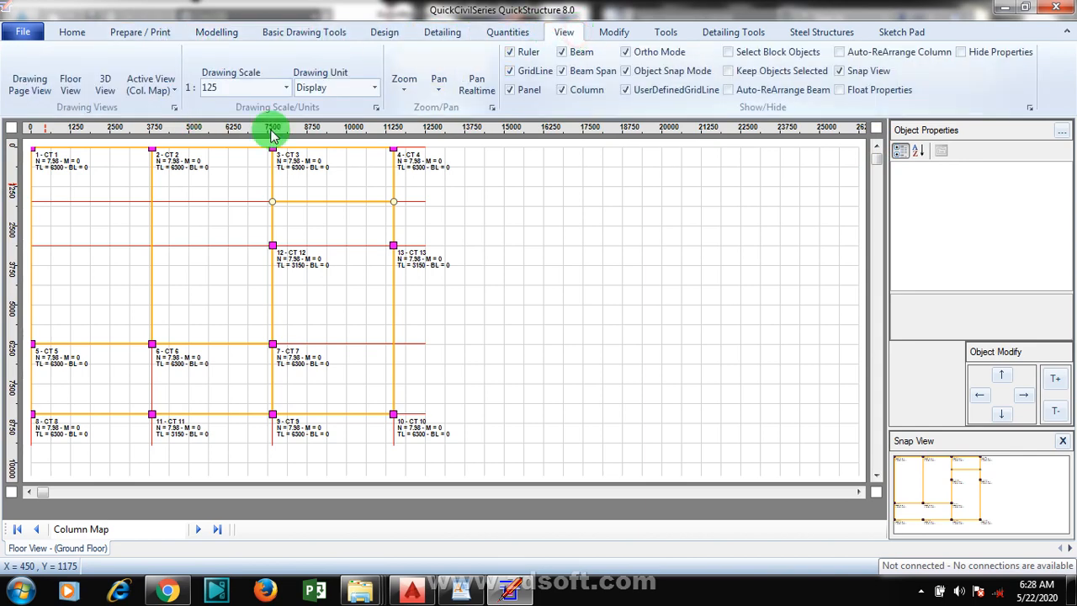
click(116, 86)
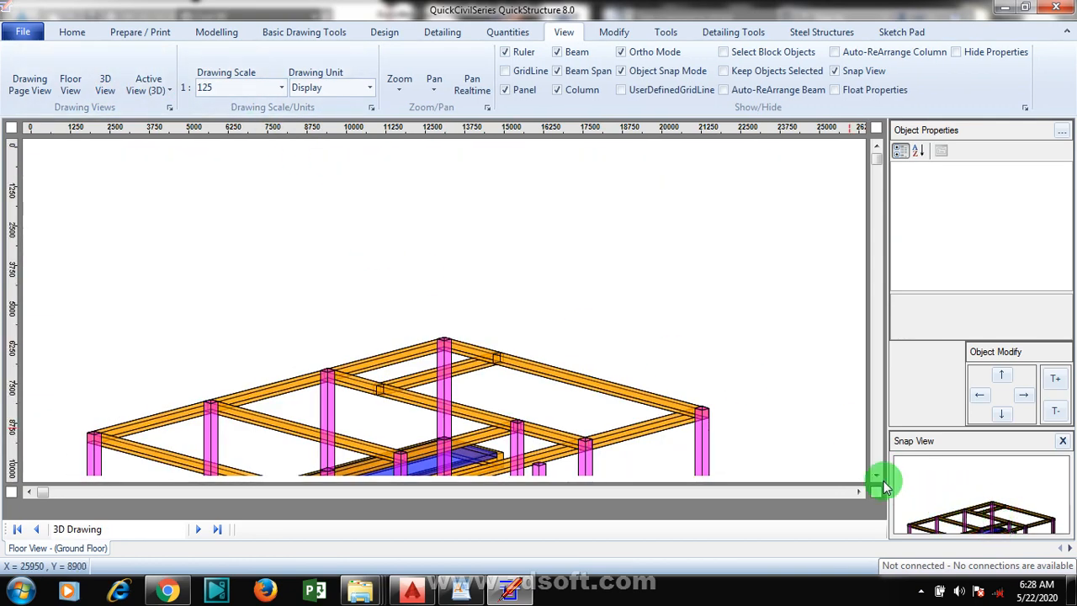
drag(878, 478, 878, 477)
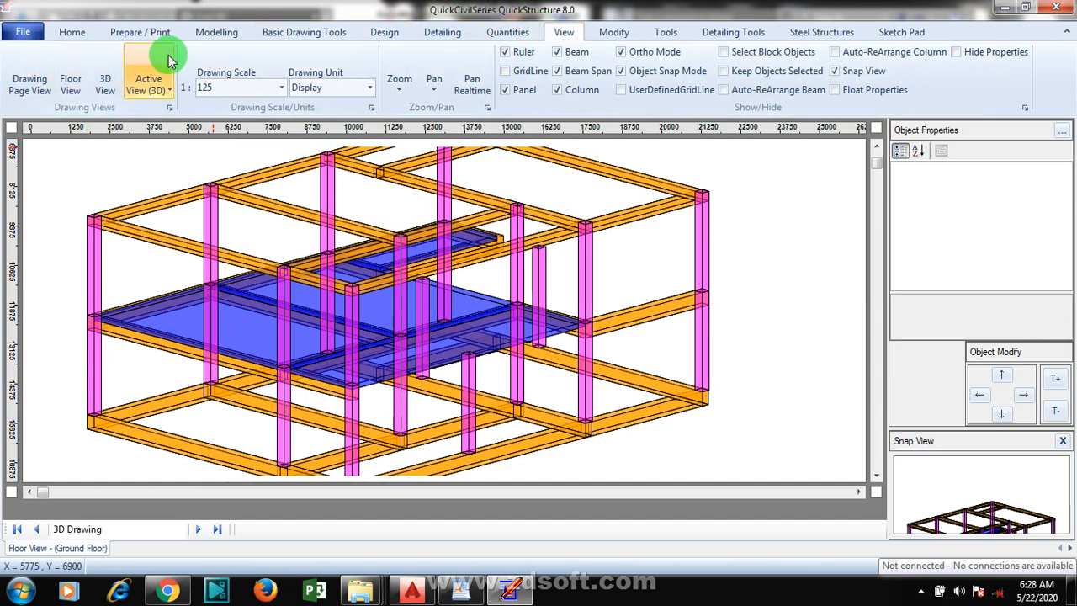
click(73, 87)
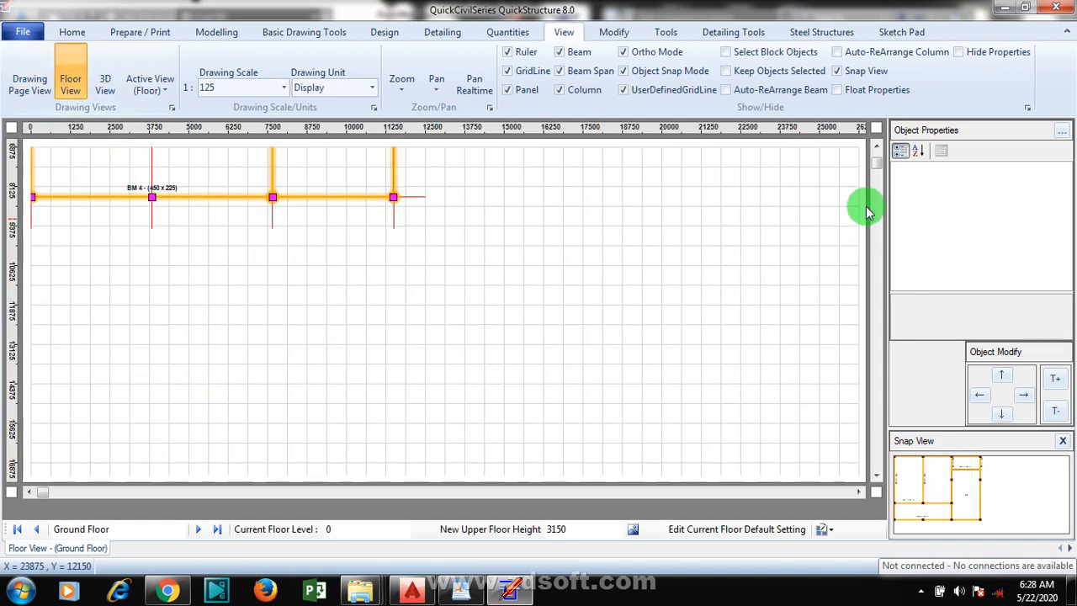
drag(876, 149, 876, 150)
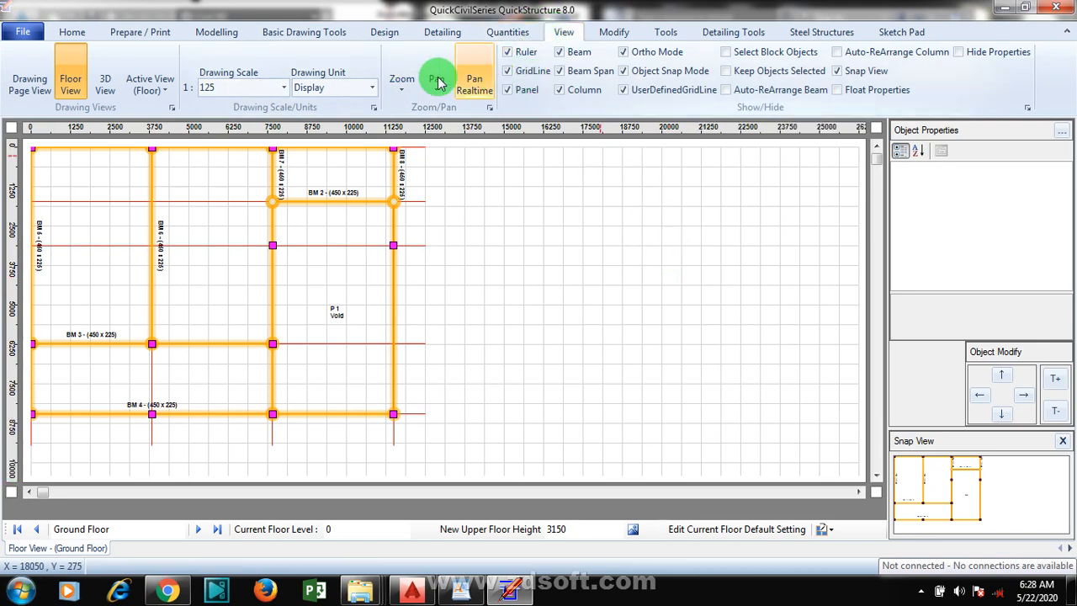
Reopen the column map and try to insert a column level where the CT 7 gridline crosses the beam line between CT 13 and CT 10
click(156, 90)
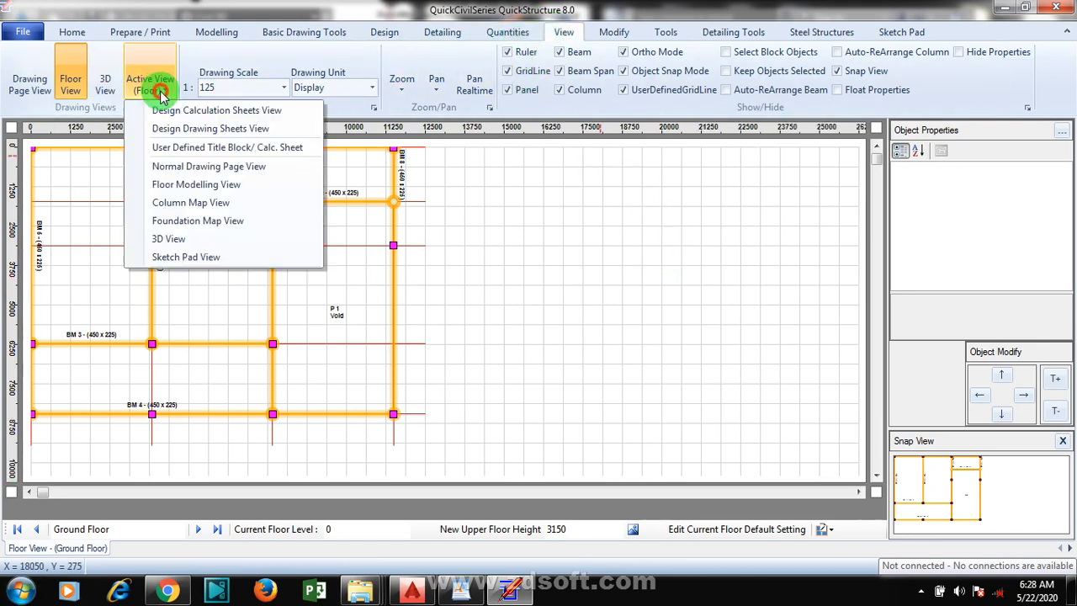
click(200, 203)
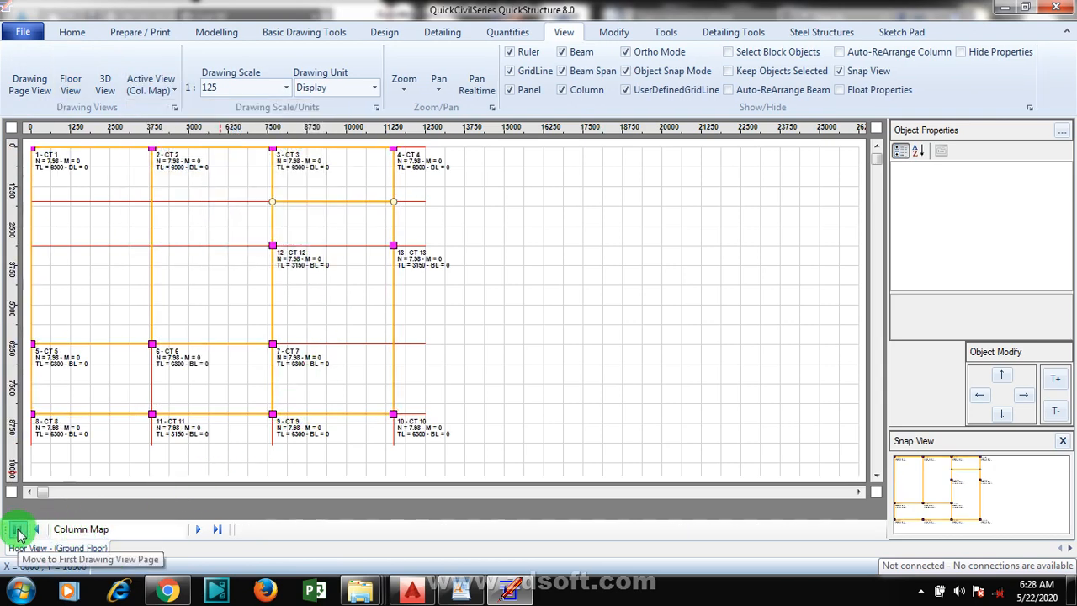
click(151, 530)
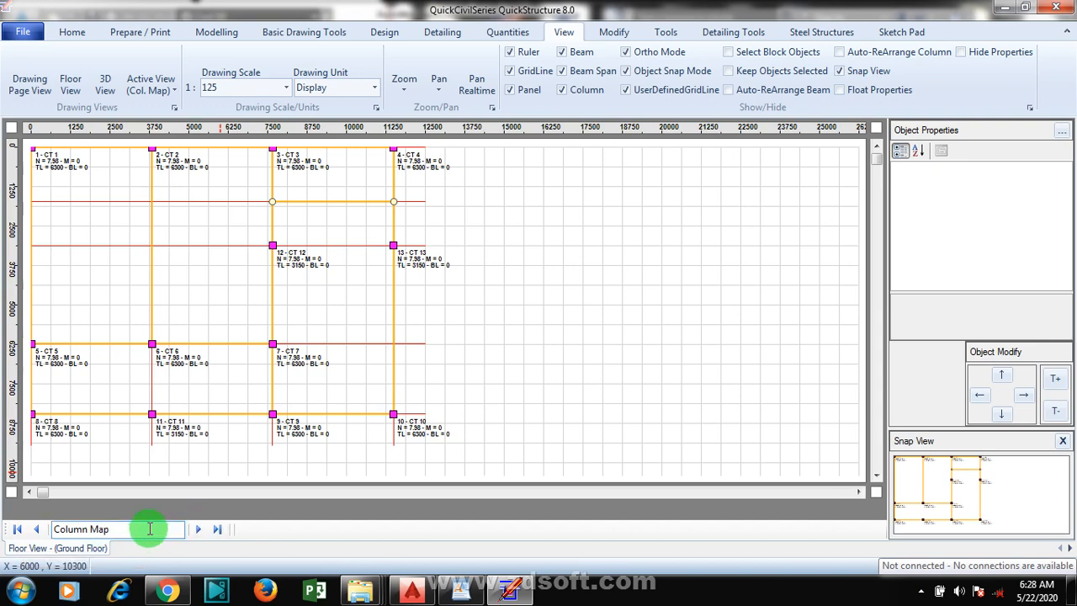
click(202, 529)
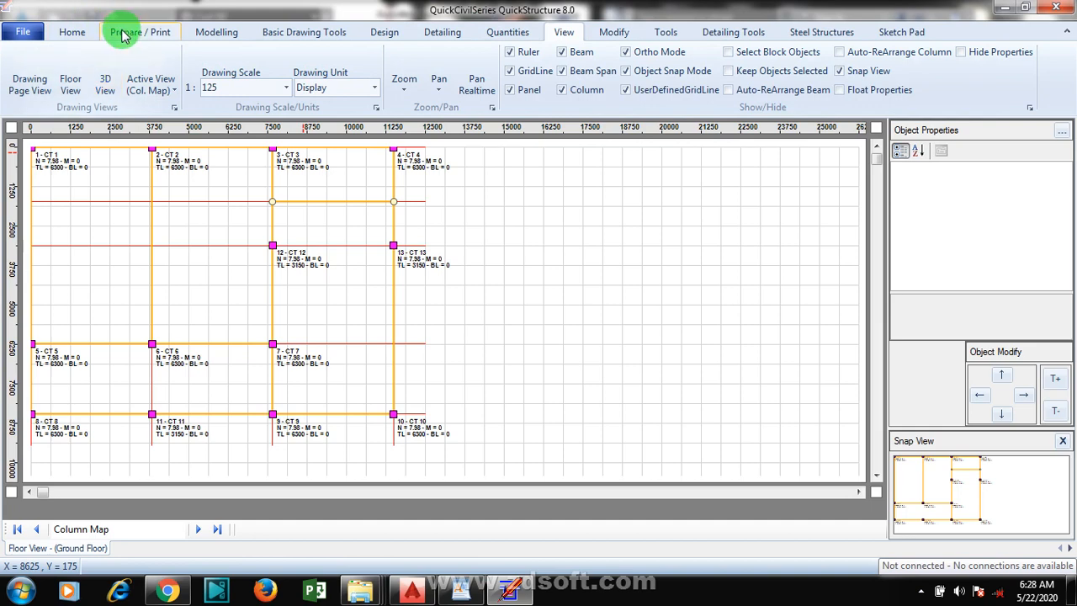
click(233, 34)
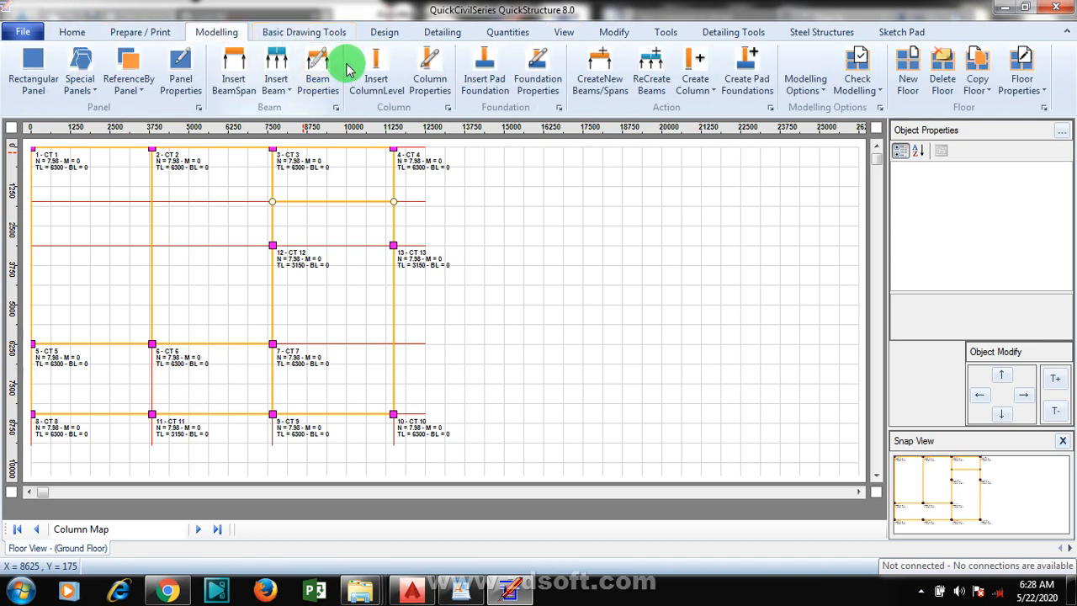
click(376, 78)
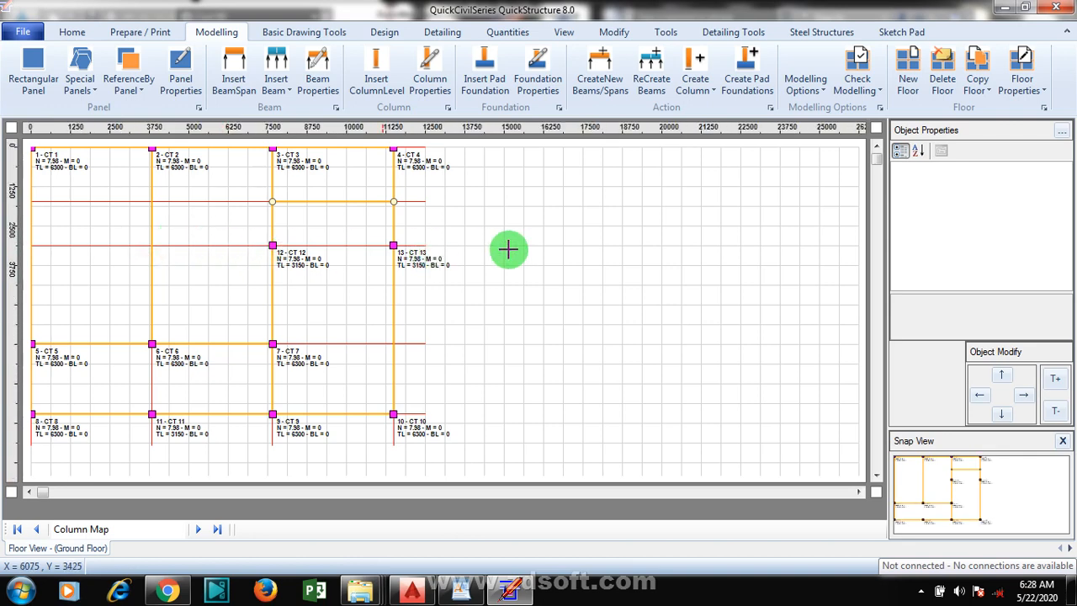
click(393, 244)
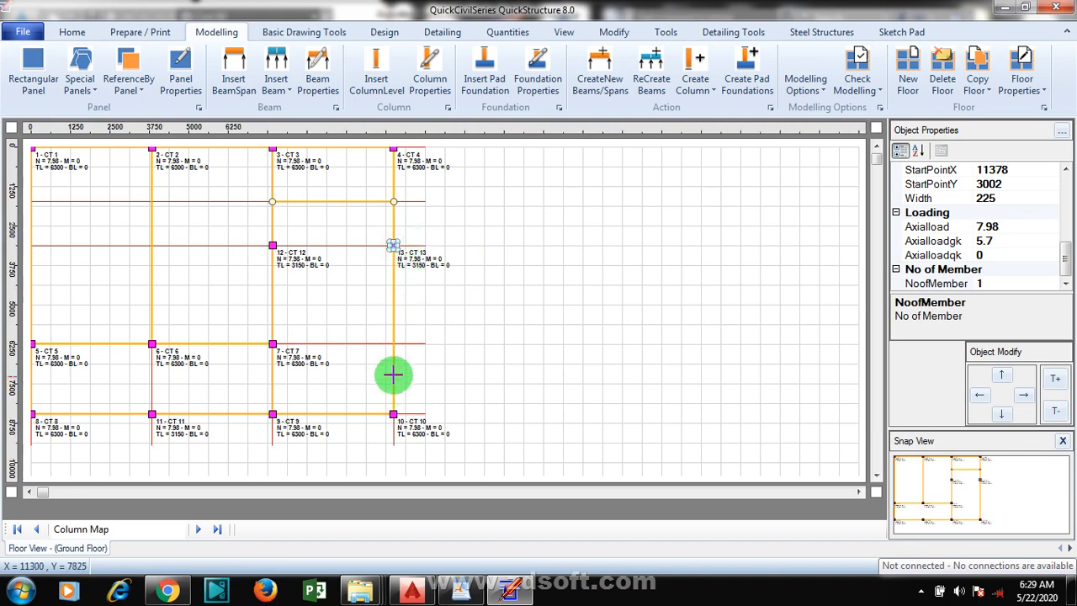
click(392, 345)
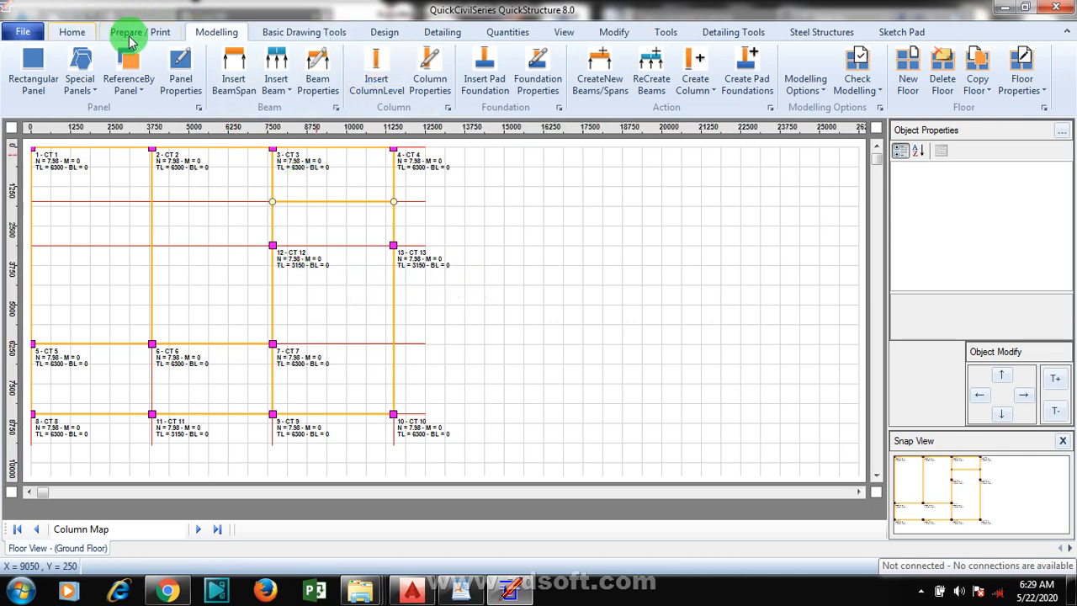
click(387, 33)
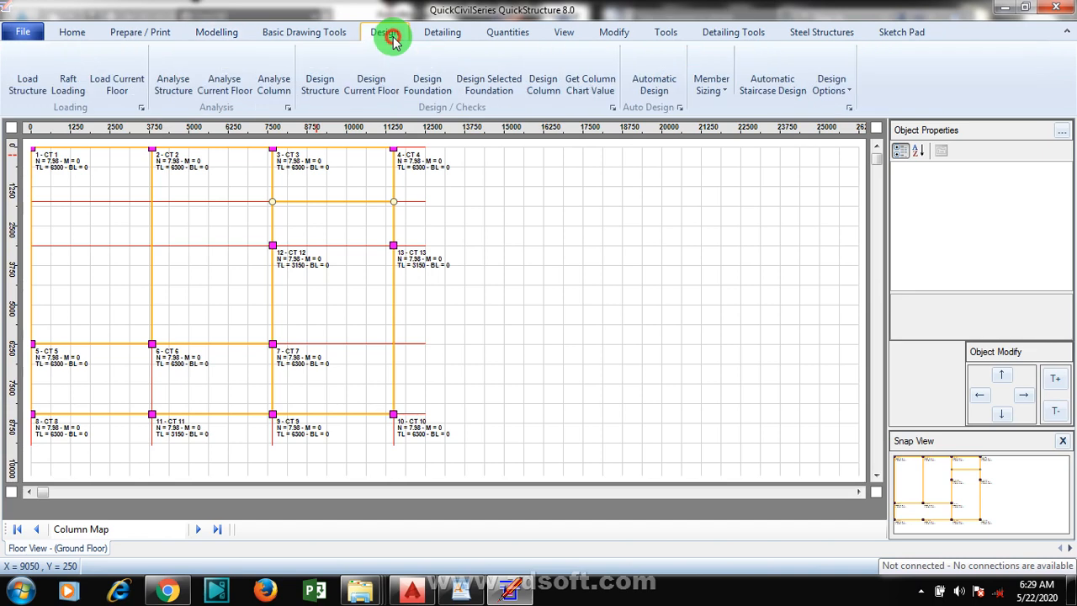
click(74, 33)
click(156, 38)
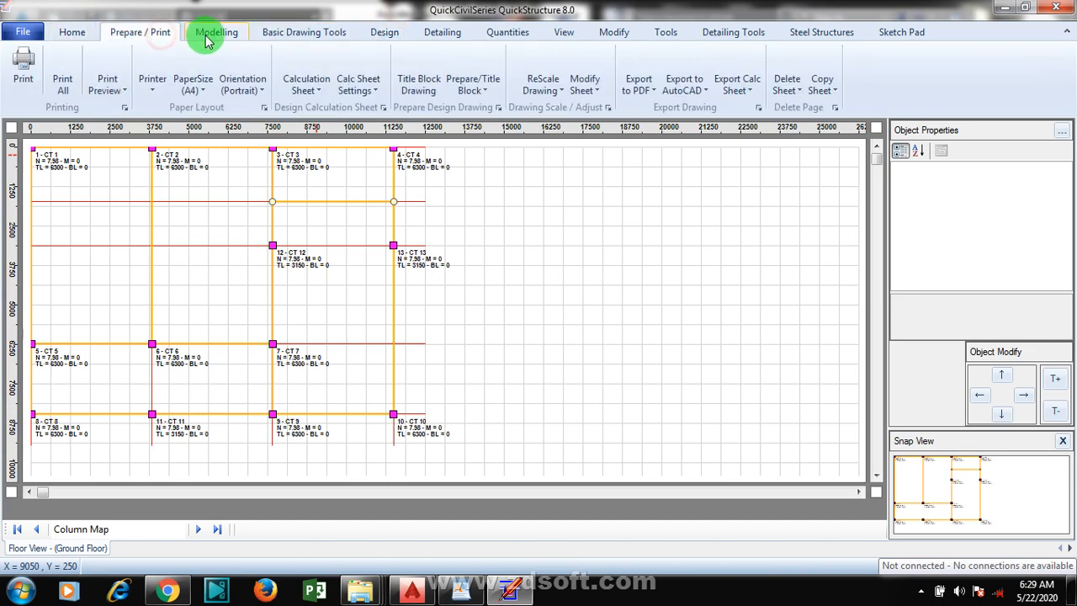
click(215, 37)
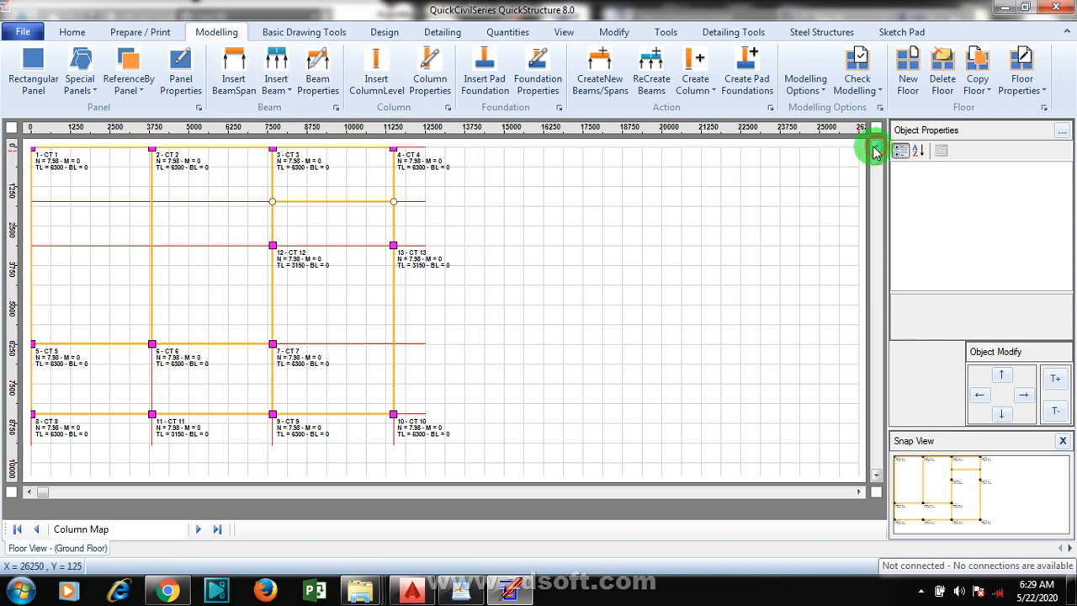
click(875, 150)
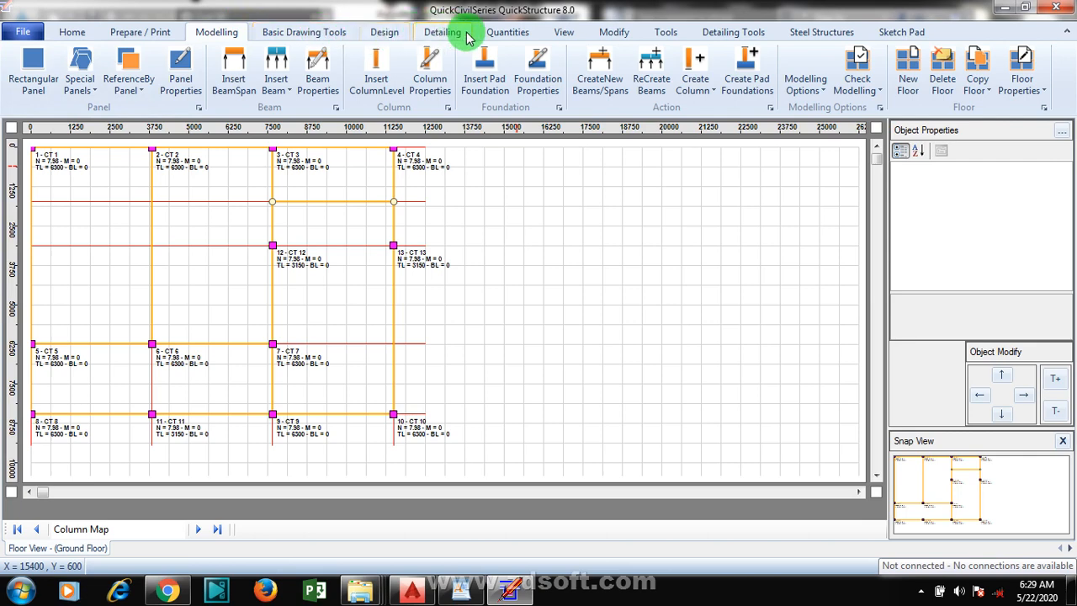
Show the first floor in floor view and set the drawing scale to 1:150
click(557, 32)
click(73, 84)
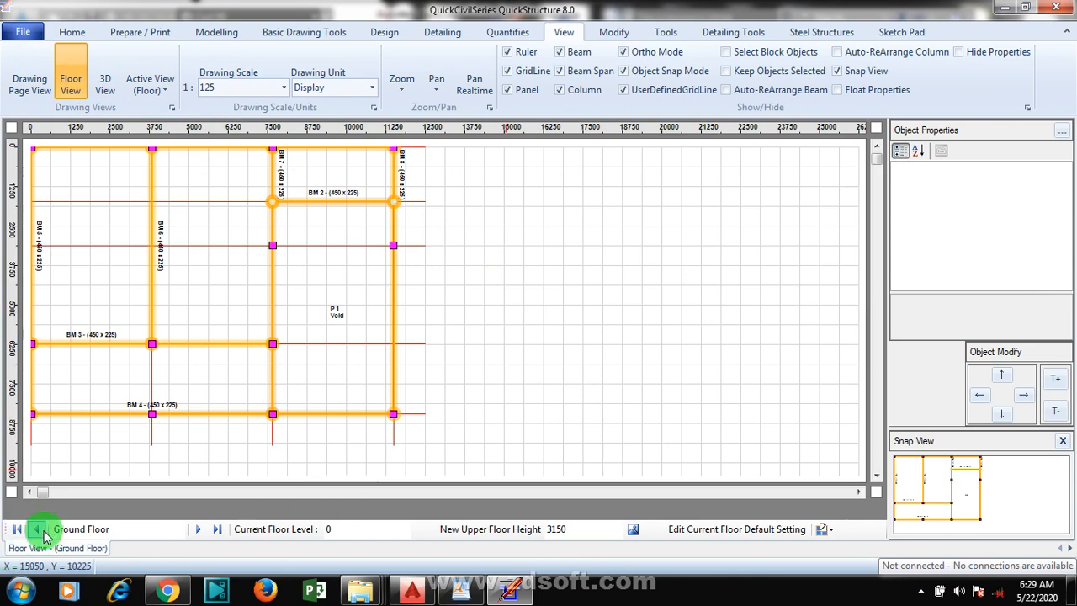
click(199, 530)
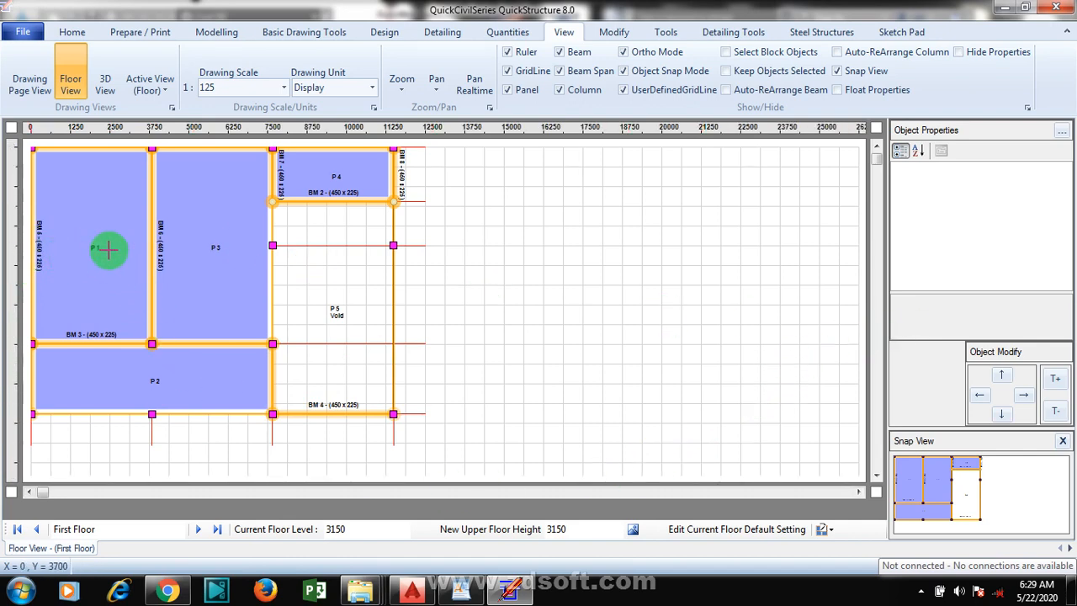
click(283, 88)
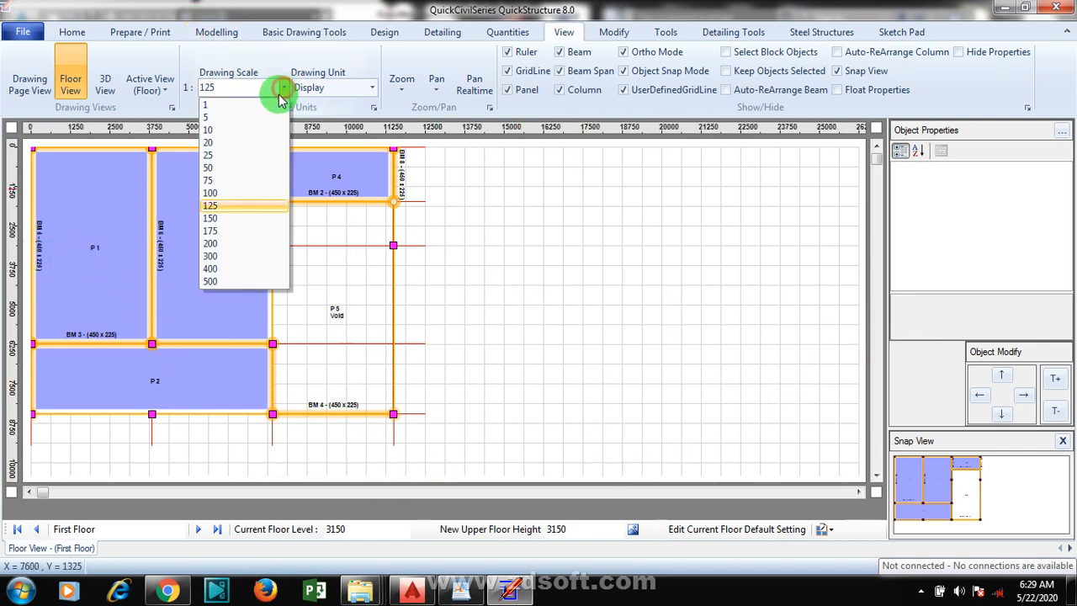
click(234, 220)
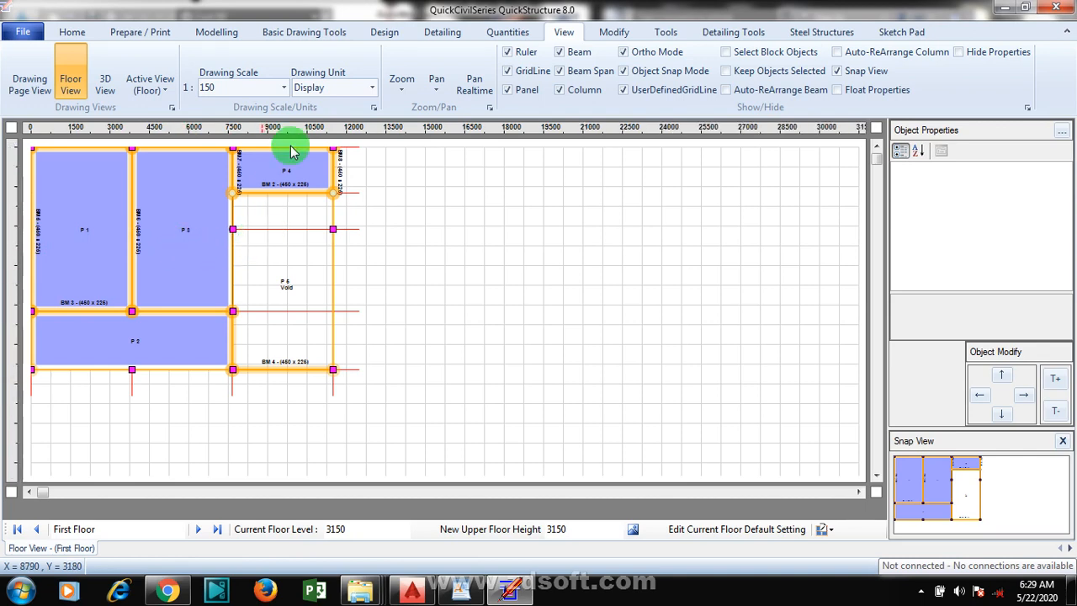
click(281, 88)
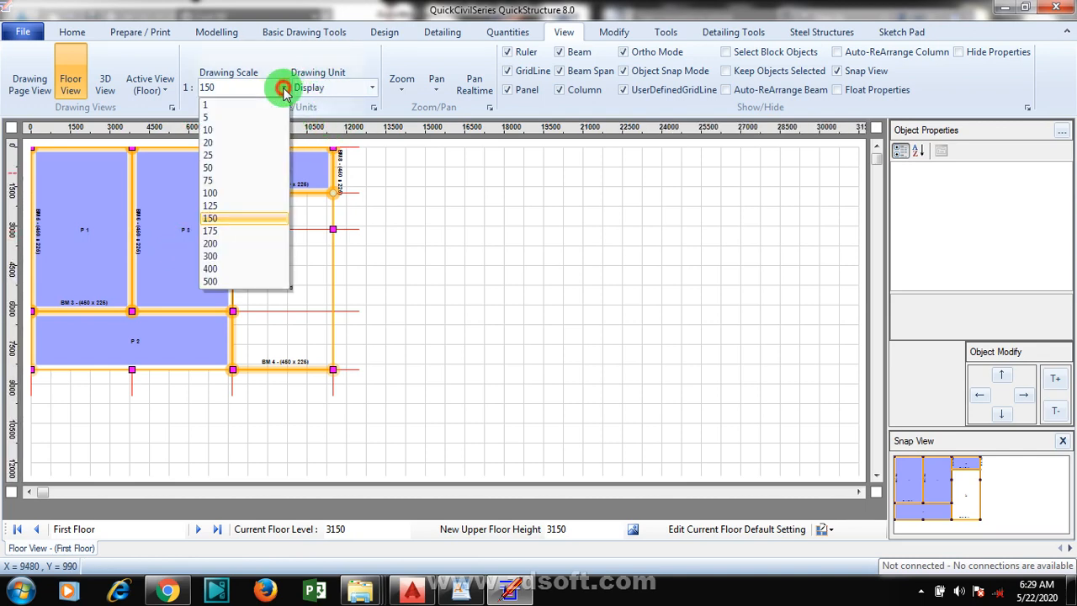
click(221, 221)
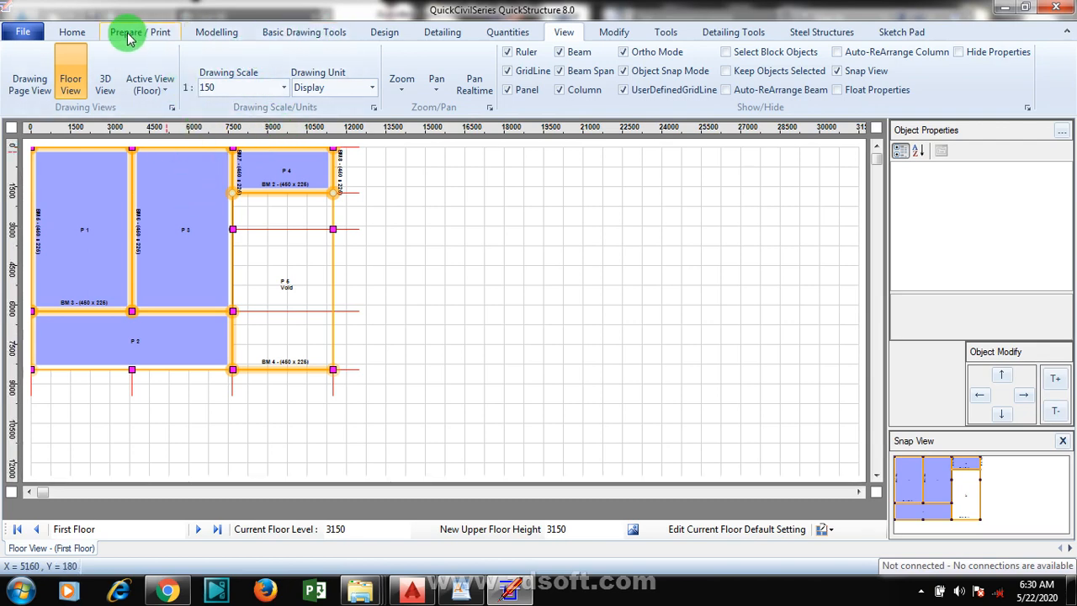
click(226, 33)
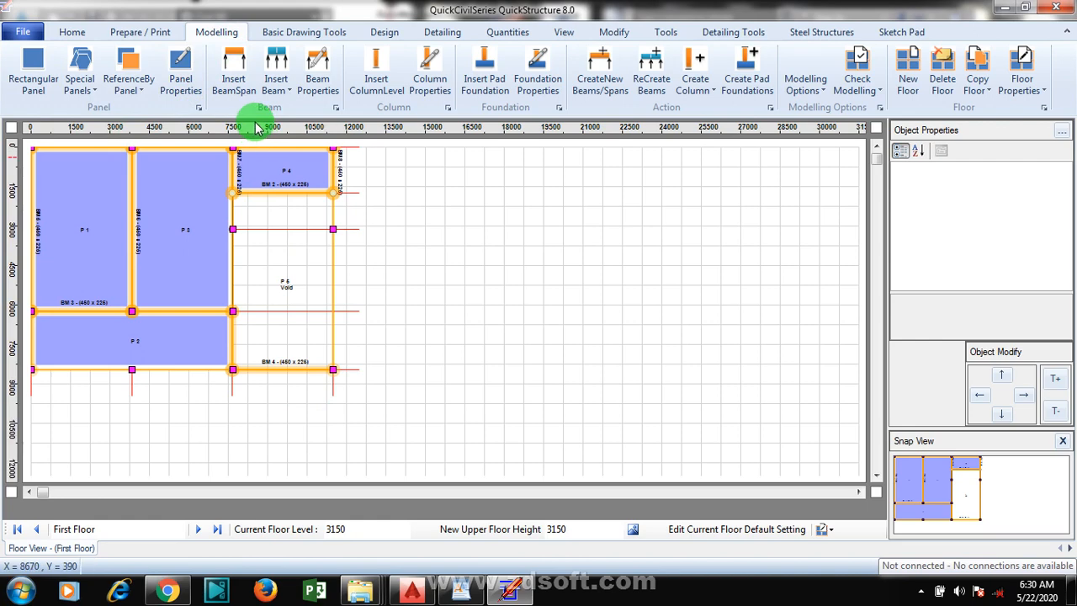
Apply the loading to the whole structure with Load Structure
click(392, 34)
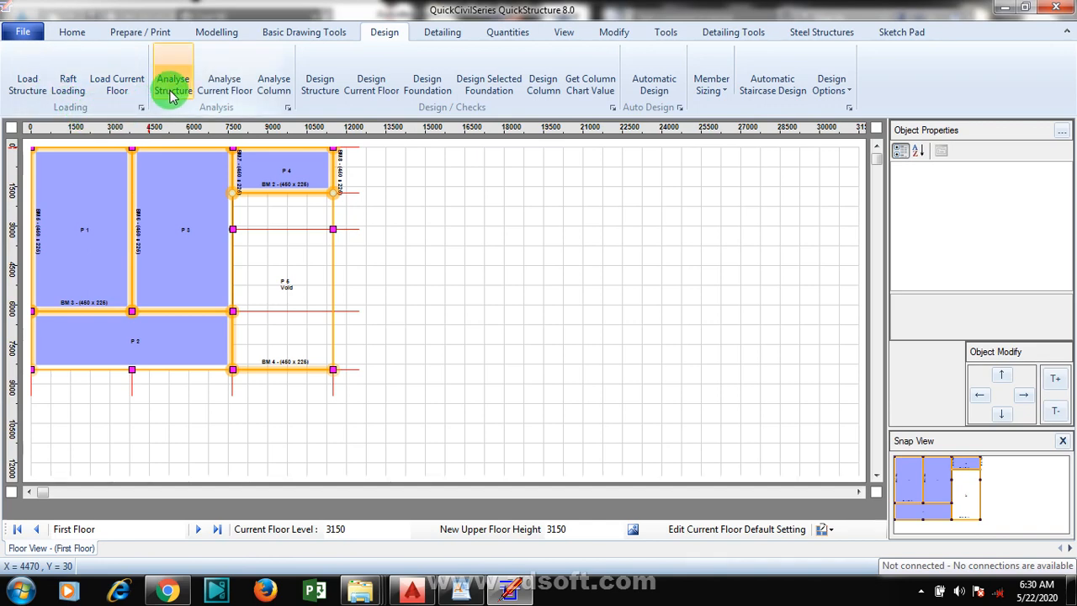
click(24, 89)
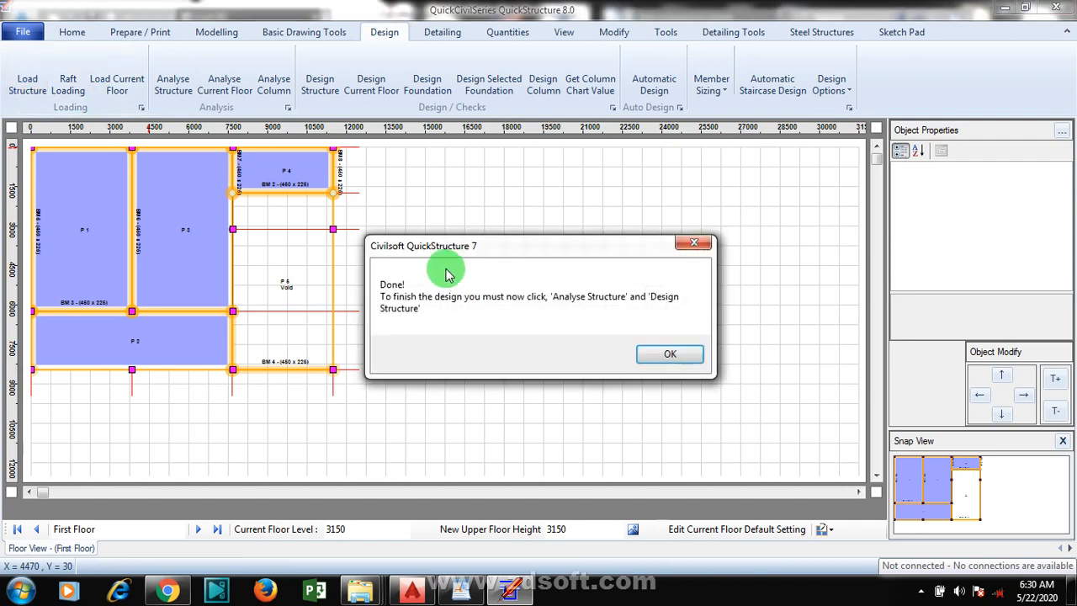
click(665, 356)
Run the analysis of the whole structure and its structural design
click(174, 85)
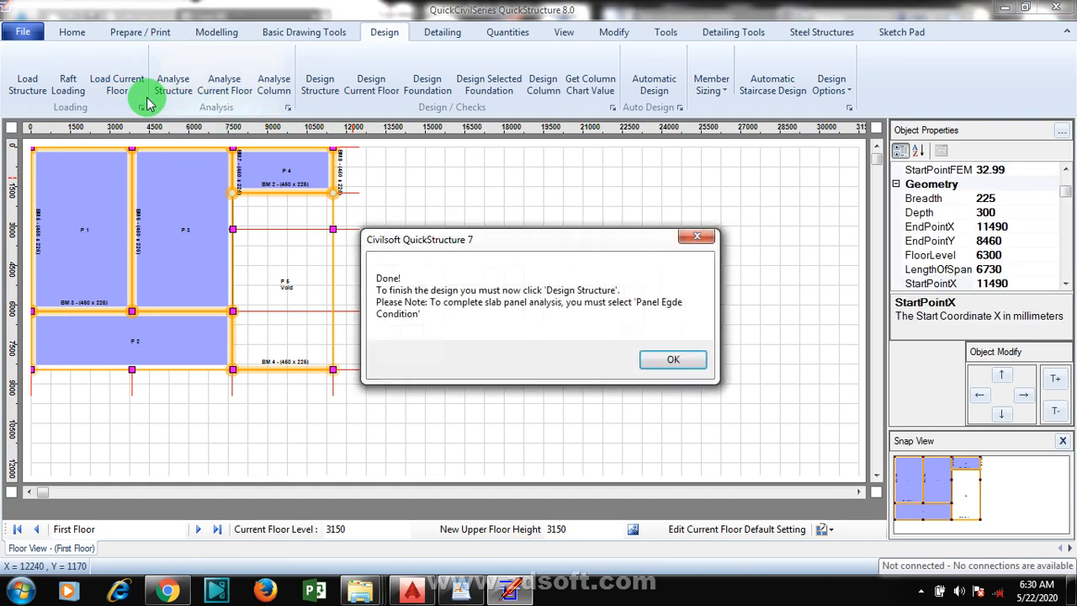
click(667, 358)
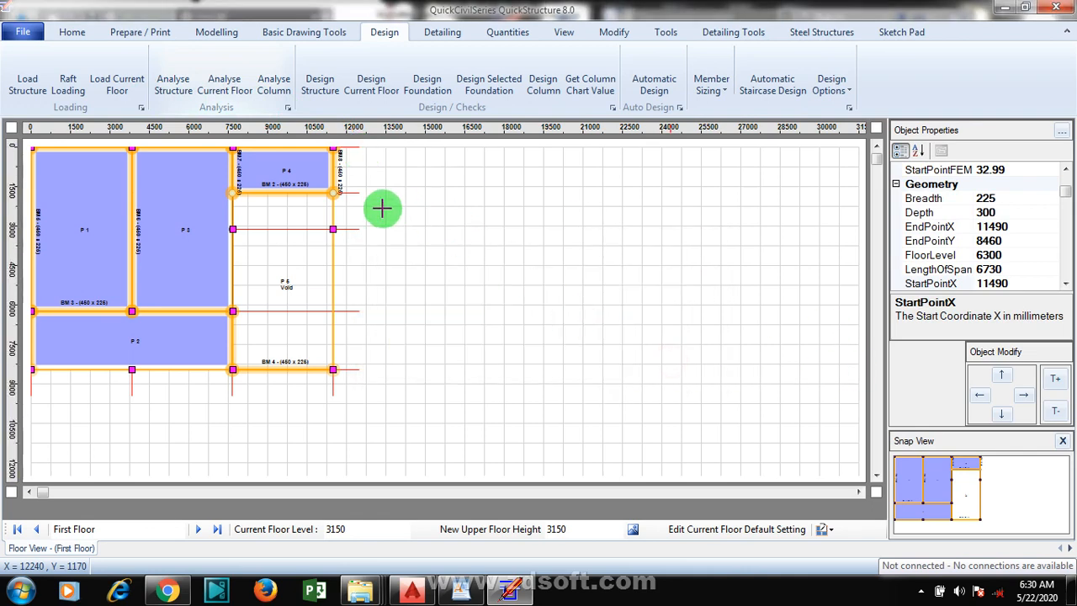
click(326, 78)
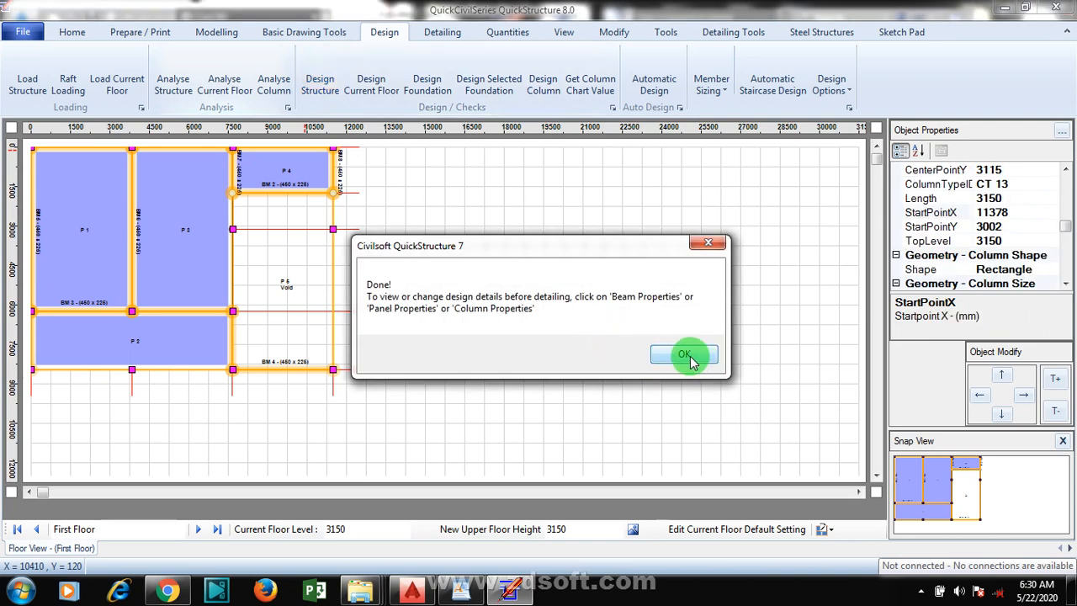
click(685, 355)
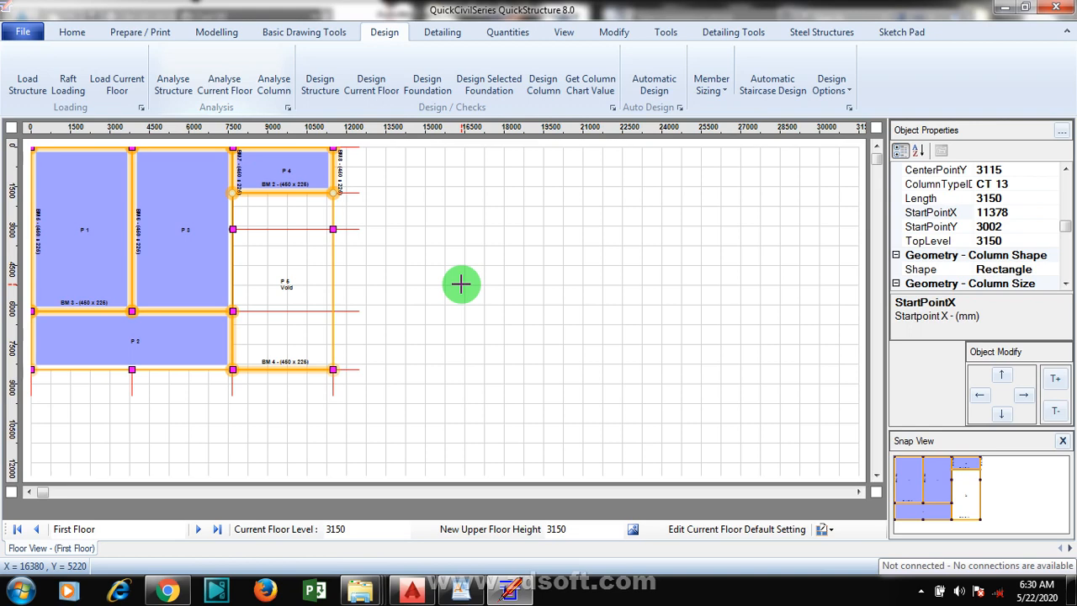
Create pad foundations for the building's columns
click(214, 37)
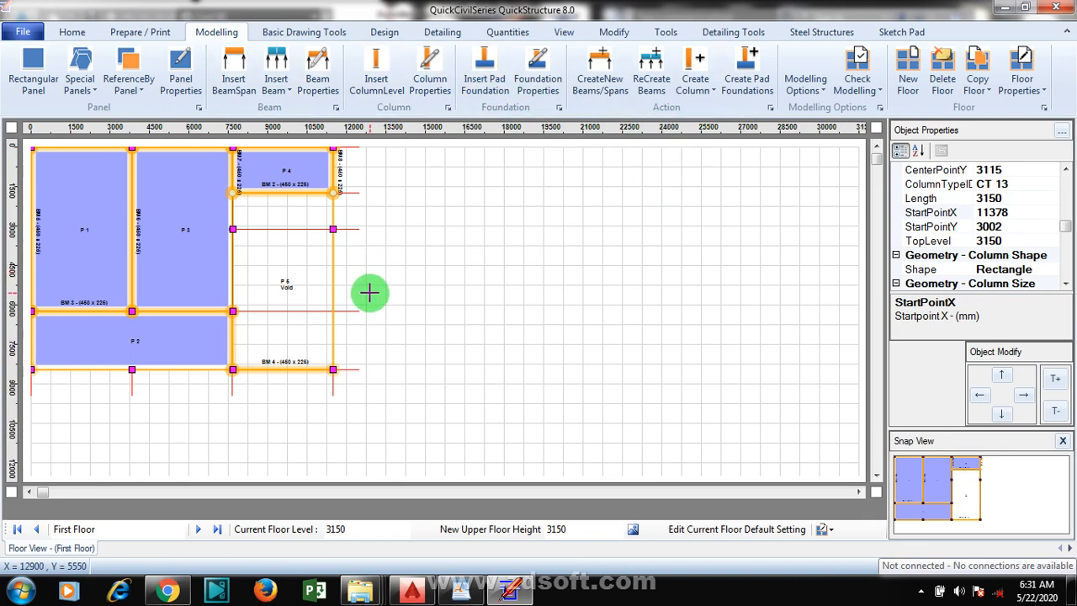
click(755, 74)
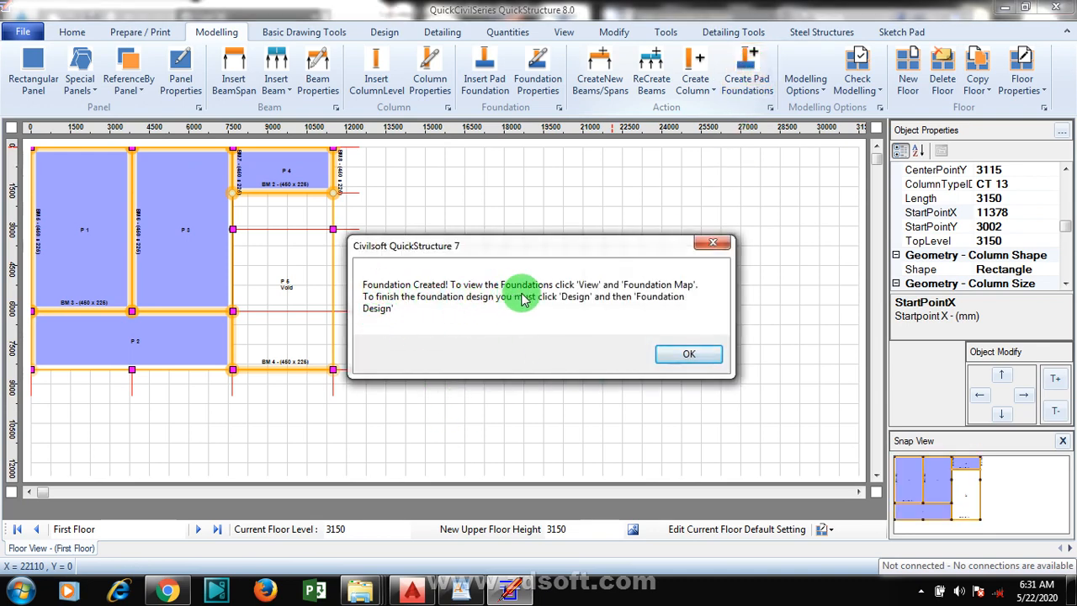
click(681, 355)
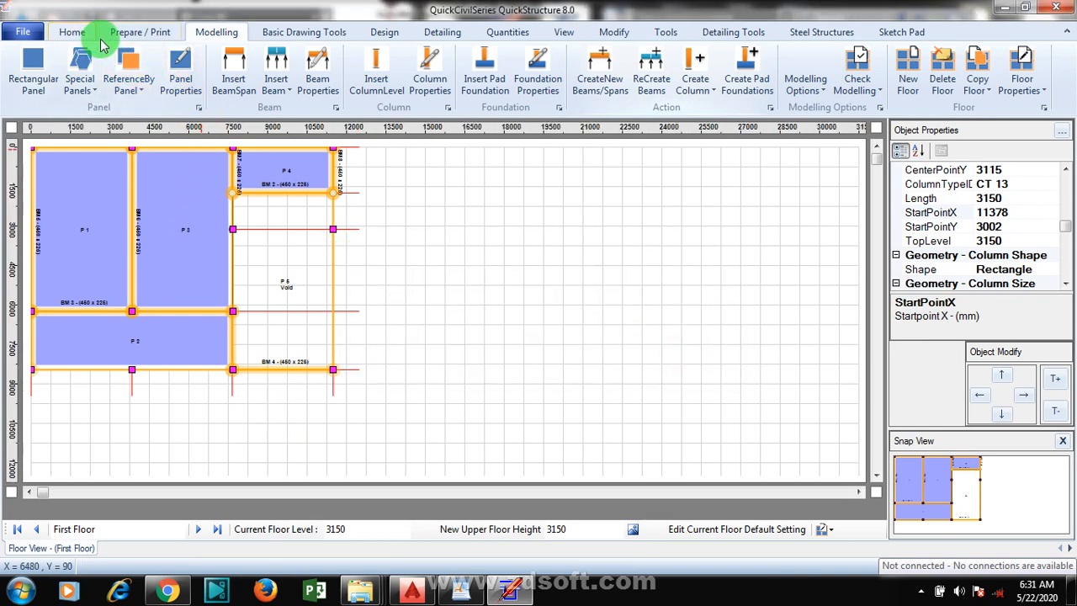
Examine the frame and its pad foundations in the 3D view, followed by the ground floor plan in floor view
click(572, 33)
click(107, 82)
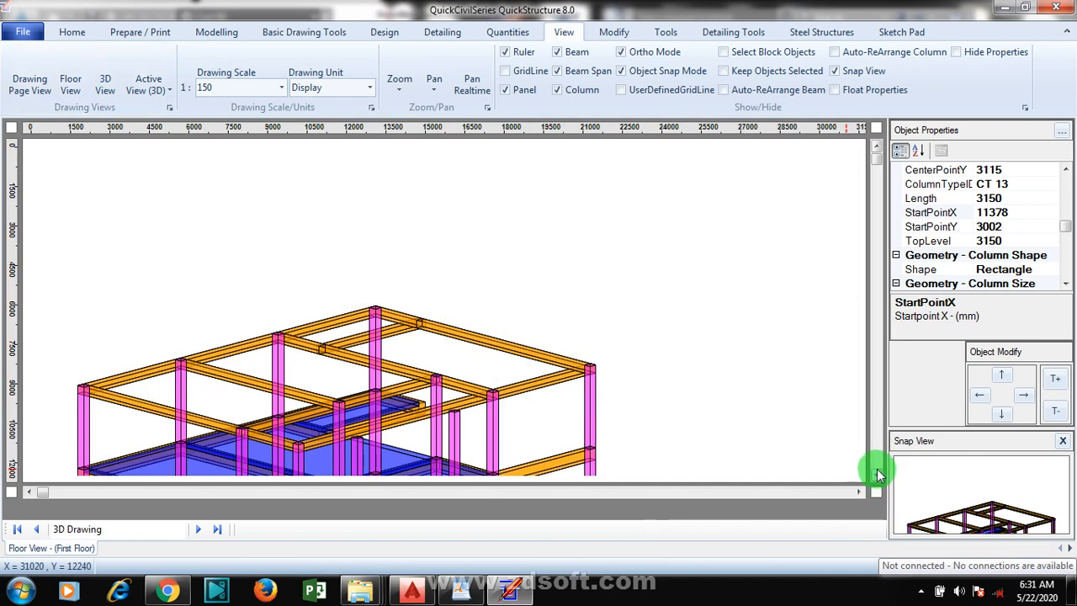
drag(877, 479, 878, 480)
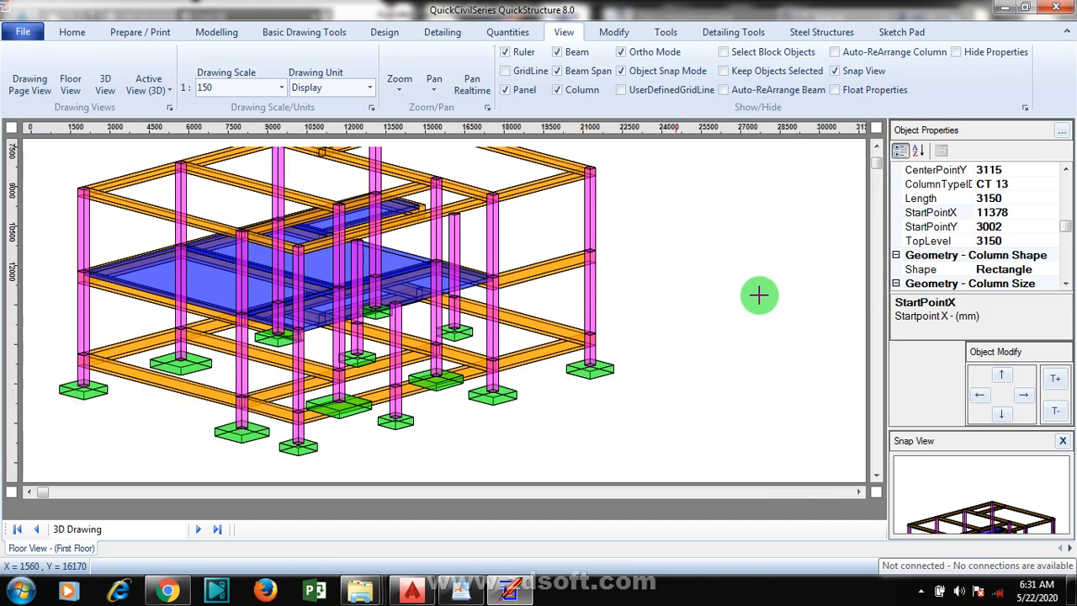
click(876, 145)
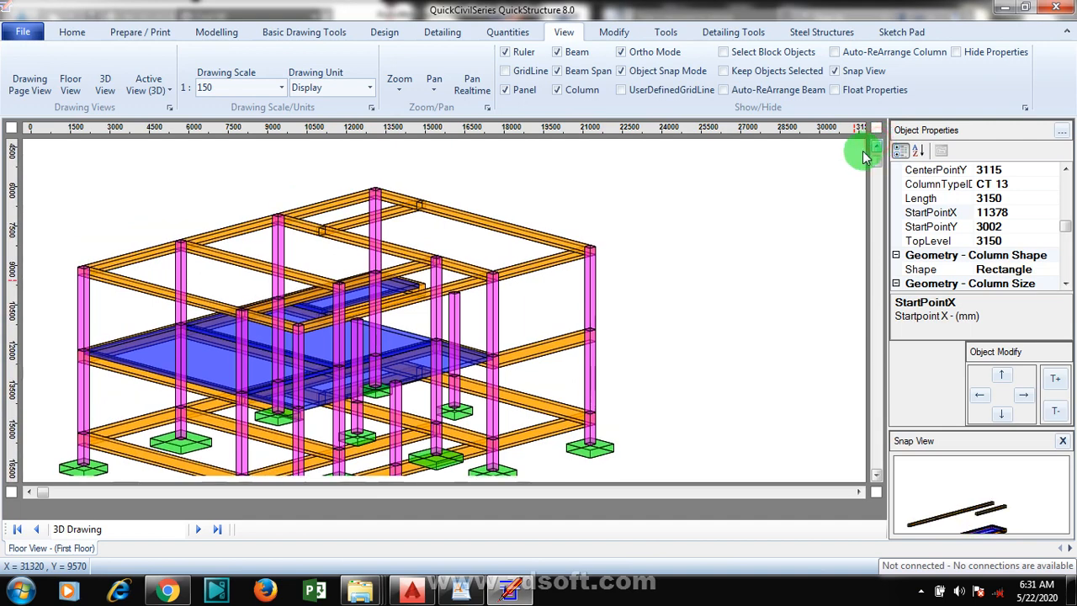
click(78, 81)
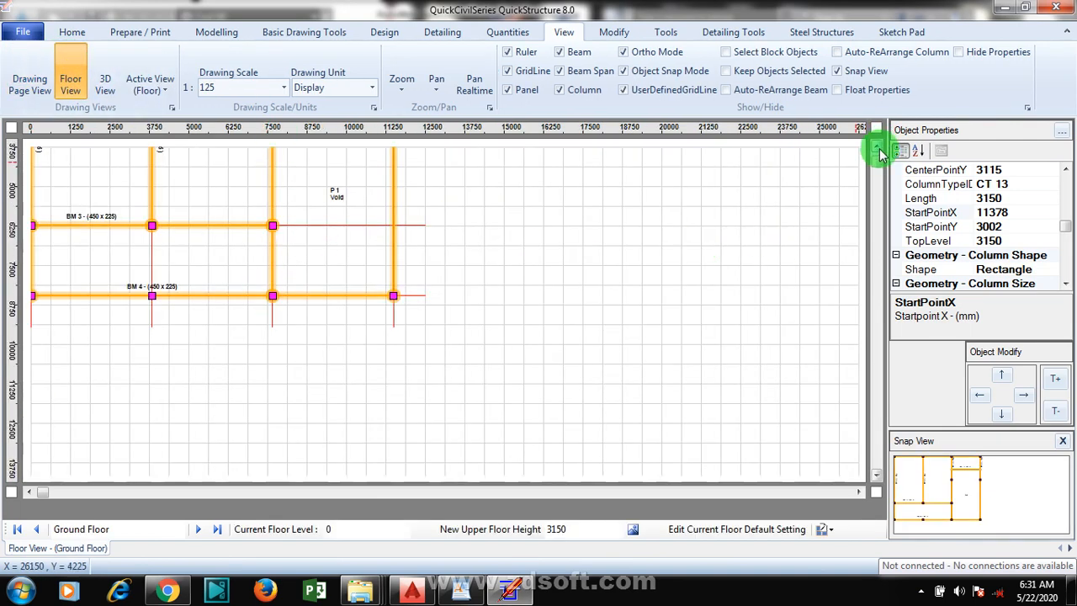
click(877, 149)
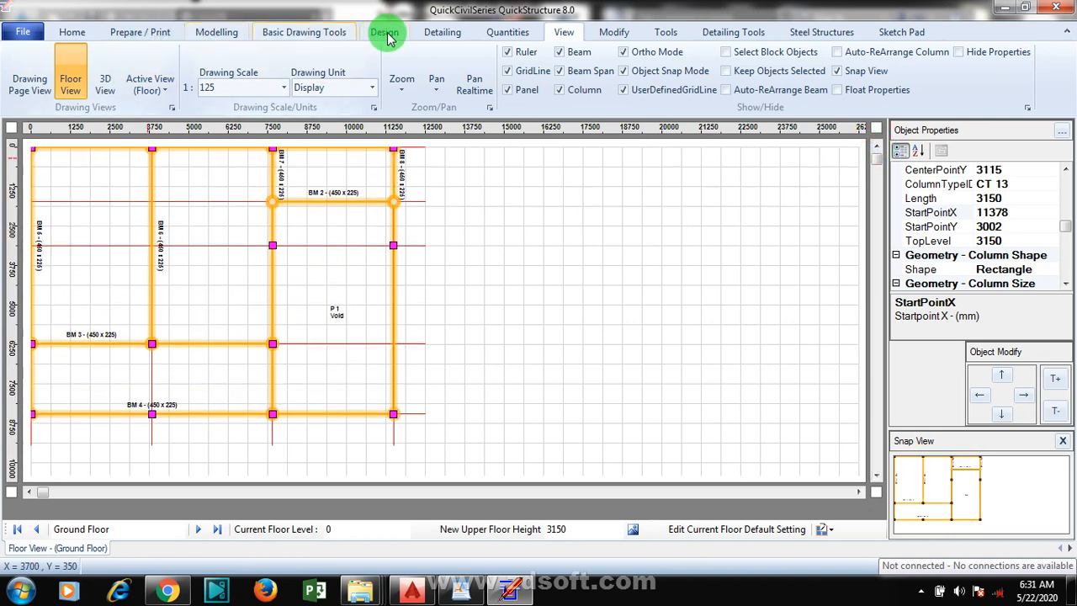
Switch to the foundation map and inspect the properties of the BT 2 pad under column CT 2
click(145, 89)
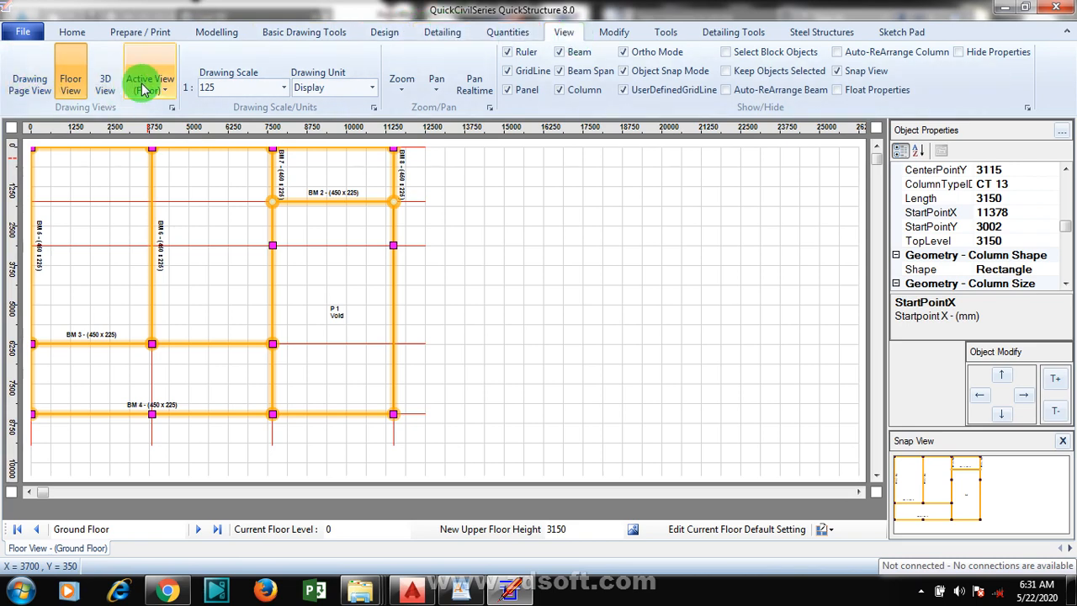
click(164, 91)
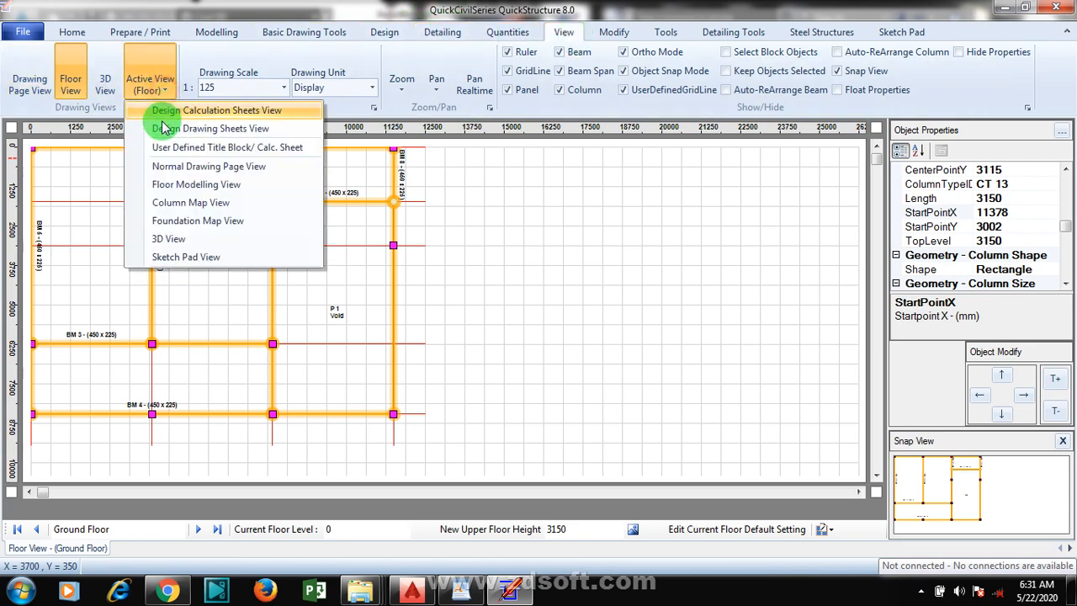
click(244, 222)
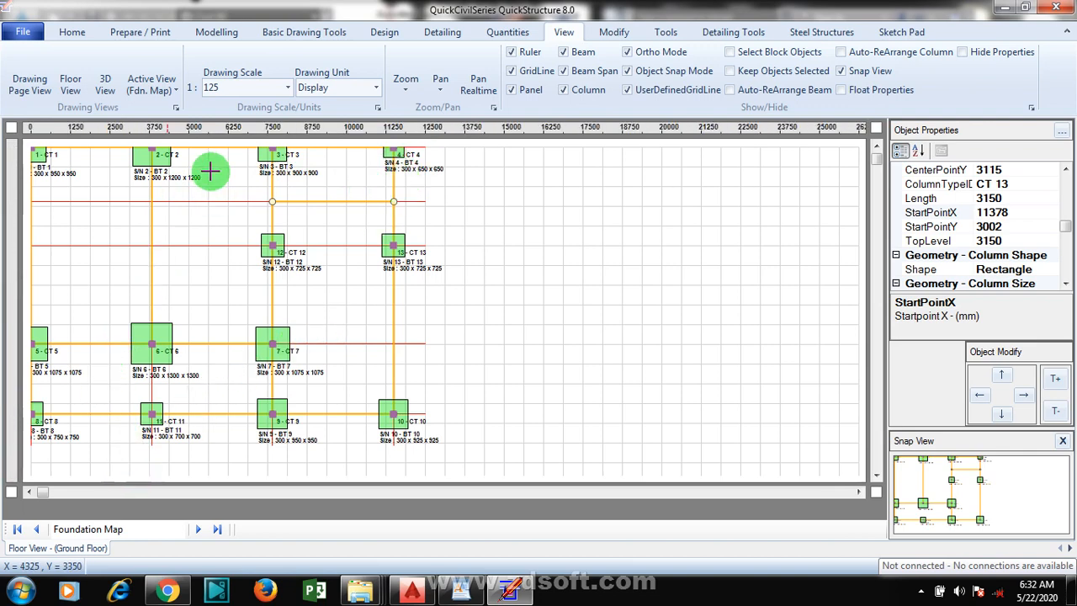
click(163, 163)
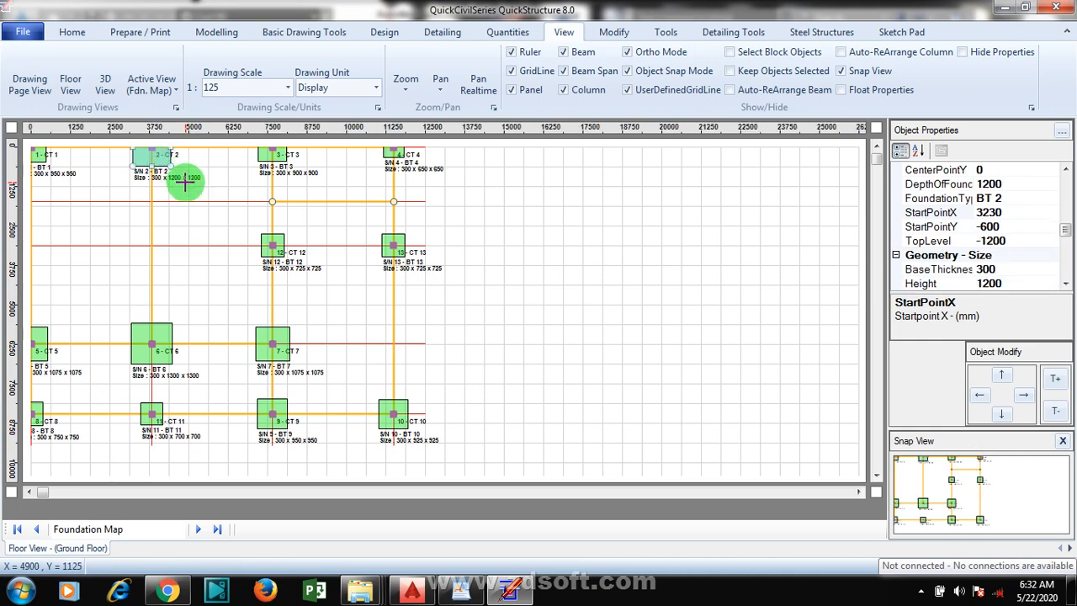
drag(185, 182, 1059, 291)
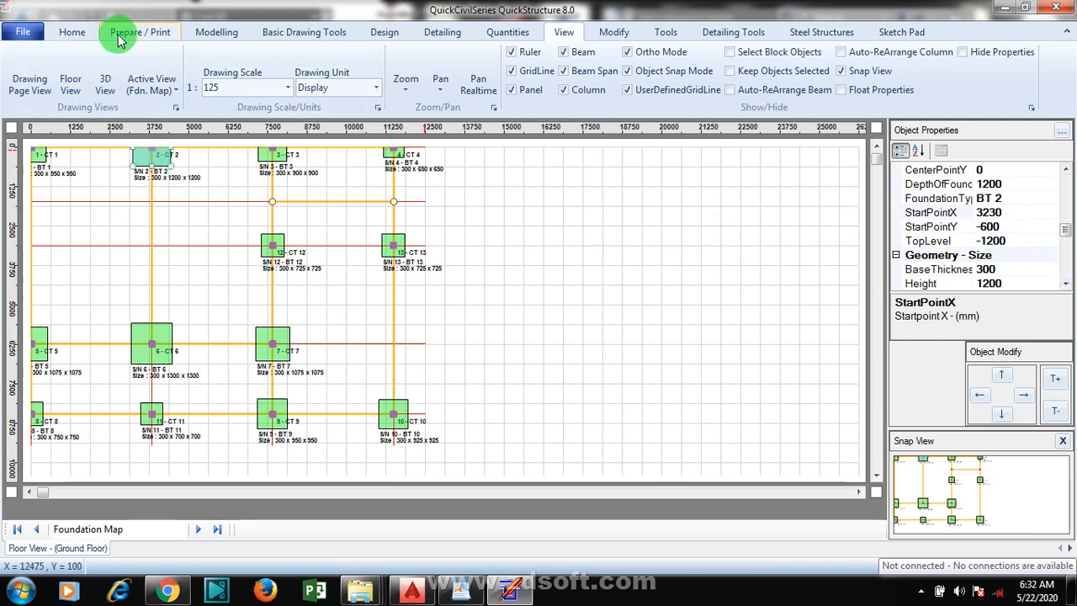
click(82, 31)
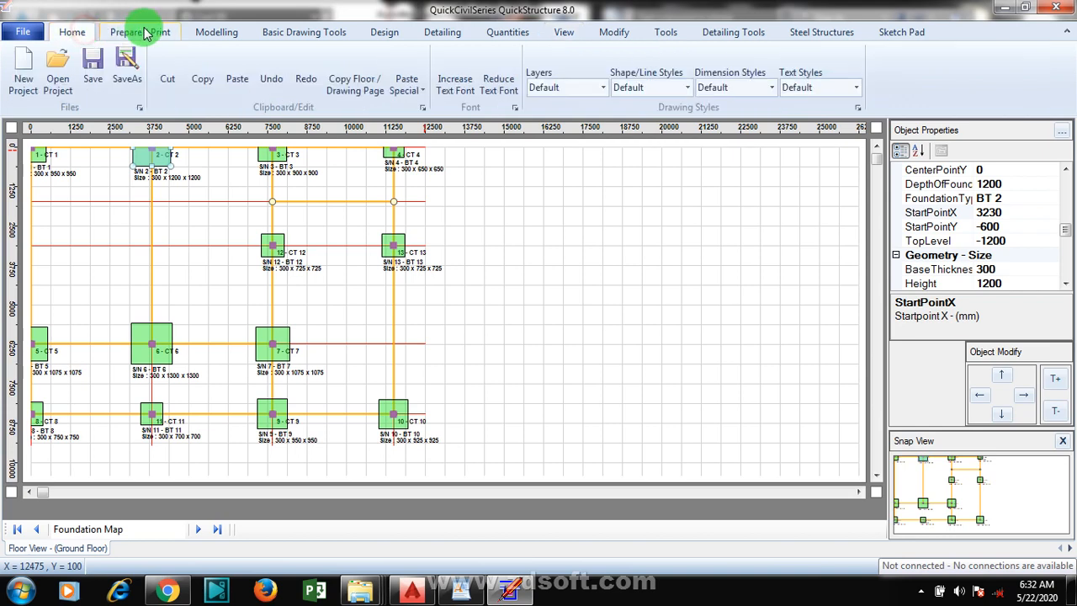
click(215, 33)
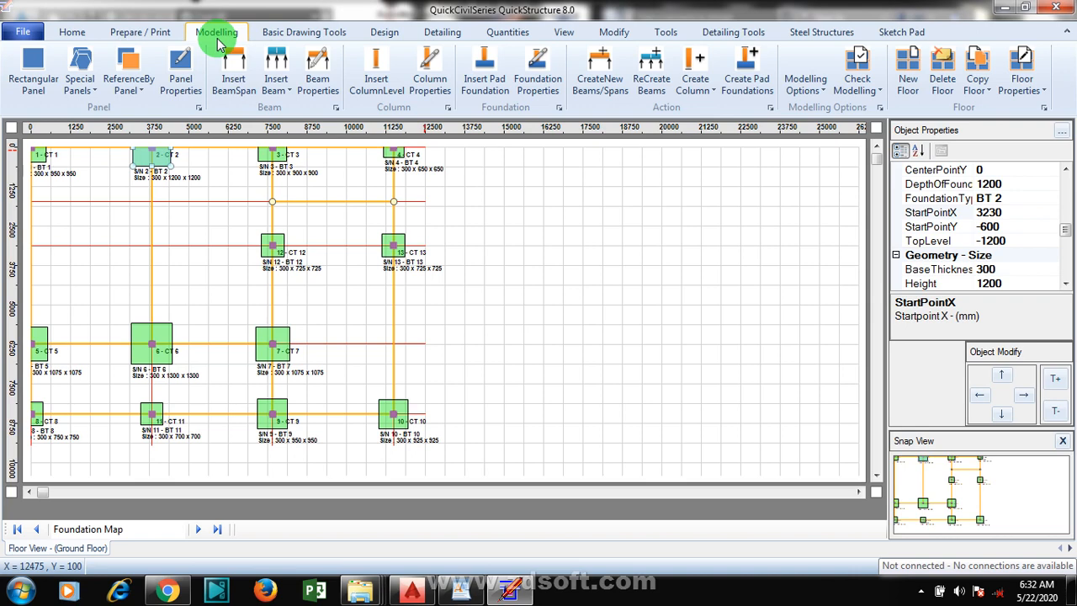
click(567, 35)
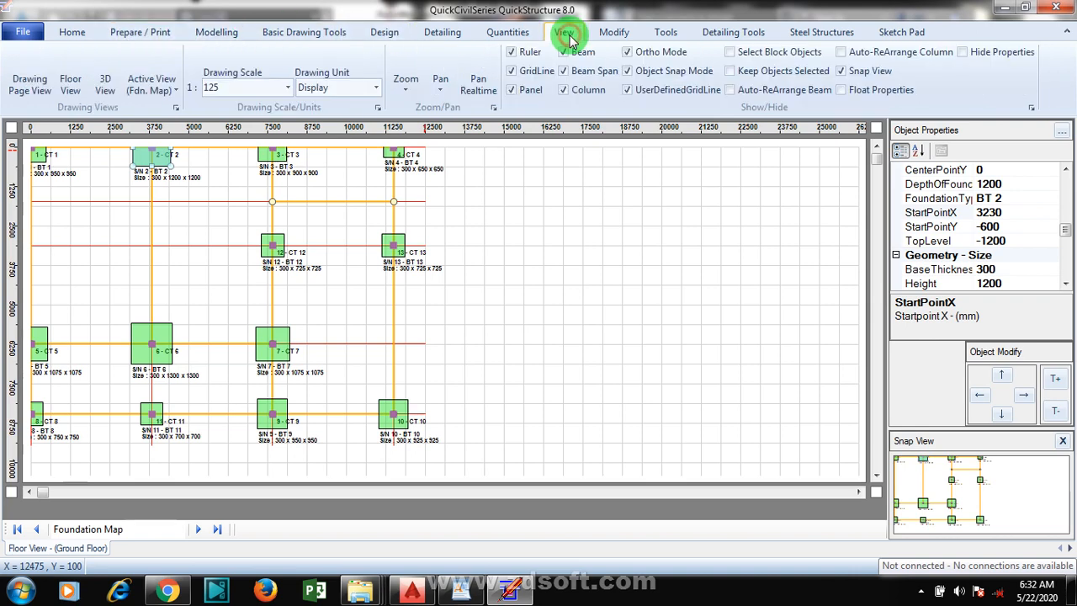
click(921, 592)
right_click(942, 515)
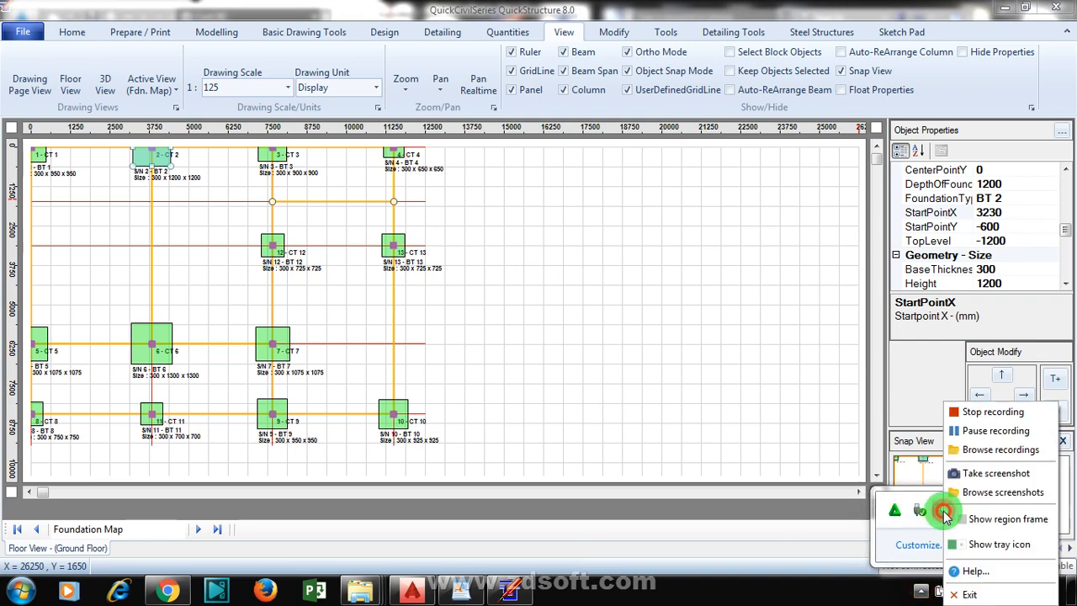
click(967, 498)
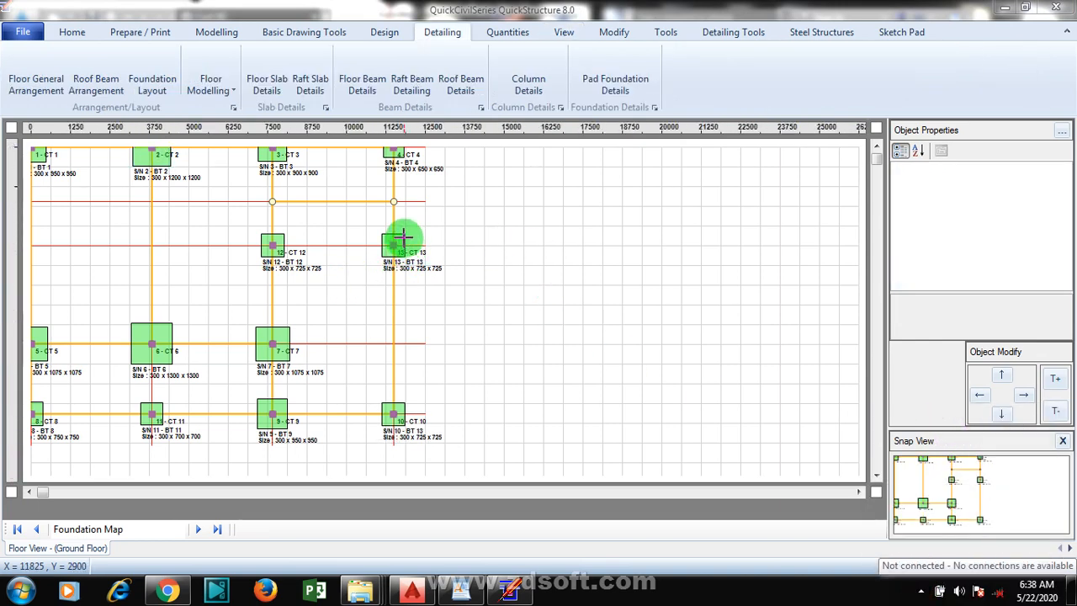
click(404, 238)
click(437, 221)
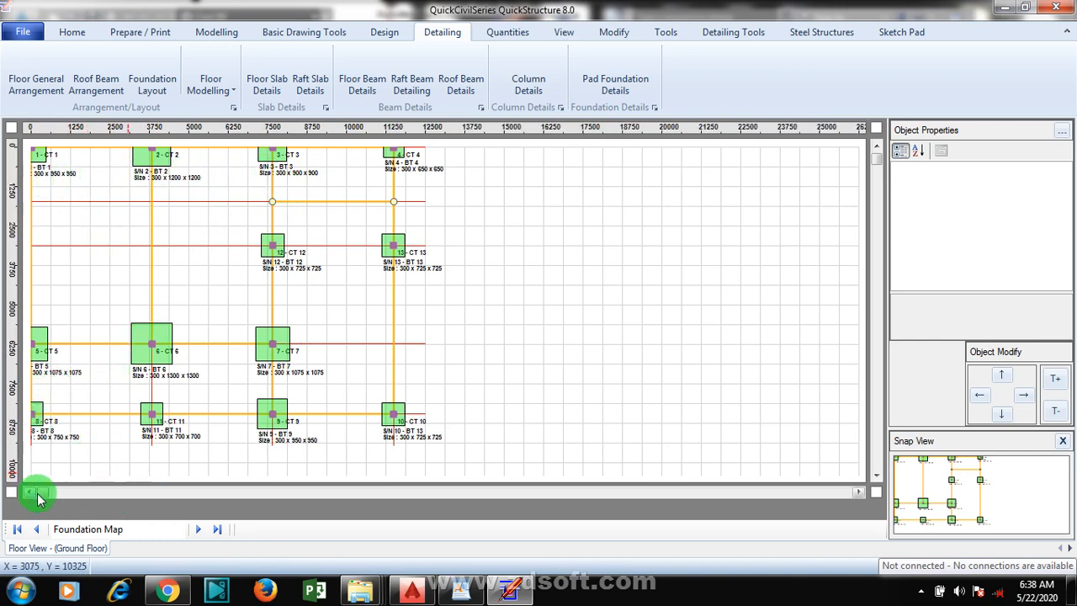
click(278, 202)
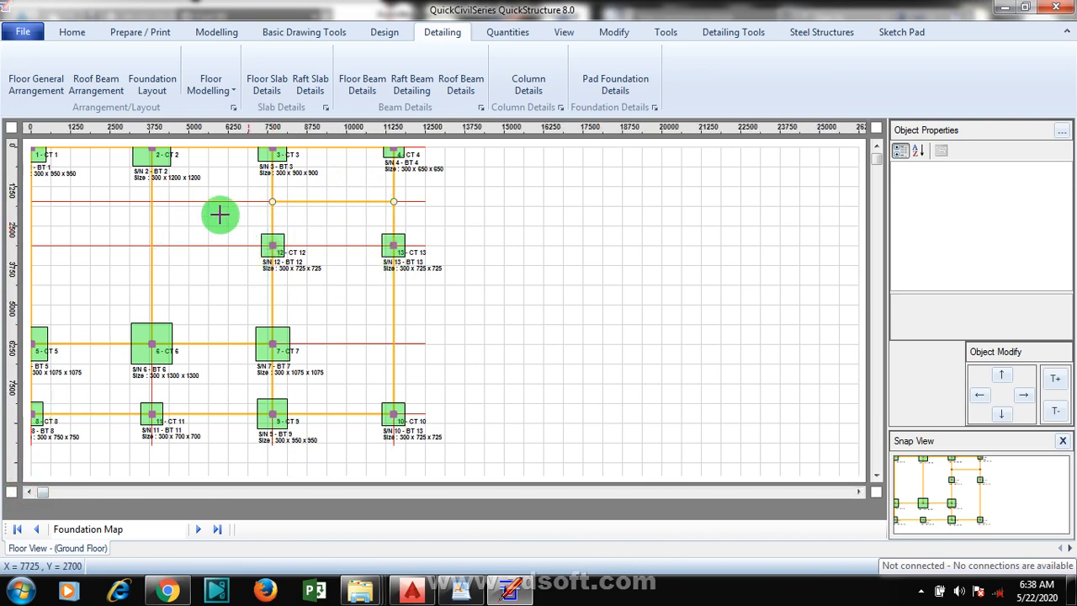
Select the pad foundation under column CT 2 again and examine its base thickness, height, width and loading properties
click(164, 160)
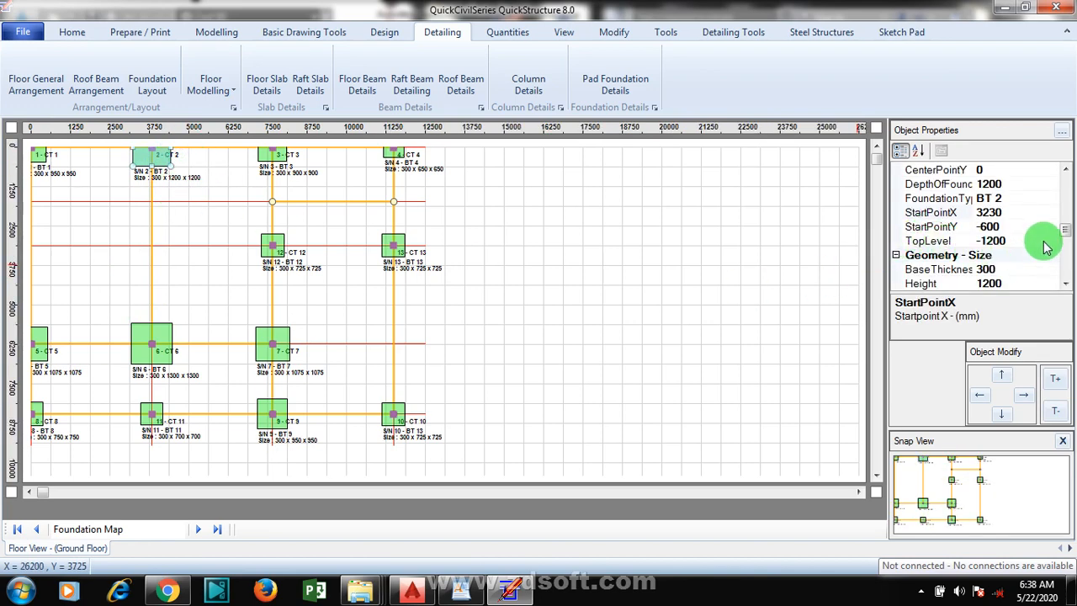
click(1009, 270)
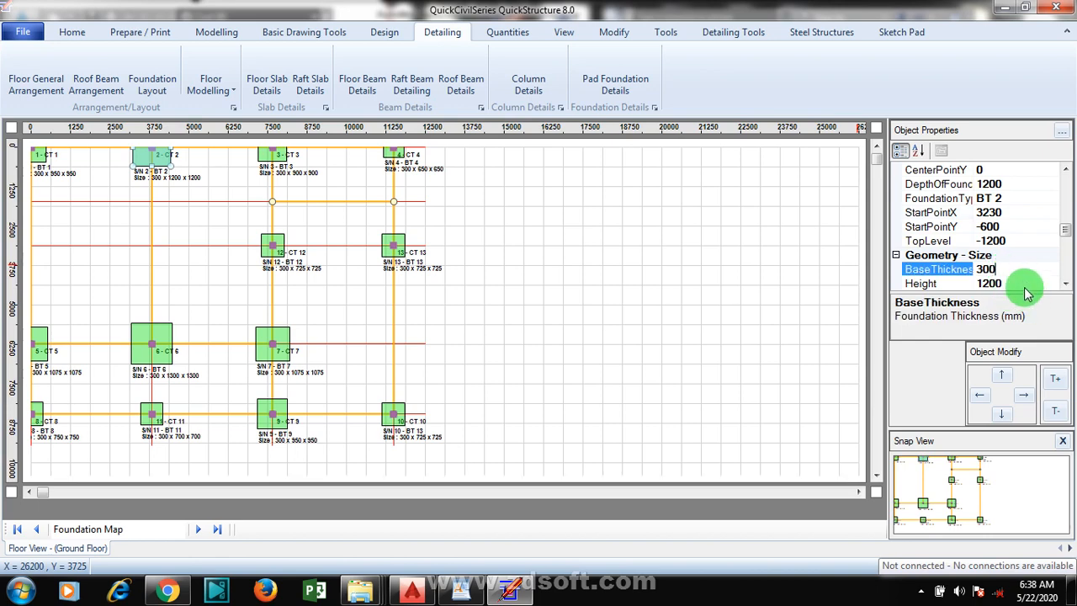
click(1016, 283)
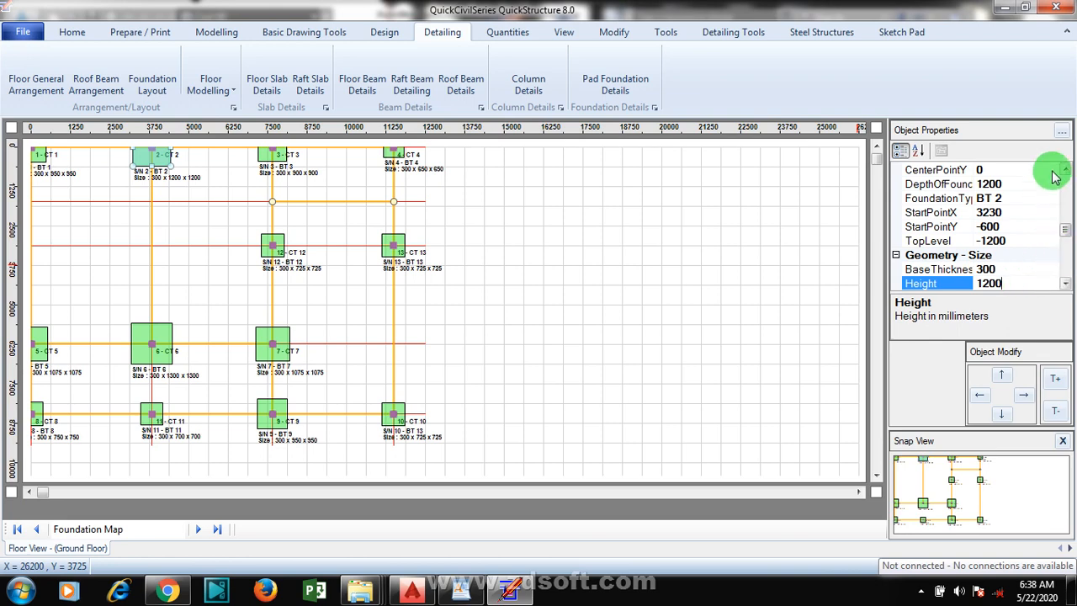
drag(1066, 171, 1067, 185)
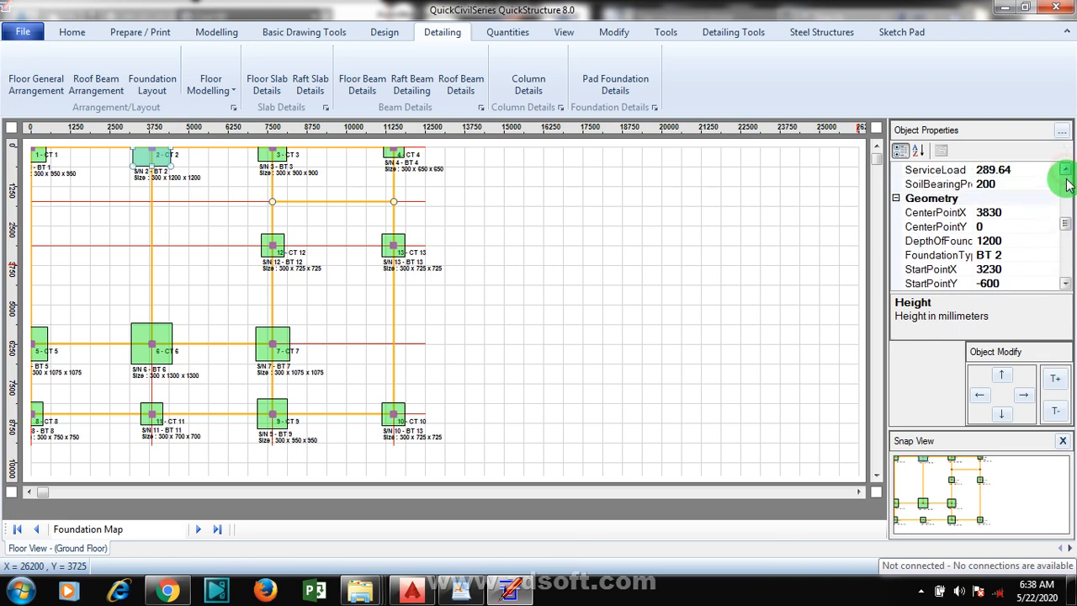
drag(1066, 287, 1066, 287)
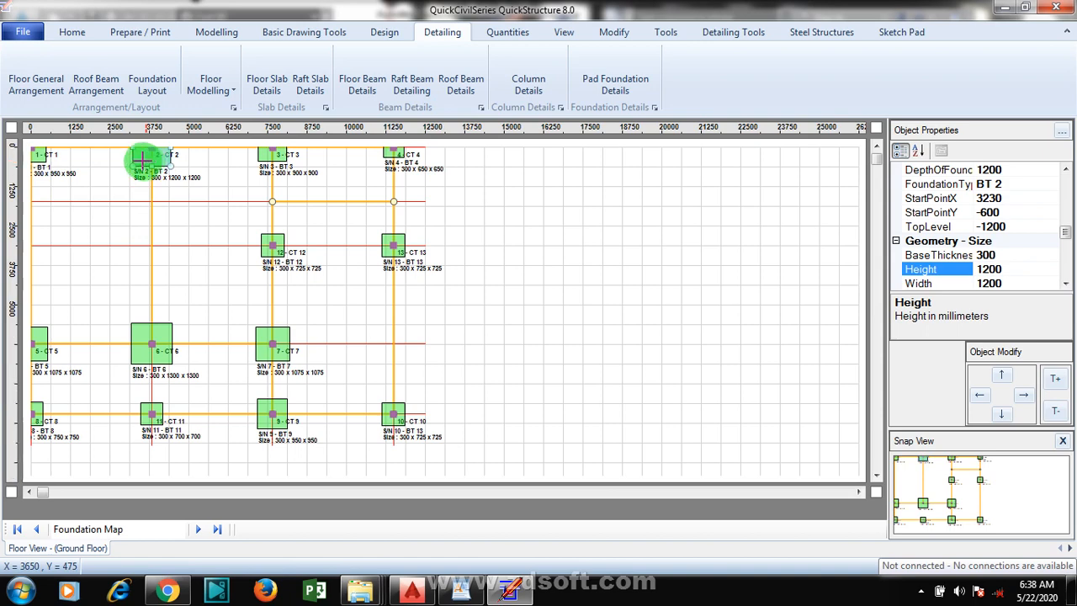
Match the foundation properties of the pad under column CT 6 onto the pad under column CT 2
click(619, 38)
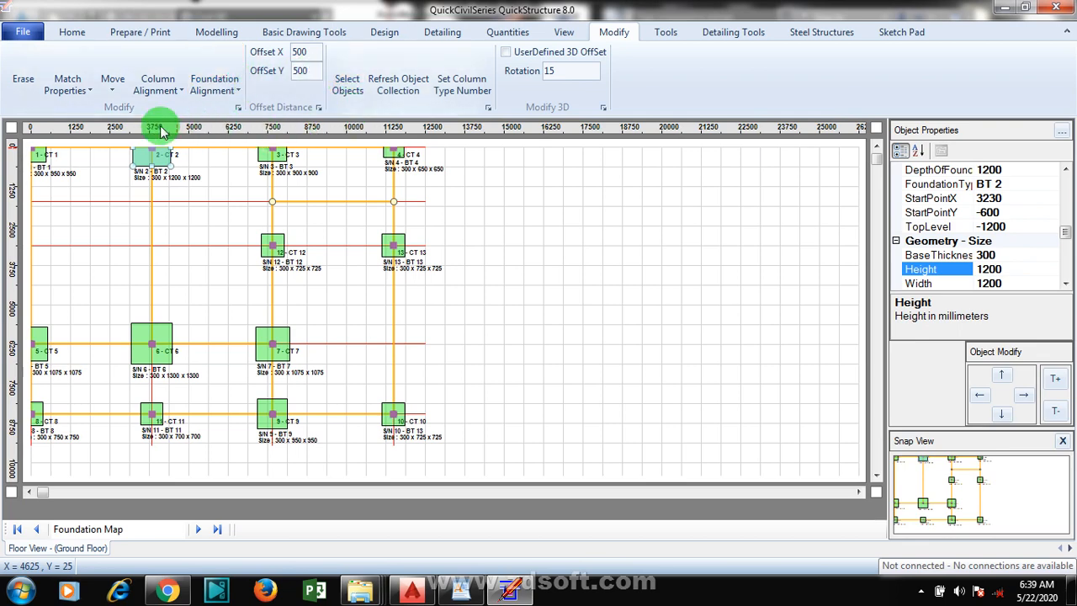
click(88, 91)
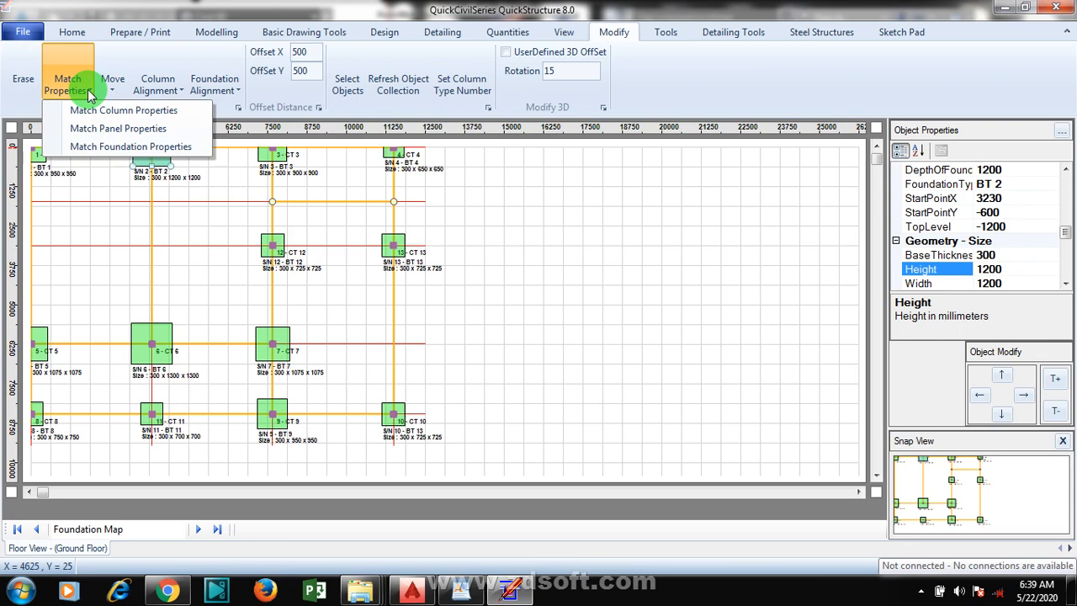
click(135, 148)
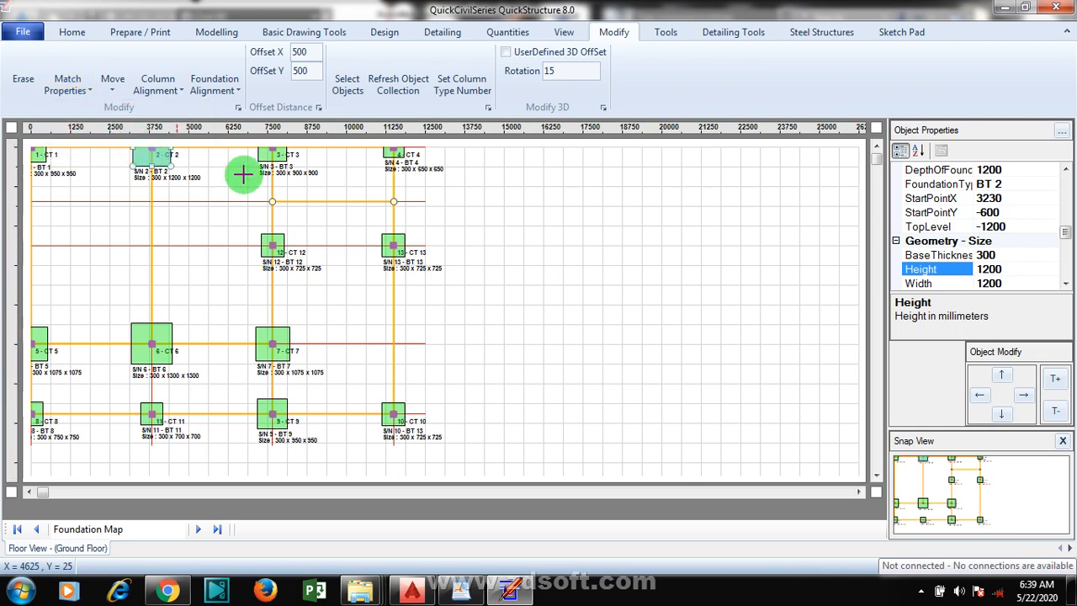
click(162, 327)
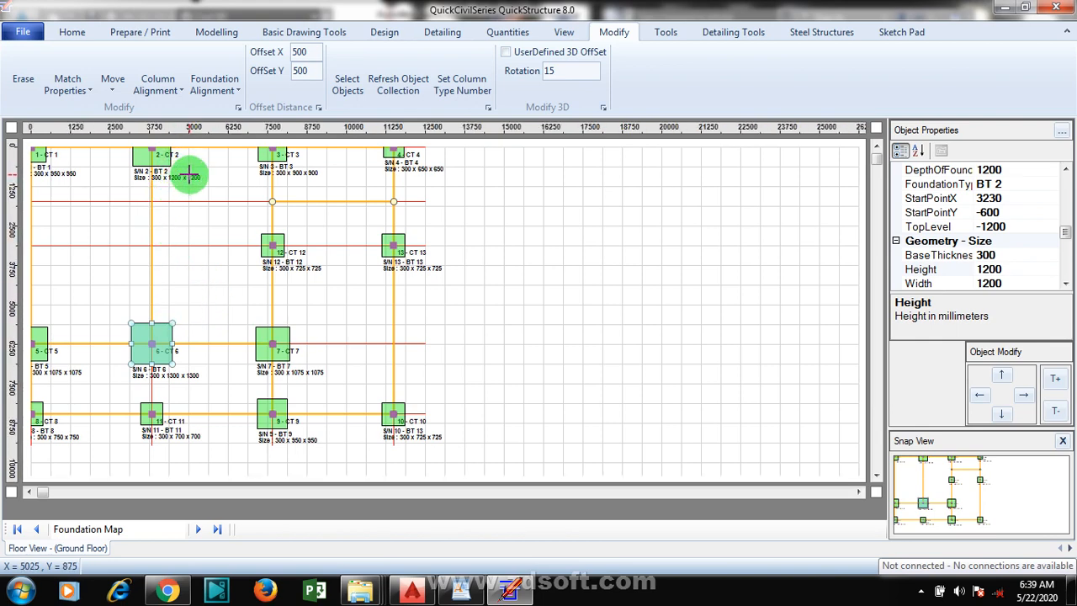
click(164, 163)
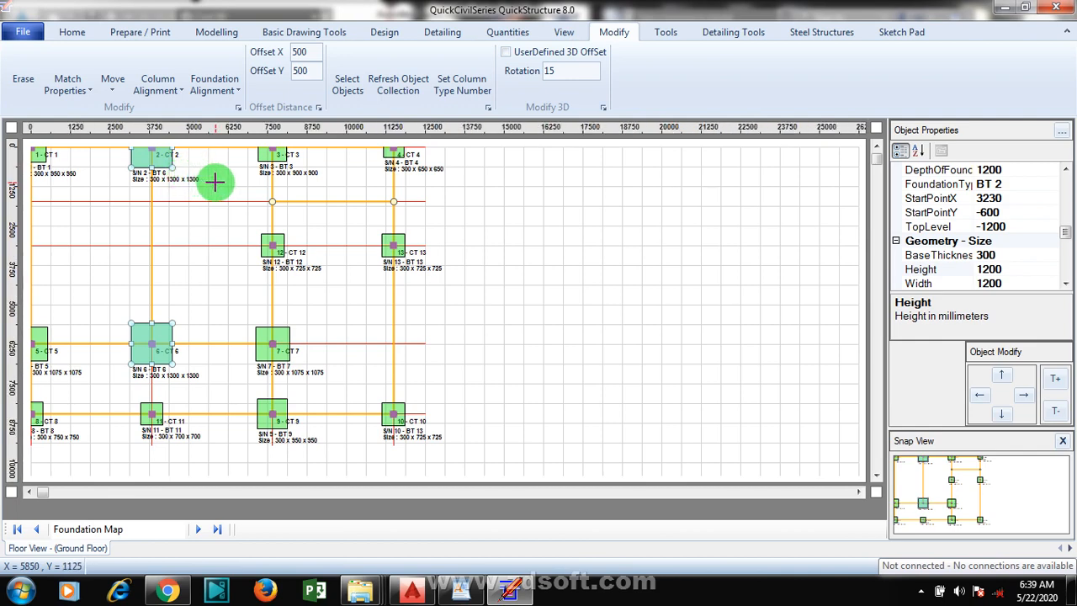
click(215, 181)
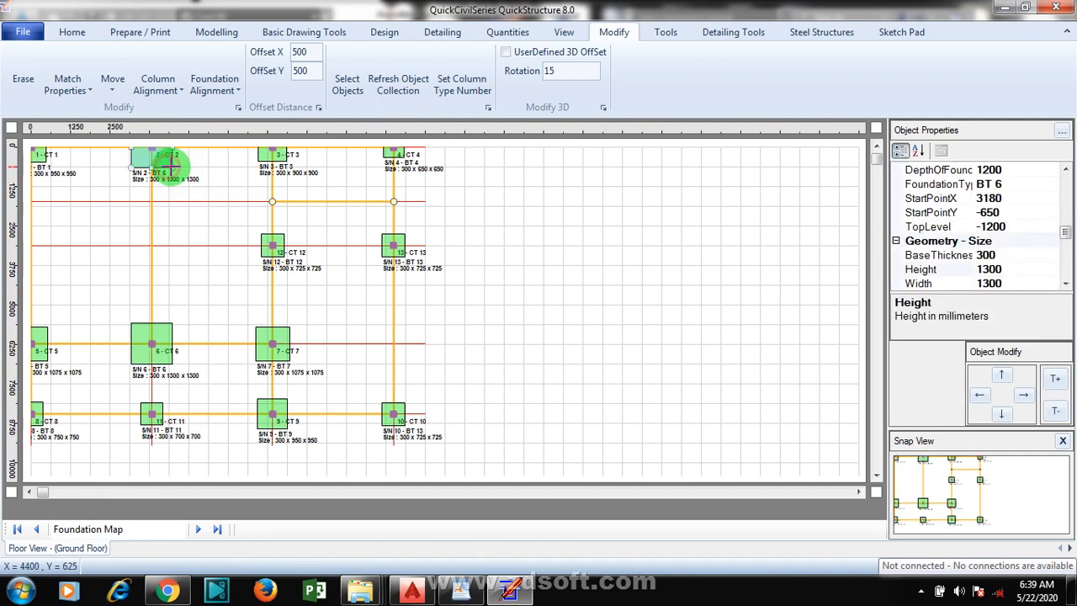
click(69, 84)
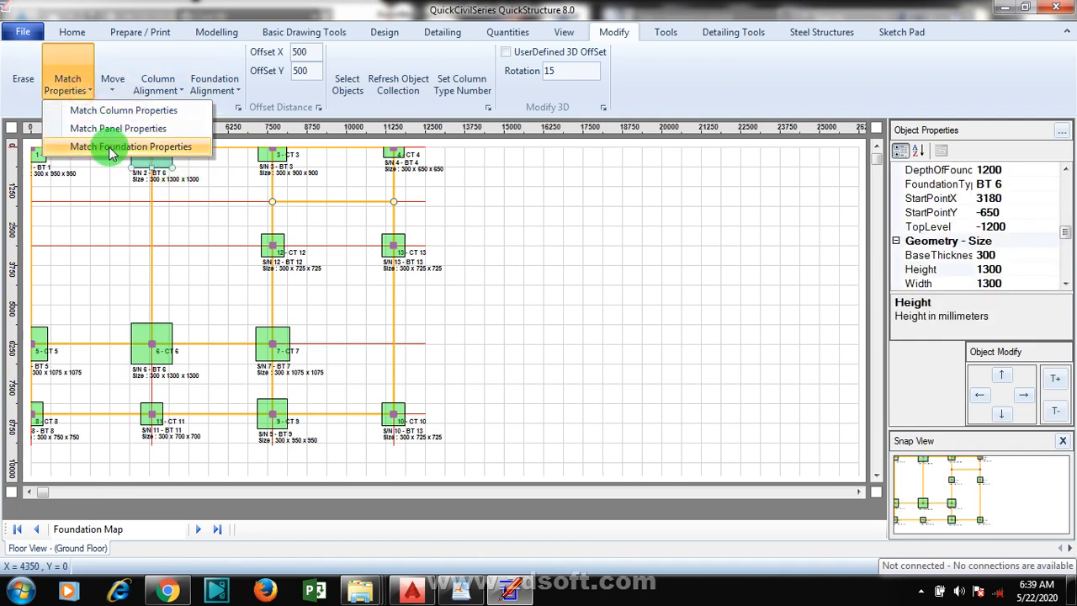
click(109, 147)
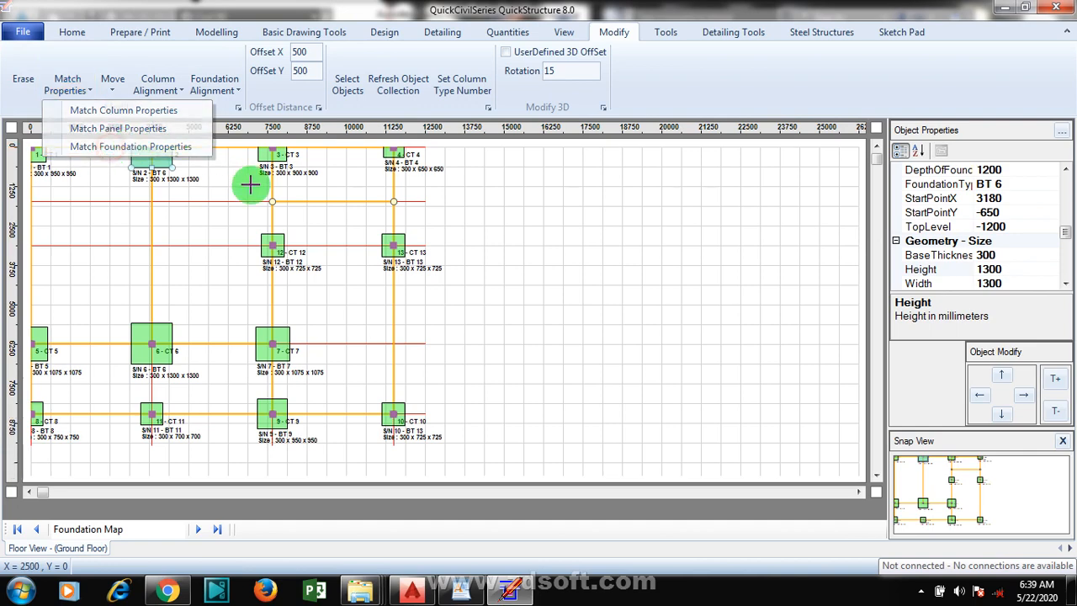
click(281, 238)
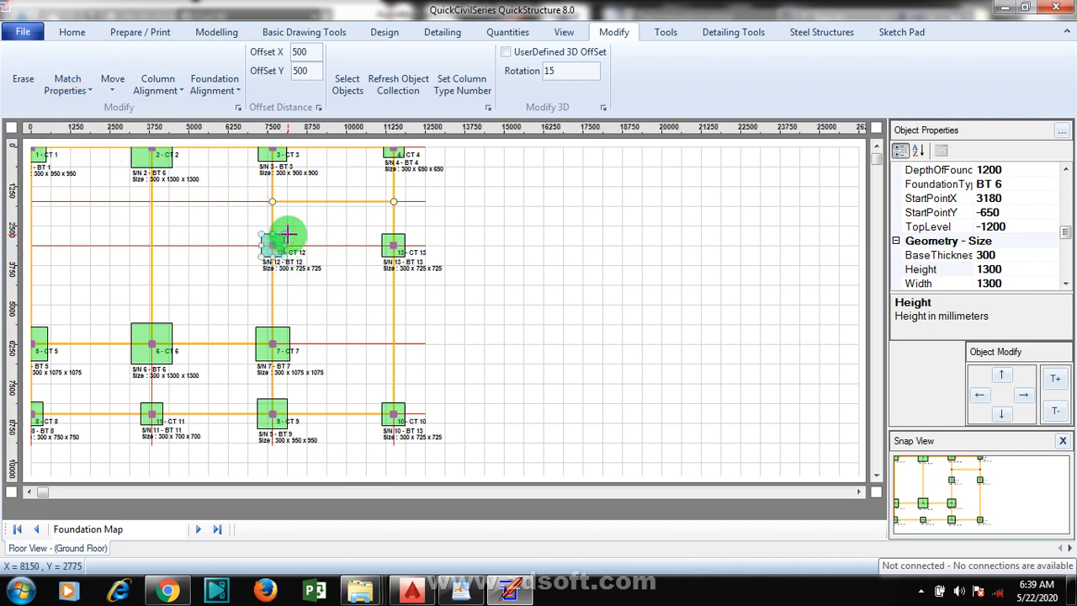
click(234, 217)
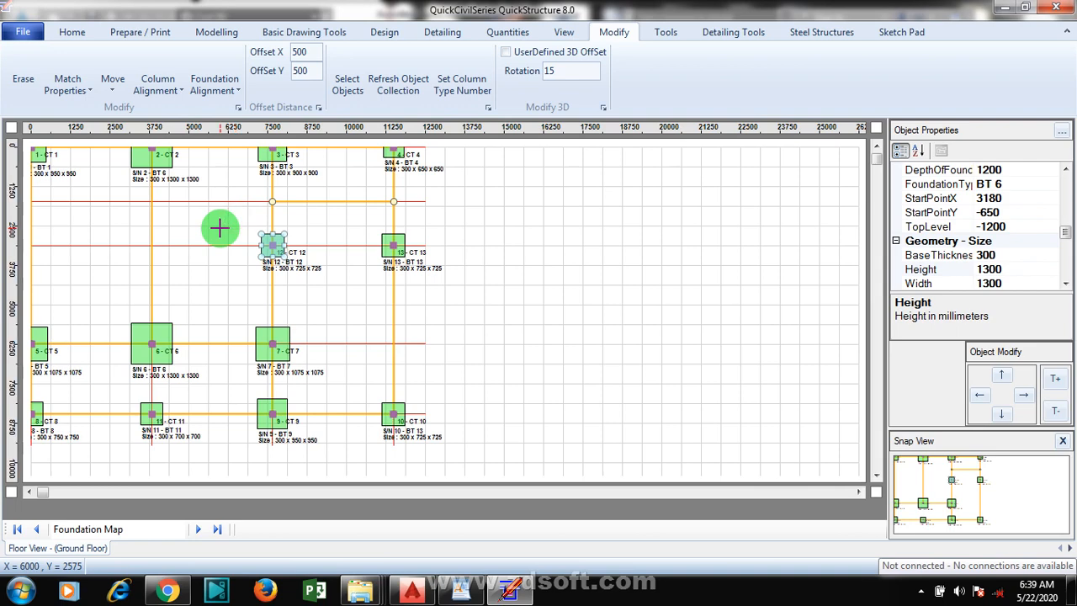
click(166, 169)
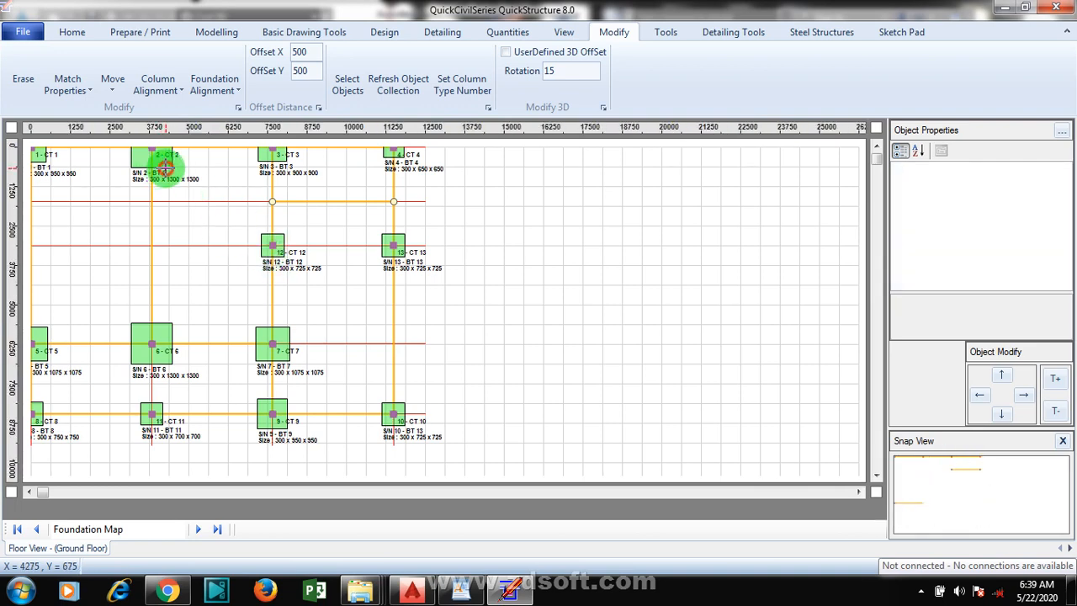
click(174, 219)
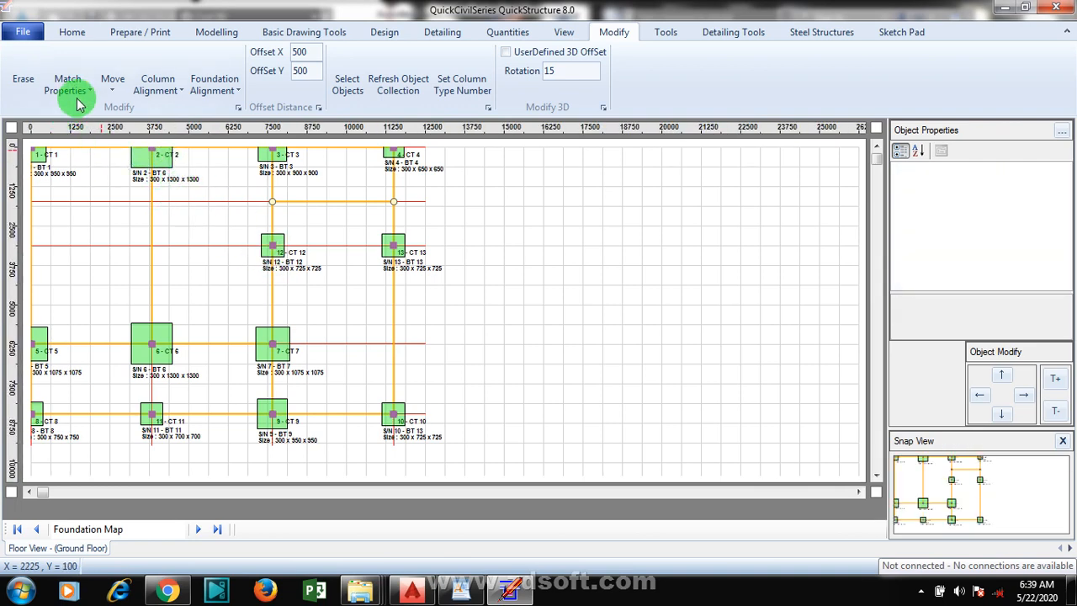
Match the CT 2 pad's foundation properties onto the pads under columns CT 12, CT 3, CT 4 and CT 13
click(74, 94)
click(109, 146)
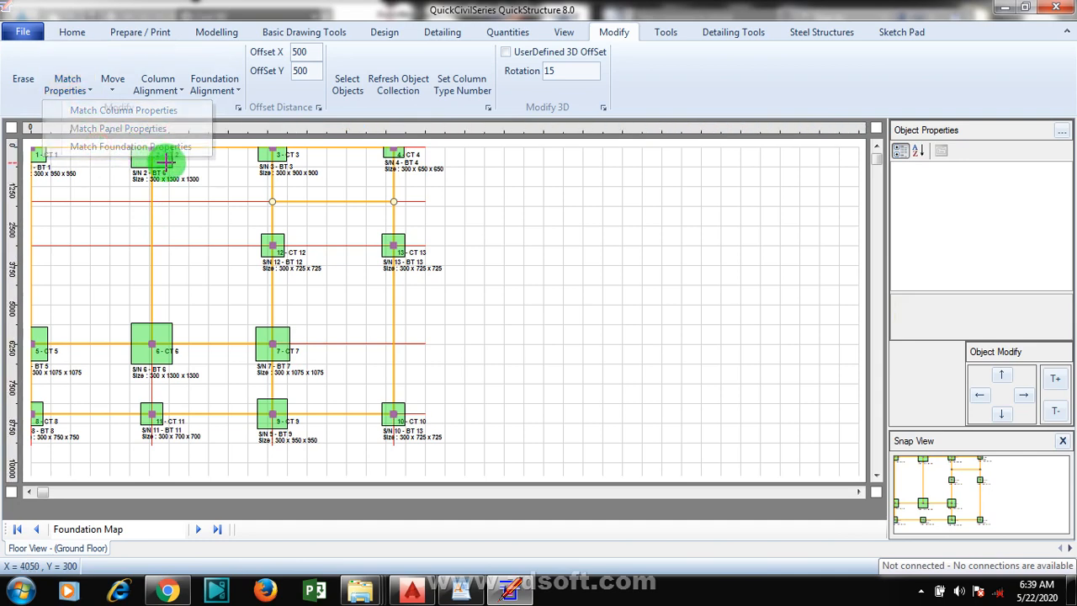
click(167, 163)
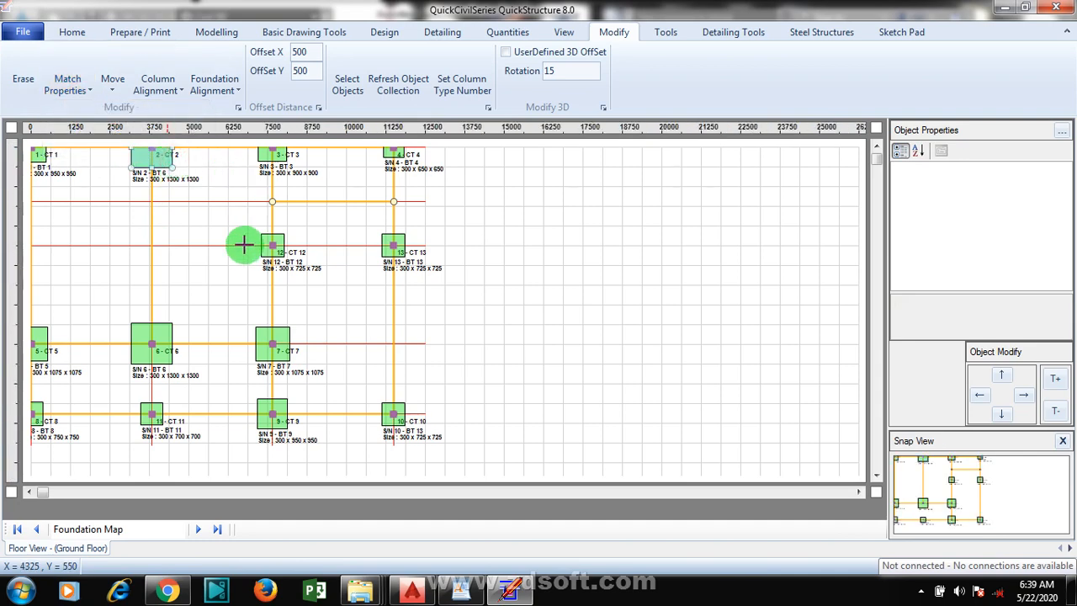
click(267, 237)
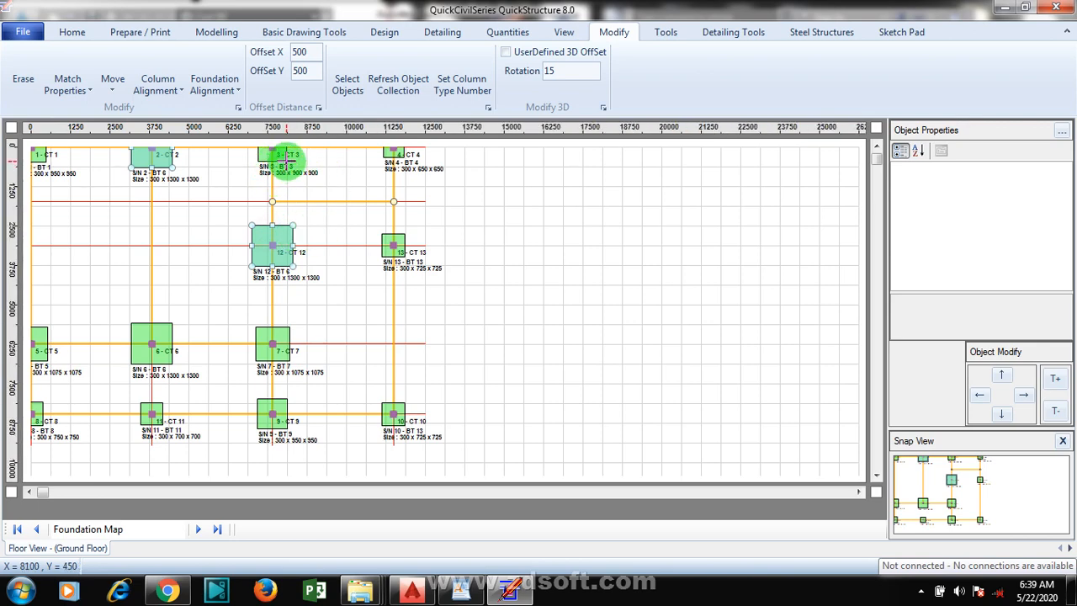
click(386, 154)
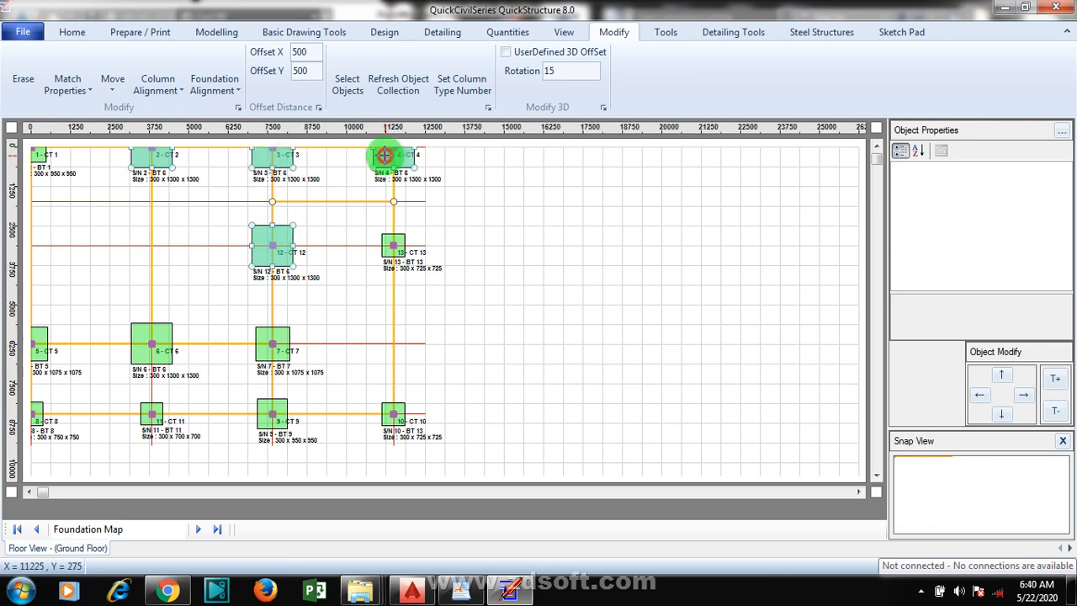
click(392, 239)
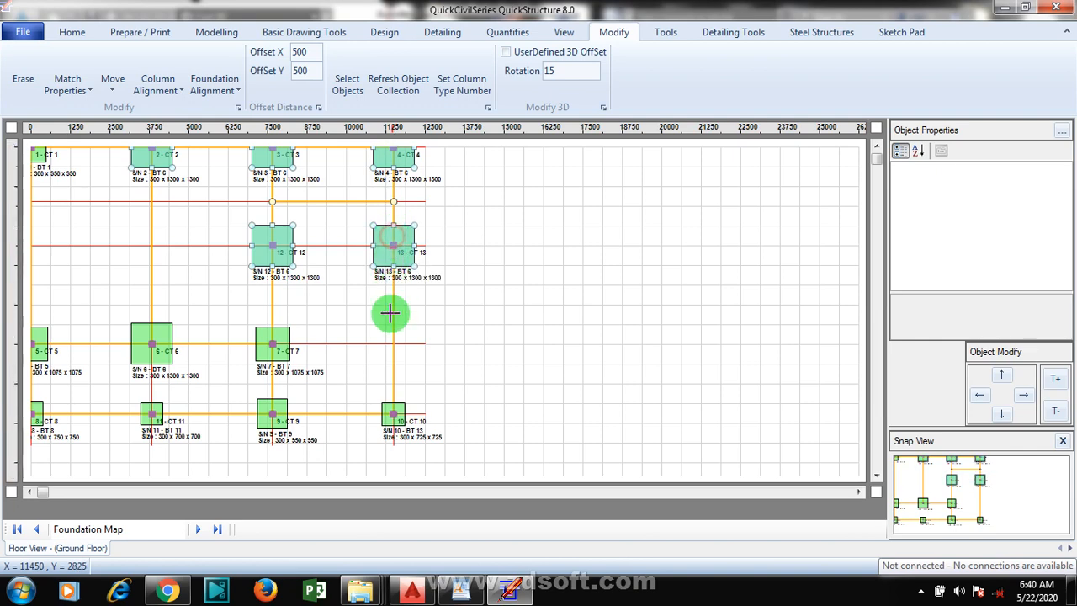
Apply the same matched foundation properties to the pads under columns CT 10, 11, 9, 8, 1, 5, 6 and 7
click(405, 404)
click(159, 406)
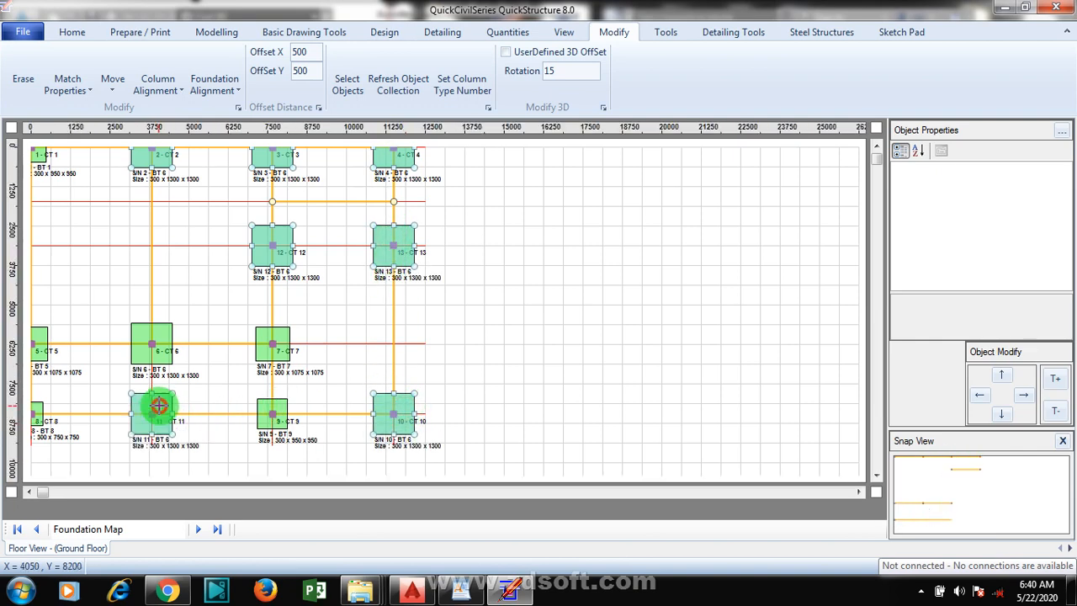
click(269, 402)
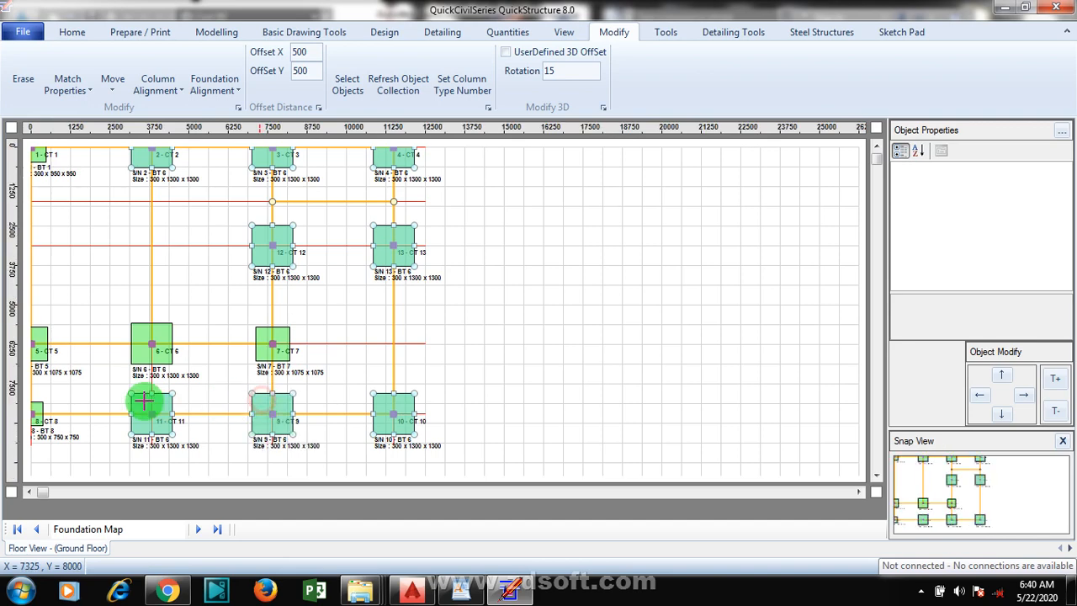
click(40, 409)
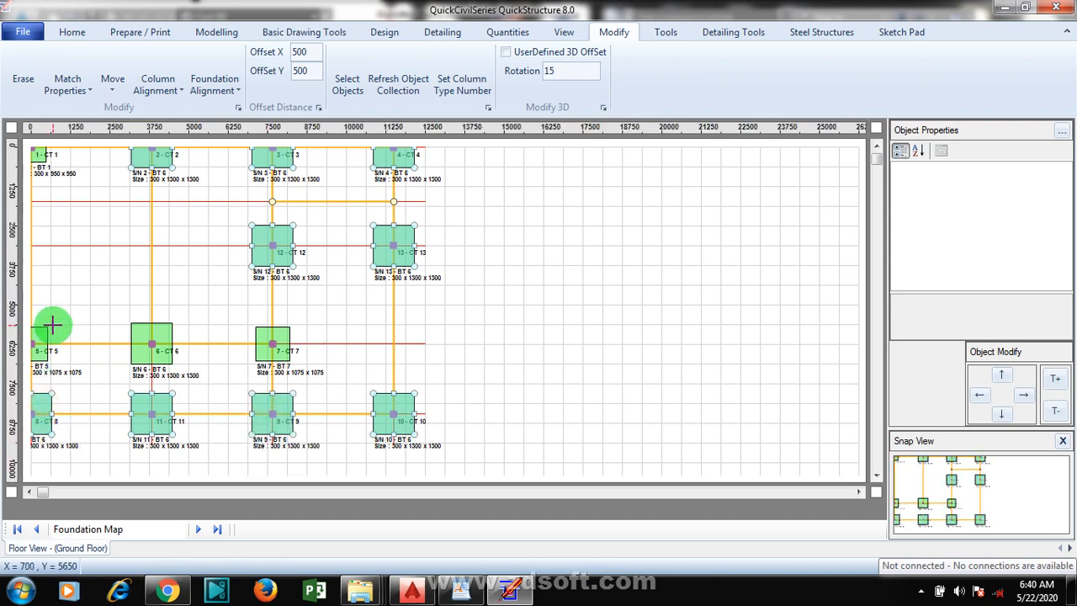
click(42, 163)
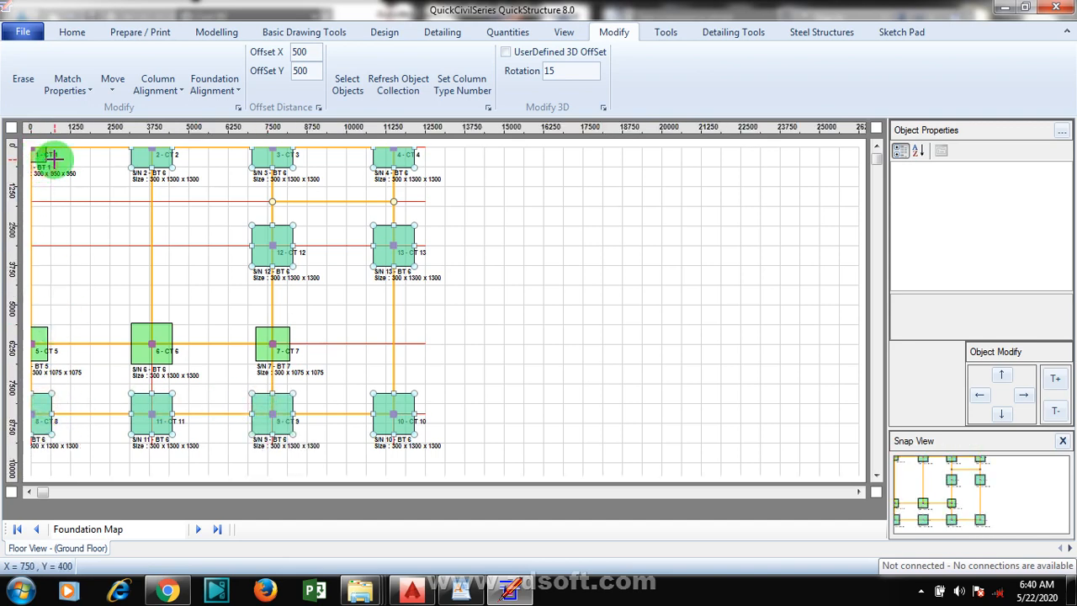
click(42, 337)
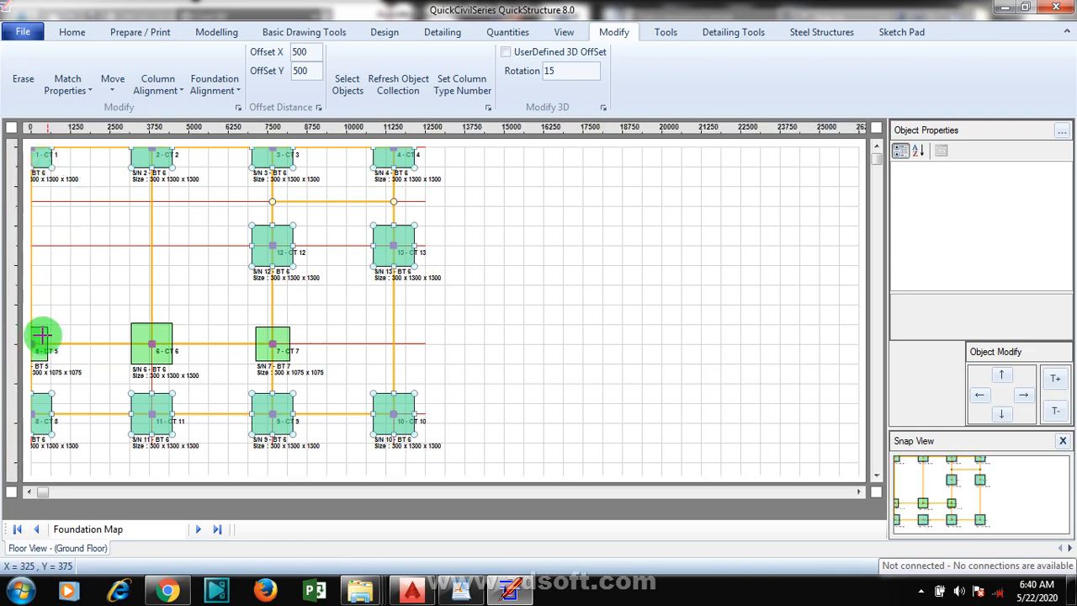
click(152, 324)
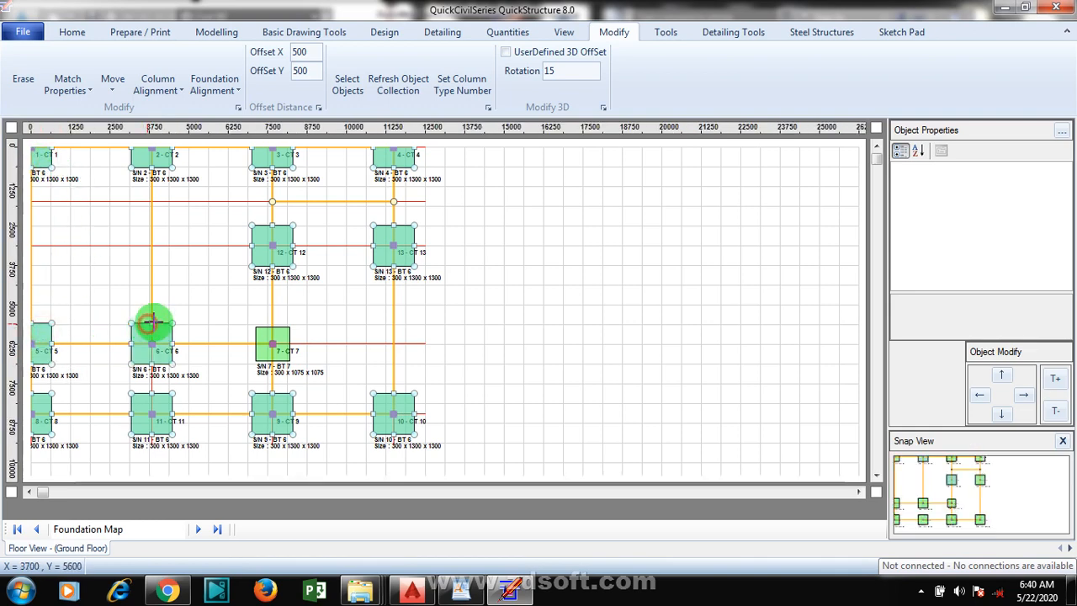
click(275, 330)
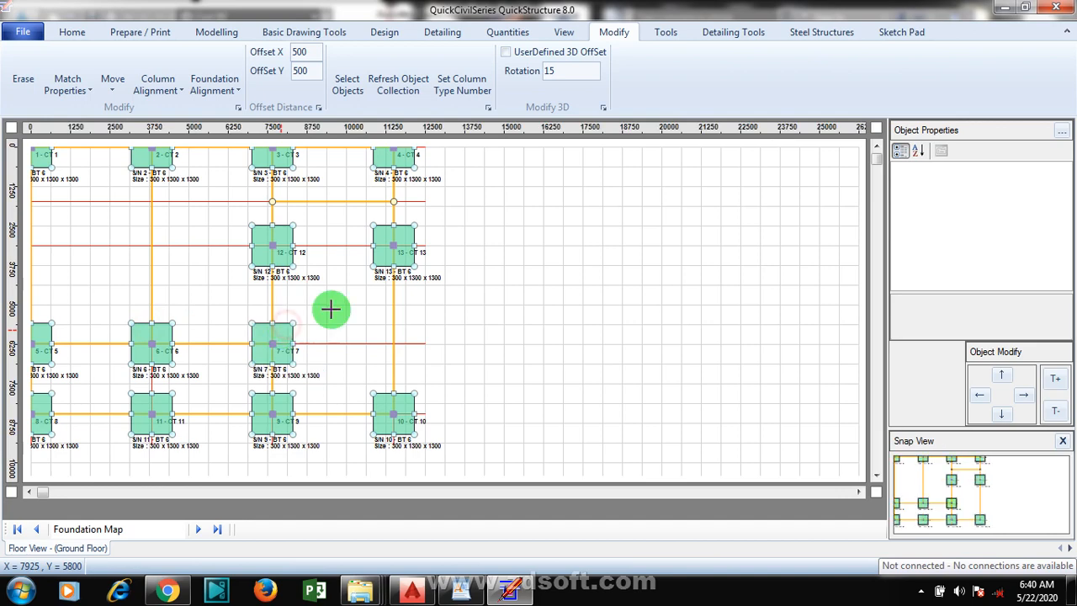
click(362, 307)
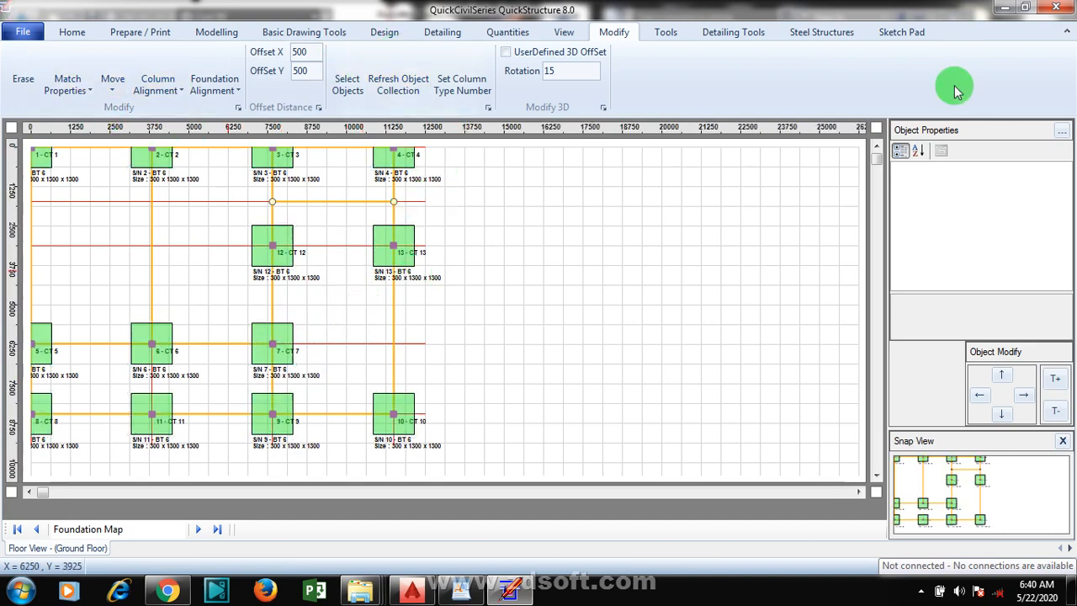
Examine the pad foundations at the base of the frame in the 3D view
click(564, 34)
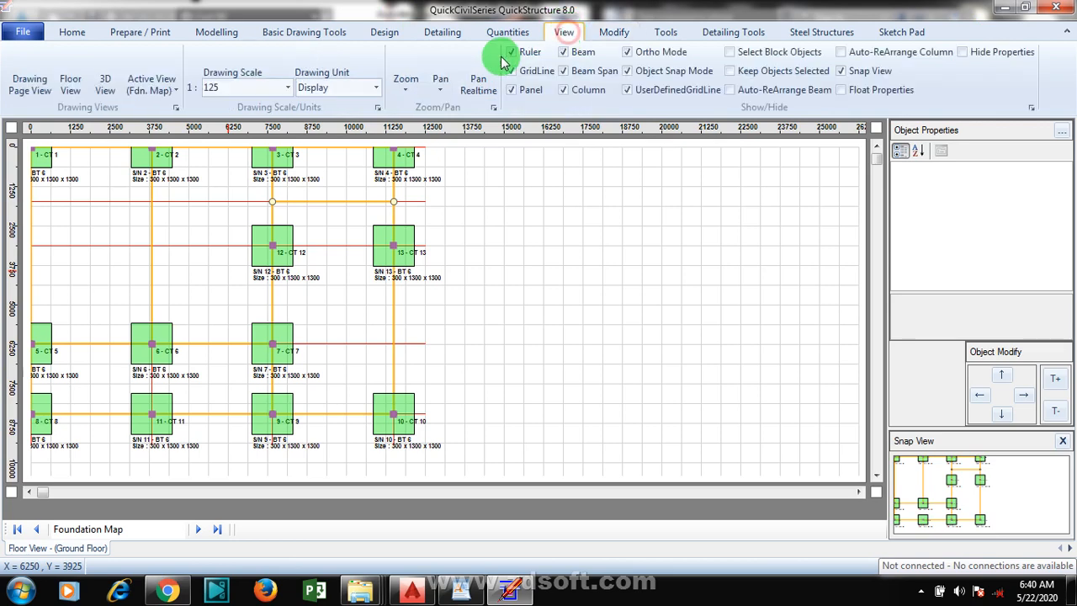
click(105, 79)
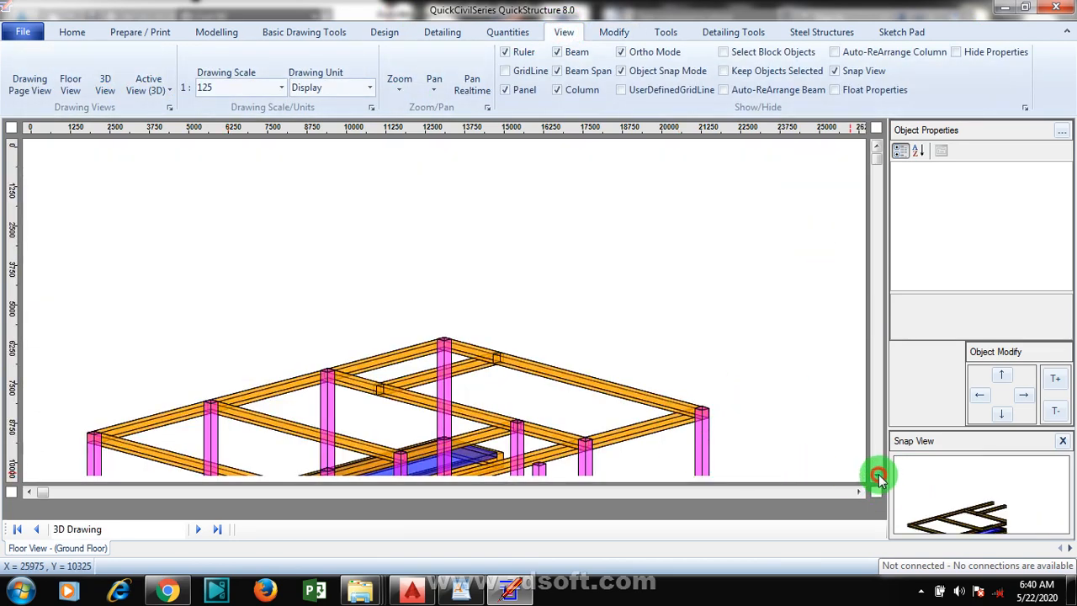
click(875, 477)
click(876, 477)
click(876, 477)
click(876, 477)
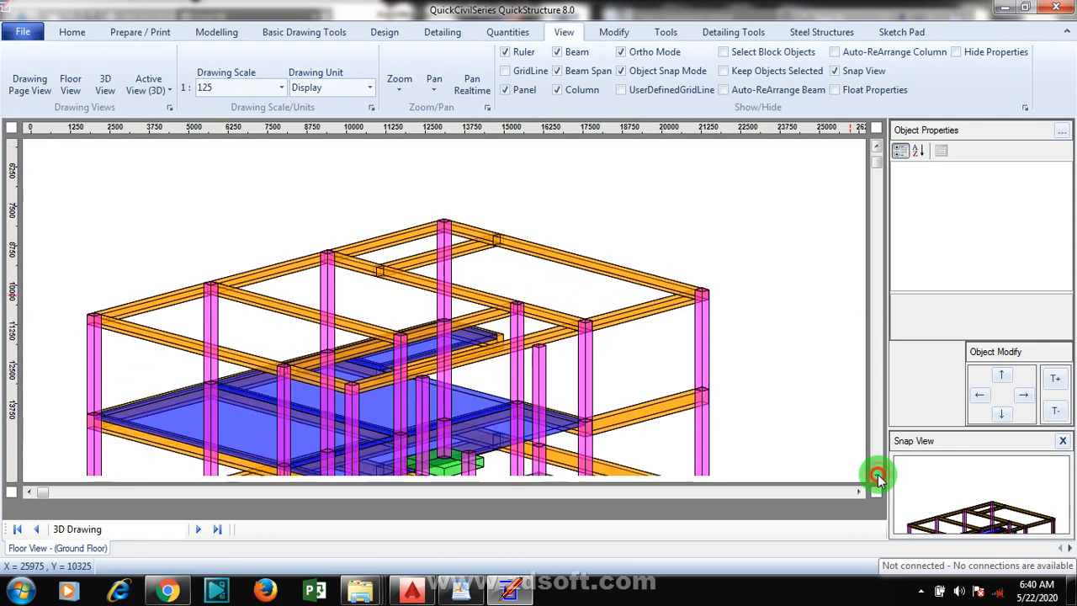
click(875, 477)
click(876, 477)
click(876, 477)
click(875, 477)
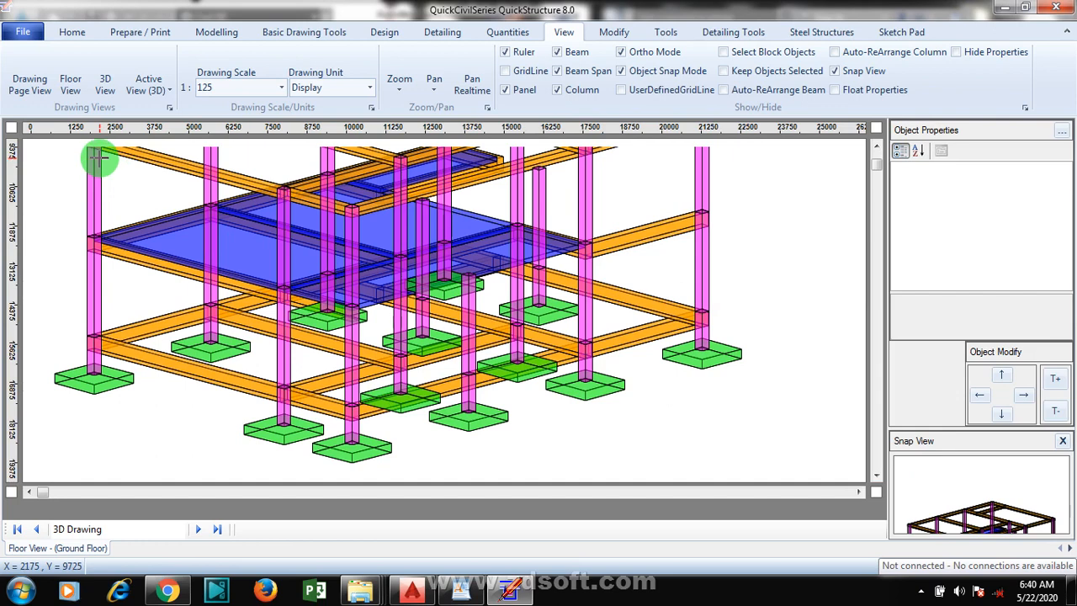
Switch from the 3D view to the floor view and bring up the Ground Floor, checking the First Floor as well
click(72, 78)
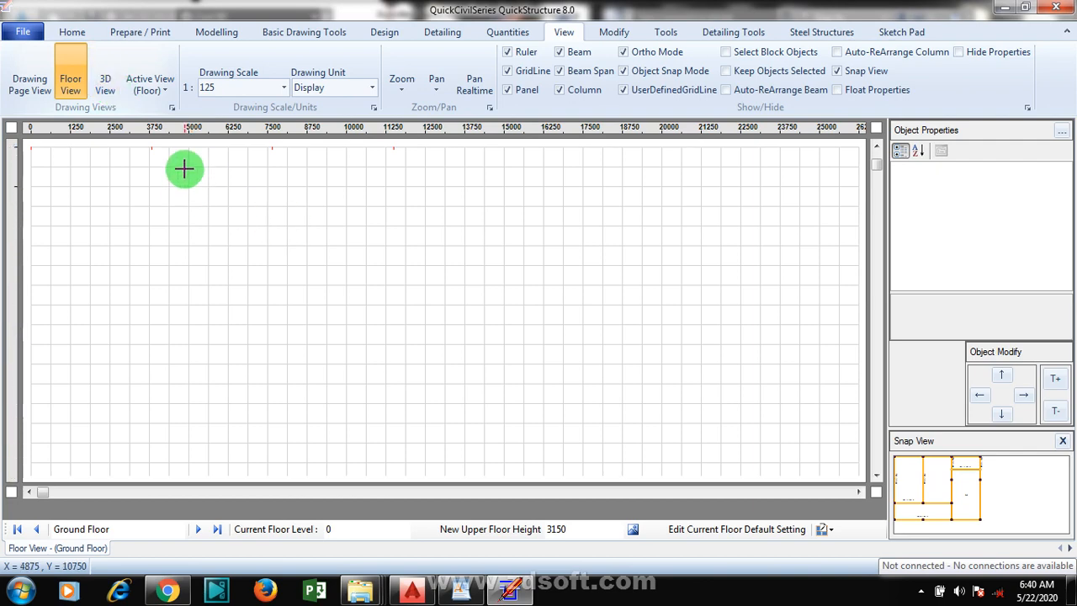
click(165, 94)
click(165, 94)
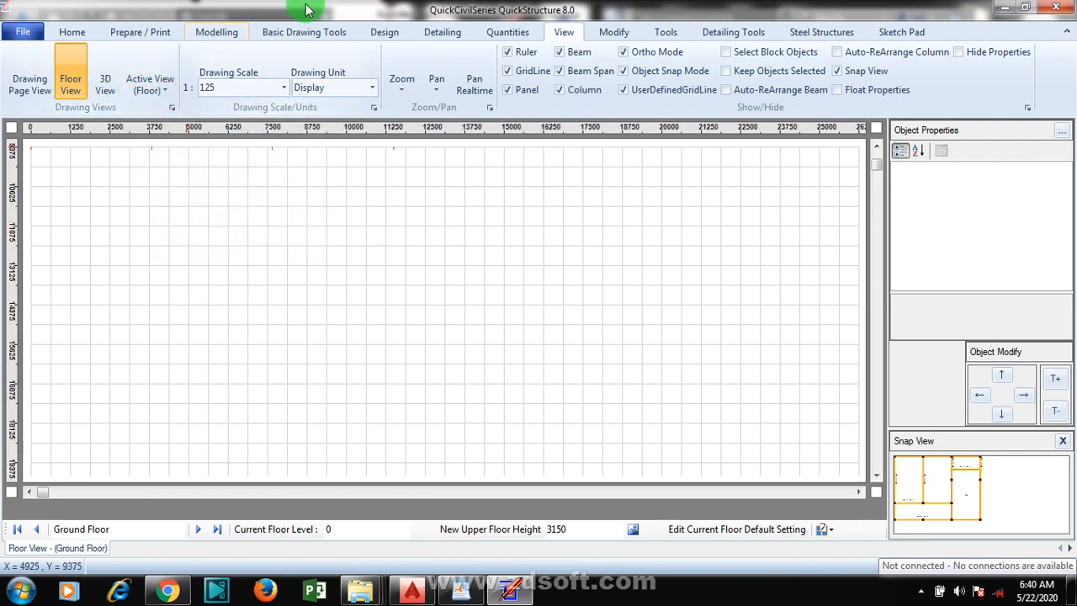
click(216, 31)
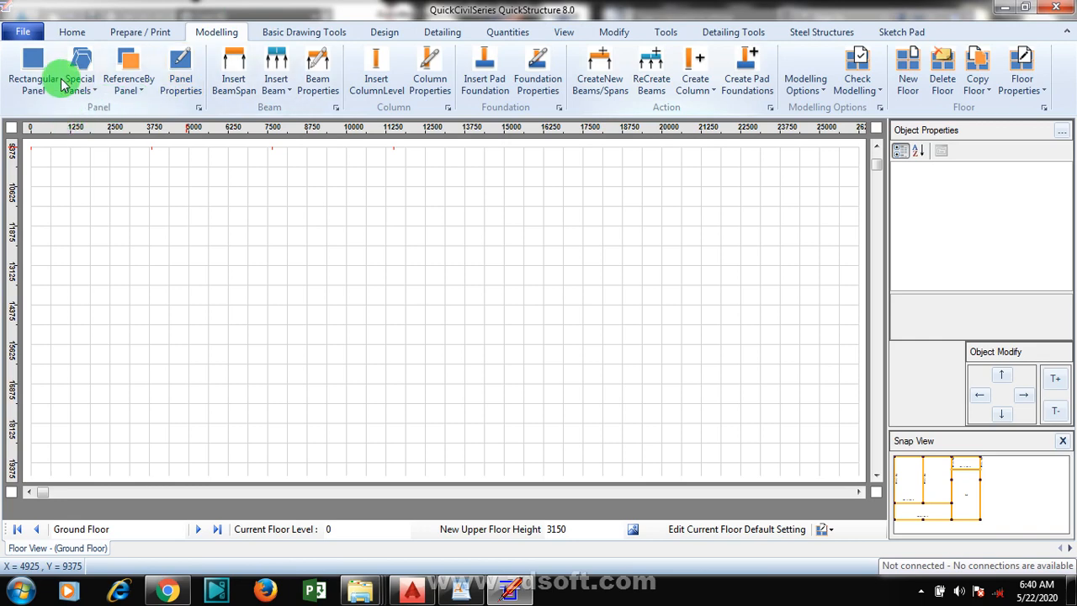
click(200, 529)
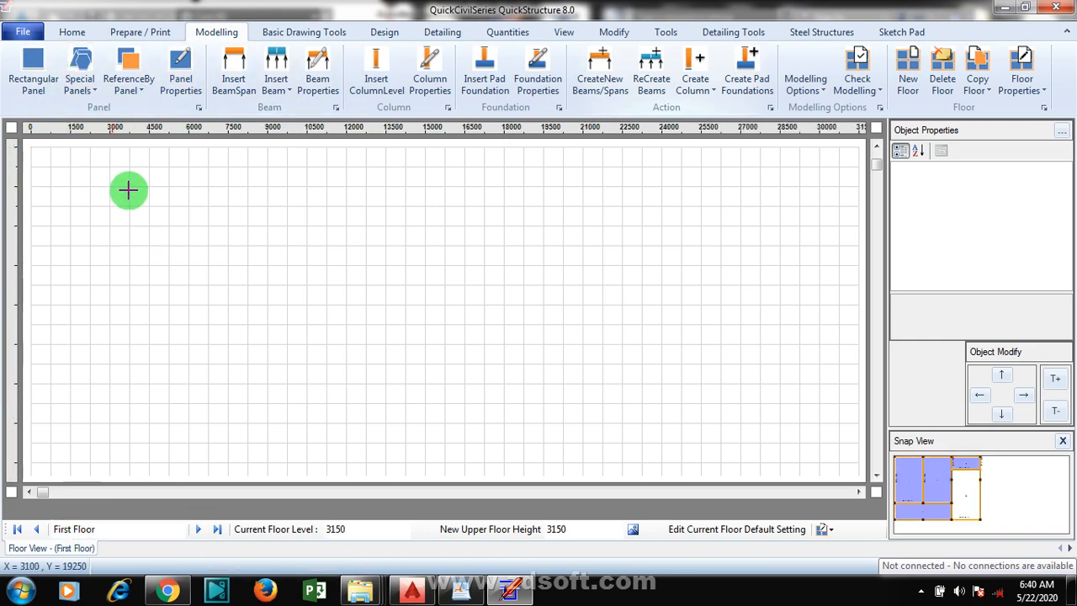
click(36, 529)
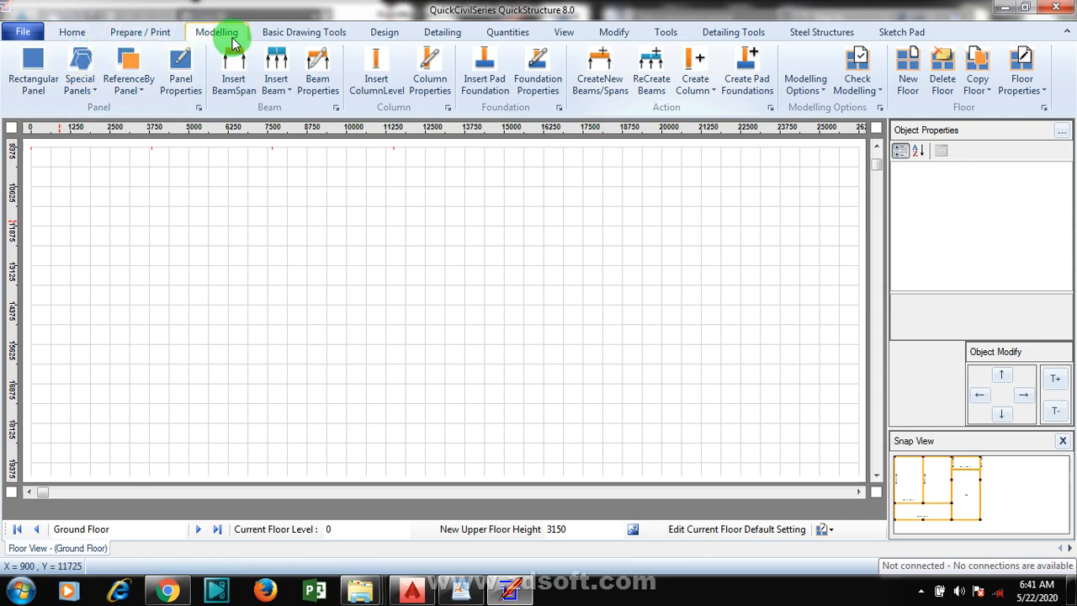
Try a 1:75 drawing scale on the ground floor plan and return it to 1:125
click(564, 33)
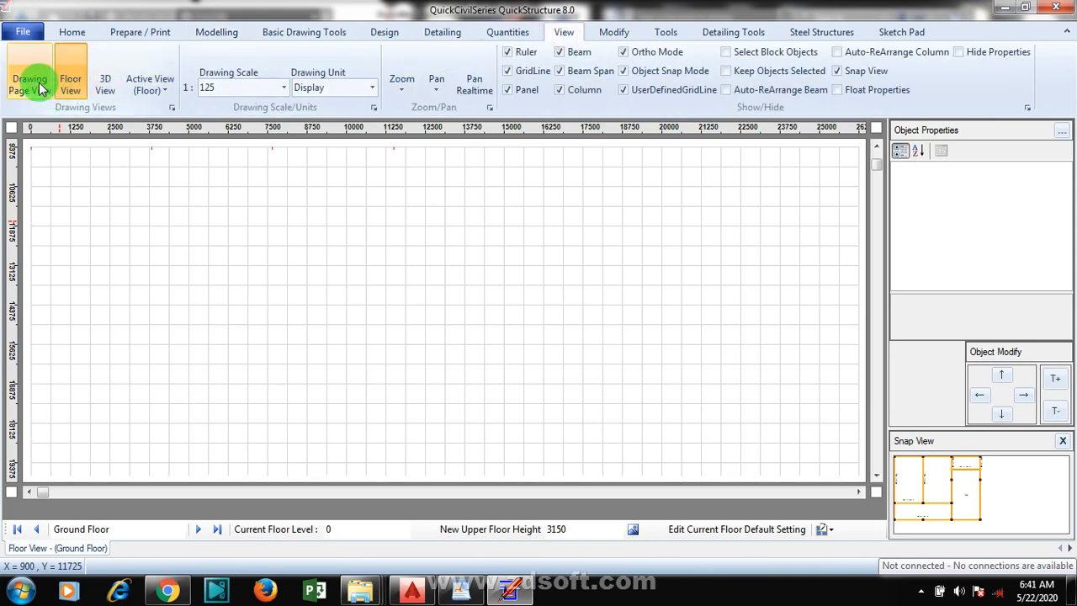
click(285, 89)
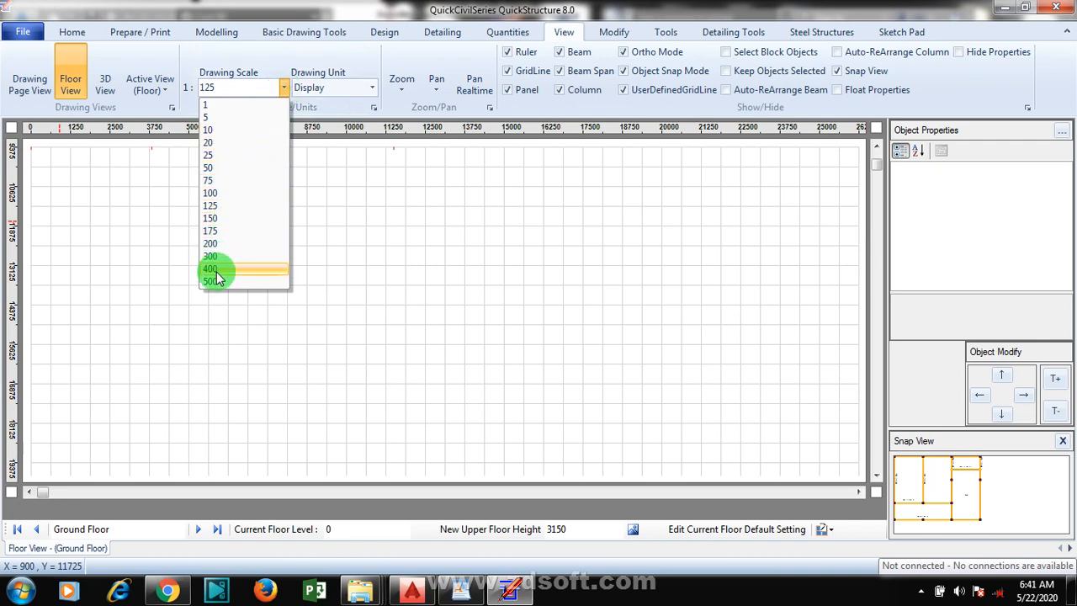
click(222, 184)
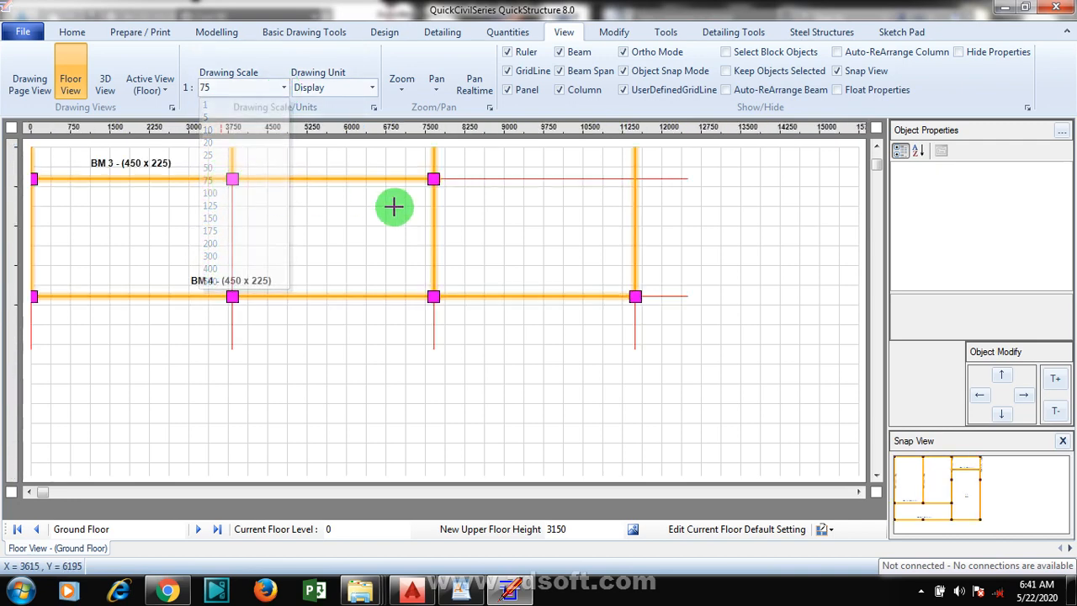
click(284, 87)
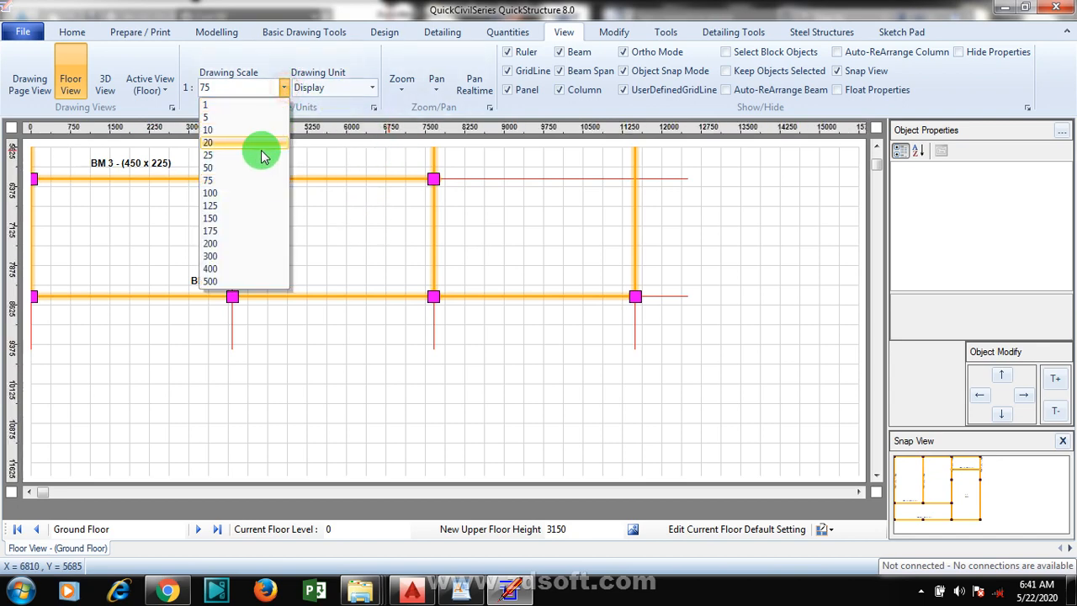
click(219, 205)
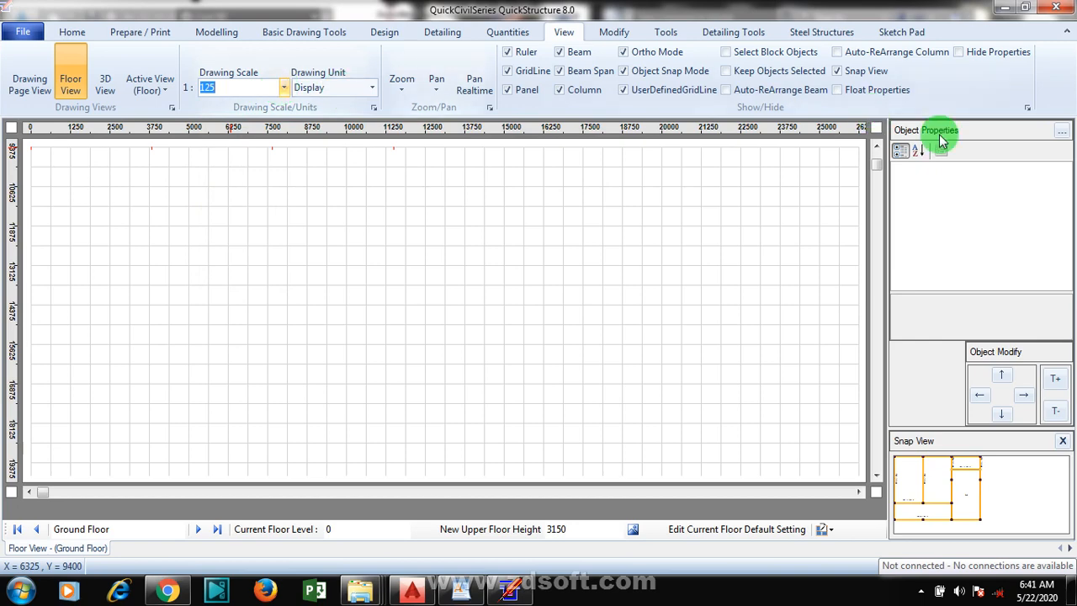
Generate the foundation layout drawing from the ground floor plan
click(875, 149)
drag(875, 149, 875, 149)
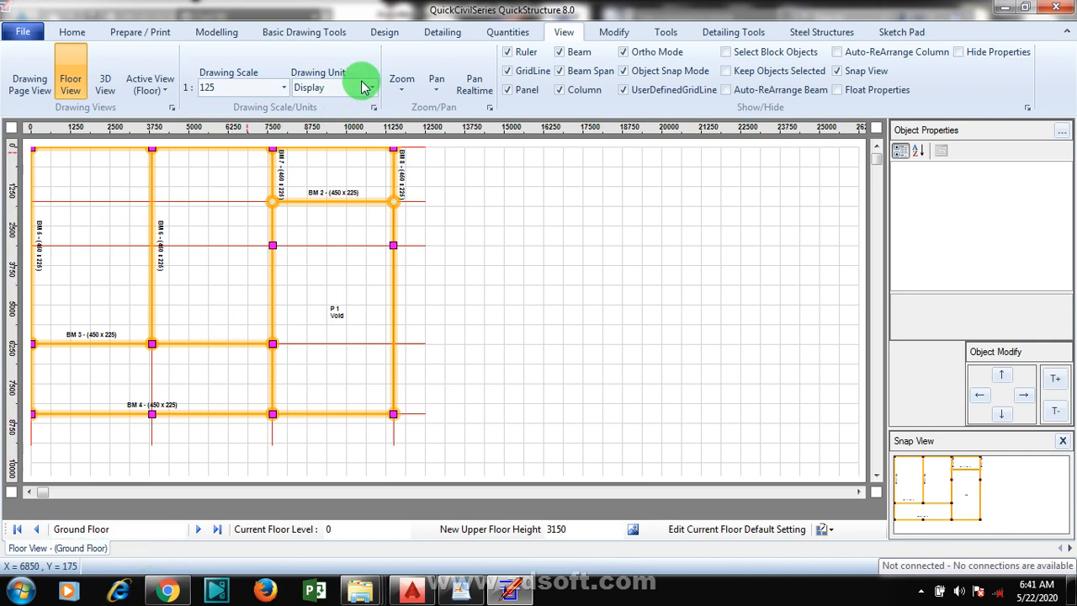
click(435, 34)
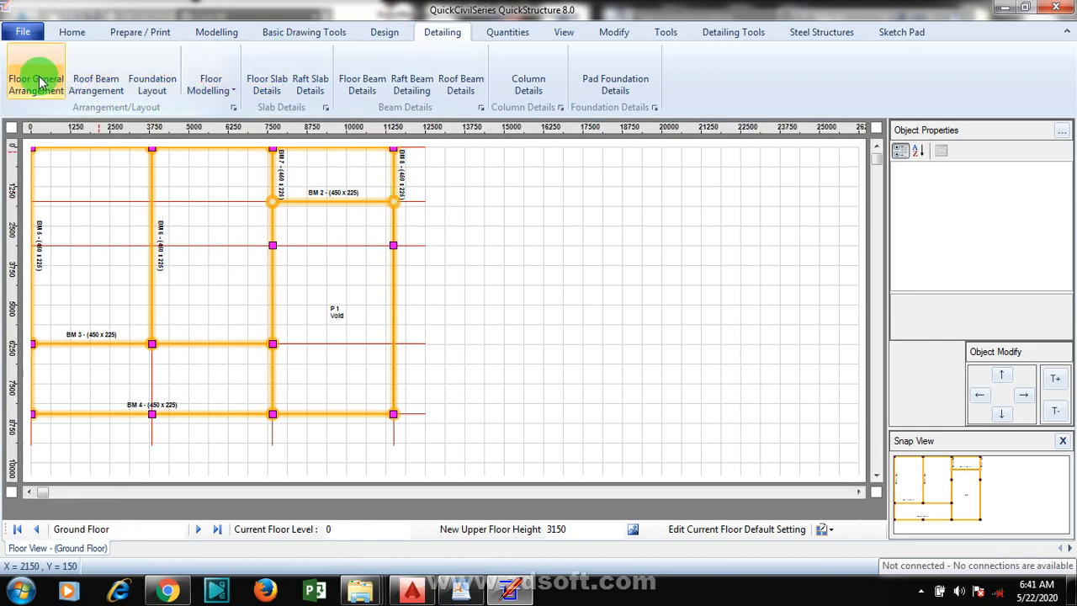
click(161, 77)
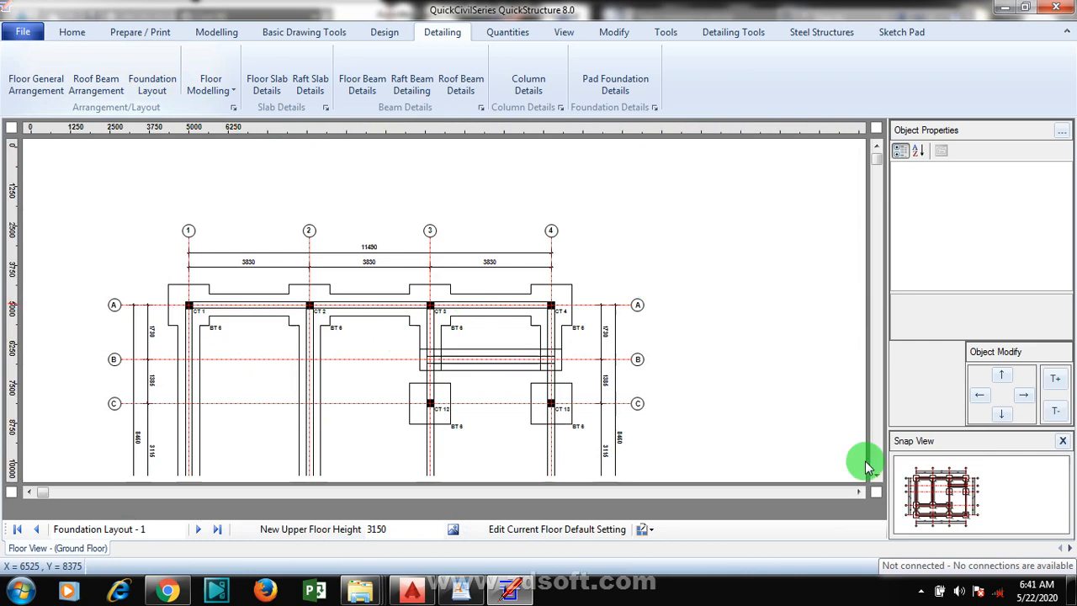
Examine the foundation layout drawing from grid line A to grid line E, including the pads, columns and dimensions
scroll(875, 478, down, 3)
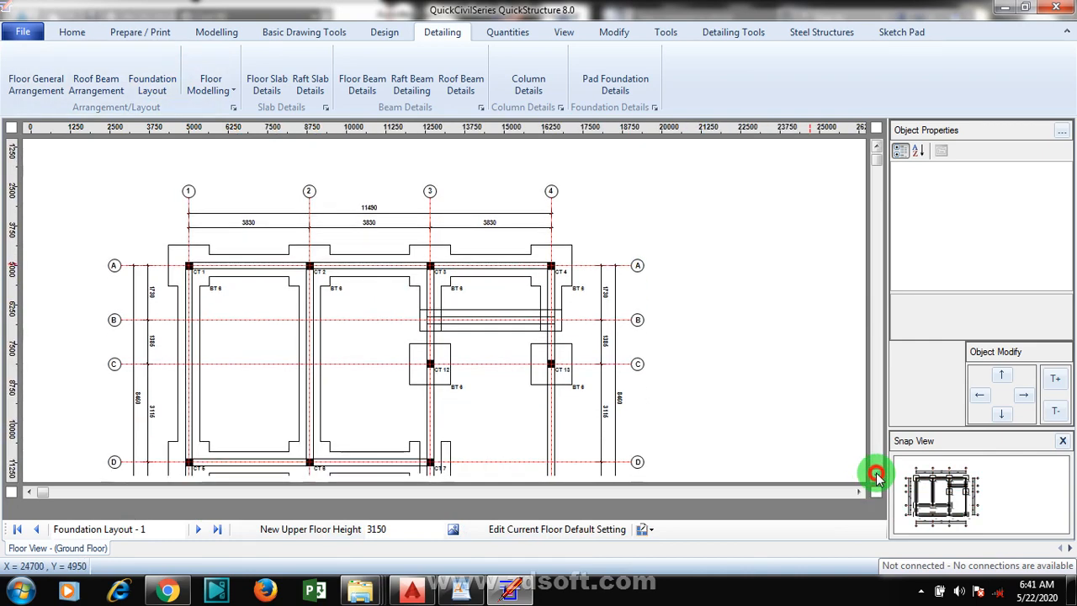
click(875, 478)
click(875, 478)
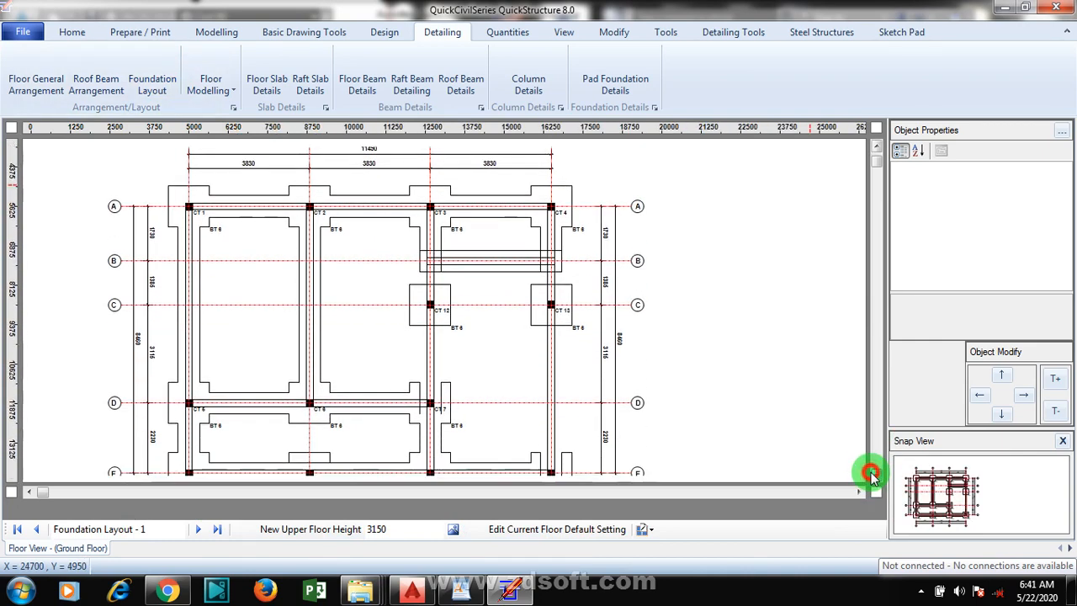
click(875, 478)
click(875, 478)
click(875, 477)
click(875, 478)
click(875, 477)
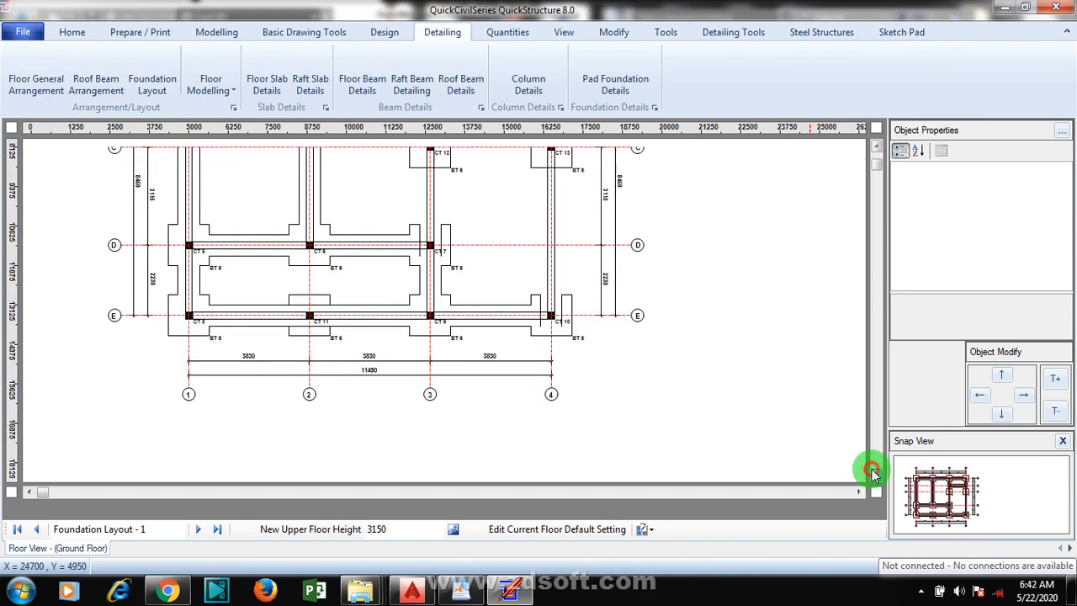
click(875, 478)
scroll(665, 353, down, 1)
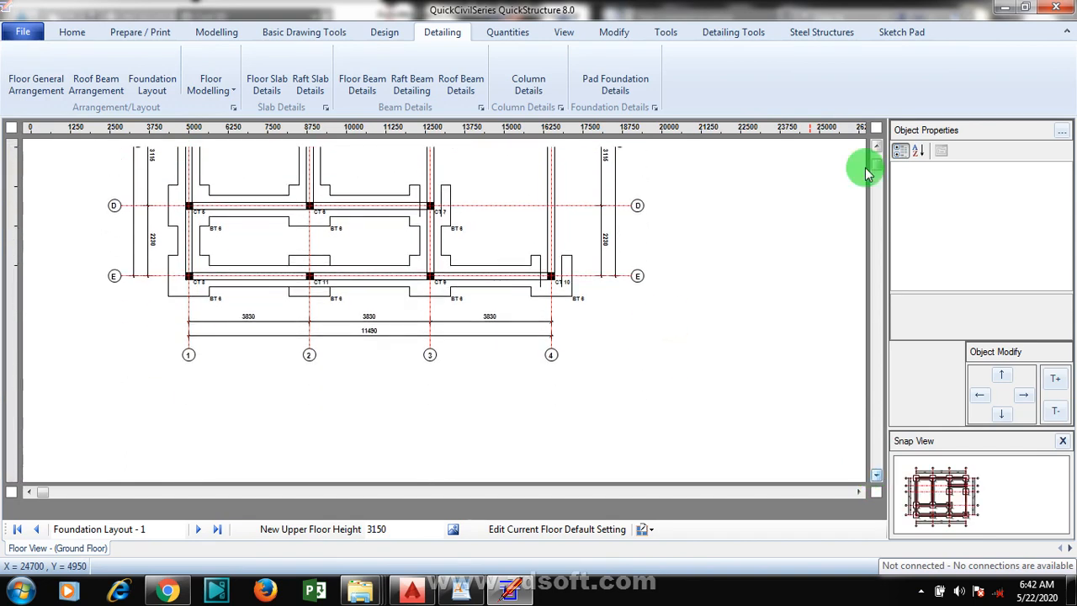
click(877, 152)
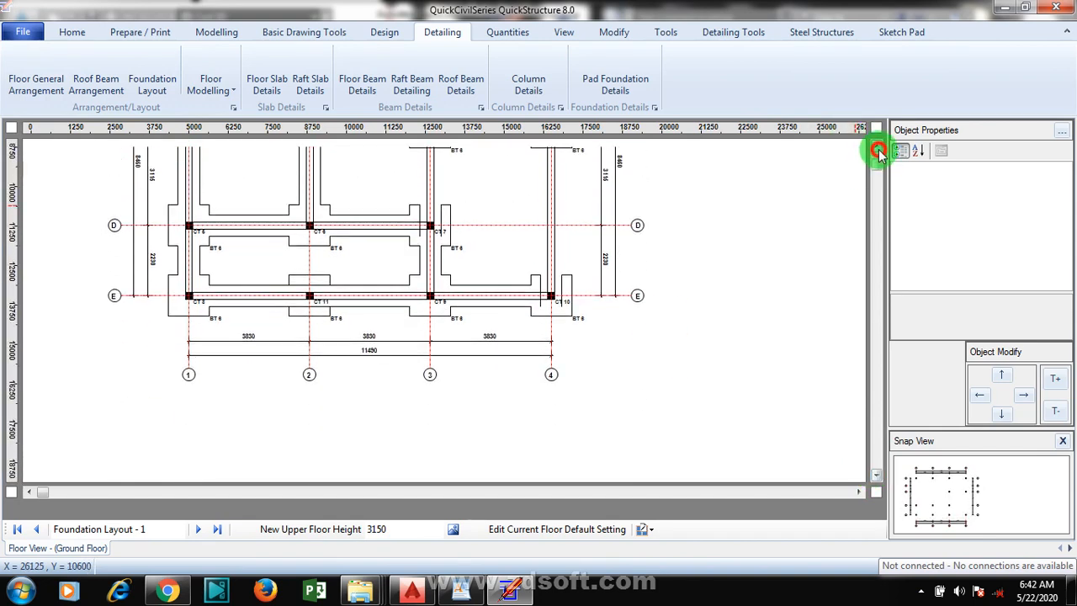
click(877, 152)
click(877, 152)
click(877, 152)
click(877, 152)
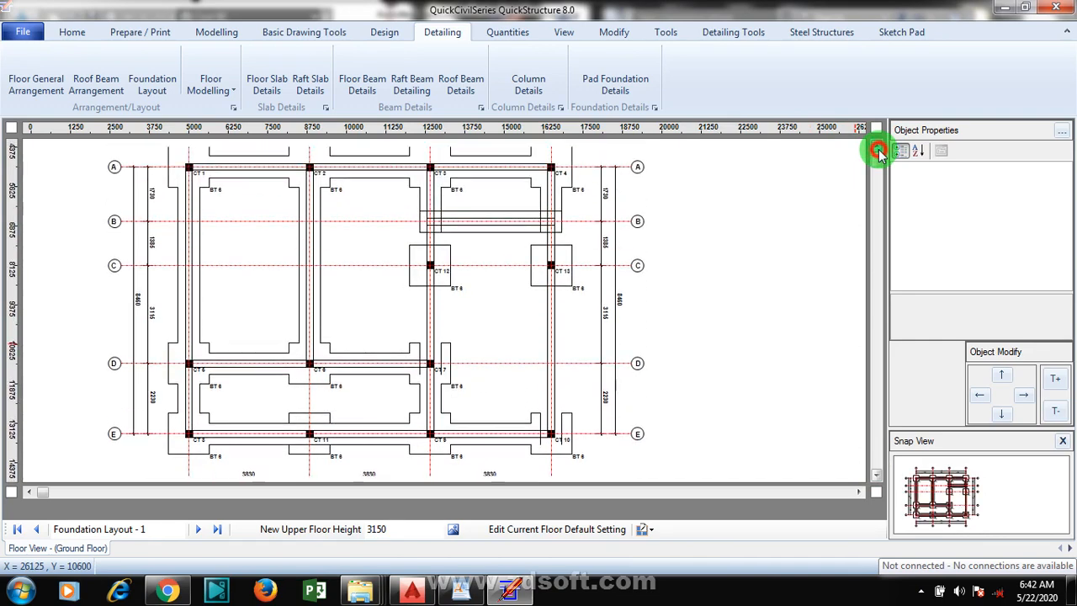
click(876, 151)
click(877, 151)
click(876, 151)
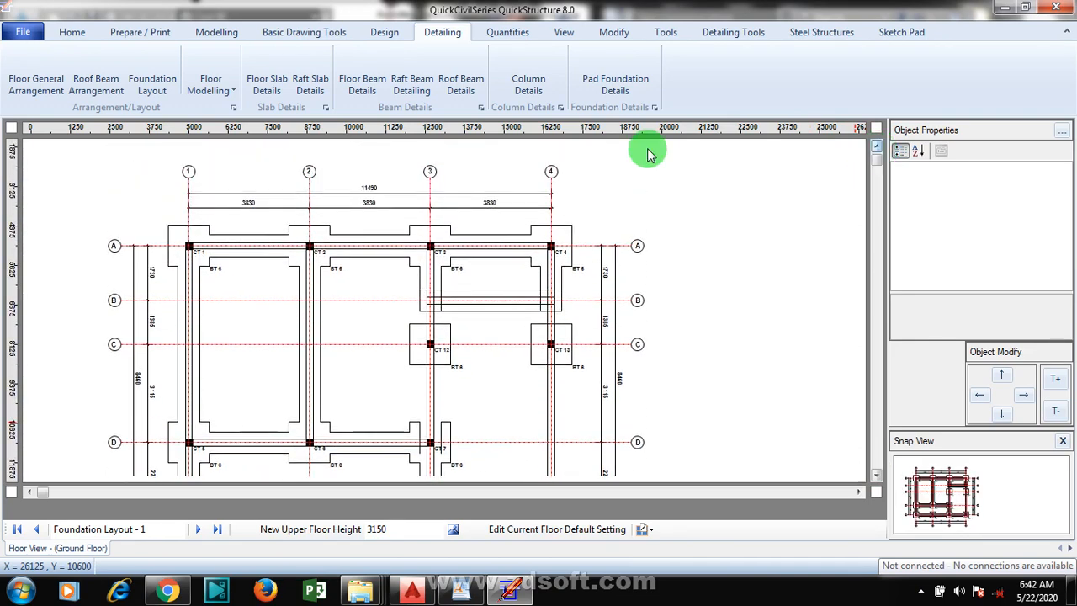
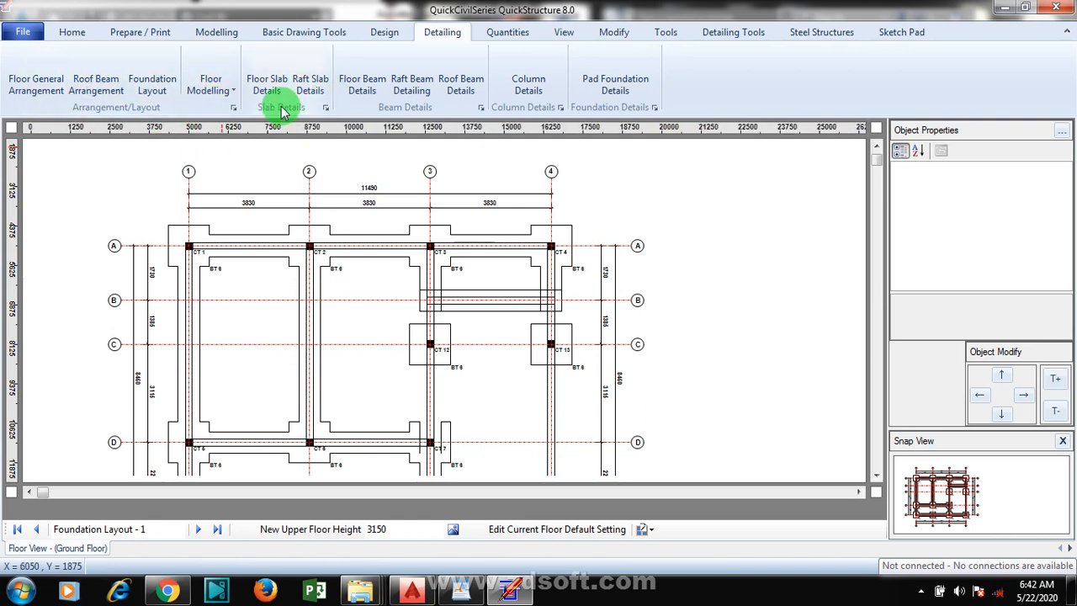
click(23, 34)
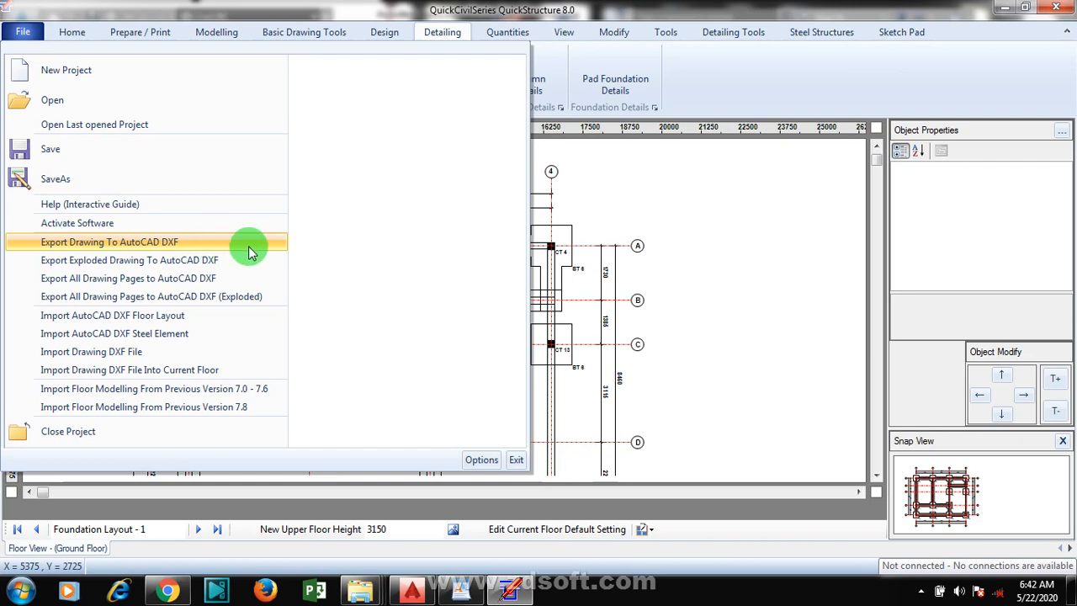
click(649, 188)
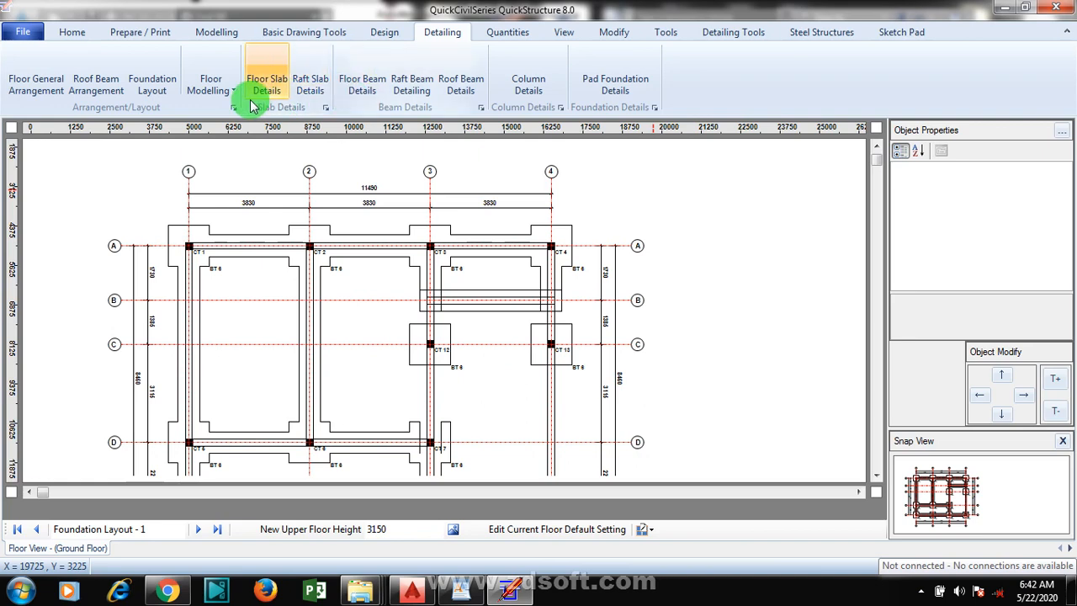
Try to generate the pad foundation details drawing for the listed BT 6 foundations
click(620, 82)
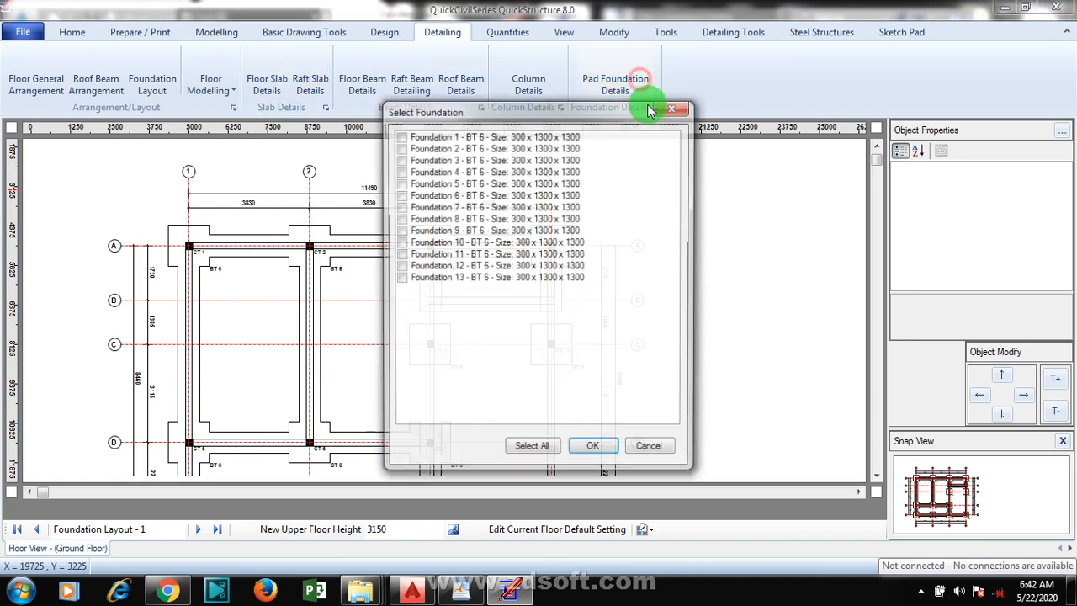
click(398, 135)
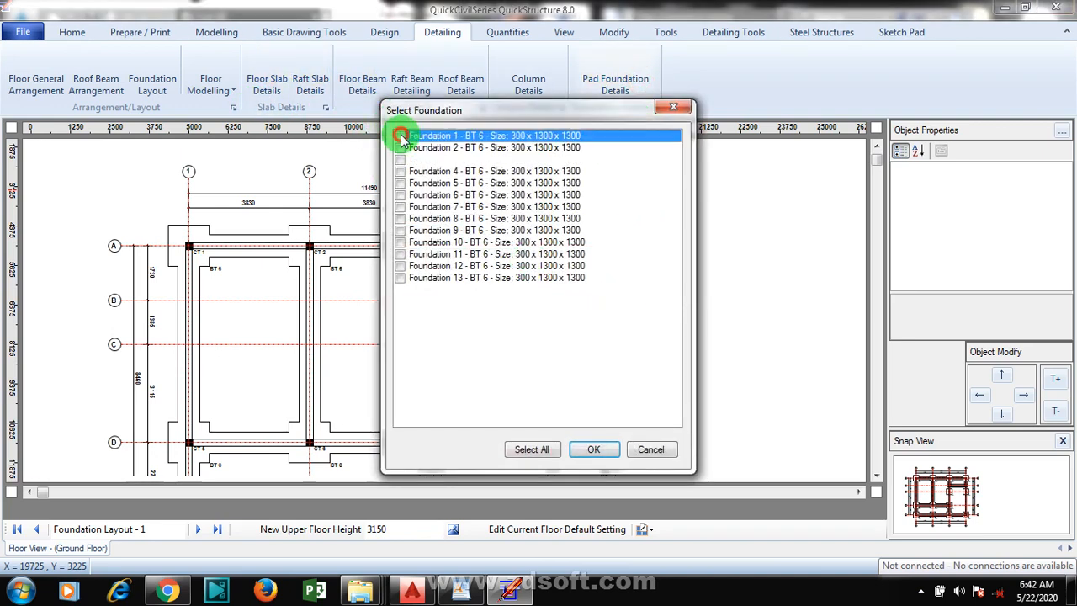
click(534, 449)
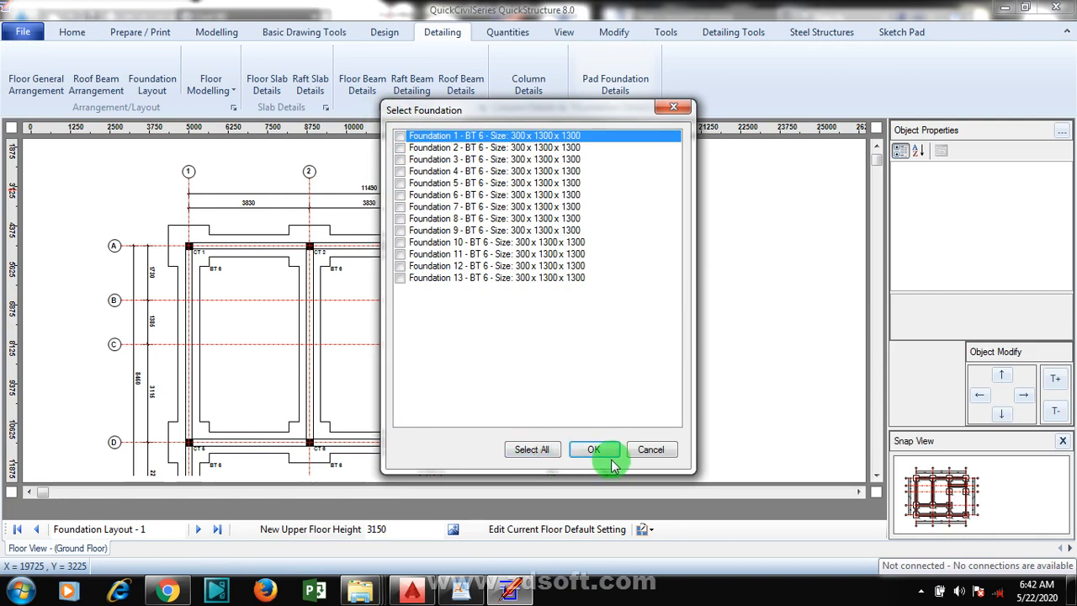
click(594, 449)
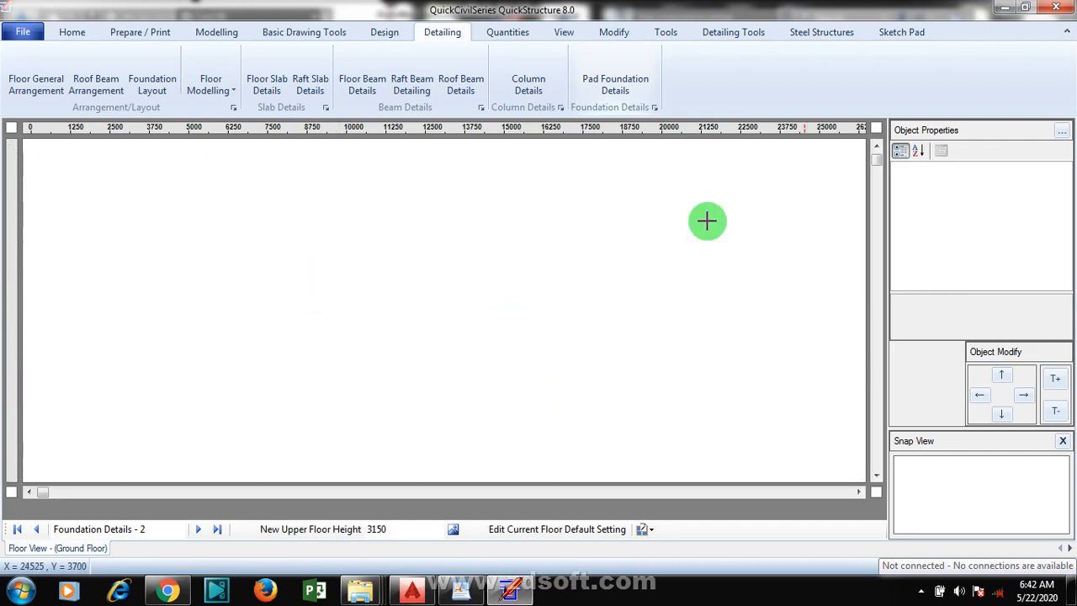
click(876, 150)
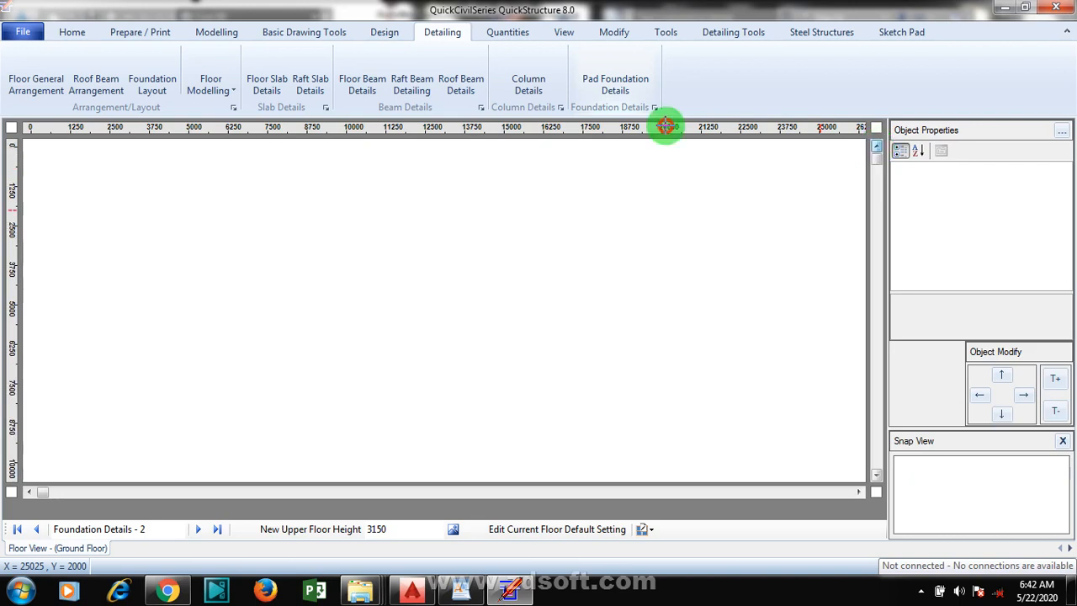
Set the drawing scale of the foundation details page to 1:75
click(86, 36)
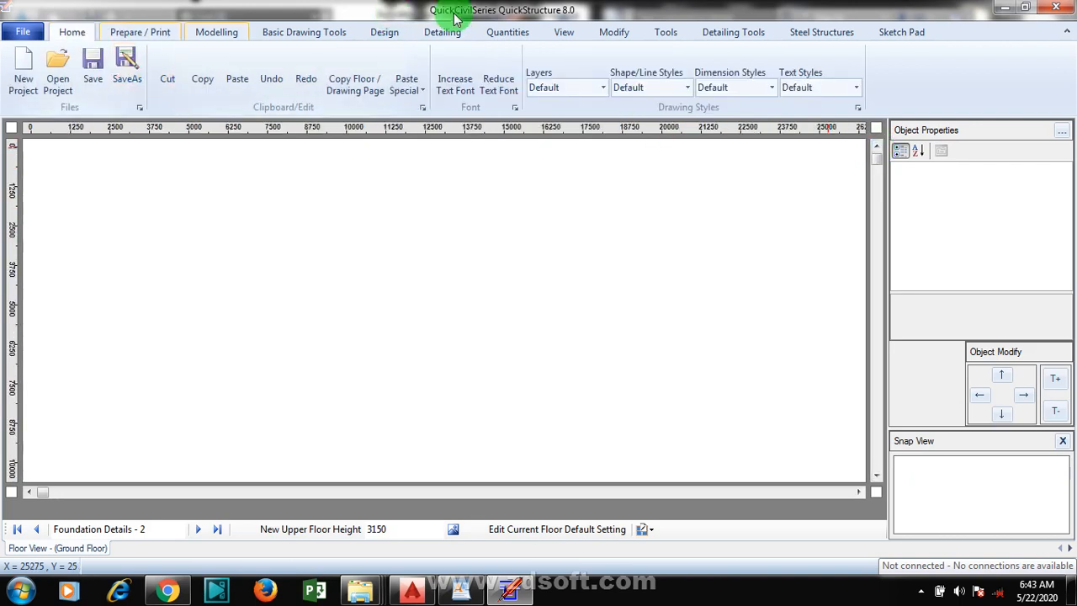
click(562, 38)
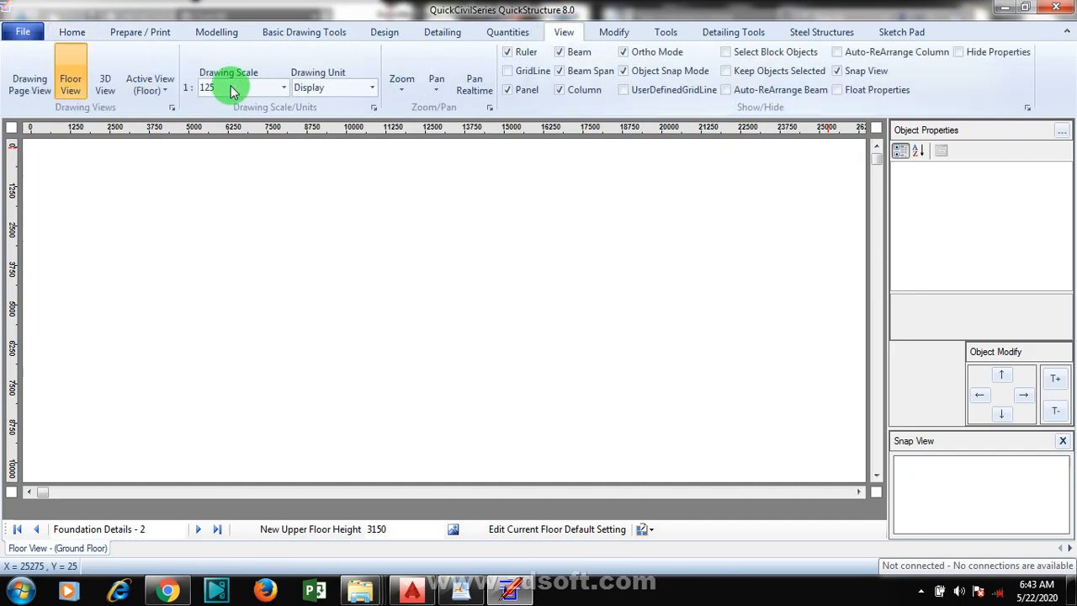
click(283, 89)
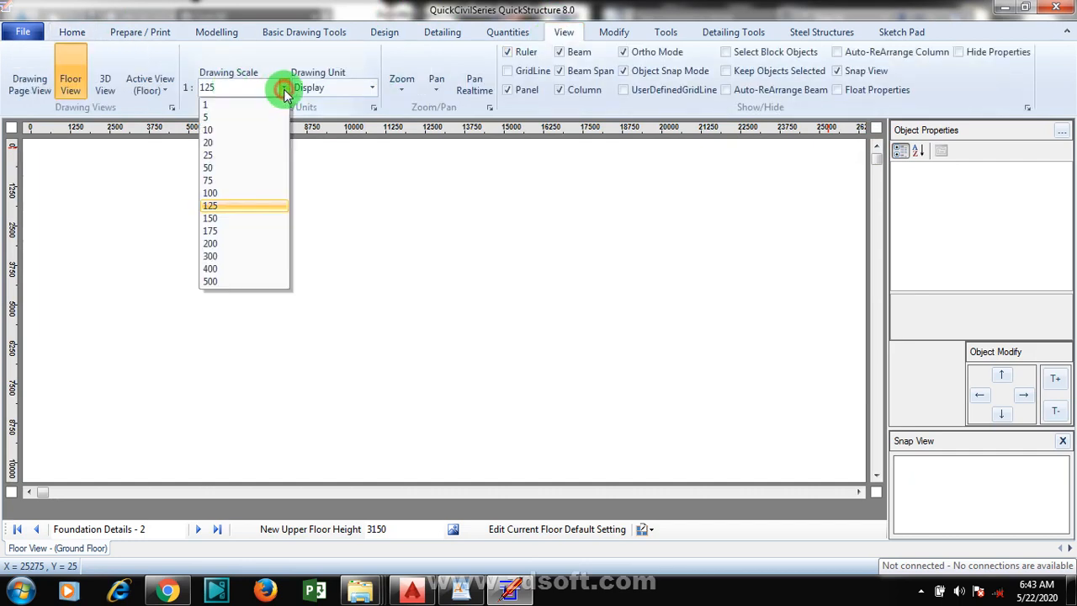
click(217, 168)
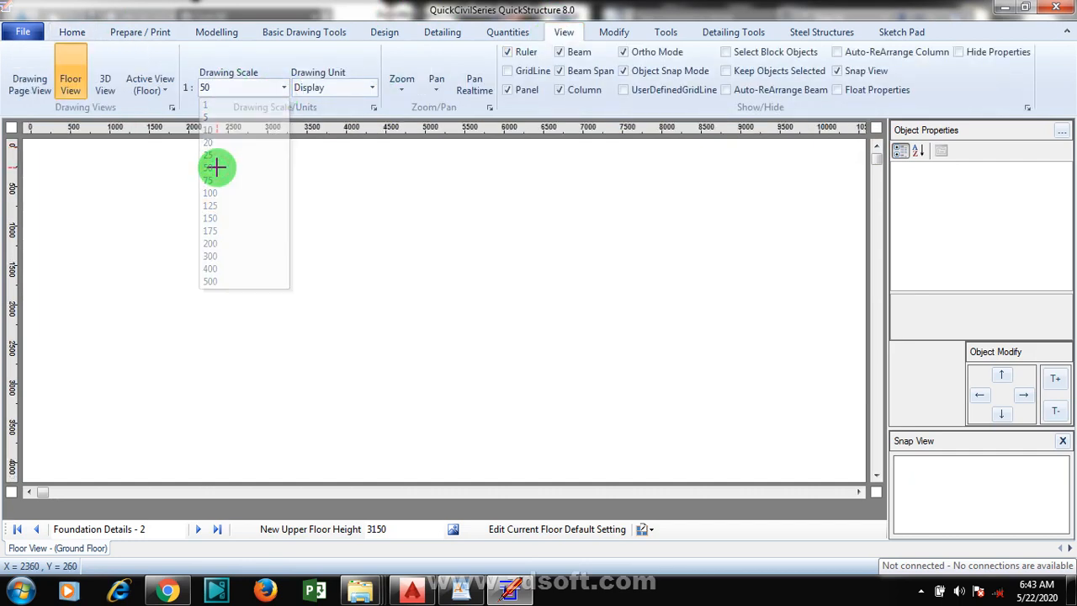
click(285, 88)
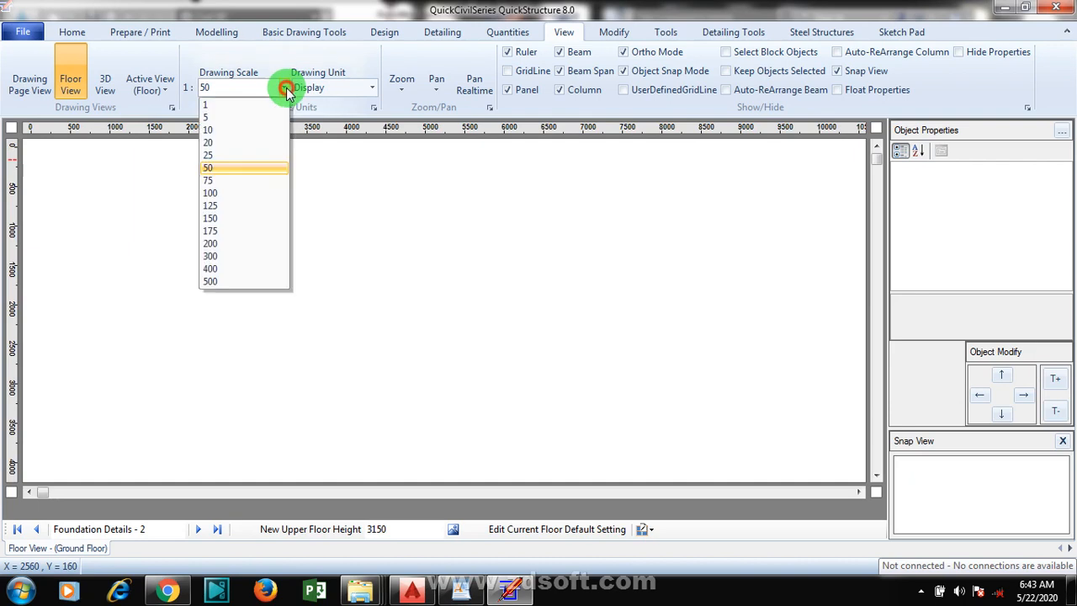
click(218, 184)
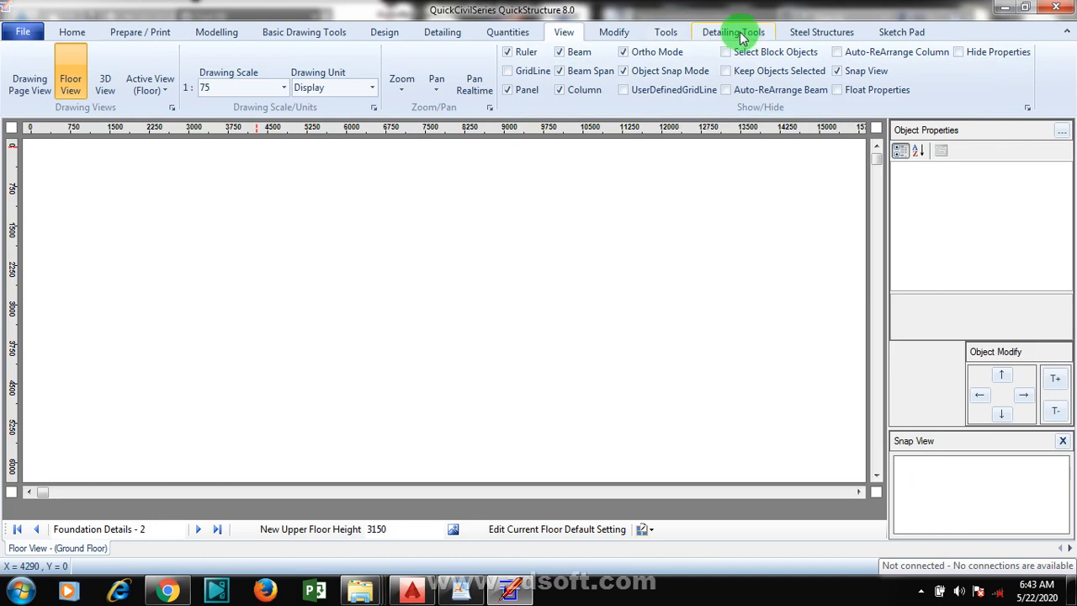
click(221, 33)
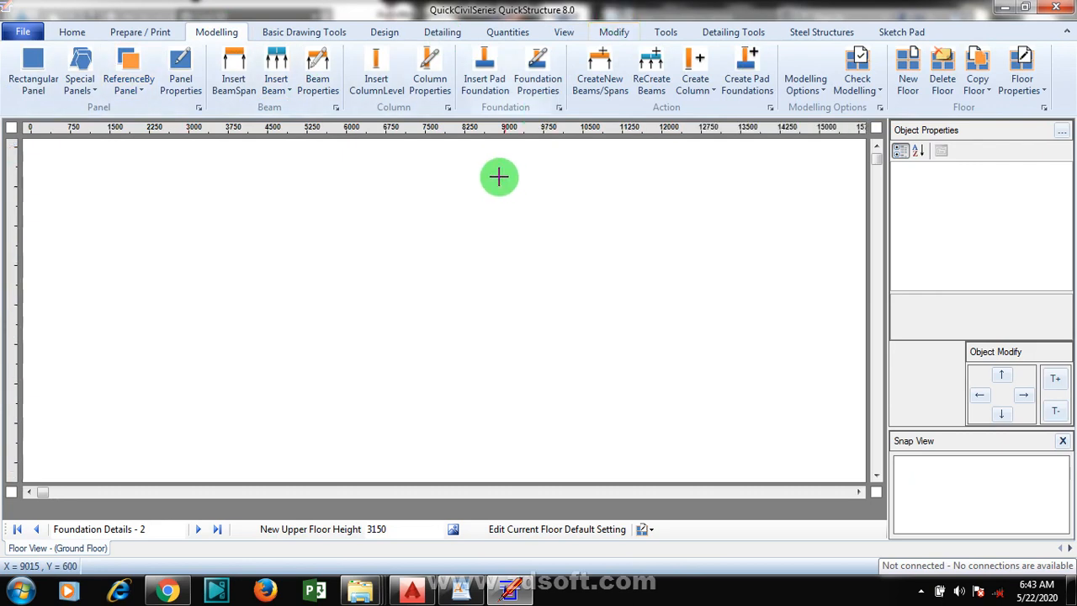
Return to the ground floor view and run the foundation design
click(566, 34)
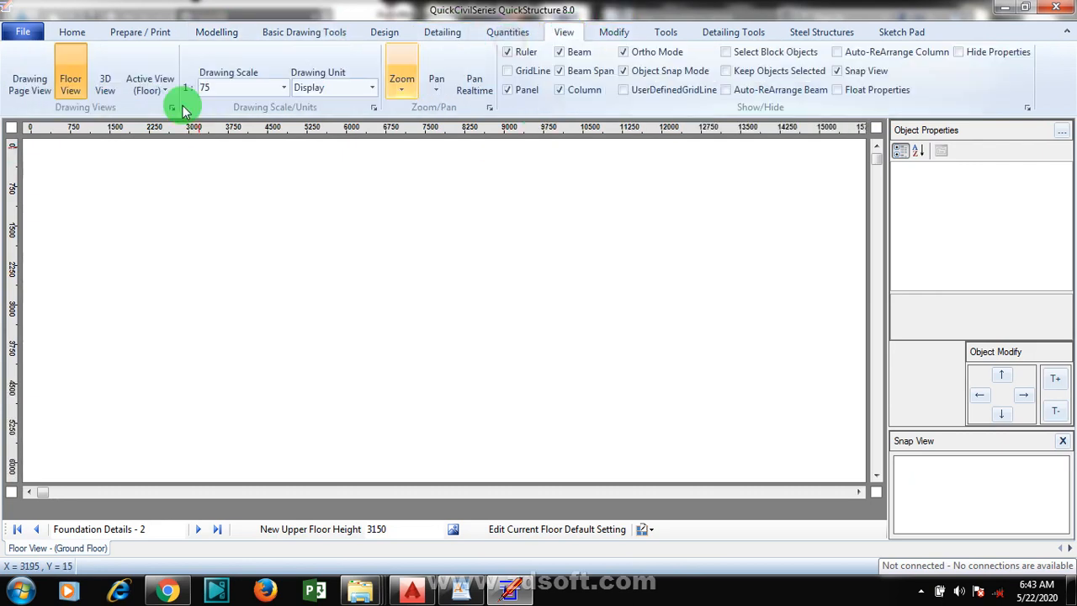
click(72, 80)
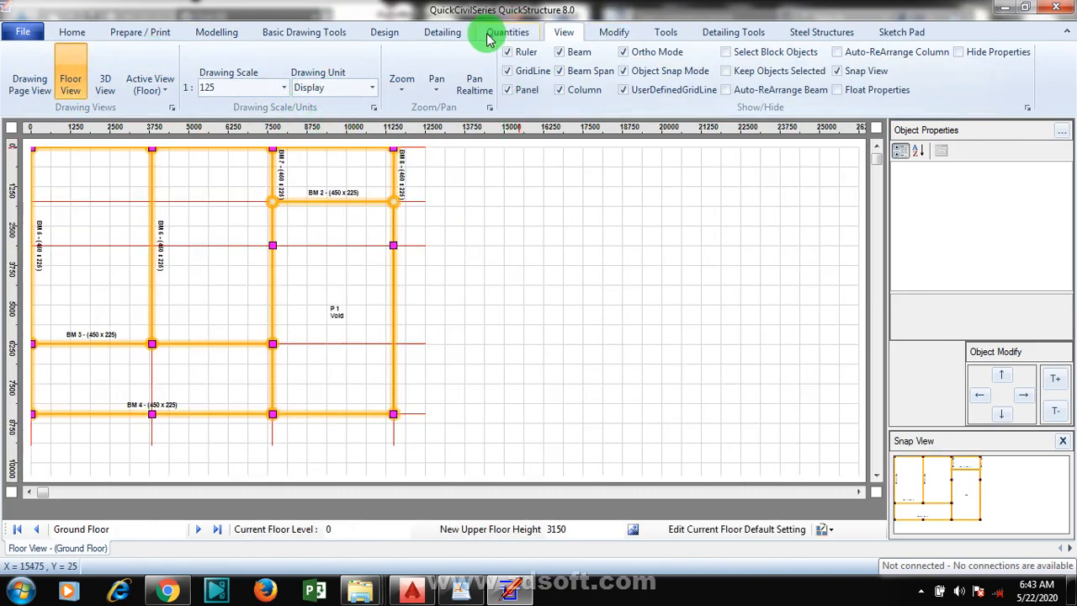
click(385, 32)
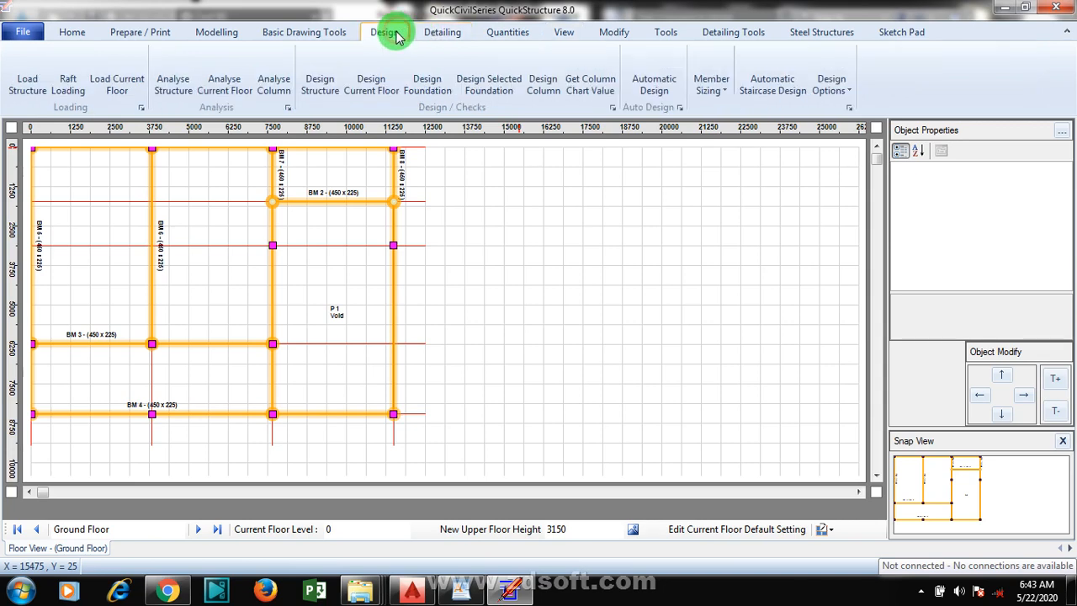
click(444, 77)
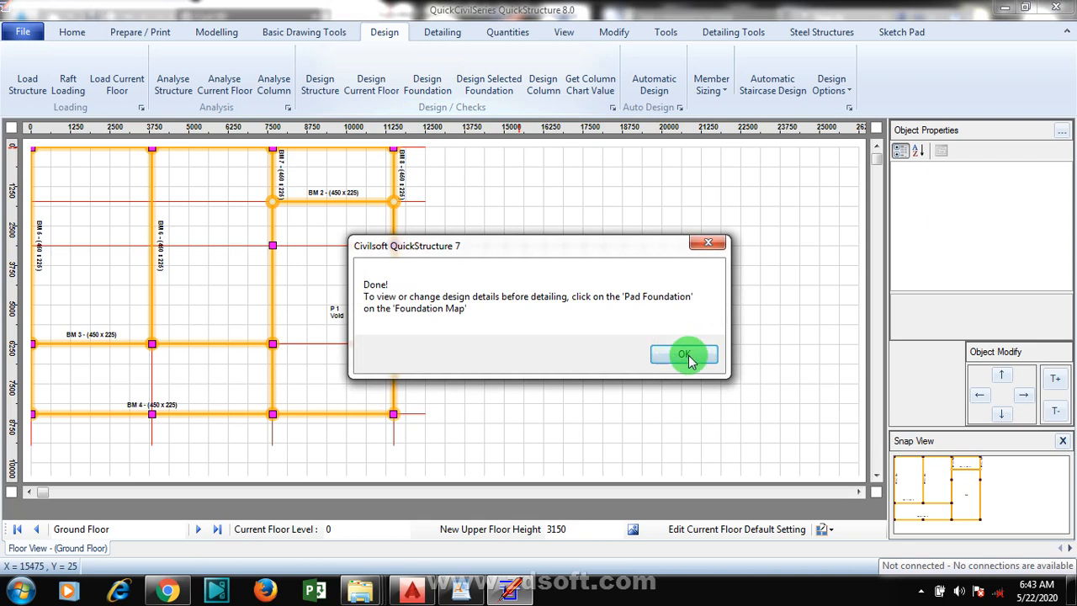
click(684, 355)
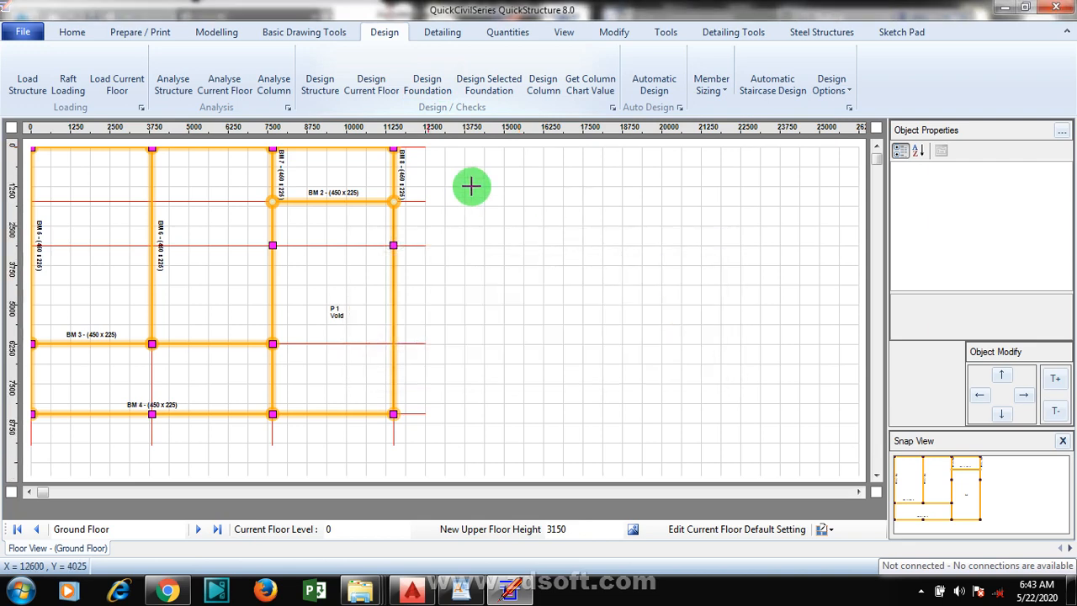
Try to generate the pad foundation details drawing for Foundation 1 (BT 6) from the ground floor view
click(443, 35)
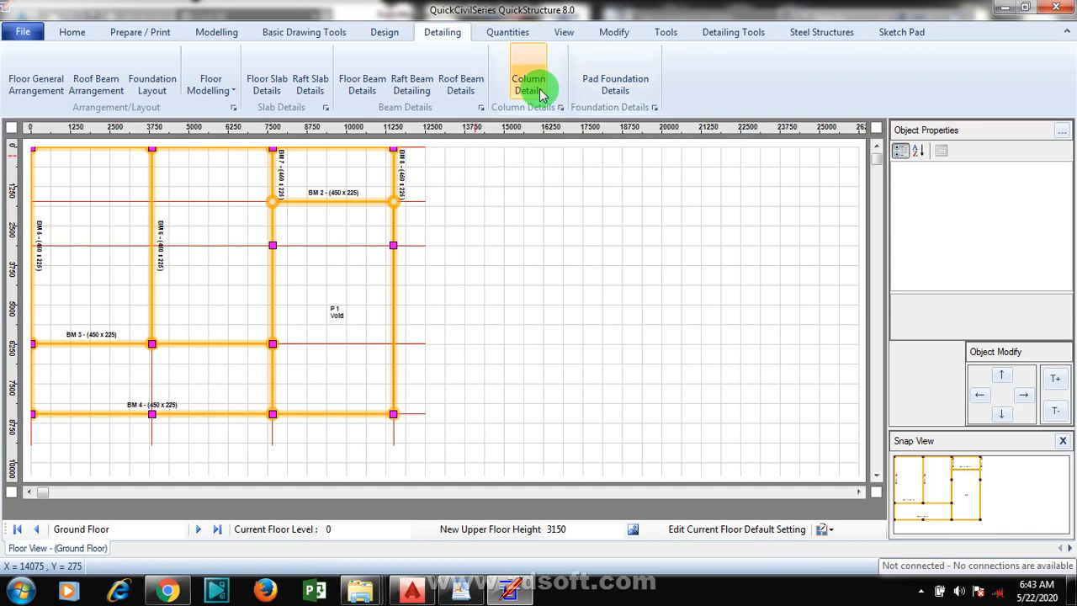
click(618, 85)
click(407, 137)
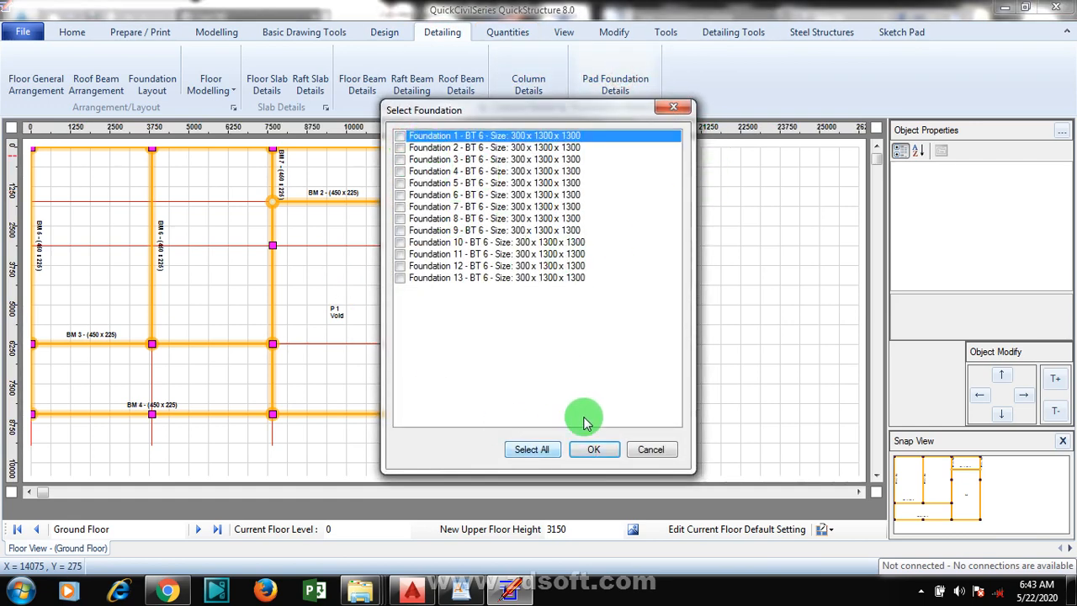
click(594, 450)
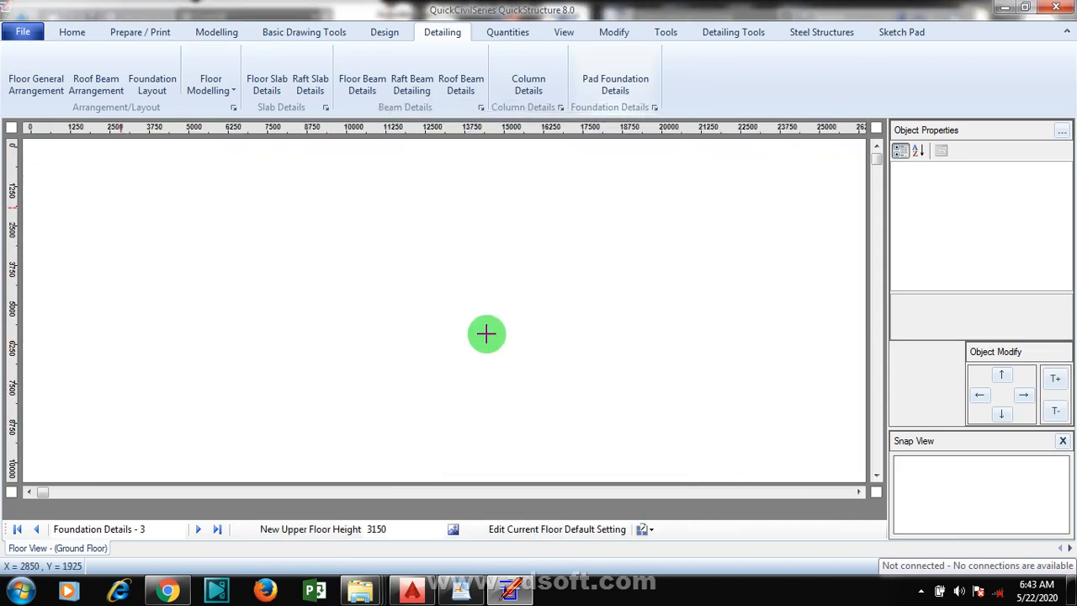
click(409, 221)
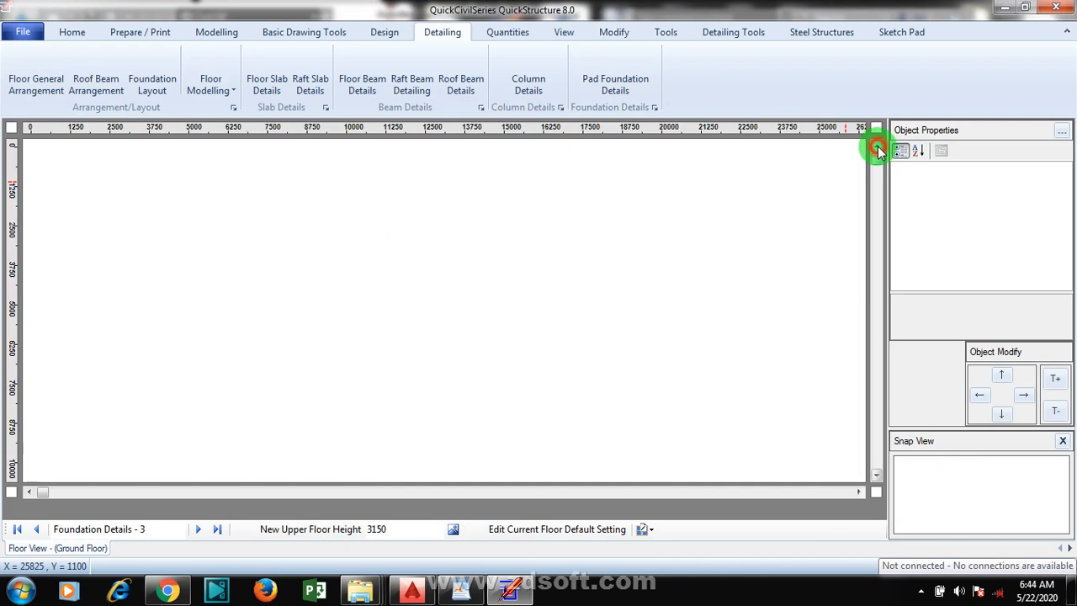
Switch from the blank foundation details page back to the ground floor view and design the foundations again
click(69, 34)
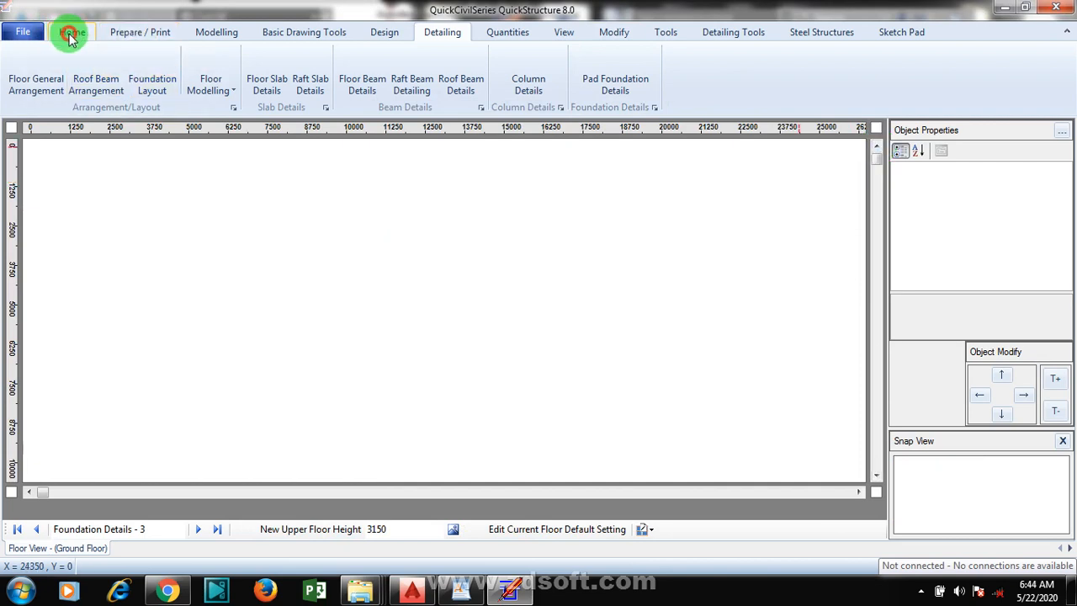
click(560, 33)
click(384, 34)
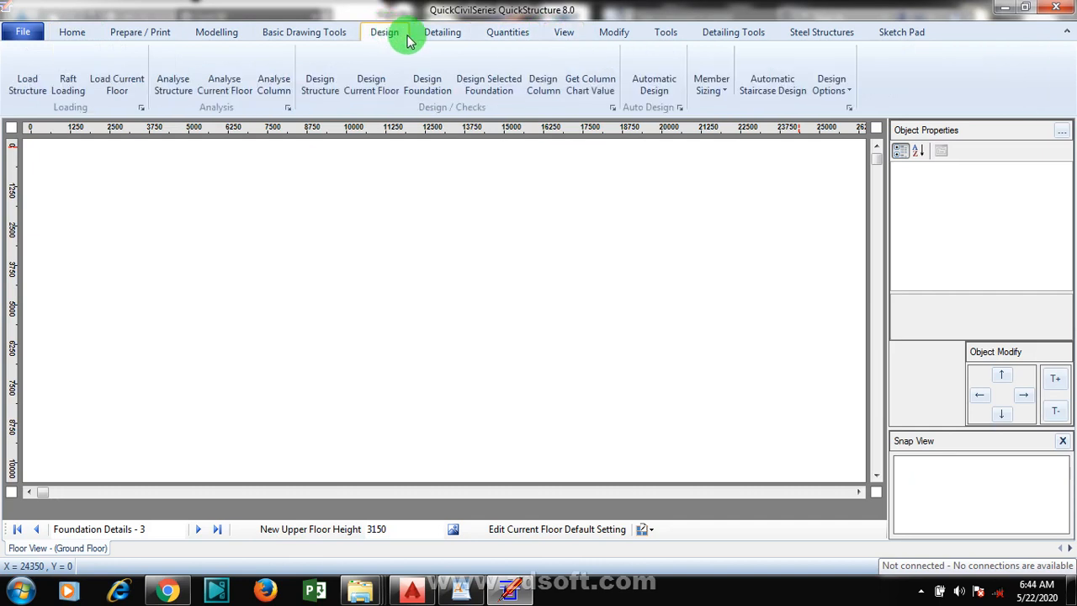
click(553, 38)
click(76, 78)
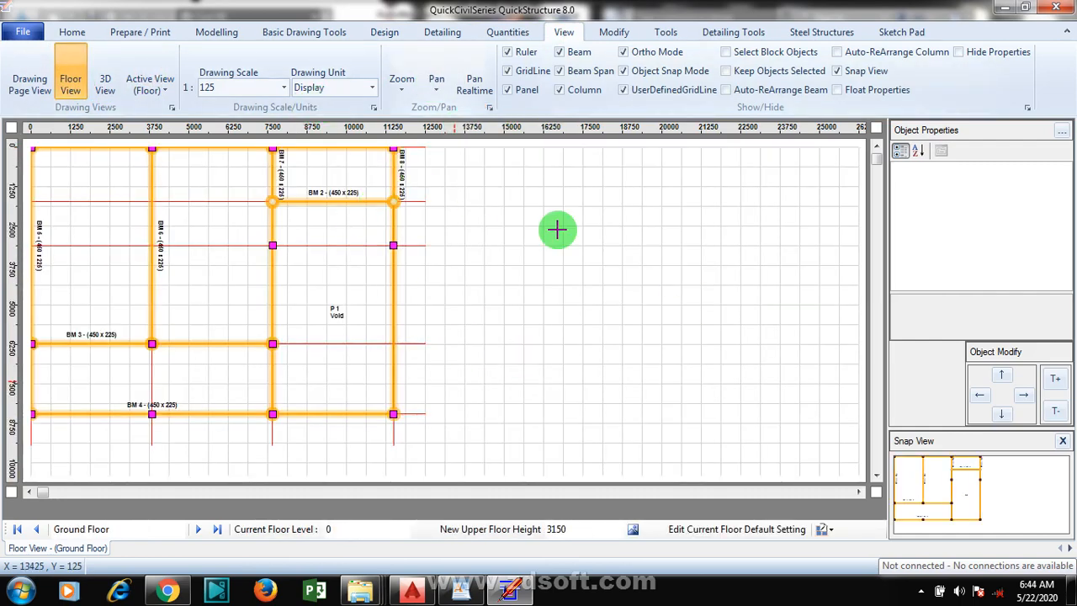
click(379, 35)
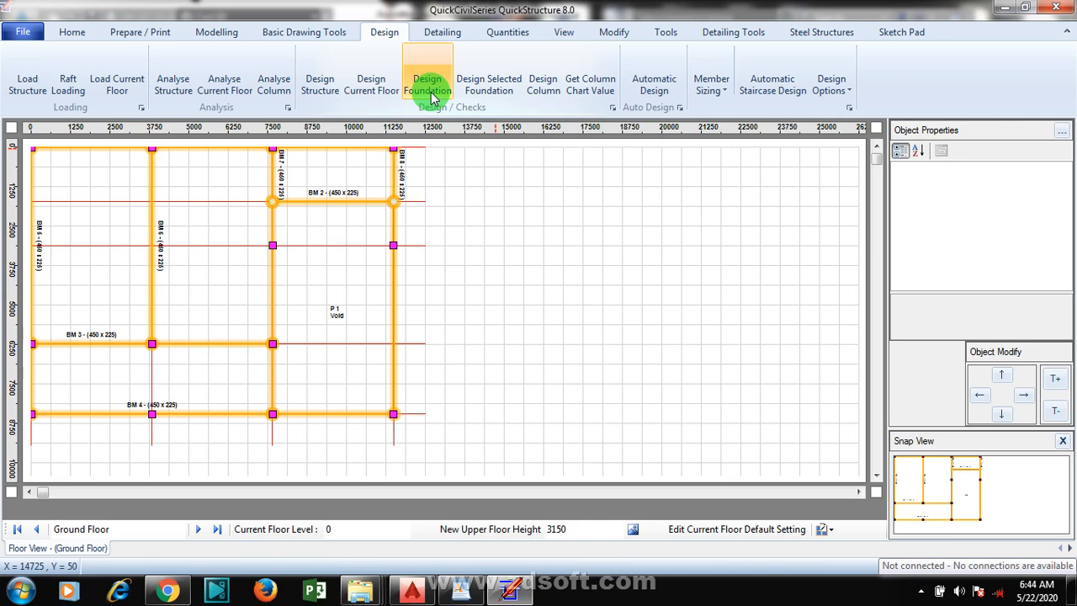
click(433, 82)
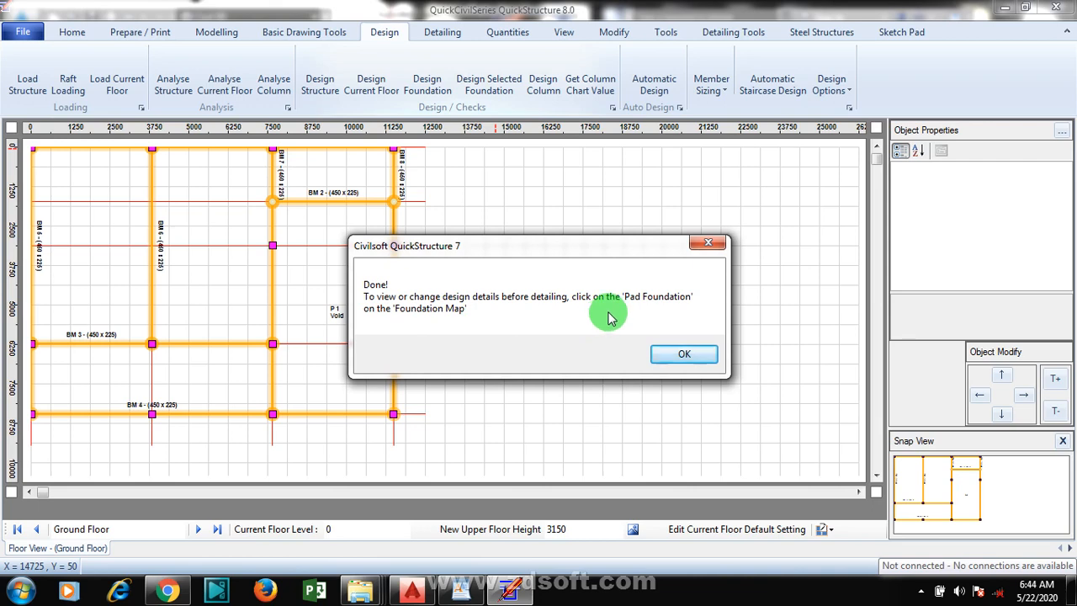
click(684, 356)
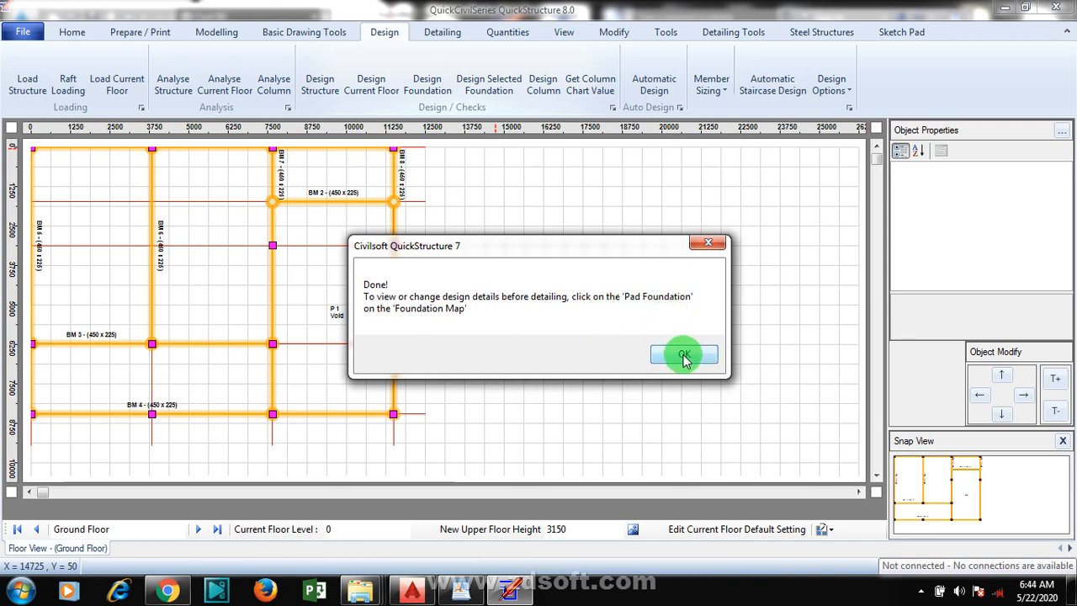
click(717, 245)
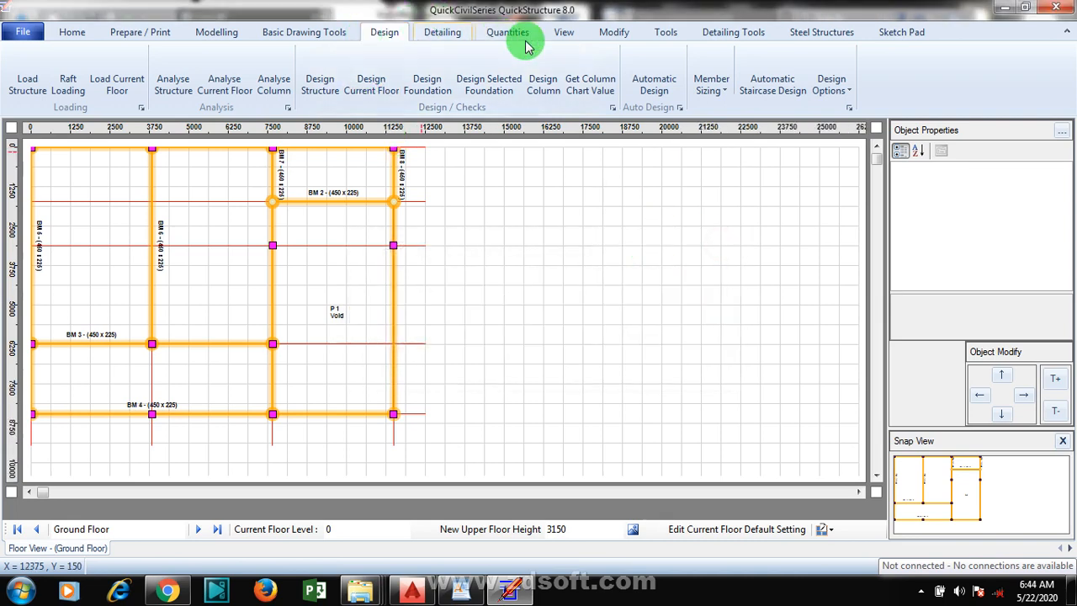
Show the foundation map view and run the foundation design from it
click(562, 34)
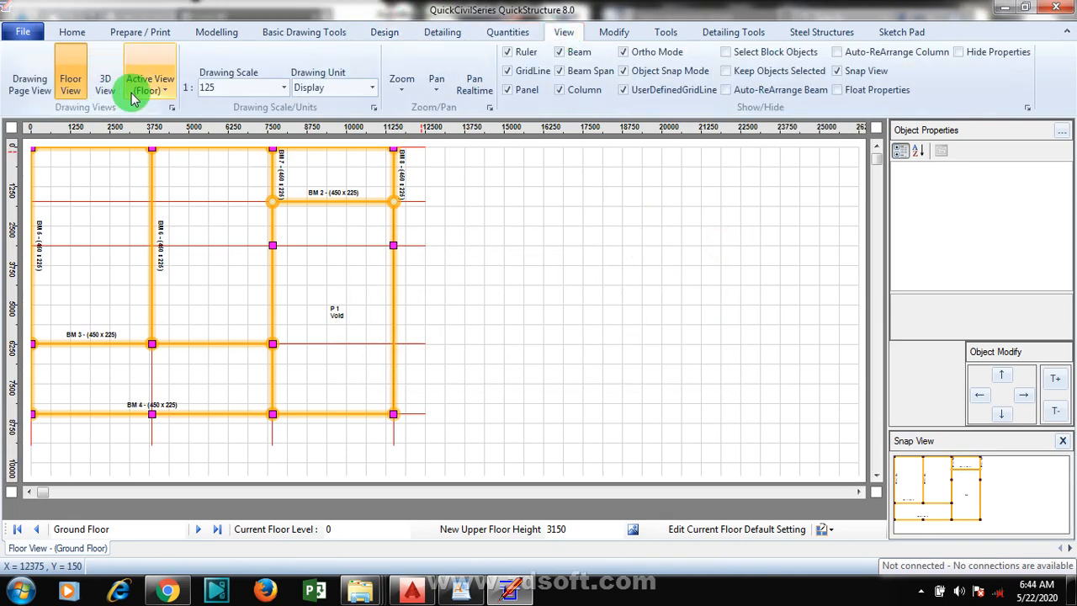
click(170, 88)
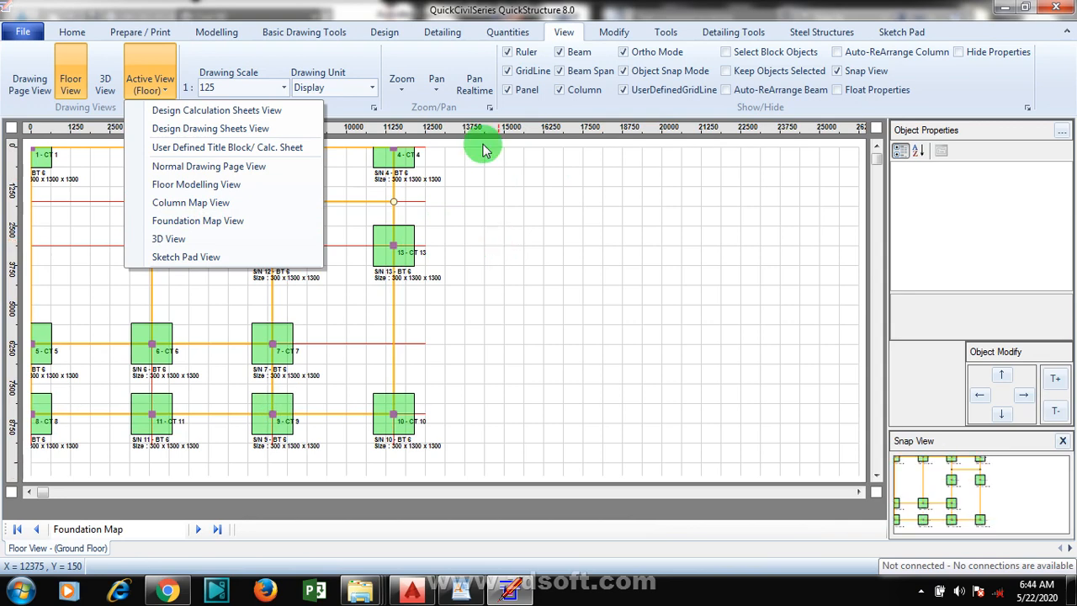
click(385, 33)
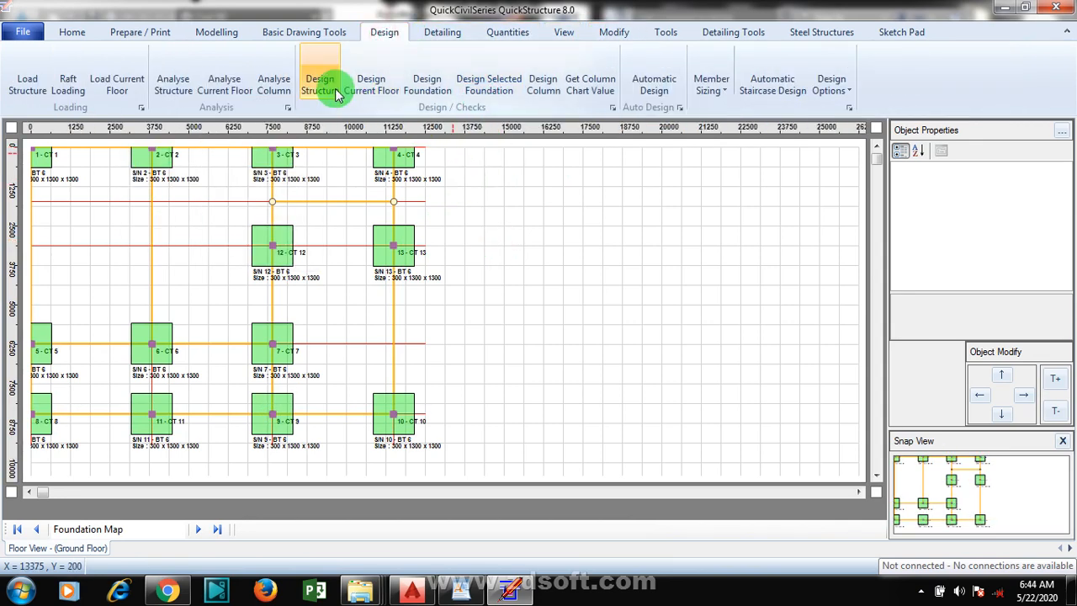
click(435, 76)
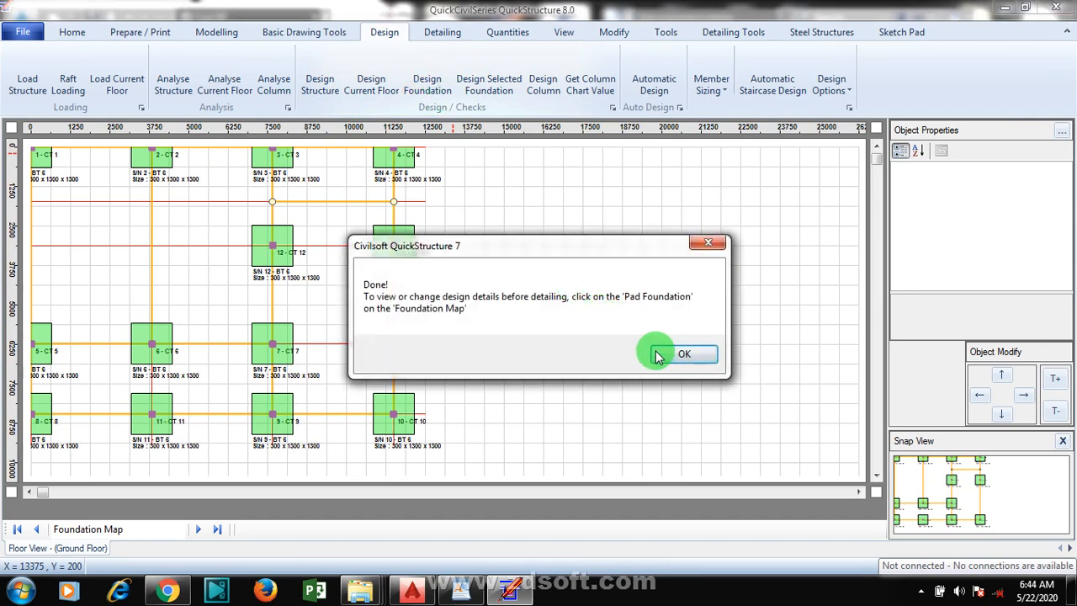
click(681, 355)
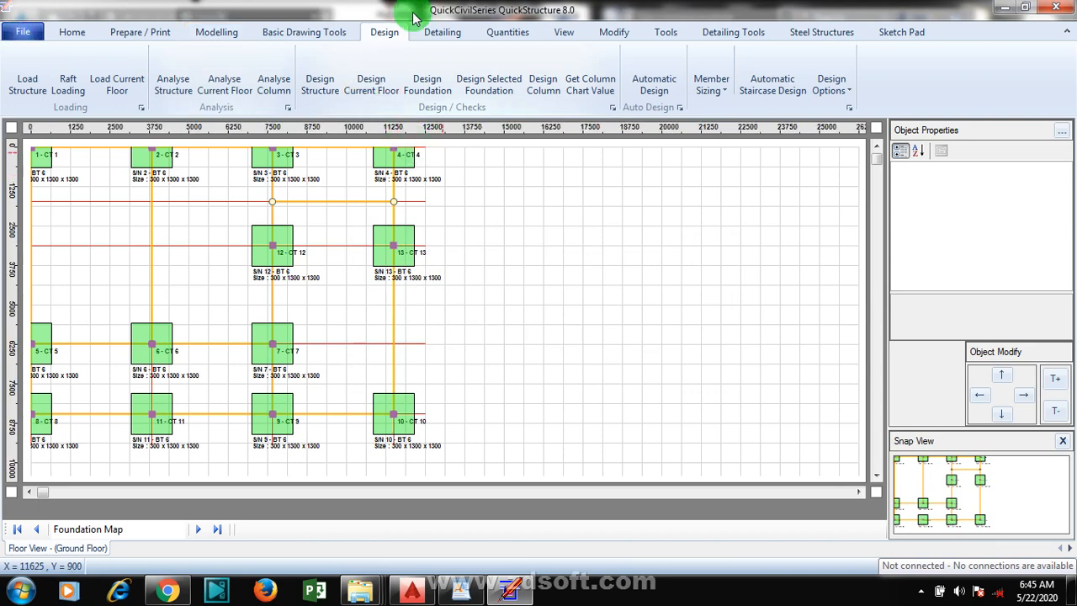
Switch to the floor view, go to the first floor and generate its floor slab details drawing
click(444, 37)
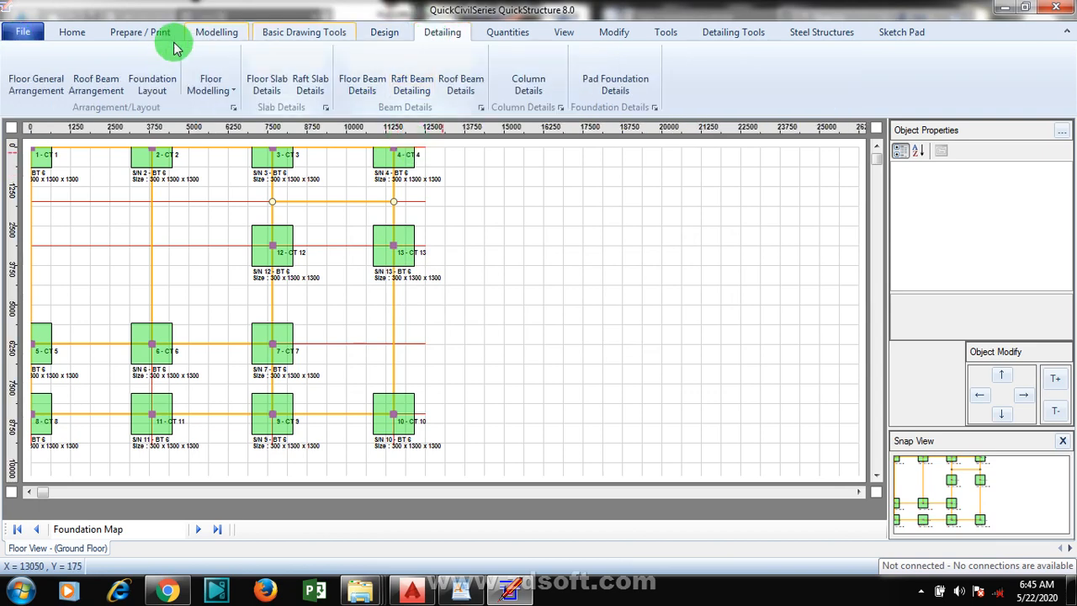
click(211, 32)
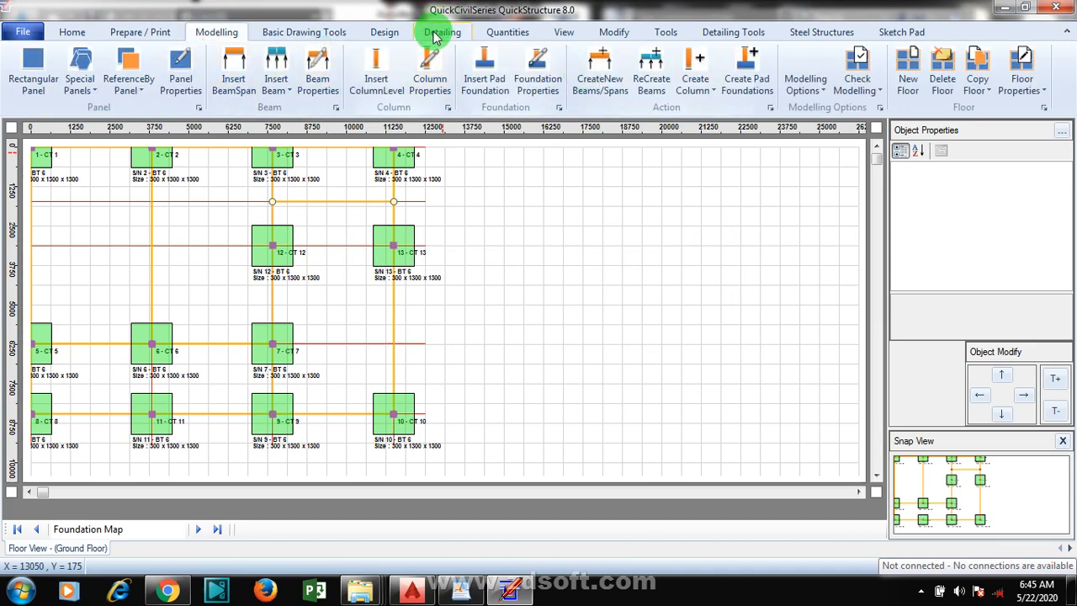
click(557, 34)
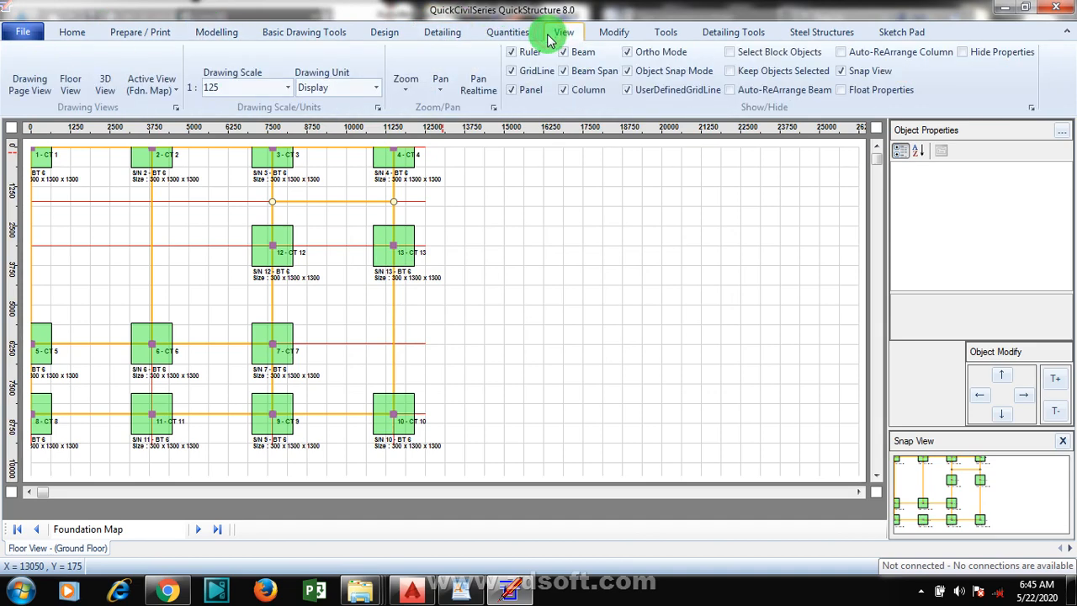
click(72, 85)
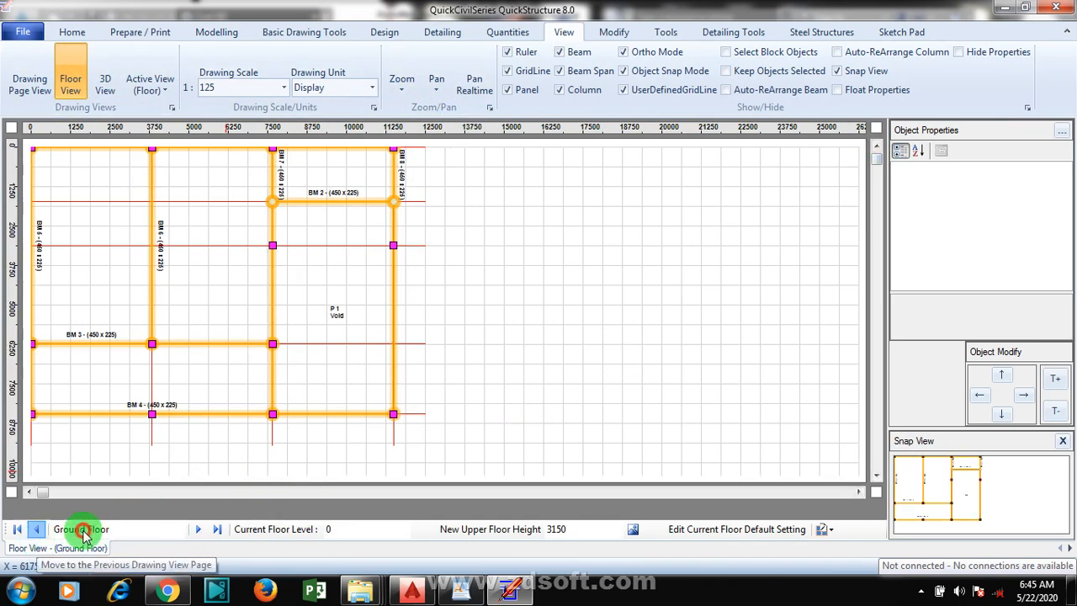
click(200, 530)
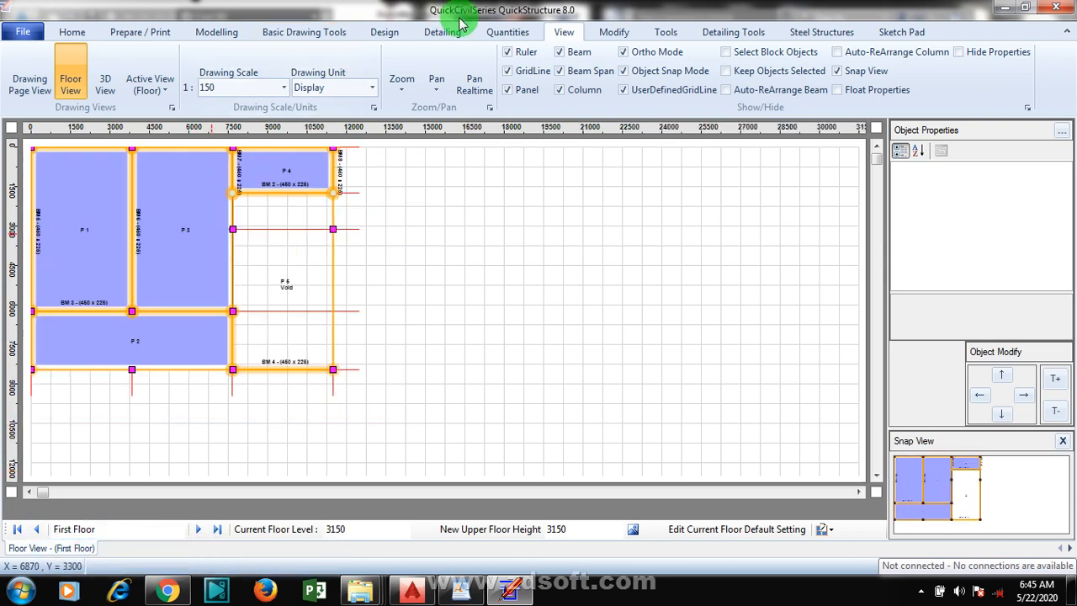
click(437, 32)
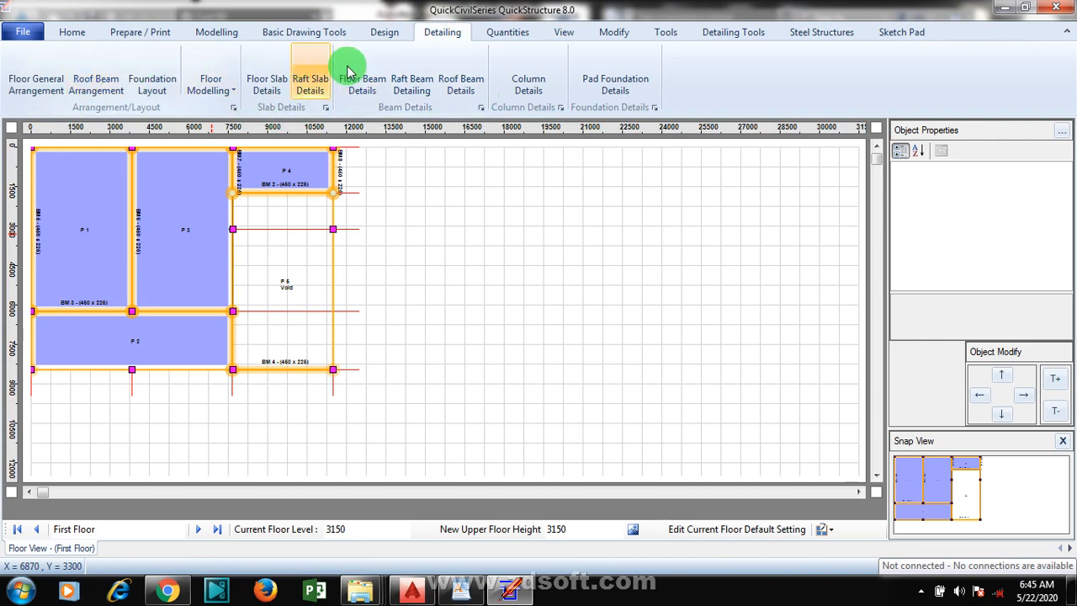
click(283, 88)
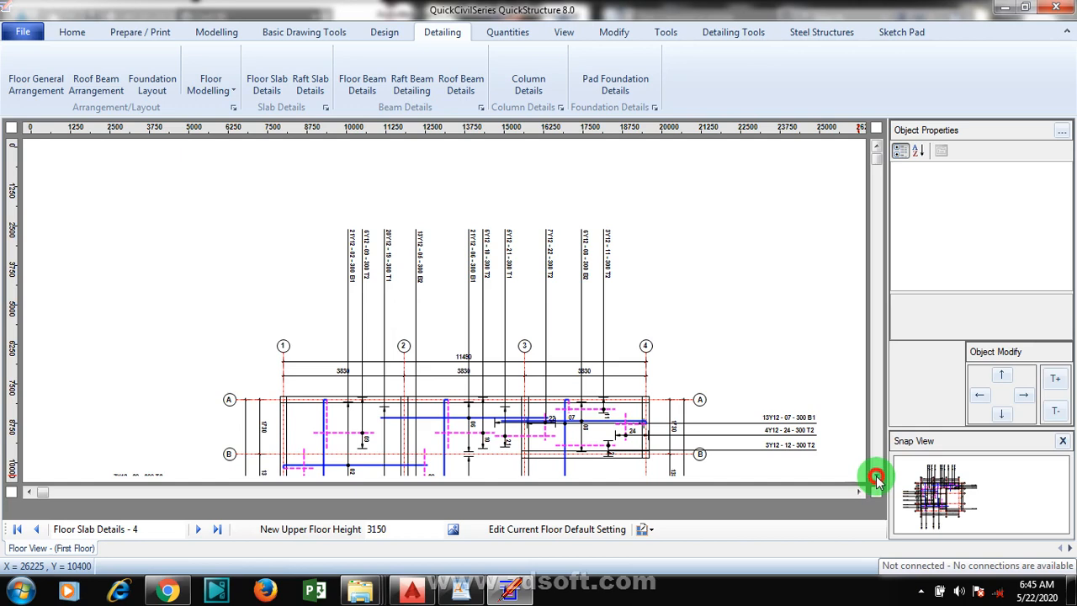
Examine the first-floor slab details drawing from grid line A to grid line E, including the reinforcement bars, bar labels and dimensions
click(877, 478)
click(876, 478)
click(876, 478)
click(877, 478)
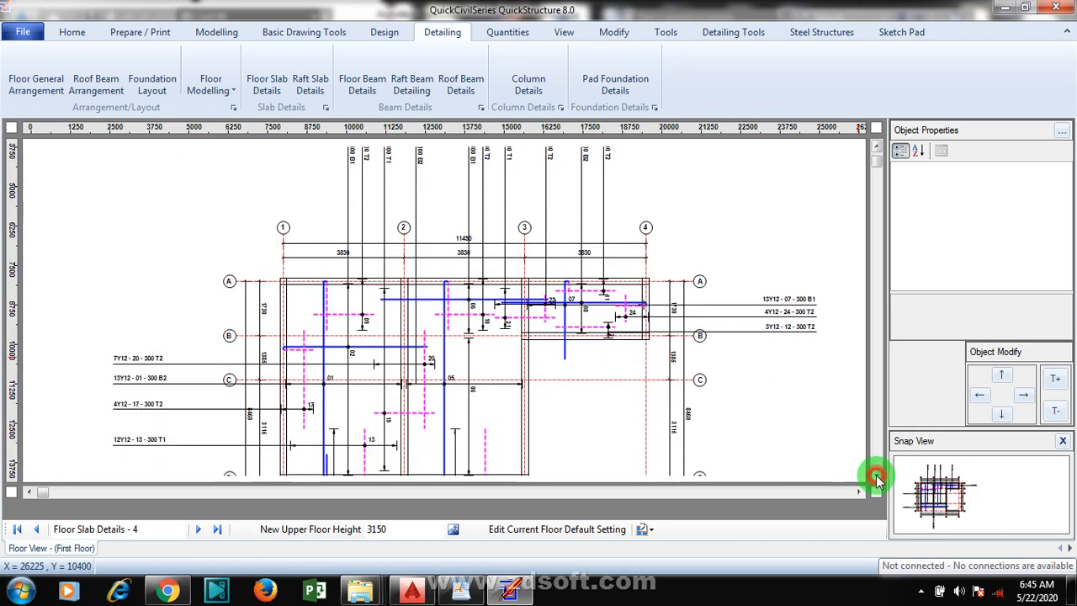
click(876, 478)
click(877, 478)
click(877, 478)
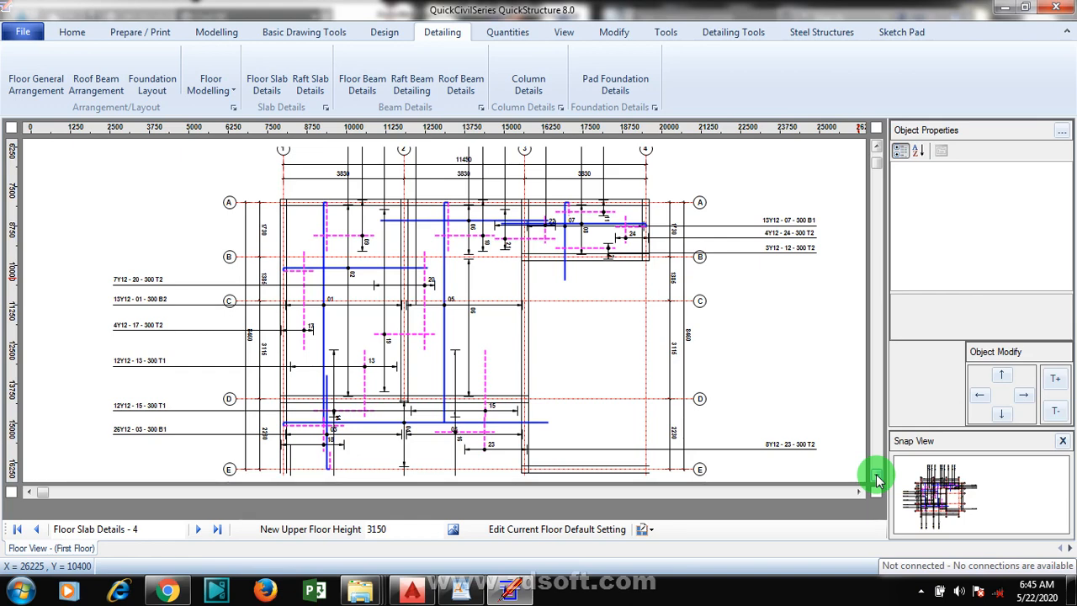
click(876, 478)
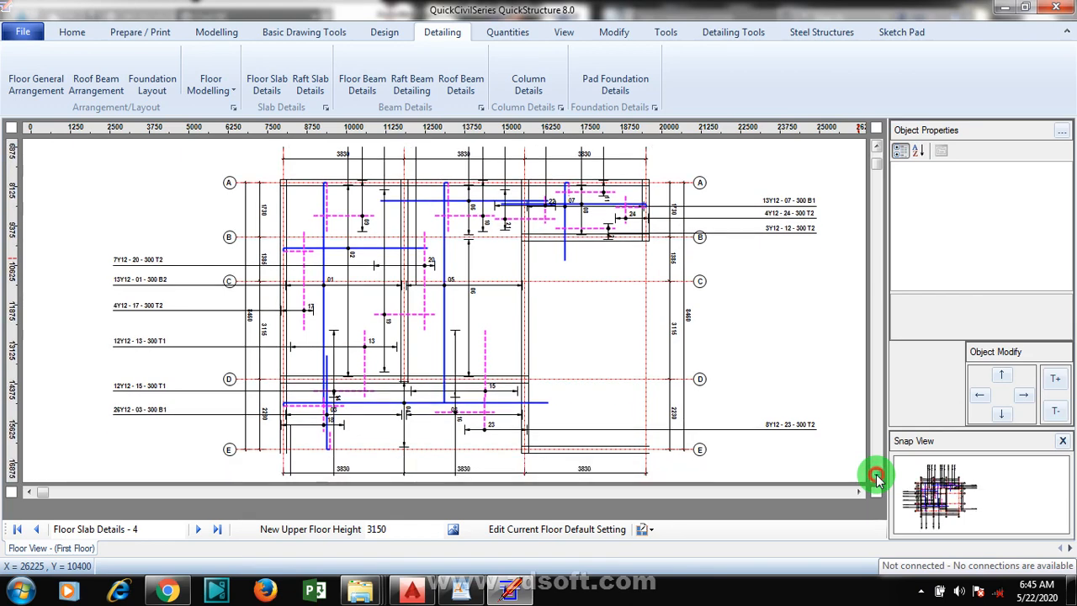
click(876, 477)
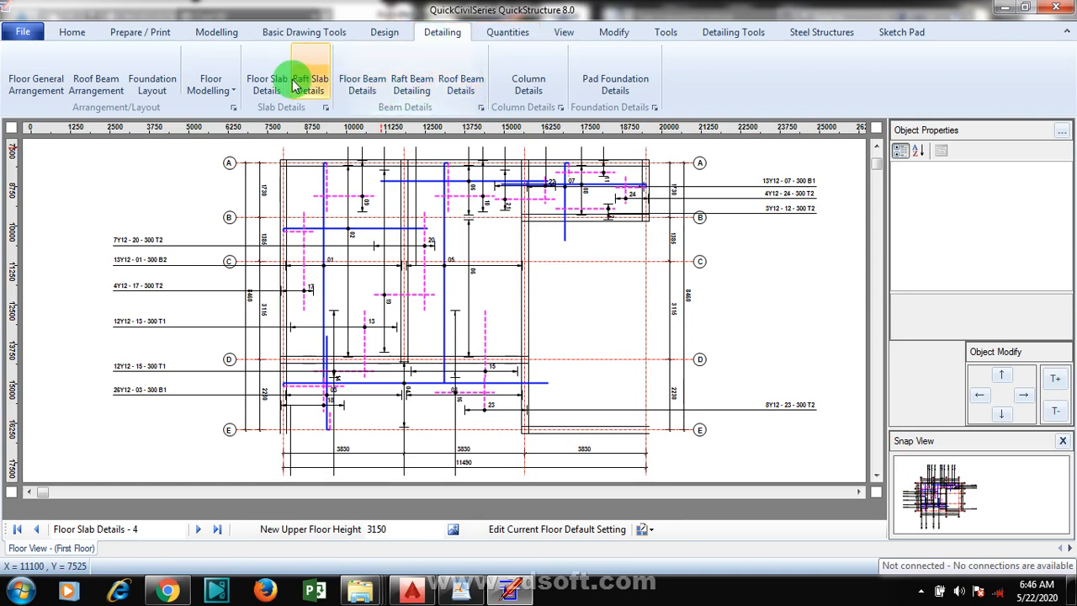
Generate the pad foundation details drawing for all 13 listed BT 6 foundations
click(633, 91)
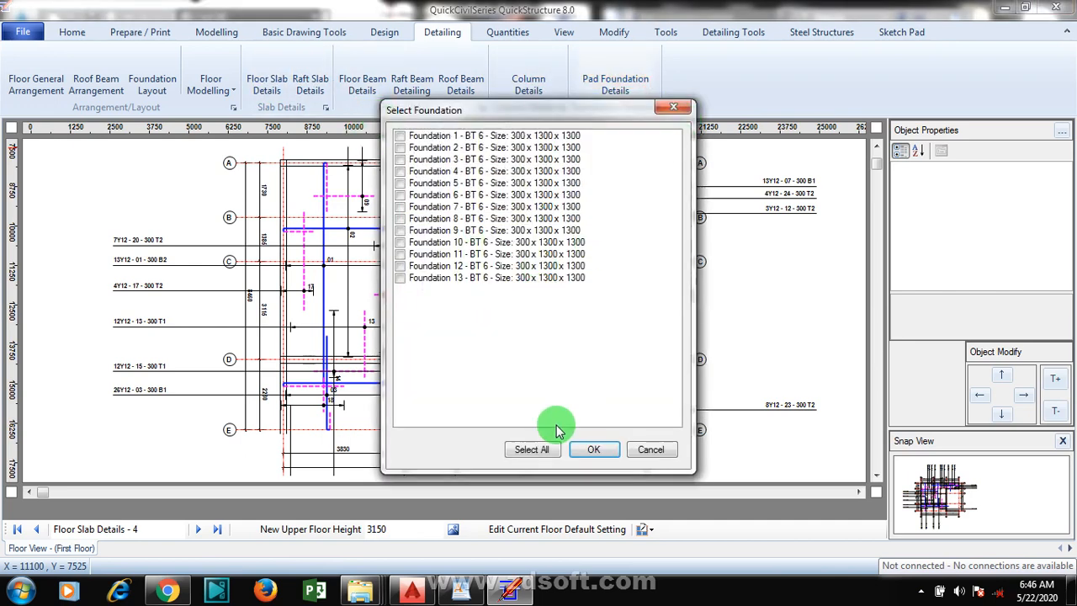
click(532, 448)
click(601, 440)
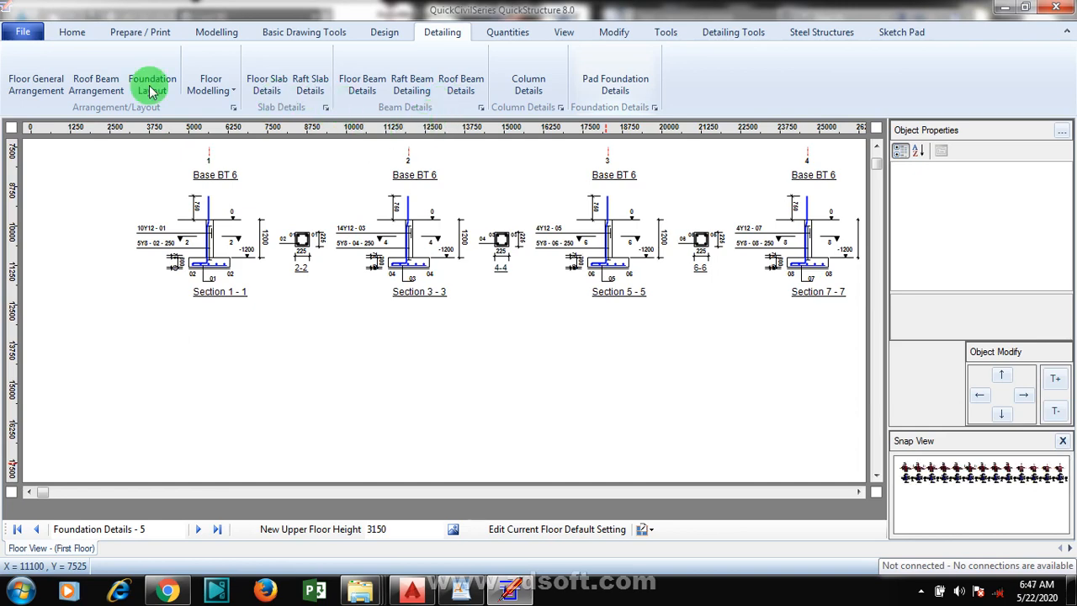
scroll(143, 75, up, 3)
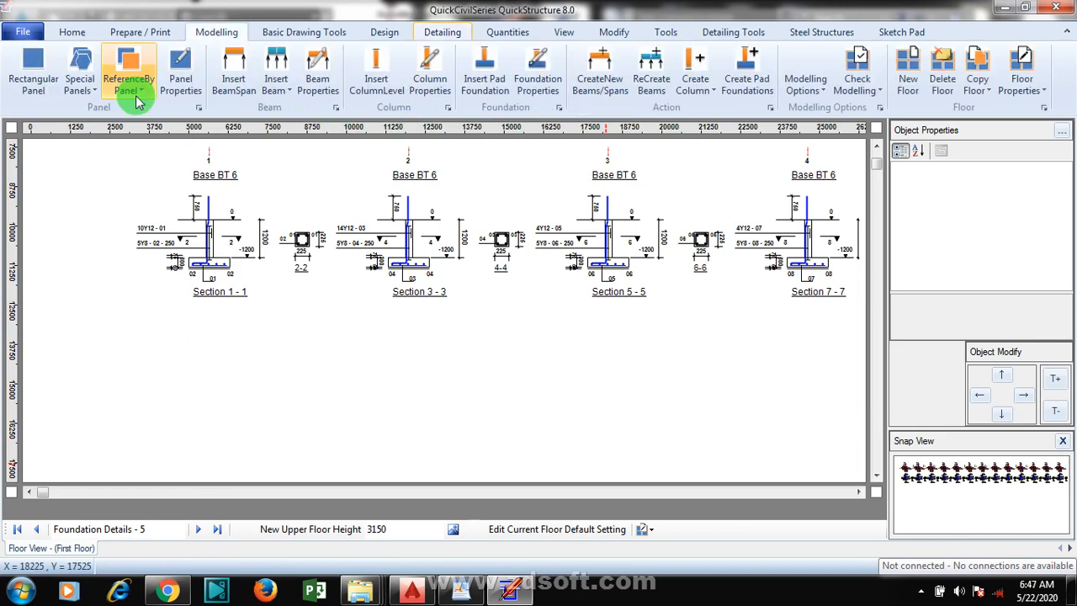
Generate the floor beam details drawing for the first floor and view the Beam 1 and Beam 2 details
click(444, 33)
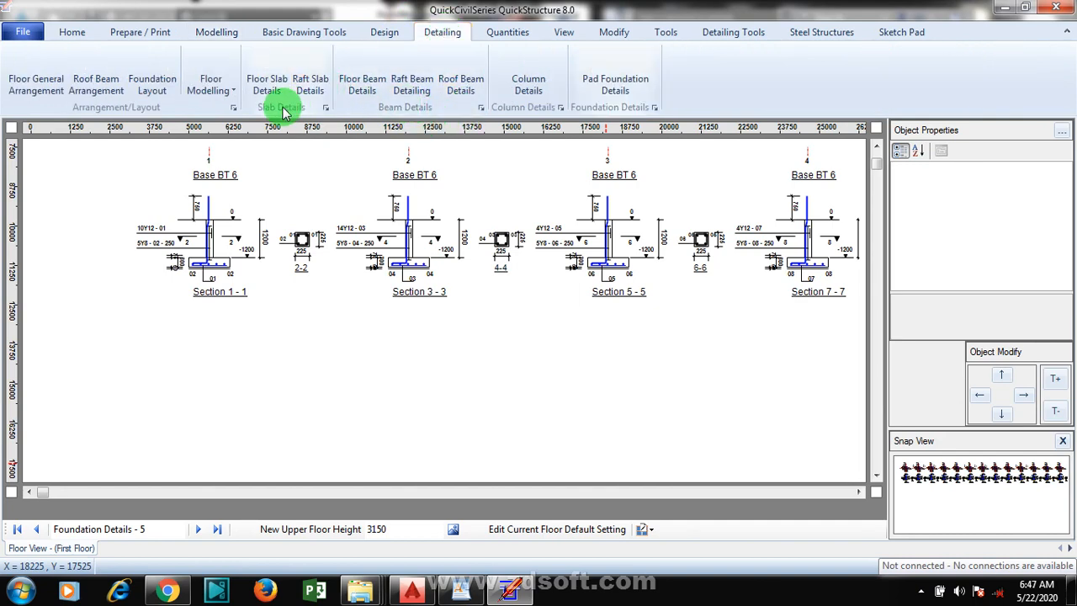
click(379, 84)
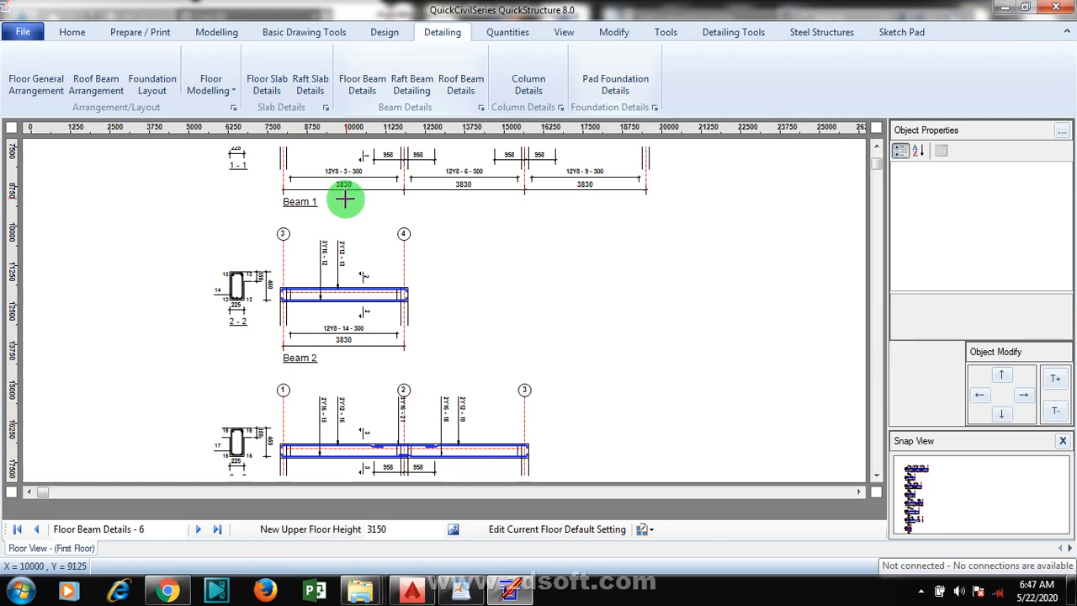
click(875, 150)
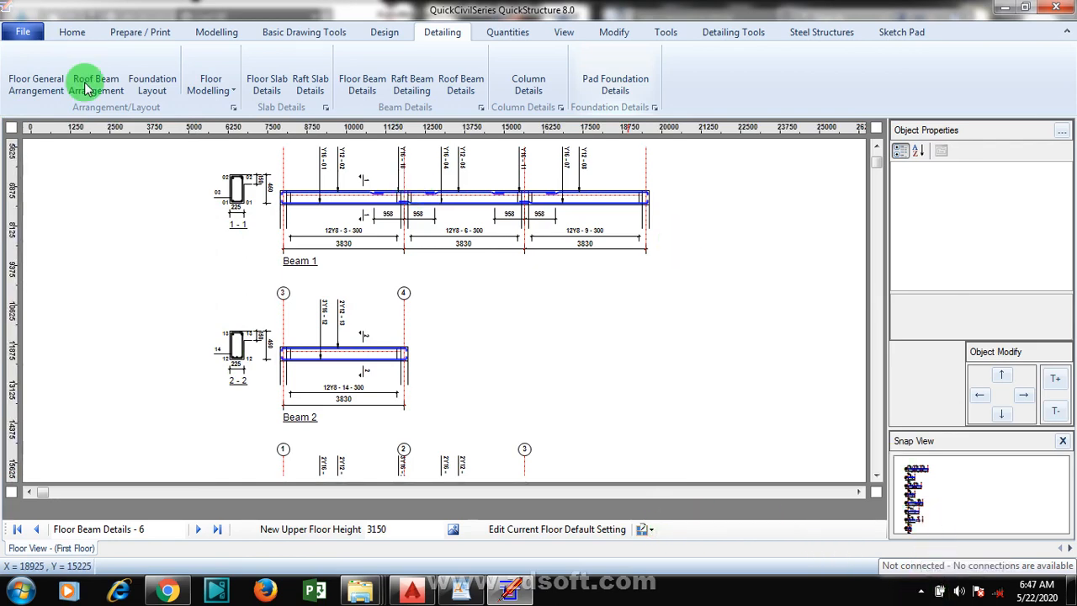
click(383, 34)
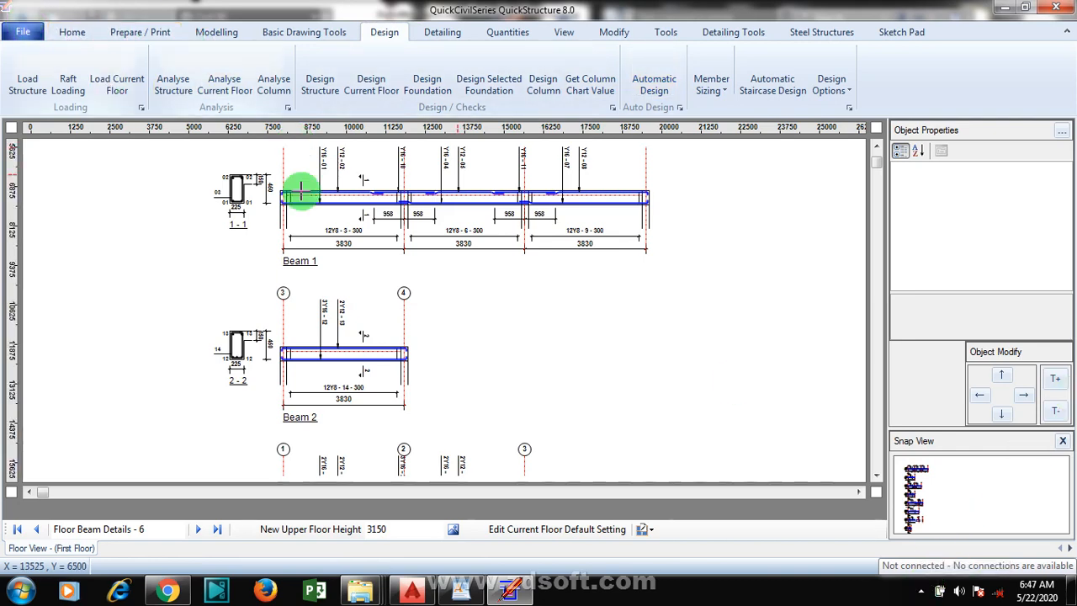
click(923, 593)
click(921, 593)
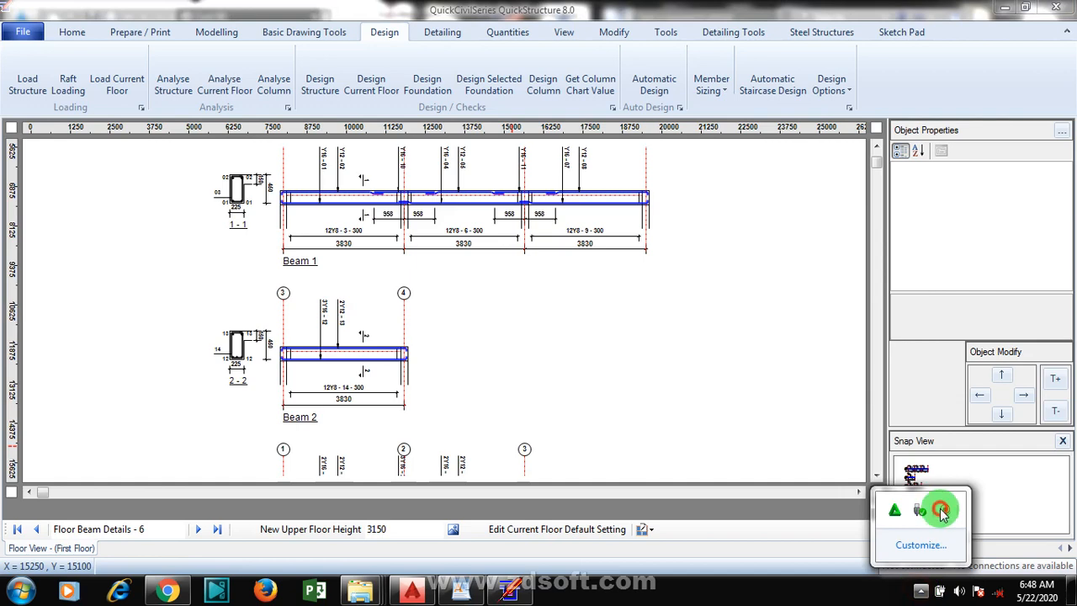
right_click(944, 509)
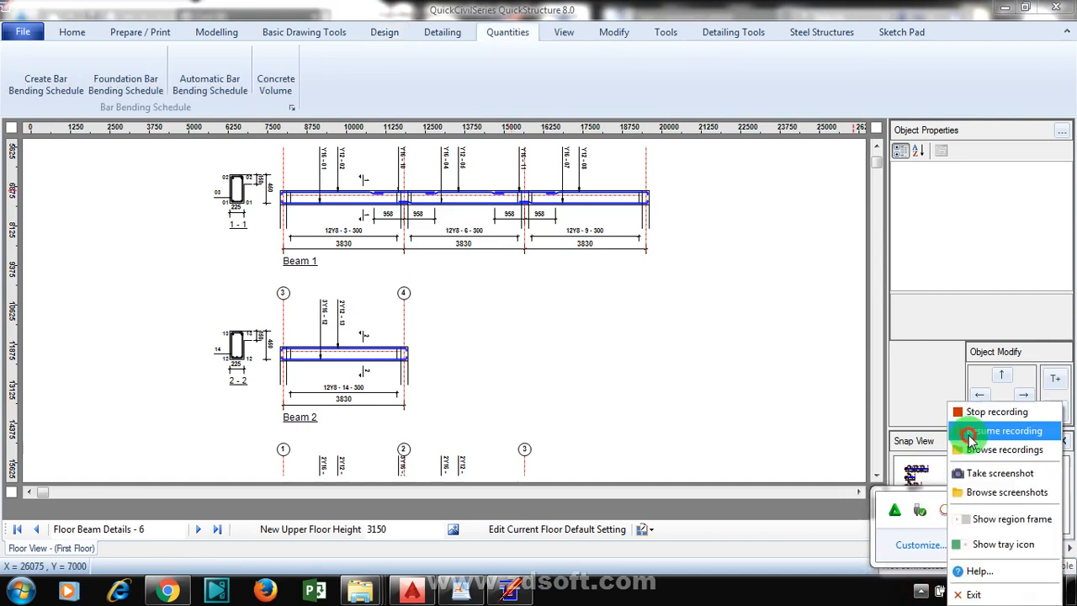
click(970, 432)
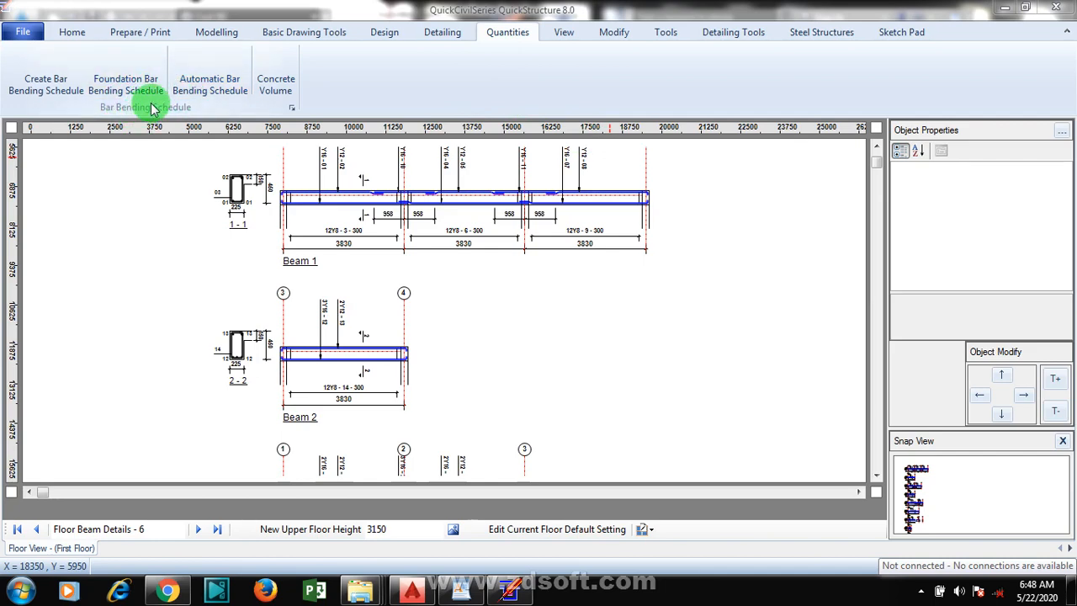
Try to run the concrete volume calculation and the automatic bar bending schedule from the floor beam details drawing
click(273, 91)
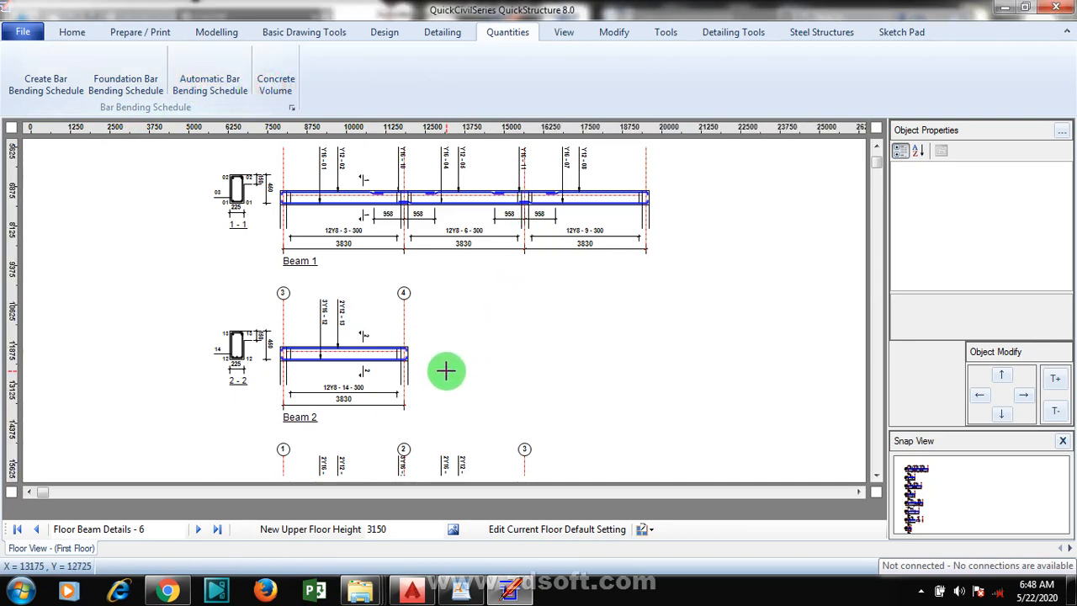
click(471, 322)
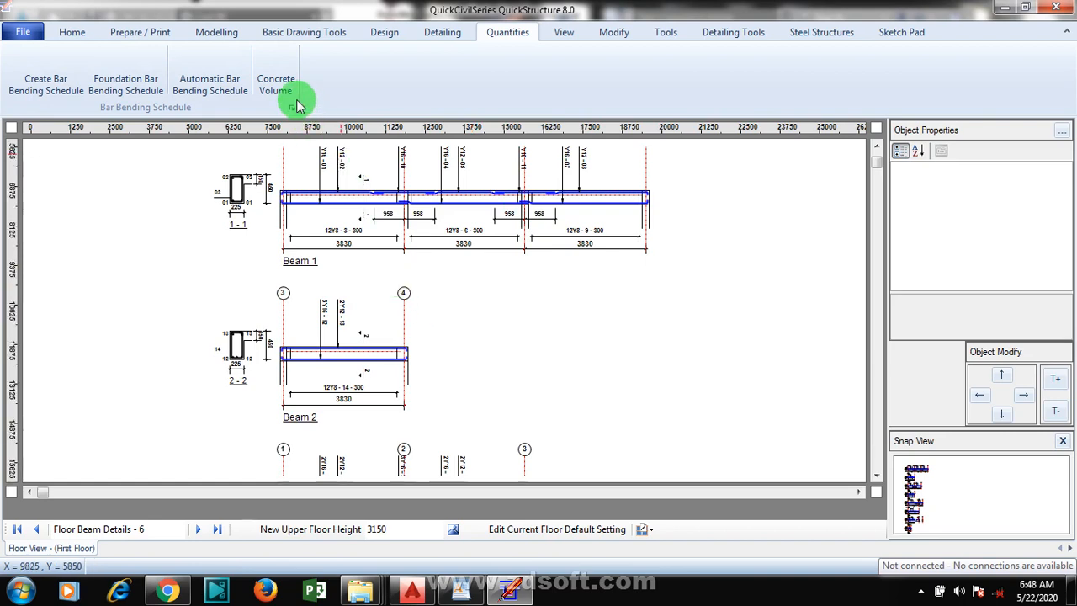
click(231, 80)
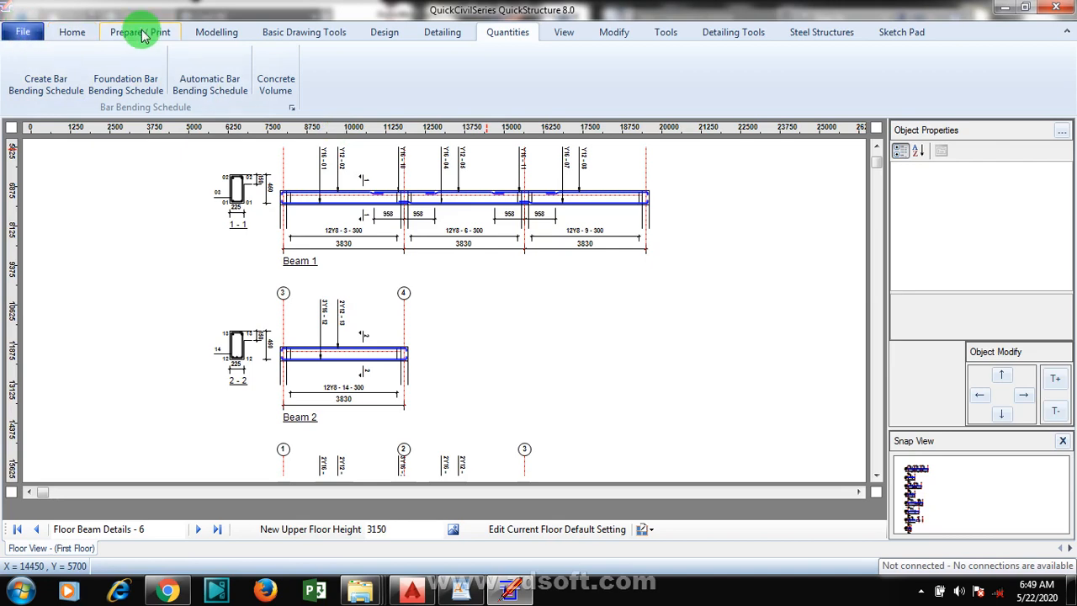
Switch from the floor beam details drawing to the floor view of the ground floor and bring its plan into view
click(201, 32)
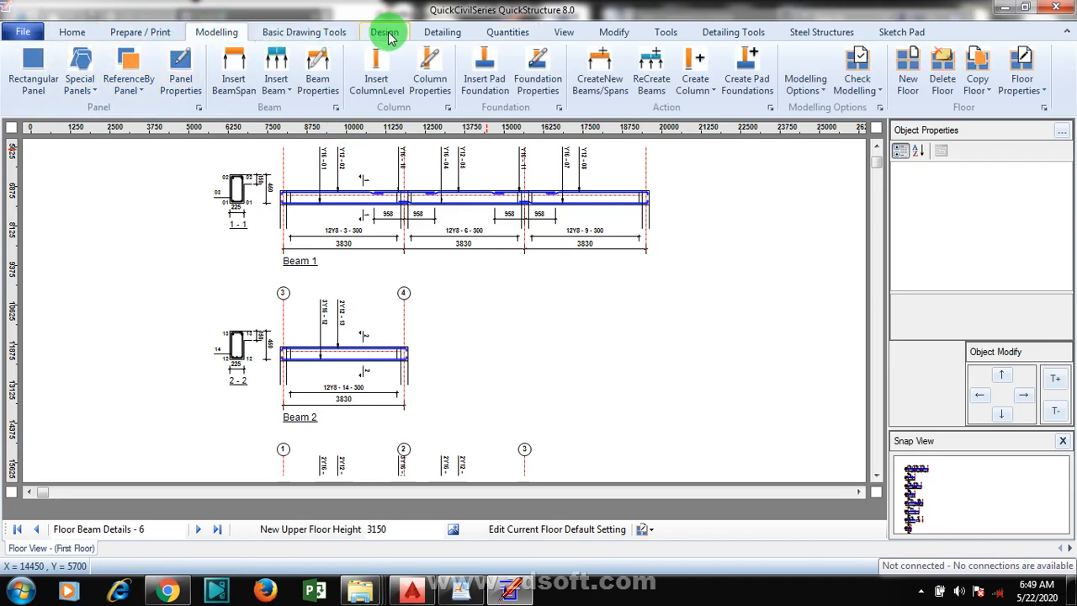
click(565, 32)
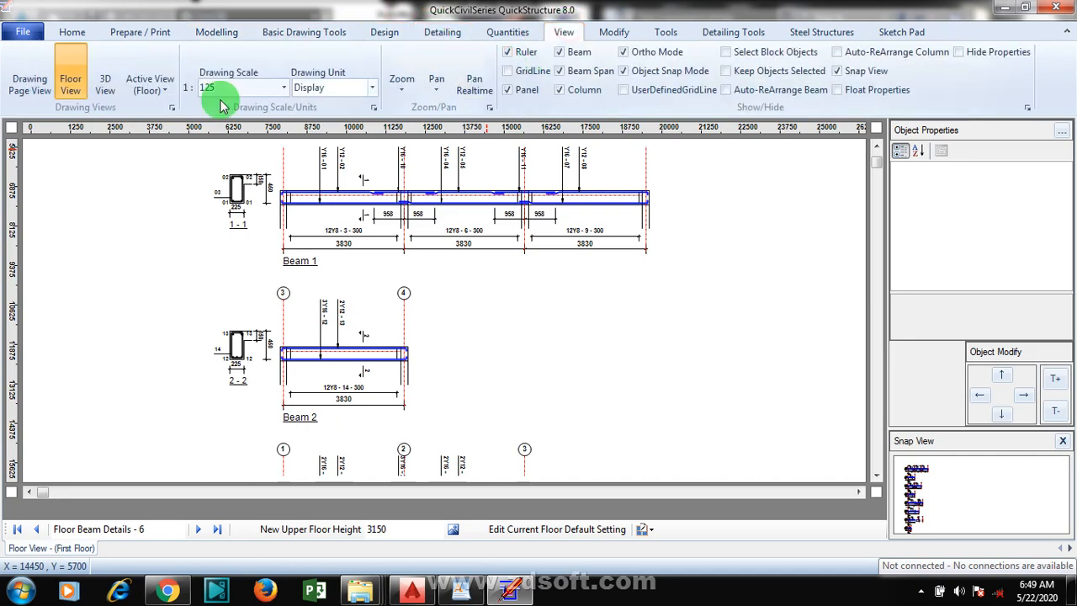
click(71, 80)
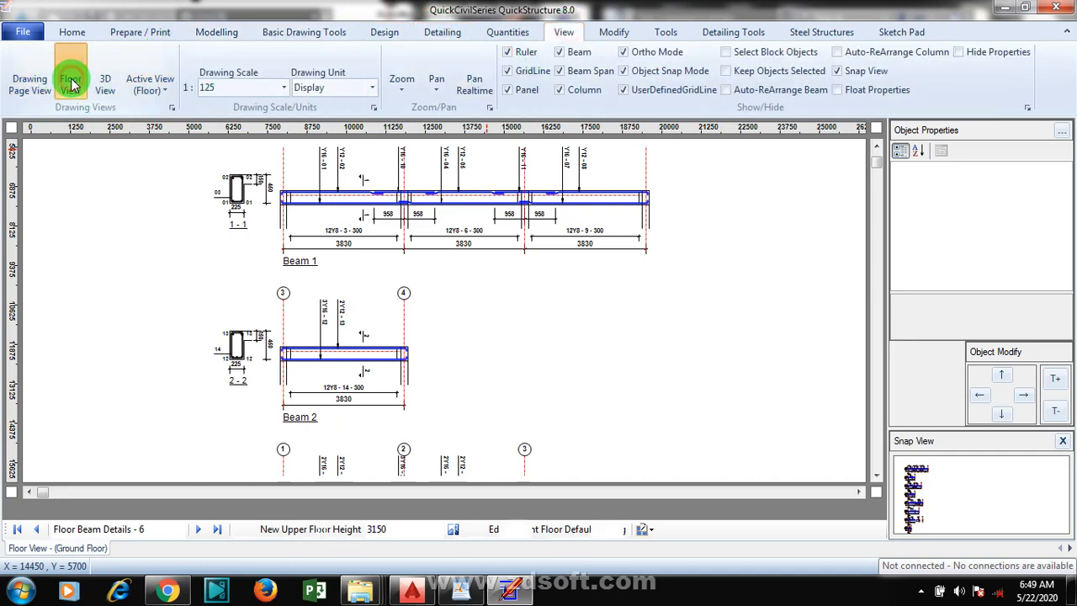
click(875, 149)
click(875, 150)
click(875, 150)
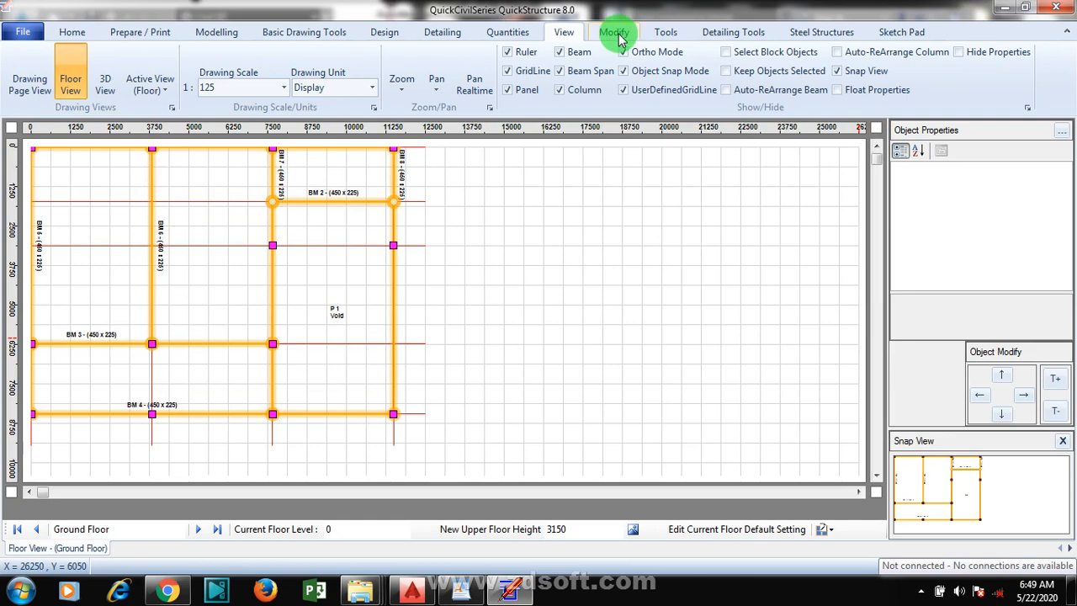
Generate a bar bending schedule table from the ground floor view and check its columns and rows
click(514, 34)
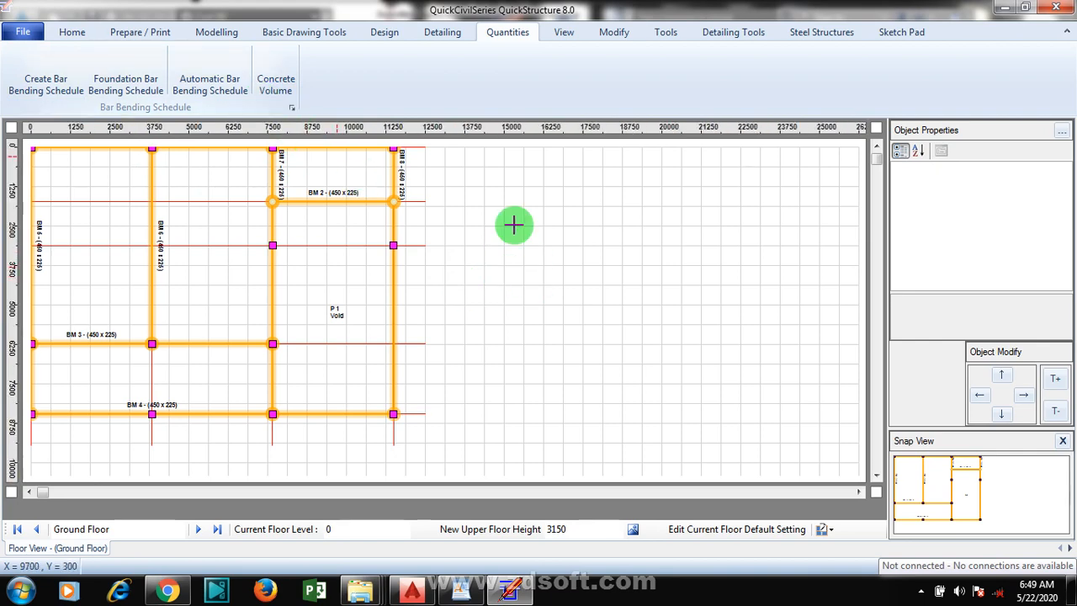
click(637, 254)
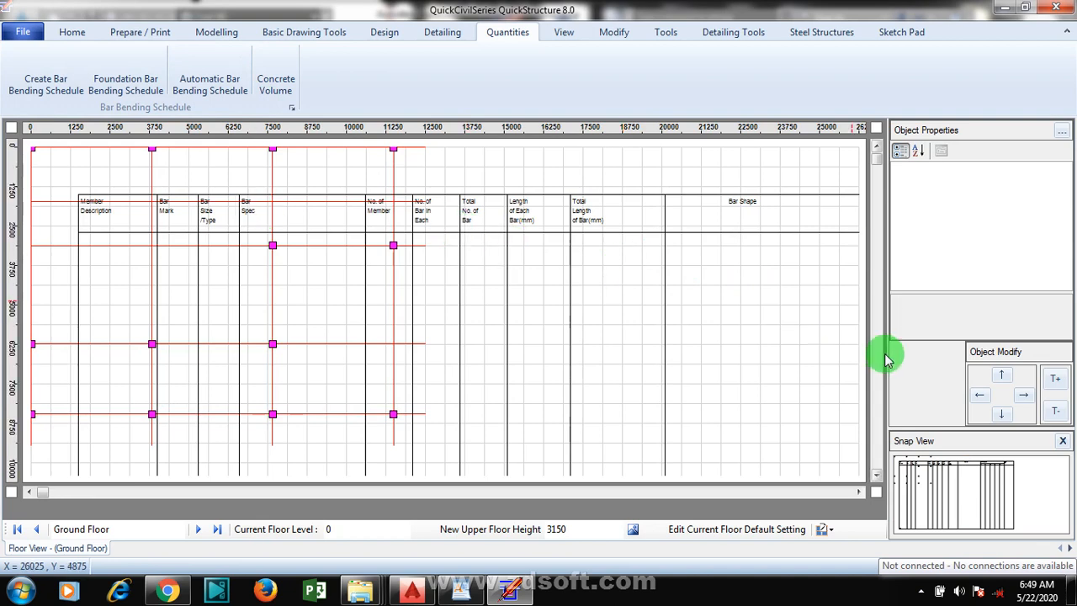
click(875, 480)
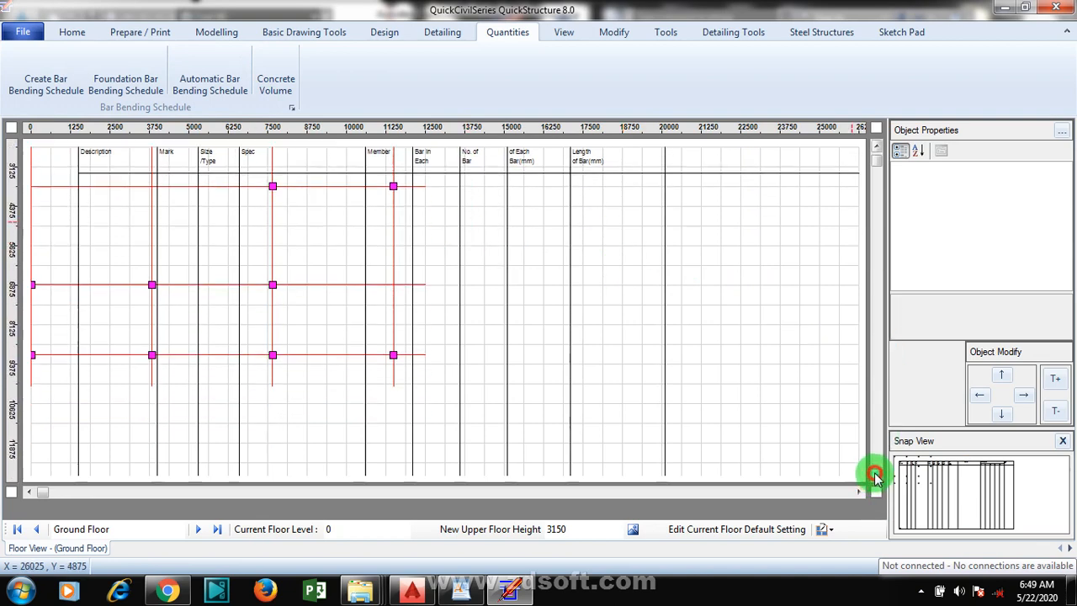
click(876, 152)
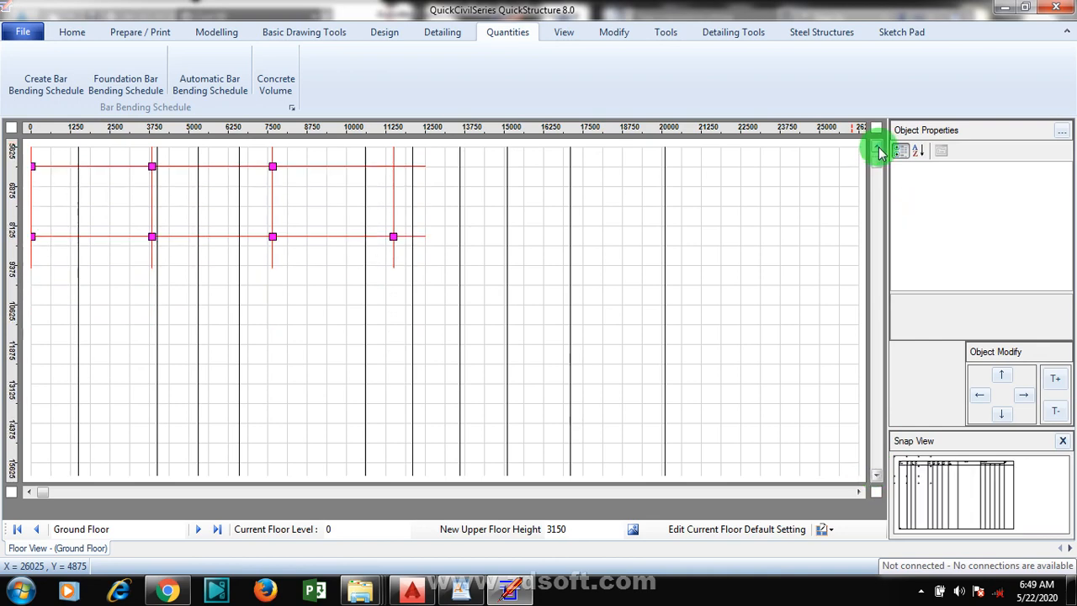
click(876, 151)
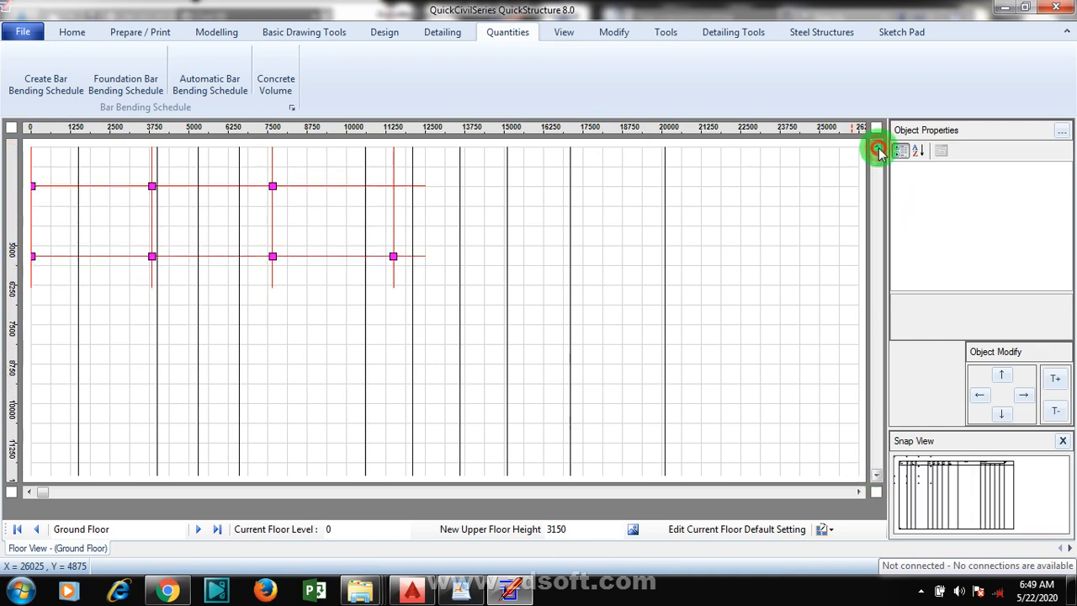
click(876, 152)
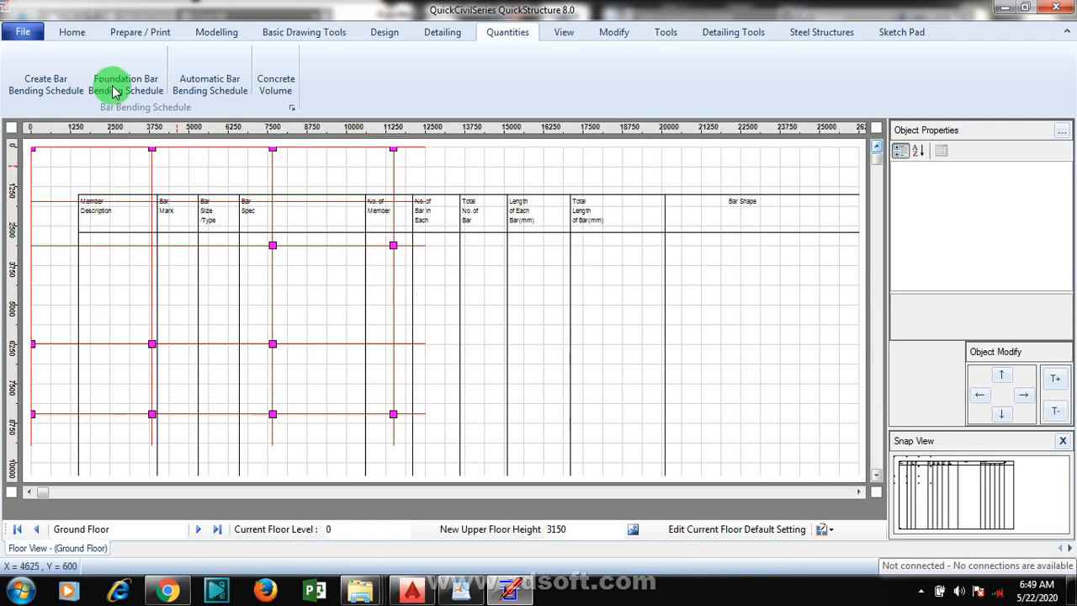
Run the automatic and foundation bar bending schedules and look through the foundation schedule table in the drawing view
click(219, 82)
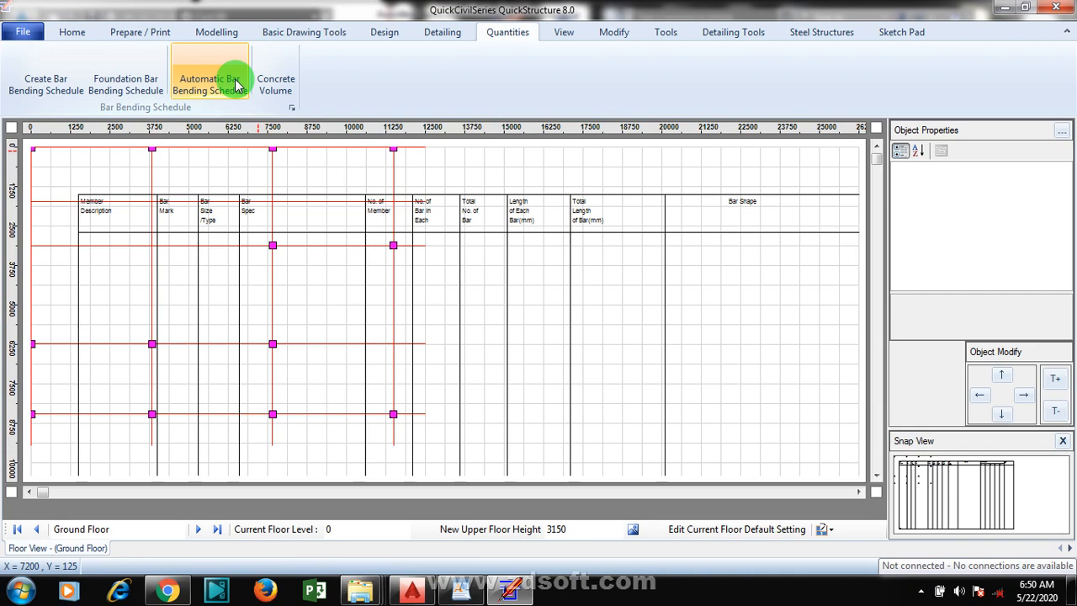
click(137, 82)
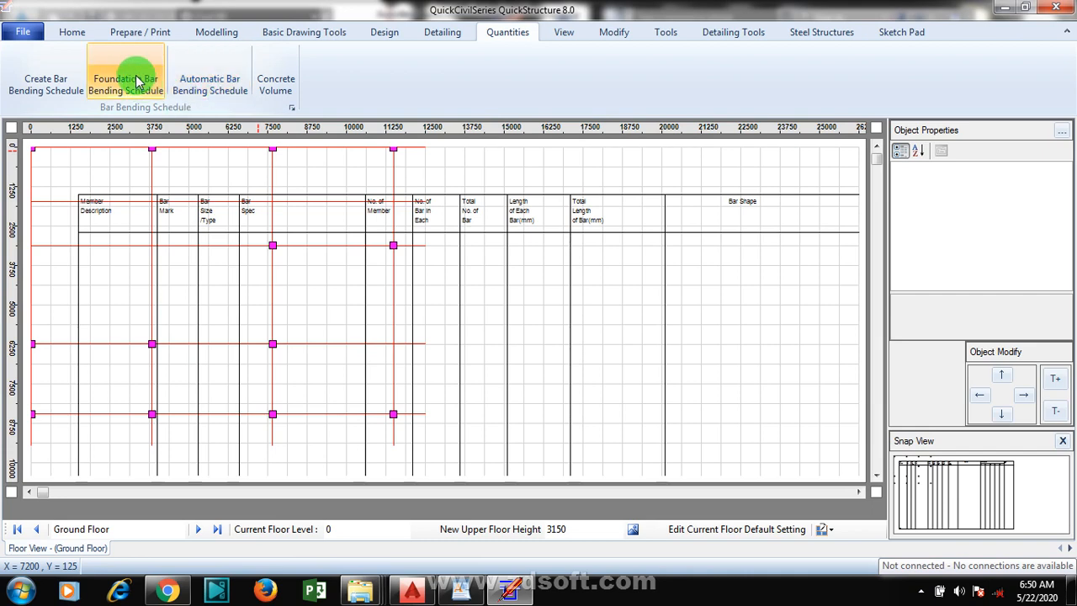
click(137, 80)
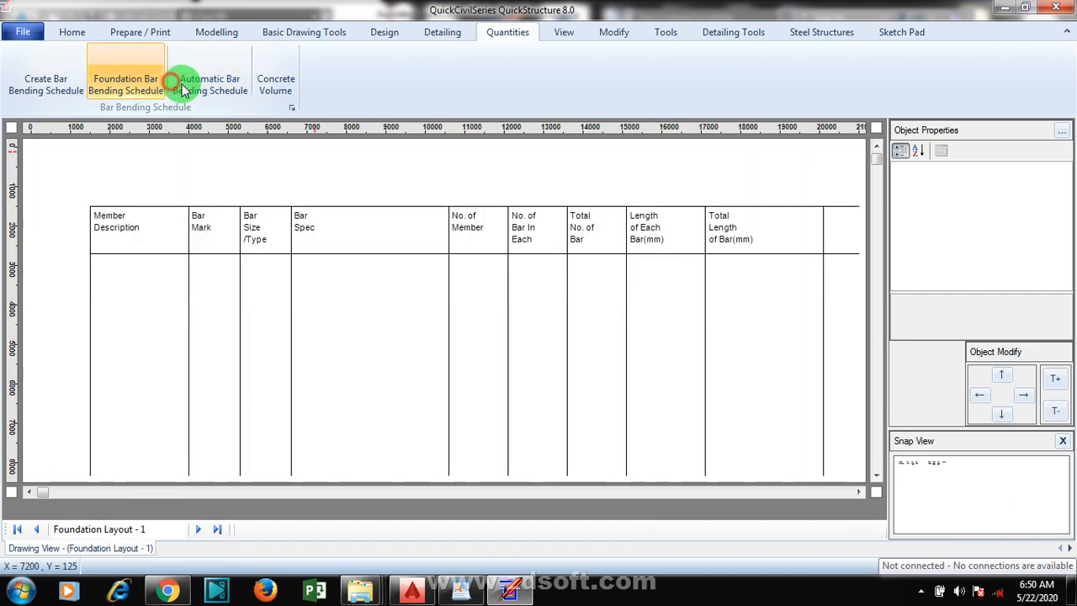
click(135, 82)
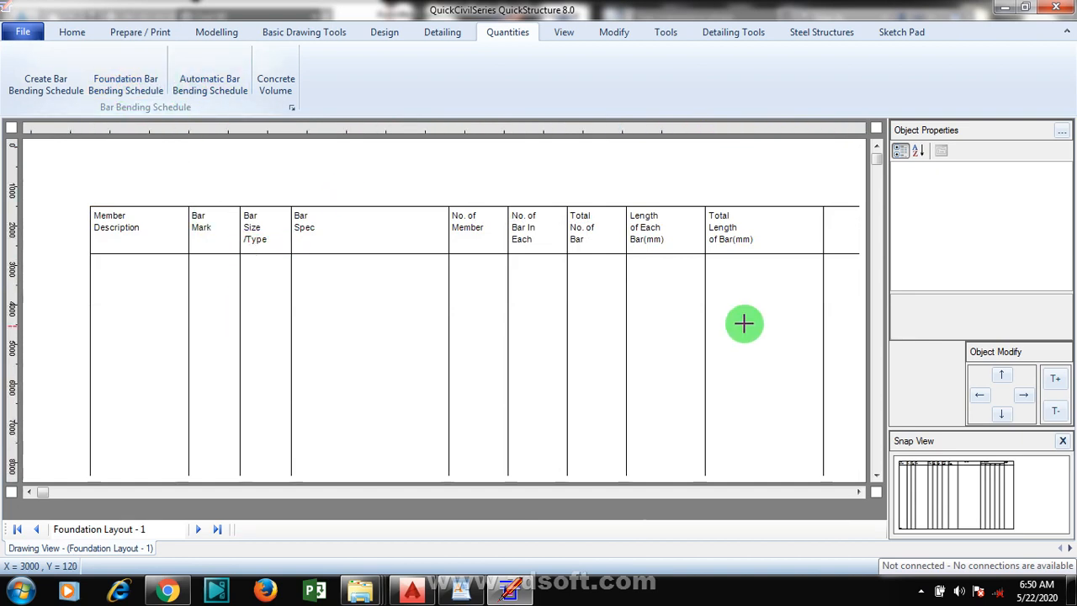
click(878, 478)
drag(880, 479, 877, 477)
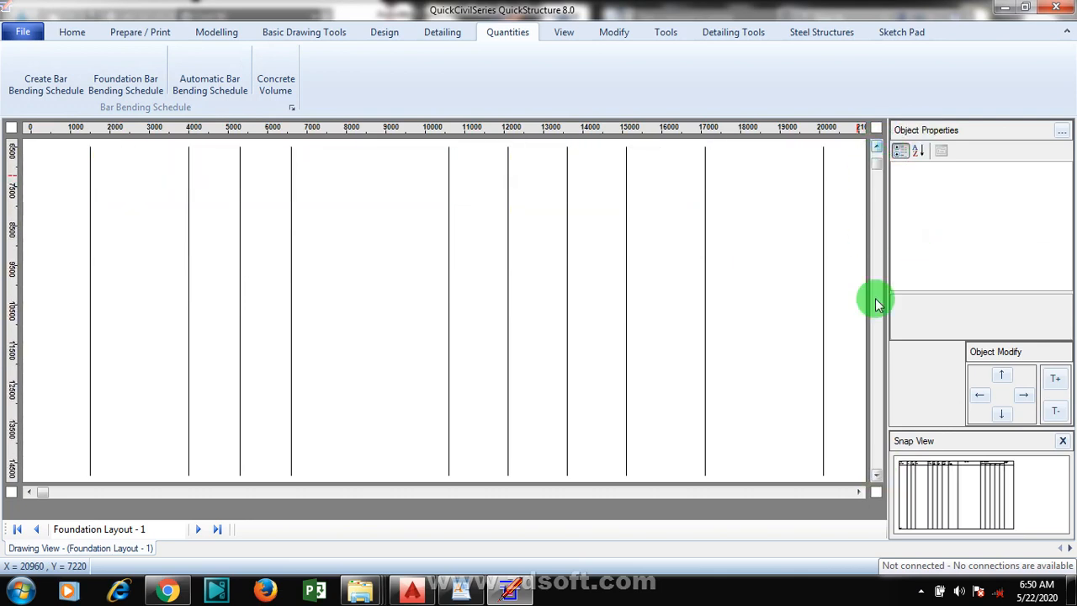
click(921, 585)
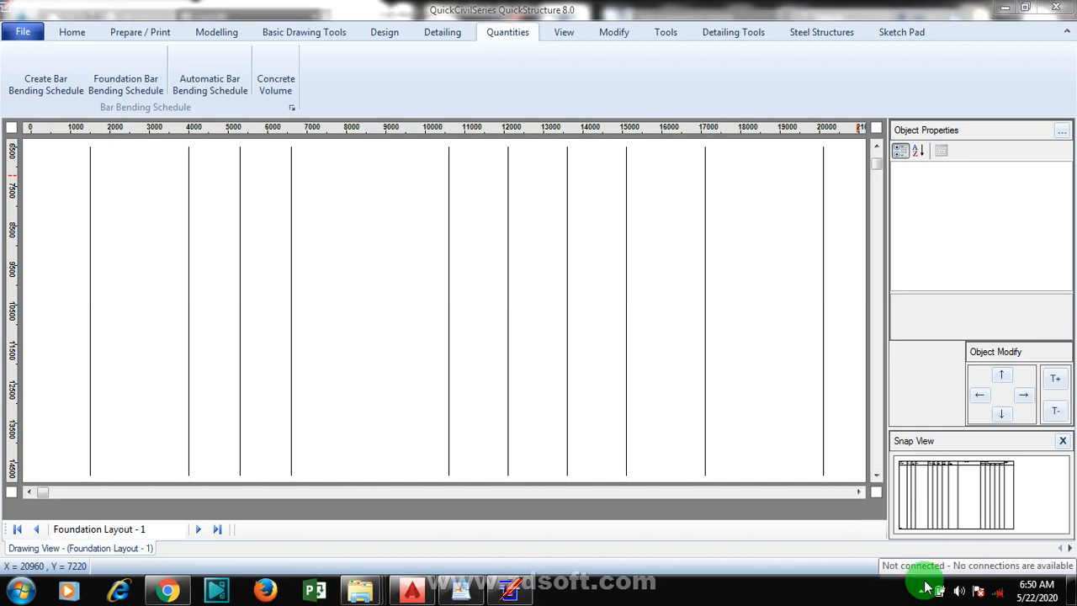
click(921, 589)
click(921, 589)
click(921, 589)
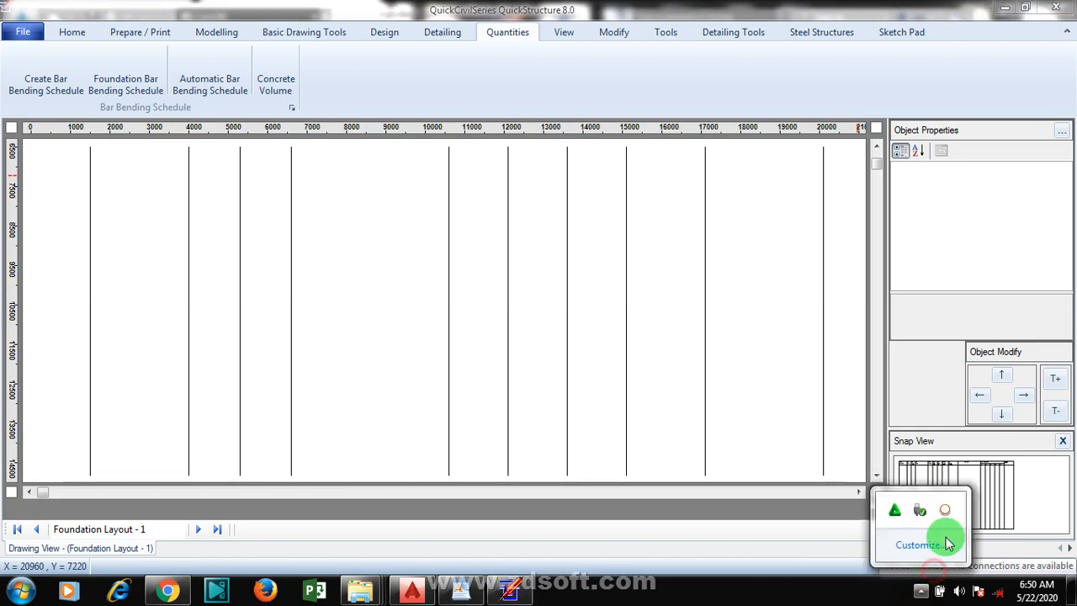
right_click(945, 509)
click(994, 414)
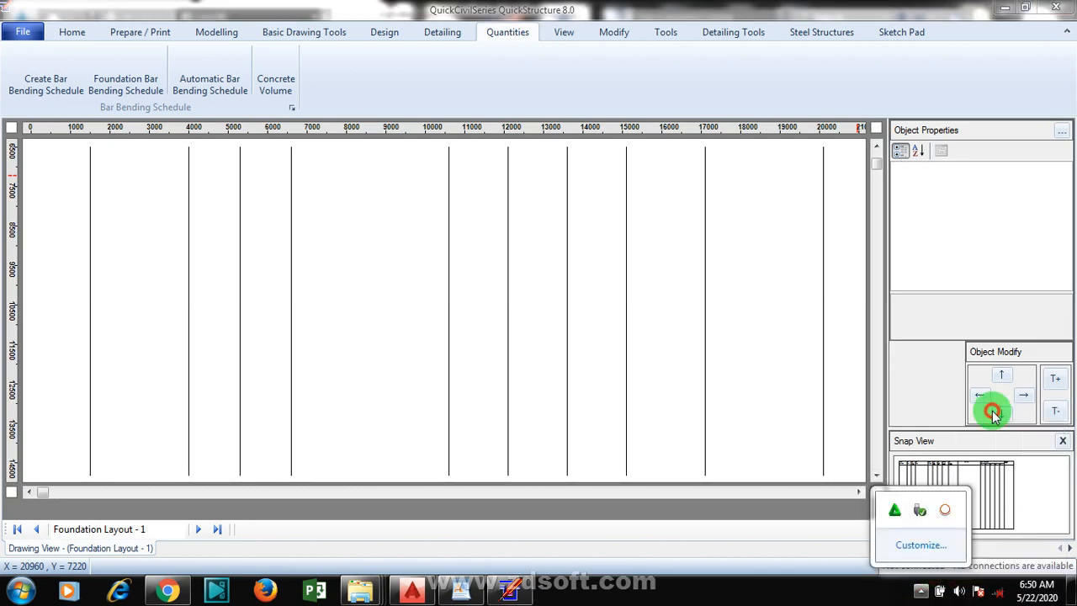